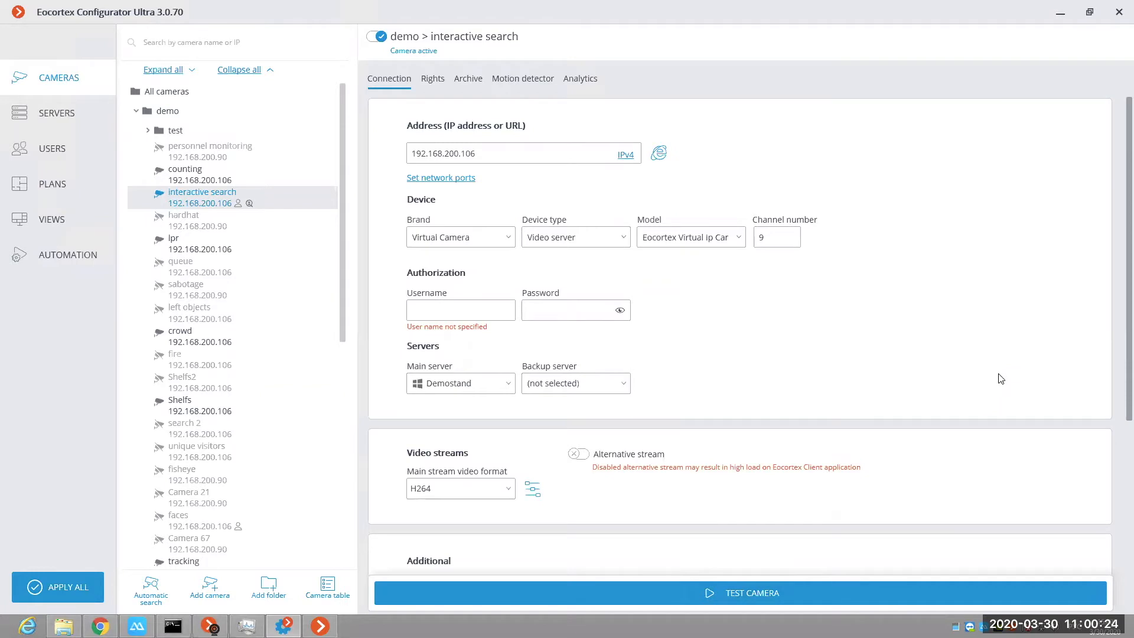
Step: Check the Demostand server's diagnostics and read the recommendations for high central processing unit load
{"action": "left_click", "coordinate": [60, 122]}
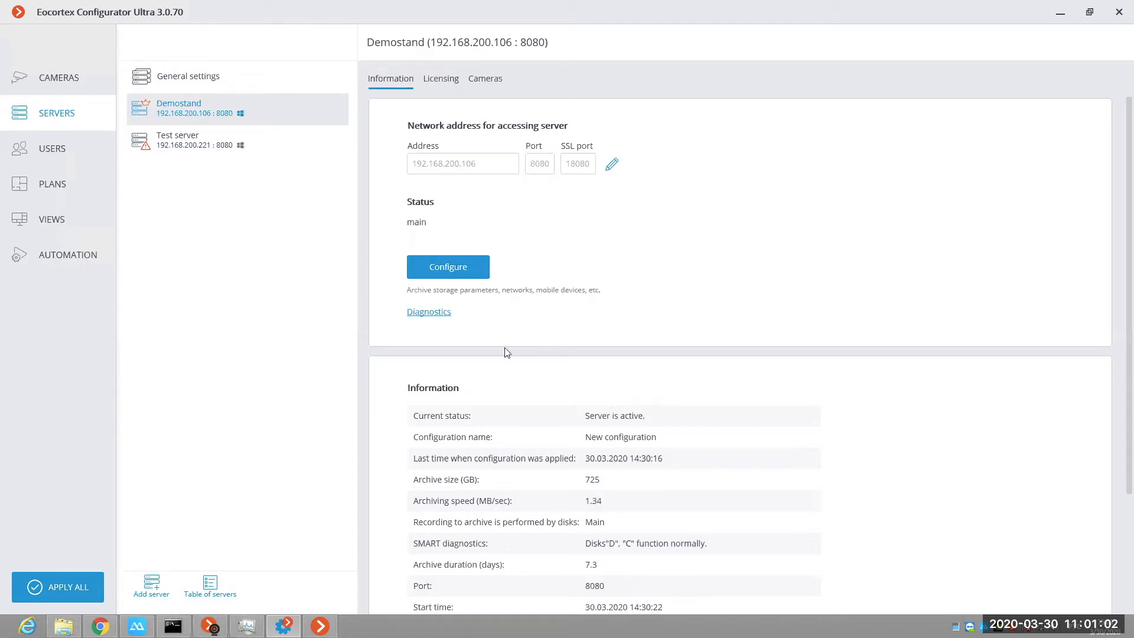
{"action": "left_click", "coordinate": [425, 312]}
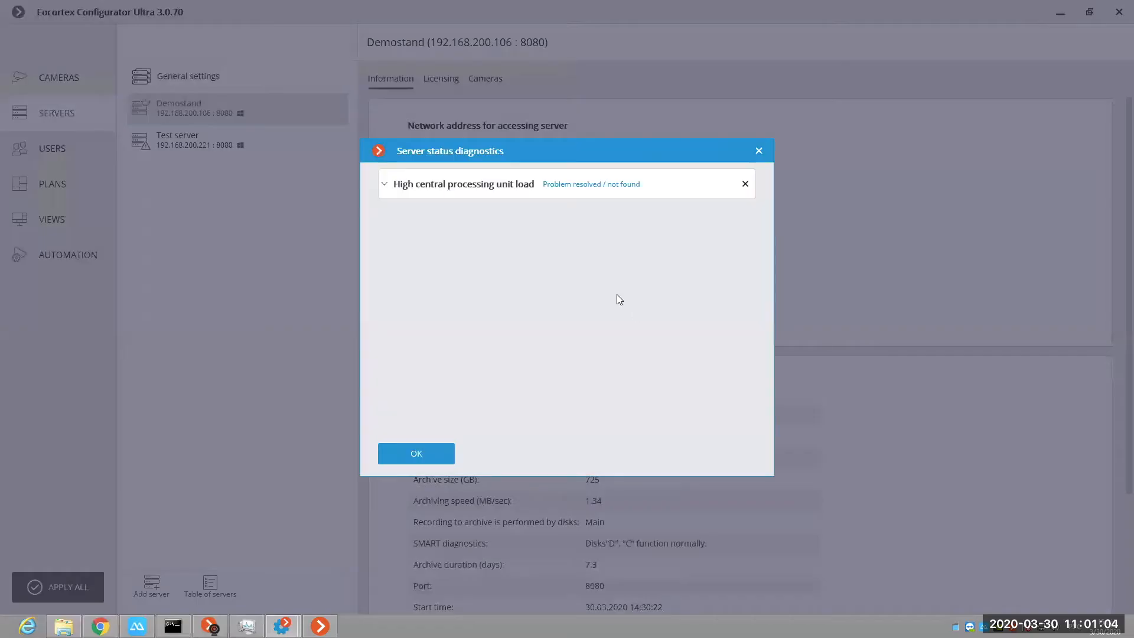
{"action": "left_click", "coordinate": [386, 184]}
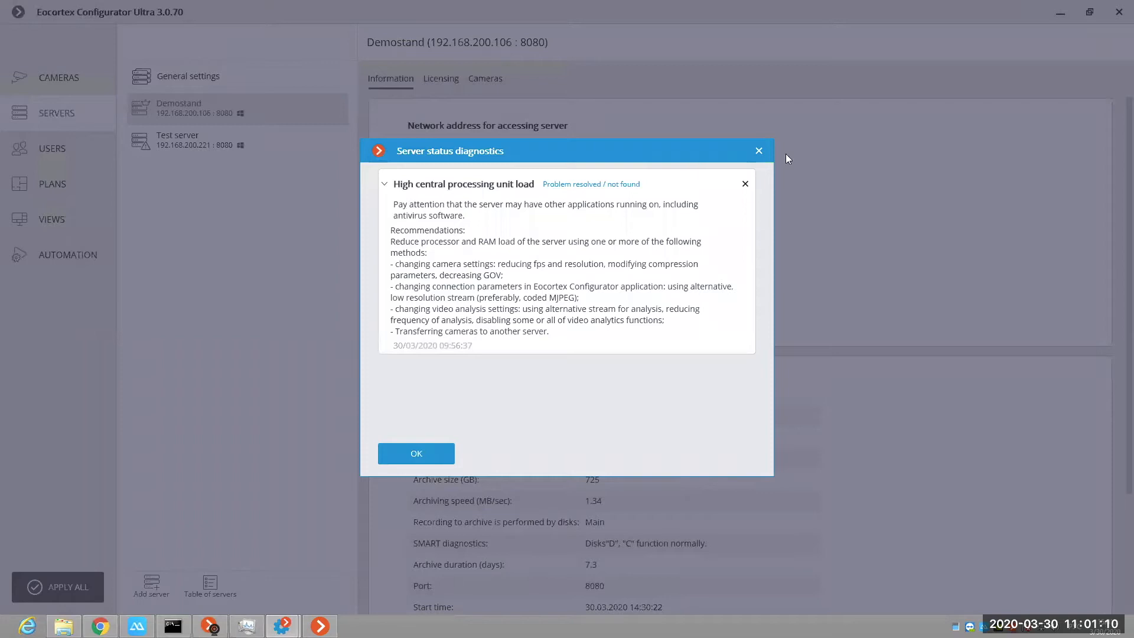
{"action": "left_click", "coordinate": [758, 151]}
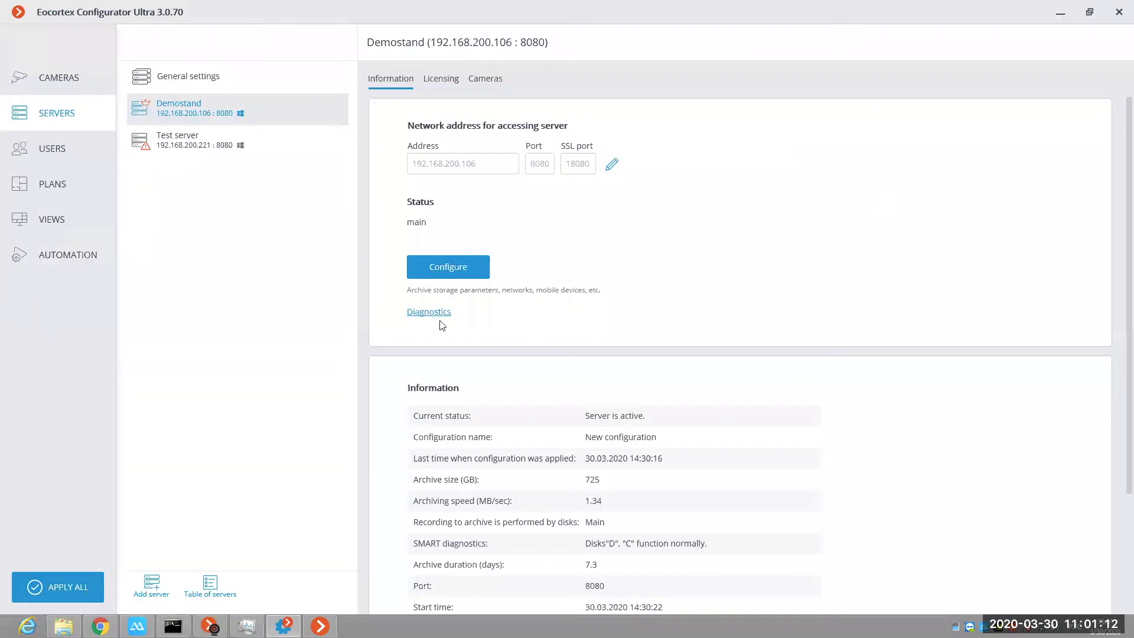
Step: Open the Demostand server's configuration and examine the archive drive assignment options for drive C
{"action": "left_click", "coordinate": [449, 269]}
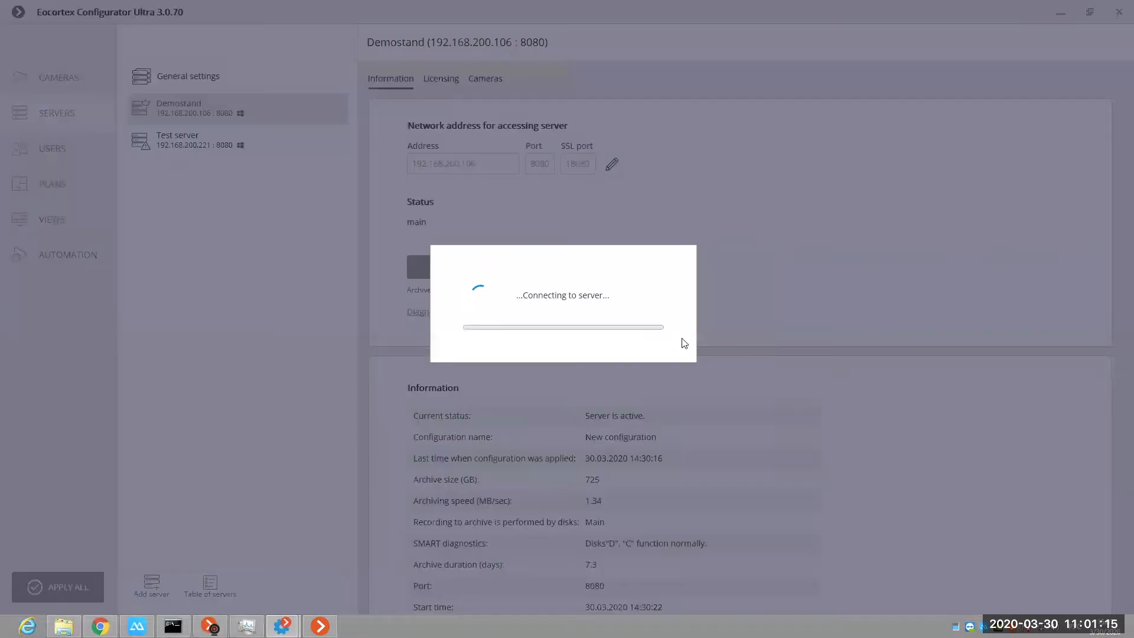
{"action": "left_click", "coordinate": [468, 363]}
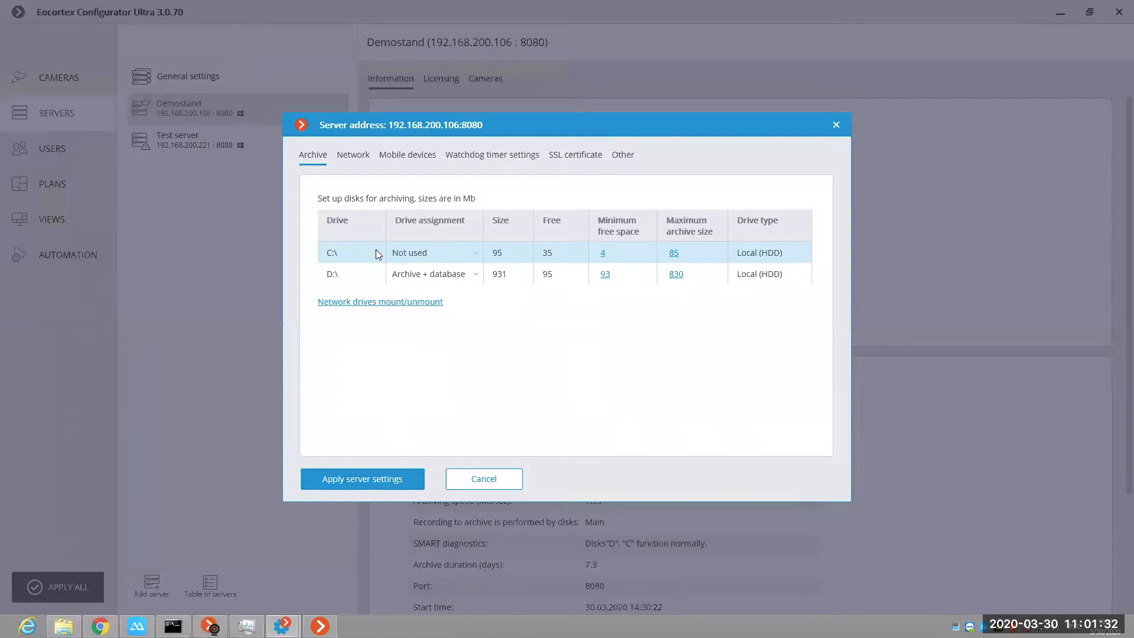
{"action": "left_click", "coordinate": [469, 255]}
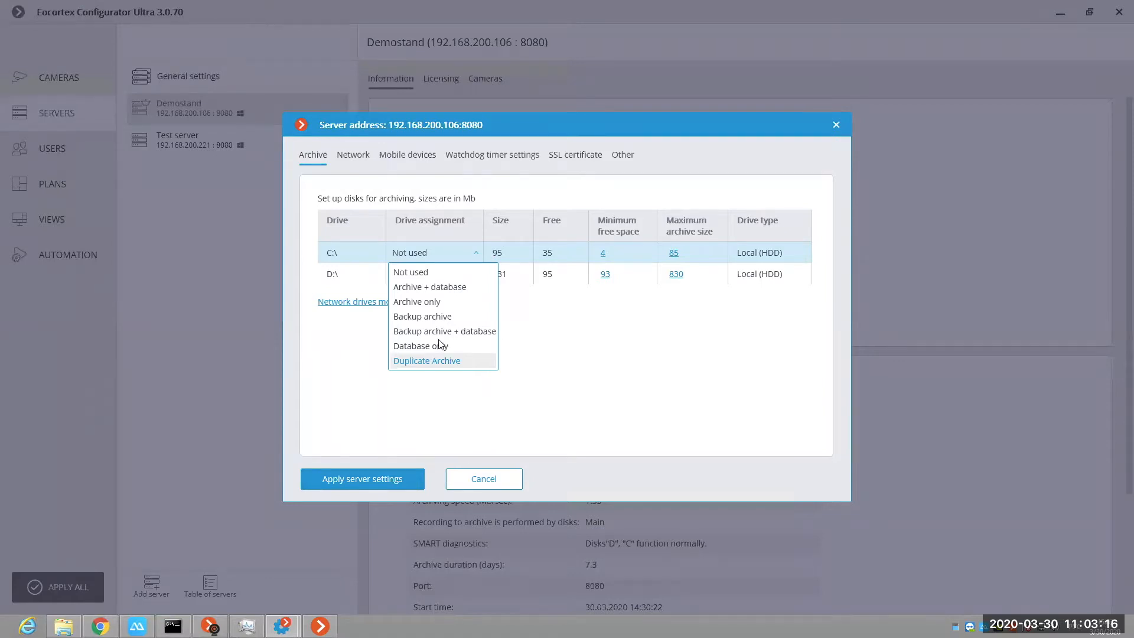
{"action": "key", "text": "Escape"}
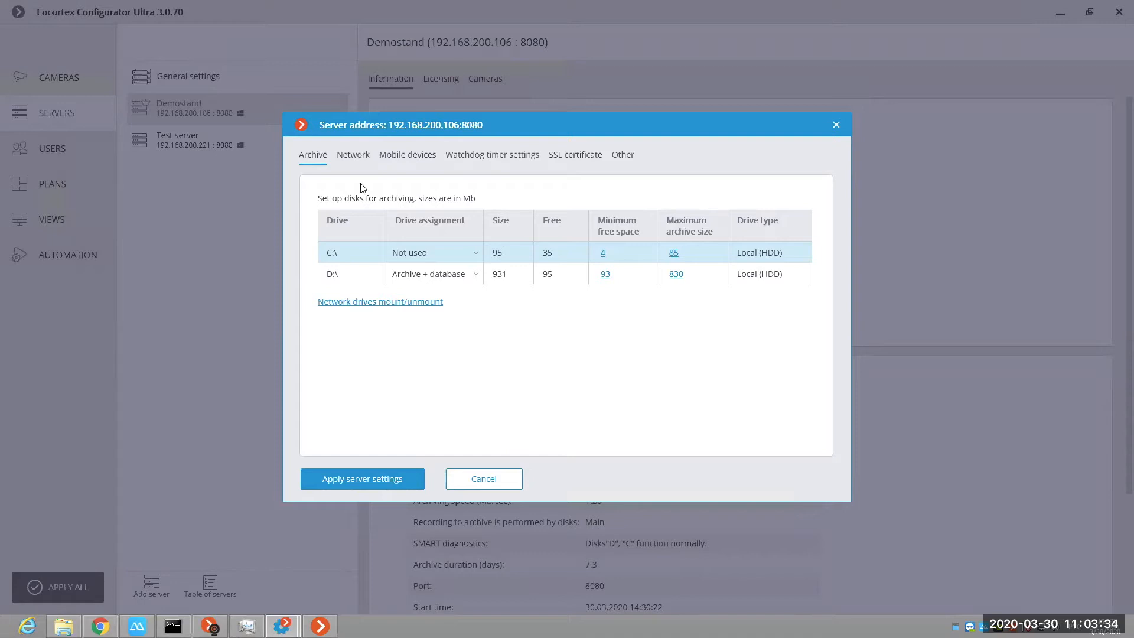
Step: Review the server's network settings, including the RTSP, ONVIF and multicasting connection options
{"action": "left_click", "coordinate": [354, 156]}
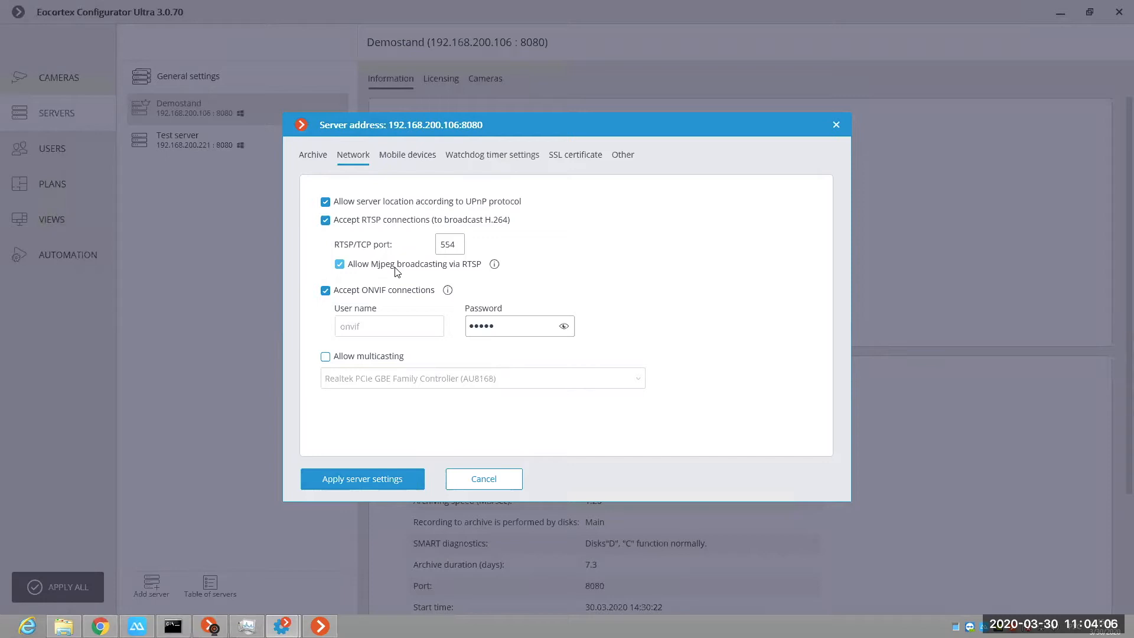
{"action": "mouse_move", "coordinate": [1133, 0]}
{"action": "left_click", "coordinate": [349, 293]}
{"action": "left_click", "coordinate": [355, 294]}
Step: Examine the server's mobile device settings for fullscreen, multi-screen and low-resolution video, including the network port and push notifications
{"action": "left_click", "coordinate": [417, 159]}
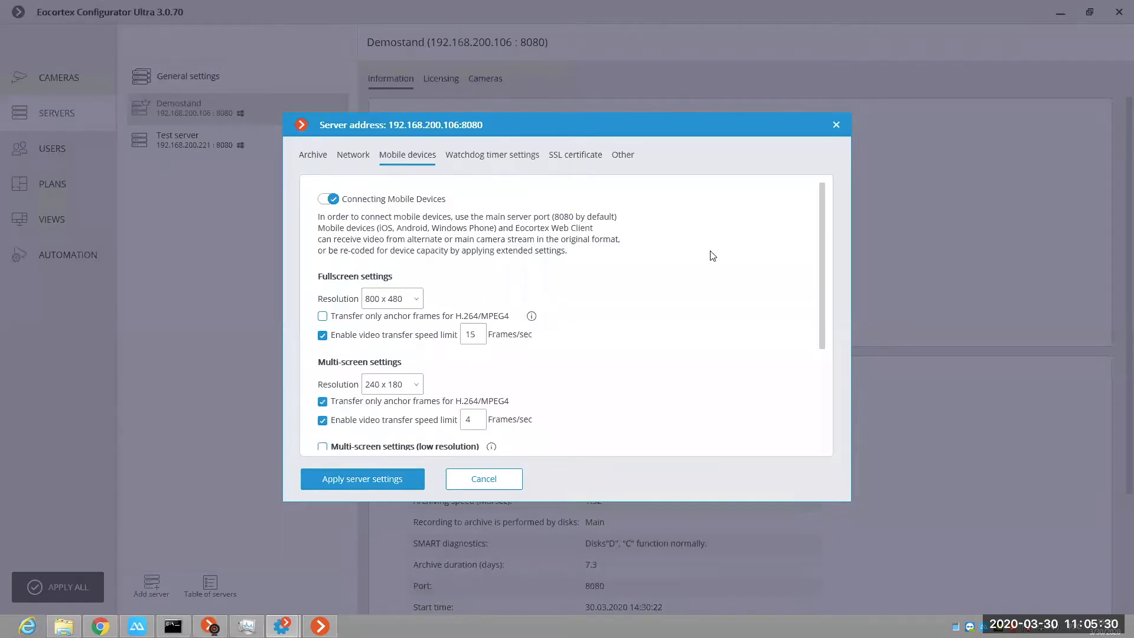
{"action": "scroll", "coordinate": [712, 256], "scroll_direction": "down", "scroll_amount": 2}
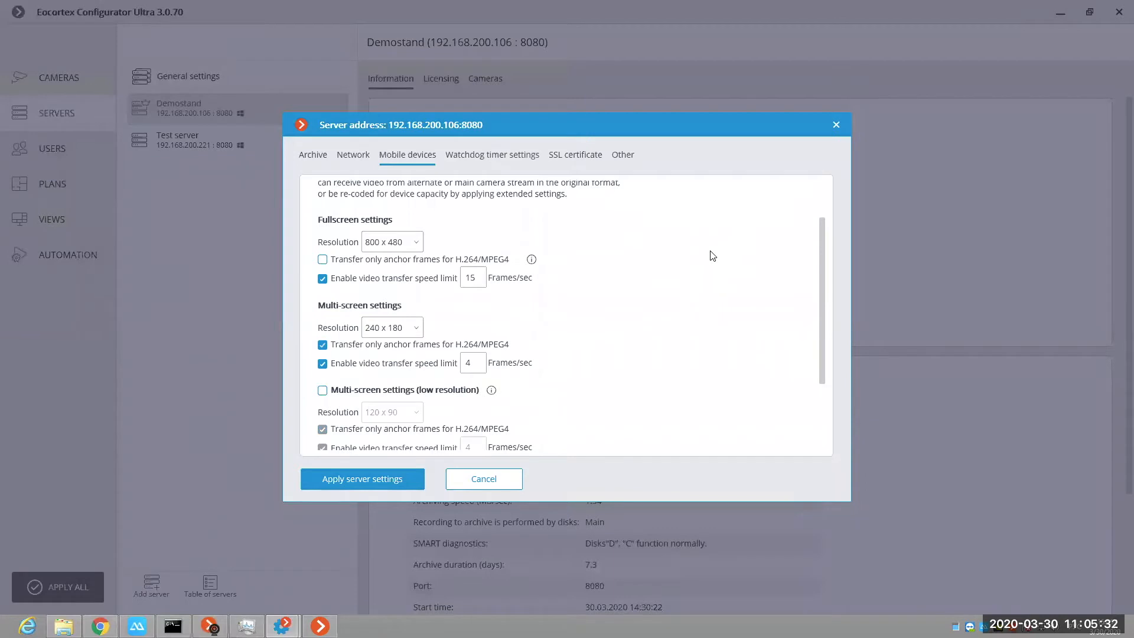
{"action": "scroll", "coordinate": [712, 255], "scroll_direction": "down", "scroll_amount": 1}
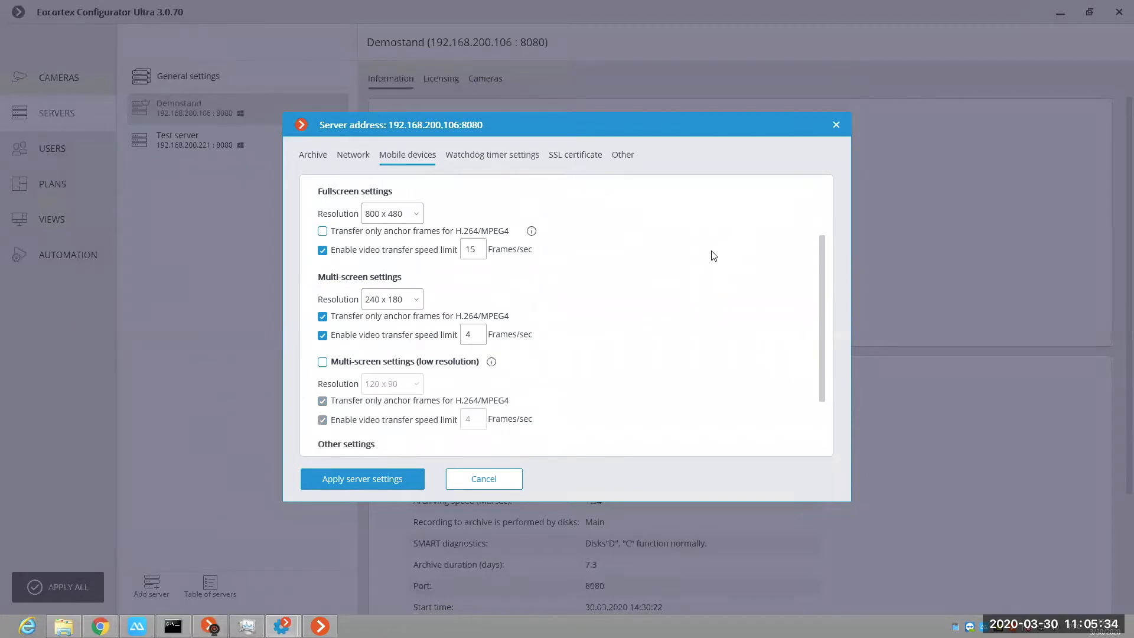
{"action": "scroll", "coordinate": [714, 251], "scroll_direction": "down", "scroll_amount": 2}
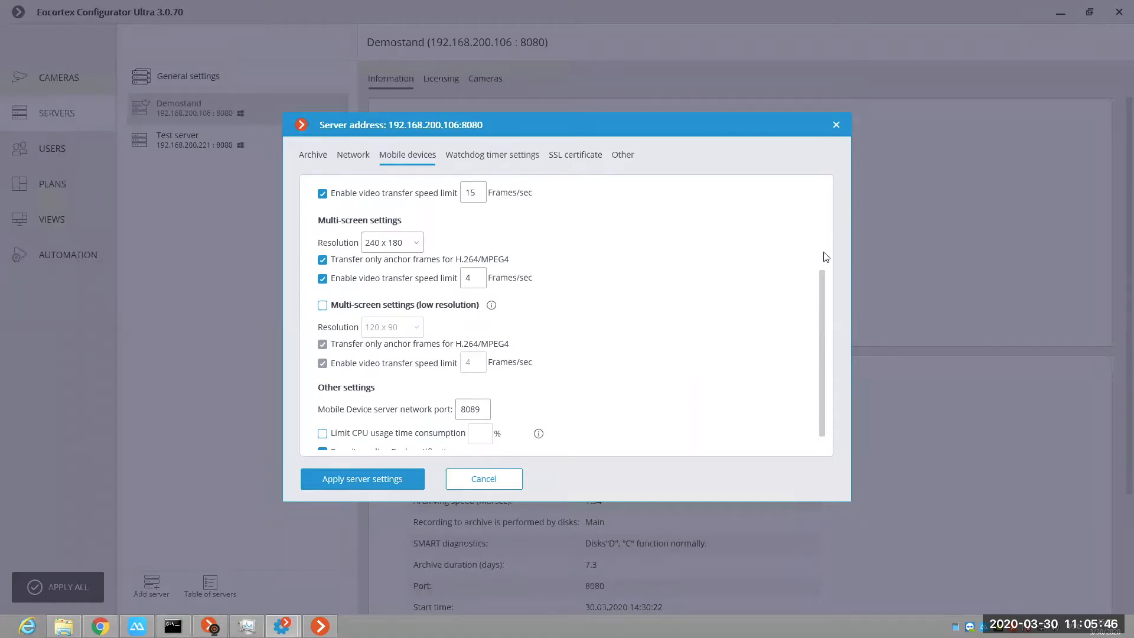
{"action": "scroll", "coordinate": [626, 293], "scroll_direction": "up", "scroll_amount": 5}
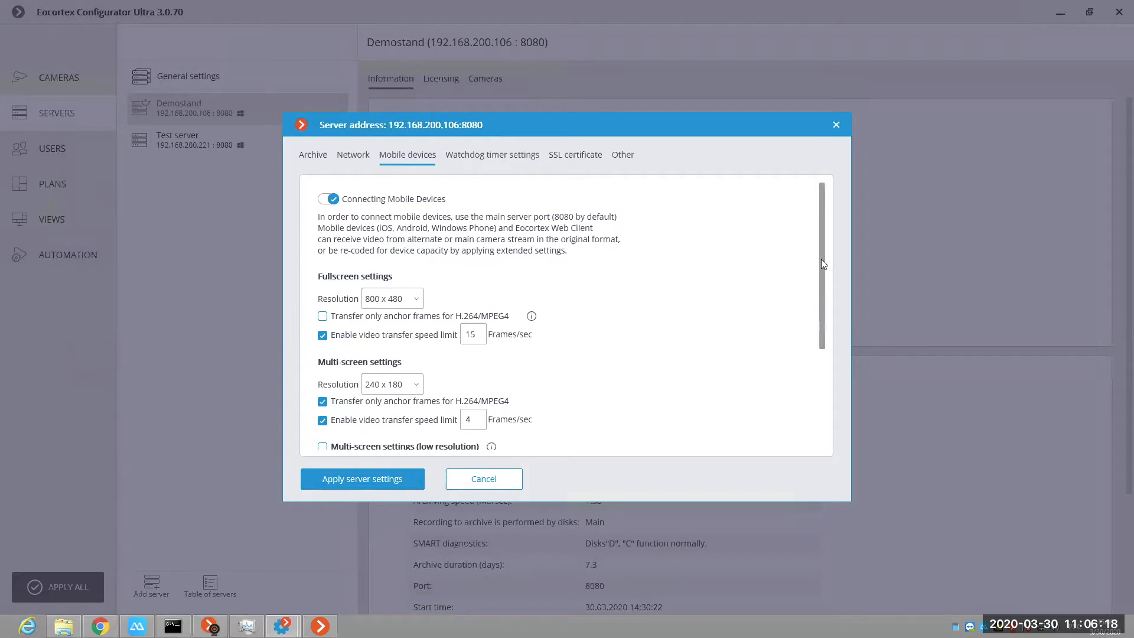
{"action": "scroll", "coordinate": [822, 326], "scroll_direction": "down", "scroll_amount": 4}
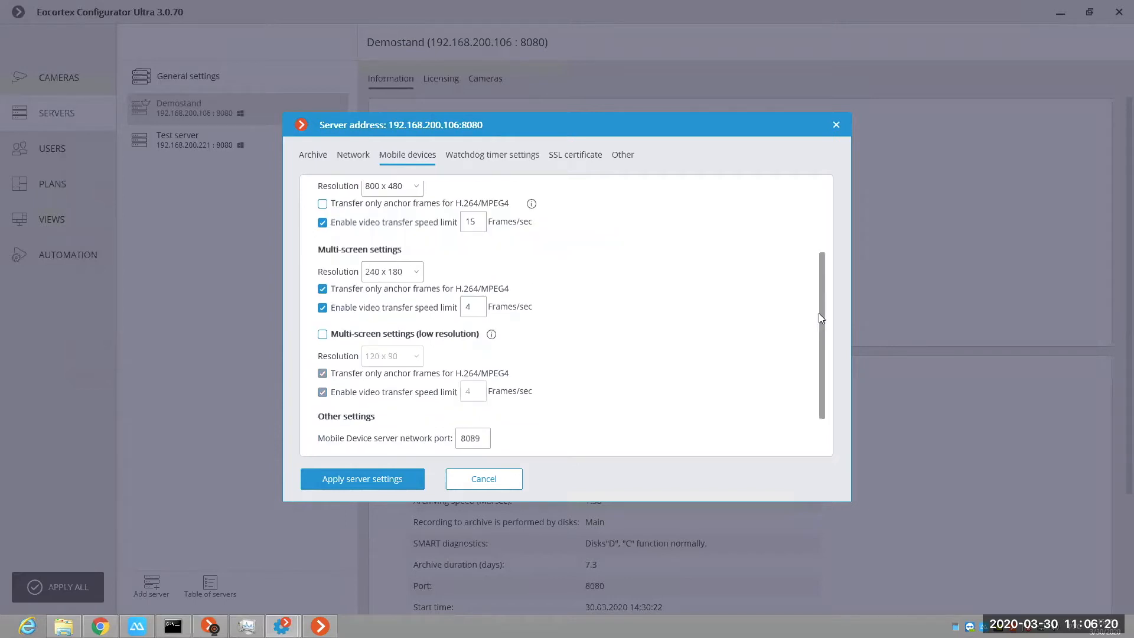
{"action": "scroll", "coordinate": [834, 324], "scroll_direction": "up", "scroll_amount": 1}
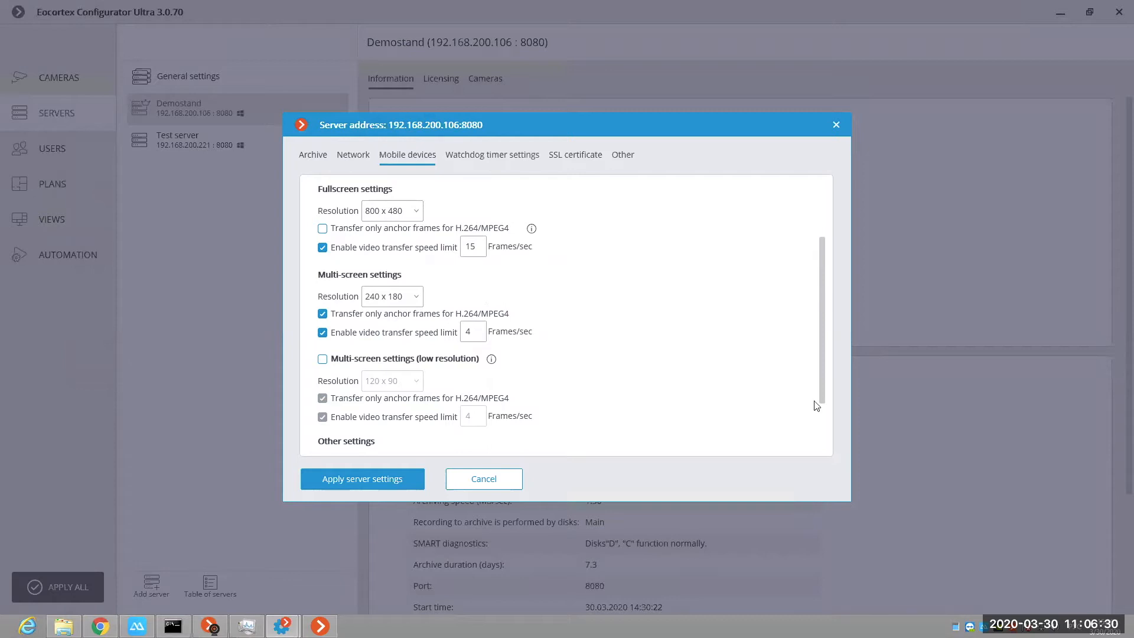
{"action": "scroll", "coordinate": [817, 406], "scroll_direction": "down", "scroll_amount": 2}
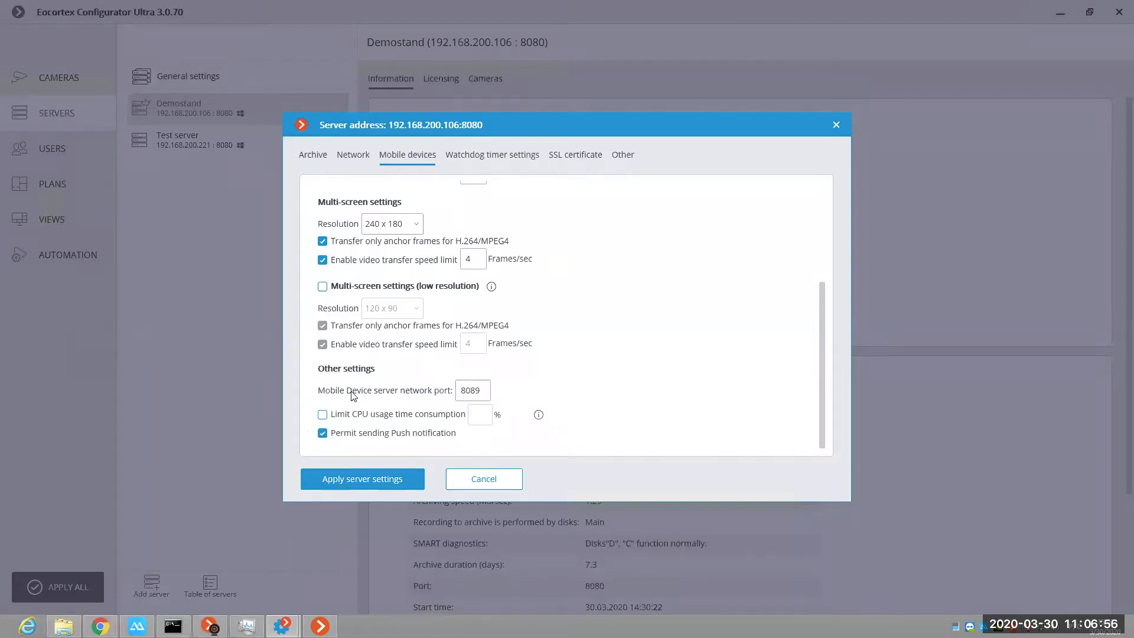
{"action": "left_click", "coordinate": [476, 397]}
{"action": "key", "text": "ctrl+a"}
{"action": "left_click", "coordinate": [546, 381]}
Step: Review the server's watchdog timer, SSL certificate and client auto-update settings, and close the configuration without applying changes
{"action": "left_click", "coordinate": [515, 155]}
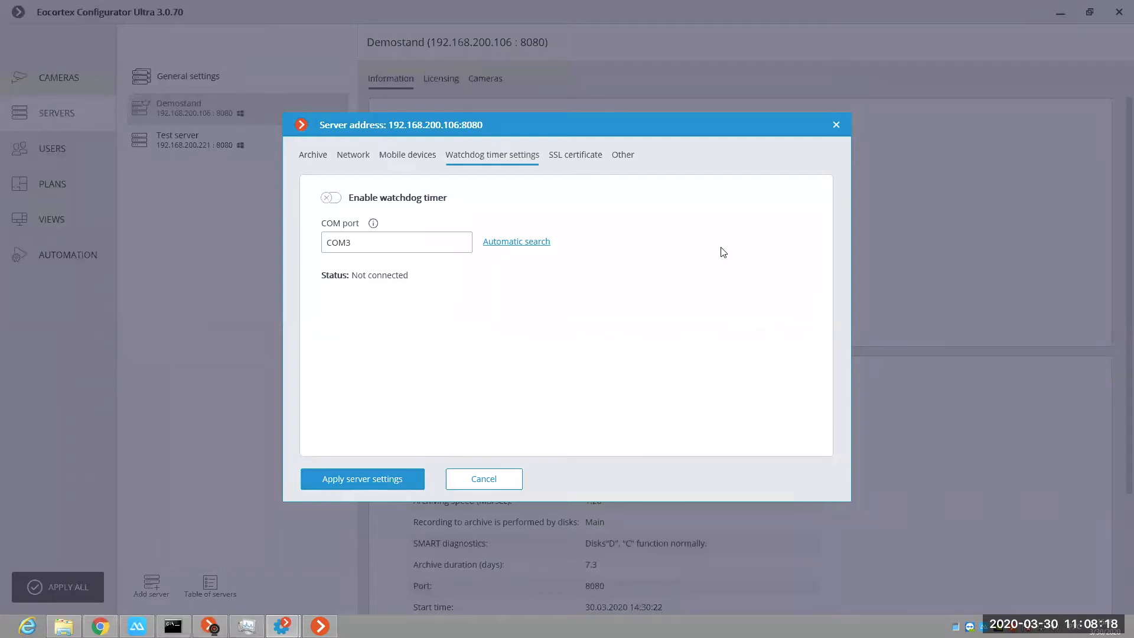
{"action": "left_click", "coordinate": [565, 156]}
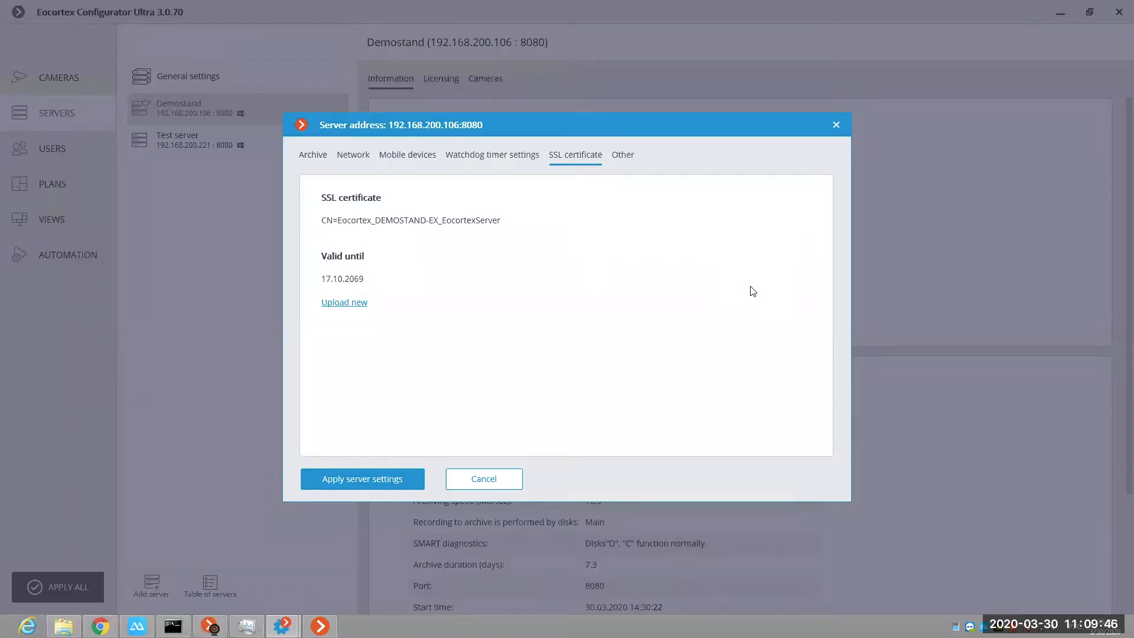
{"action": "left_click", "coordinate": [628, 155]}
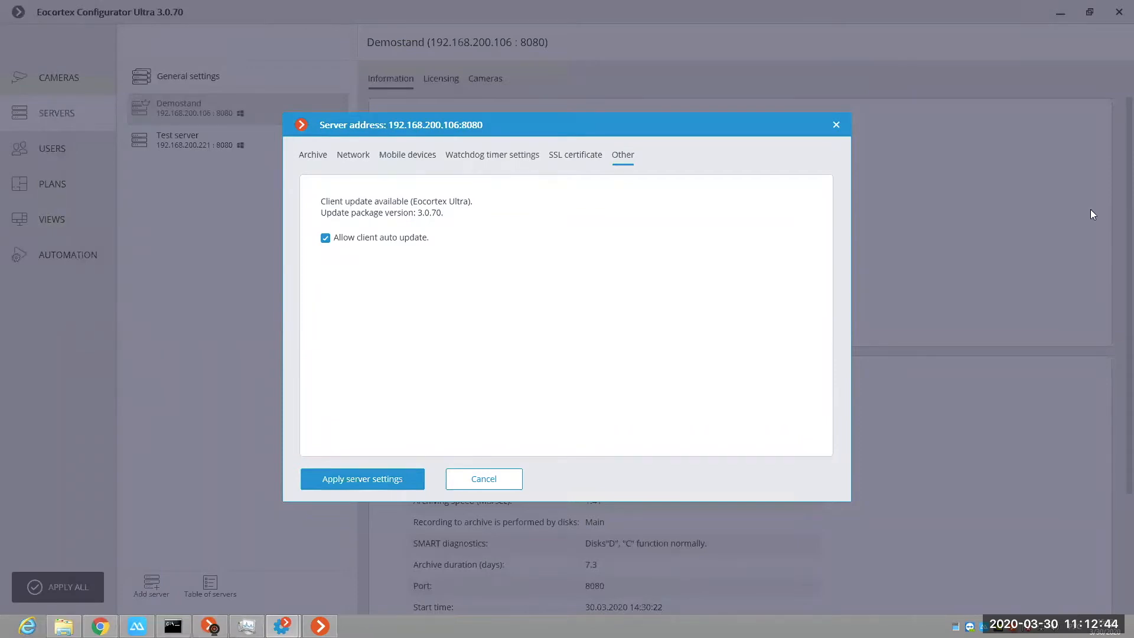
{"action": "left_click", "coordinate": [837, 124]}
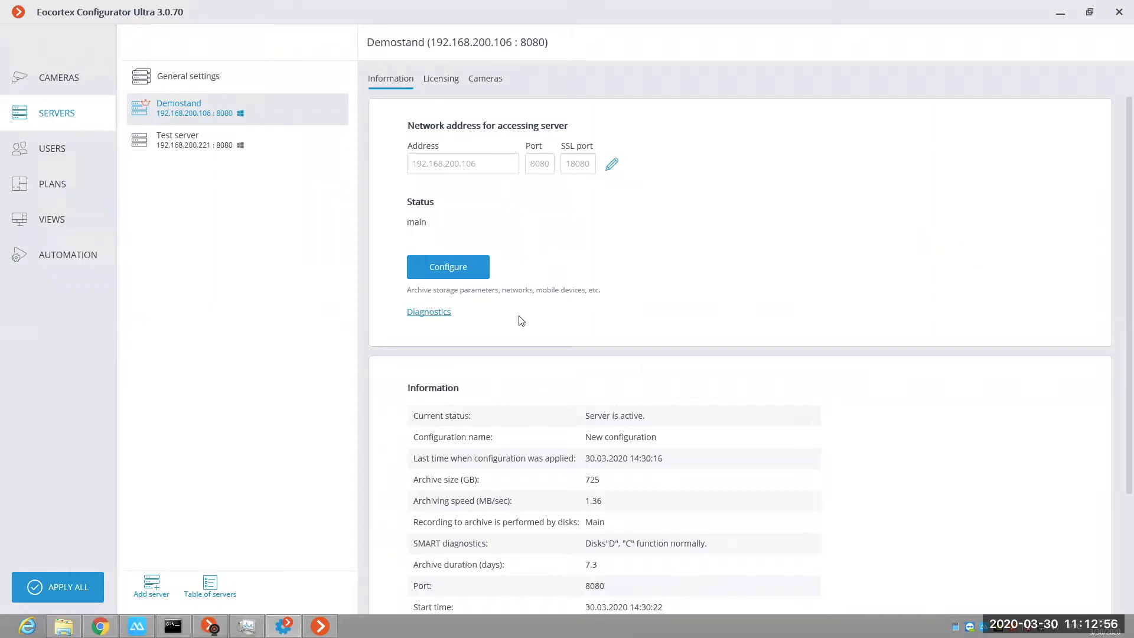
Step: In the users section, start a new group named "operators" and give it the Operator role
{"action": "left_click", "coordinate": [70, 161]}
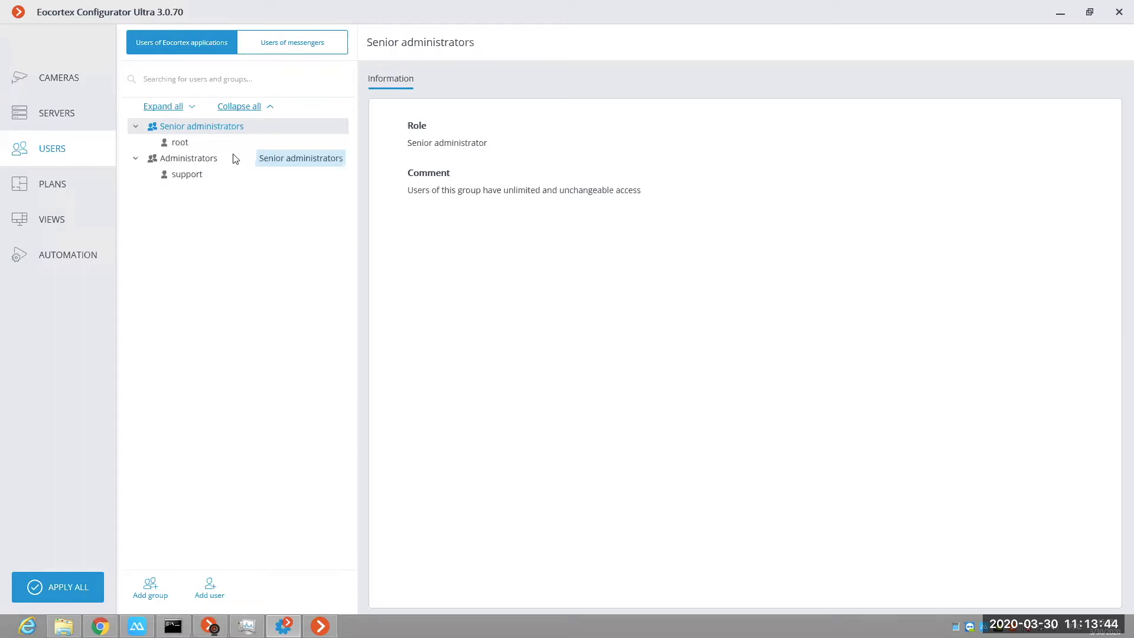
{"action": "left_click", "coordinate": [281, 147]}
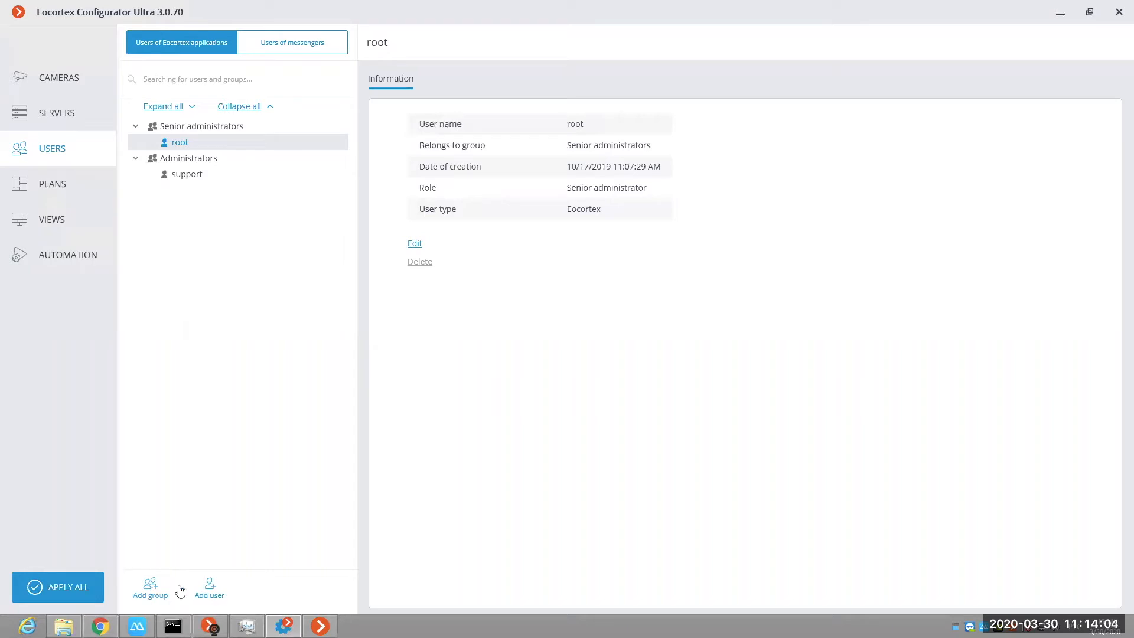
{"action": "left_click", "coordinate": [149, 593]}
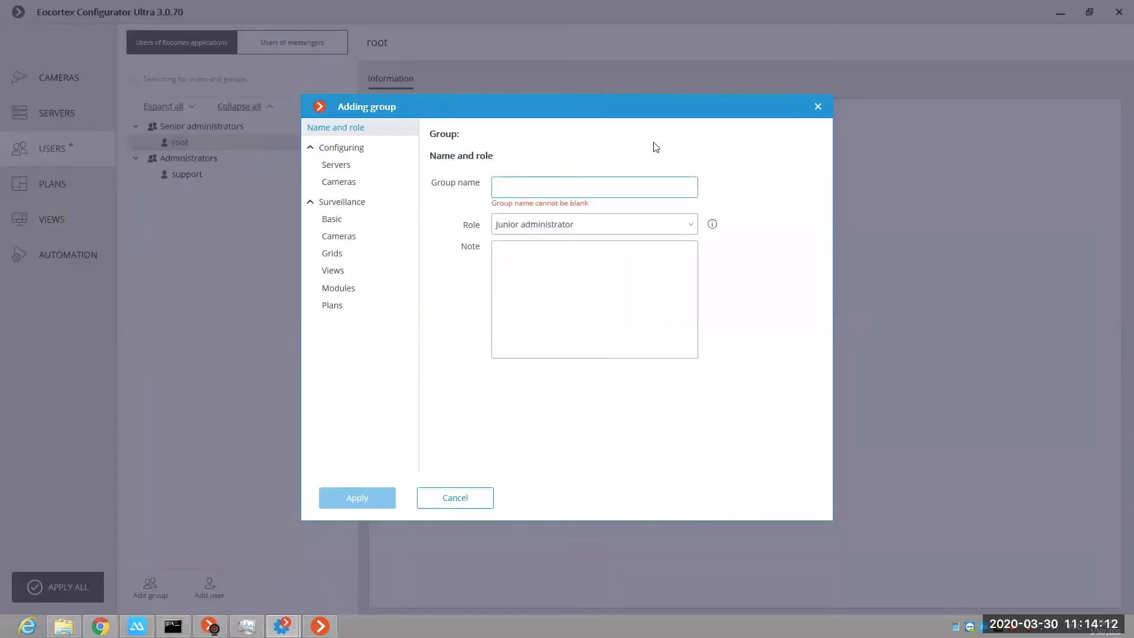
{"action": "type", "text": "per"}
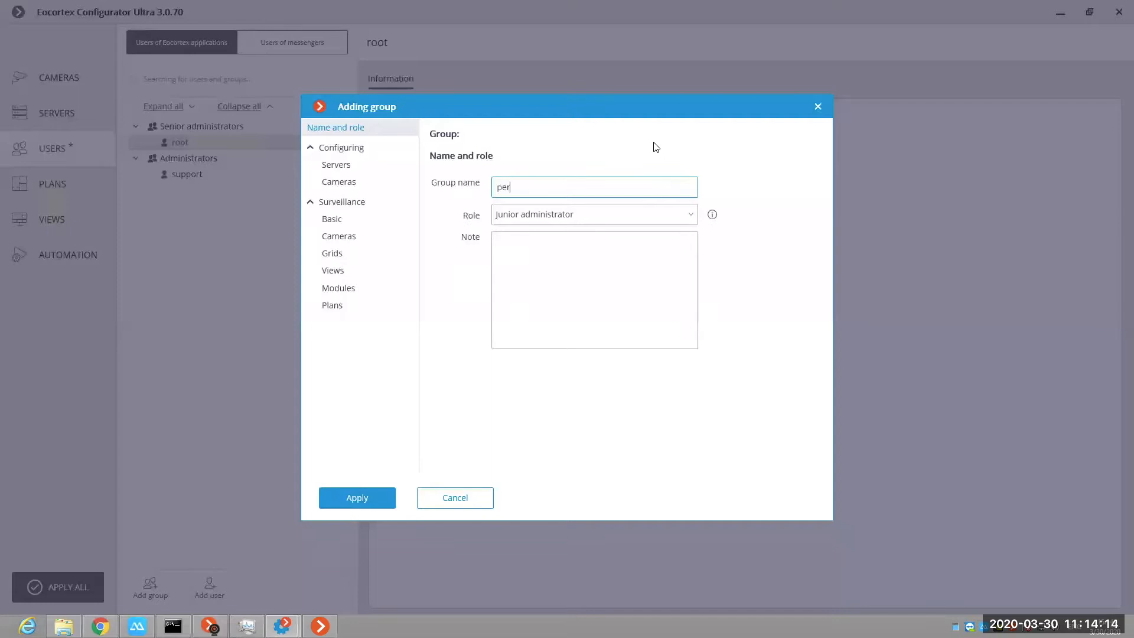
{"action": "type", "text": "a"}
{"action": "key", "text": "BackSpace"}
{"action": "key", "text": "BackSpace"}
{"action": "key", "text": "BackSpace"}
{"action": "key", "text": "BackSpace"}
{"action": "type", "text": "operators"}
{"action": "left_click", "coordinate": [636, 220]}
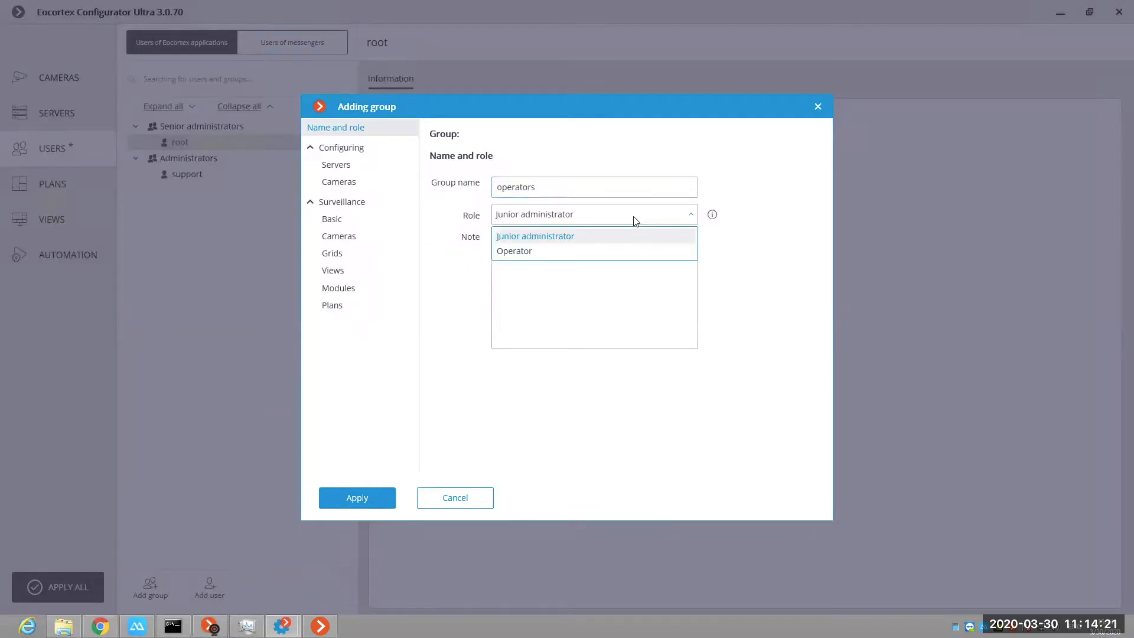
{"action": "left_click", "coordinate": [518, 252]}
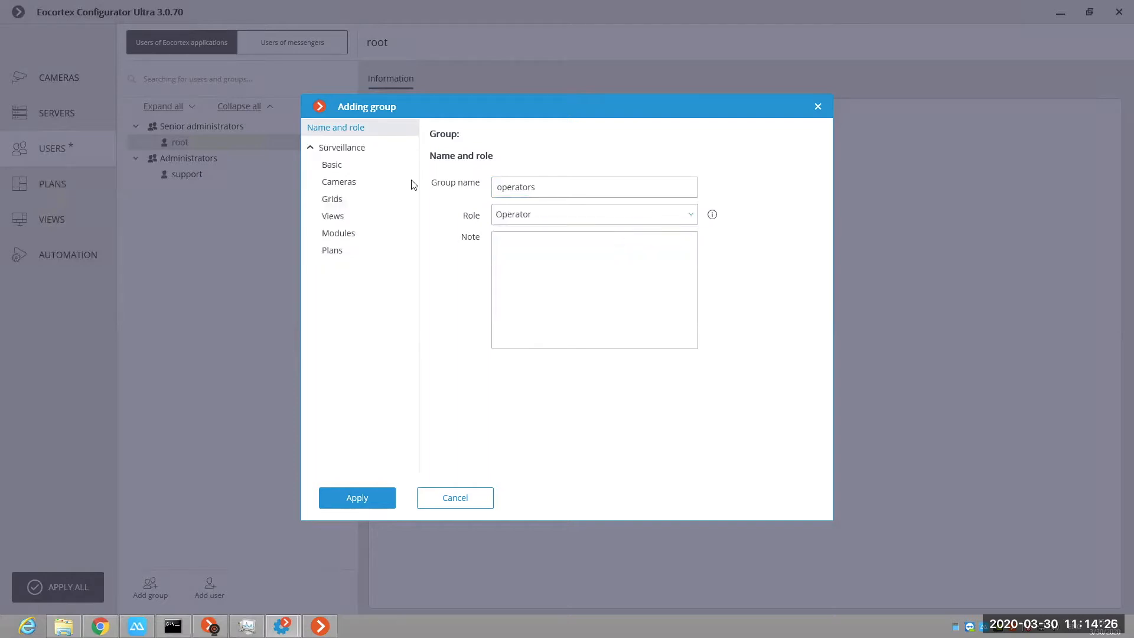
Step: Switch the new group's role between Junior administrator and Operator to compare their rights categories, ending on Operator
{"action": "left_click", "coordinate": [553, 216]}
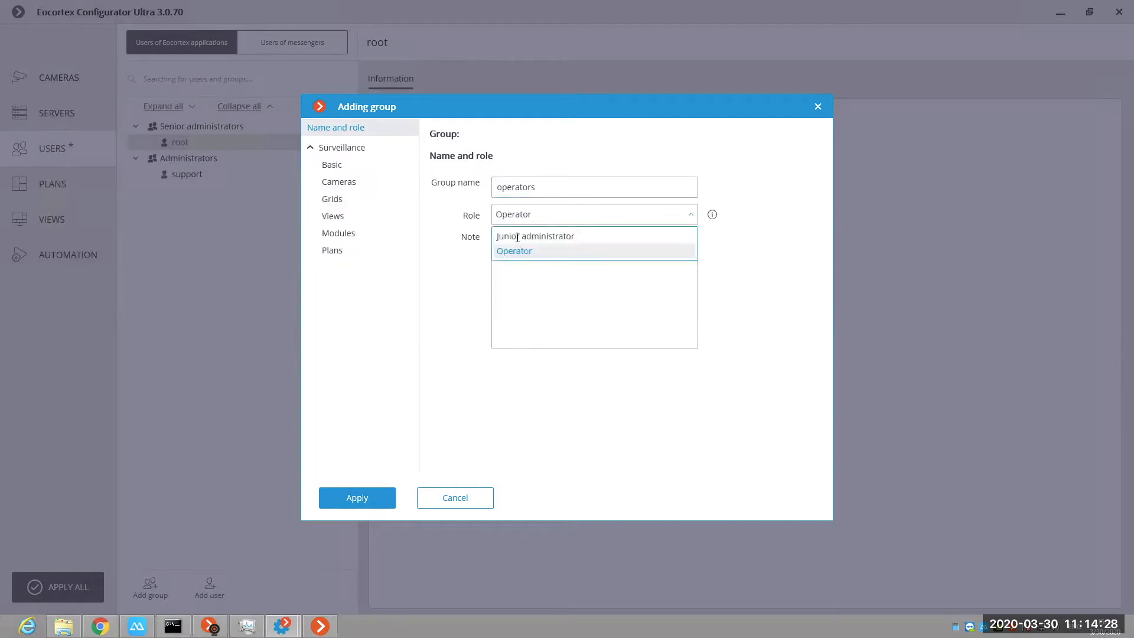
{"action": "left_click", "coordinate": [518, 236]}
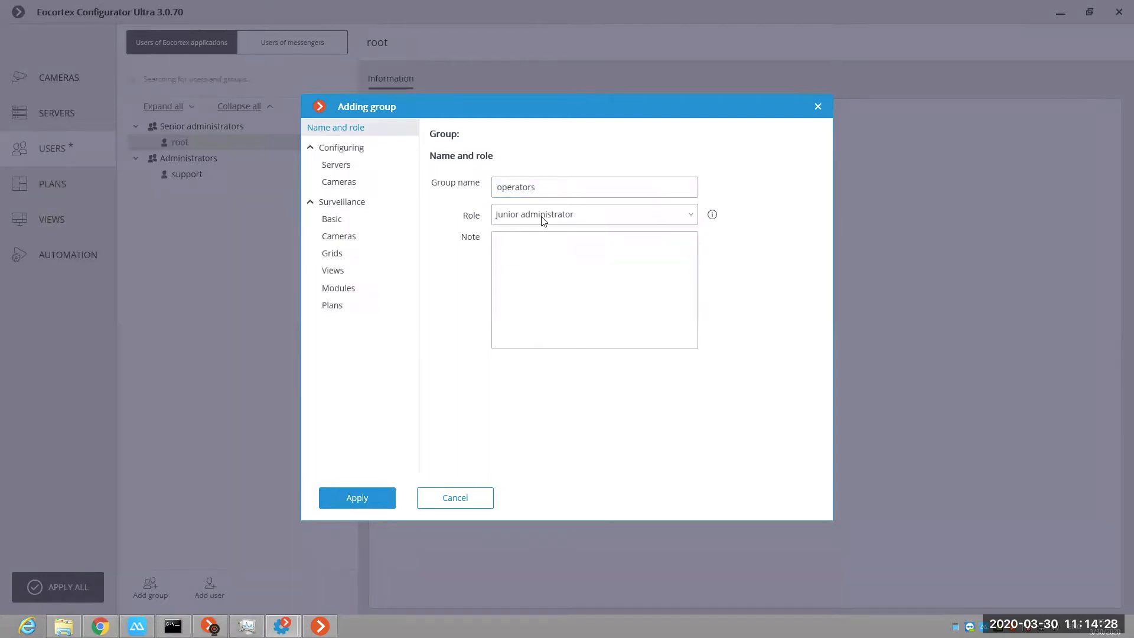
{"action": "left_click", "coordinate": [520, 253]}
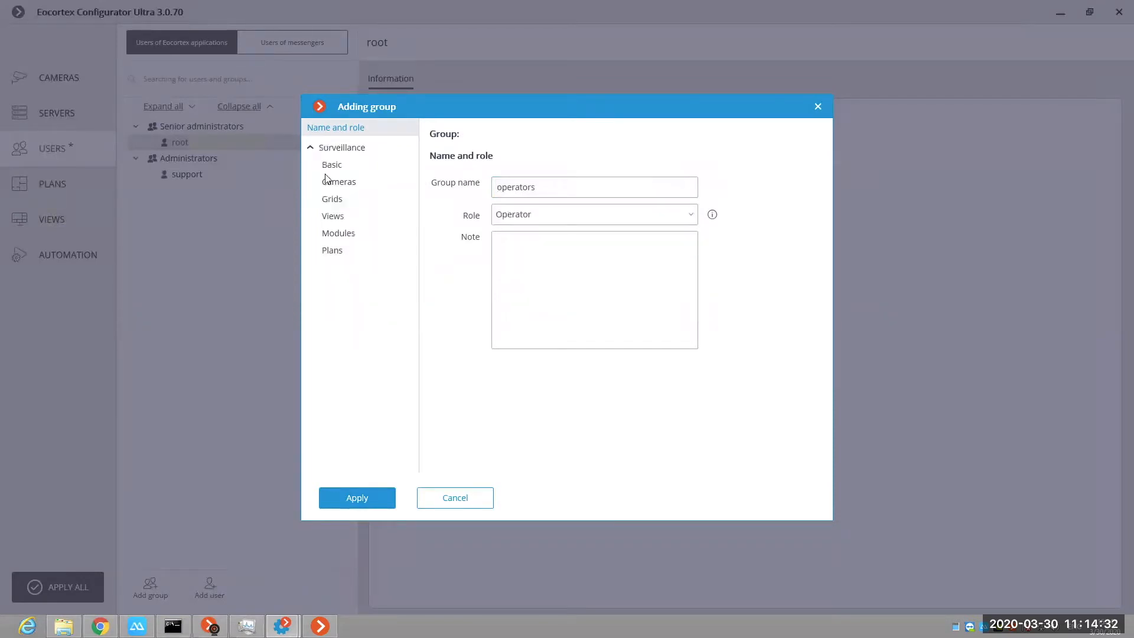
{"action": "left_click", "coordinate": [535, 221]}
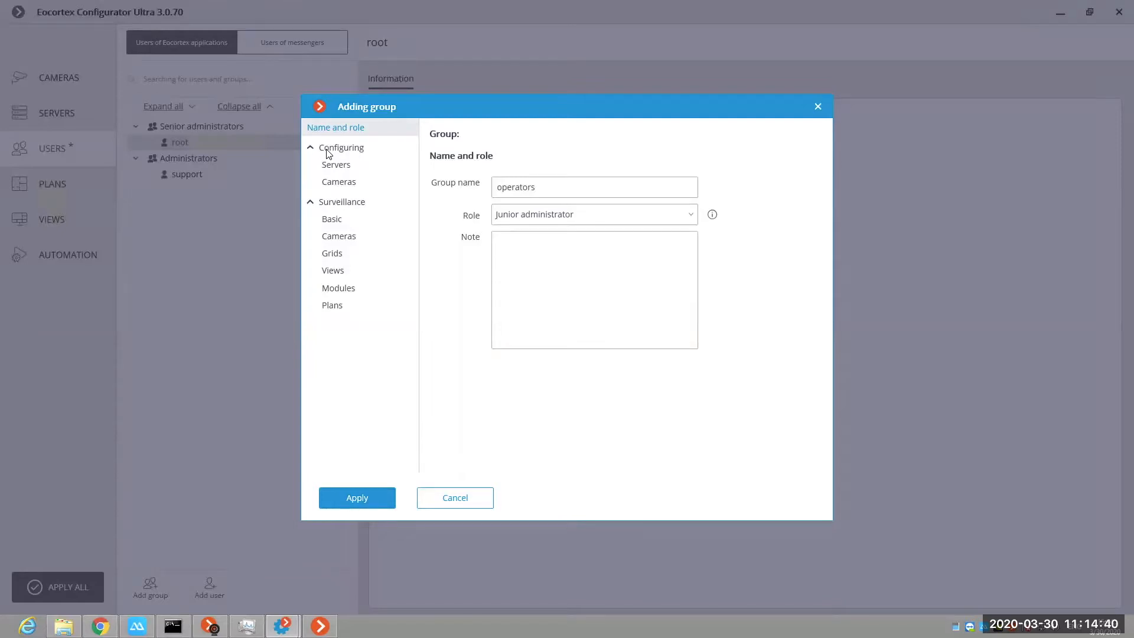
{"action": "left_click", "coordinate": [597, 220]}
{"action": "left_click", "coordinate": [520, 252]}
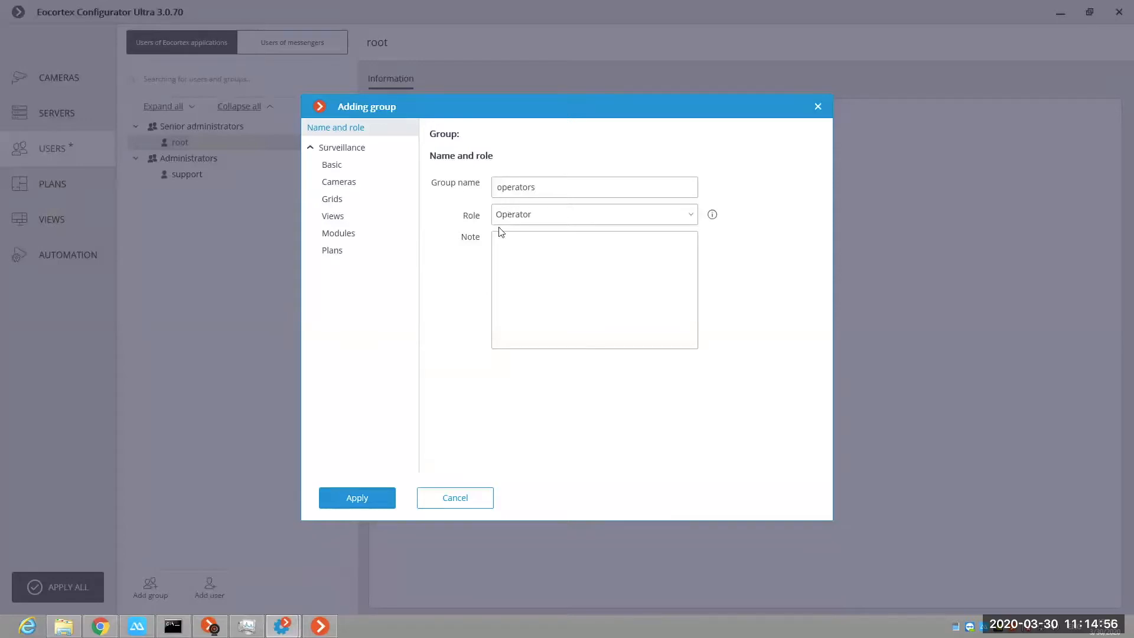
Step: Review the new group's basic surveillance rights, covering camera control, configuring and client application capabilities
{"action": "left_click", "coordinate": [337, 170]}
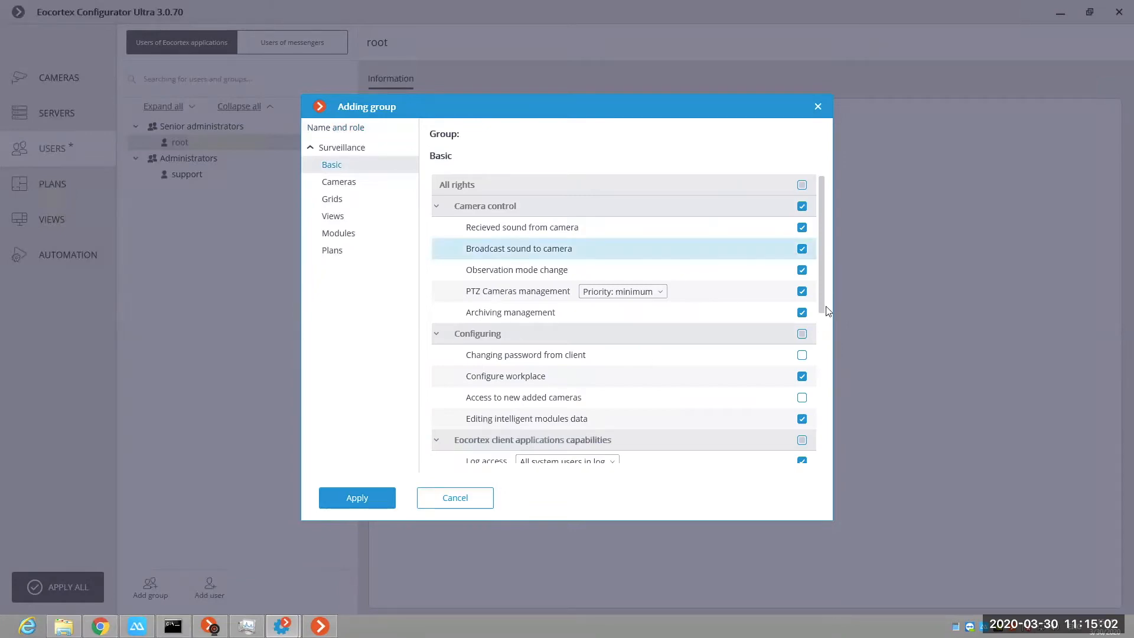
{"action": "scroll", "coordinate": [829, 311], "scroll_direction": "down", "scroll_amount": 1}
{"action": "scroll", "coordinate": [828, 387], "scroll_direction": "down", "scroll_amount": 2}
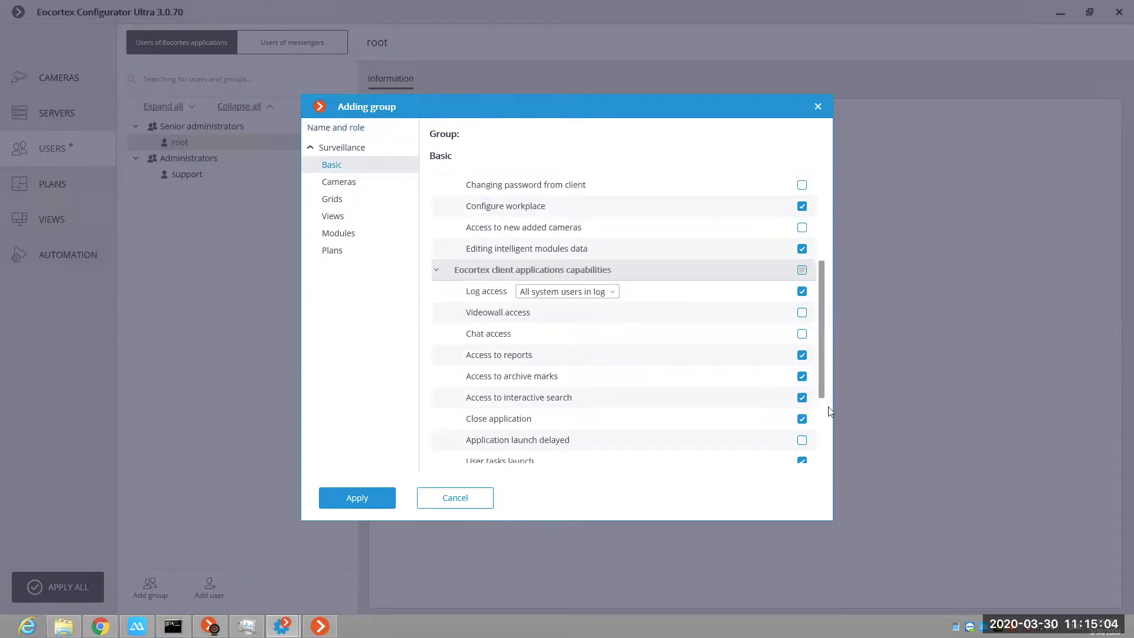
{"action": "scroll", "coordinate": [824, 331], "scroll_direction": "down", "scroll_amount": 2}
{"action": "scroll", "coordinate": [832, 225], "scroll_direction": "up", "scroll_amount": 5}
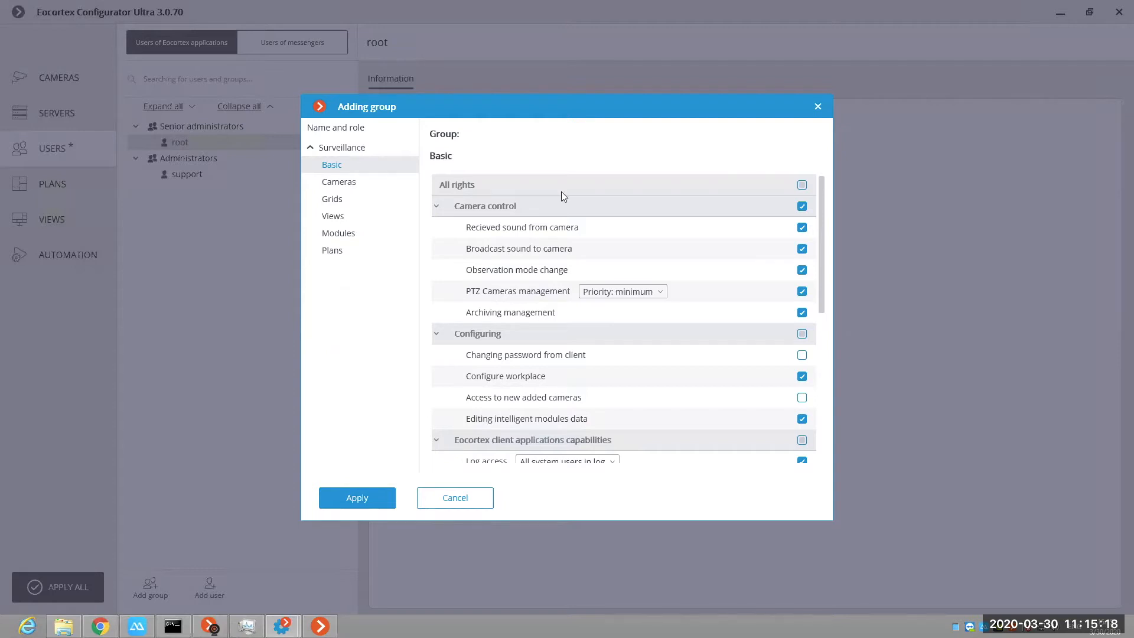
Step: Review the new group's camera surveillance and archive rights and the list of screen grids available to it
{"action": "left_click", "coordinate": [705, 251]}
{"action": "left_click", "coordinate": [363, 188]}
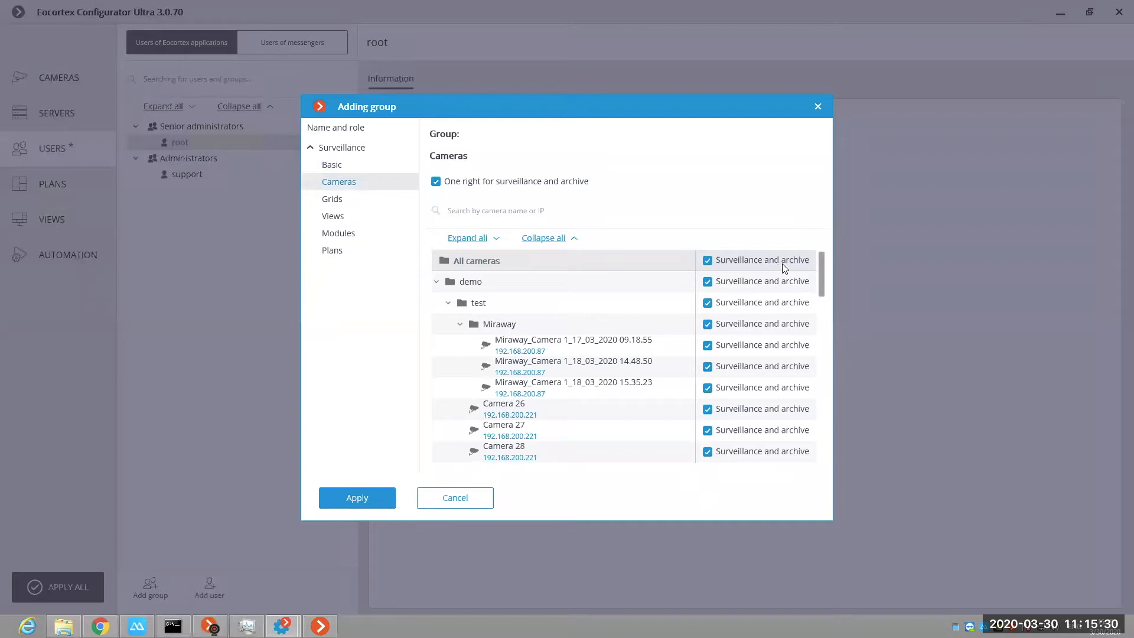
{"action": "scroll", "coordinate": [785, 268], "scroll_direction": "down", "scroll_amount": 1}
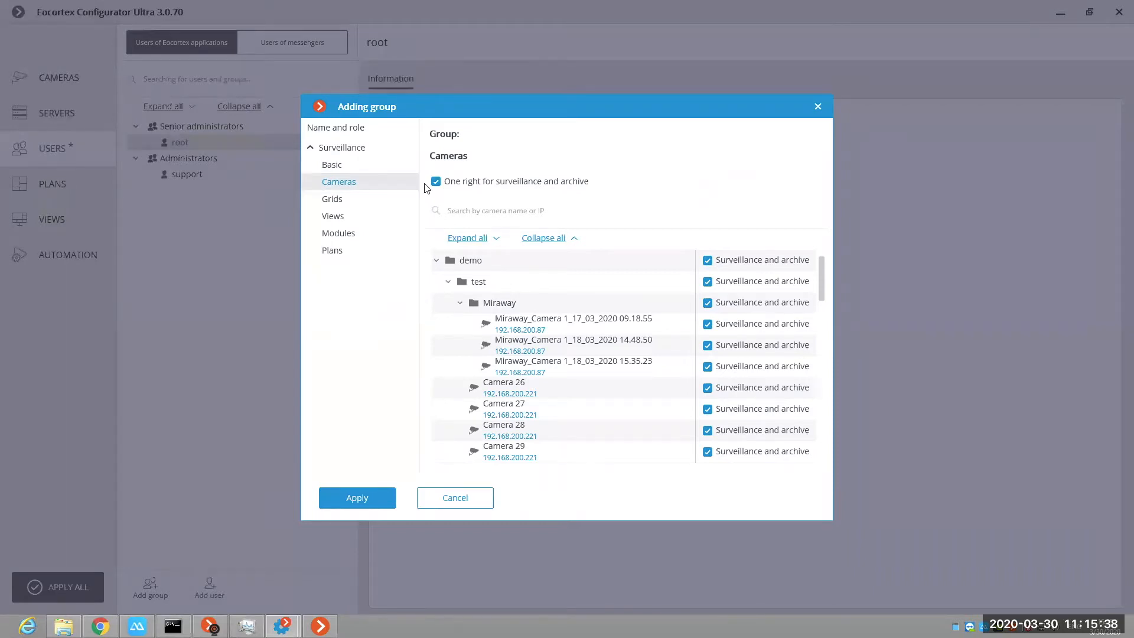
{"action": "left_click", "coordinate": [360, 199]}
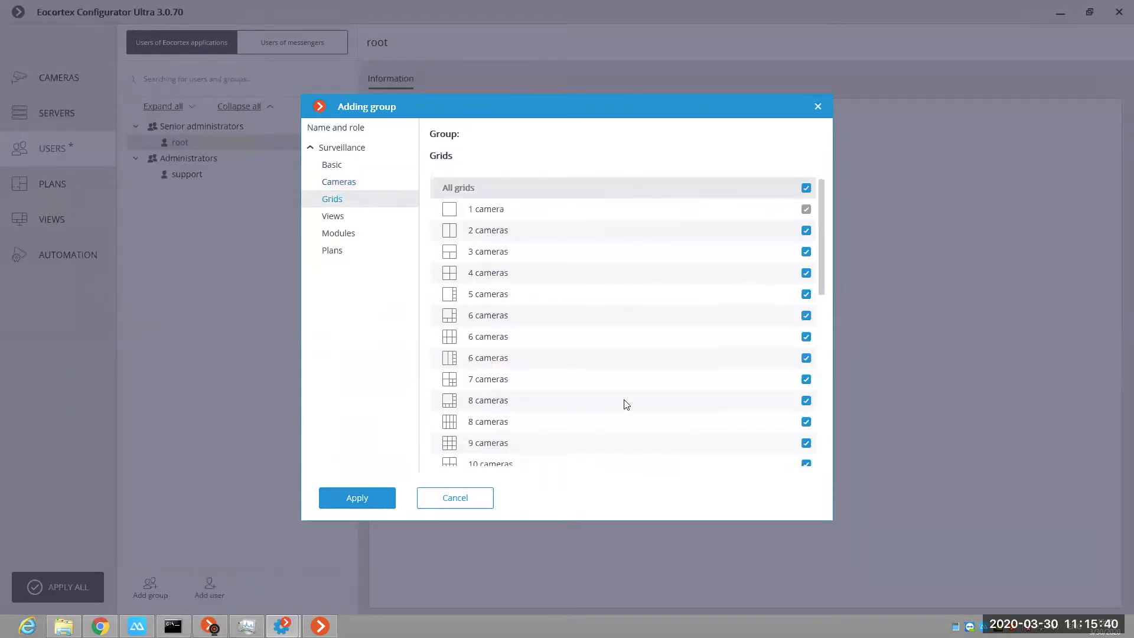
{"action": "scroll", "coordinate": [471, 414], "scroll_direction": "down", "scroll_amount": 1}
{"action": "scroll", "coordinate": [469, 388], "scroll_direction": "down", "scroll_amount": 2}
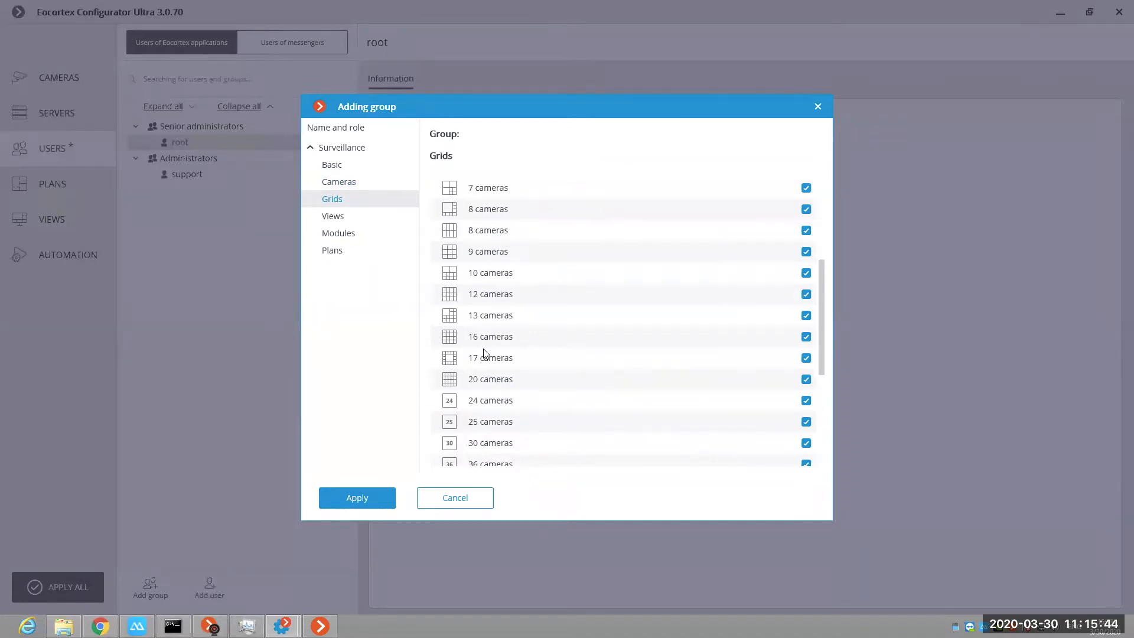
{"action": "scroll", "coordinate": [483, 353], "scroll_direction": "up", "scroll_amount": 3}
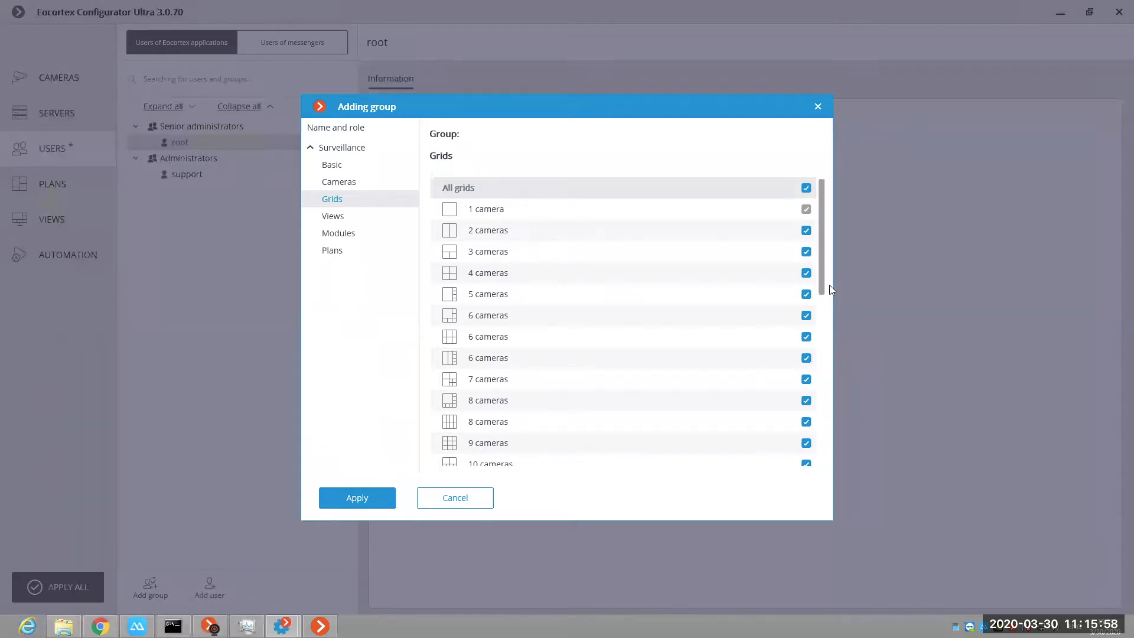
{"action": "scroll", "coordinate": [823, 434], "scroll_direction": "down", "scroll_amount": 10}
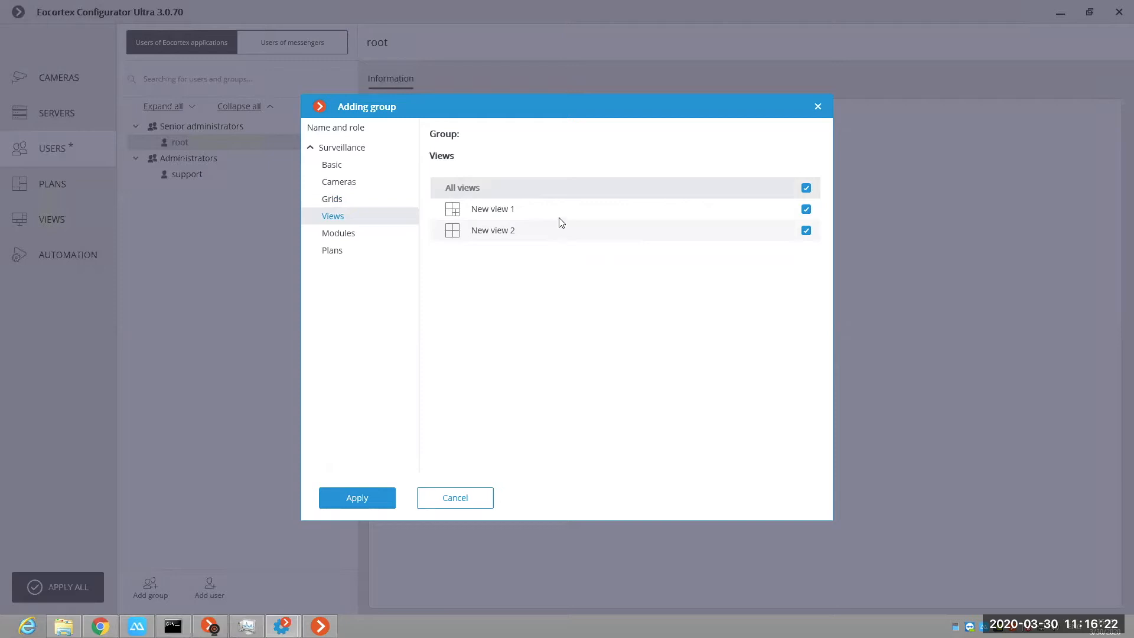
Step: Check the new group's rights to modules and plans, and close the group form without applying it
{"action": "left_click", "coordinate": [360, 236]}
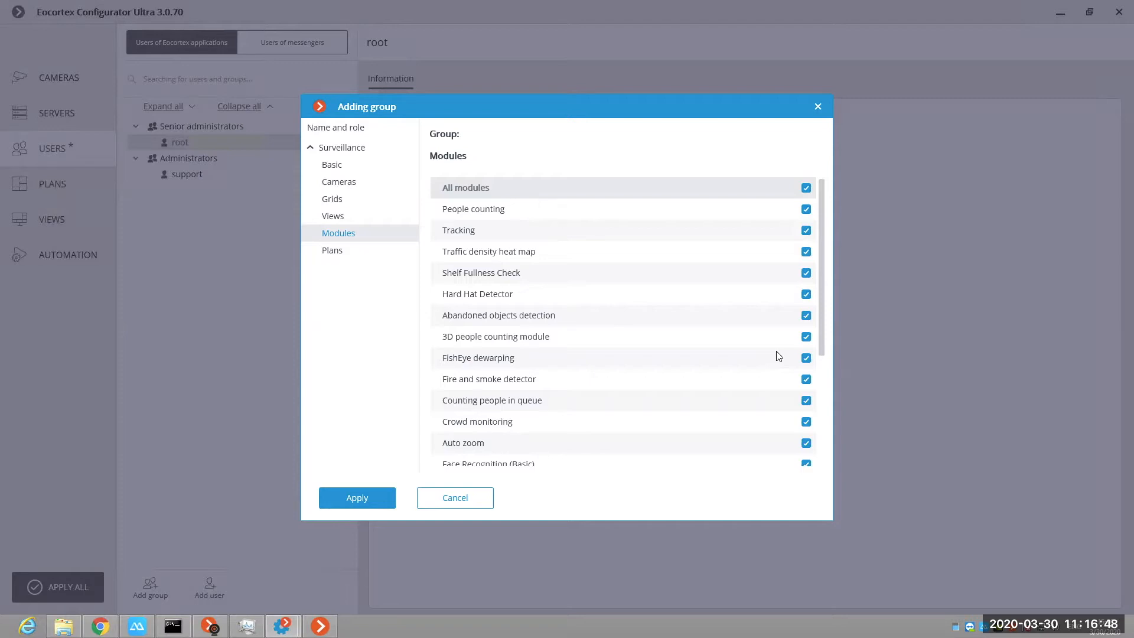
{"action": "left_click", "coordinate": [351, 261]}
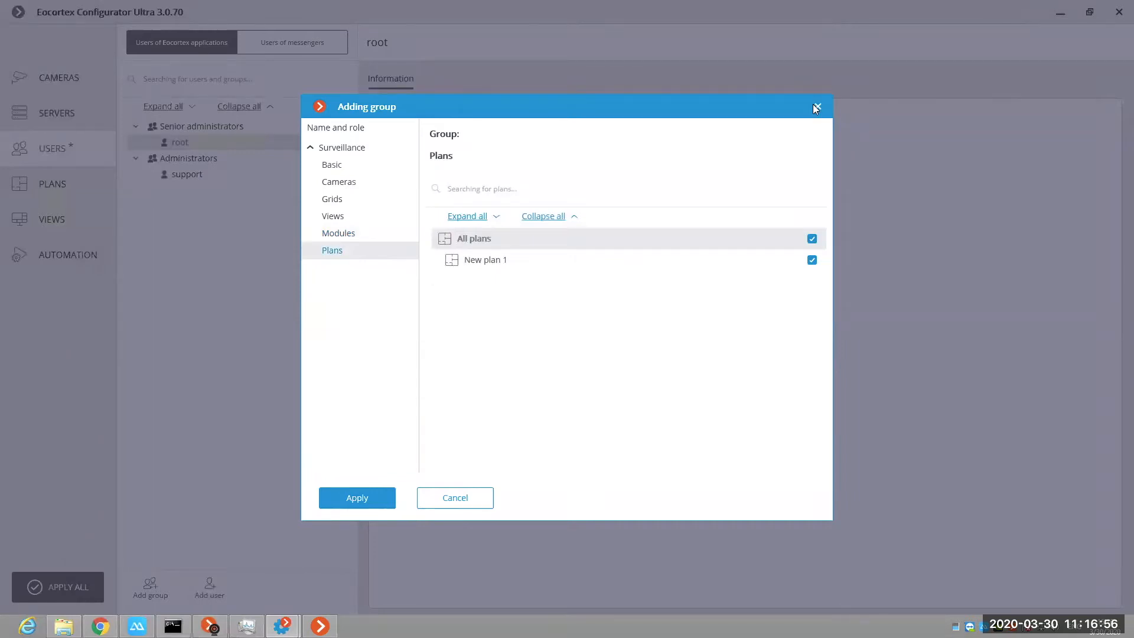
{"action": "left_click", "coordinate": [789, 542]}
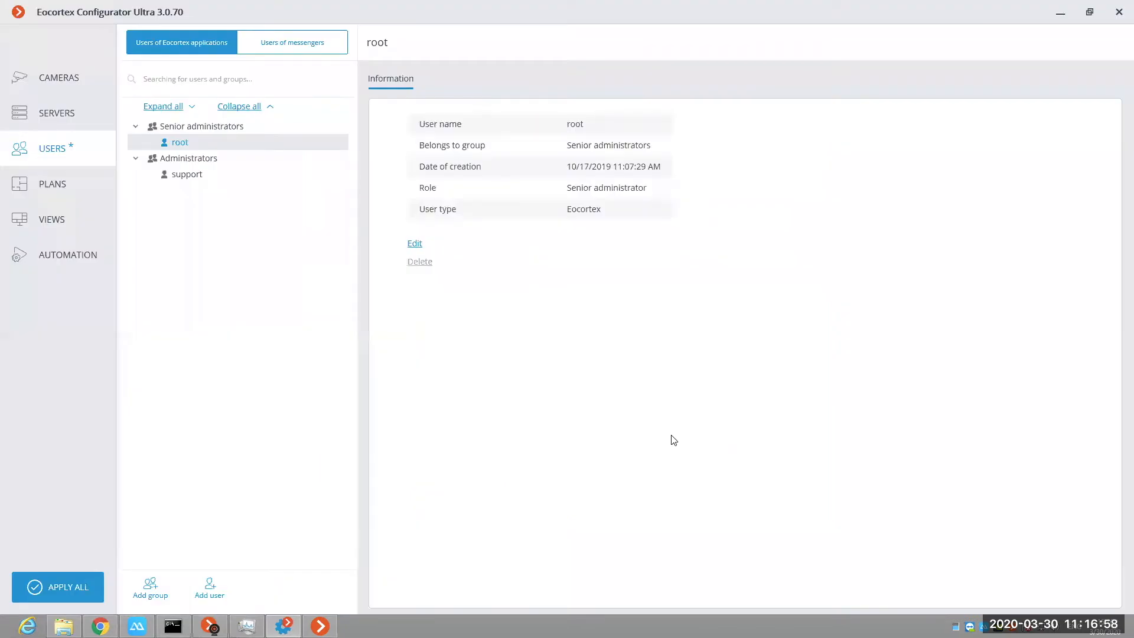
Step: Review the Administrators group's basic, camera, server, grid, view and plan rights, and the information of its support user
{"action": "left_click", "coordinate": [199, 160]}
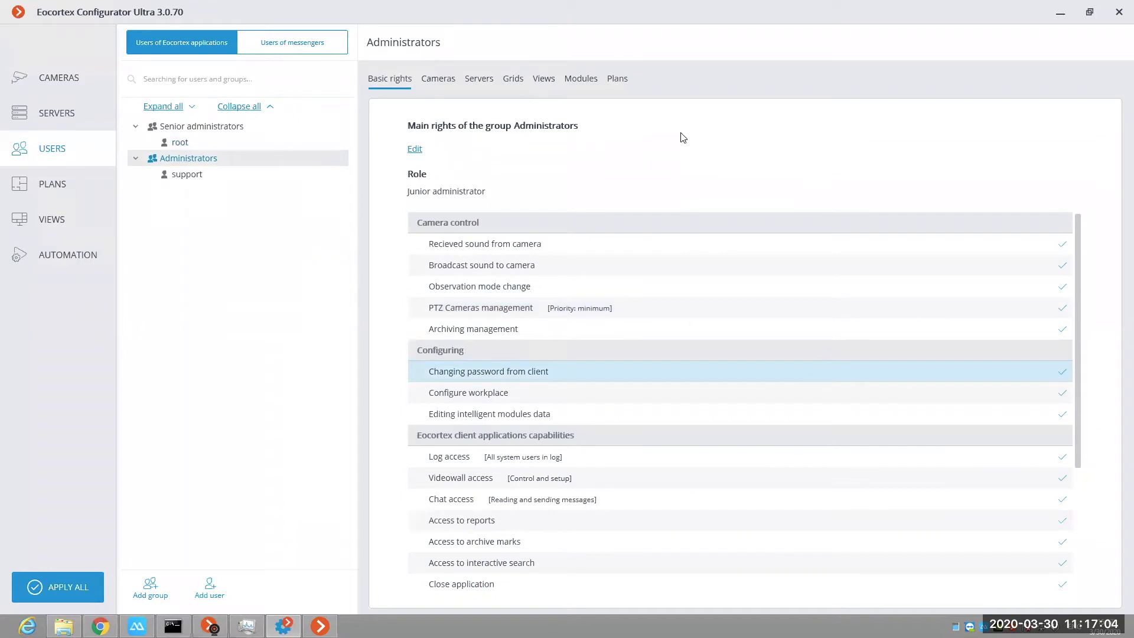
{"action": "left_click", "coordinate": [428, 78]}
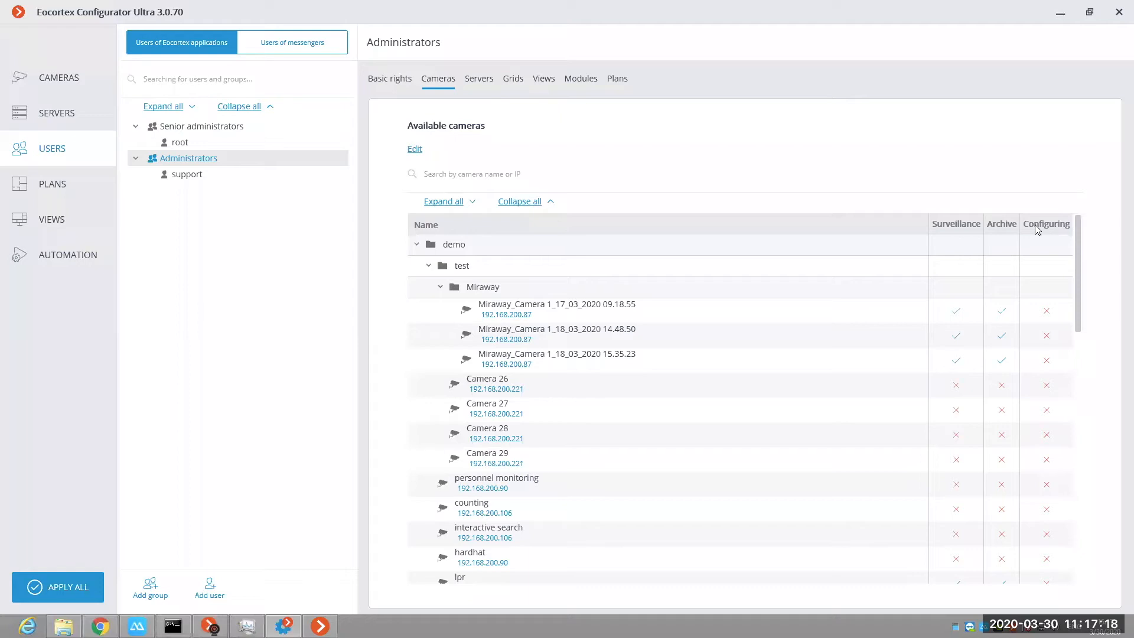
{"action": "left_click", "coordinate": [480, 83]}
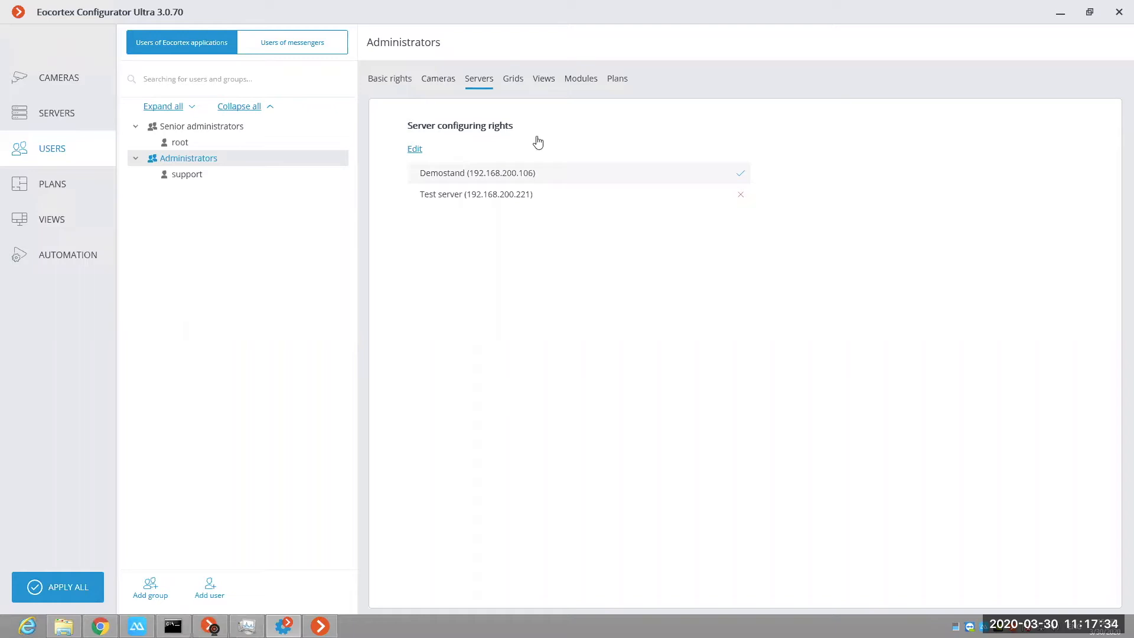
{"action": "left_click", "coordinate": [515, 84]}
{"action": "left_click", "coordinate": [544, 82]}
{"action": "left_click", "coordinate": [617, 81]}
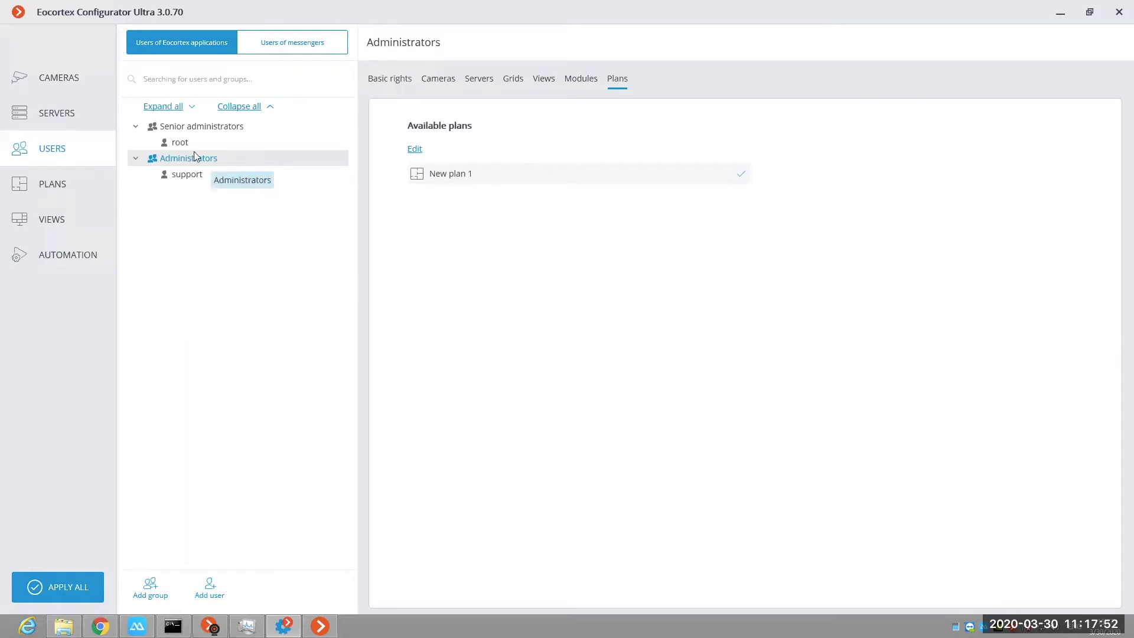
{"action": "left_click", "coordinate": [186, 176]}
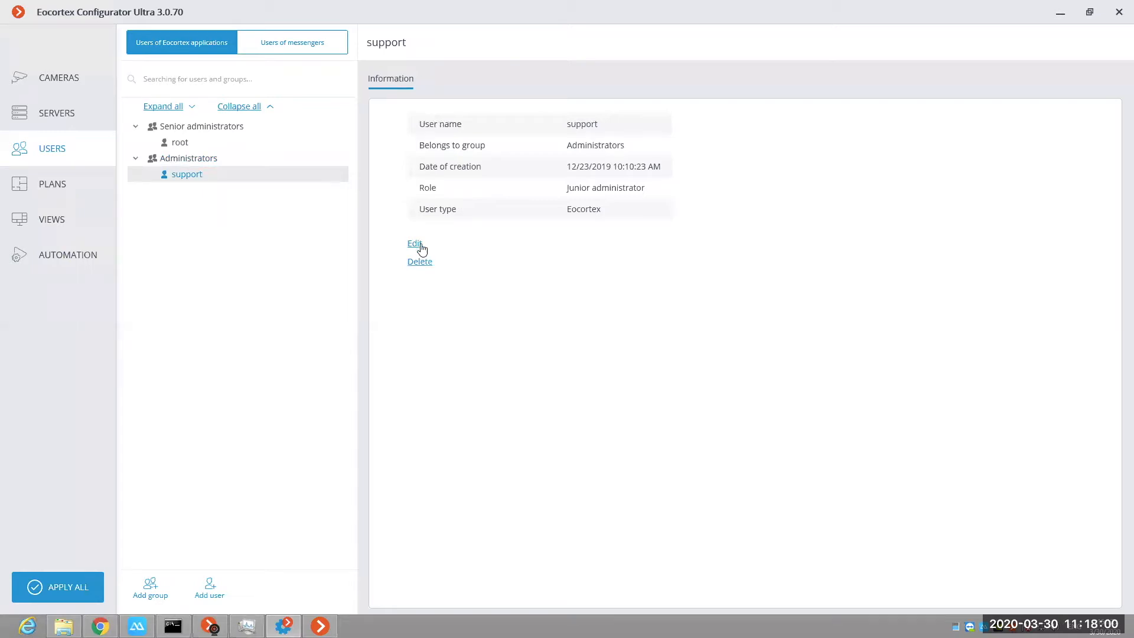
Step: Start adding a user and examine the form's group choices and its user name and note fields
{"action": "left_click", "coordinate": [215, 589]}
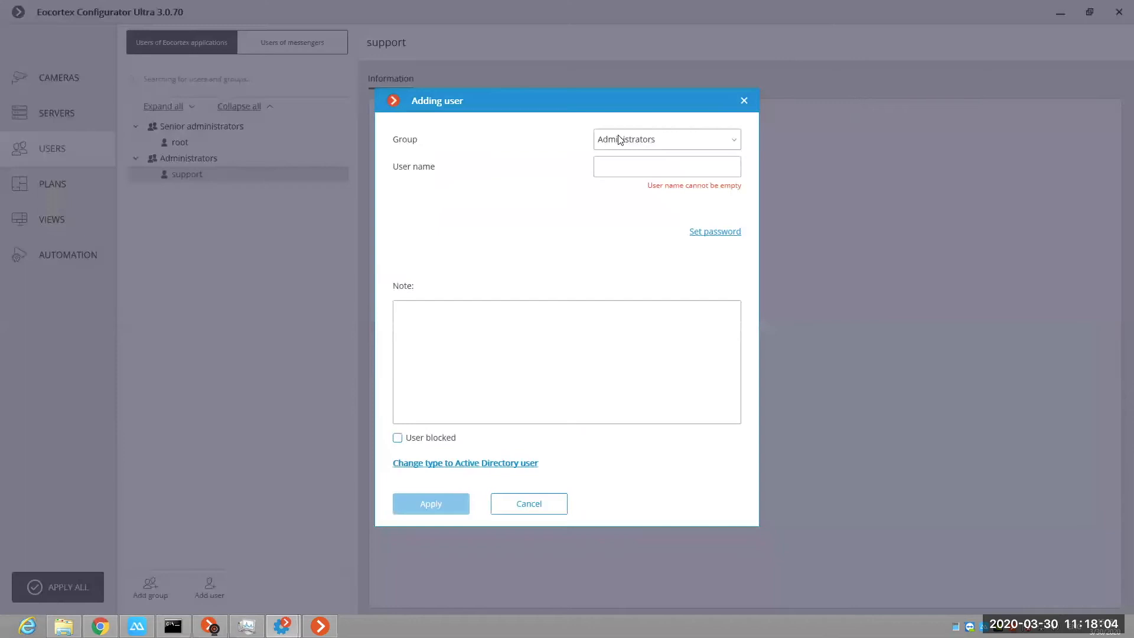
{"action": "left_click", "coordinate": [639, 145]}
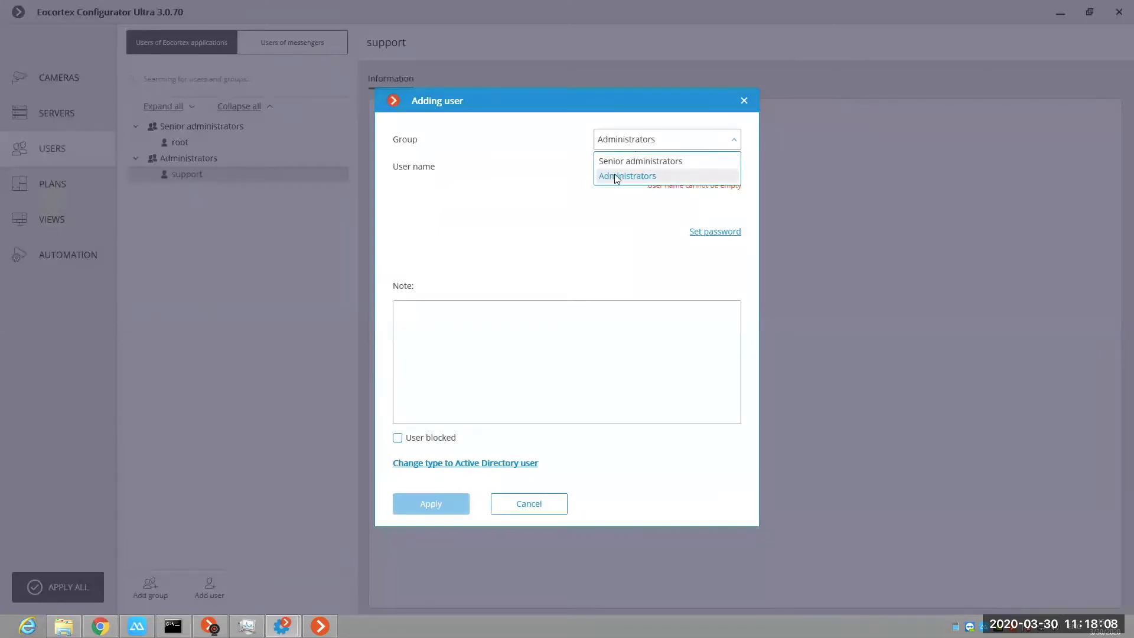
{"action": "left_click", "coordinate": [579, 230]}
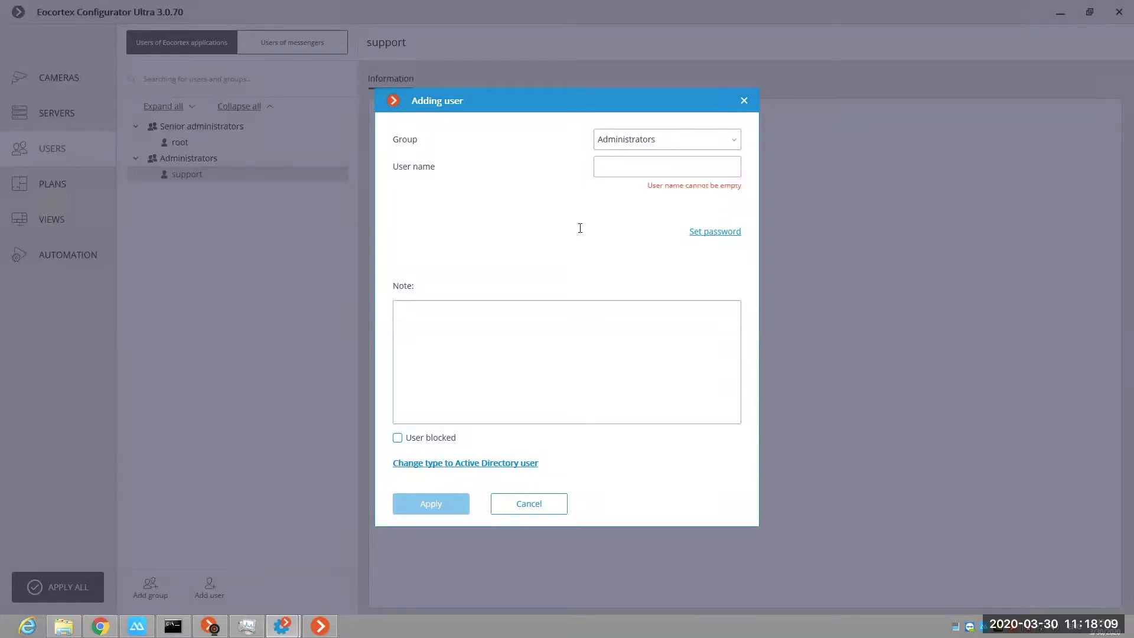
{"action": "left_click", "coordinate": [638, 171]}
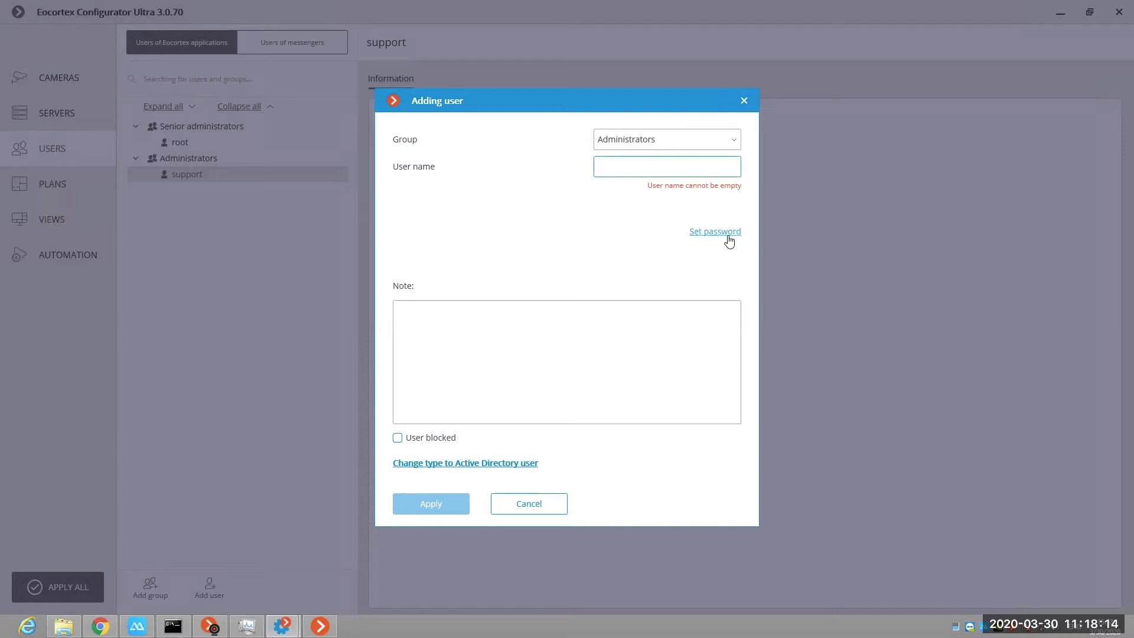
{"action": "left_click", "coordinate": [500, 290]}
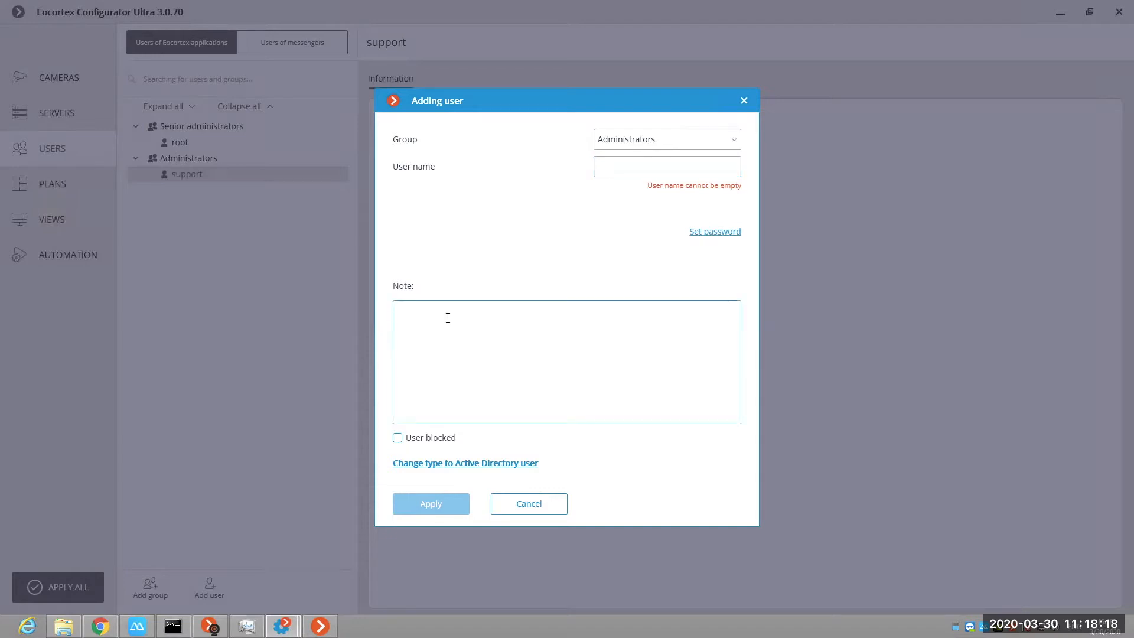
Step: Switch the new user's type to Active Directory, dismiss the domain credentials request and close the form without adding anyone
{"action": "left_click", "coordinate": [523, 462]}
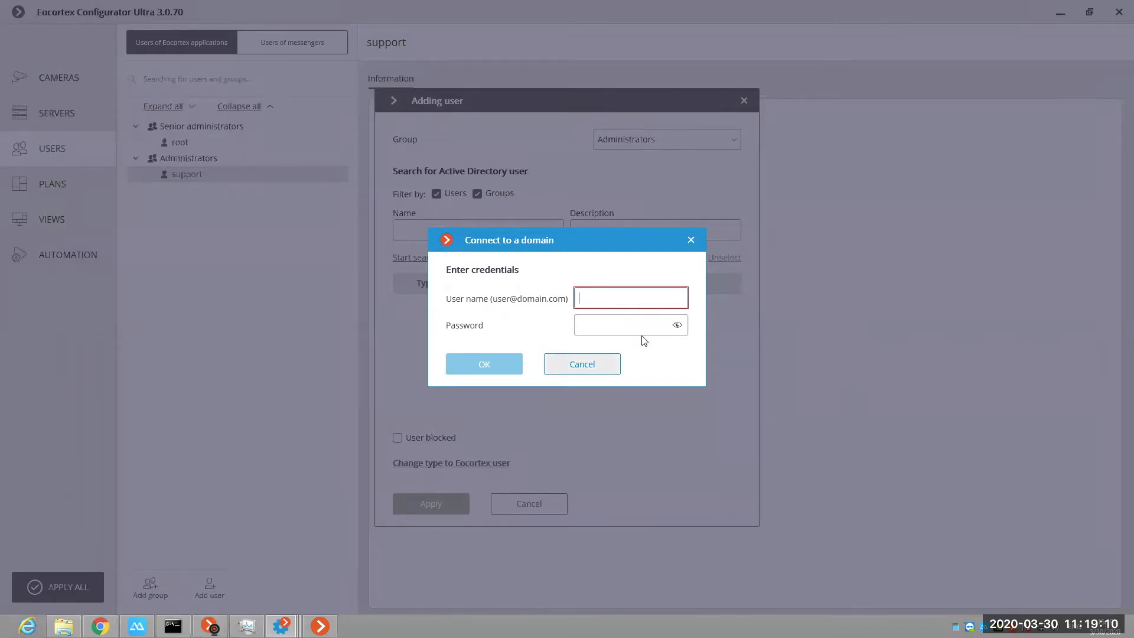
{"action": "left_click", "coordinate": [691, 240]}
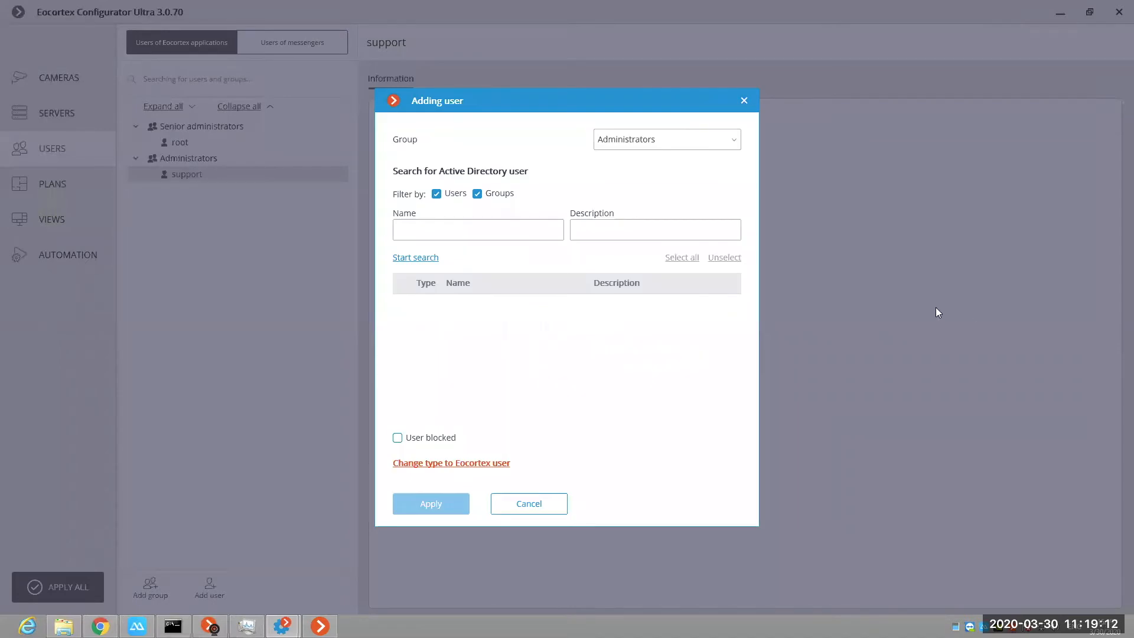
{"action": "key", "text": "Escape"}
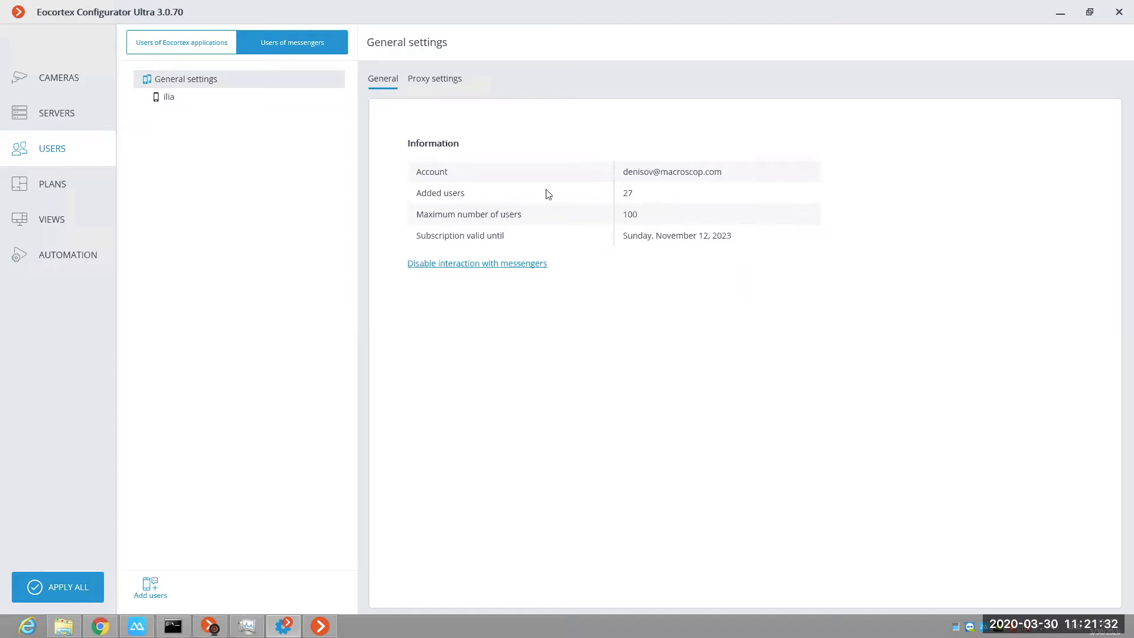
Step: Examine the form for adding messenger users, including e-mail, name, camera group and messenger choices, and close it without adding anyone
{"action": "left_click", "coordinate": [154, 587]}
{"action": "left_click", "coordinate": [468, 246]}
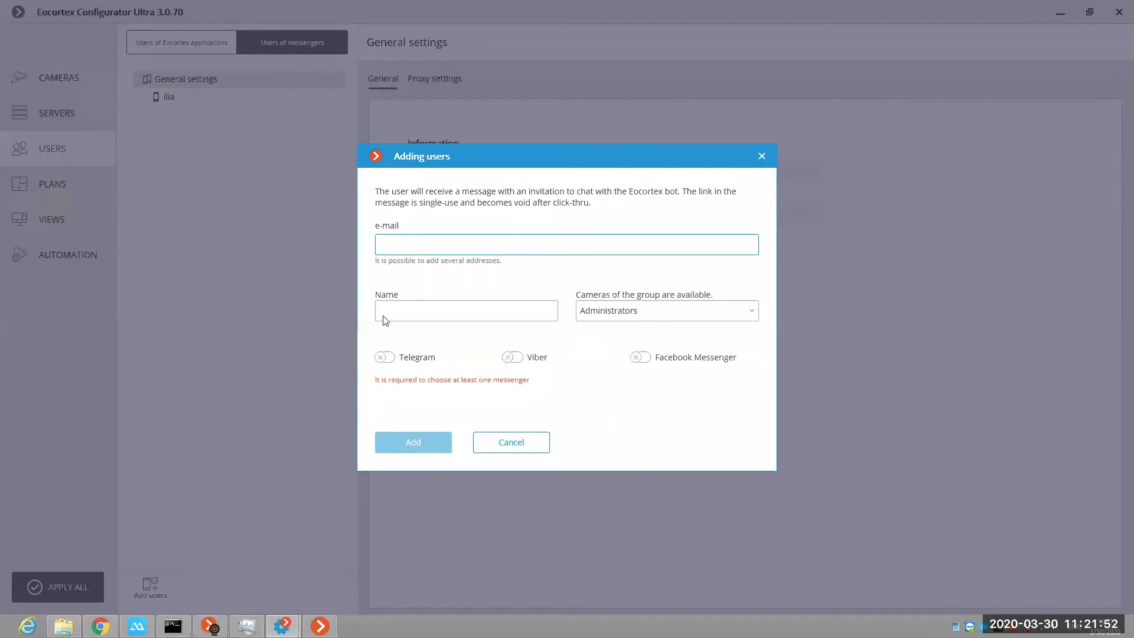
{"action": "left_click", "coordinate": [434, 312]}
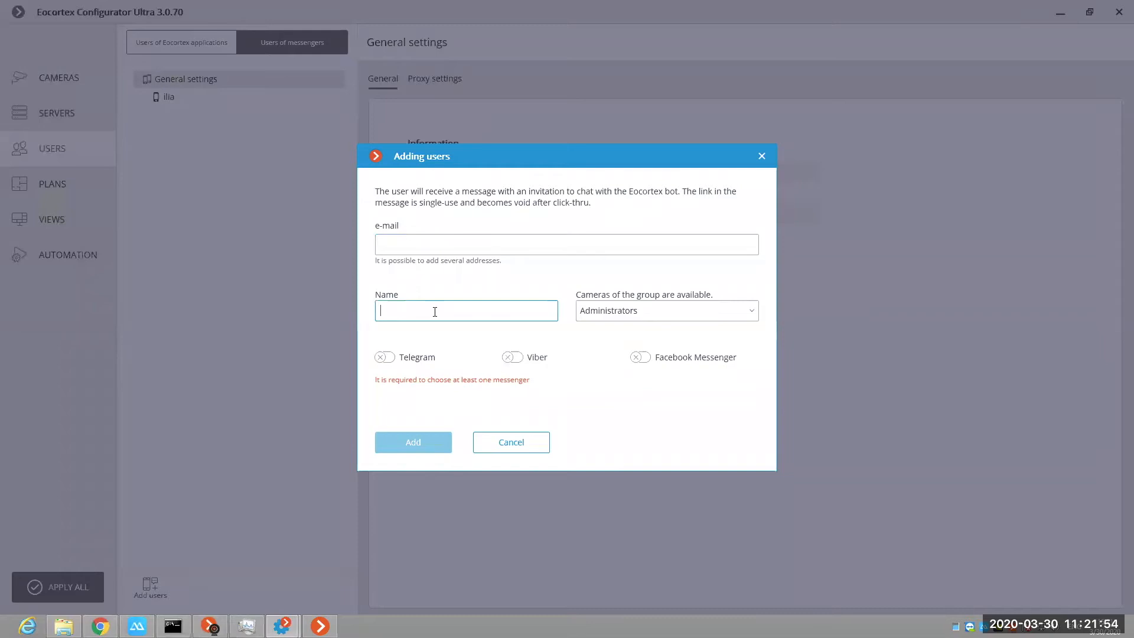
{"action": "left_click", "coordinate": [679, 313]}
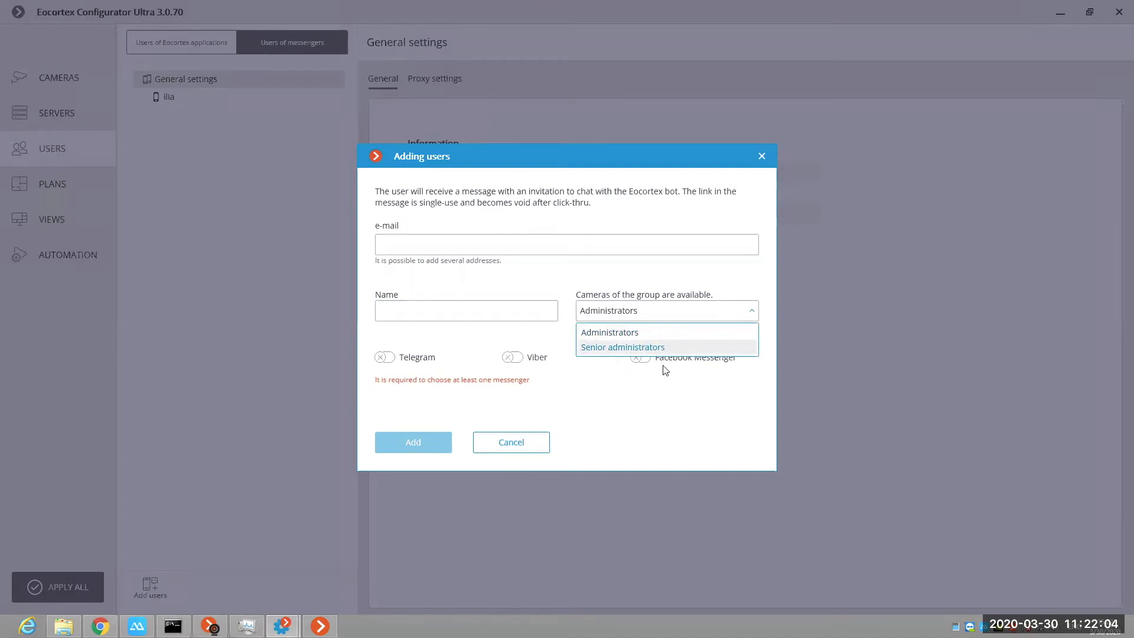
{"action": "left_click", "coordinate": [399, 357]}
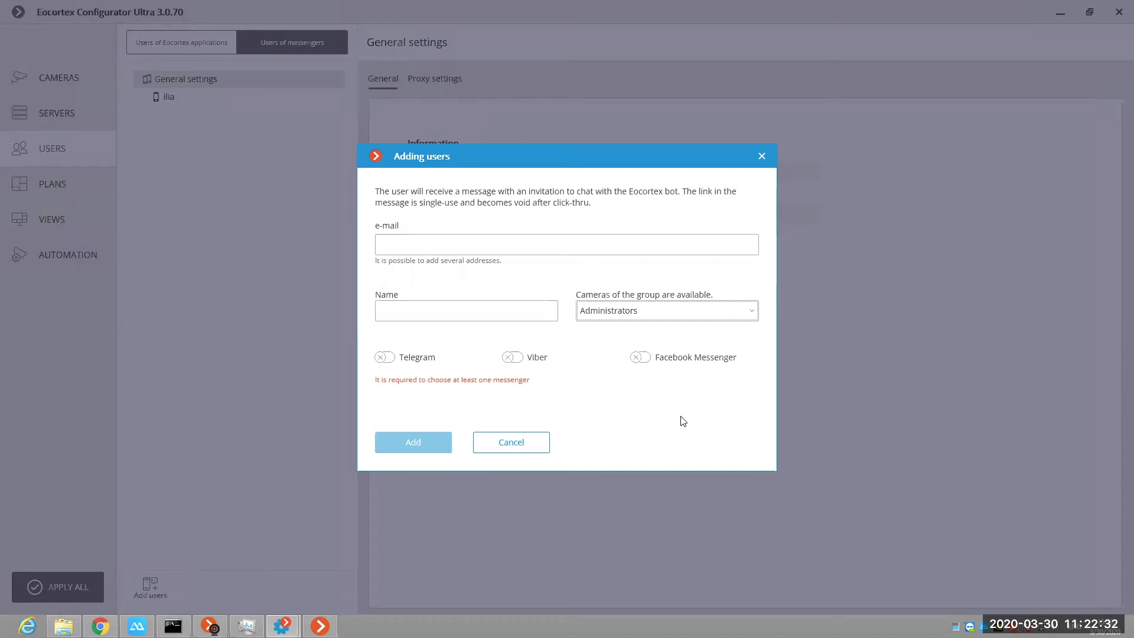
{"action": "left_click", "coordinate": [762, 156]}
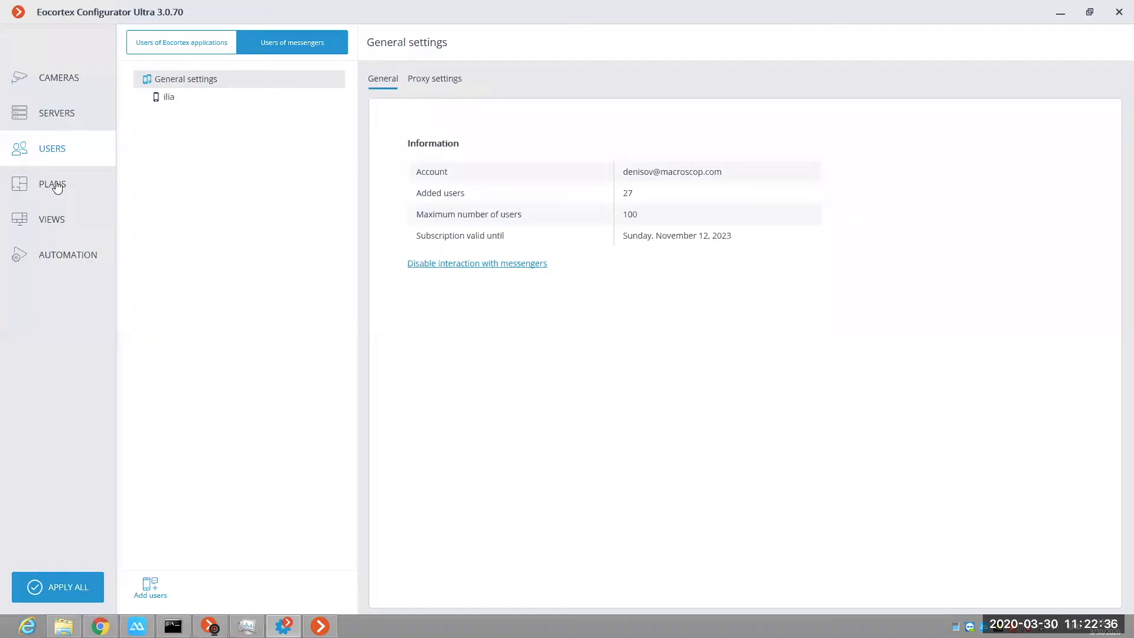
Step: Place the "interactive search" camera from the demo folder in the lower corridor of New plan 1 and preview its video
{"action": "left_click", "coordinate": [52, 184]}
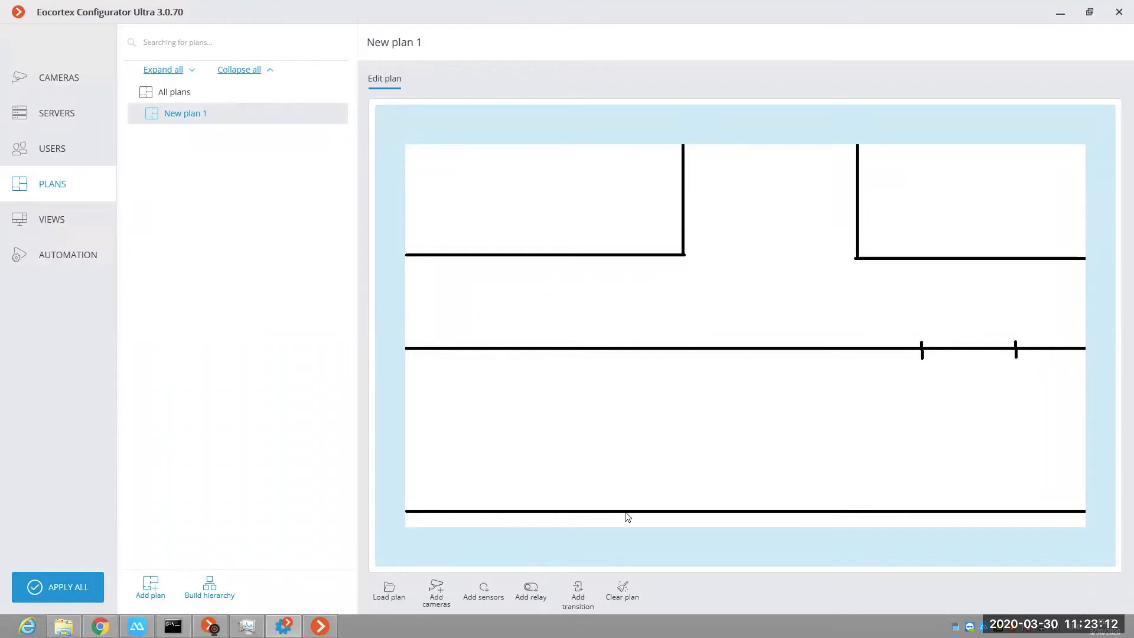
{"action": "left_click", "coordinate": [437, 594]}
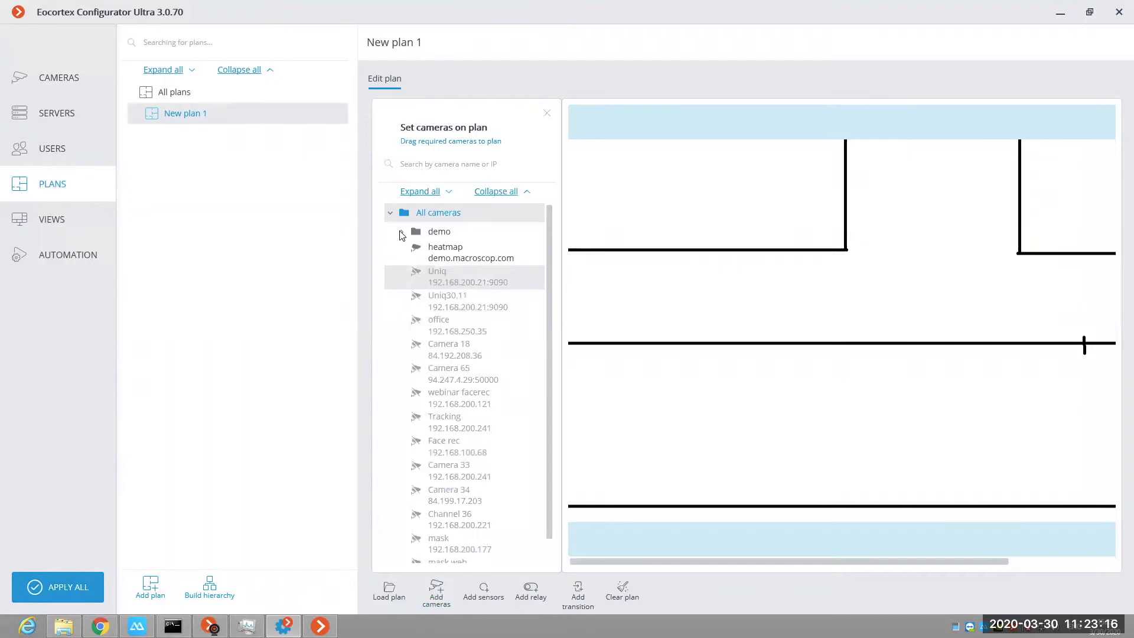
{"action": "left_click", "coordinate": [401, 232]}
{"action": "left_click_drag", "start_coordinate": [636, 321], "coordinate": [974, 383]}
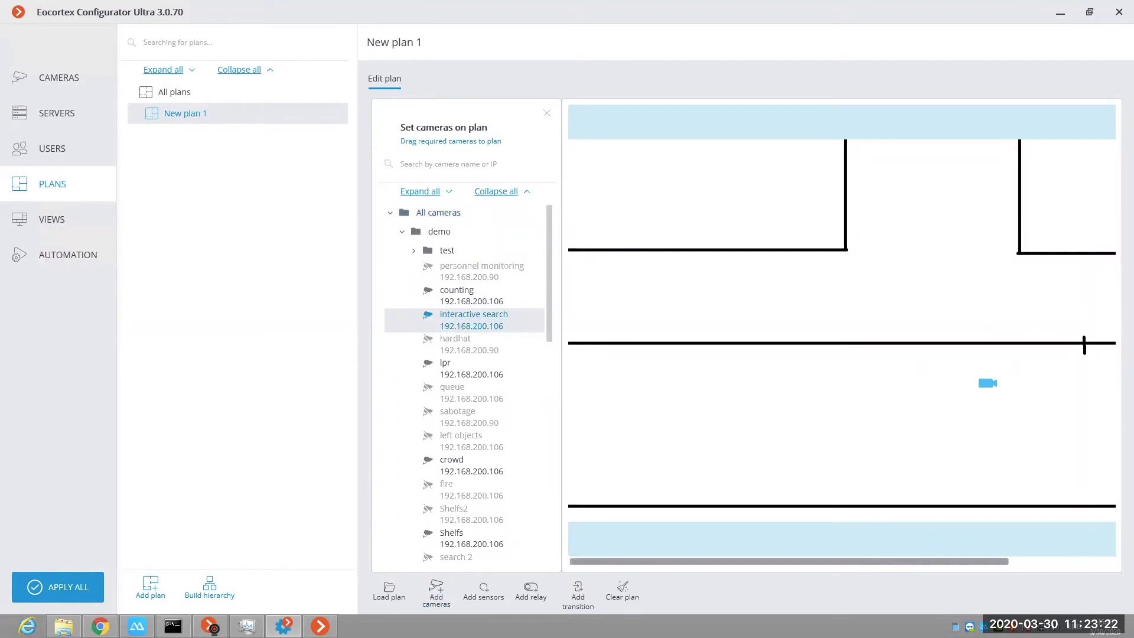
{"action": "left_click_drag", "start_coordinate": [870, 561], "coordinate": [976, 561]}
{"action": "left_click_drag", "start_coordinate": [856, 382], "coordinate": [1009, 454]}
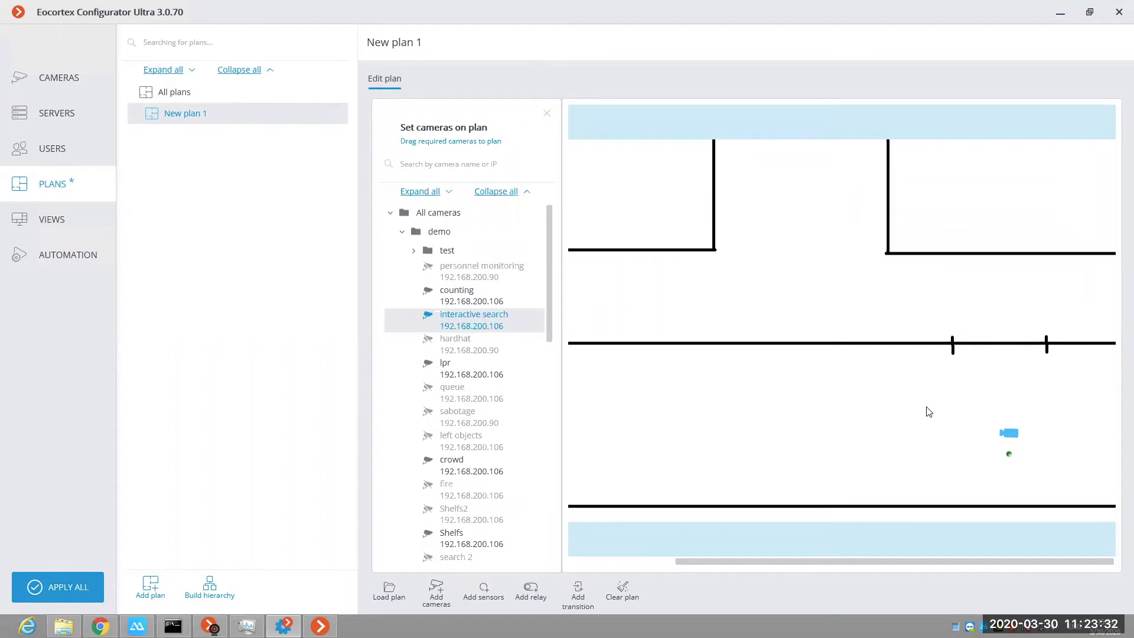
{"action": "left_click", "coordinate": [1013, 432]}
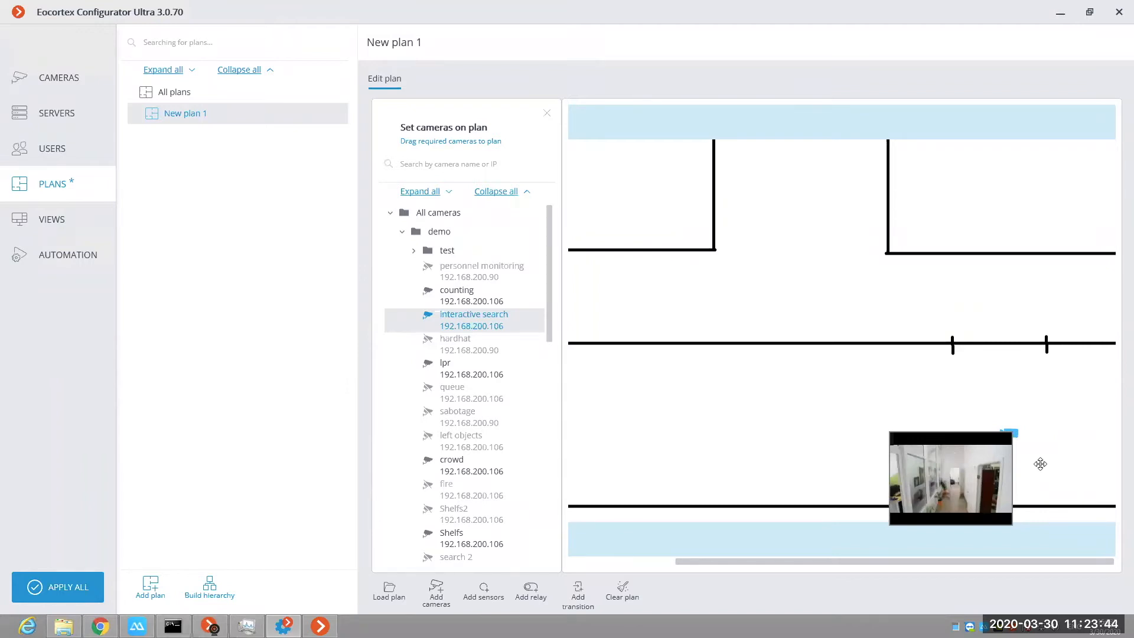
Step: Set the "interactive search" camera's field of view as a four-cornered area spanning the lower corridor wall to wall, in front of the camera
{"action": "right_click", "coordinate": [1008, 433]}
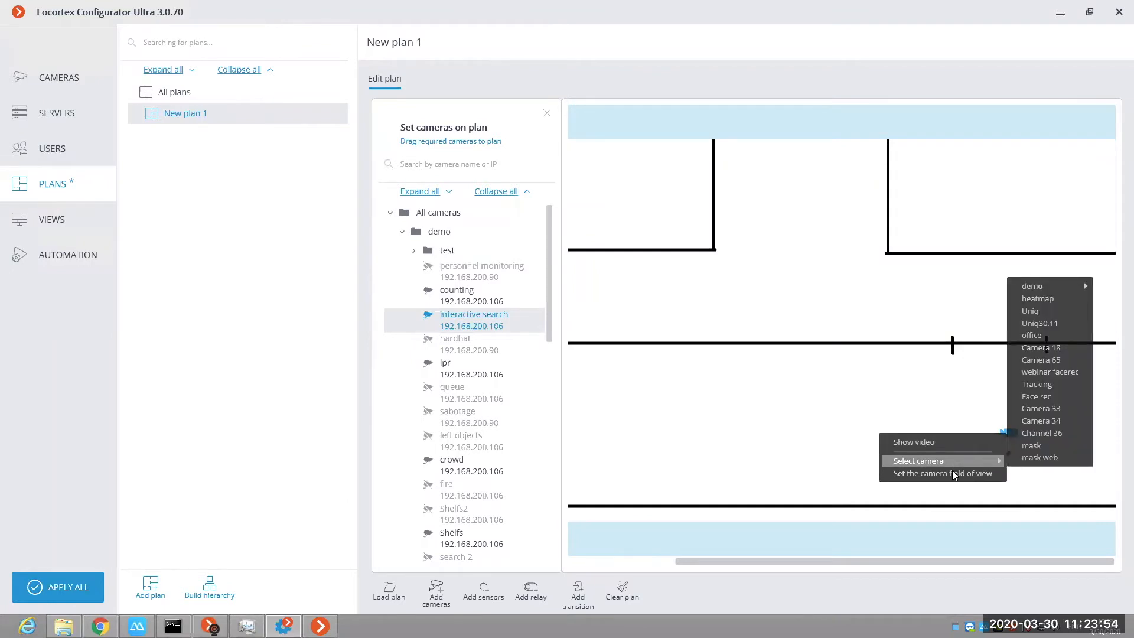
{"action": "left_click", "coordinate": [935, 474]}
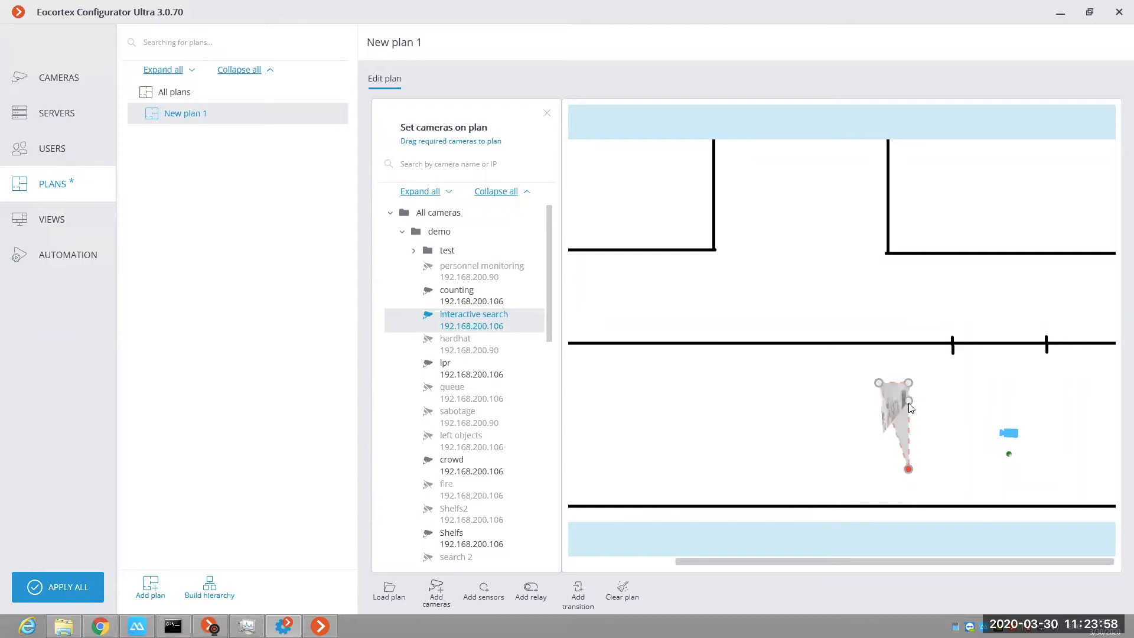
{"action": "left_click", "coordinate": [908, 402]}
{"action": "left_click_drag", "start_coordinate": [953, 367], "coordinate": [953, 383]}
{"action": "left_click", "coordinate": [908, 382]}
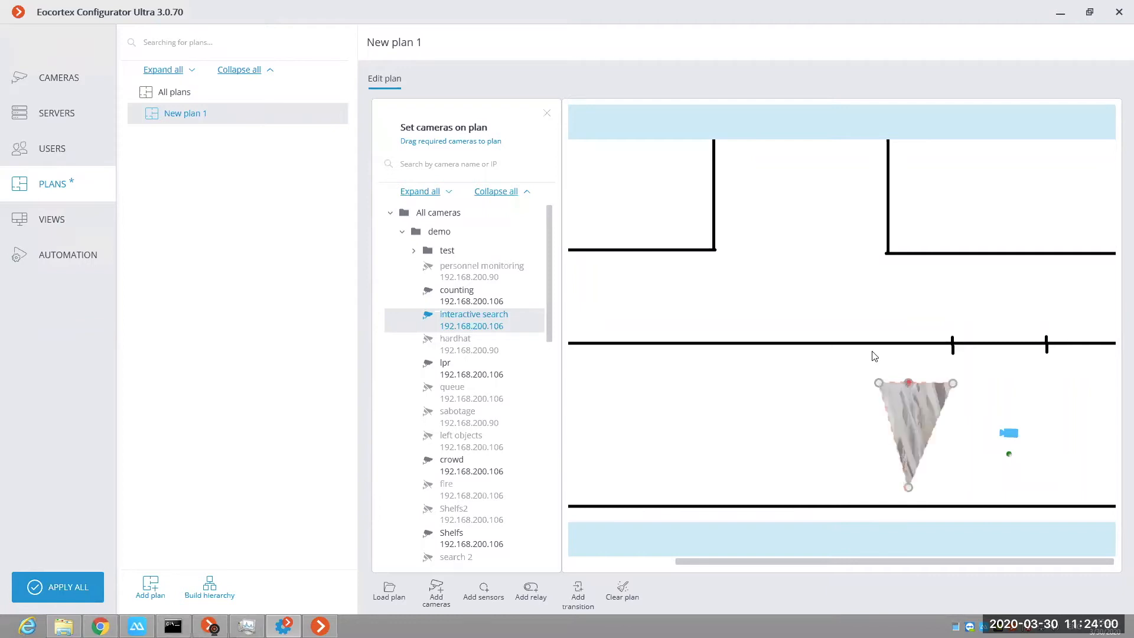
{"action": "left_click_drag", "start_coordinate": [877, 382], "coordinate": [820, 484]}
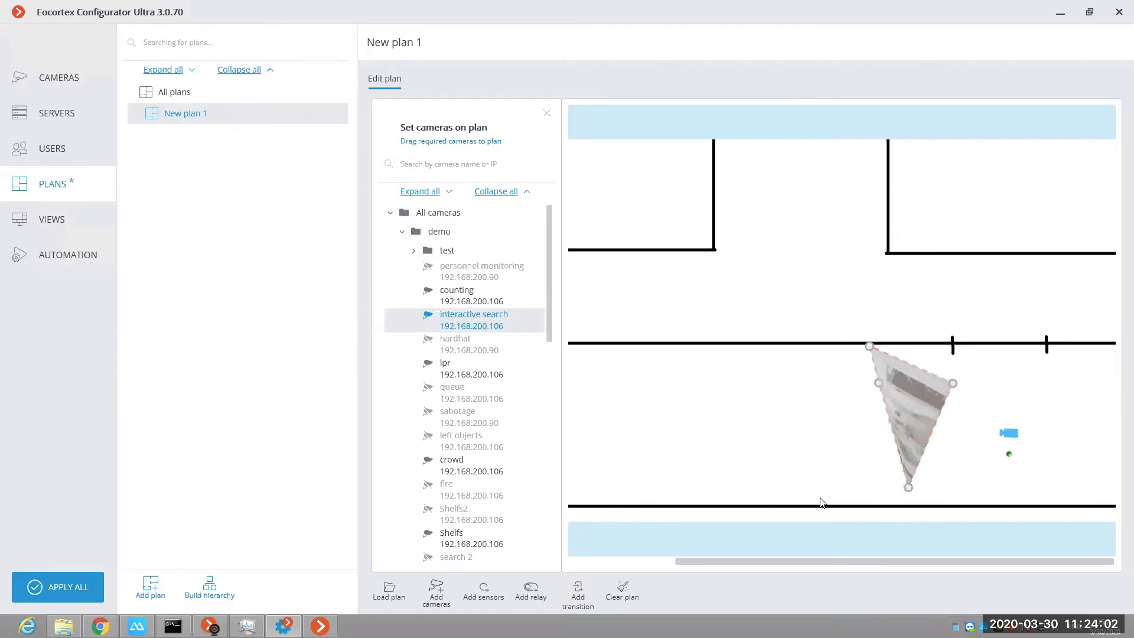
{"action": "left_click_drag", "start_coordinate": [951, 383], "coordinate": [933, 349]}
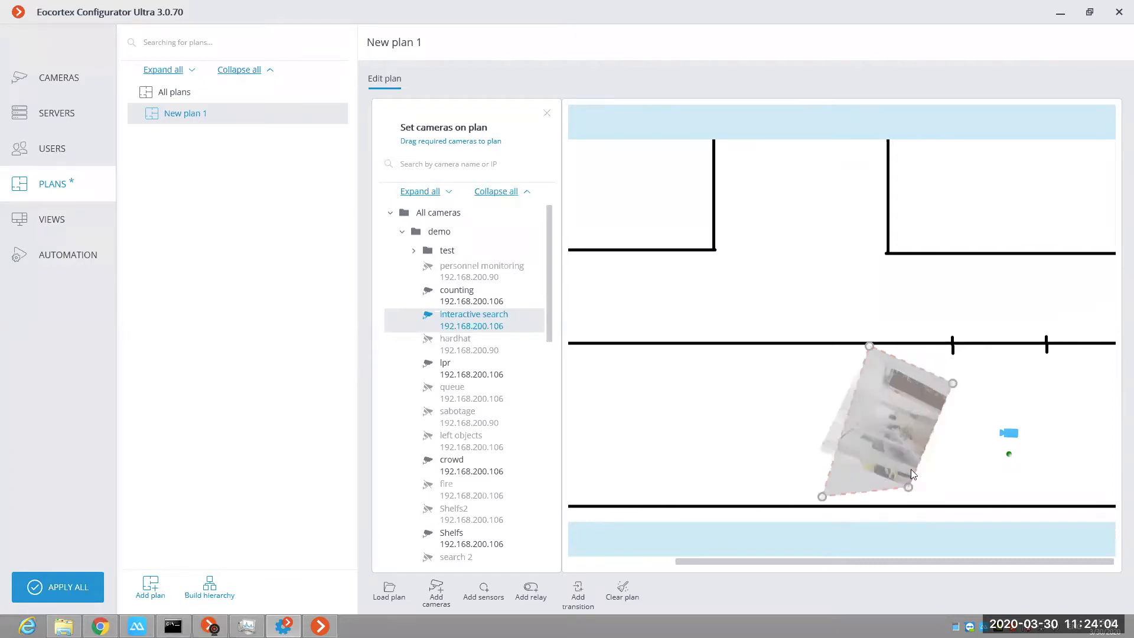
{"action": "left_click_drag", "start_coordinate": [908, 487], "coordinate": [931, 501]}
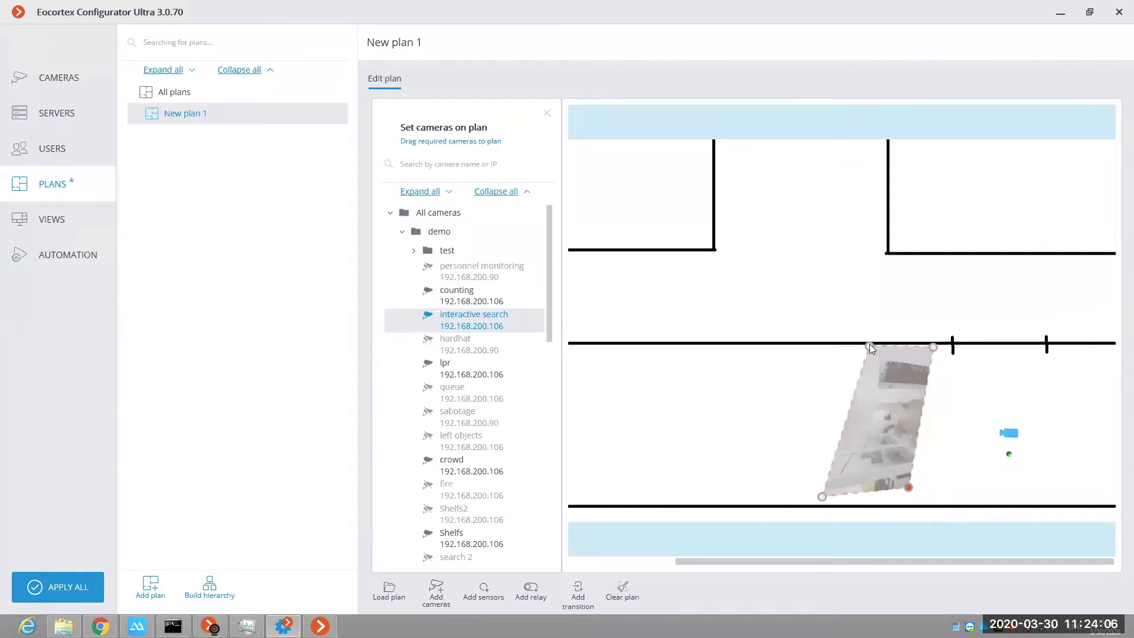
{"action": "left_click", "coordinate": [822, 497]}
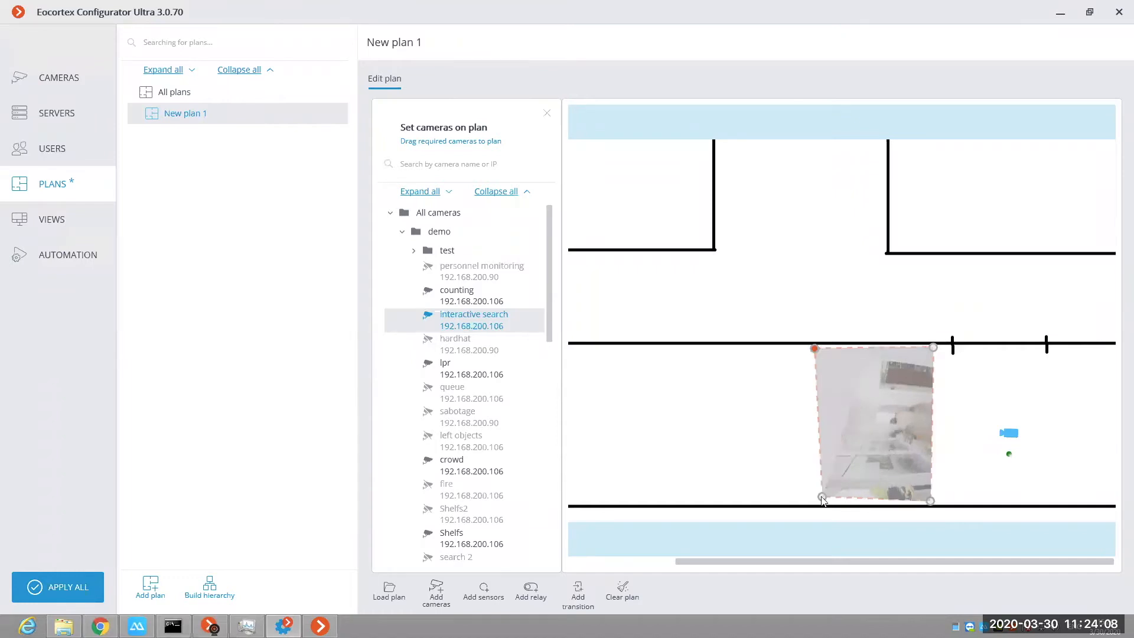
{"action": "left_click_drag", "start_coordinate": [822, 497], "coordinate": [816, 505]}
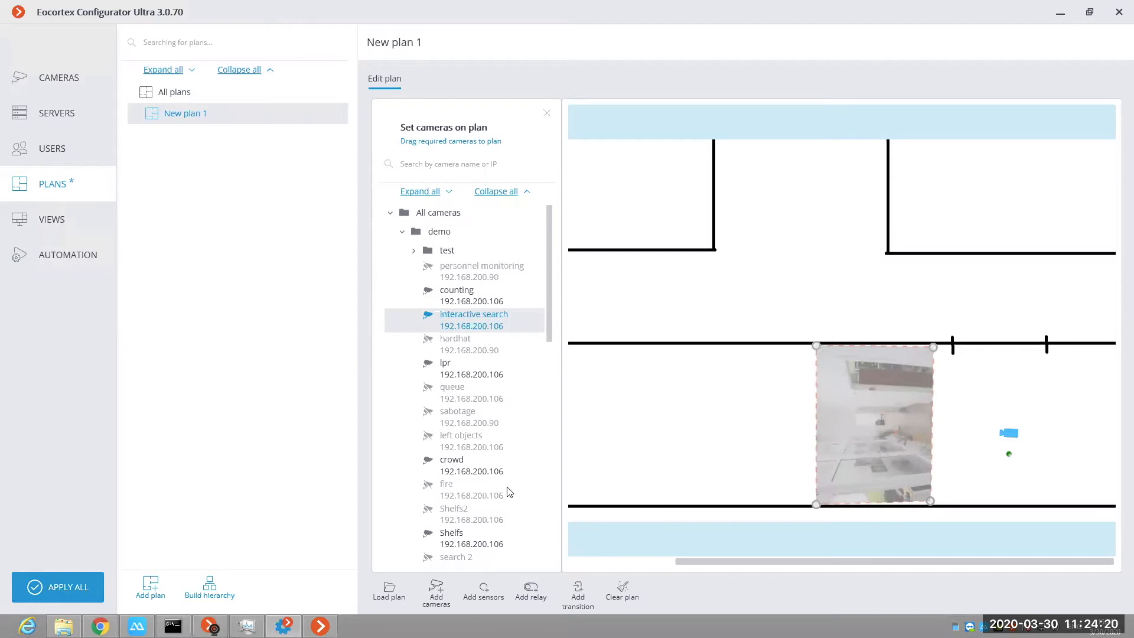
Step: Place the "crowd" camera at the left end of the lower corridor beside its lower wall, turned to face the upper wall
{"action": "scroll", "coordinate": [478, 498], "scroll_direction": "down", "scroll_amount": 3}
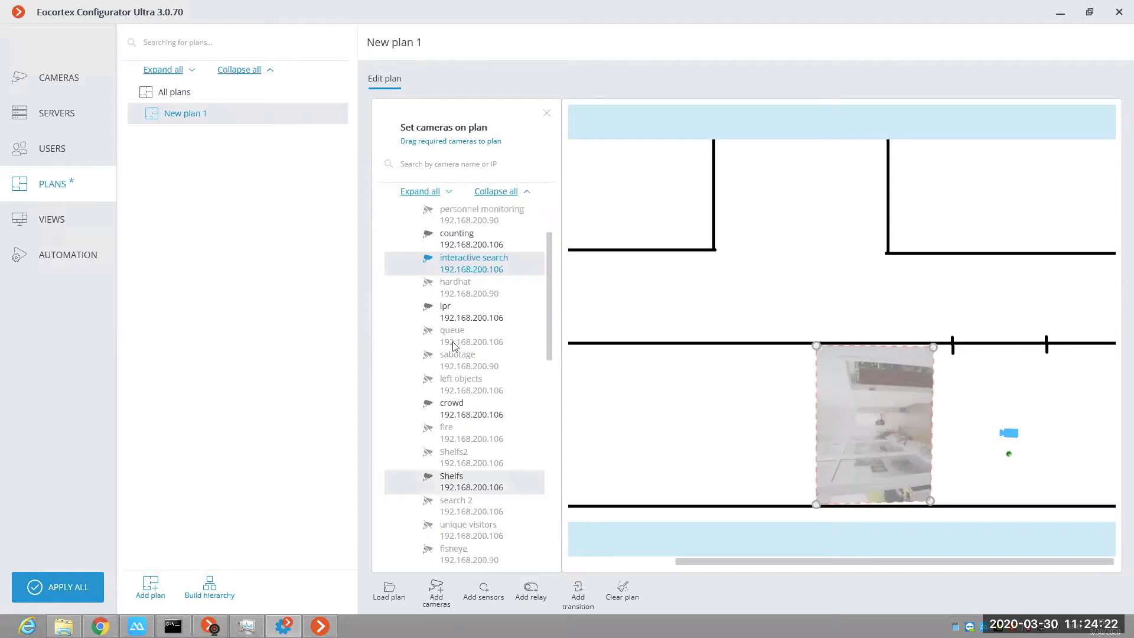
{"action": "left_click_drag", "start_coordinate": [454, 347], "coordinate": [647, 486]}
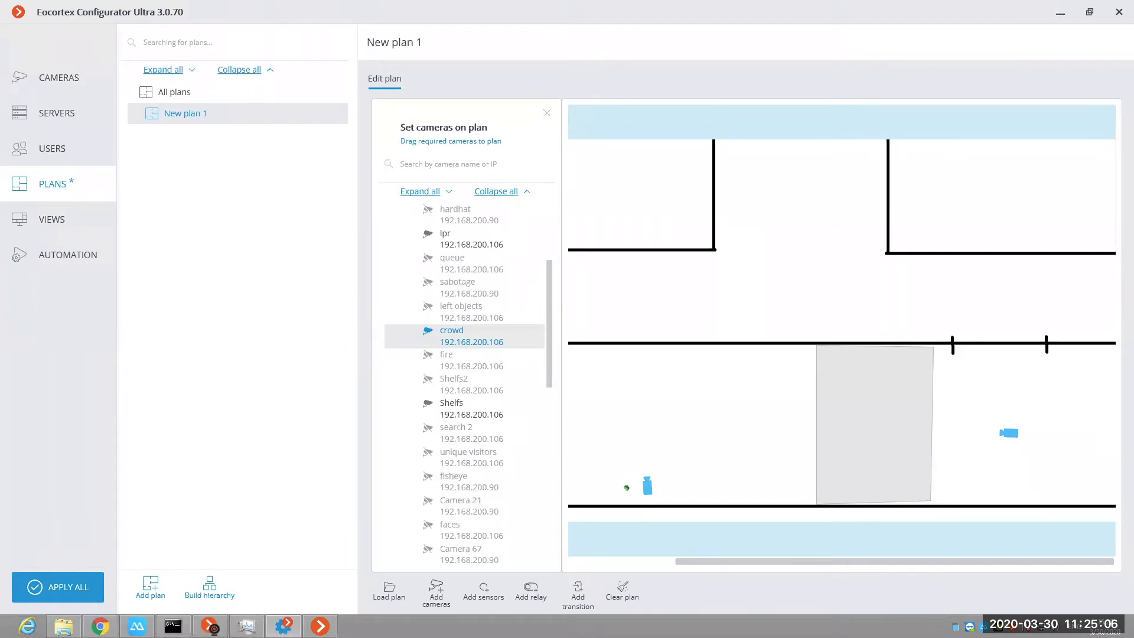
{"action": "mouse_move", "coordinate": [647, 486]}
{"action": "left_mouse_down"}
{"action": "mouse_move", "coordinate": [648, 467]}
{"action": "mouse_move", "coordinate": [654, 492]}
{"action": "left_mouse_up"}
Step: Examine the form for binding a new sensor to a camera, and close it without adding a sensor
{"action": "left_click", "coordinate": [495, 590]}
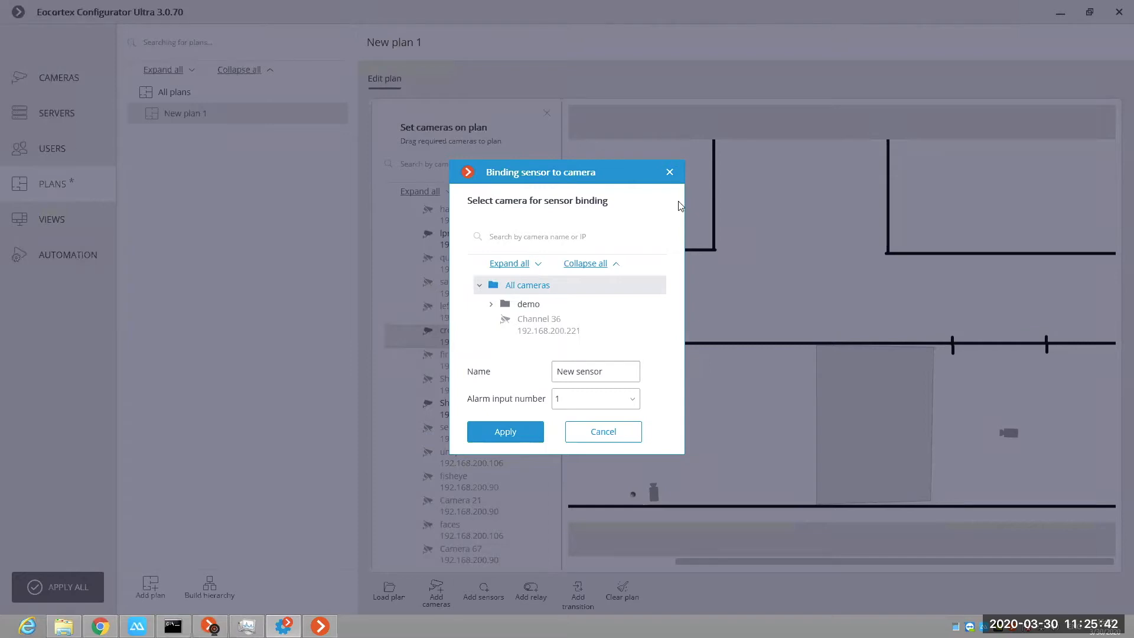
{"action": "left_click", "coordinate": [670, 172]}
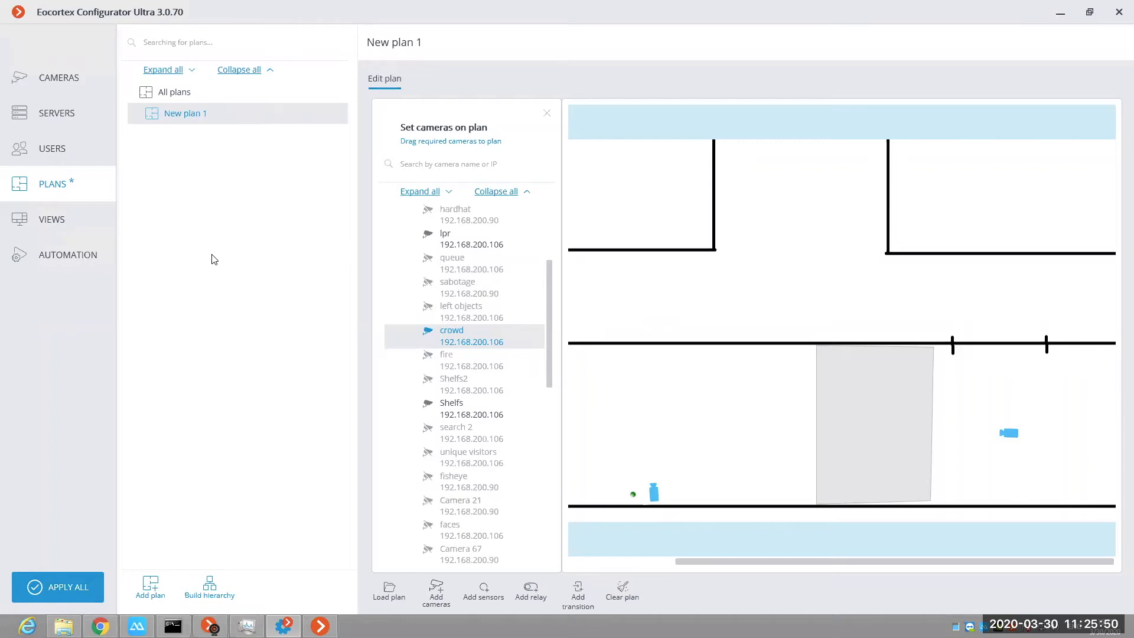
Step: Create a view named "test view" and give it the six-camera grid with two tall cells and four small ones
{"action": "left_click", "coordinate": [57, 229]}
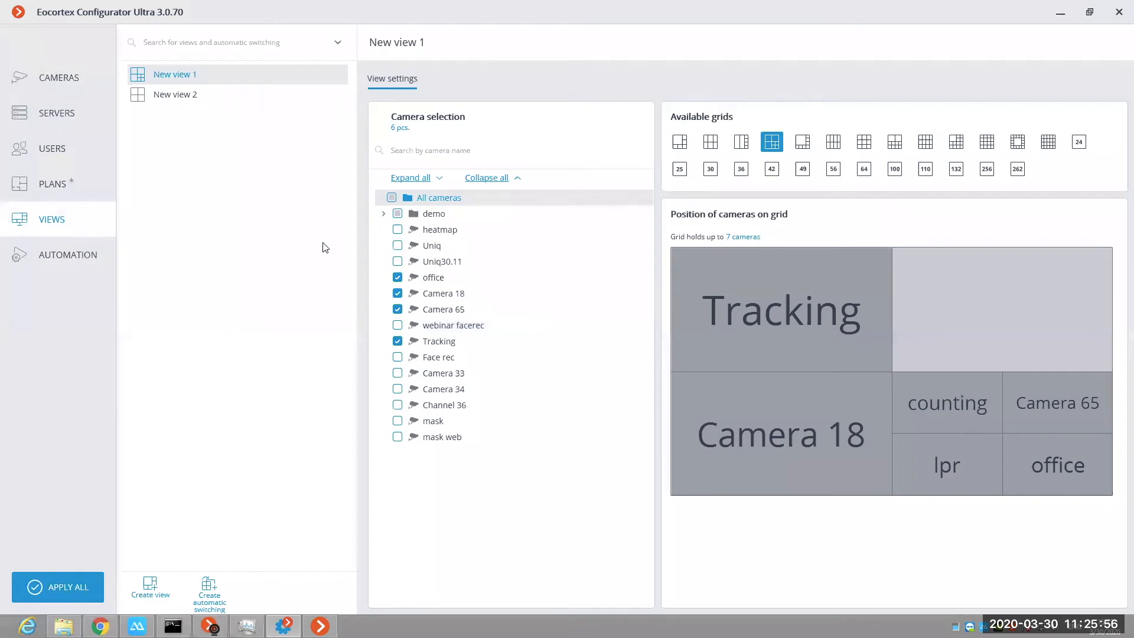
{"action": "left_click", "coordinate": [158, 586]}
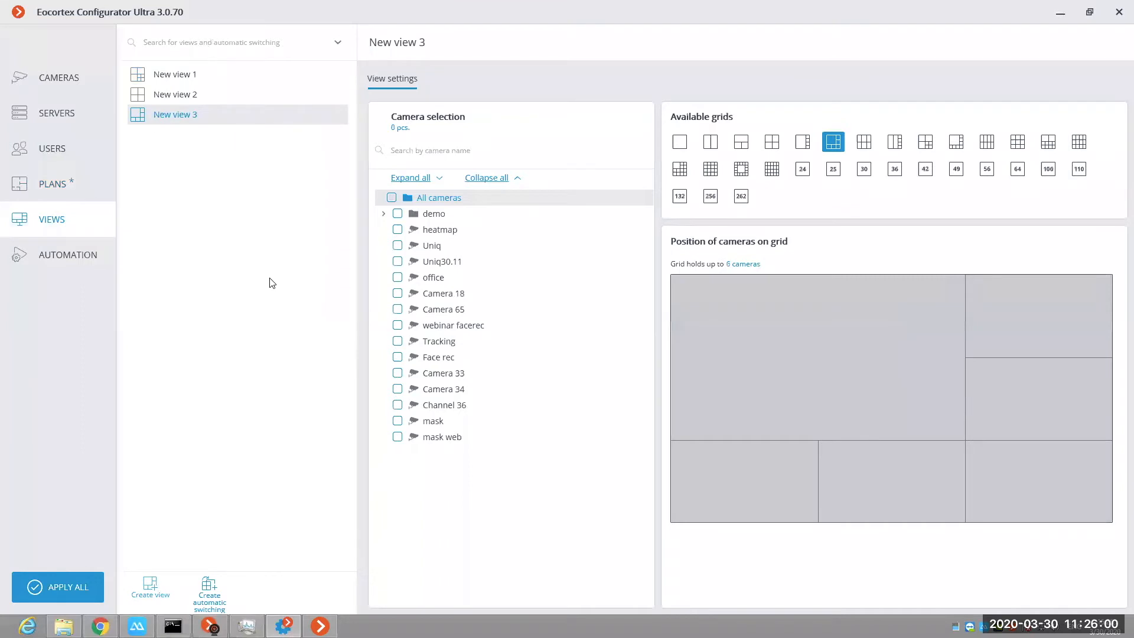
{"action": "double_click", "coordinate": [180, 118]}
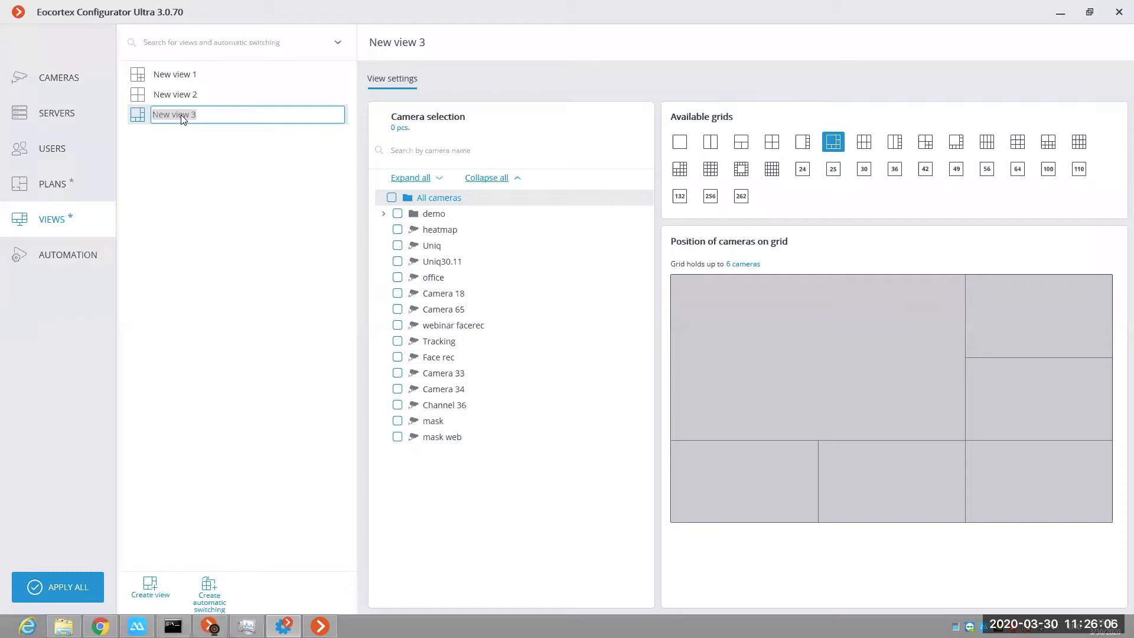
{"action": "type", "text": "test view"}
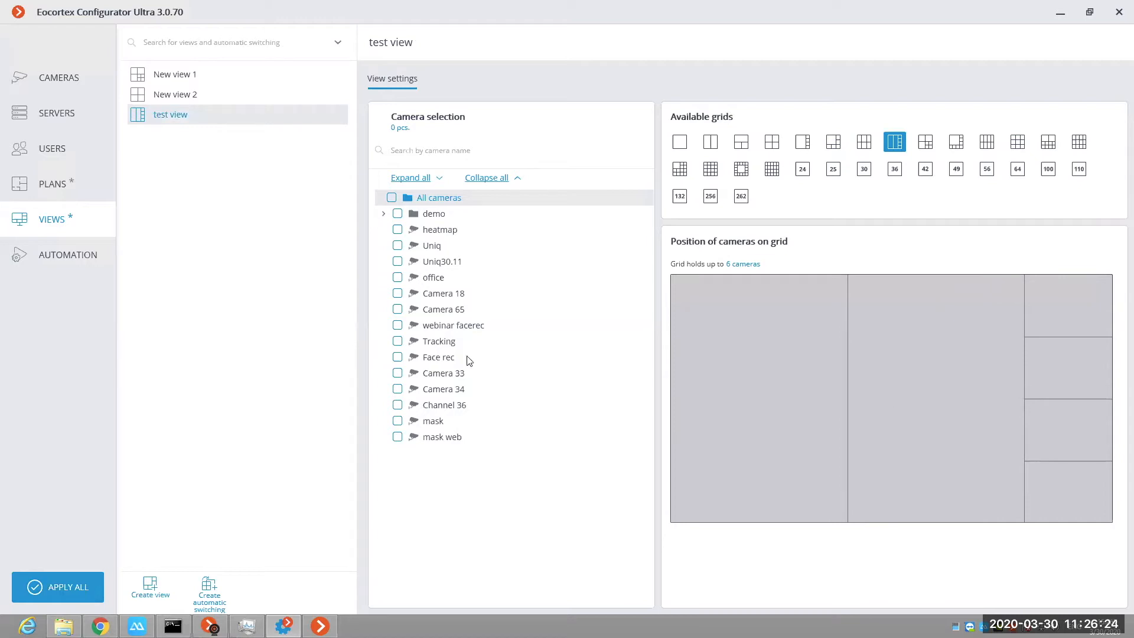
Step: Assign Face rec and Tracking to test view's tall cells, and office, Uniq, Channel 36 and heatmap to the small cells from top down
{"action": "left_click", "coordinate": [442, 359]}
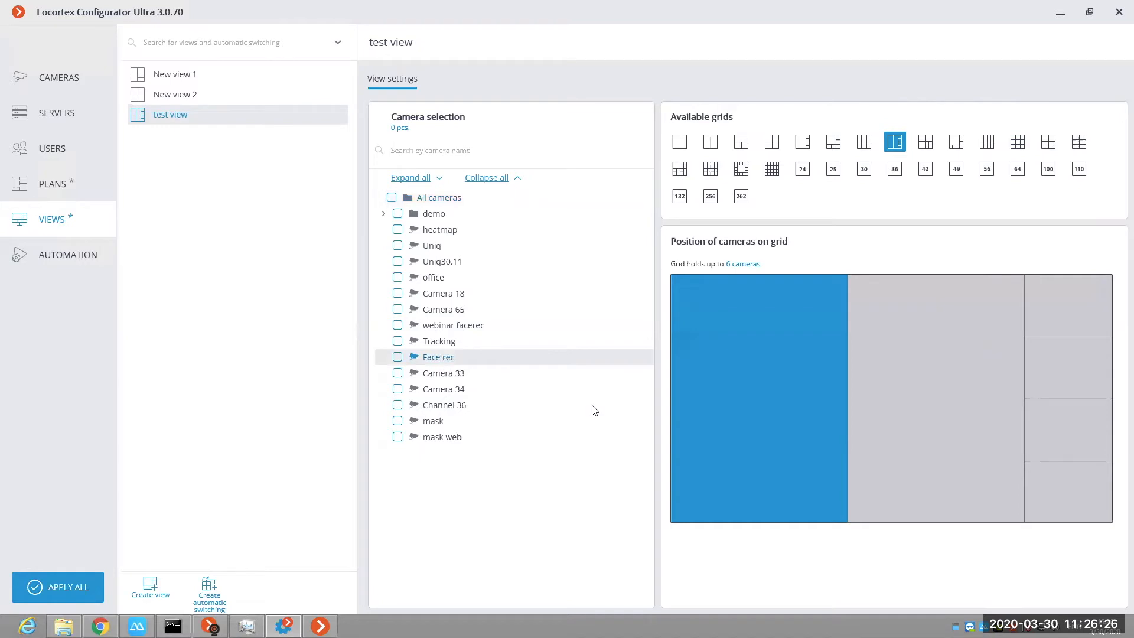
{"action": "left_click", "coordinate": [439, 339]}
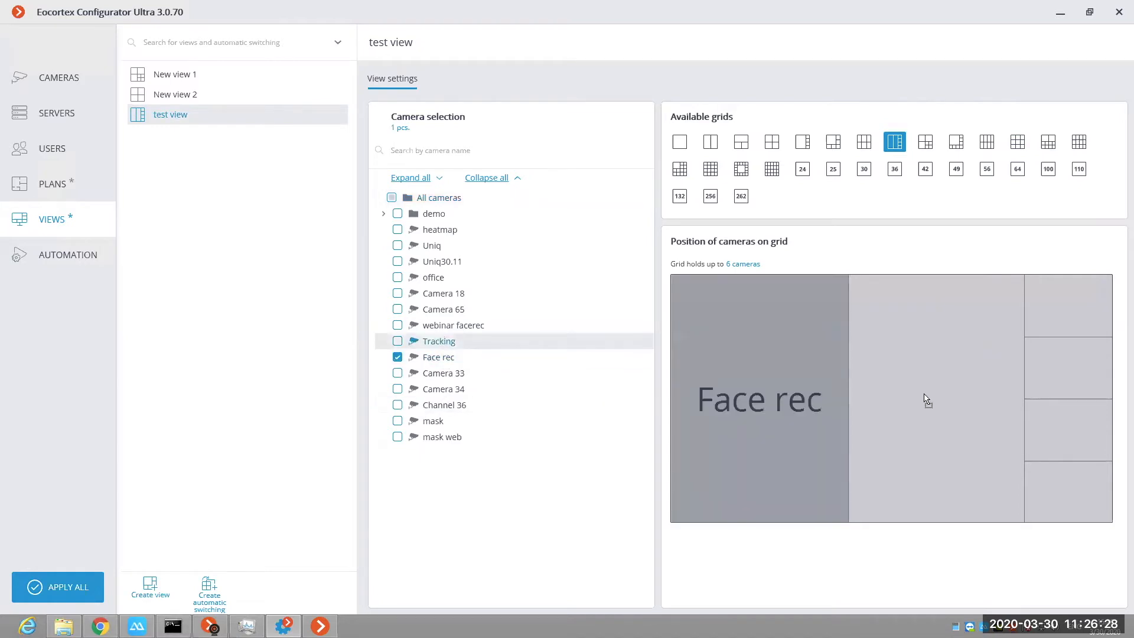
{"action": "left_click", "coordinate": [437, 279]}
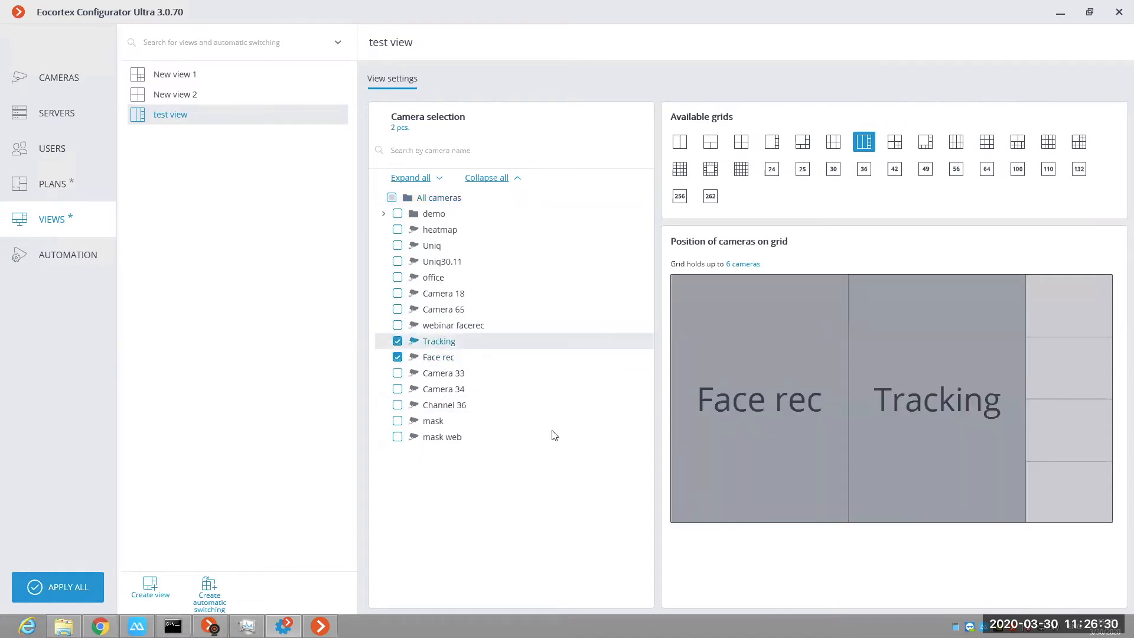
{"action": "left_click_drag", "start_coordinate": [461, 407], "coordinate": [1051, 406]}
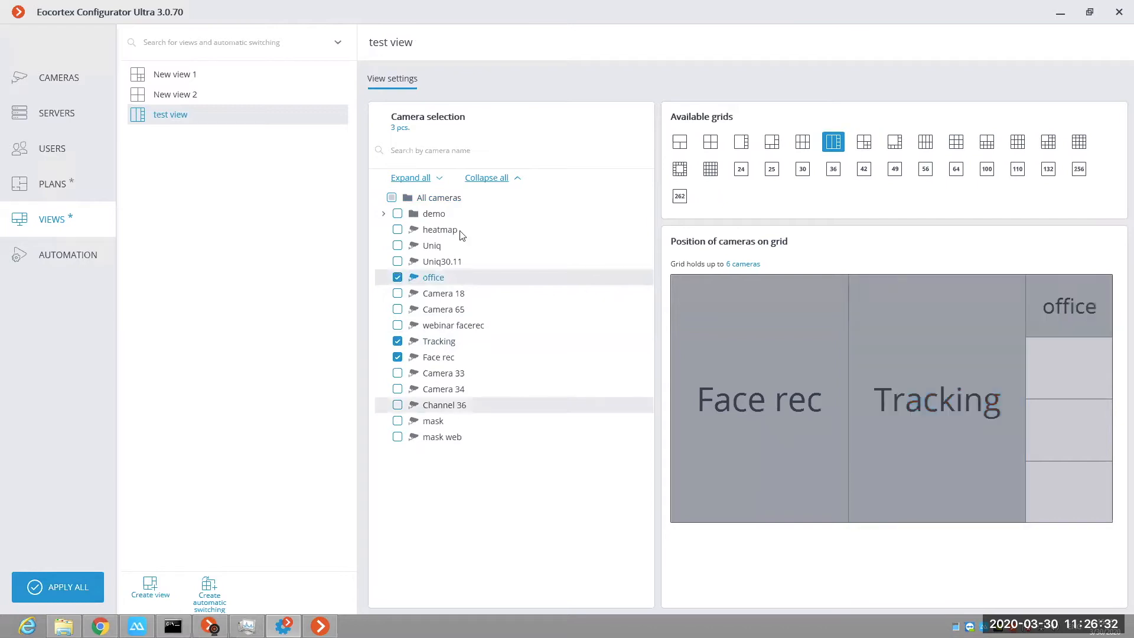
{"action": "left_click_drag", "start_coordinate": [462, 237], "coordinate": [1062, 465]}
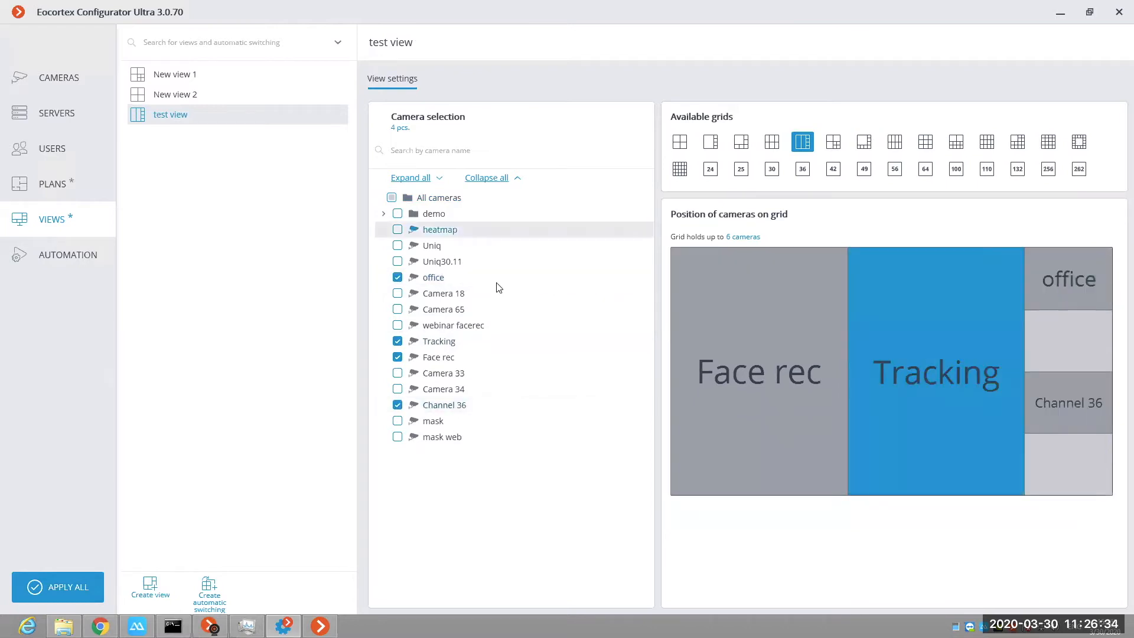
{"action": "left_click_drag", "start_coordinate": [438, 251], "coordinate": [1071, 368]}
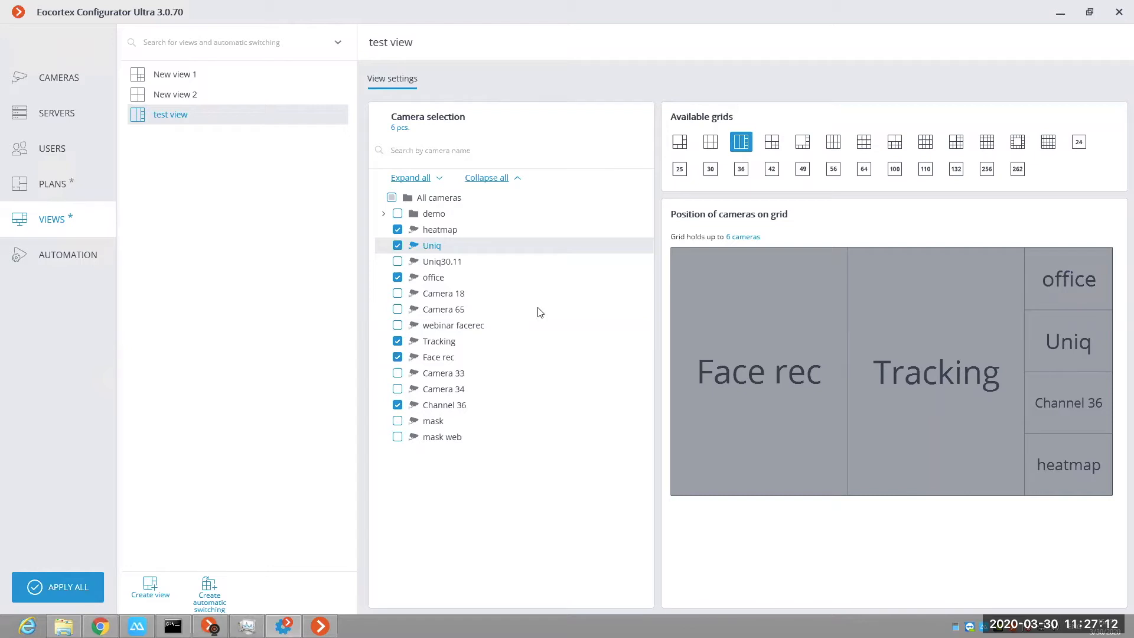
Step: Create an automatic switching that lists New view 1, New view 2 and test view in that order
{"action": "left_click", "coordinate": [209, 589]}
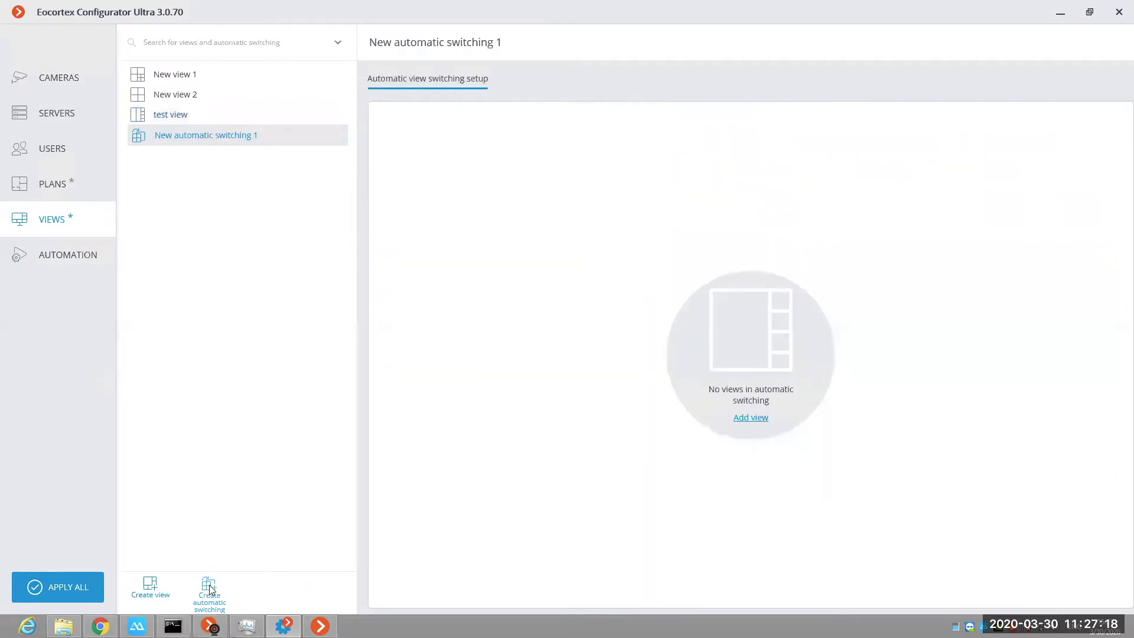
{"action": "left_click", "coordinate": [749, 417]}
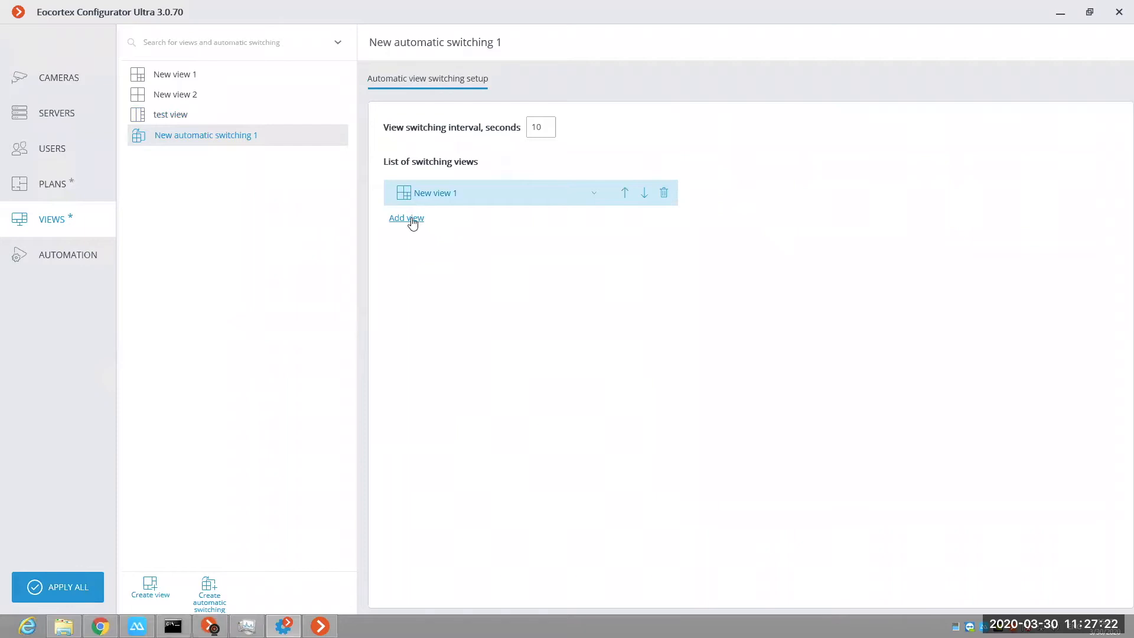
{"action": "left_click", "coordinate": [412, 220]}
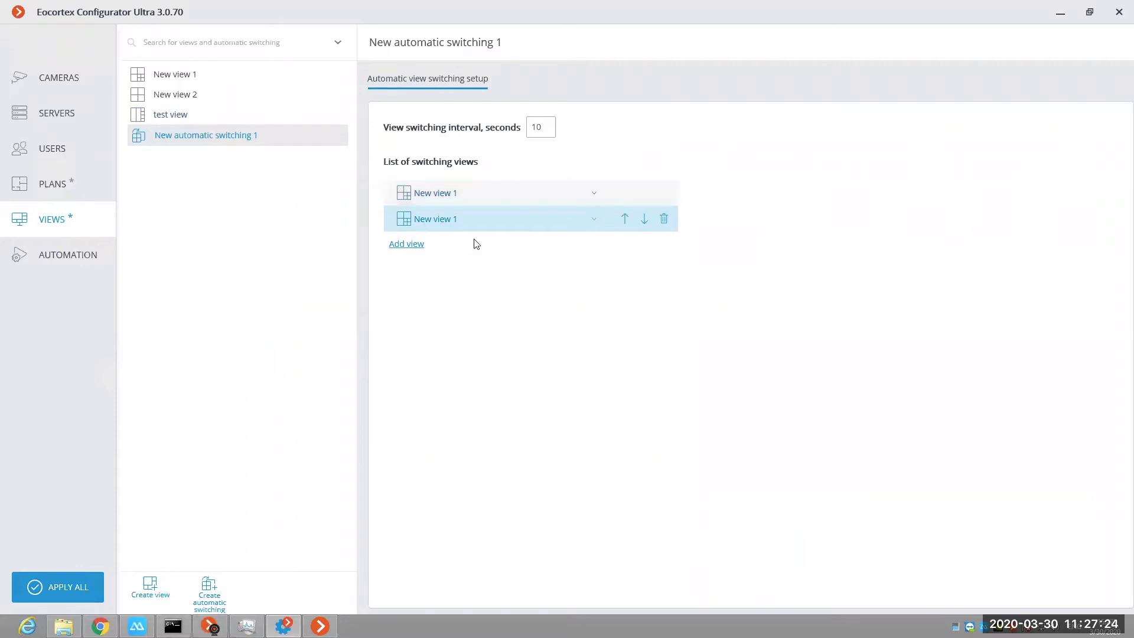
{"action": "left_click", "coordinate": [414, 245]}
{"action": "left_click", "coordinate": [593, 247]}
{"action": "left_click", "coordinate": [446, 301]}
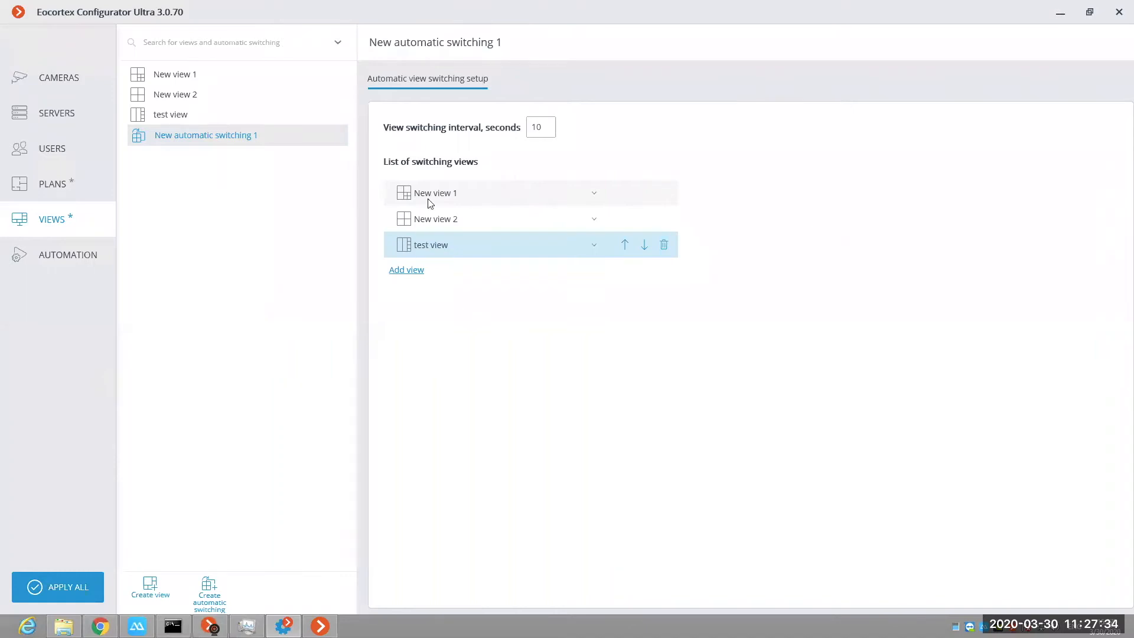
Step: Check the view choices of the first two switching entries, and move New view 1 below New view 2 in the switching order
{"action": "left_click", "coordinate": [480, 193]}
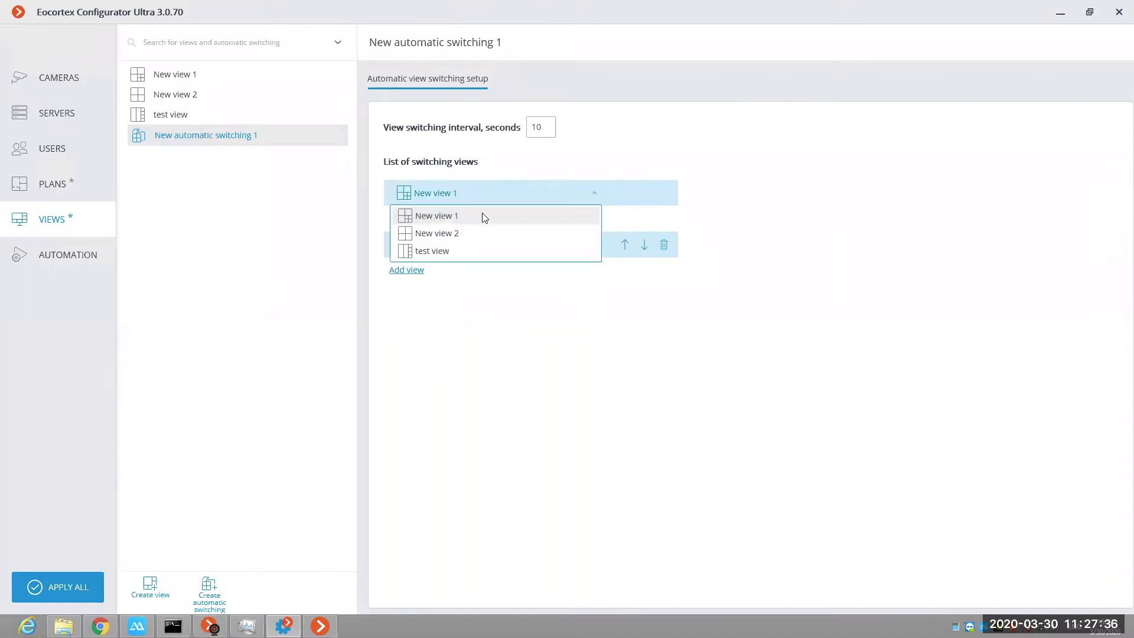
{"action": "left_click", "coordinate": [487, 215]}
{"action": "left_click", "coordinate": [543, 192]}
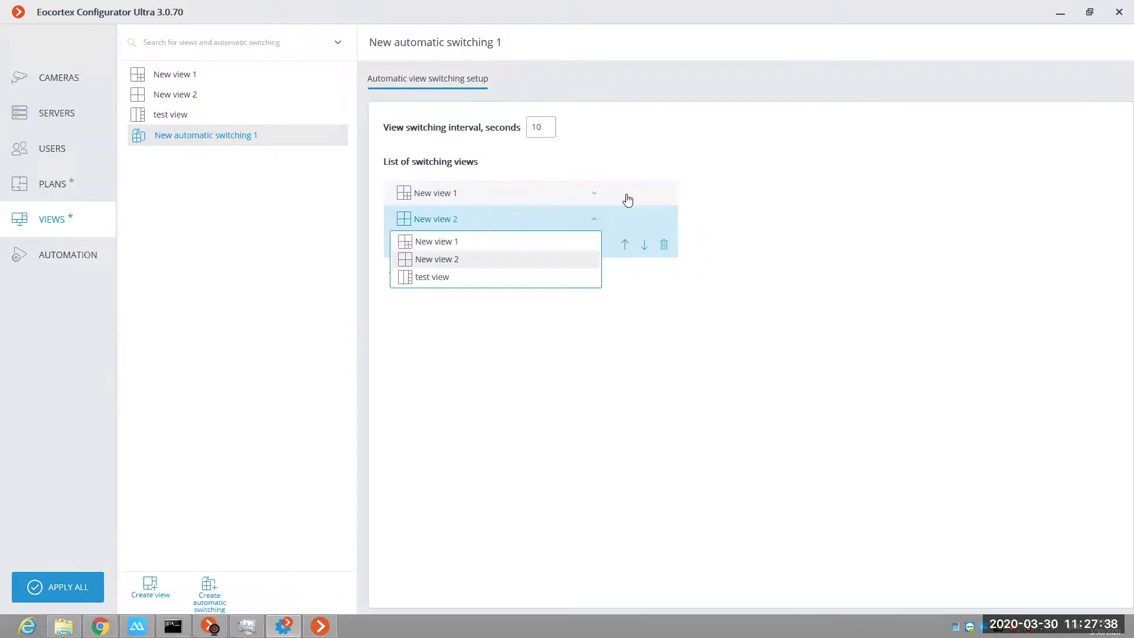
{"action": "left_click", "coordinate": [626, 197]}
{"action": "left_click", "coordinate": [540, 195]}
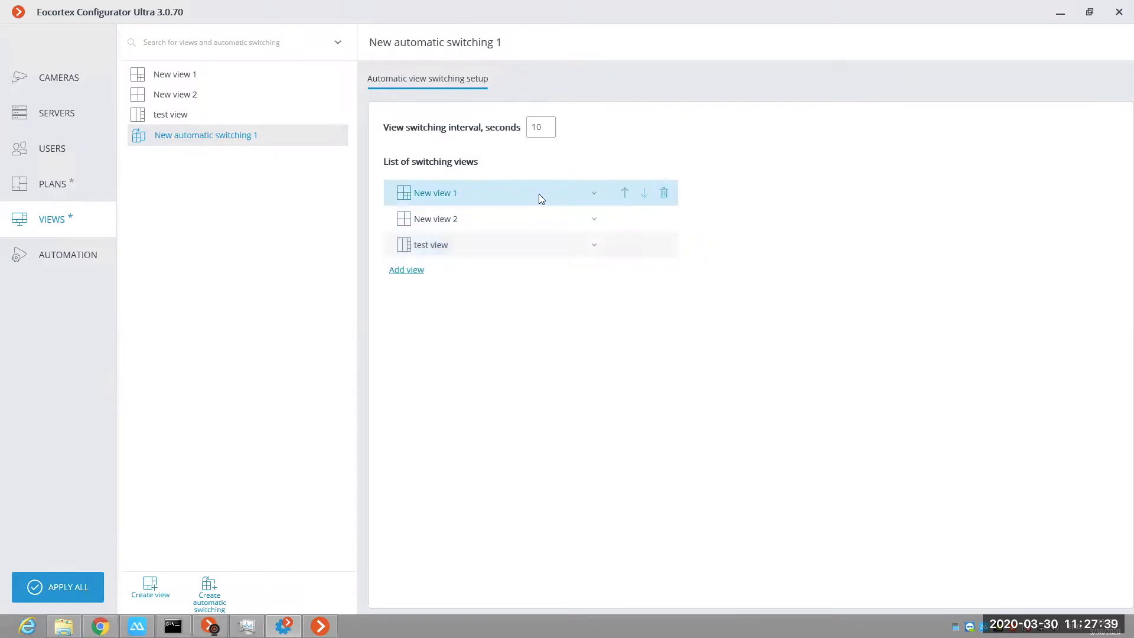
{"action": "left_click", "coordinate": [644, 193]}
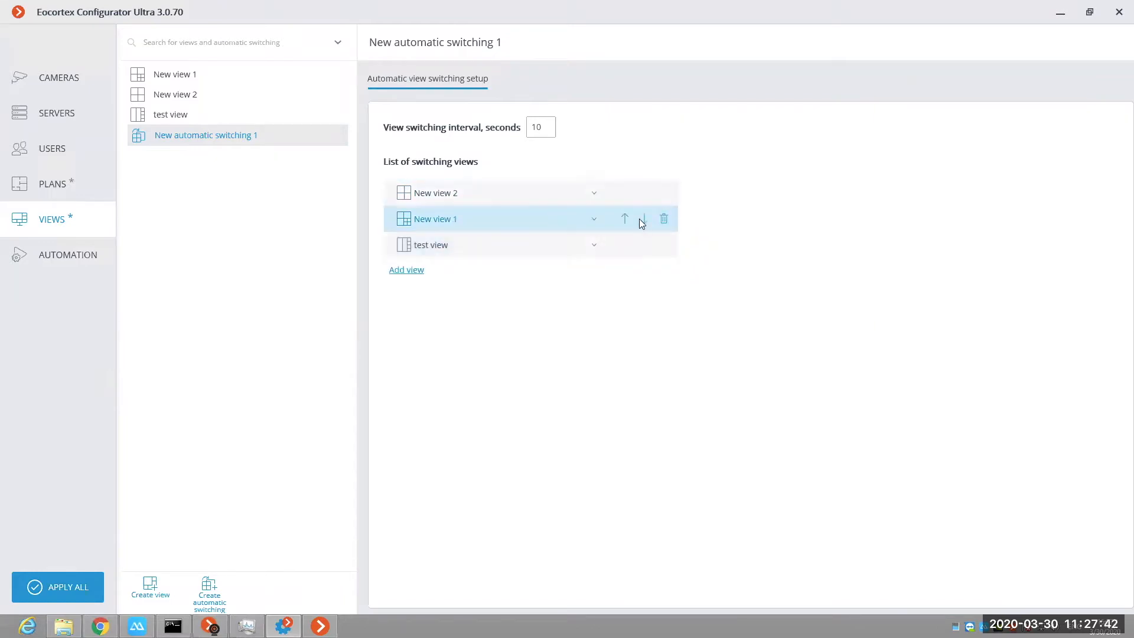
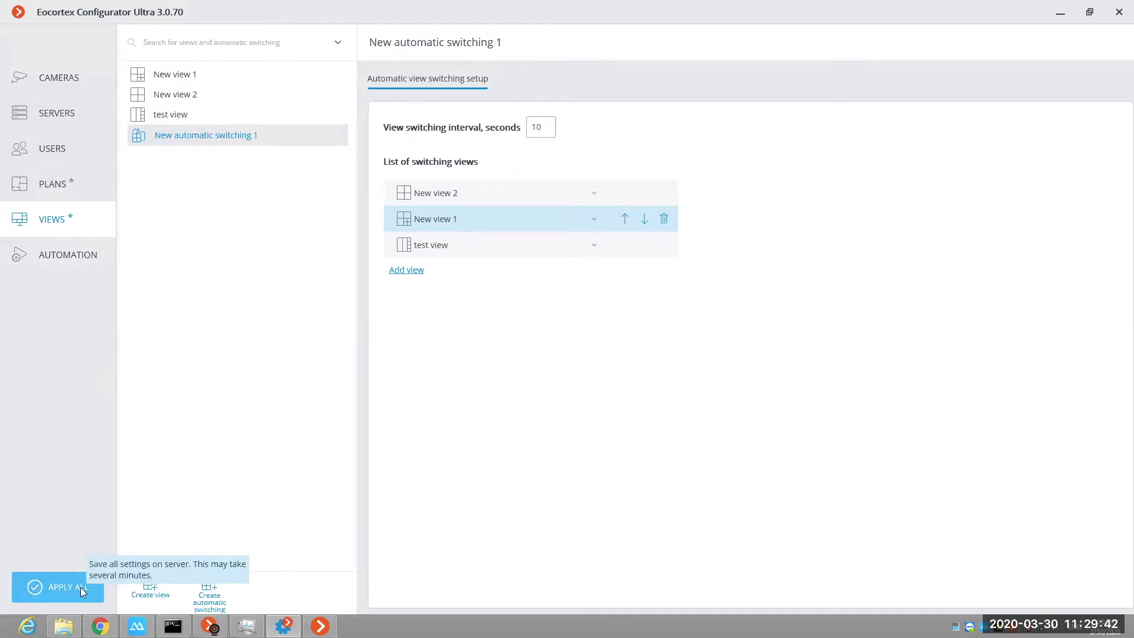
Step: Review the configuration check warnings and the list of pending changes for applying all settings, and close the dialog without applying
{"action": "left_click", "coordinate": [53, 587]}
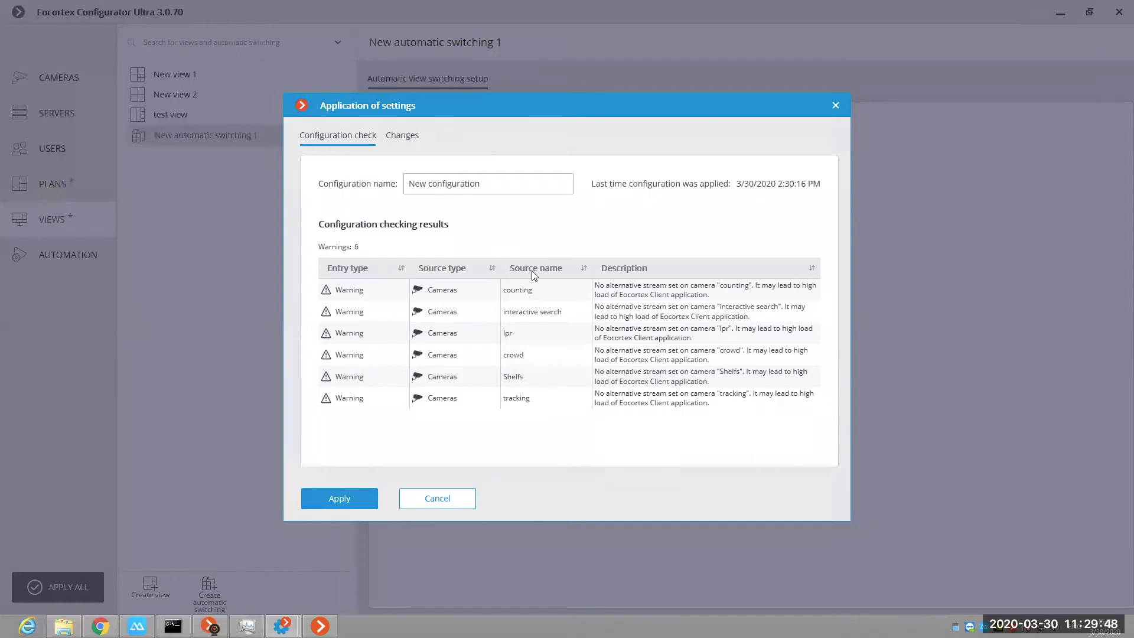
{"action": "left_click", "coordinate": [684, 297]}
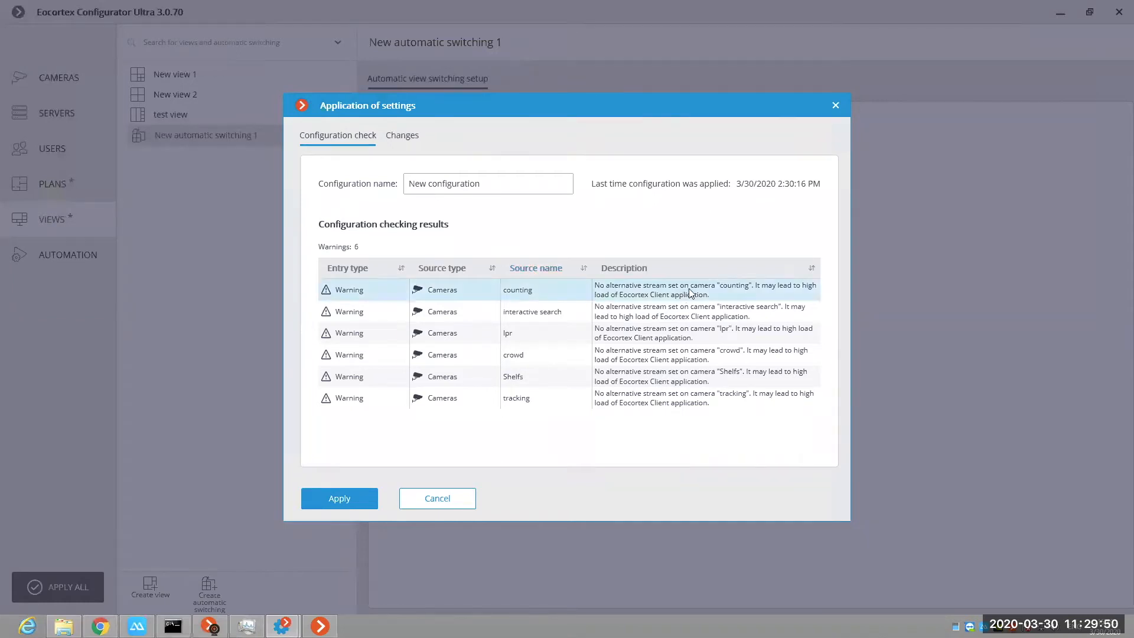
{"action": "left_click", "coordinate": [645, 412]}
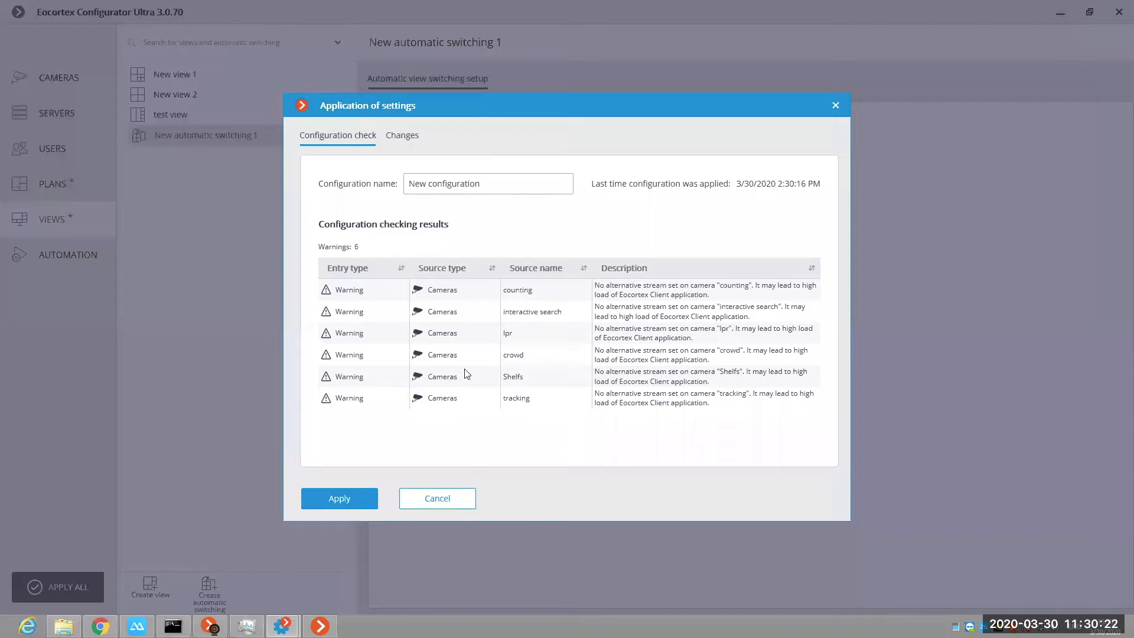
{"action": "left_click", "coordinate": [701, 289]}
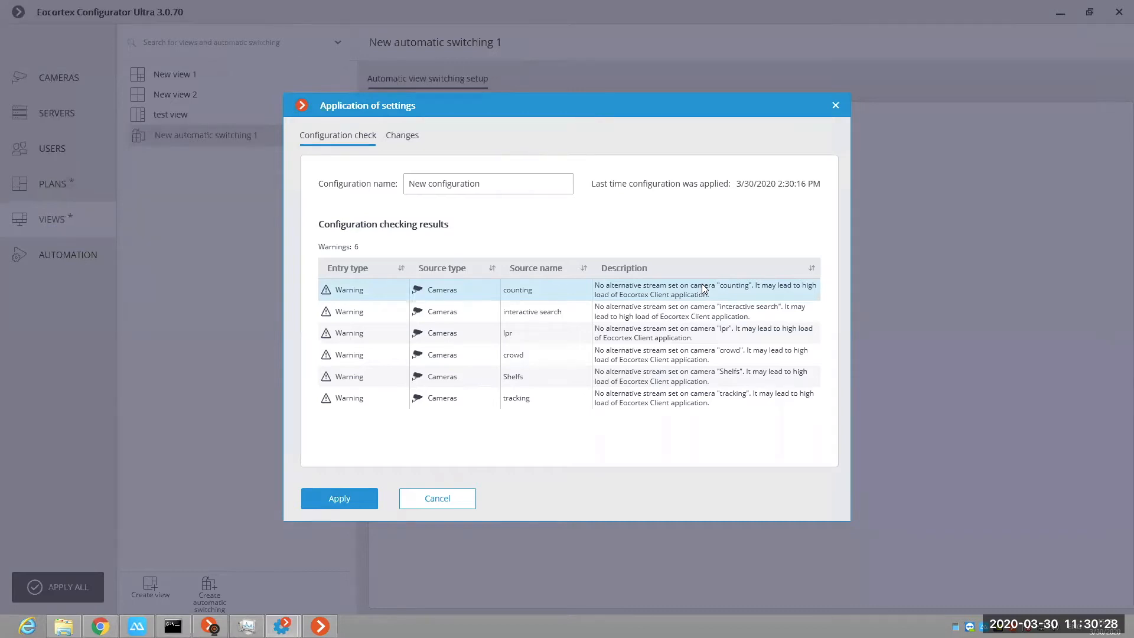
{"action": "left_click", "coordinate": [350, 497]}
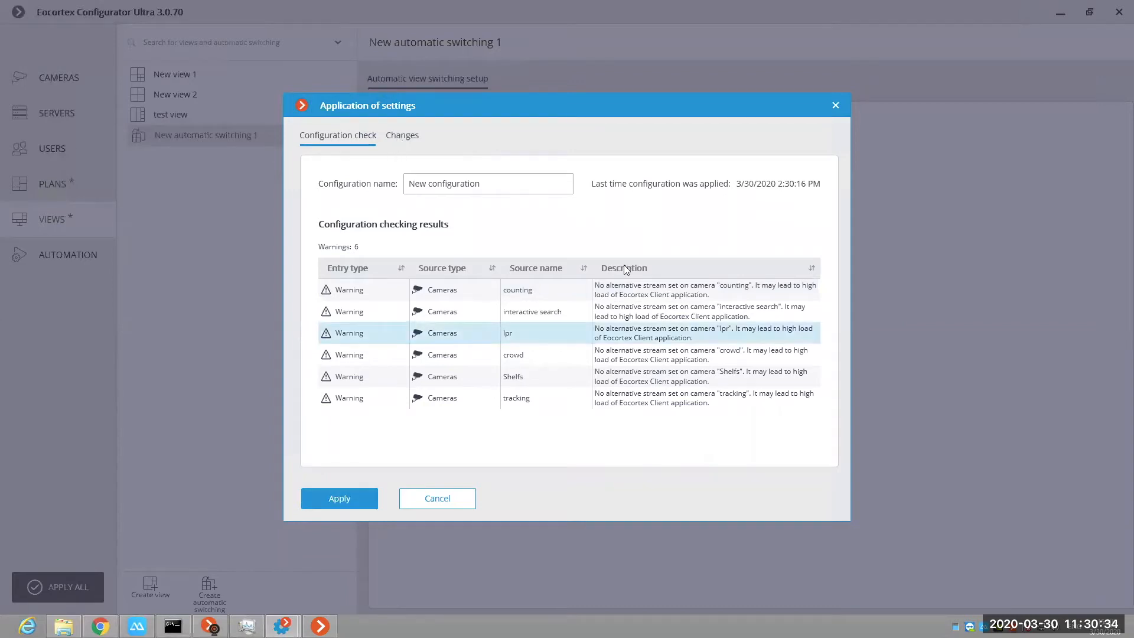
{"action": "left_click", "coordinate": [401, 136]}
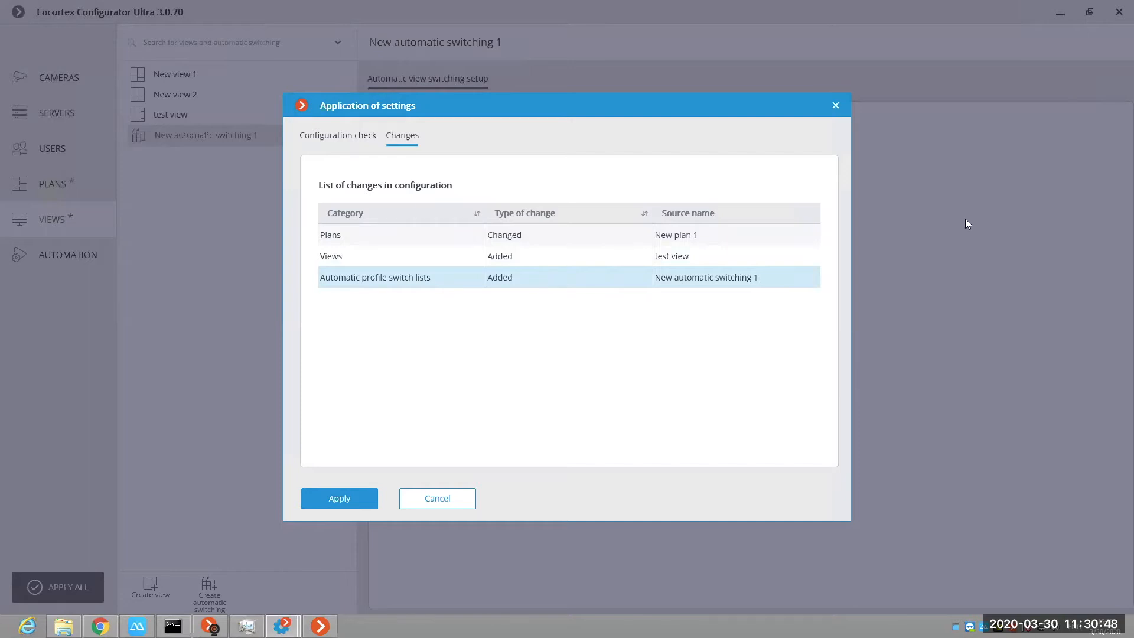
{"action": "left_click", "coordinate": [835, 105]}
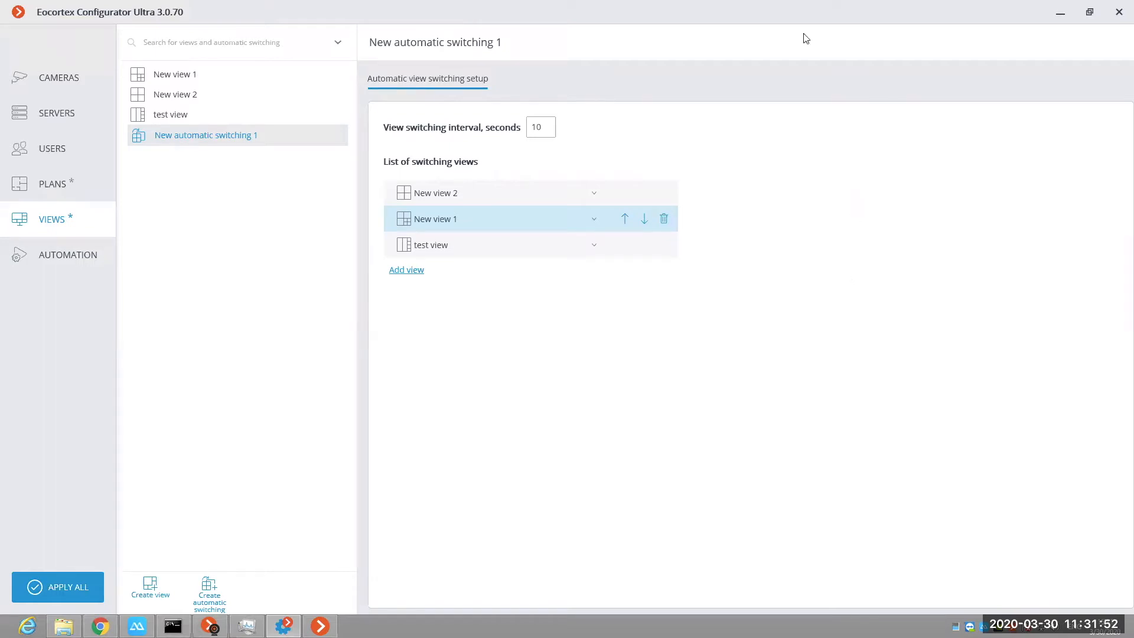
Step: Switch to Eocortex Ultra Client, close it, and minimize the open installer folder and Macroscop Virtual Ip Camera windows
{"action": "mouse_move", "coordinate": [843, 10]}
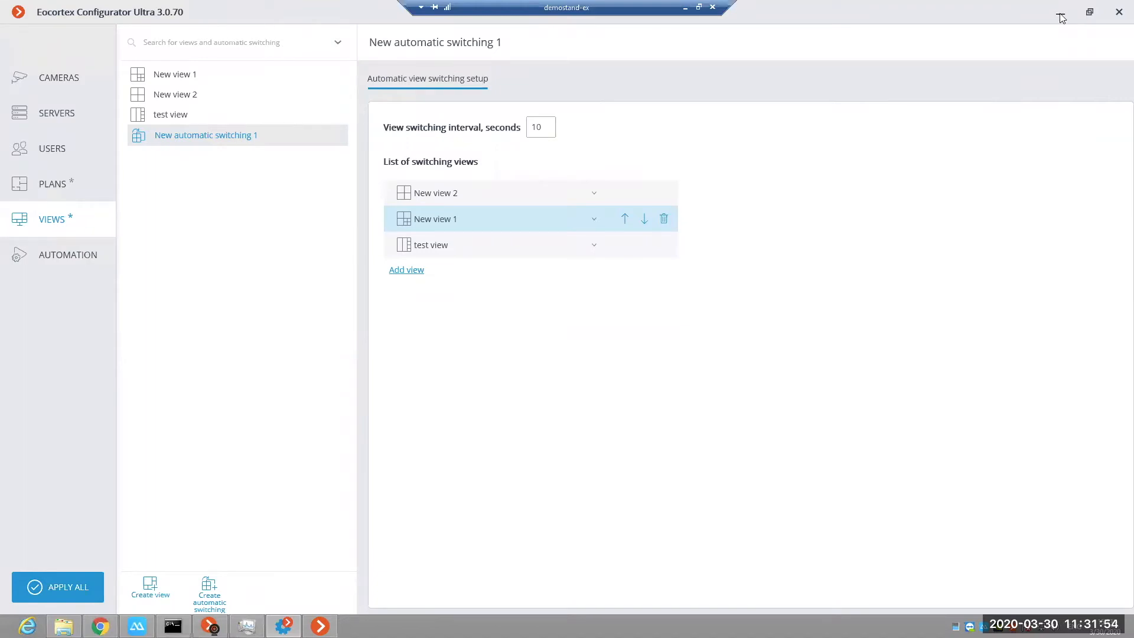
{"action": "key", "text": "alt+Tab"}
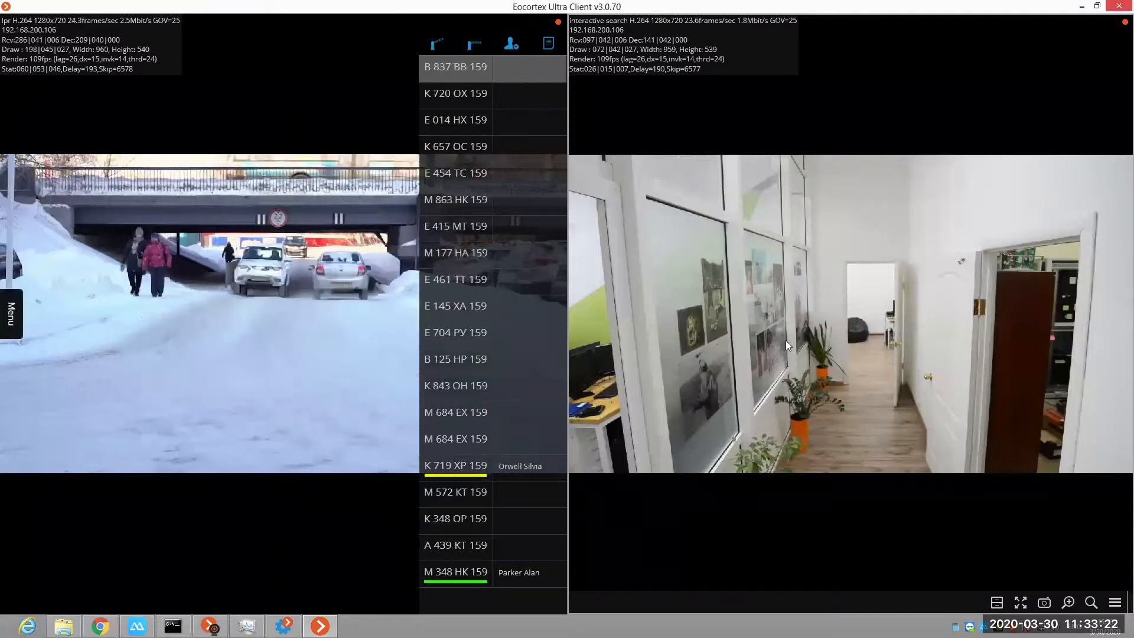
{"action": "left_click", "coordinate": [1118, 6]}
{"action": "left_click", "coordinate": [1083, 6]}
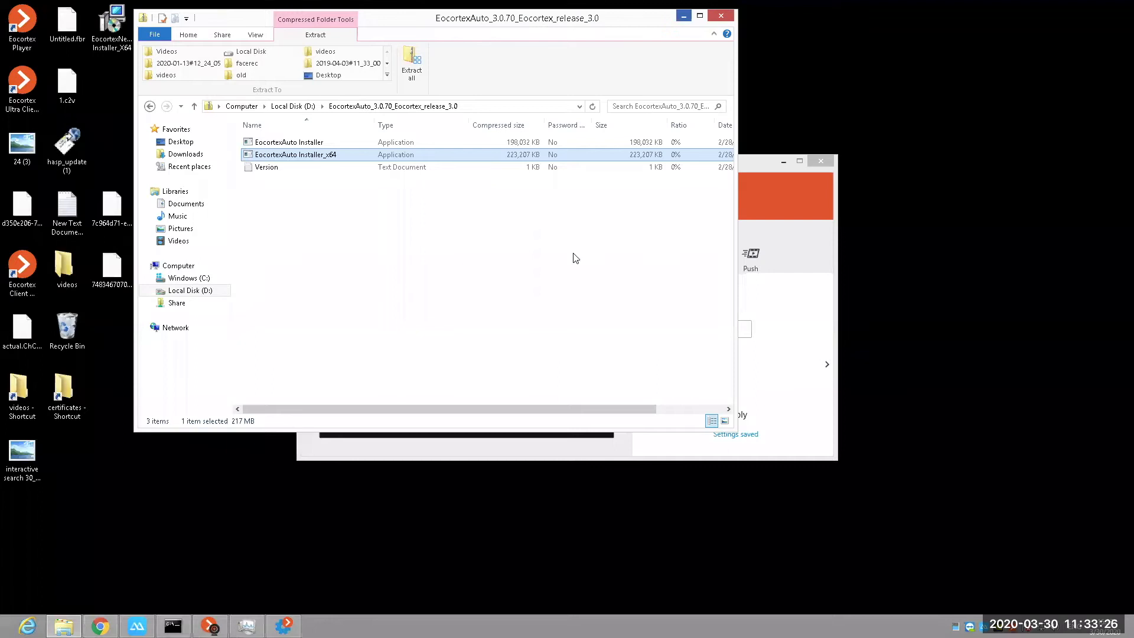
{"action": "left_click", "coordinate": [683, 16]}
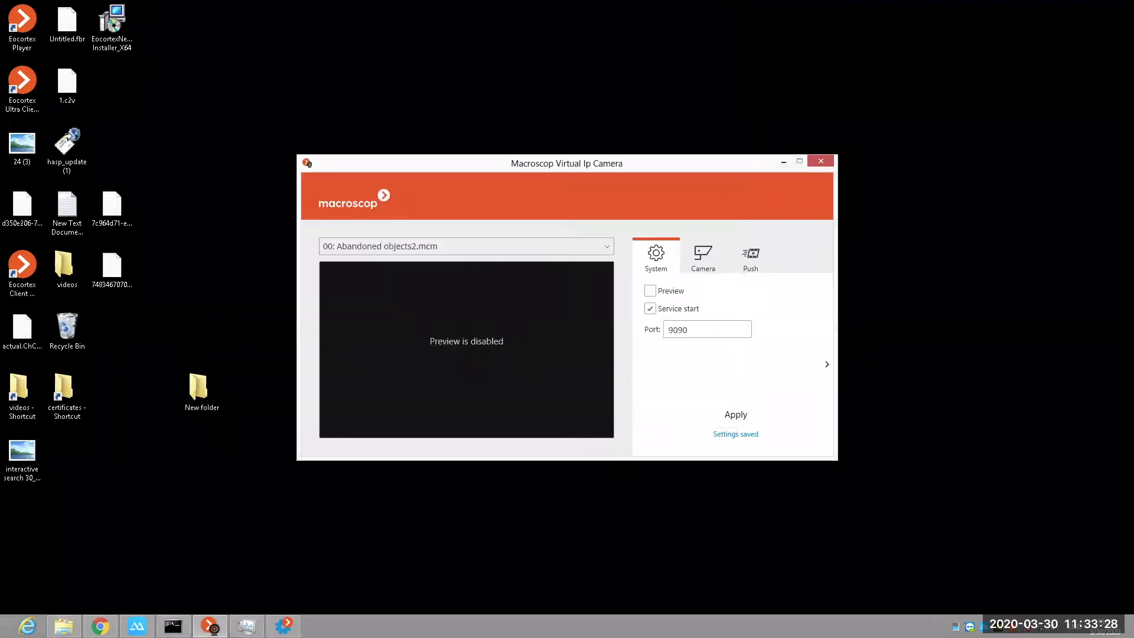
{"action": "left_click", "coordinate": [784, 162]}
Step: Launch Eocortex Ultra Client and check the secure connection option for the server, leaving it off
{"action": "key", "text": "super"}
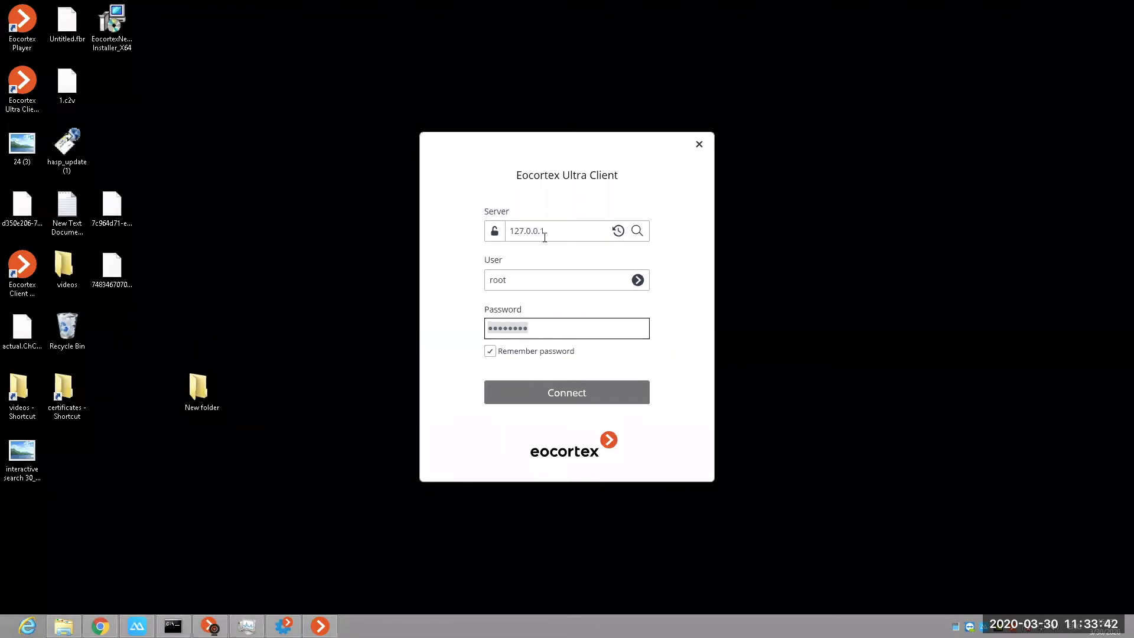
{"action": "left_click", "coordinate": [494, 235]}
{"action": "left_click", "coordinate": [495, 237]}
{"action": "mouse_move", "coordinate": [498, 237]}
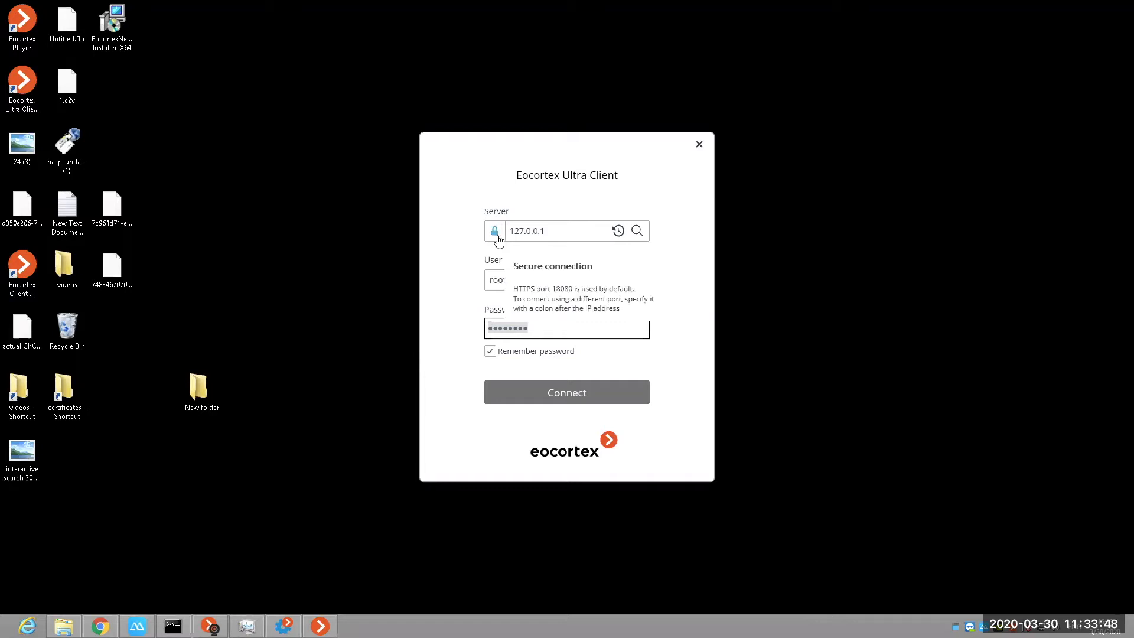
{"action": "left_click", "coordinate": [498, 237]}
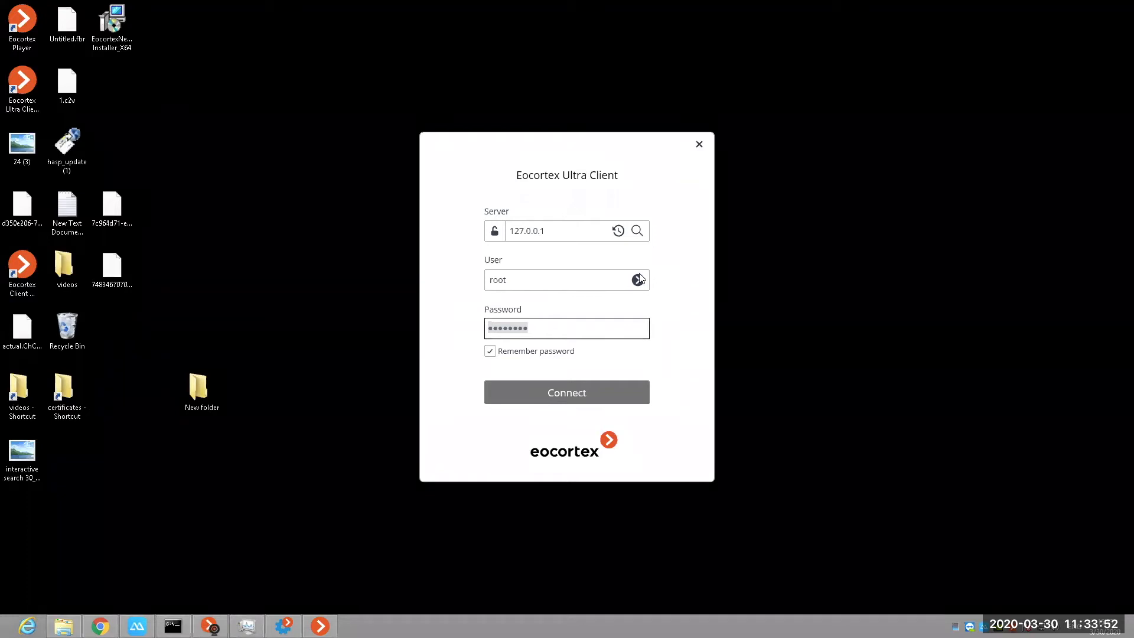
Step: Look over the server address and the user choices, and connect to 127.0.0.1 as root with the remembered password
{"action": "left_click", "coordinate": [530, 223]}
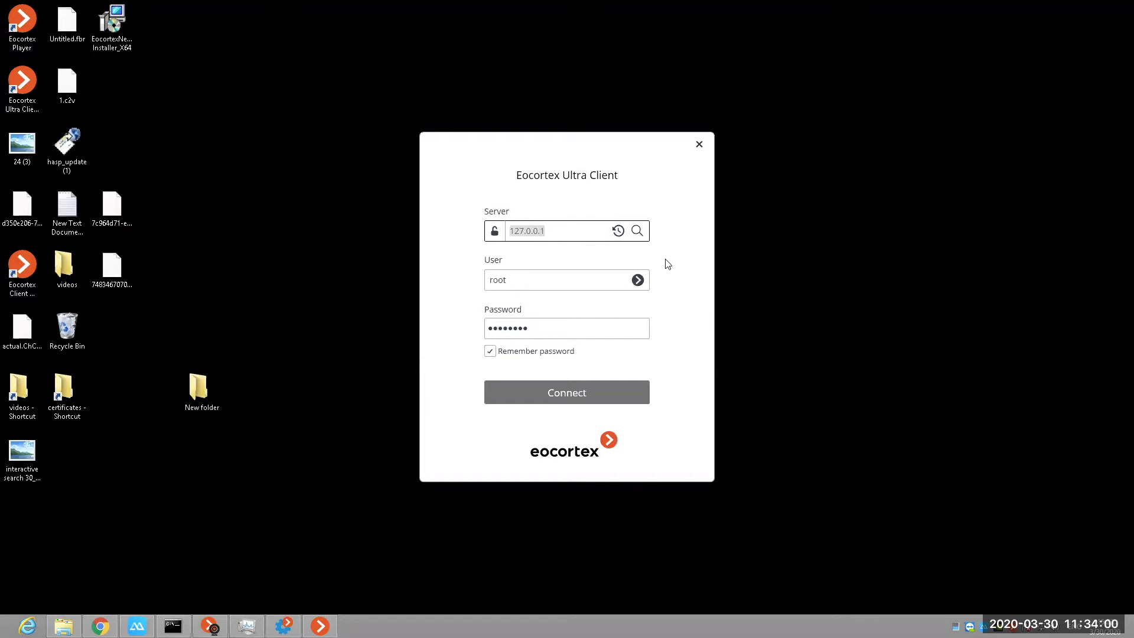
{"action": "left_click", "coordinate": [643, 282]}
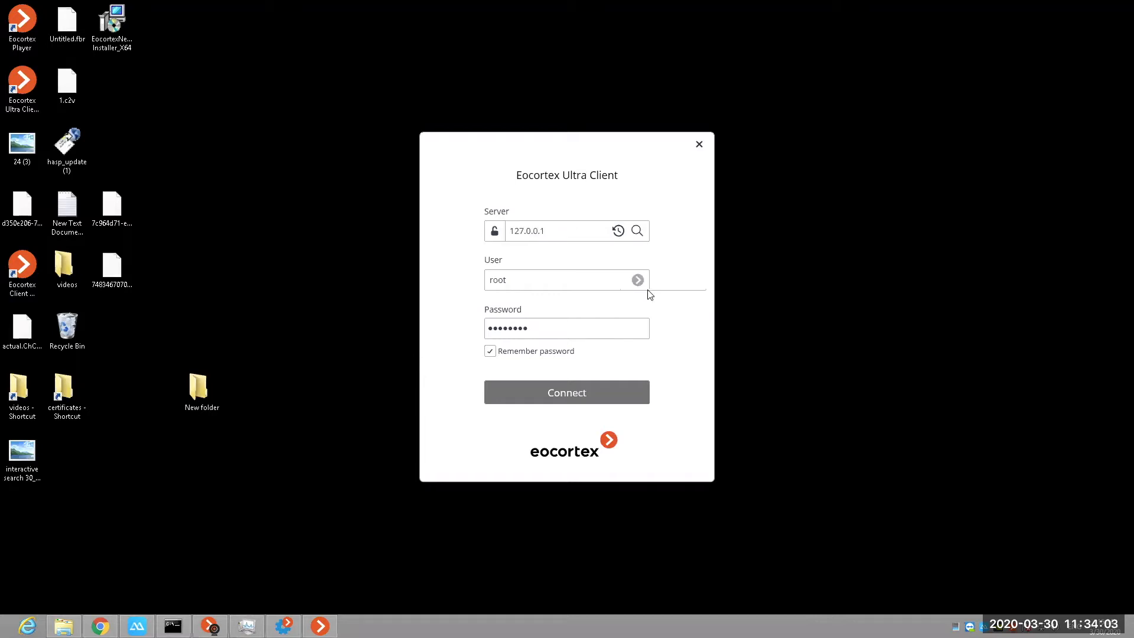
{"action": "left_click", "coordinate": [662, 329]}
{"action": "left_click", "coordinate": [640, 285]}
{"action": "left_click", "coordinate": [668, 299]}
{"action": "left_click", "coordinate": [590, 396]}
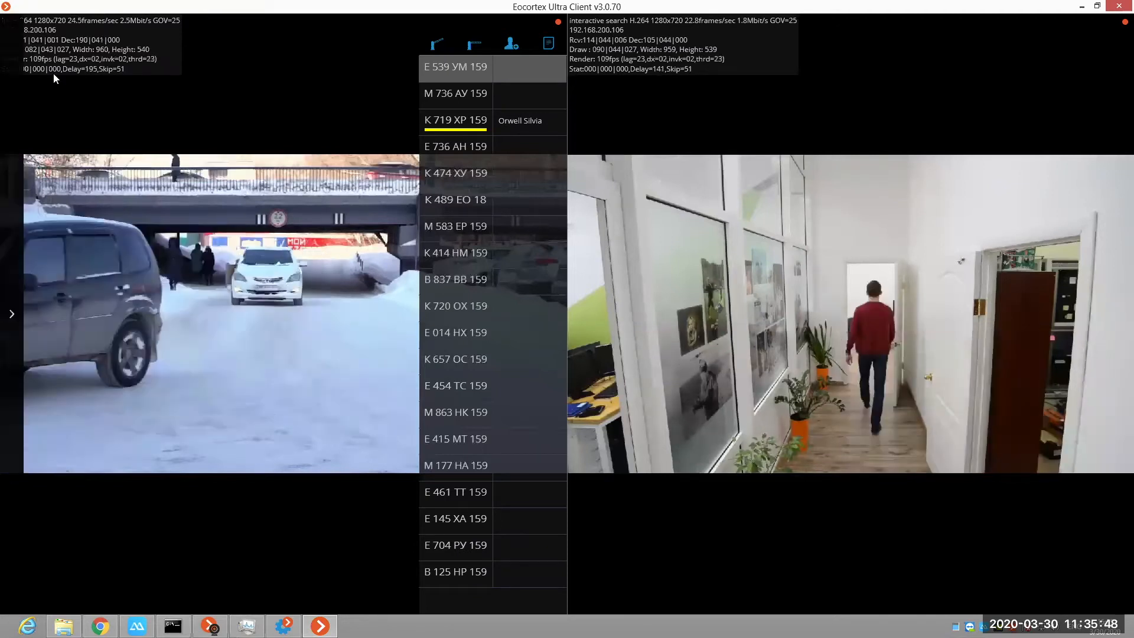
Step: Try the four- and five-camera grids, and set the six-camera grid with two tall cells and four small ones
{"action": "left_click", "coordinate": [8, 312]}
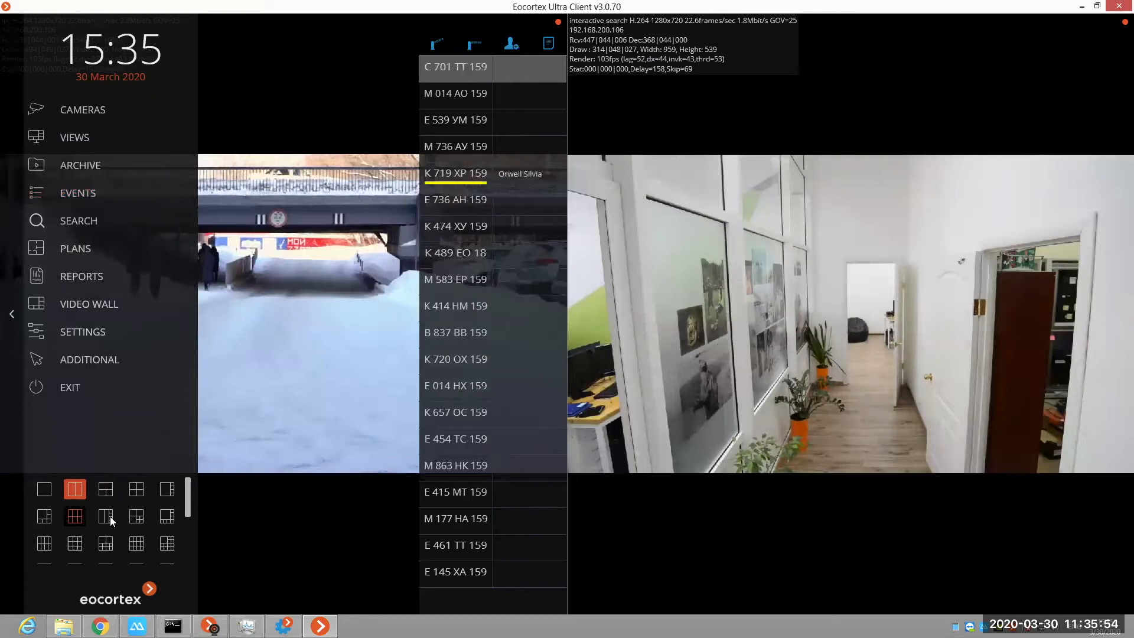
{"action": "left_click", "coordinate": [137, 489]}
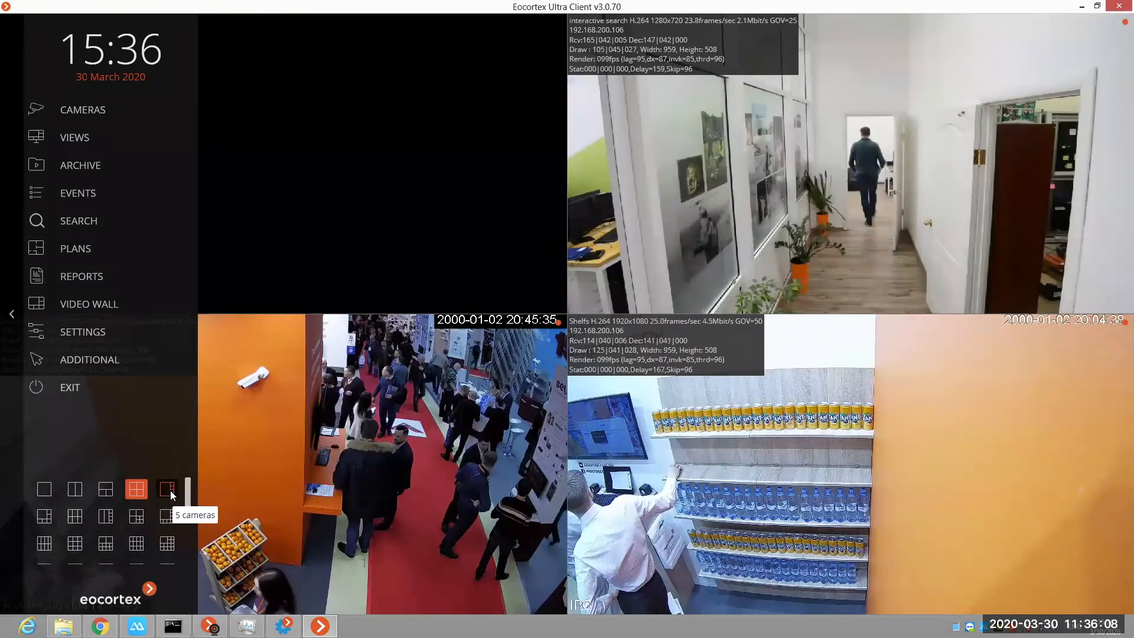
{"action": "left_click", "coordinate": [170, 491]}
{"action": "left_click", "coordinate": [110, 518]}
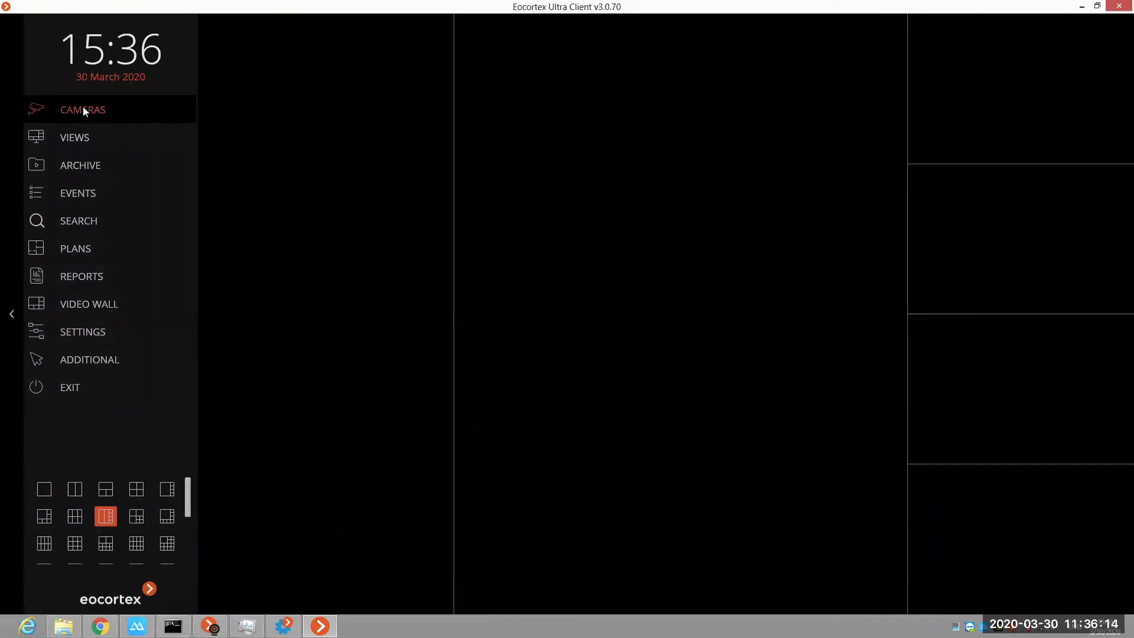
Step: Preview the counting and interactive search cameras of the demo folder, and open all cameras in the current grid
{"action": "left_click", "coordinate": [112, 115]}
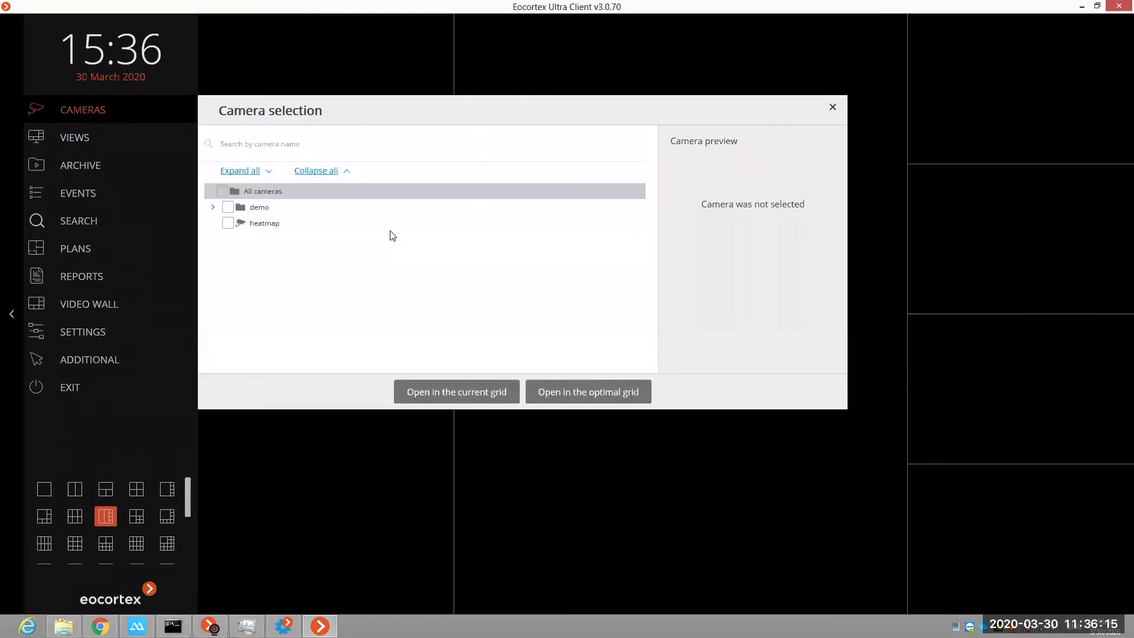
{"action": "left_click", "coordinate": [213, 207]}
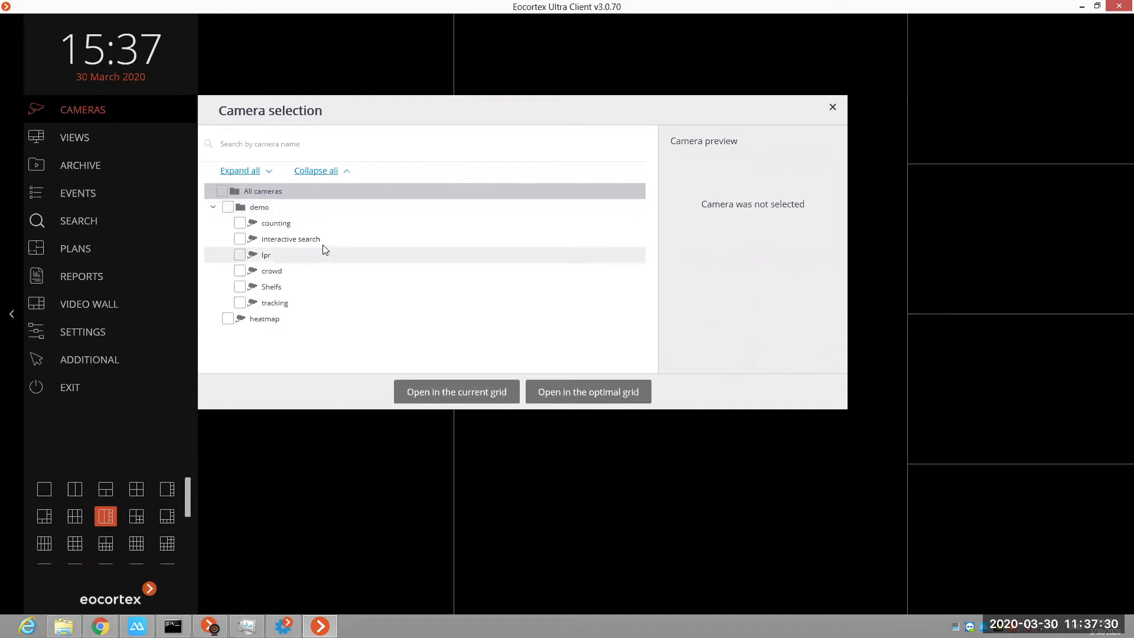
{"action": "left_click", "coordinate": [374, 219]}
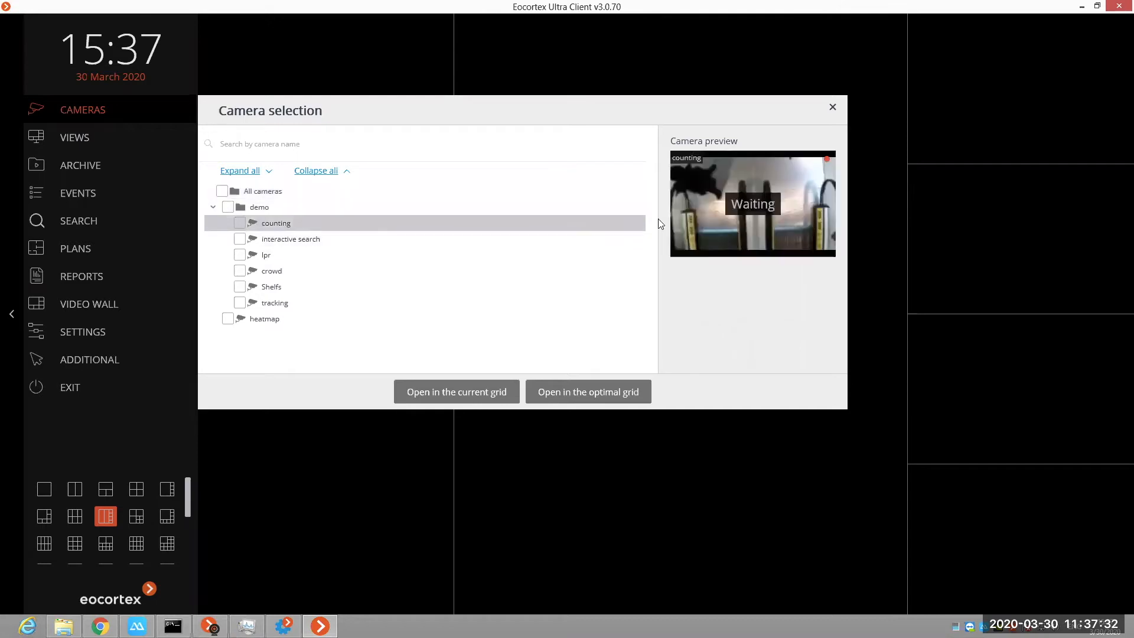
{"action": "left_click", "coordinate": [322, 243]}
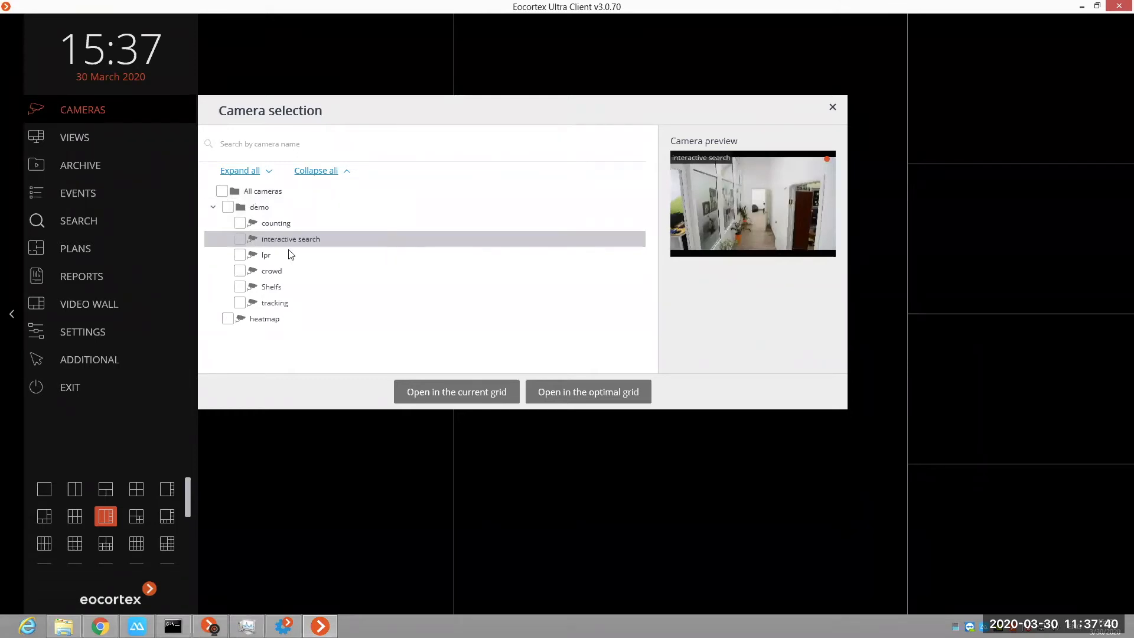
{"action": "left_click", "coordinate": [222, 191]}
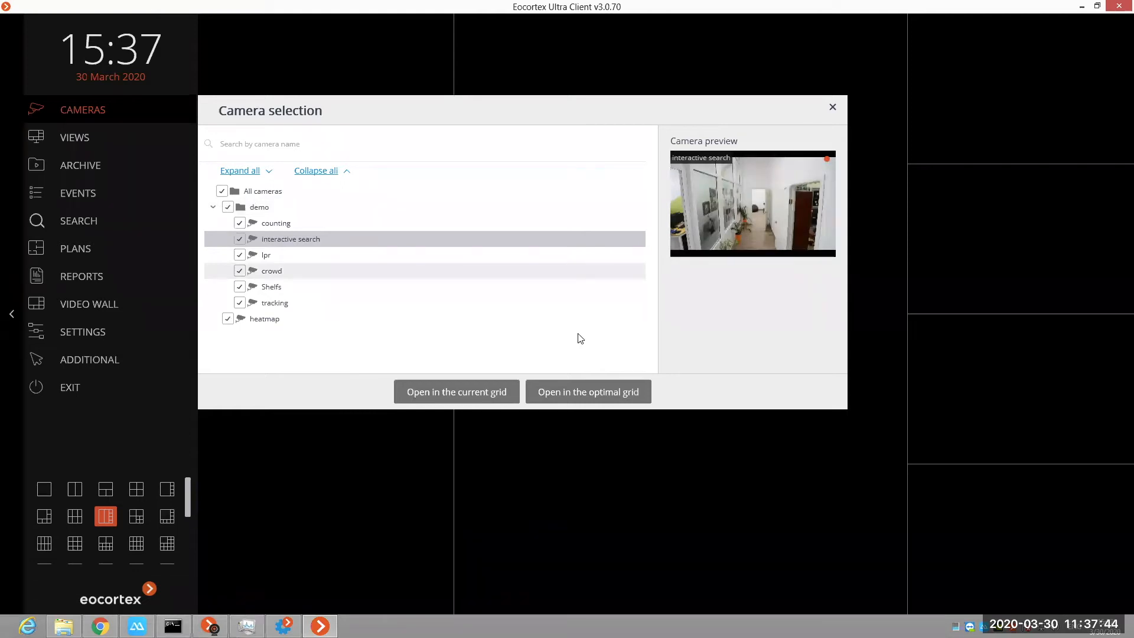
{"action": "left_click", "coordinate": [480, 395]}
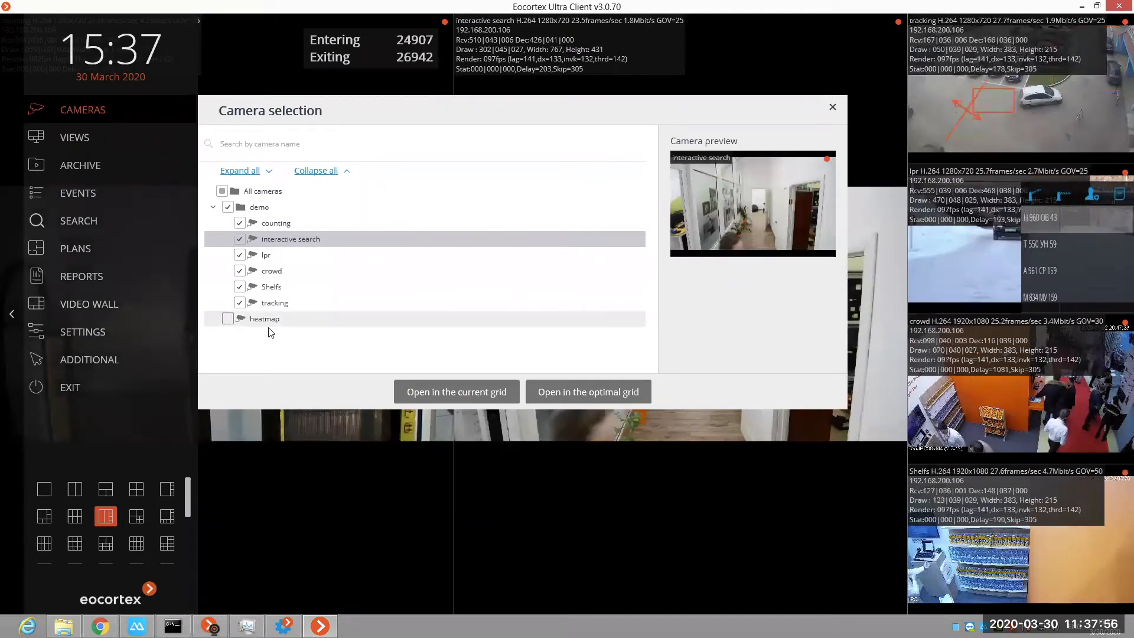
Step: Keep only counting, interactive search, lpr and crowd selected, open them in the optimal grid, and close the camera selection
{"action": "left_click", "coordinate": [228, 320]}
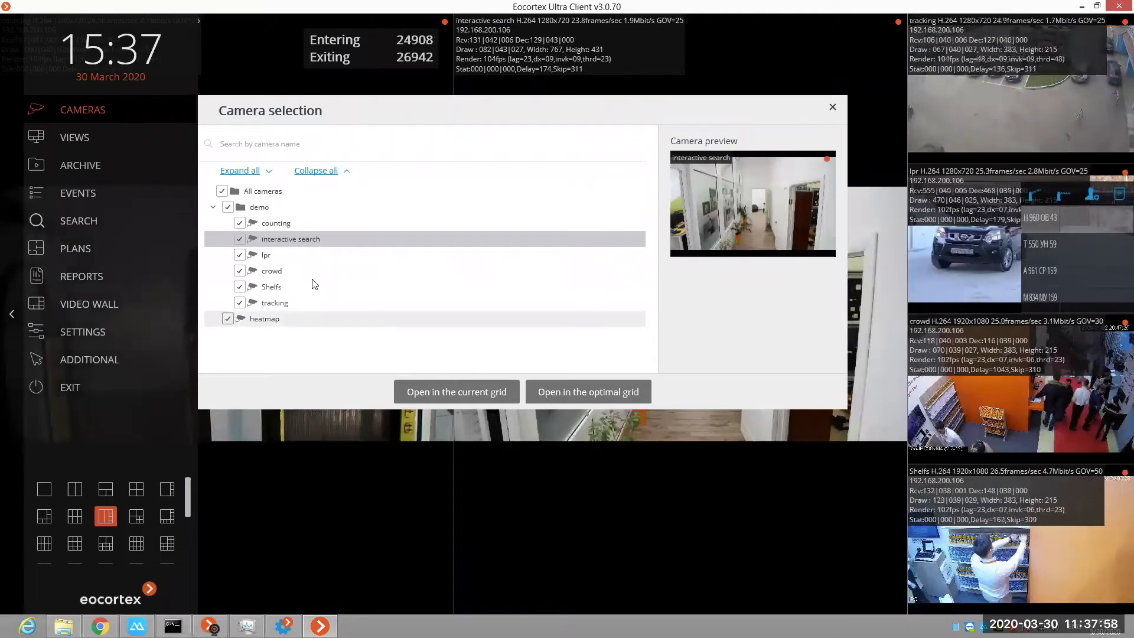
{"action": "left_click", "coordinate": [228, 319]}
{"action": "left_click", "coordinate": [239, 287]}
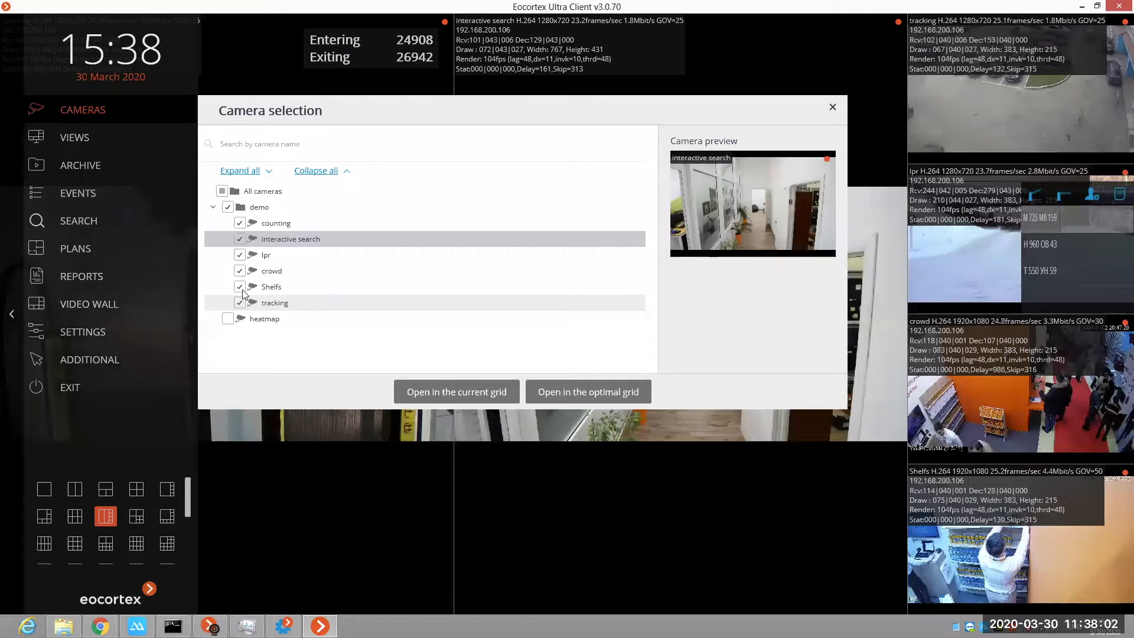
{"action": "left_click", "coordinate": [239, 303]}
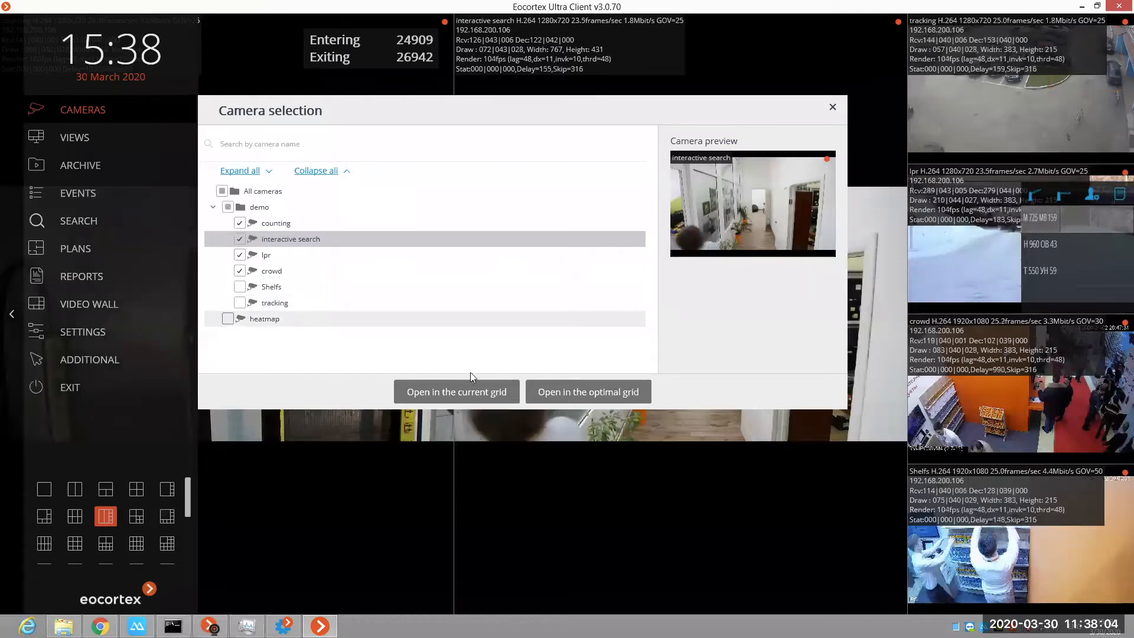
{"action": "left_click", "coordinate": [605, 392]}
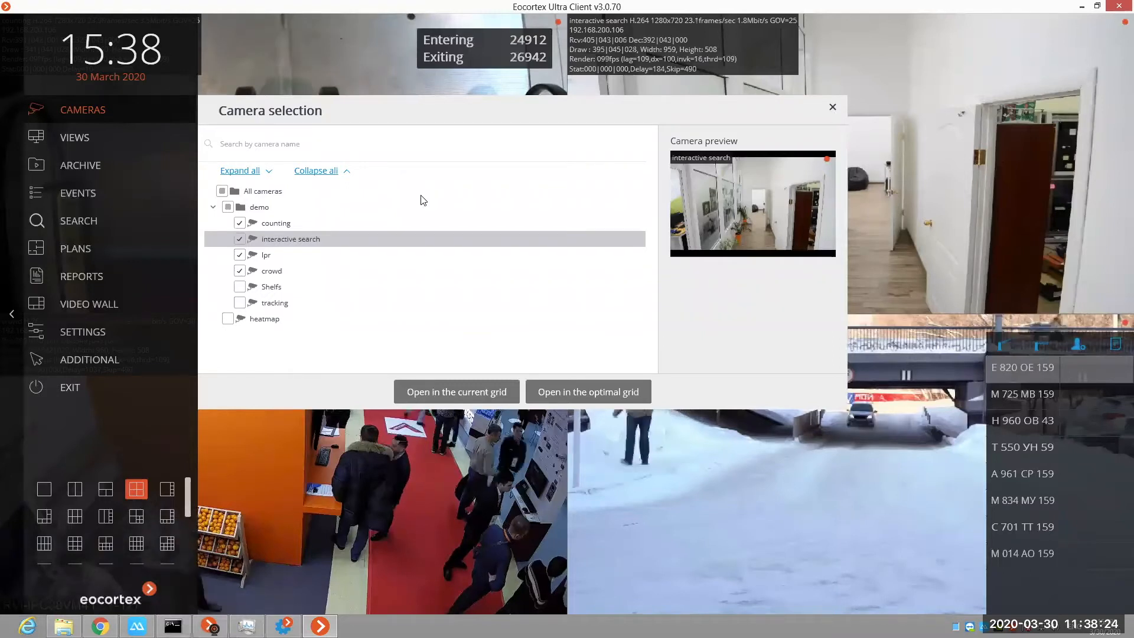
{"action": "left_click", "coordinate": [1, 232]}
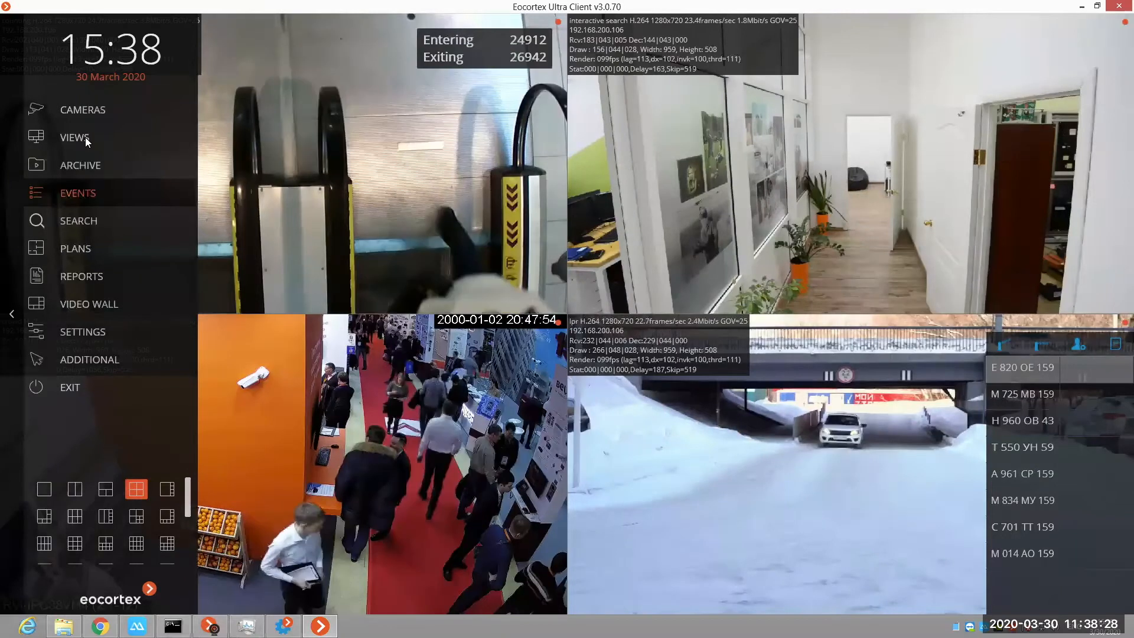
Step: Load the New view 1 monitor profile and hide the main menu
{"action": "left_click", "coordinate": [123, 146]}
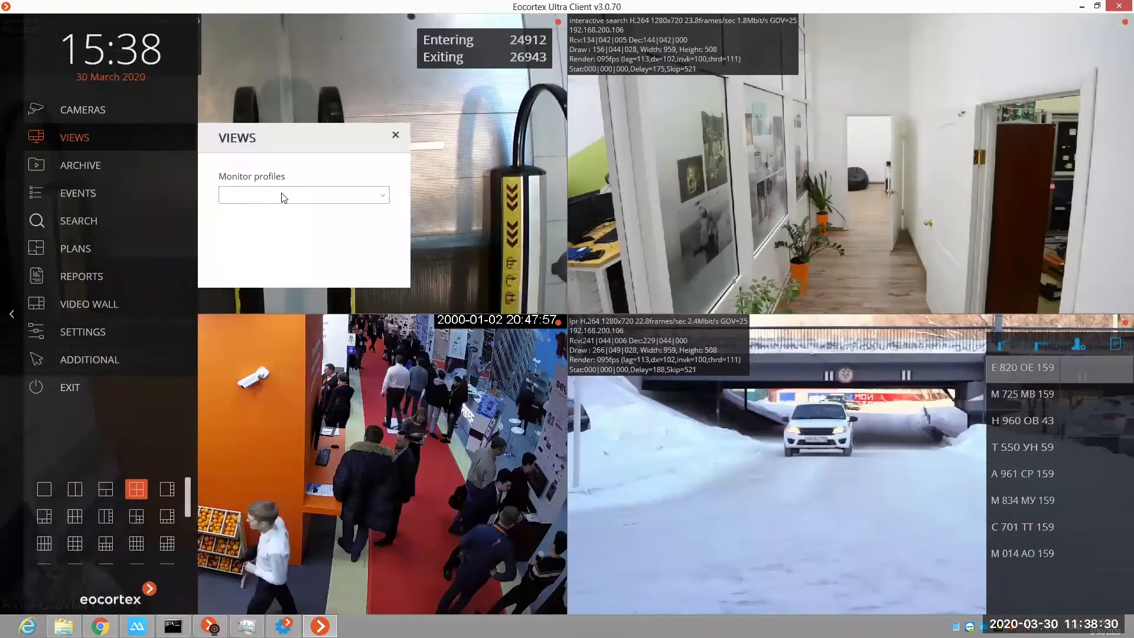
{"action": "left_click", "coordinate": [282, 197]}
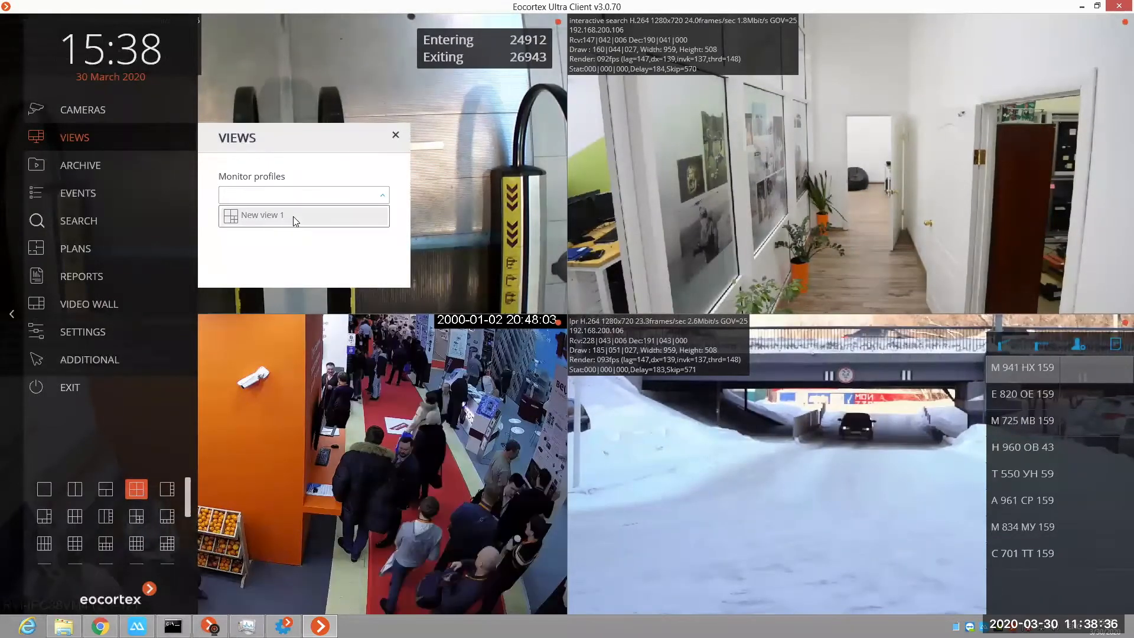
{"action": "left_click", "coordinate": [294, 217]}
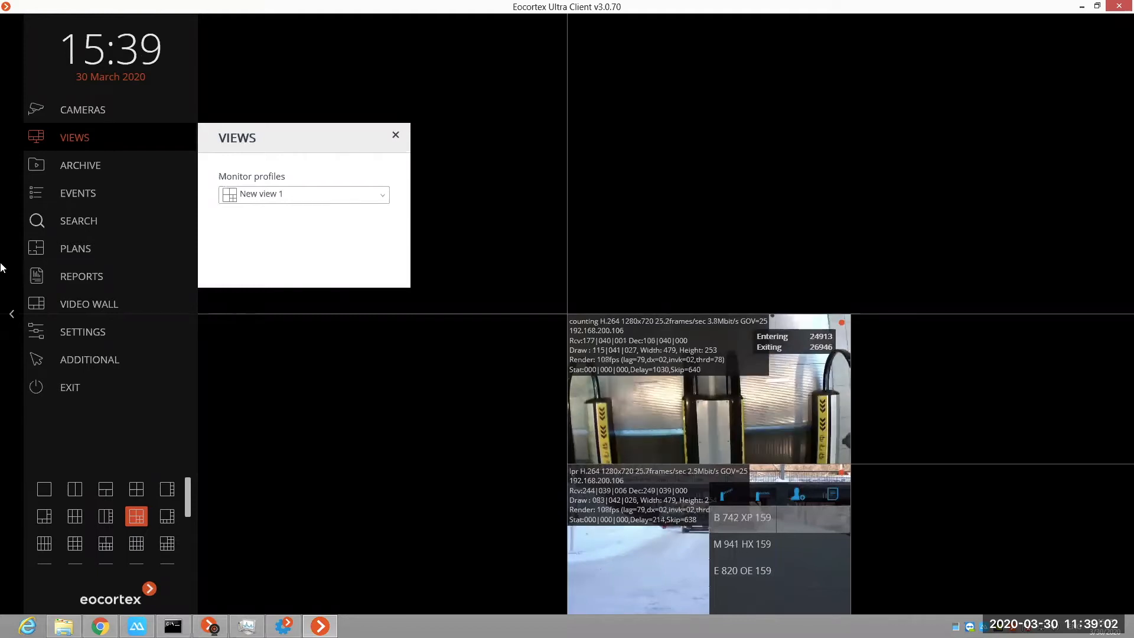
{"action": "left_click", "coordinate": [1, 341]}
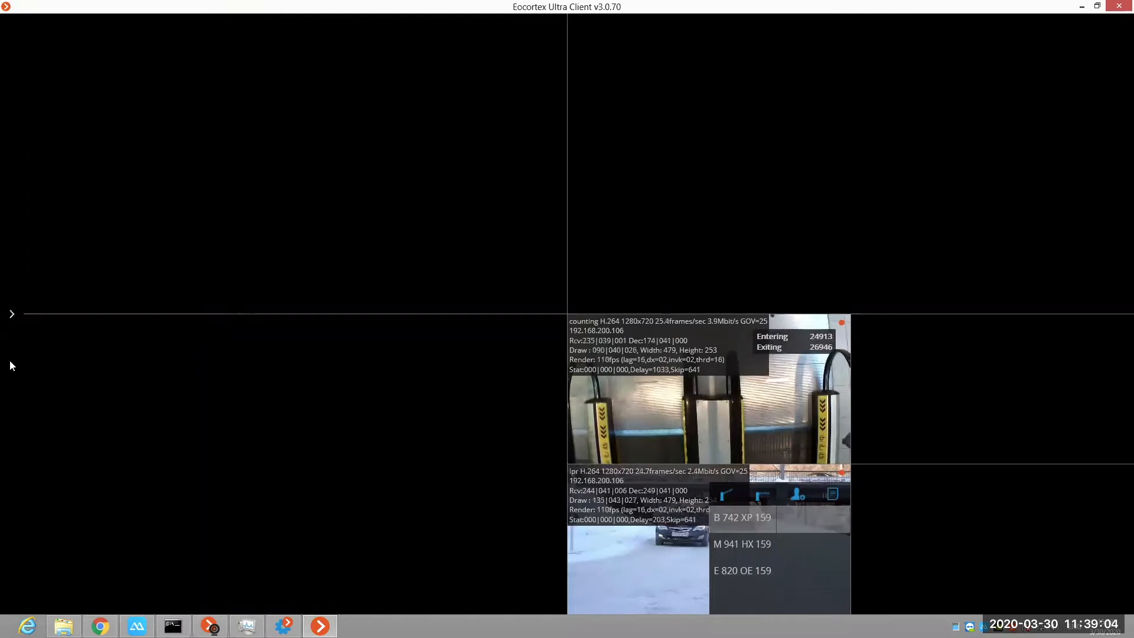
Step: Keep only the lpr and Shelfs cameras selected, open them in the optimal grid, and close the camera selection
{"action": "left_click", "coordinate": [10, 362]}
{"action": "left_click", "coordinate": [77, 117]}
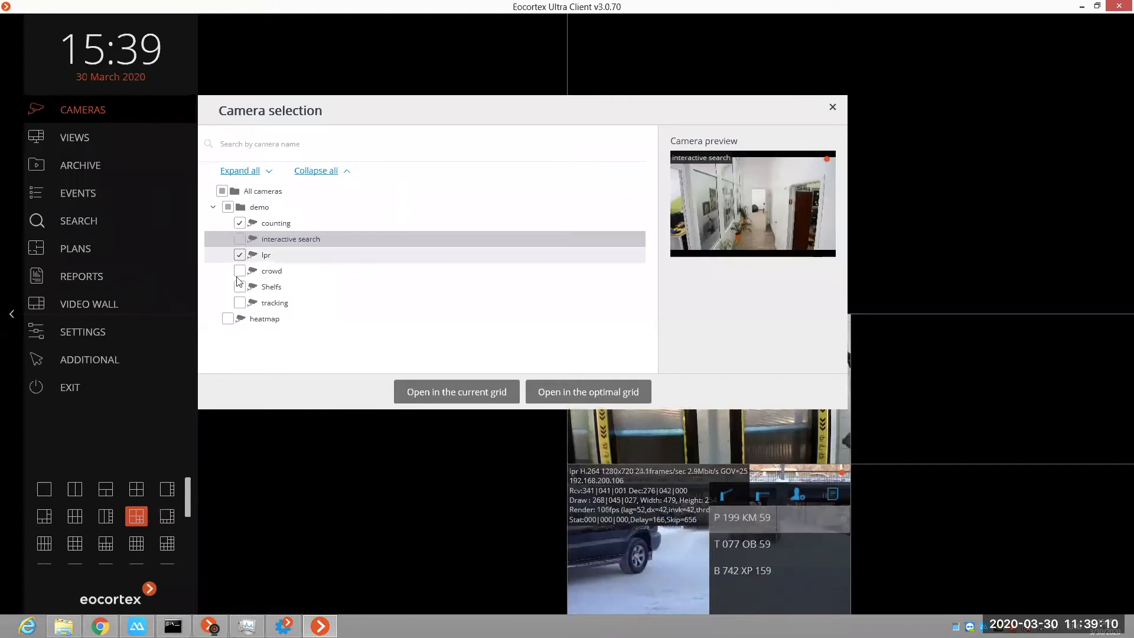
{"action": "left_click", "coordinate": [240, 223]}
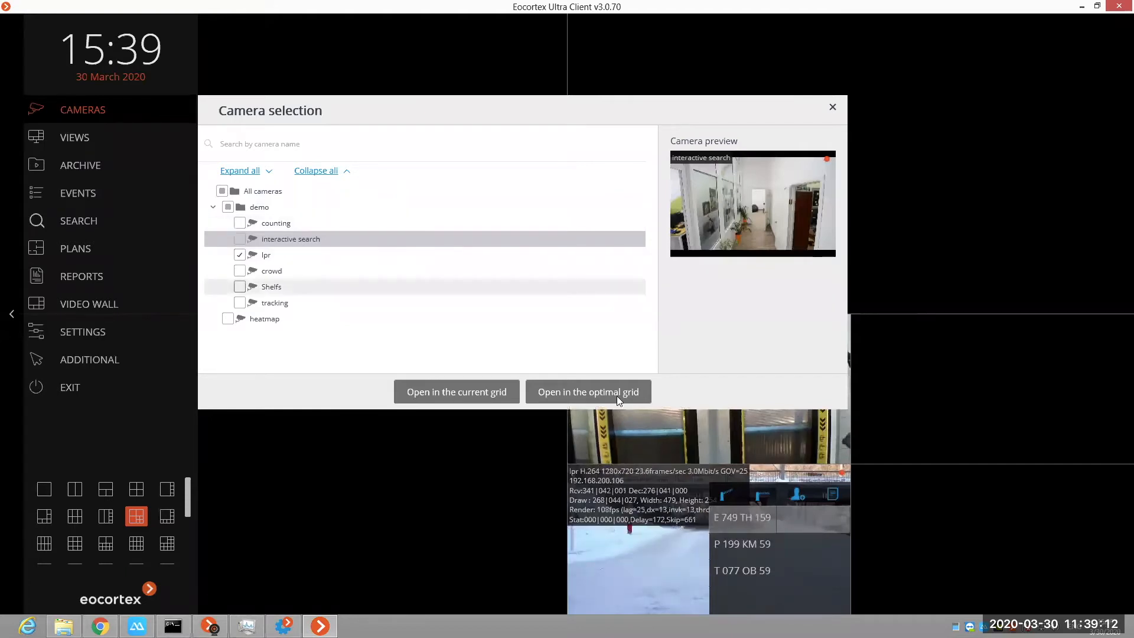
{"action": "left_click", "coordinate": [588, 391]}
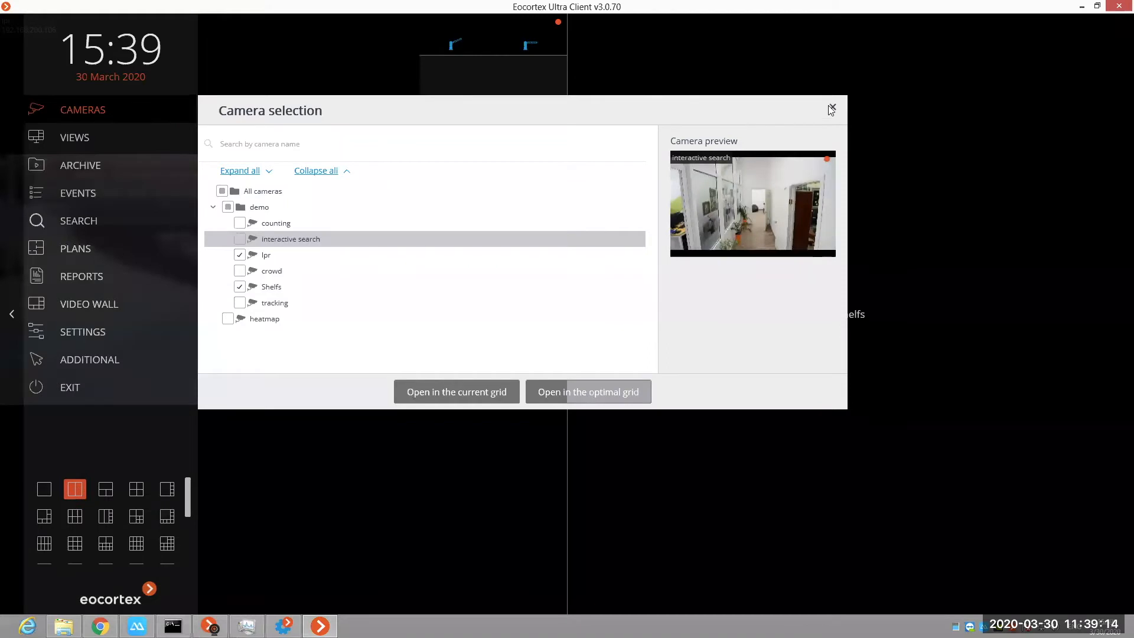
{"action": "left_click", "coordinate": [832, 108]}
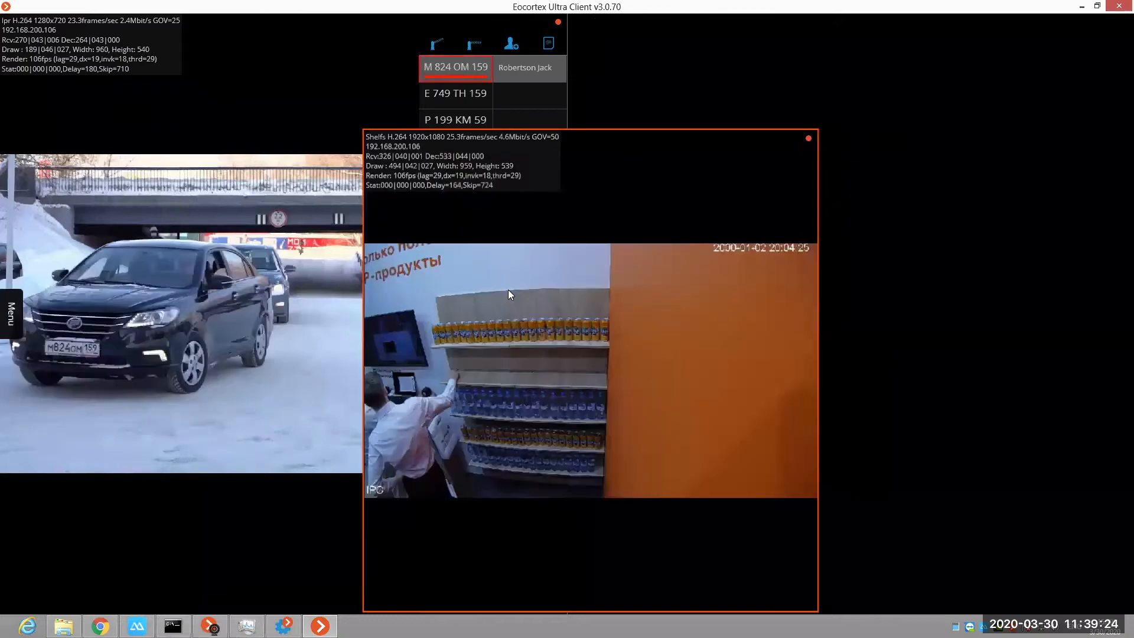
Step: Swap the lpr and Shelfs cameras in the two-cell grid and show Shelfs in full screen
{"action": "left_click_drag", "start_coordinate": [508, 290], "coordinate": [508, 290]}
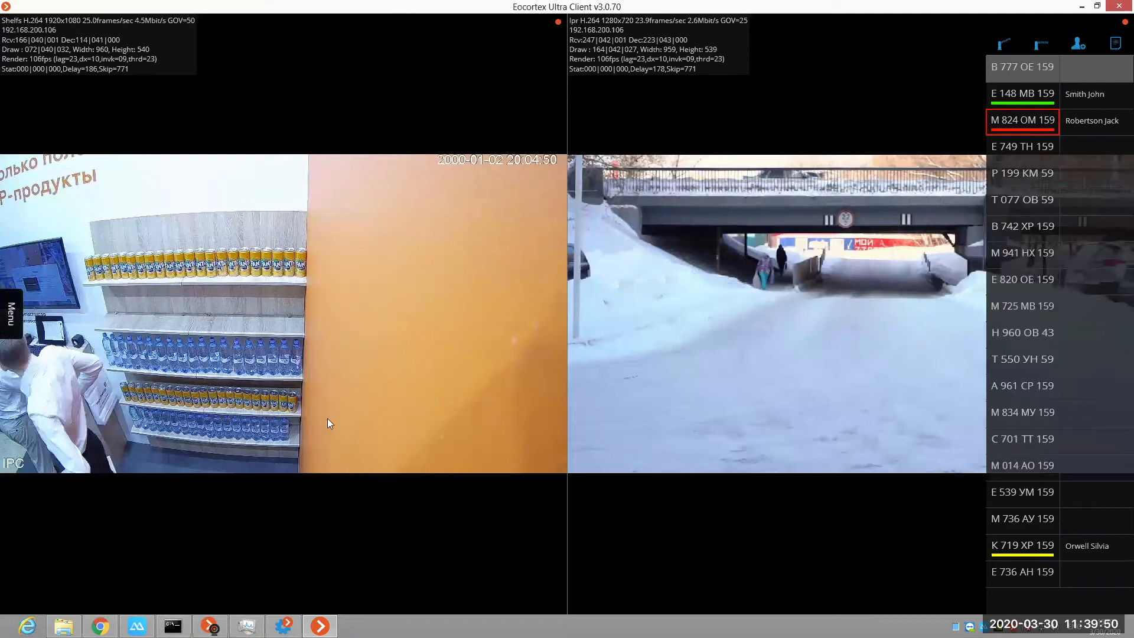
{"action": "left_click", "coordinate": [416, 370]}
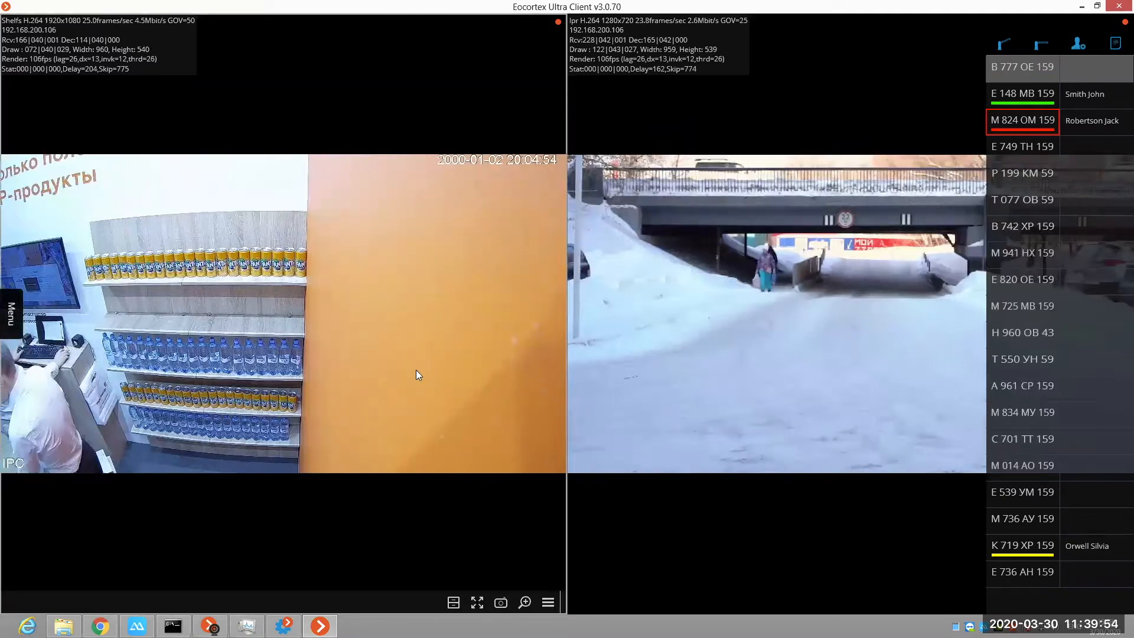
{"action": "double_click", "coordinate": [415, 370]}
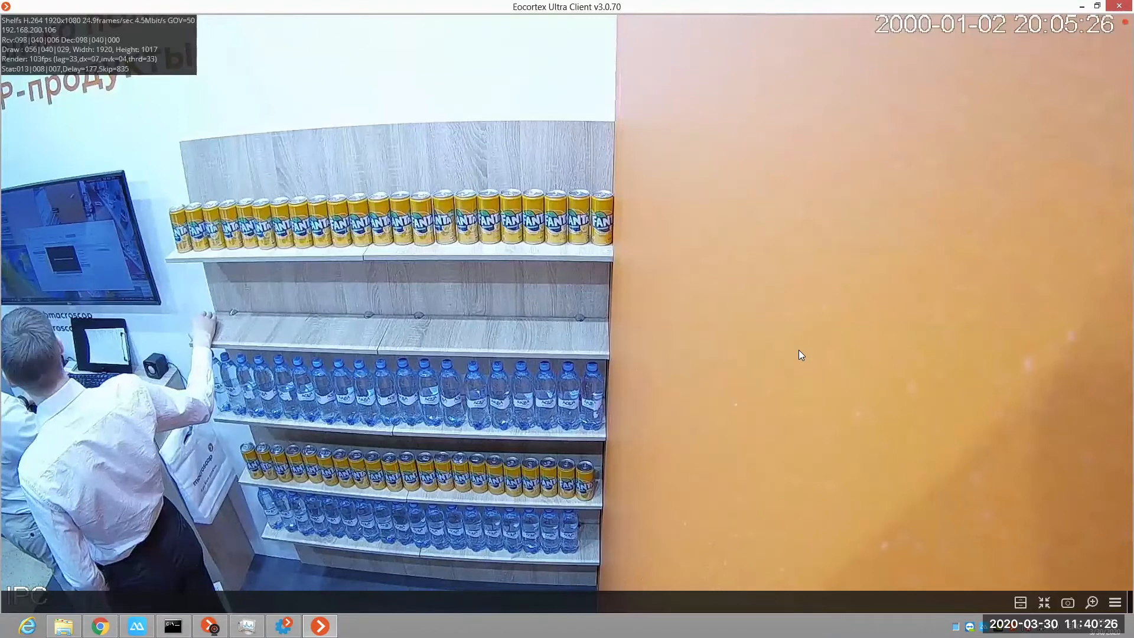
Step: Enlarge the Shelfs image digitally, look over the bottle and can shelves, and return to the full image
{"action": "left_click", "coordinate": [1093, 604]}
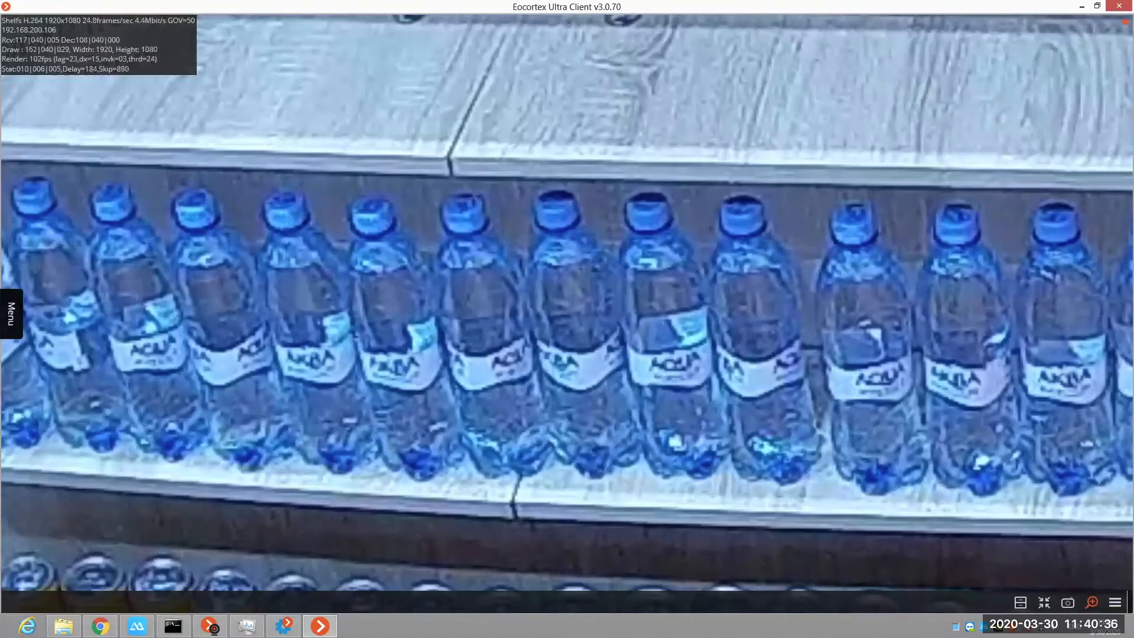
{"action": "left_click_drag", "start_coordinate": [1123, 126], "coordinate": [810, 258]}
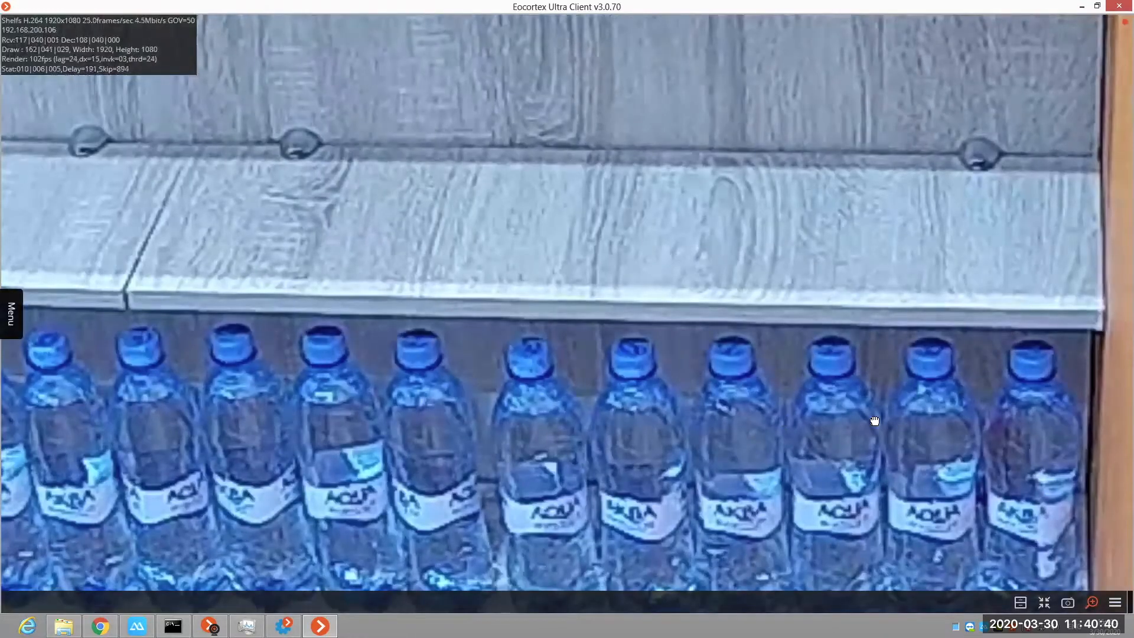
{"action": "left_click_drag", "start_coordinate": [624, 152], "coordinate": [875, 421]}
{"action": "left_click_drag", "start_coordinate": [312, 175], "coordinate": [691, 339]}
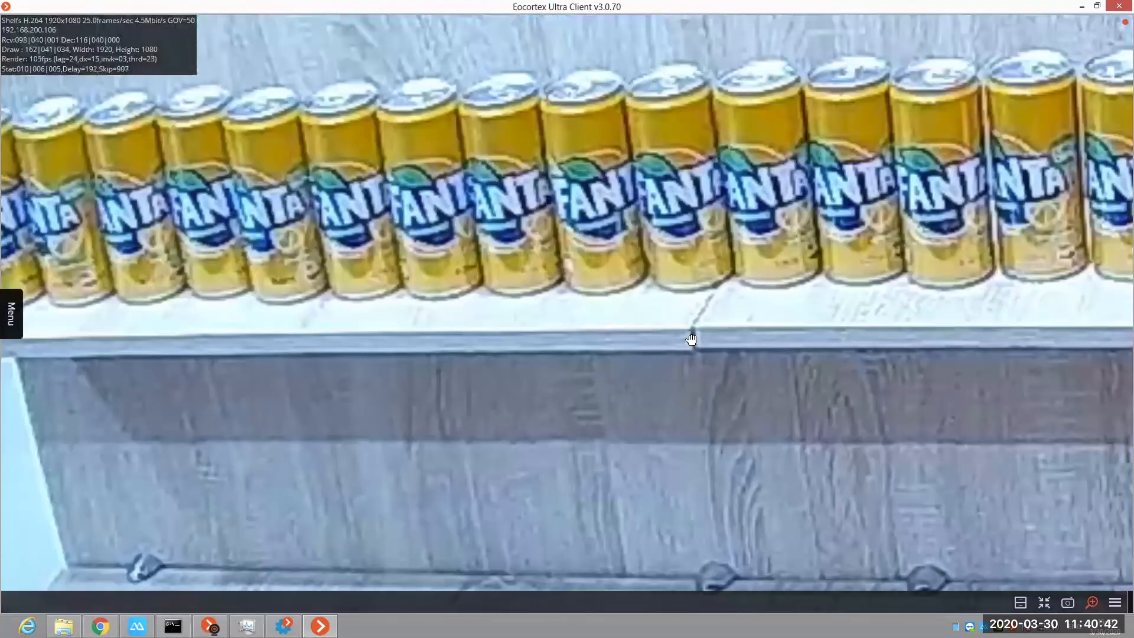
{"action": "scroll", "coordinate": [691, 337], "scroll_direction": "down", "scroll_amount": 3}
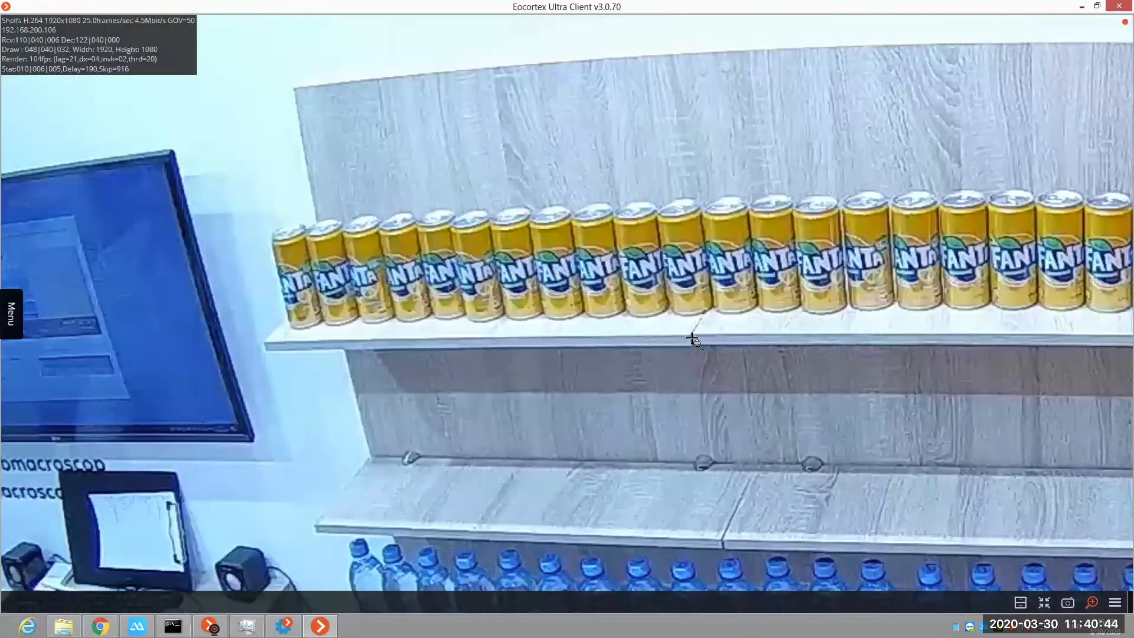
{"action": "scroll", "coordinate": [691, 339], "scroll_direction": "down", "scroll_amount": 3}
{"action": "scroll", "coordinate": [831, 416], "scroll_direction": "down", "scroll_amount": 1}
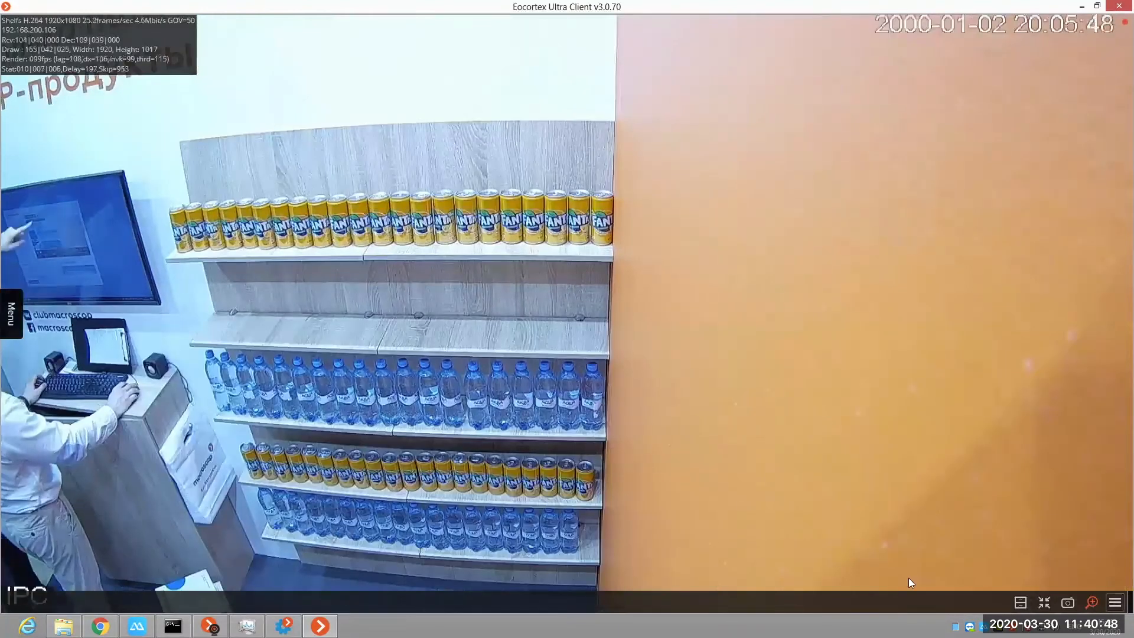
Step: Switch the Shelfs camera to its archive and widen the timeline to span 28 March to 1 April
{"action": "left_click", "coordinate": [1021, 602]}
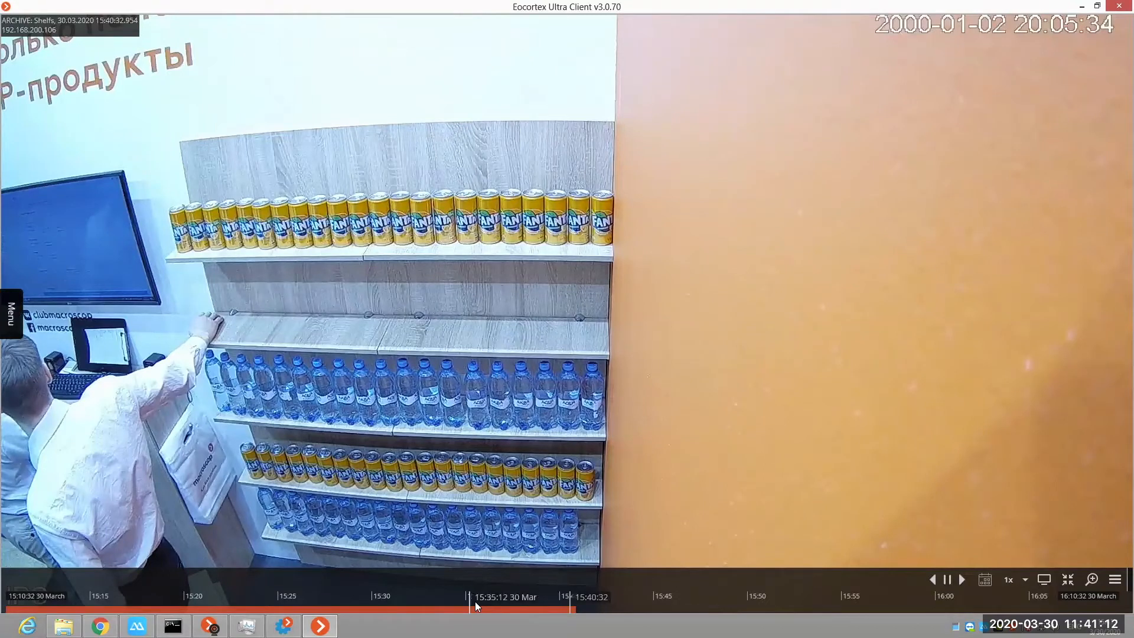
{"action": "scroll", "coordinate": [475, 605], "scroll_direction": "down", "scroll_amount": 5}
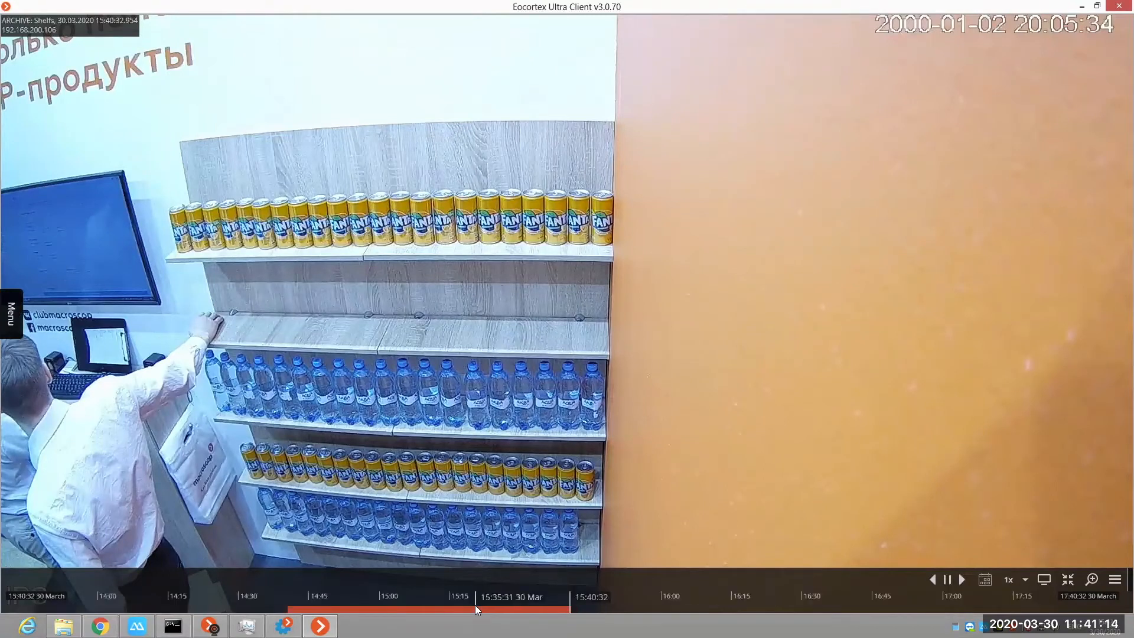
{"action": "scroll", "coordinate": [460, 606], "scroll_direction": "down", "scroll_amount": 3}
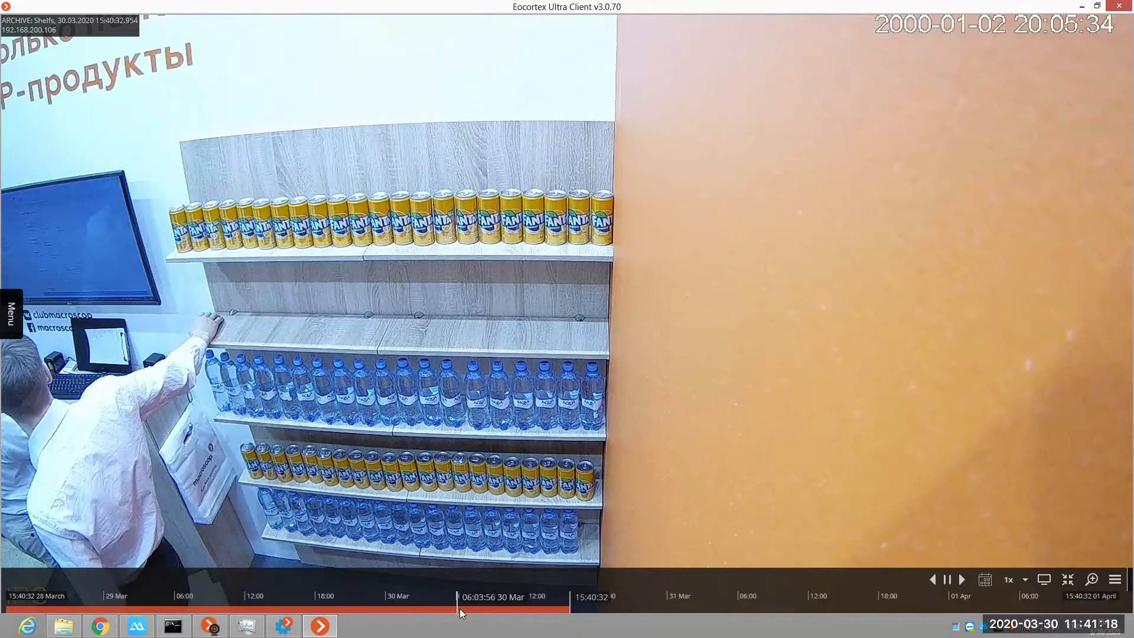
Step: Go to the Shelfs archive frame of 27 March 2020 at 10:20:00
{"action": "left_click", "coordinate": [986, 583]}
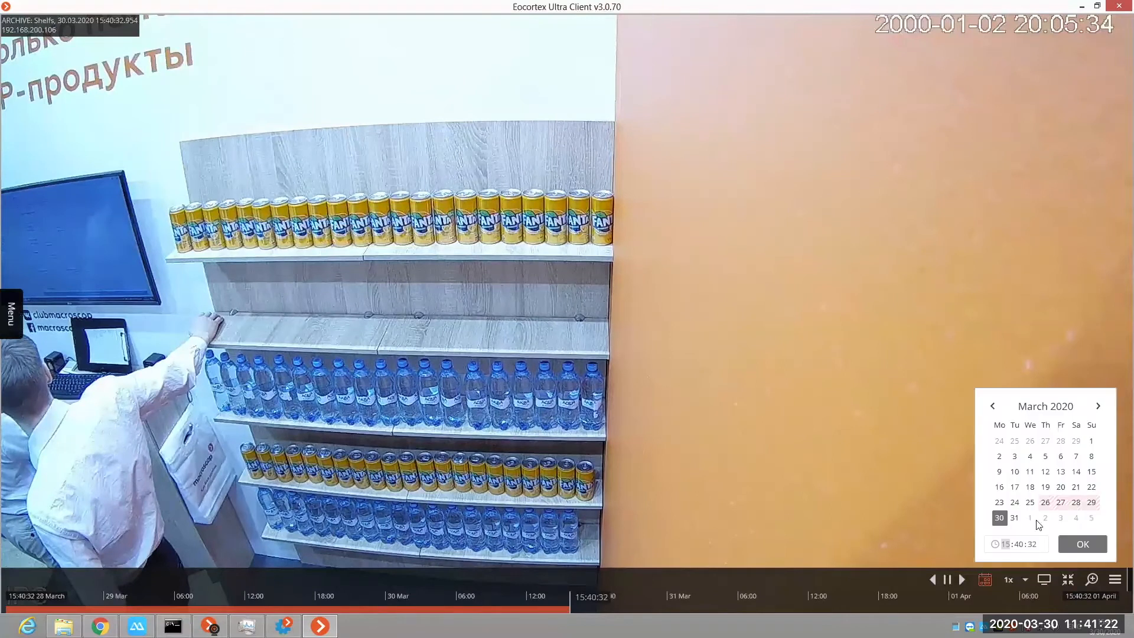
{"action": "left_click", "coordinate": [1062, 503]}
{"action": "left_click", "coordinate": [1008, 545]}
{"action": "type", "text": "10:2"}
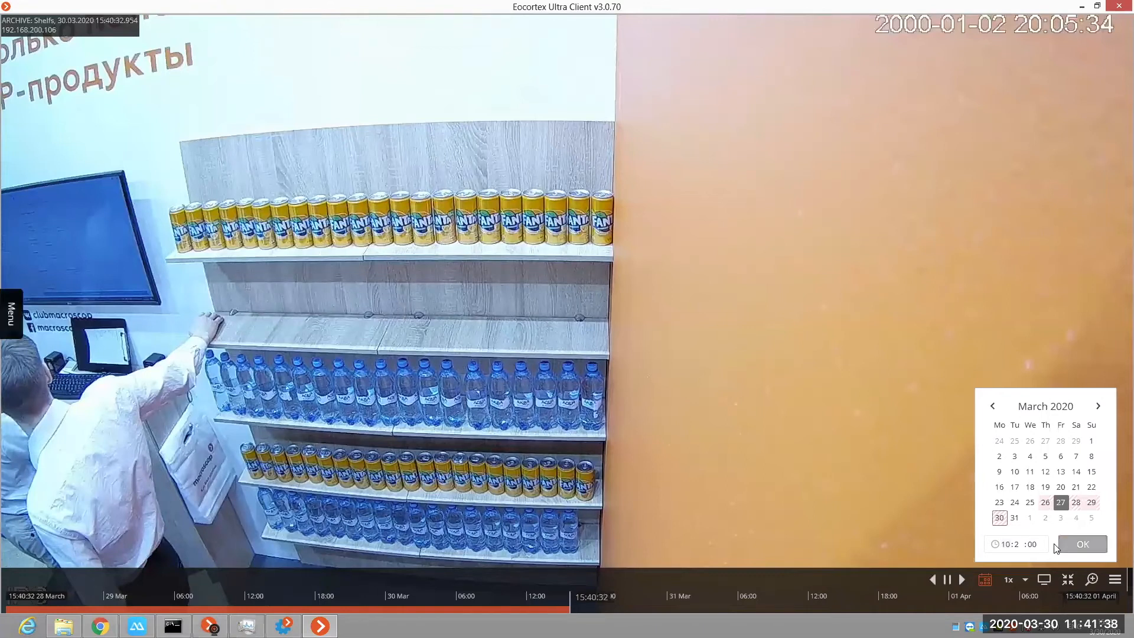
{"action": "type", "text": "0"}
{"action": "left_click", "coordinate": [1067, 546]}
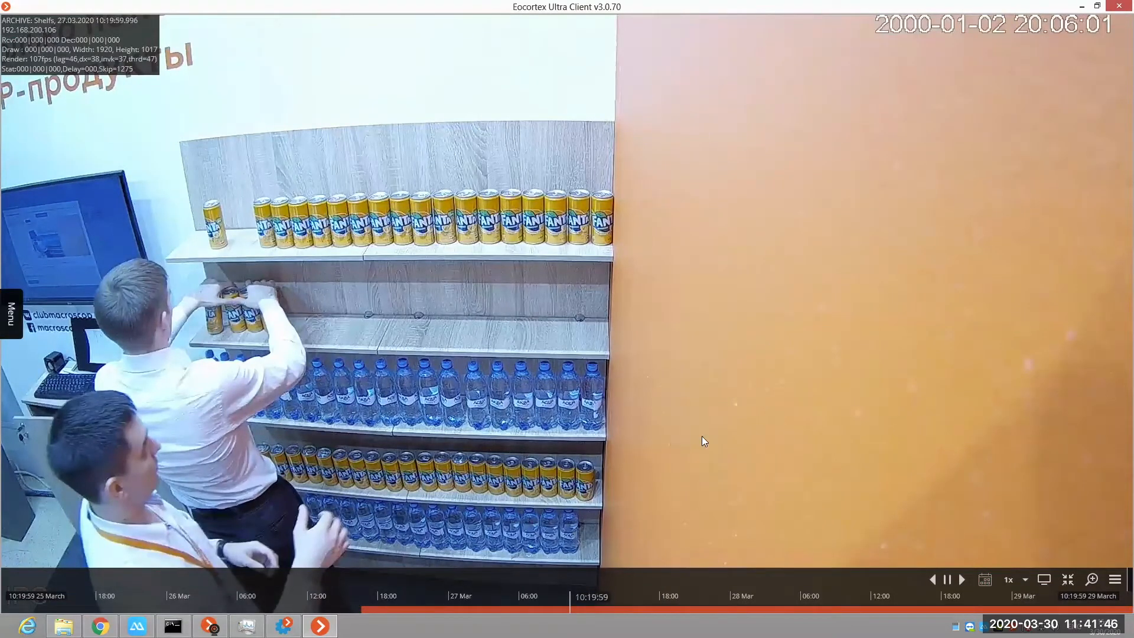
Step: Play the Shelfs archive forward, try 5x speed, and set the playback speed to 2x
{"action": "left_click", "coordinate": [964, 581]}
{"action": "left_click", "coordinate": [1006, 581]}
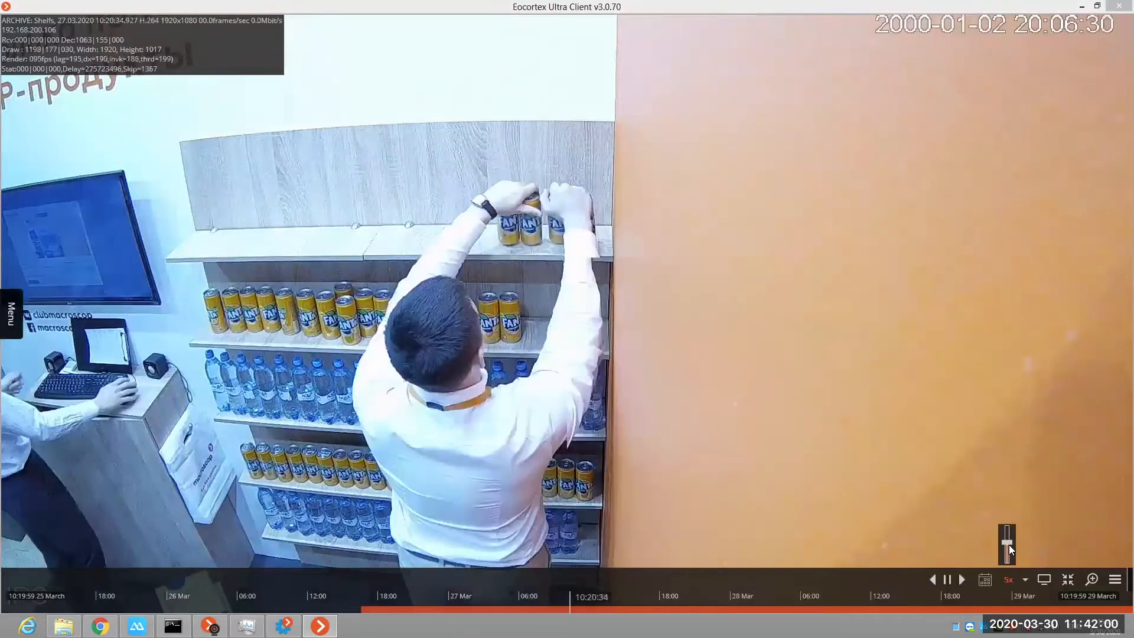
{"action": "left_click_drag", "start_coordinate": [1009, 545], "coordinate": [1010, 547]}
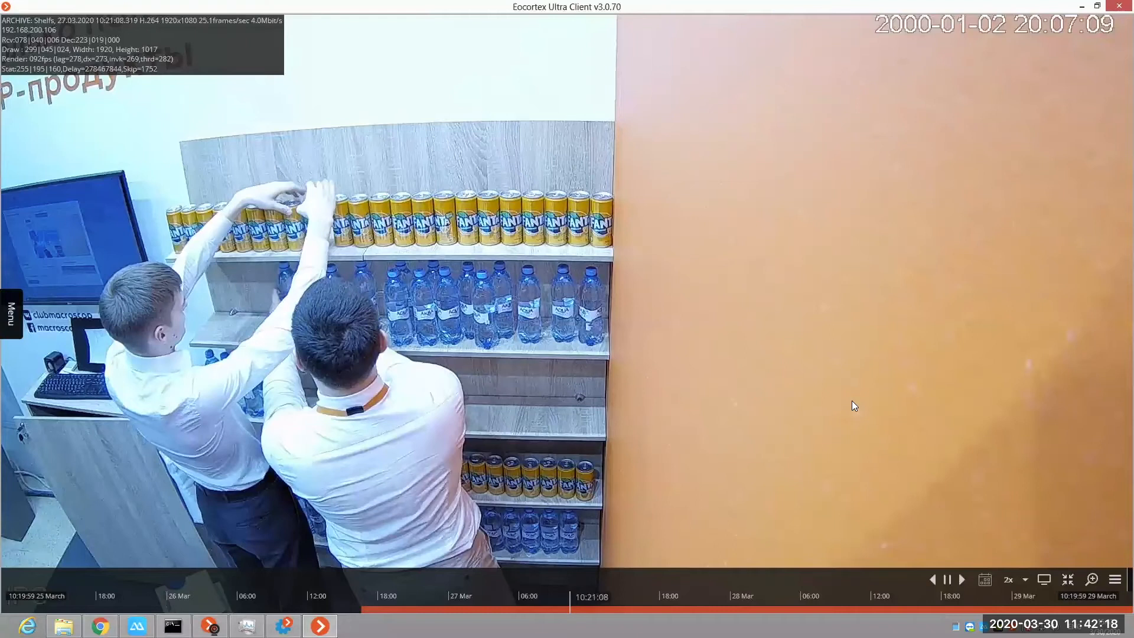
Step: Open the archive export for the Shelfs camera and extend the period's end to 27.03.2020 10:43:37
{"action": "right_click", "coordinate": [682, 357]}
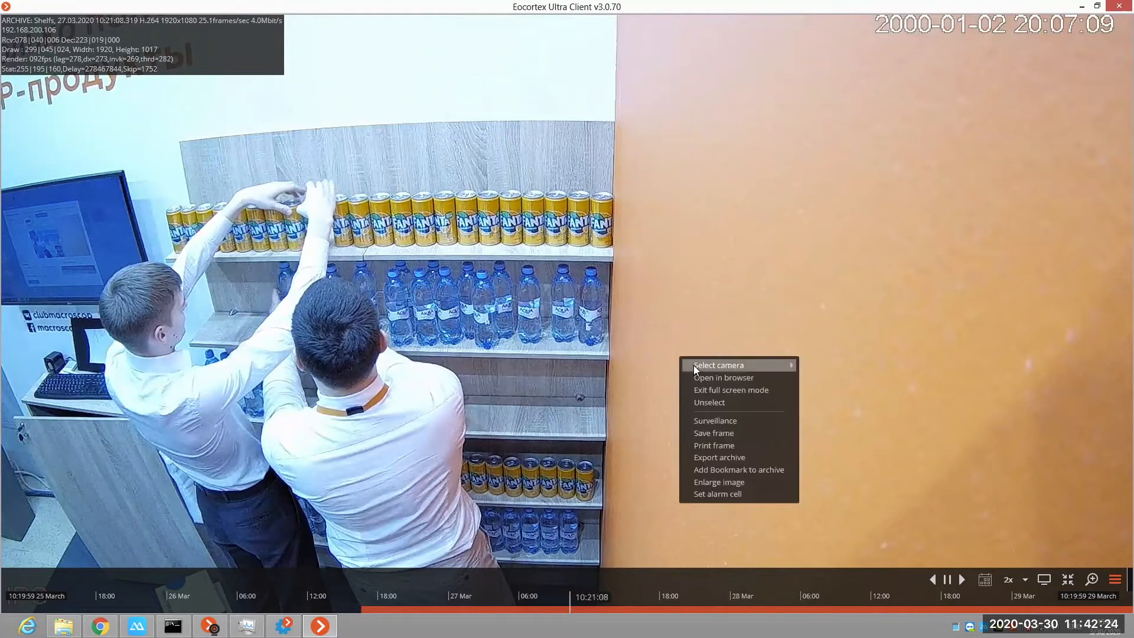
{"action": "mouse_move", "coordinate": [820, 367]}
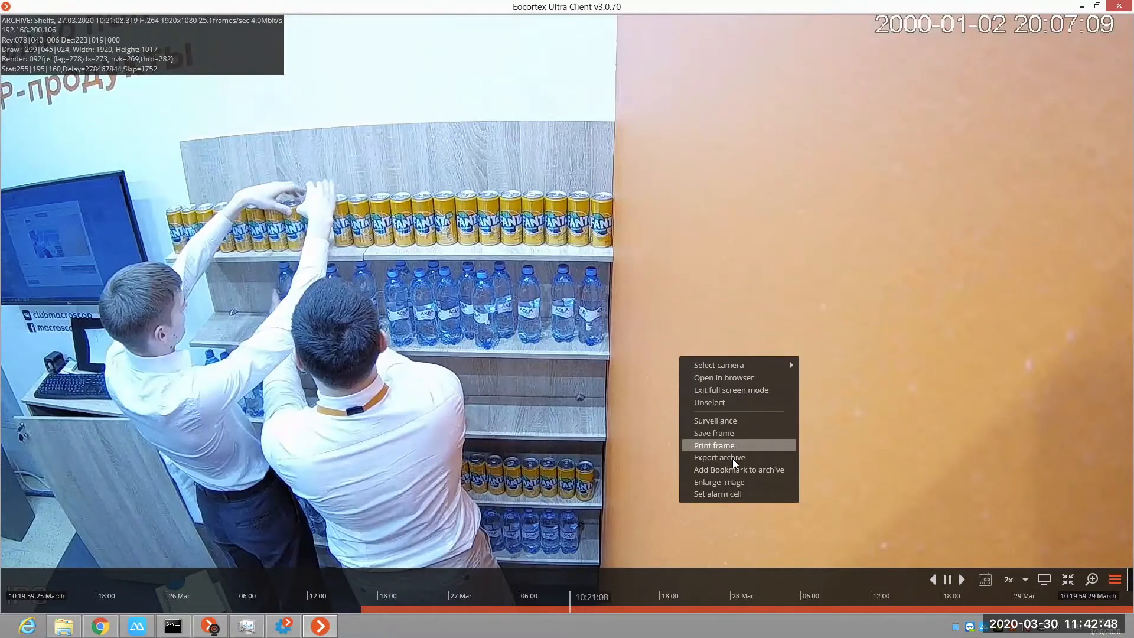
{"action": "left_click", "coordinate": [697, 459]}
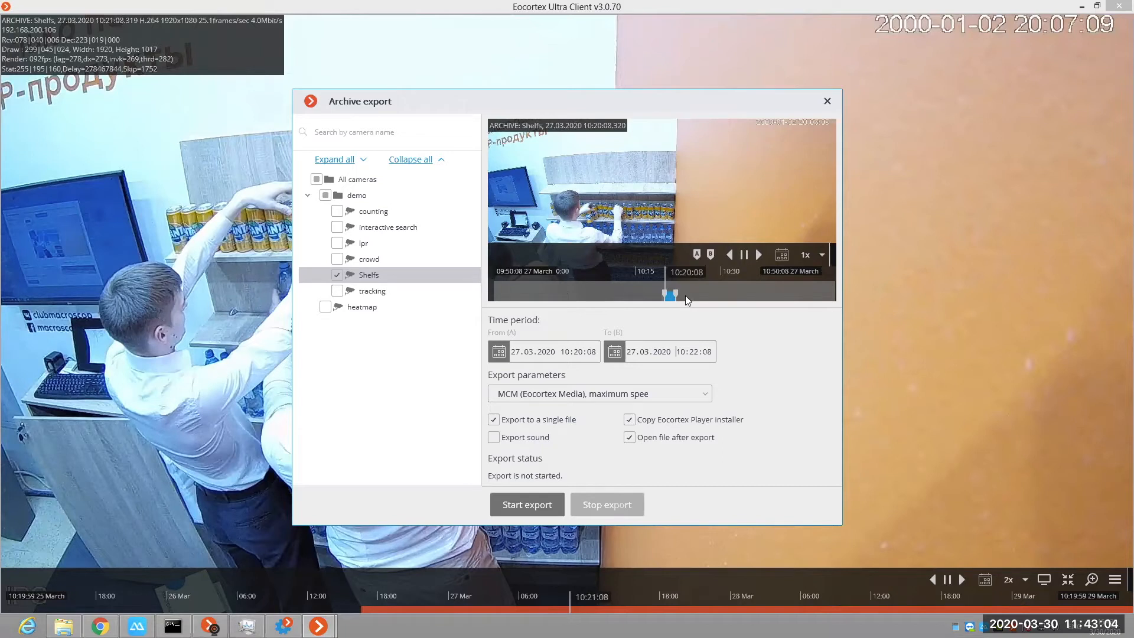
{"action": "left_click_drag", "start_coordinate": [676, 291], "coordinate": [799, 292]}
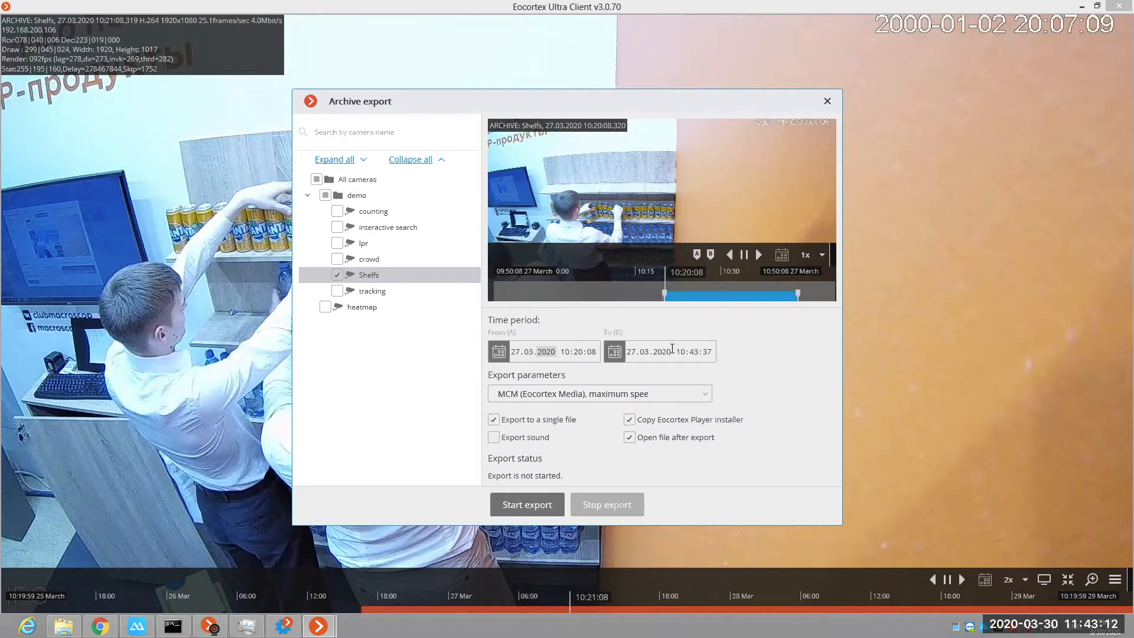
Step: Review the export formats, include the lpr, crowd and tracking cameras, and close the archive export without starting it
{"action": "left_click", "coordinate": [683, 394]}
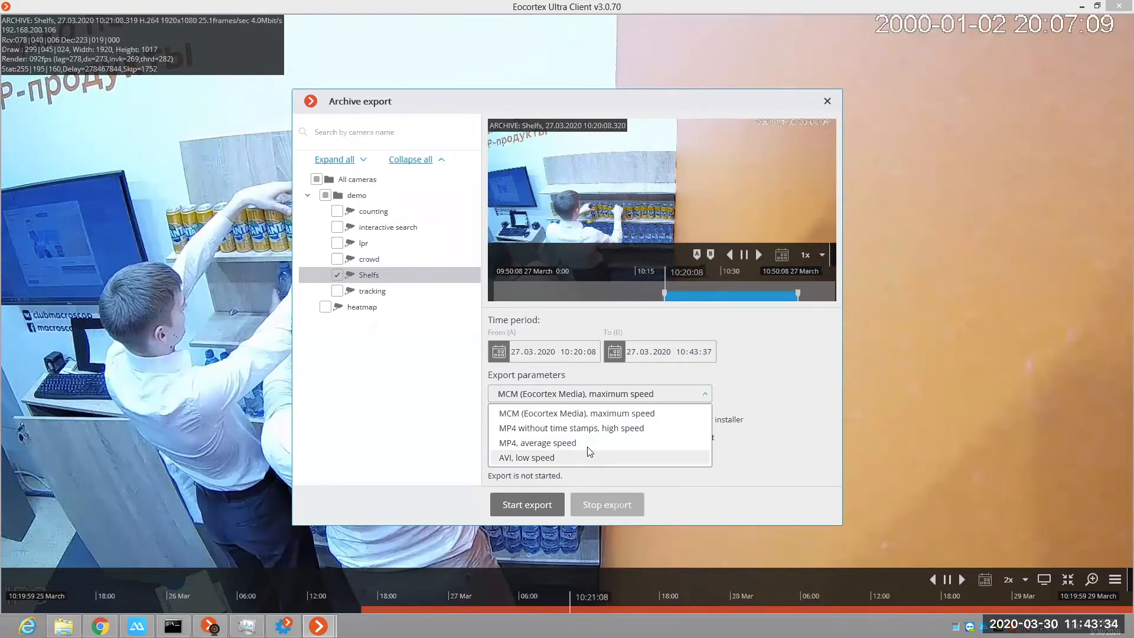
{"action": "left_click", "coordinate": [791, 402]}
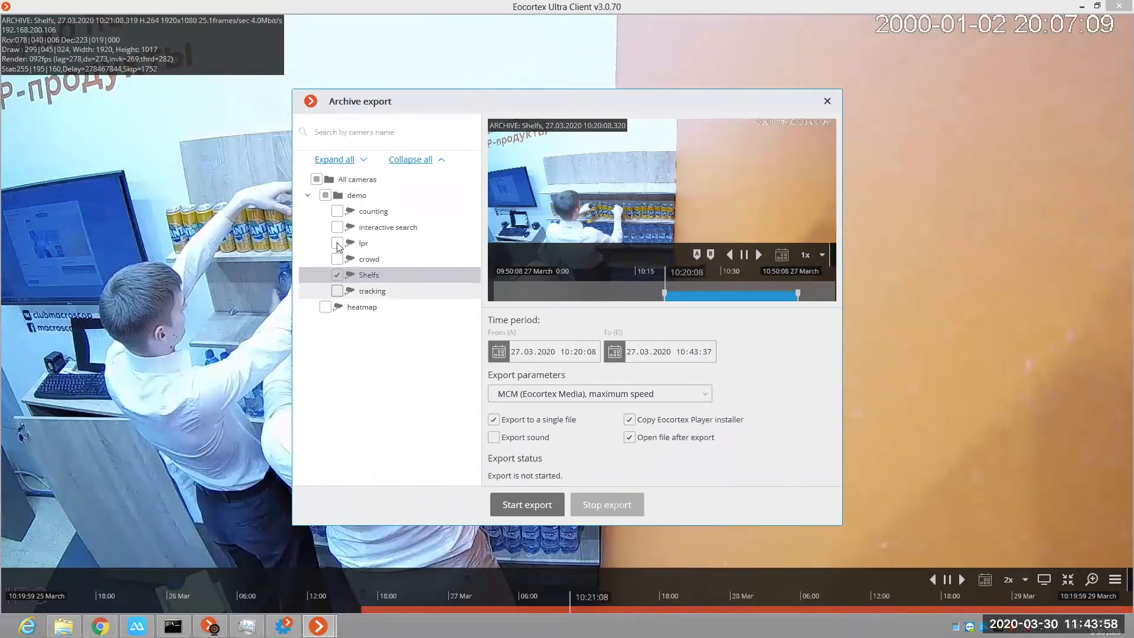
{"action": "left_click", "coordinate": [337, 291]}
{"action": "left_click", "coordinate": [337, 258]}
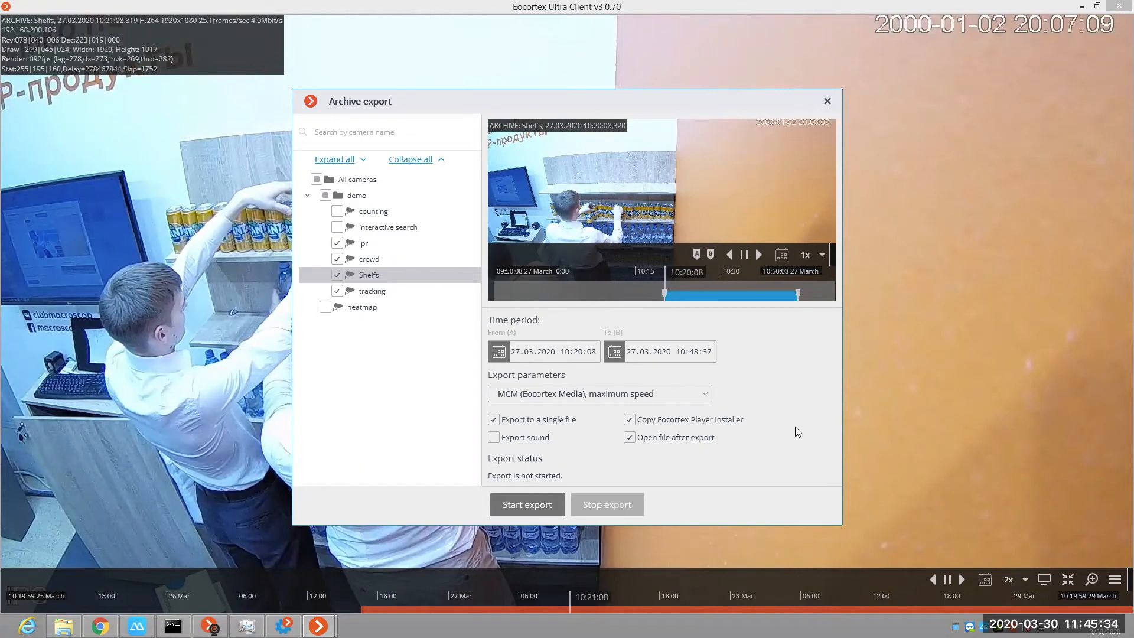
{"action": "left_click", "coordinate": [826, 105]}
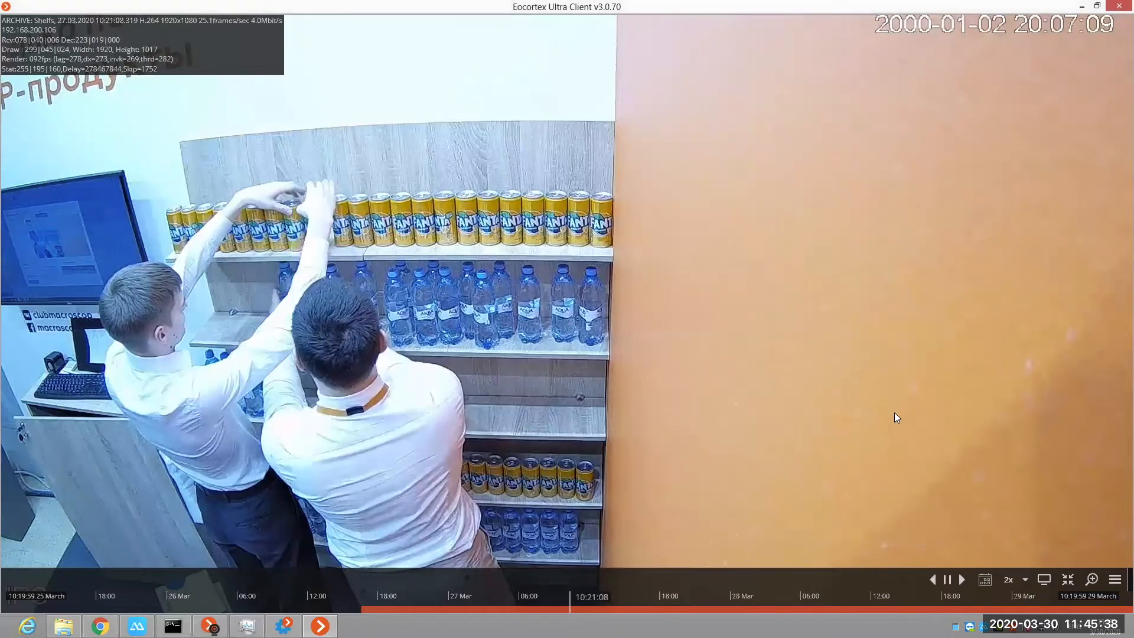
Step: Exit the full-screen display and return the Shelfs camera to live surveillance
{"action": "double_click", "coordinate": [761, 423]}
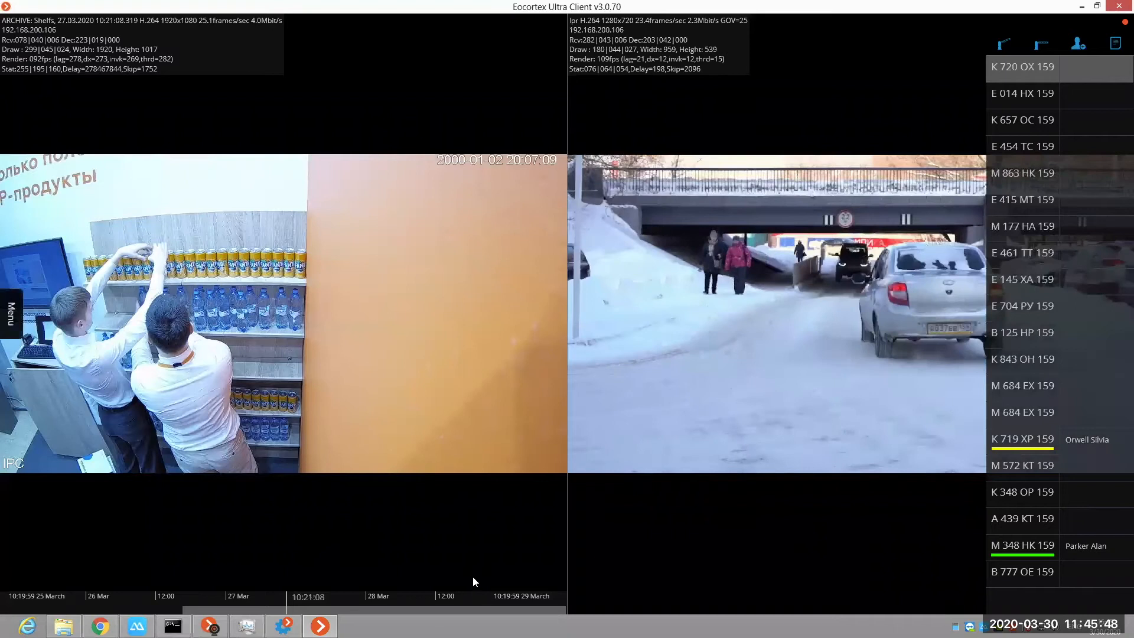
{"action": "left_click", "coordinate": [454, 601]}
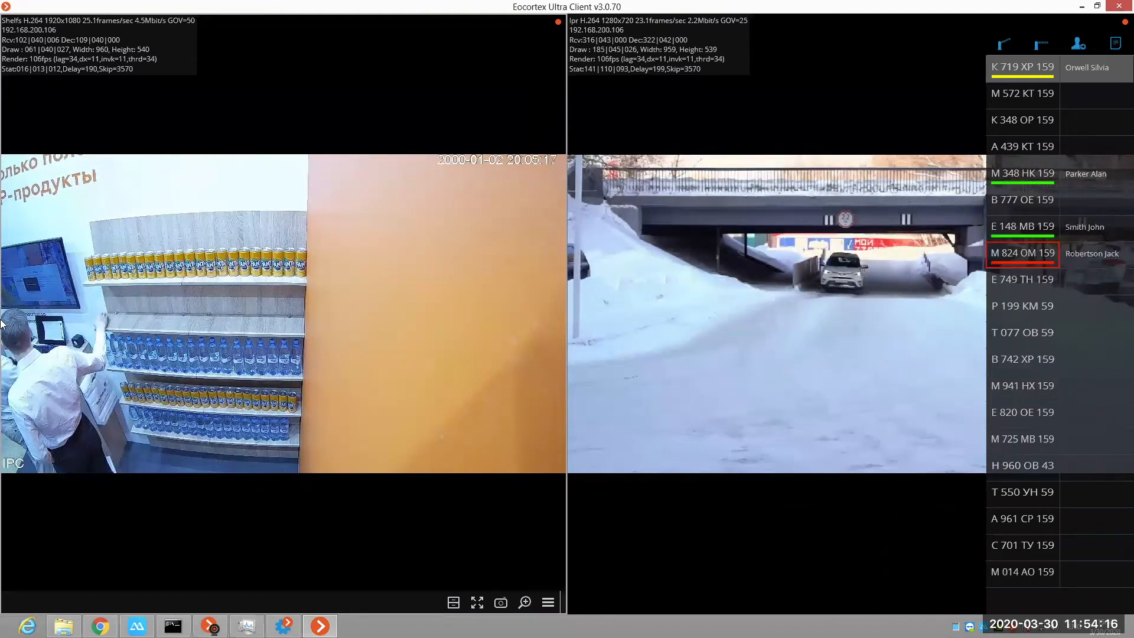
Step: Open the archive section for the displayed cameras and set the four-camera grid
{"action": "mouse_move", "coordinate": [1, 290]}
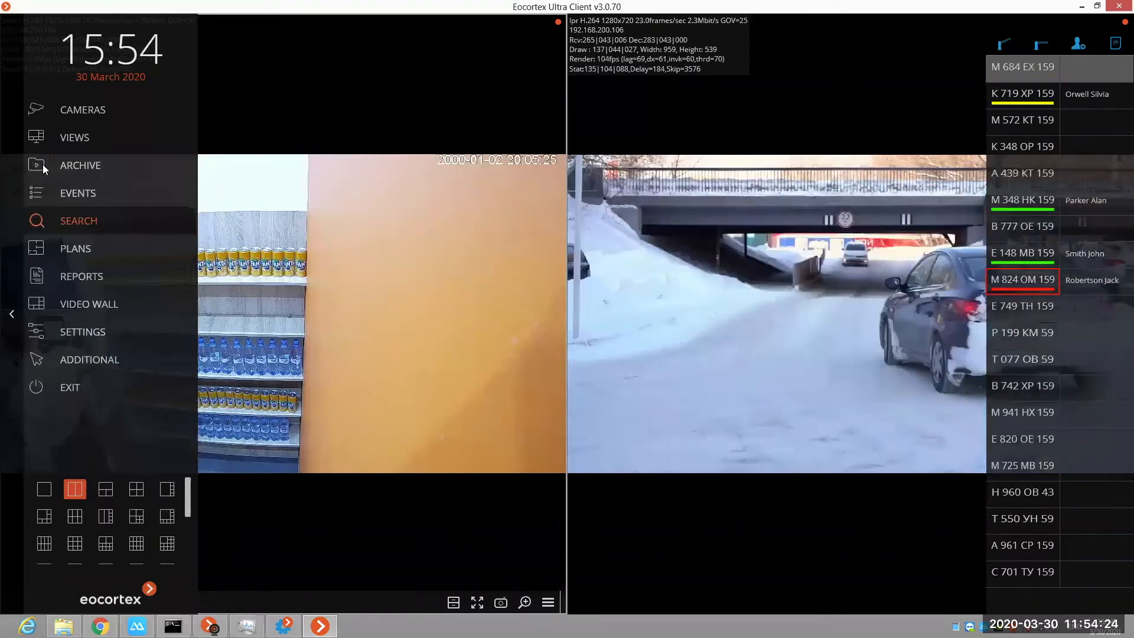
{"action": "left_click", "coordinate": [41, 165]}
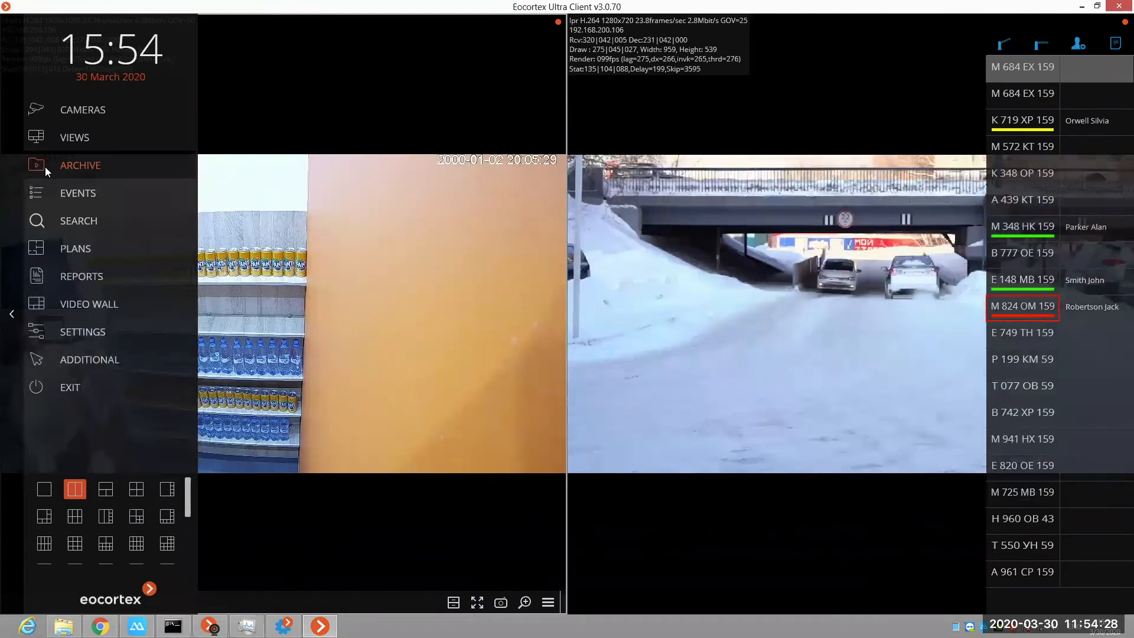
{"action": "left_click", "coordinate": [45, 166]}
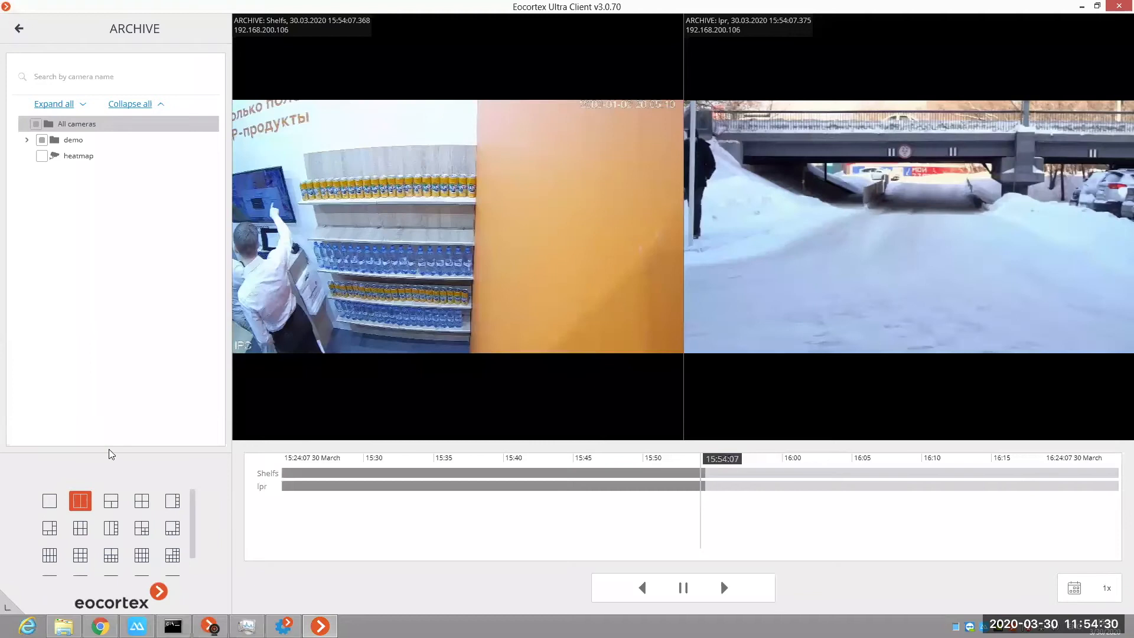
{"action": "left_click", "coordinate": [142, 501]}
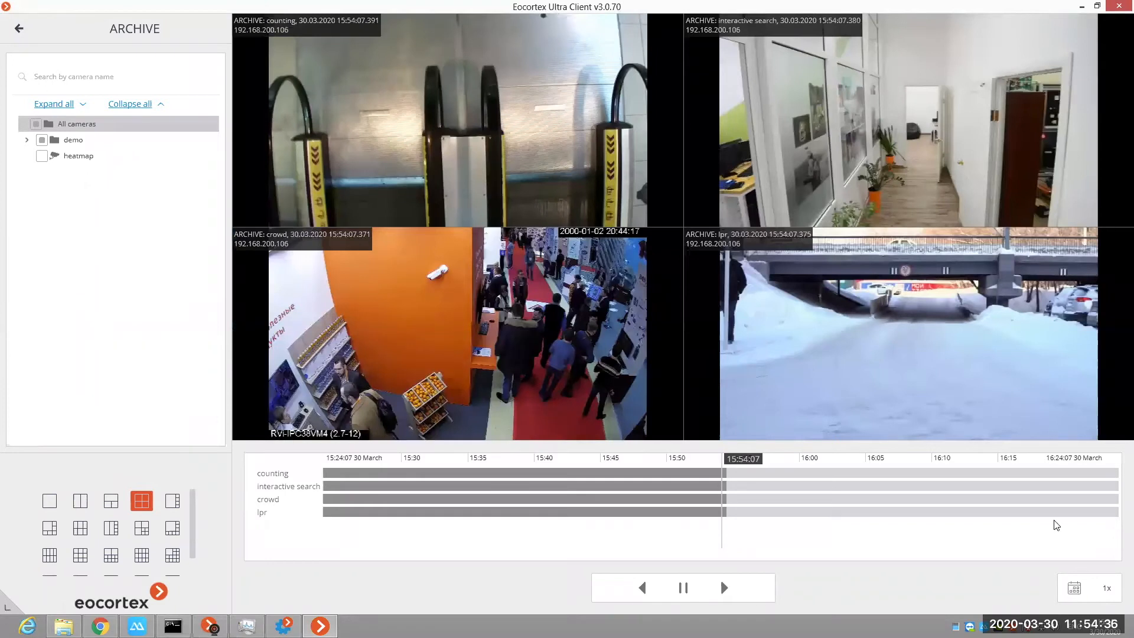
Step: Jump the archive of the four displayed cameras to 26 March 2020 at 15:54:07 and on to 29 March 2020
{"action": "left_click", "coordinate": [1075, 588]}
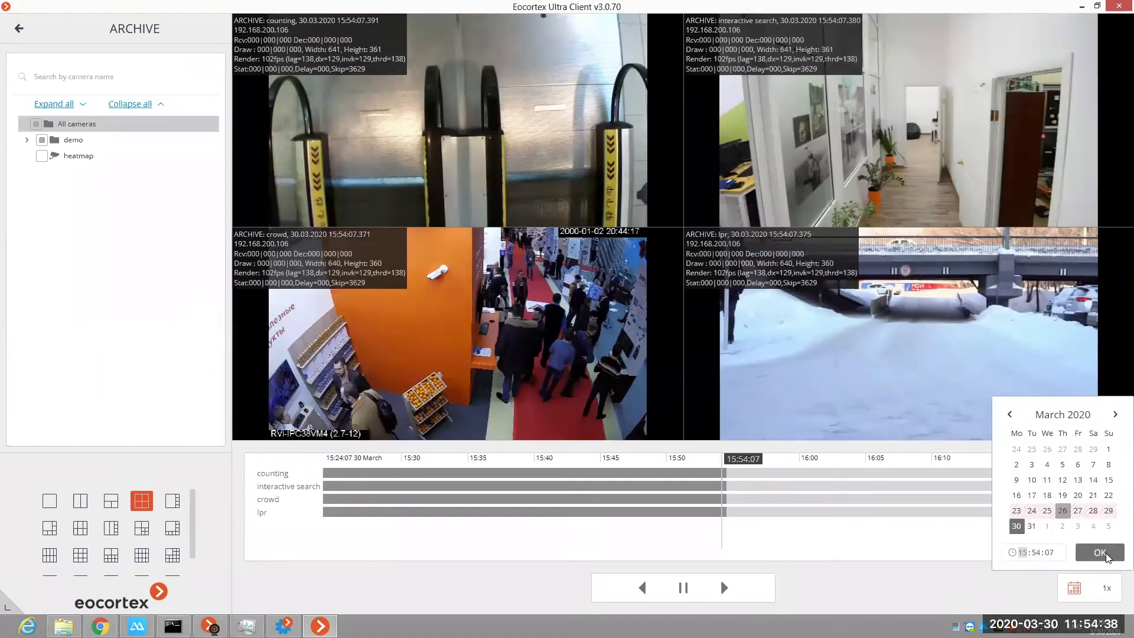
{"action": "left_click", "coordinate": [1103, 555]}
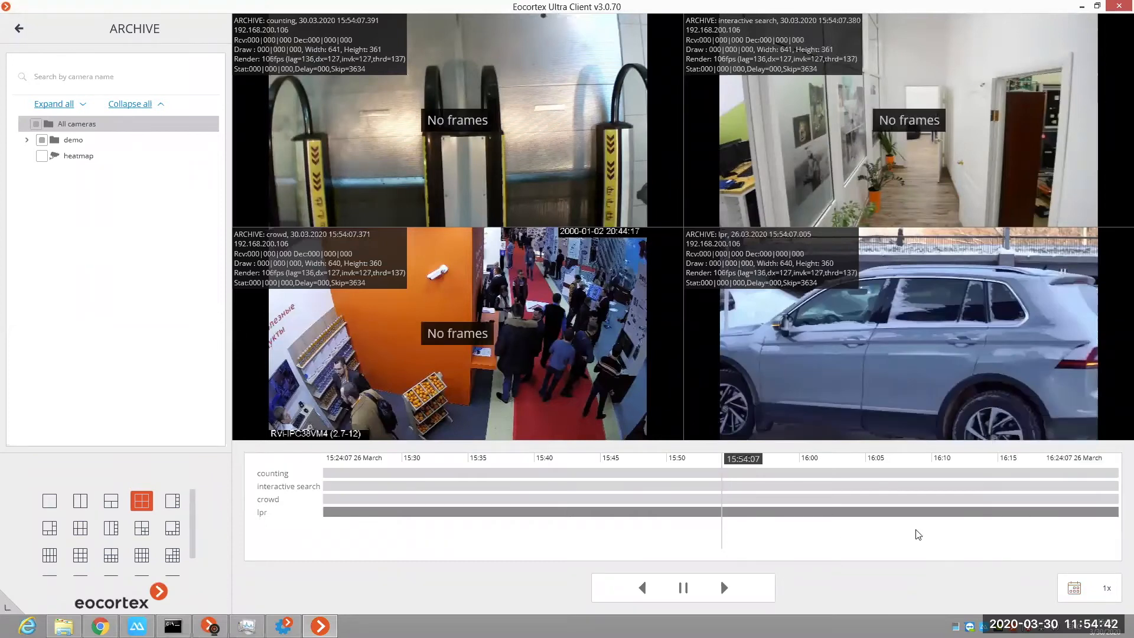
{"action": "left_click", "coordinate": [1070, 589]}
{"action": "left_click", "coordinate": [1109, 510]}
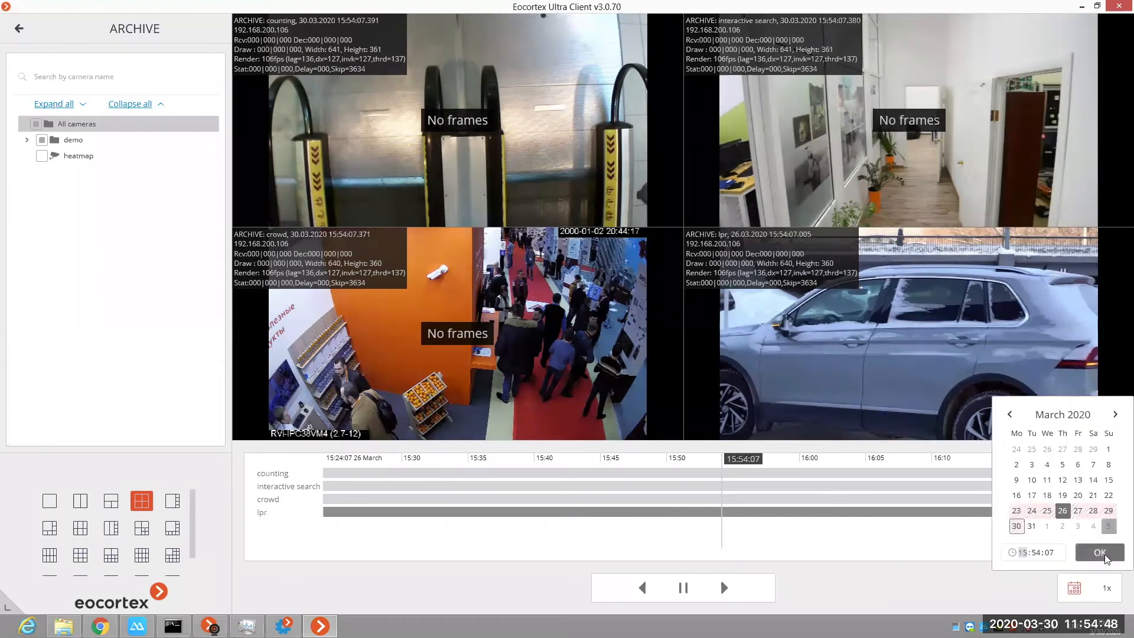
{"action": "left_click", "coordinate": [1100, 553]}
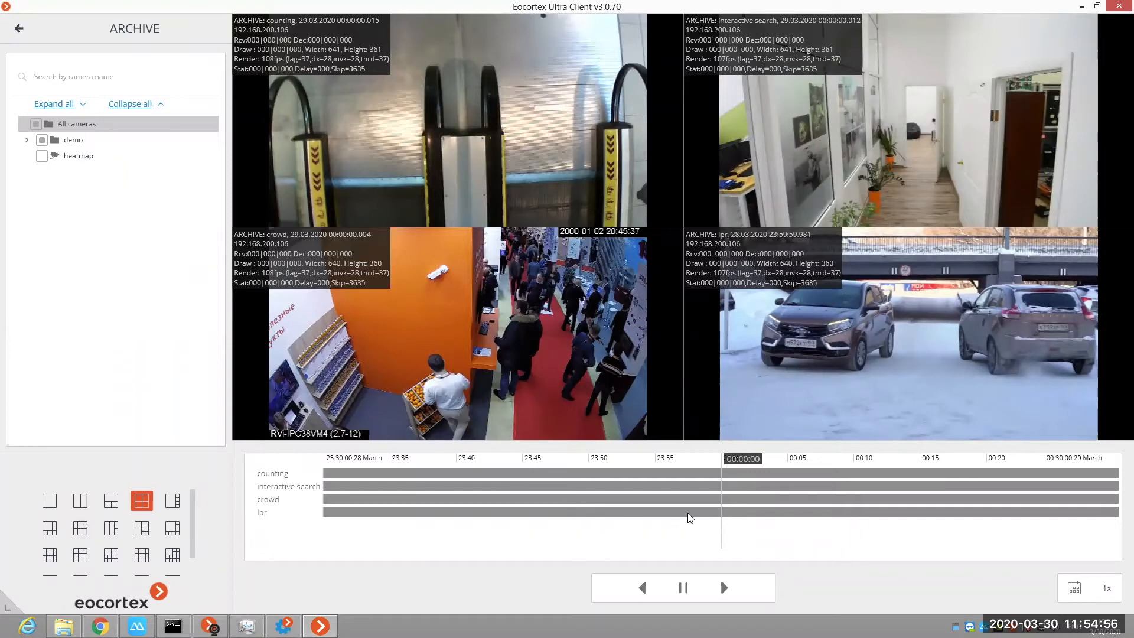
Step: Set the archive playback speed to 2x and play the four cameras' recordings forward
{"action": "left_click", "coordinate": [1107, 591]}
{"action": "left_click", "coordinate": [1112, 552]}
{"action": "left_click", "coordinate": [725, 588]}
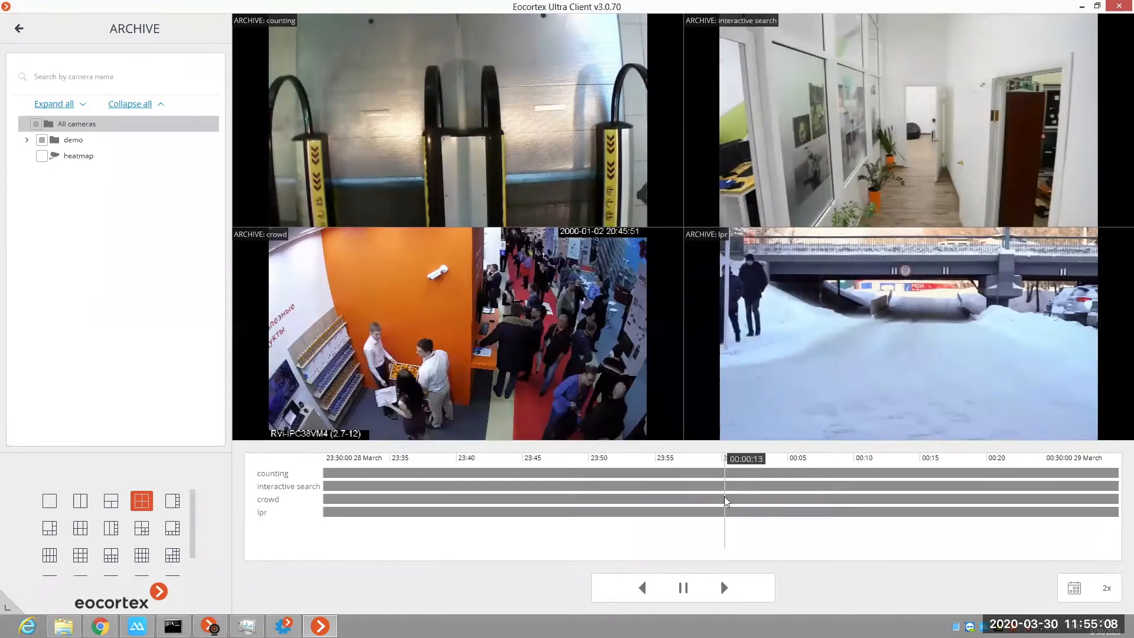
Step: Open the form for adding an archive bookmark to the lpr camera's recording
{"action": "right_click", "coordinate": [794, 313]}
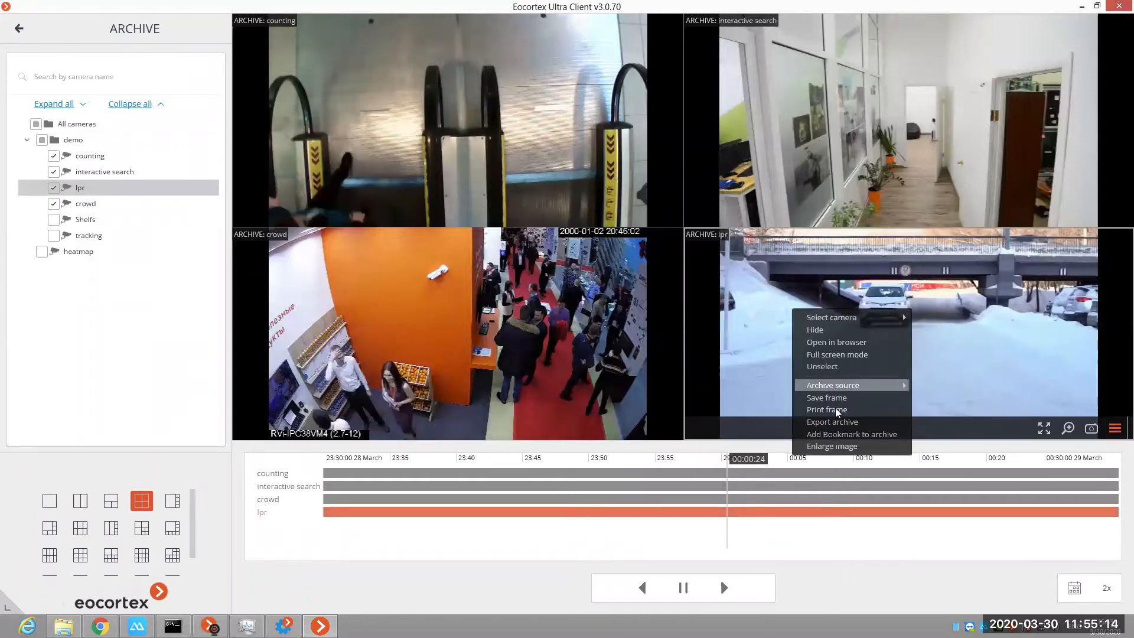
{"action": "left_click", "coordinate": [830, 445]}
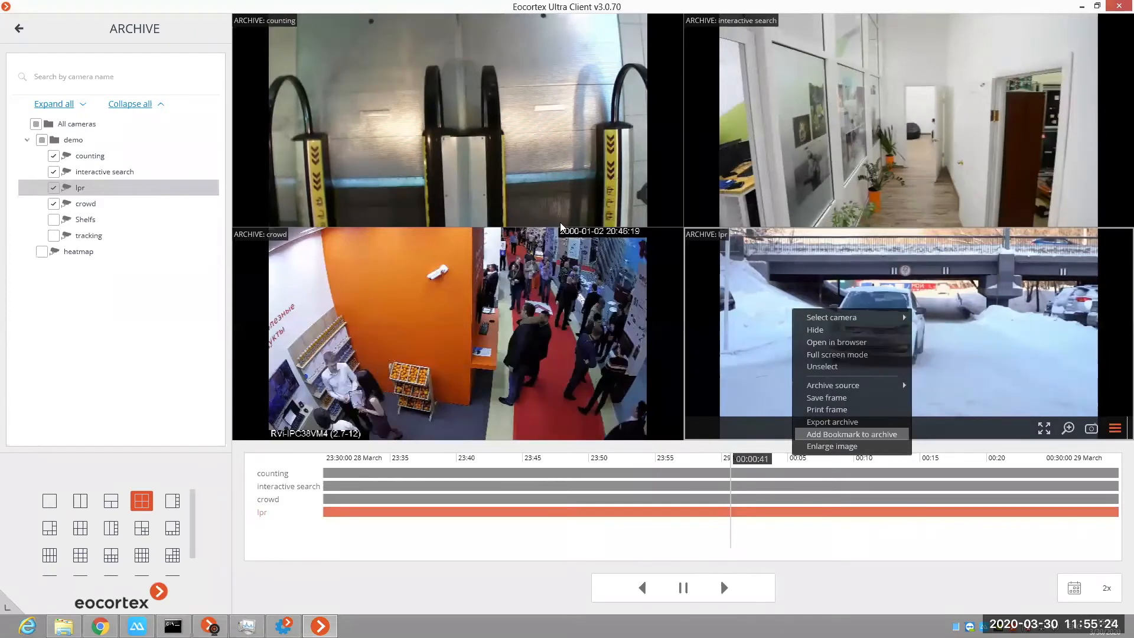
{"action": "key", "text": "Return"}
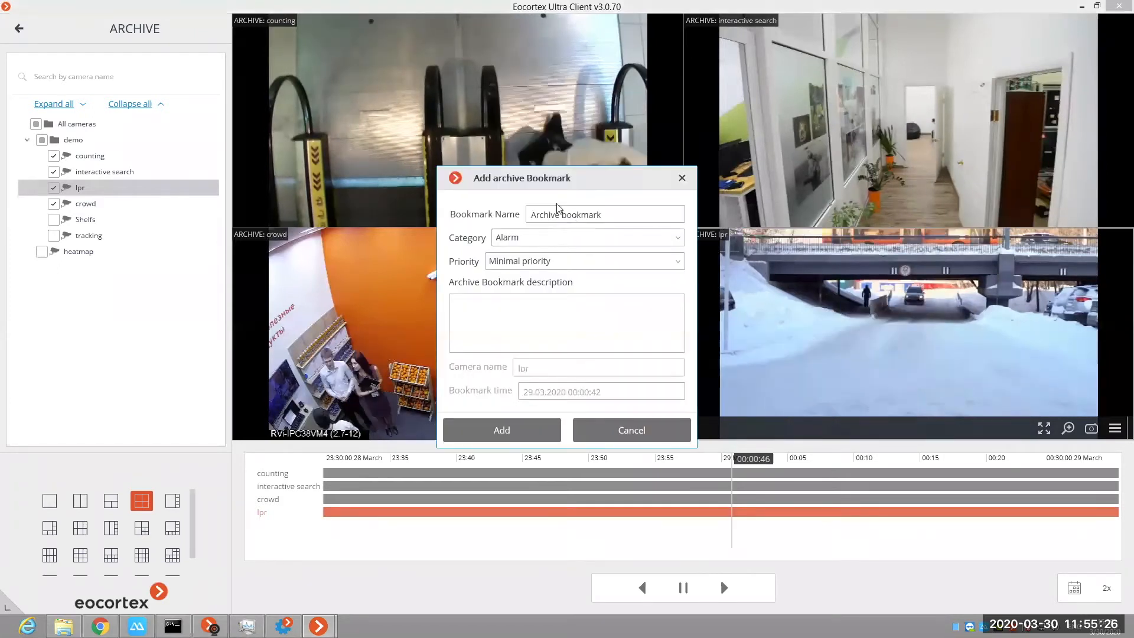
Step: Review the bookmark's category, priority and description options, keeping Alarm and Minimal priority, and close the form without adding the bookmark
{"action": "left_click", "coordinate": [548, 240]}
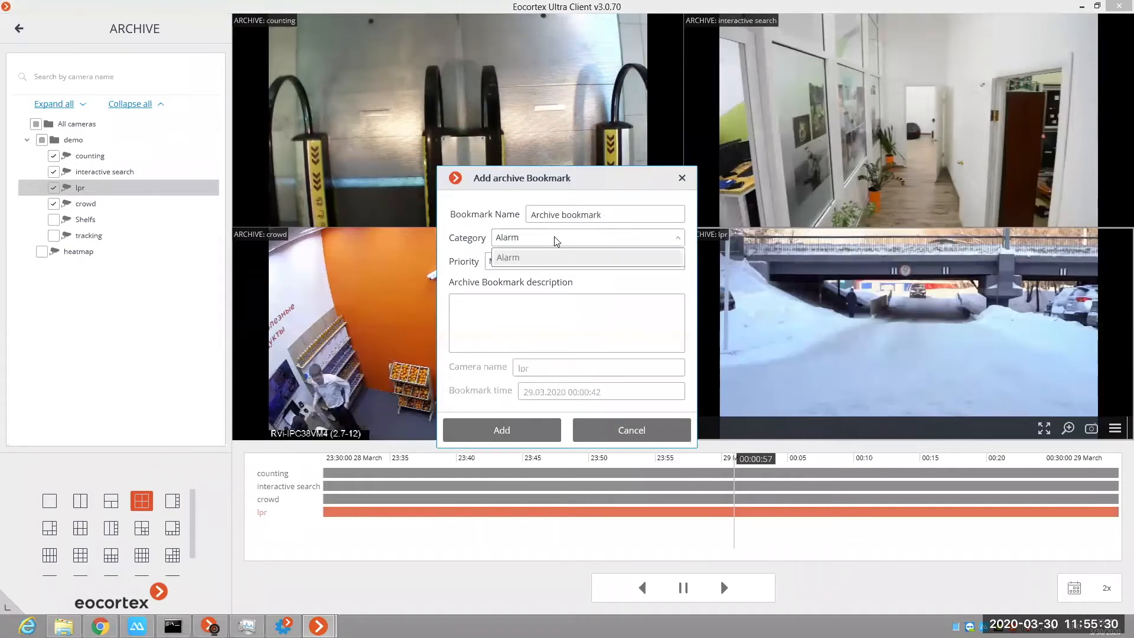
{"action": "left_click", "coordinate": [587, 264]}
{"action": "left_click", "coordinate": [589, 267]}
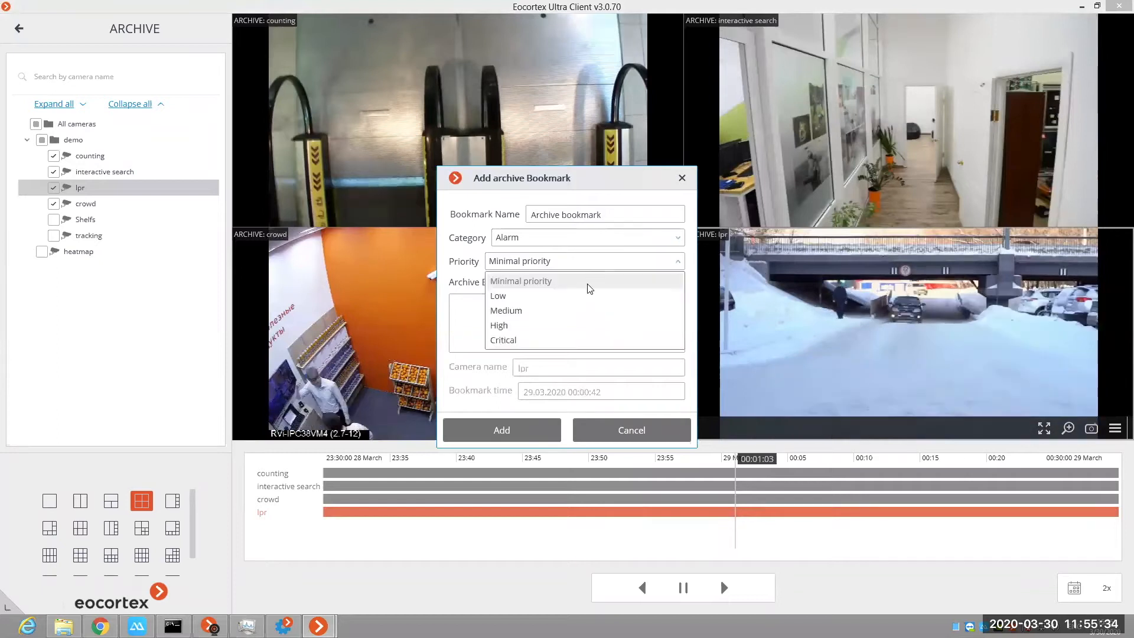
{"action": "left_click", "coordinate": [587, 285]}
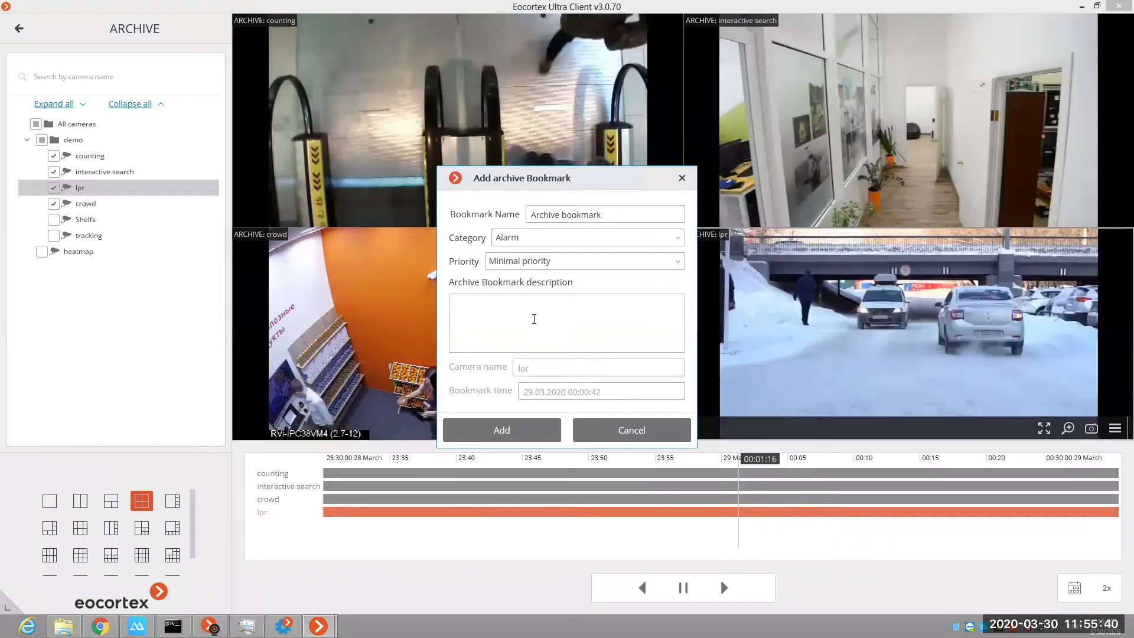
{"action": "left_click", "coordinate": [534, 316]}
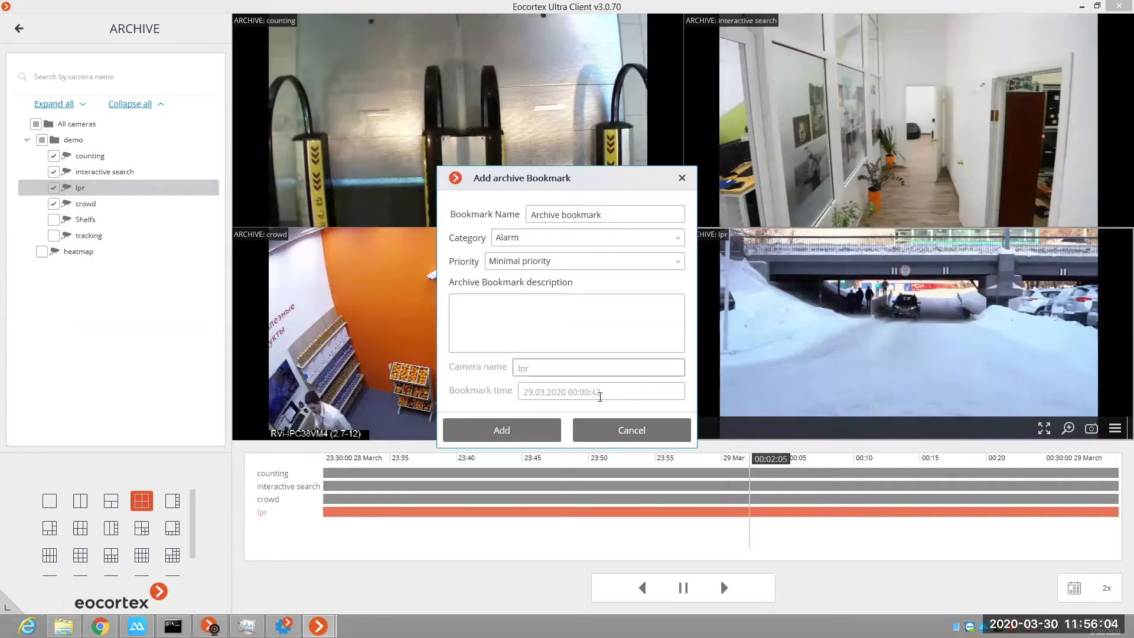
{"action": "left_click", "coordinate": [630, 433]}
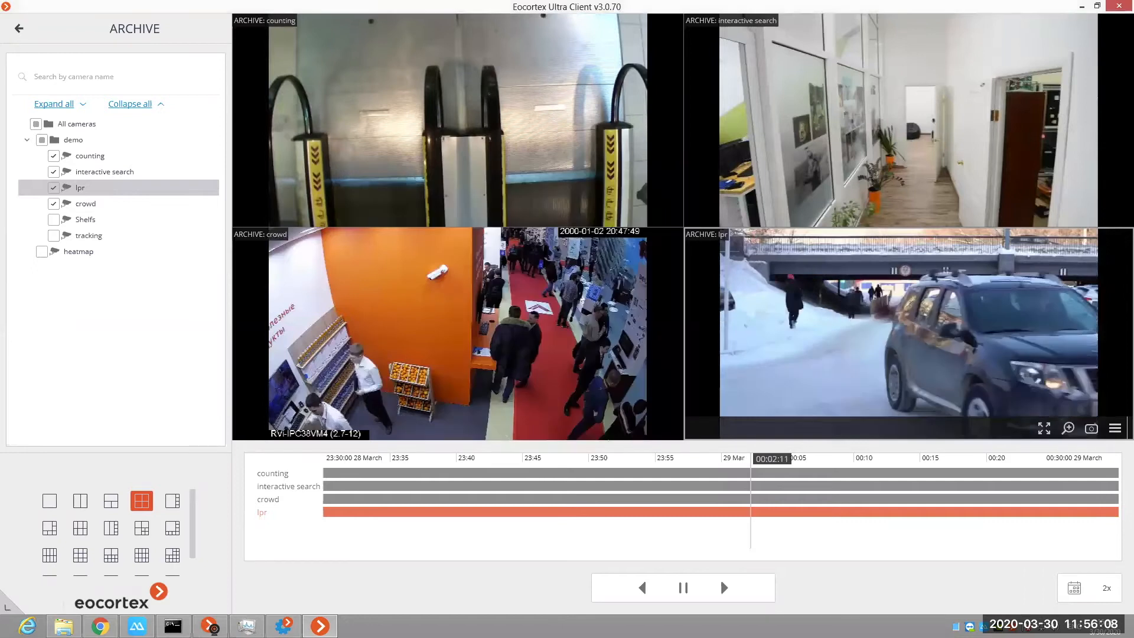
Step: Leave the archive section and open the events section in real-time mode
{"action": "left_click", "coordinate": [21, 29]}
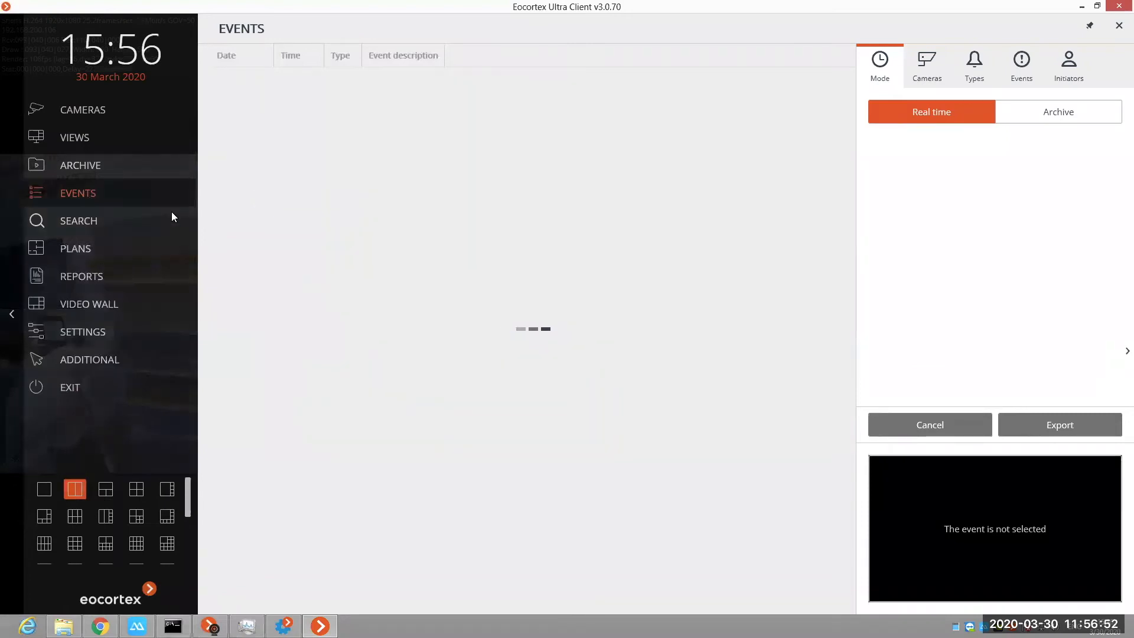
{"action": "left_click", "coordinate": [171, 213]}
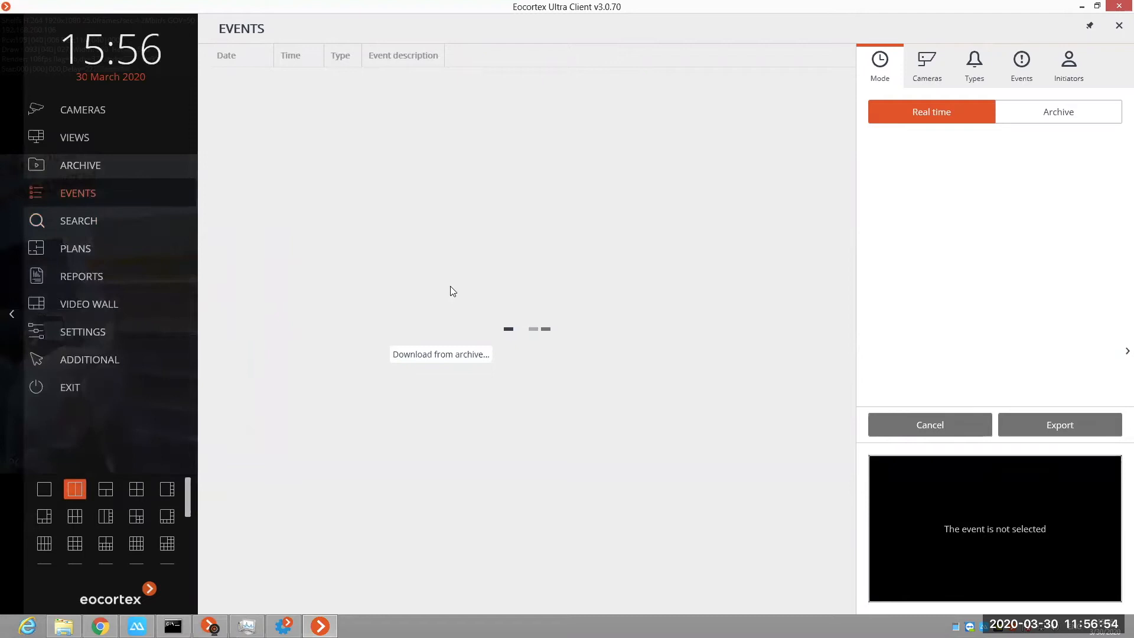
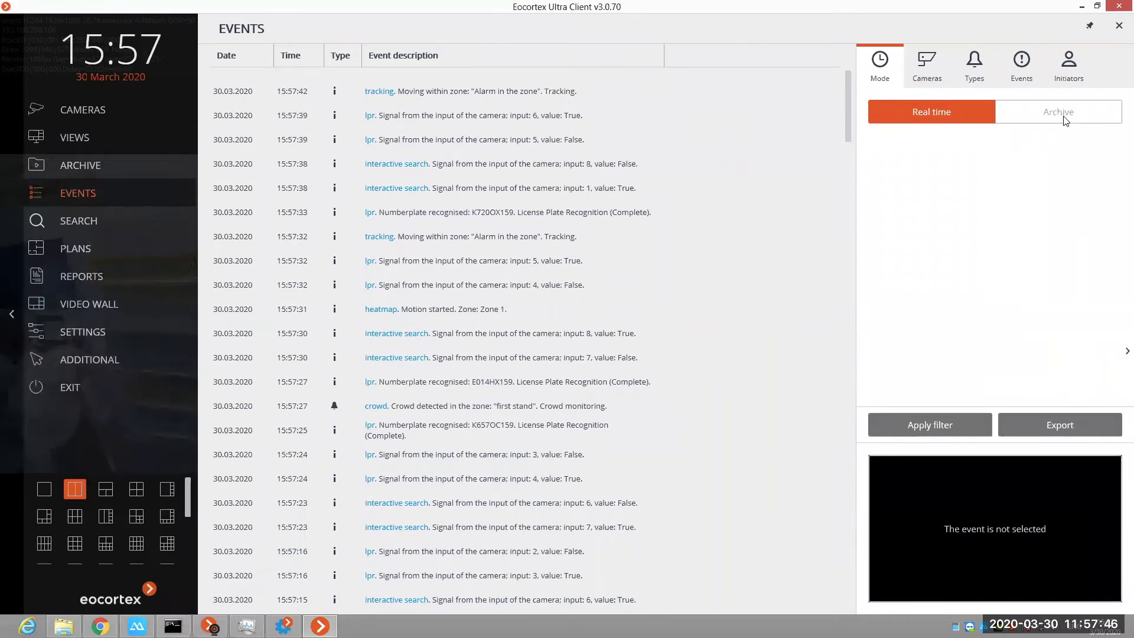
Step: Switch the events filter to archive mode and limit its cameras to crowd, Shelfs and tracking in the demo group
{"action": "left_click", "coordinate": [1065, 118]}
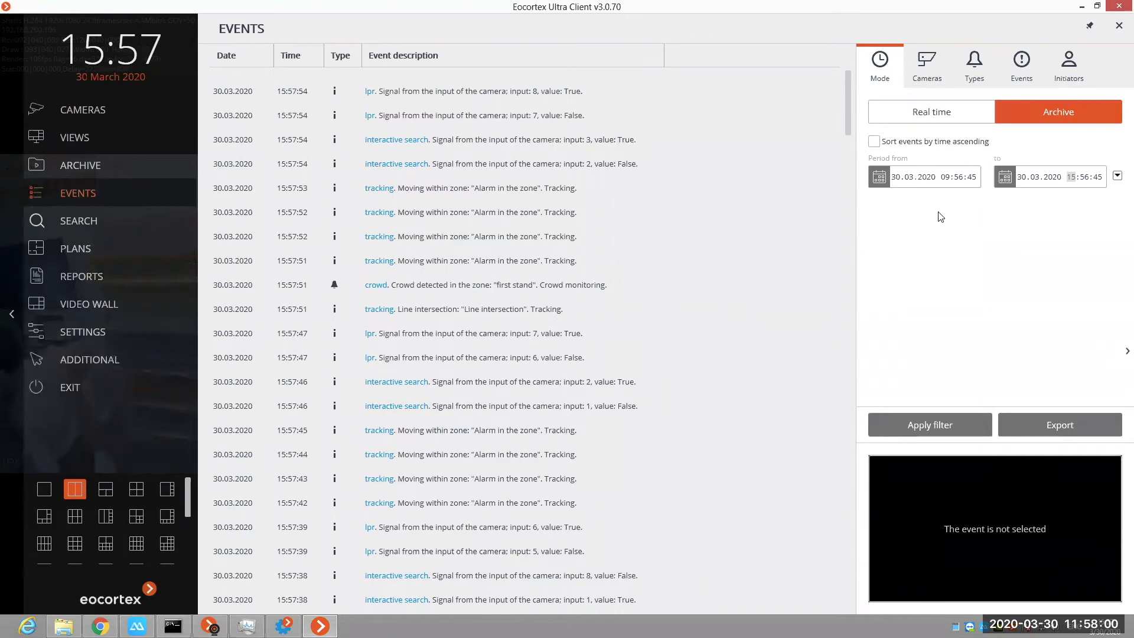
{"action": "left_click", "coordinate": [925, 83]}
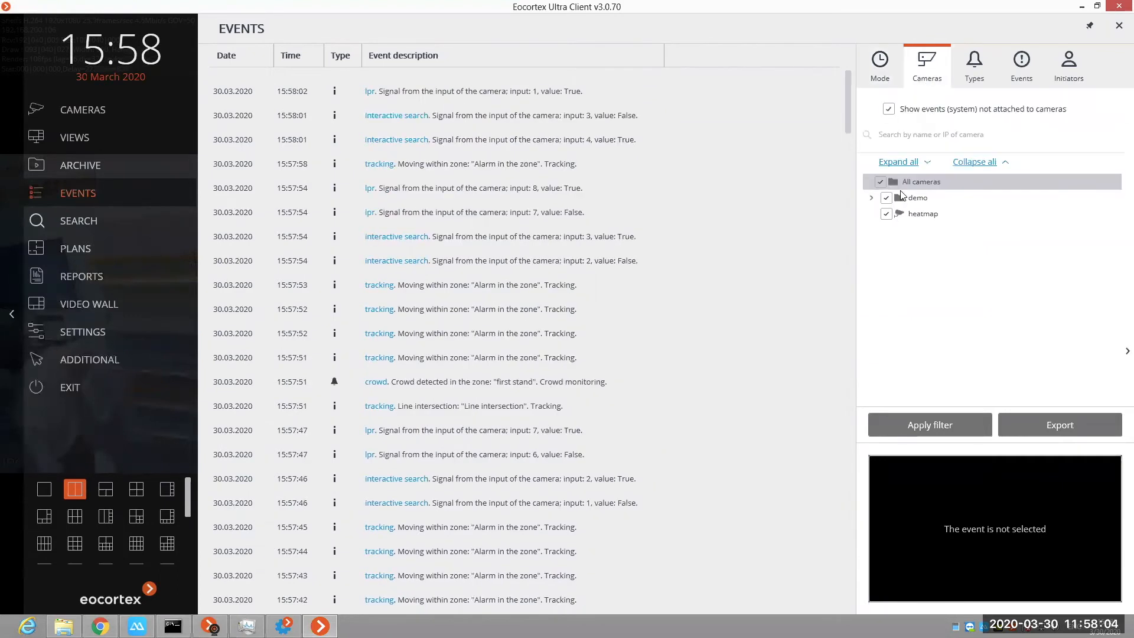
{"action": "left_click", "coordinate": [902, 197]}
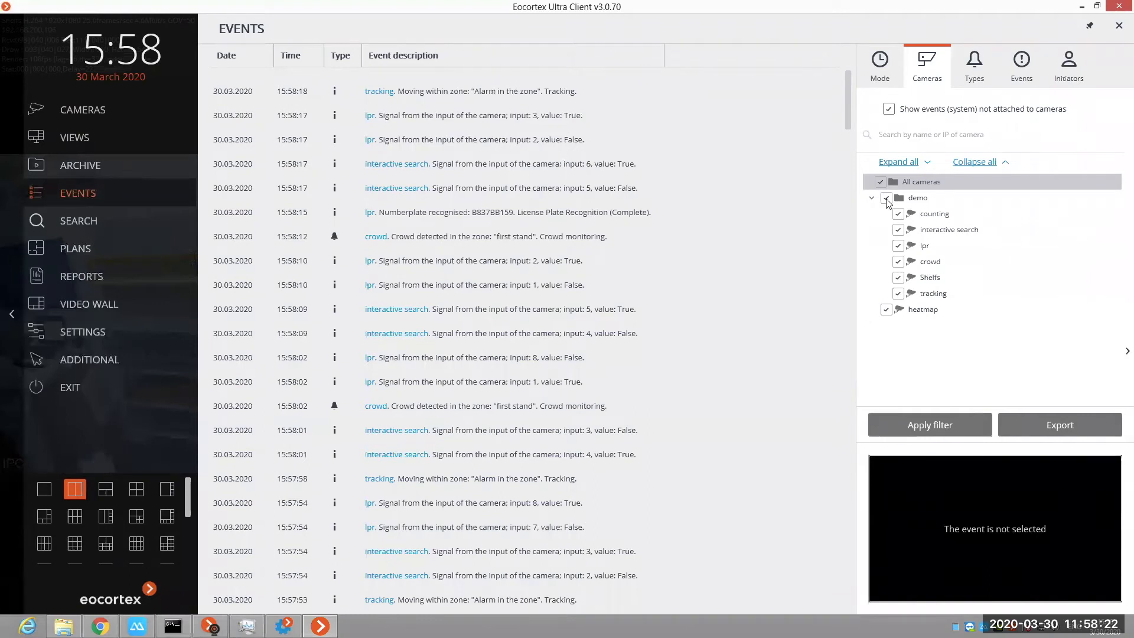
{"action": "left_click", "coordinate": [898, 264]}
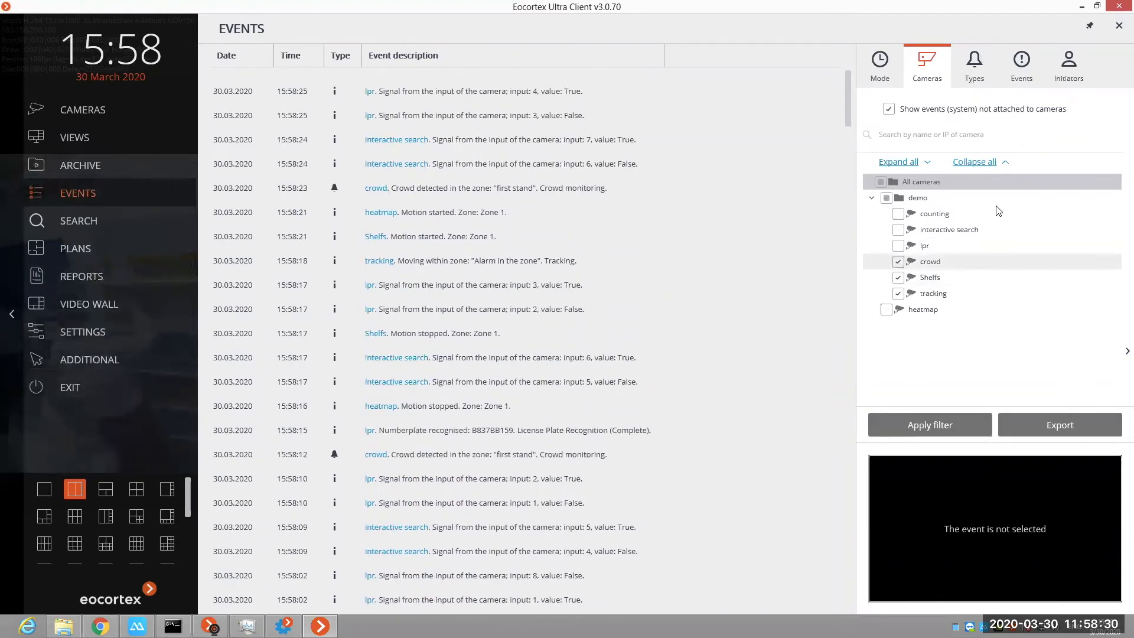
Step: Review the filter options for event types, events and initiators, keeping all of them selected
{"action": "left_click", "coordinate": [974, 65]}
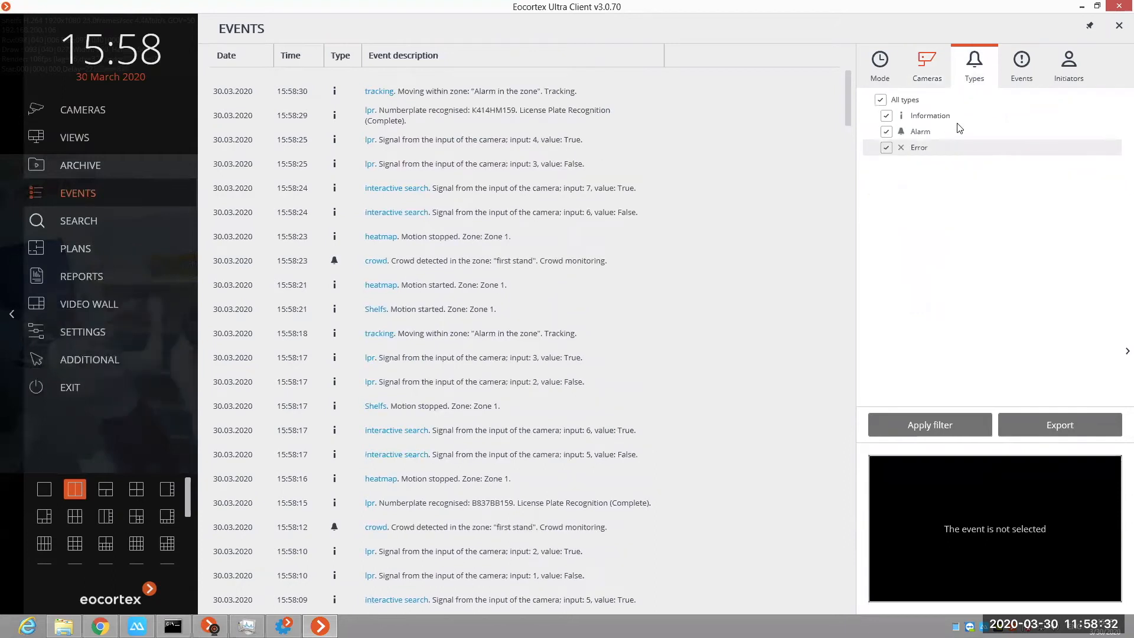
{"action": "left_click", "coordinate": [1025, 66]}
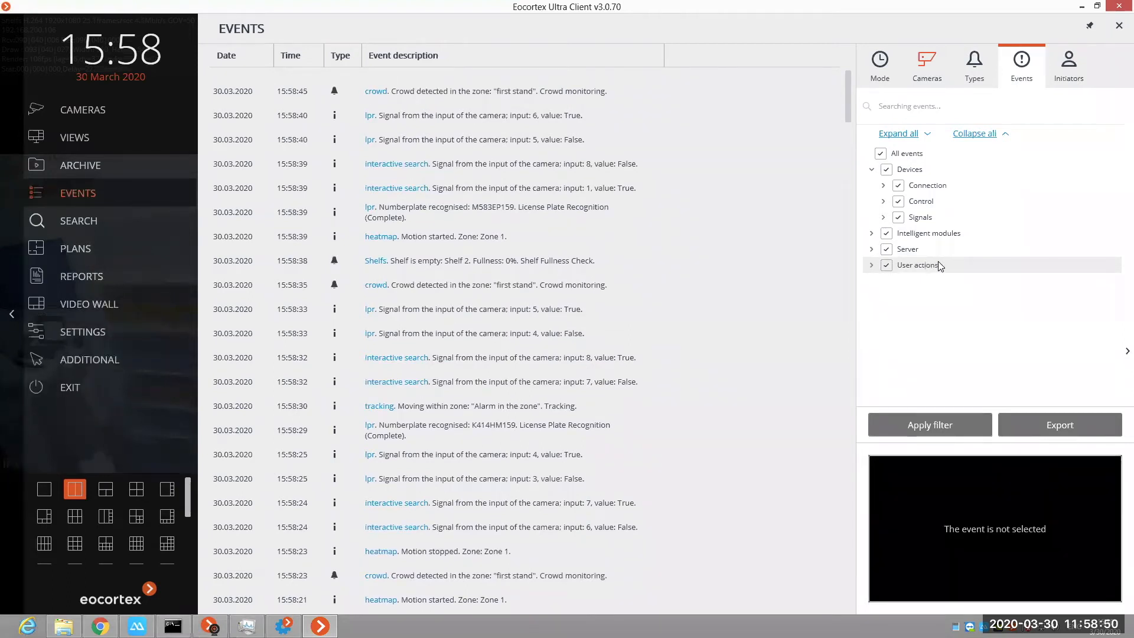
{"action": "left_click", "coordinate": [1089, 58]}
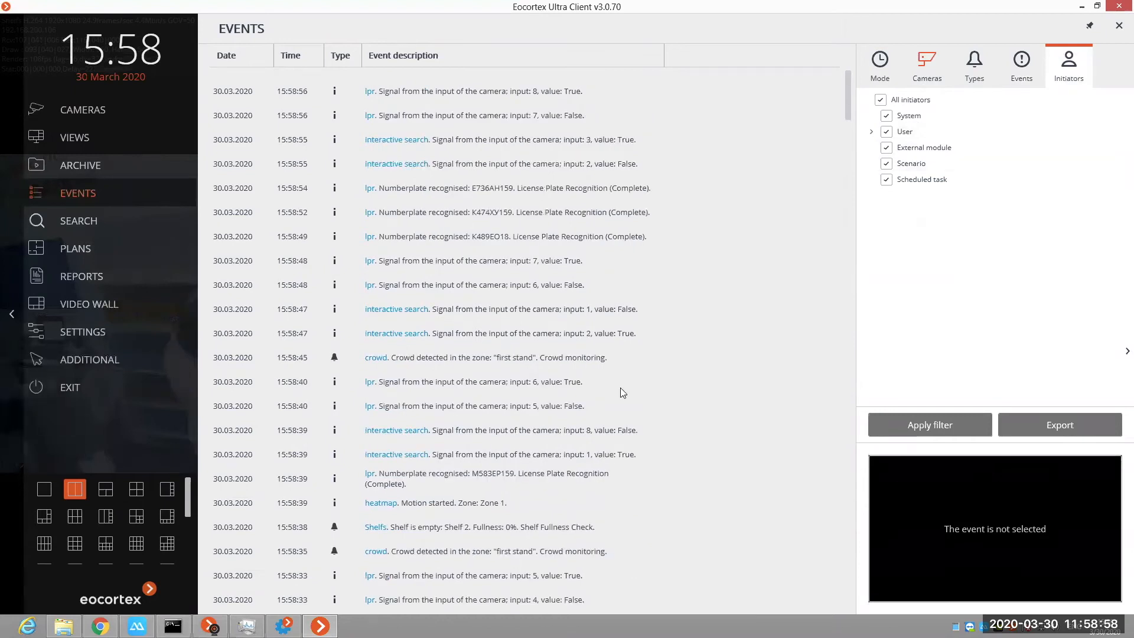
{"action": "left_click", "coordinate": [950, 424]}
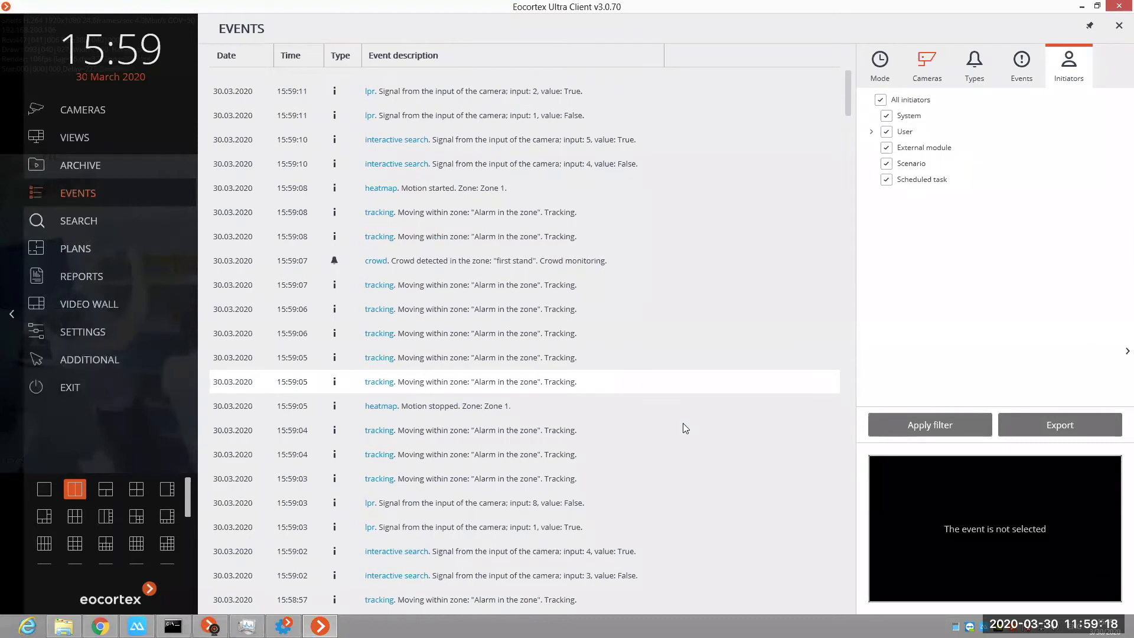
Step: Select the lpr camera's numberplate recognition event of 15:58:29, view its archive recording enlarged and shrink it back
{"action": "scroll", "coordinate": [683, 427], "scroll_direction": "down", "scroll_amount": 10}
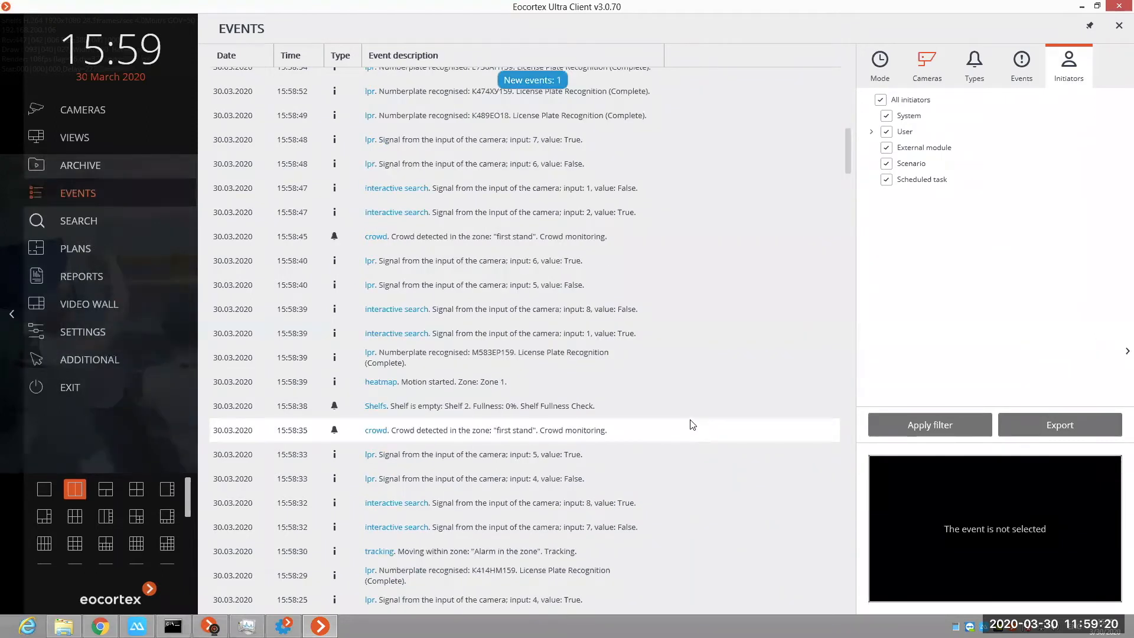
{"action": "scroll", "coordinate": [577, 444], "scroll_direction": "down", "scroll_amount": 1}
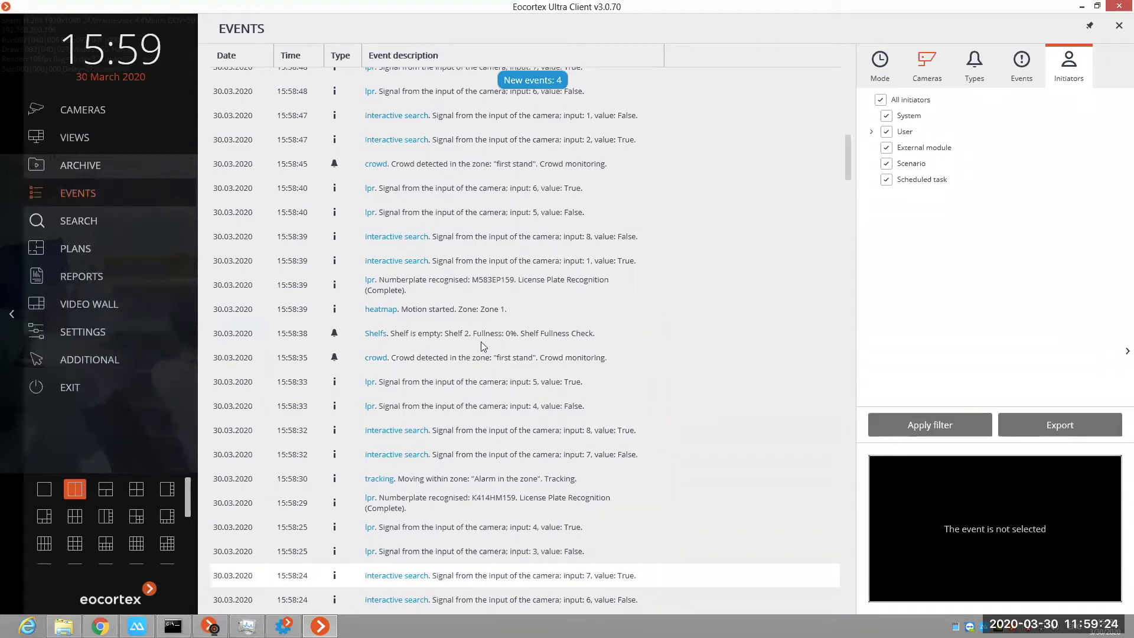
{"action": "left_click", "coordinate": [589, 506]}
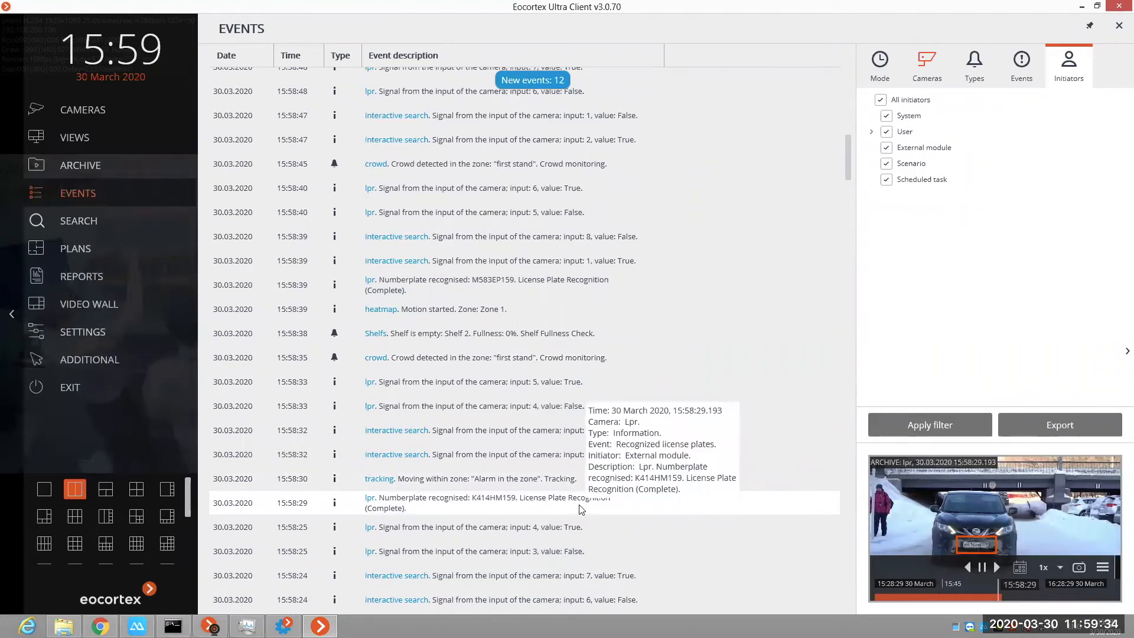
{"action": "double_click", "coordinate": [987, 510]}
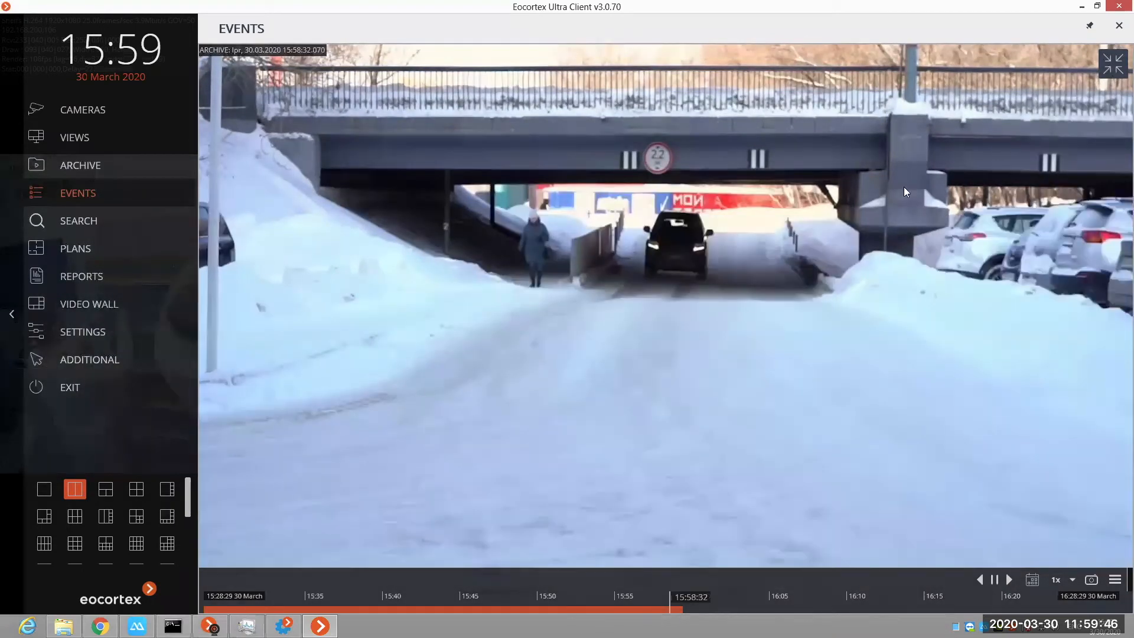
{"action": "double_click", "coordinate": [795, 363]}
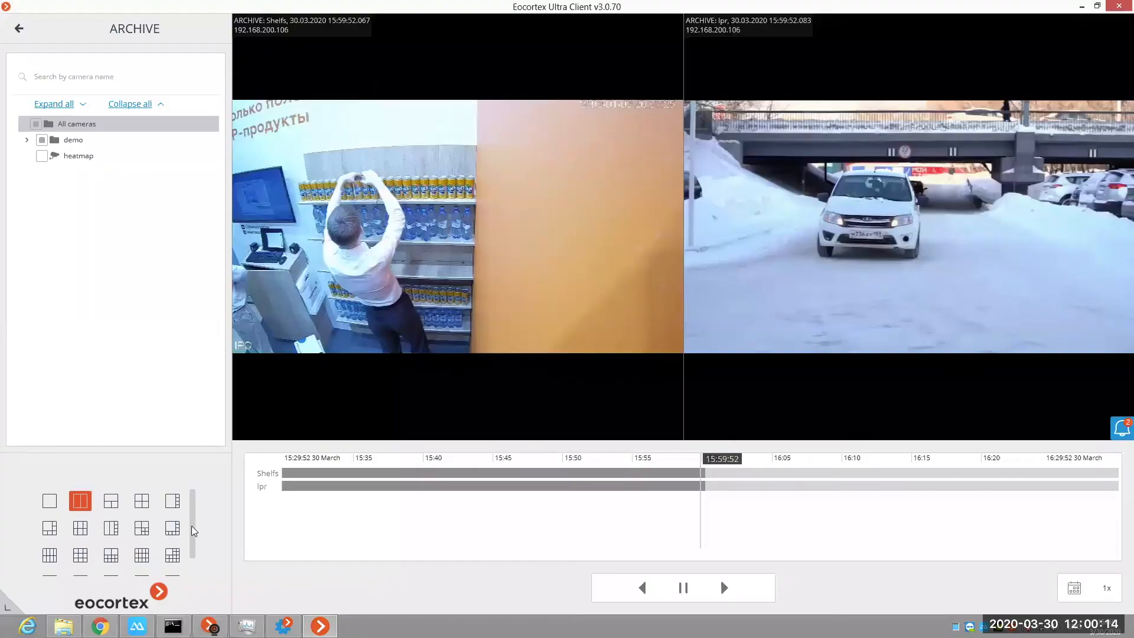
Step: Look through the grid layouts available in the archive, up to the 25-cell one
{"action": "scroll", "coordinate": [179, 566], "scroll_direction": "down", "scroll_amount": 1}
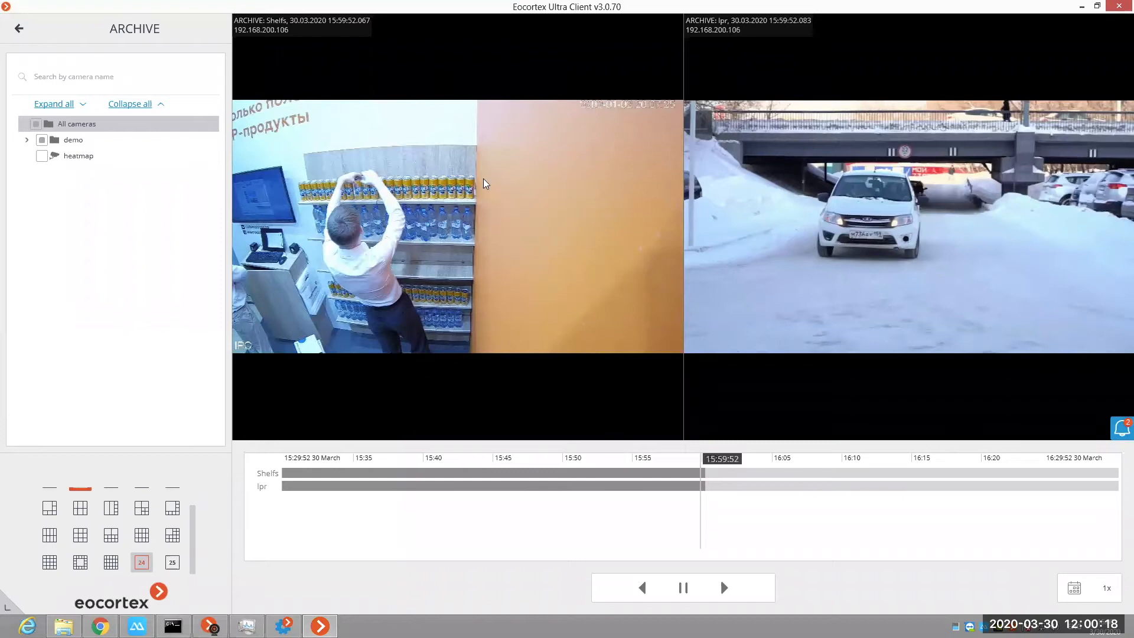
{"action": "left_click", "coordinate": [172, 564]}
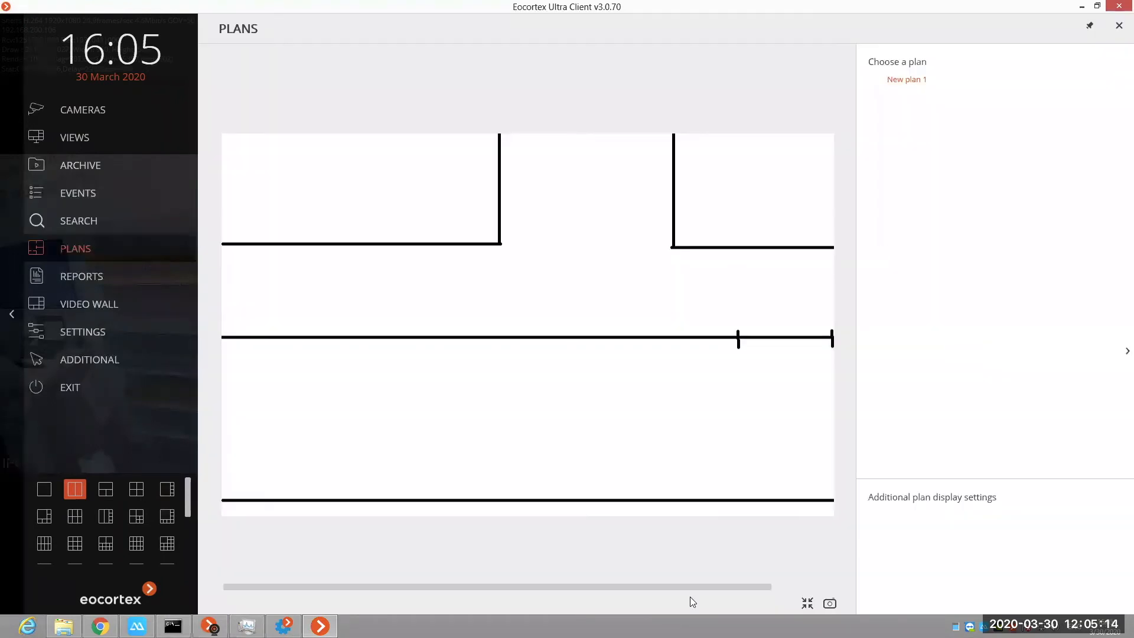
Step: Look over New plan 1 and open the video wall settings
{"action": "left_click_drag", "start_coordinate": [733, 585], "coordinate": [535, 404]}
{"action": "left_click", "coordinate": [110, 305]}
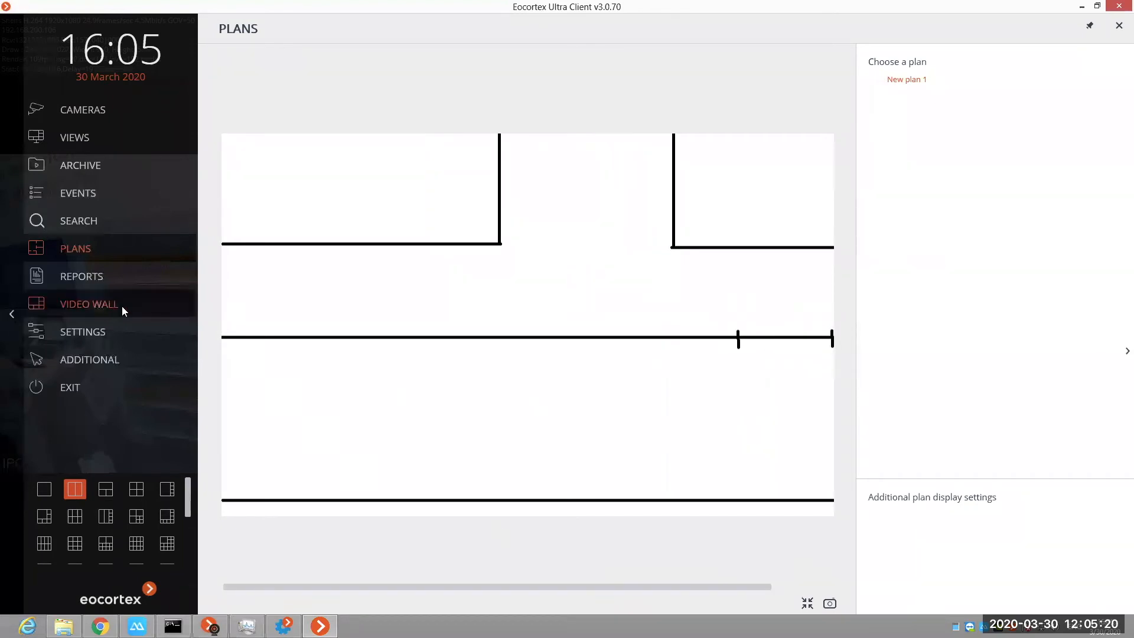
{"action": "left_click", "coordinate": [285, 307]}
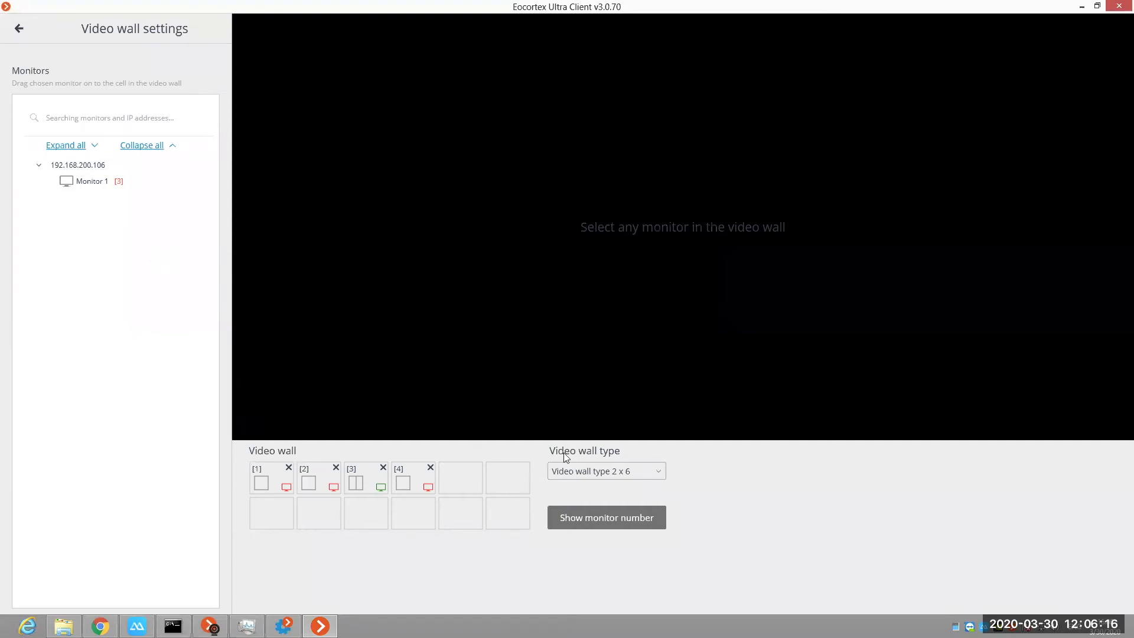
Step: Set the video wall type to 4 x 8 and show the monitor numbers
{"action": "left_click", "coordinate": [618, 475]}
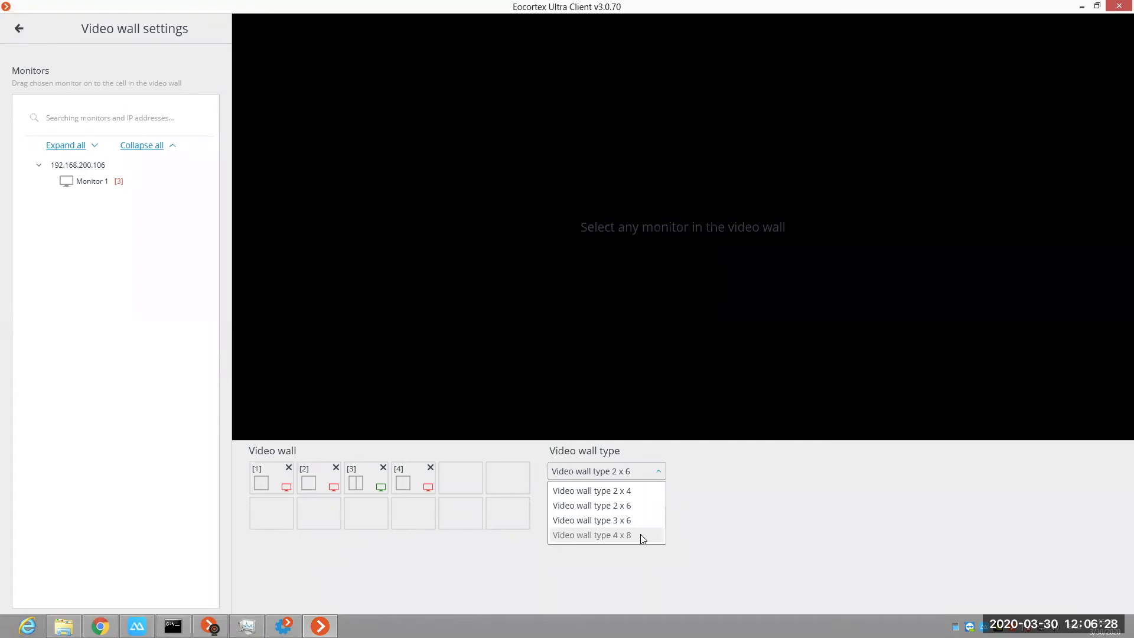
{"action": "left_click", "coordinate": [599, 535]}
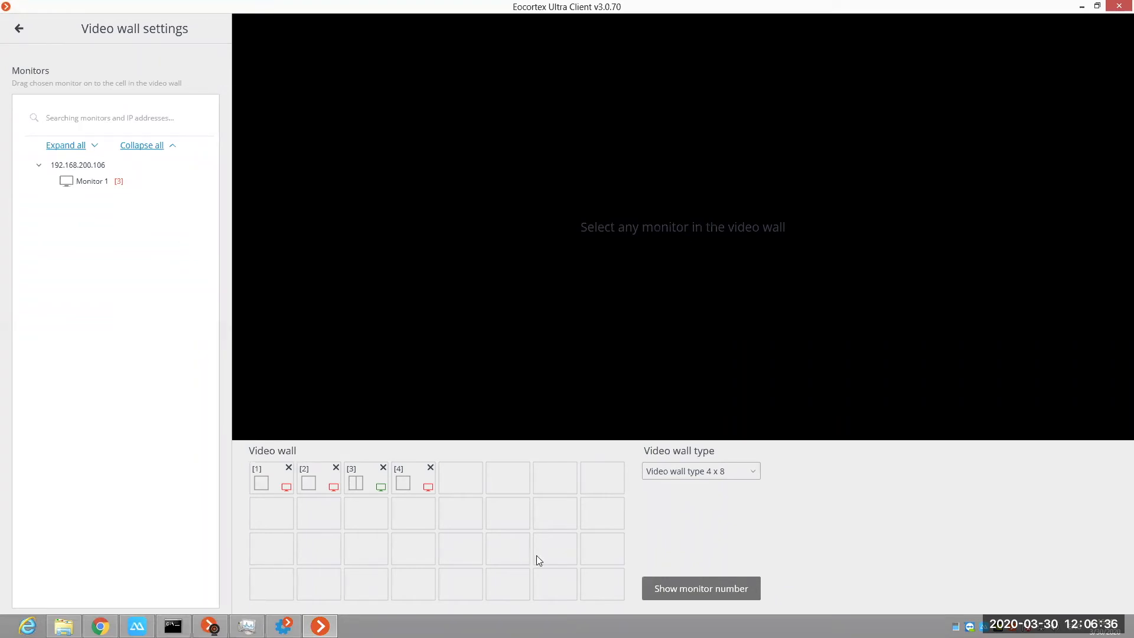
{"action": "left_click", "coordinate": [705, 585]}
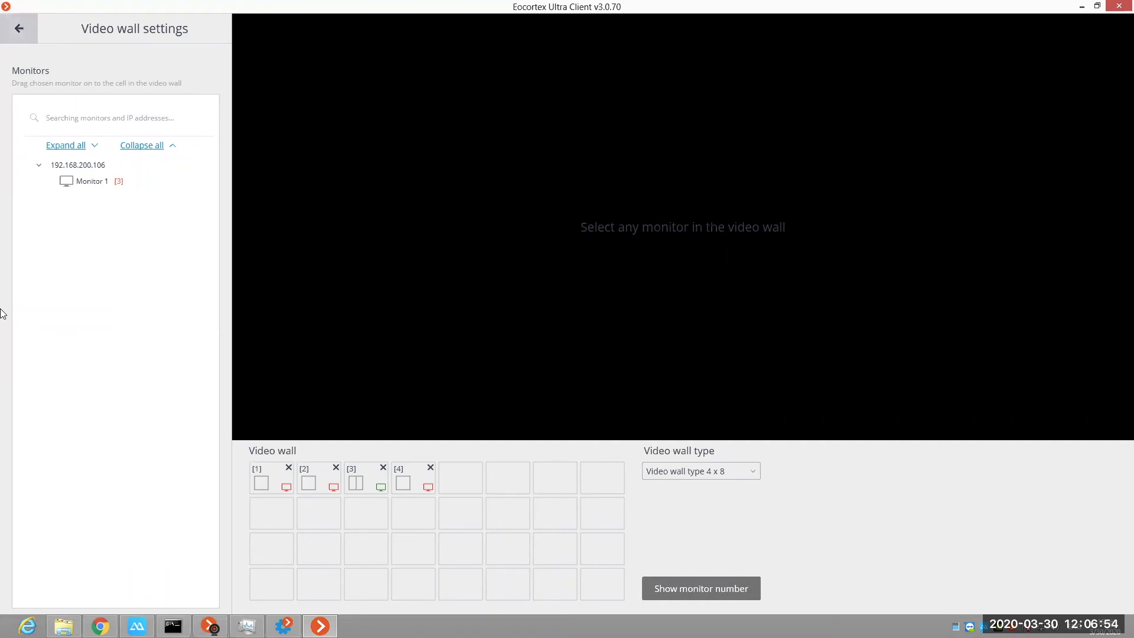
Step: Open video wall management, inspect monitors 3 and 4 of the wall, and return to the live camera view
{"action": "mouse_move", "coordinate": [24, 316]}
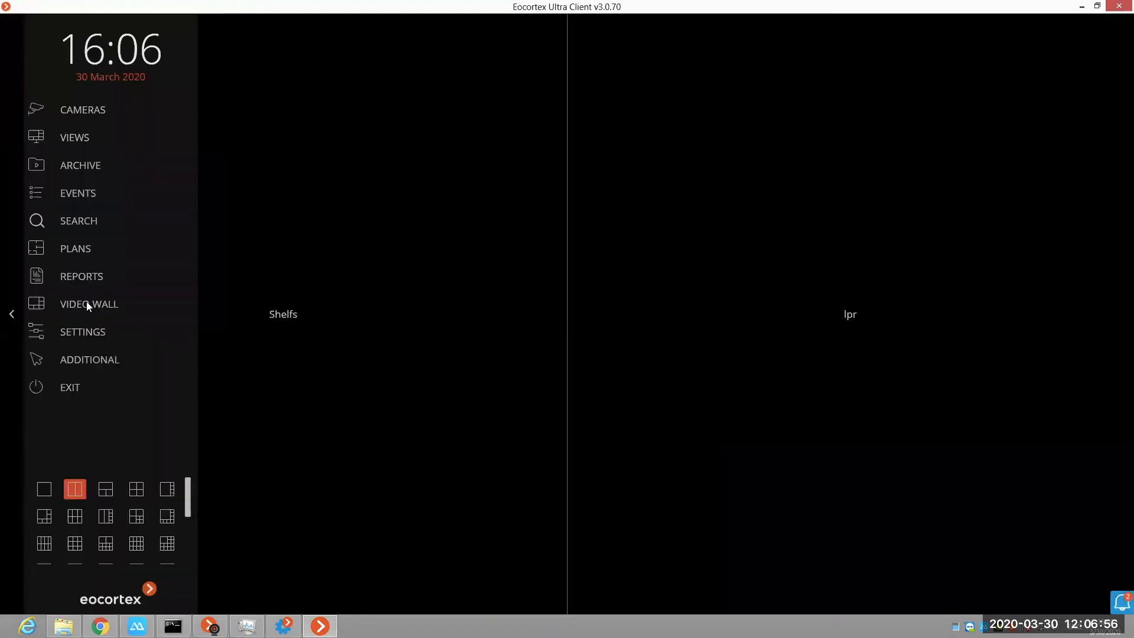
{"action": "left_click", "coordinate": [87, 304]}
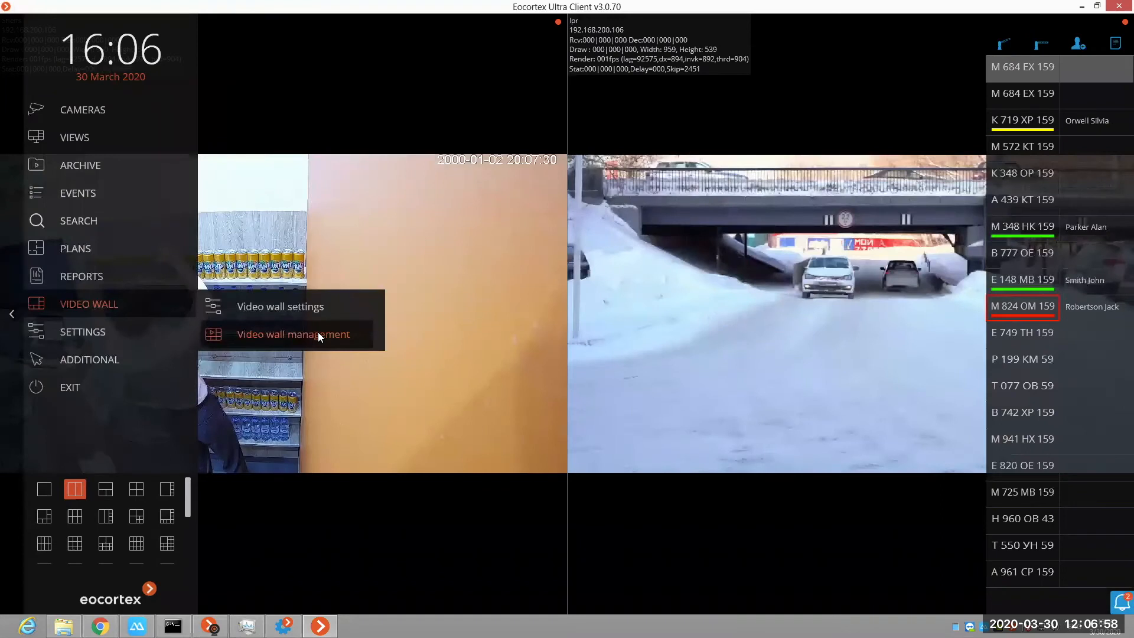
{"action": "left_click", "coordinate": [290, 334]}
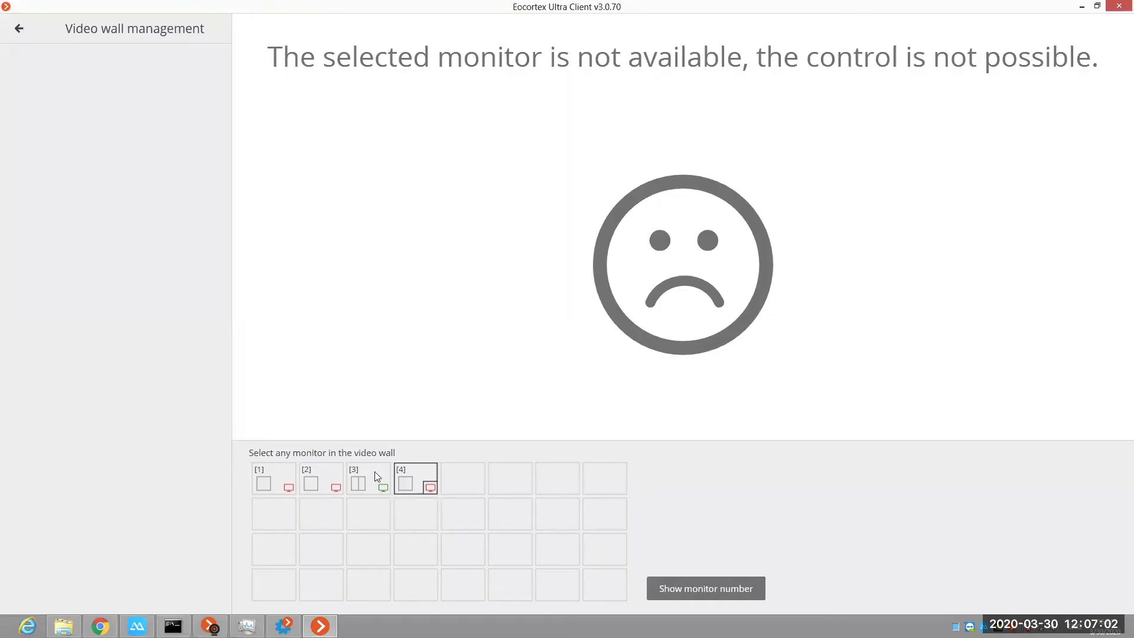
{"action": "left_click", "coordinate": [374, 472]}
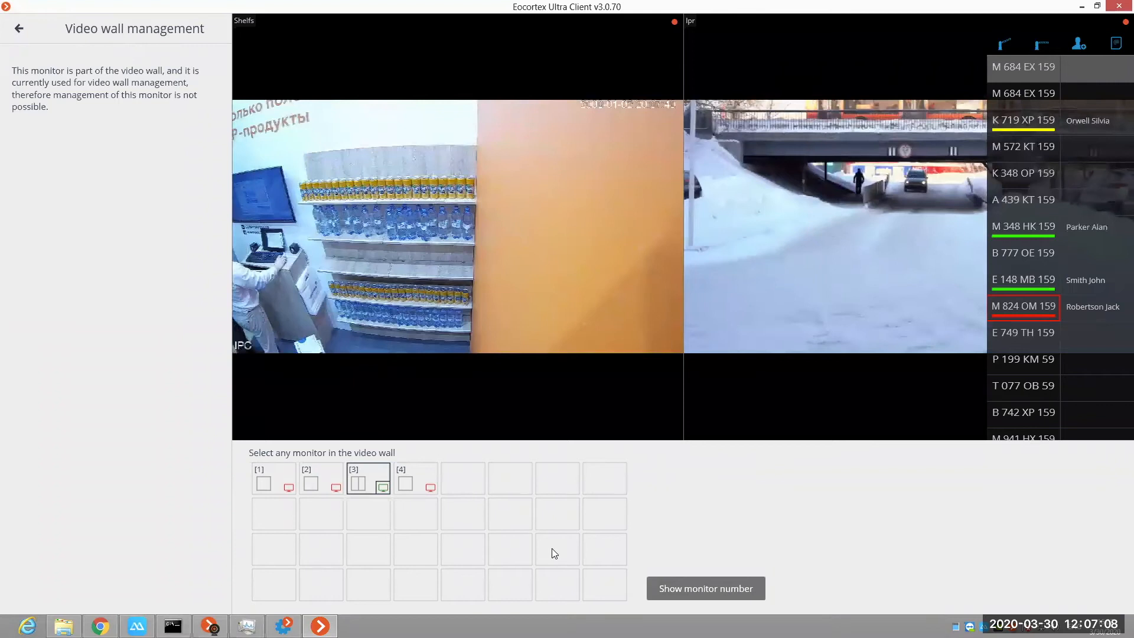
{"action": "left_click", "coordinate": [420, 481]}
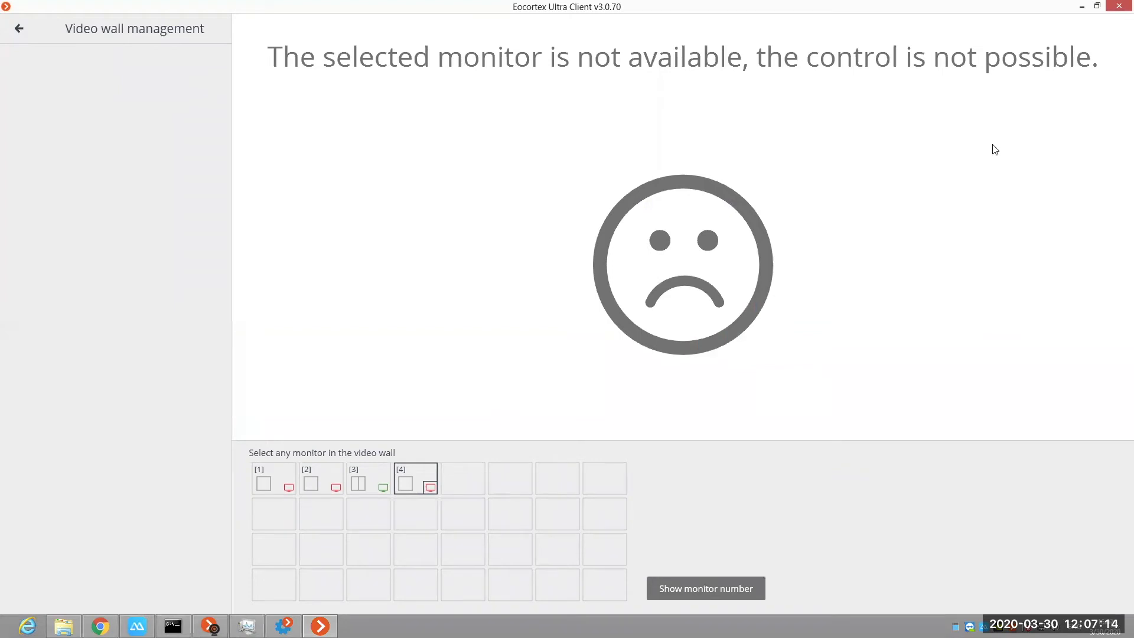
{"action": "left_click", "coordinate": [377, 484]}
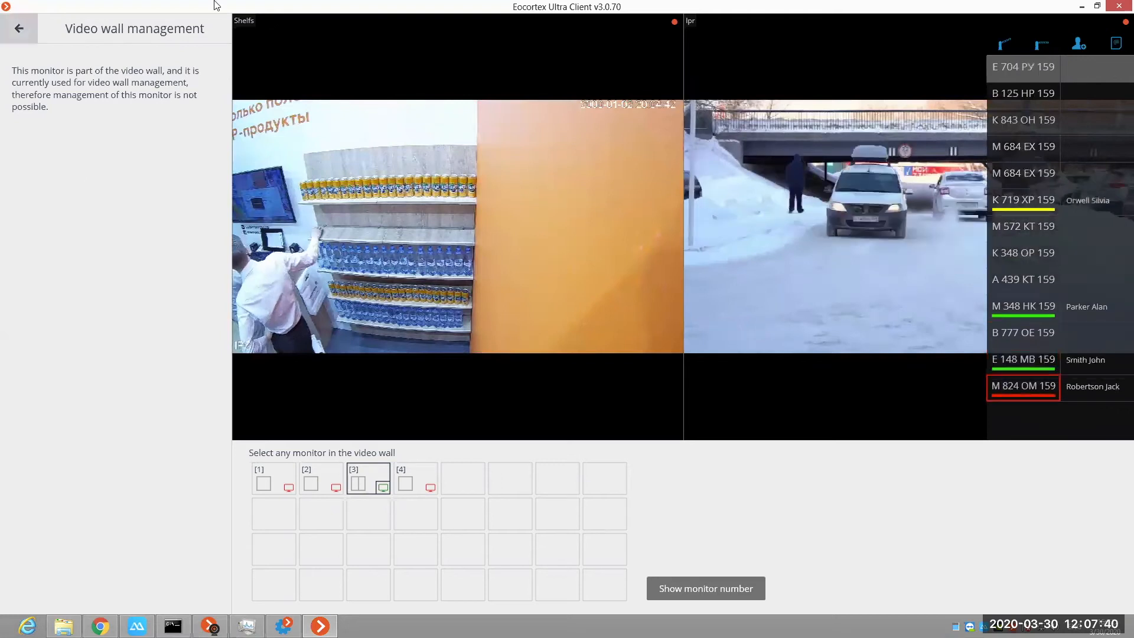
{"action": "left_click", "coordinate": [19, 28]}
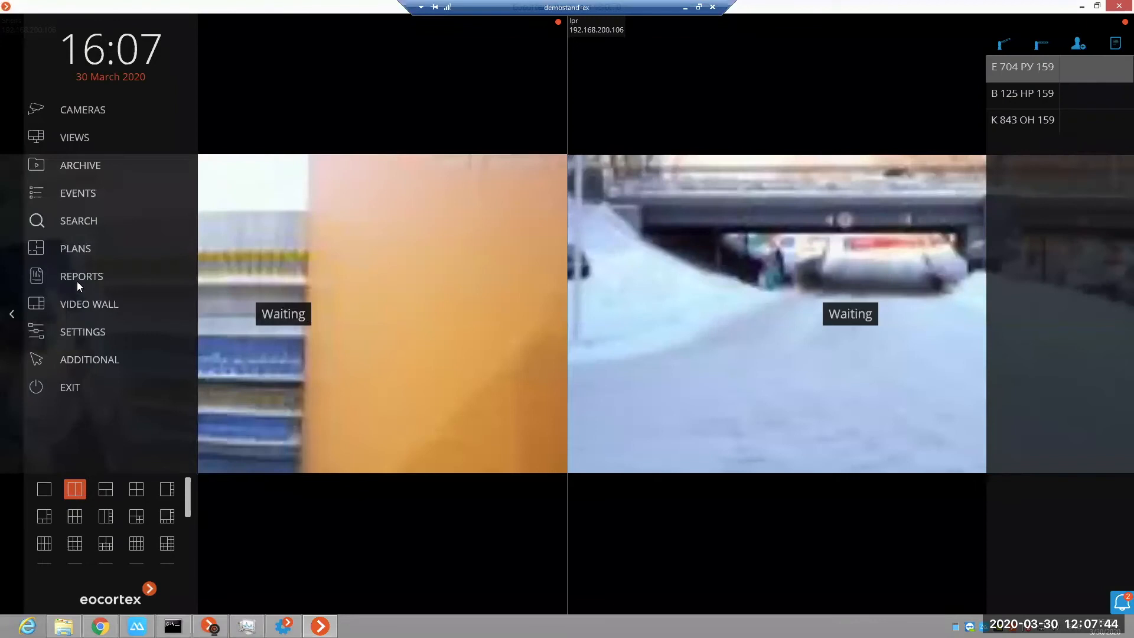
Step: Review the Interface, Video, Sound and Scheduled Guard mode pages of the workstation settings and close them without saving
{"action": "left_click", "coordinate": [102, 331]}
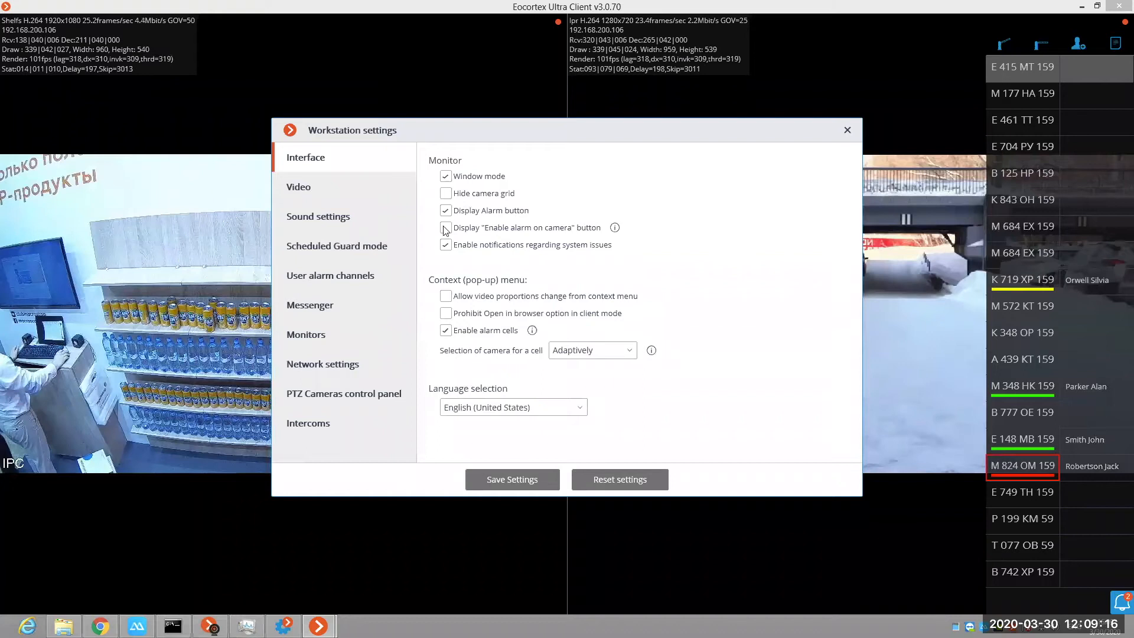
{"action": "left_click", "coordinate": [558, 230]}
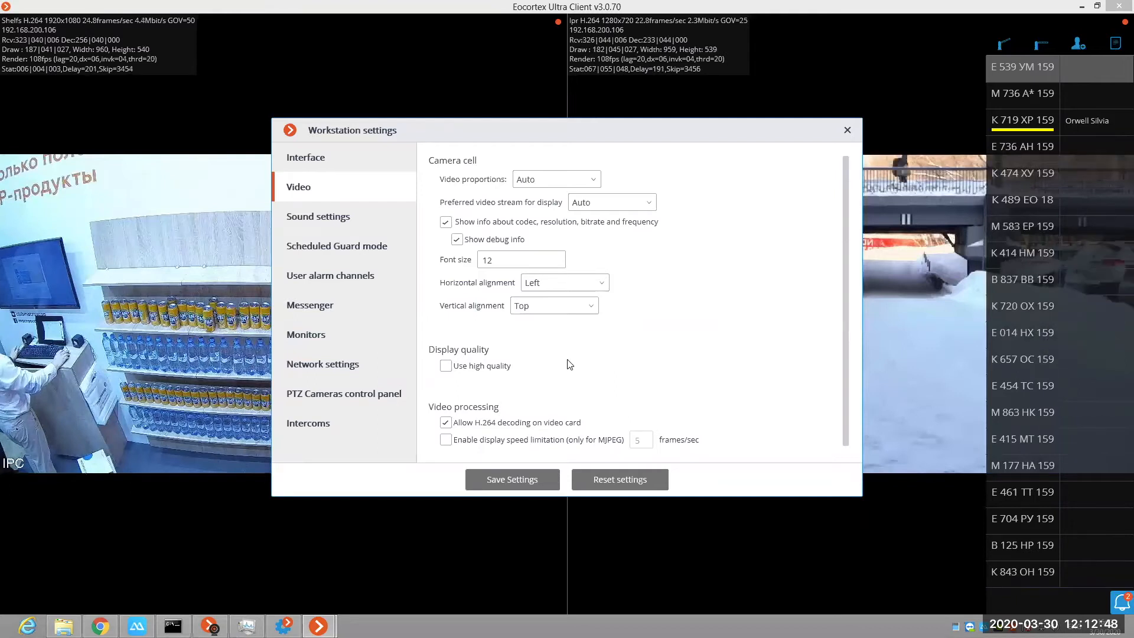
{"action": "left_click", "coordinate": [317, 222]}
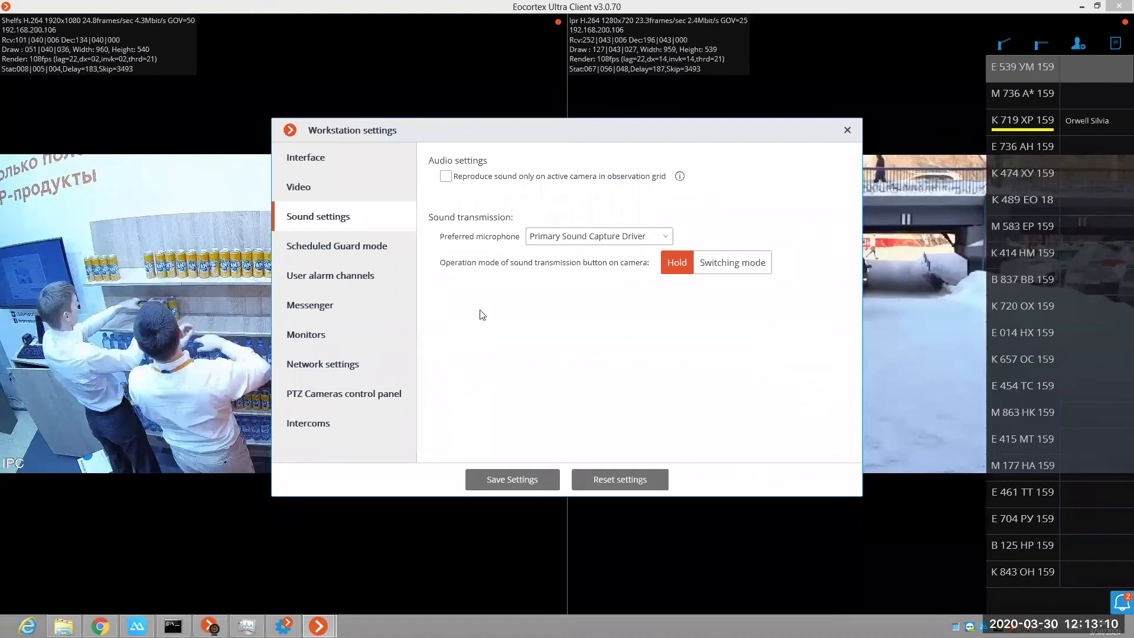
{"action": "left_click", "coordinate": [353, 246]}
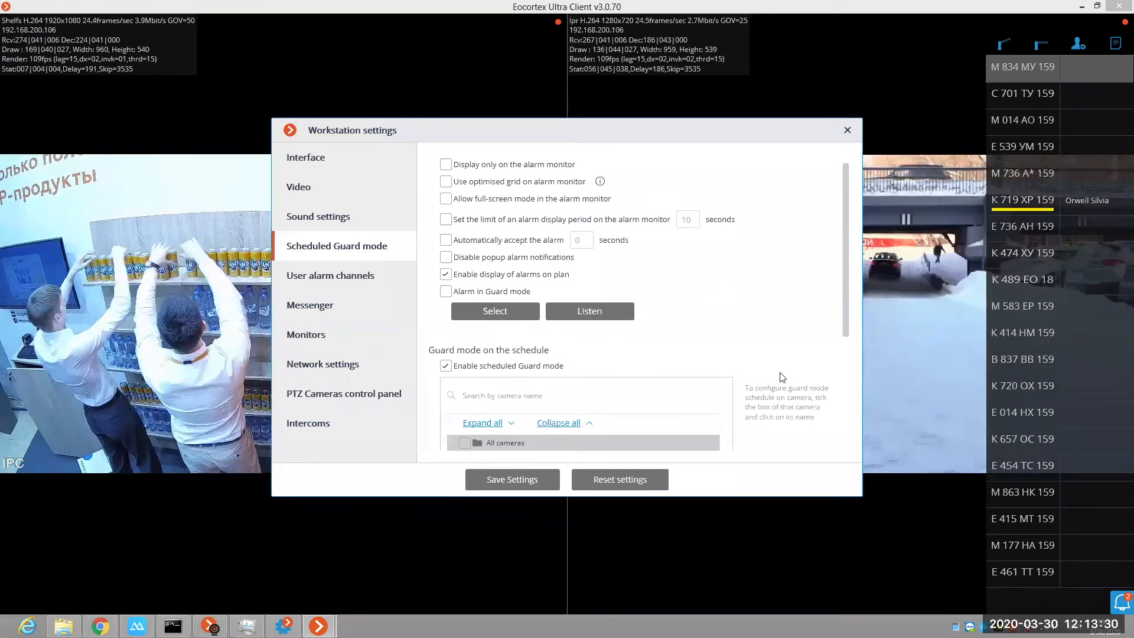
{"action": "left_click", "coordinate": [845, 130]}
Step: Turn guard mode on for the lpr camera and switch it off again
{"action": "right_click", "coordinate": [794, 356]}
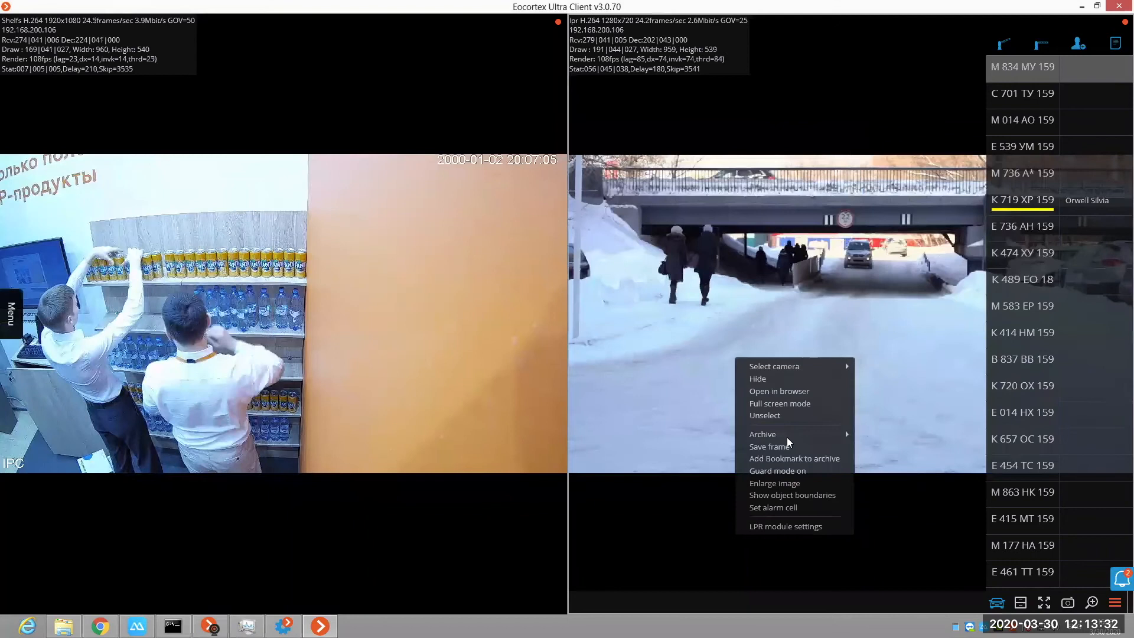
{"action": "left_click", "coordinate": [783, 472]}
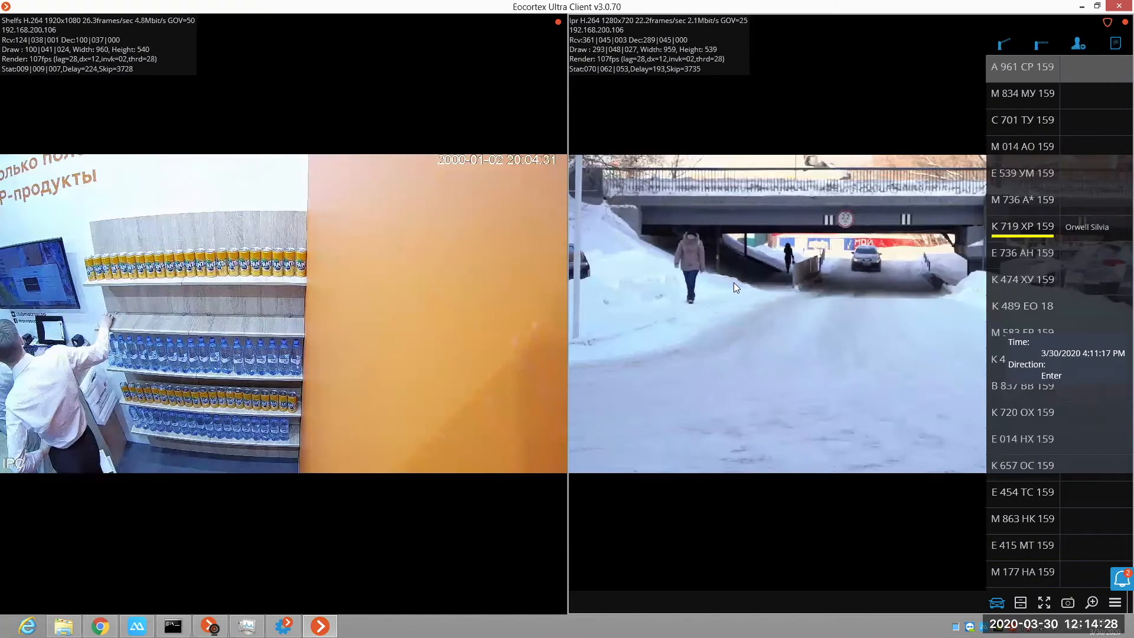
{"action": "right_click", "coordinate": [857, 284]}
{"action": "left_click", "coordinate": [825, 371]}
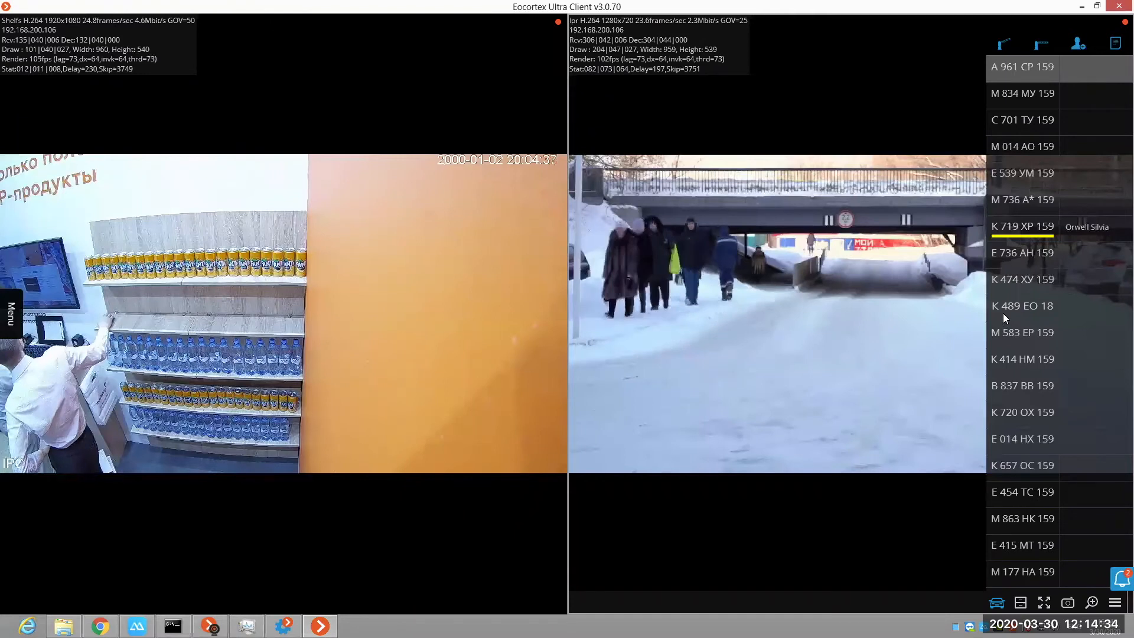
{"action": "mouse_move", "coordinate": [1003, 313]}
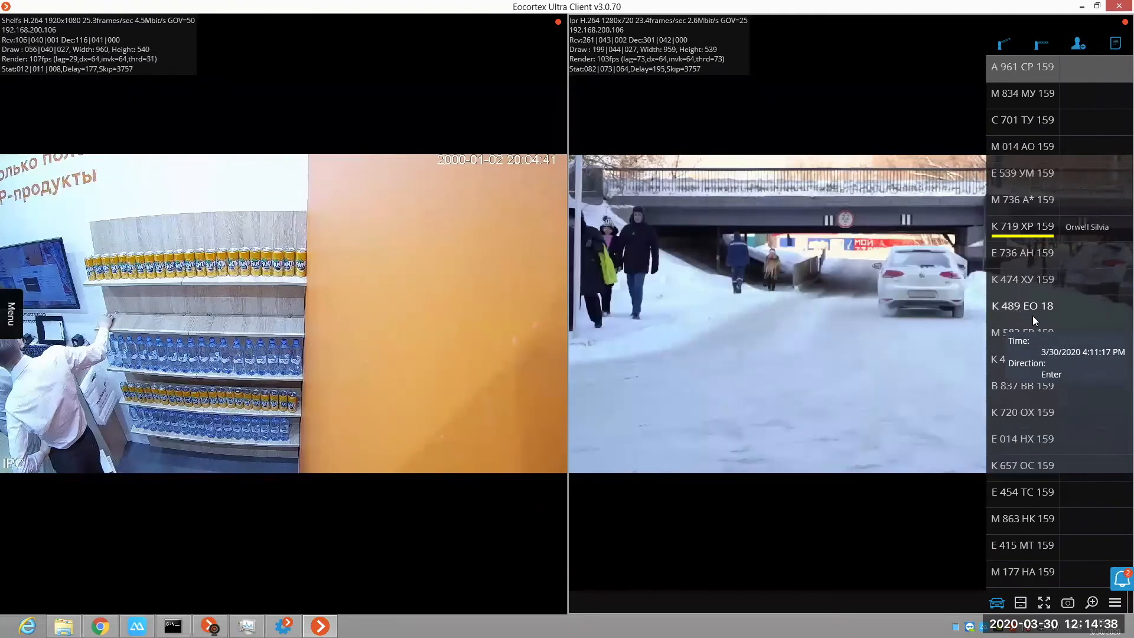
Step: Open the event log, review the event types available for filtering, and return to the live camera view
{"action": "left_click", "coordinate": [5, 316]}
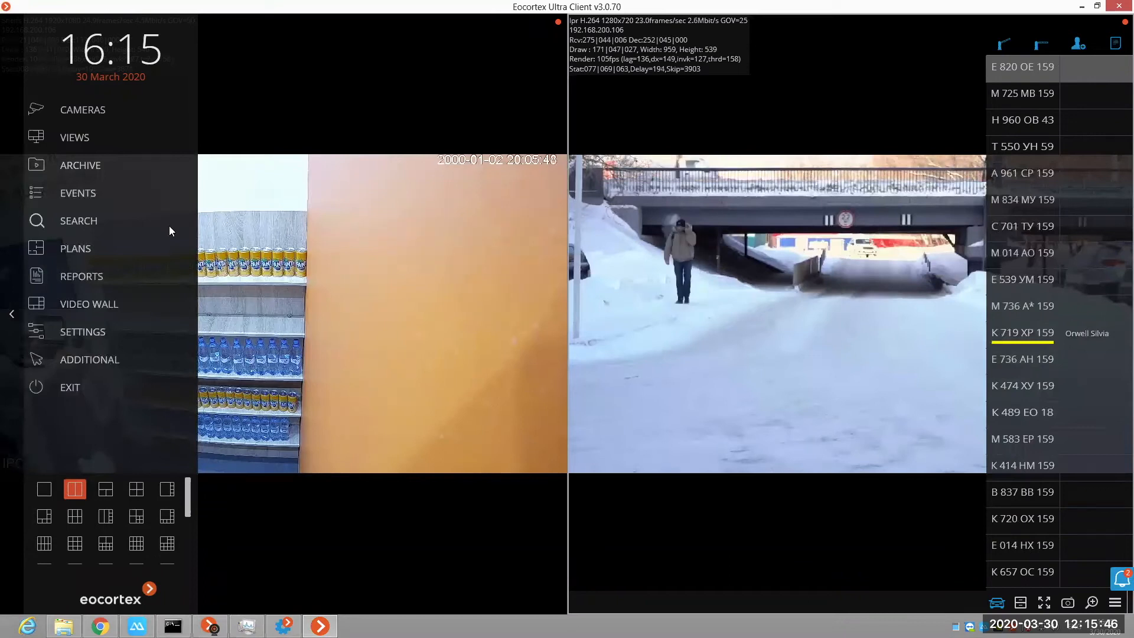
{"action": "left_click", "coordinate": [80, 193]}
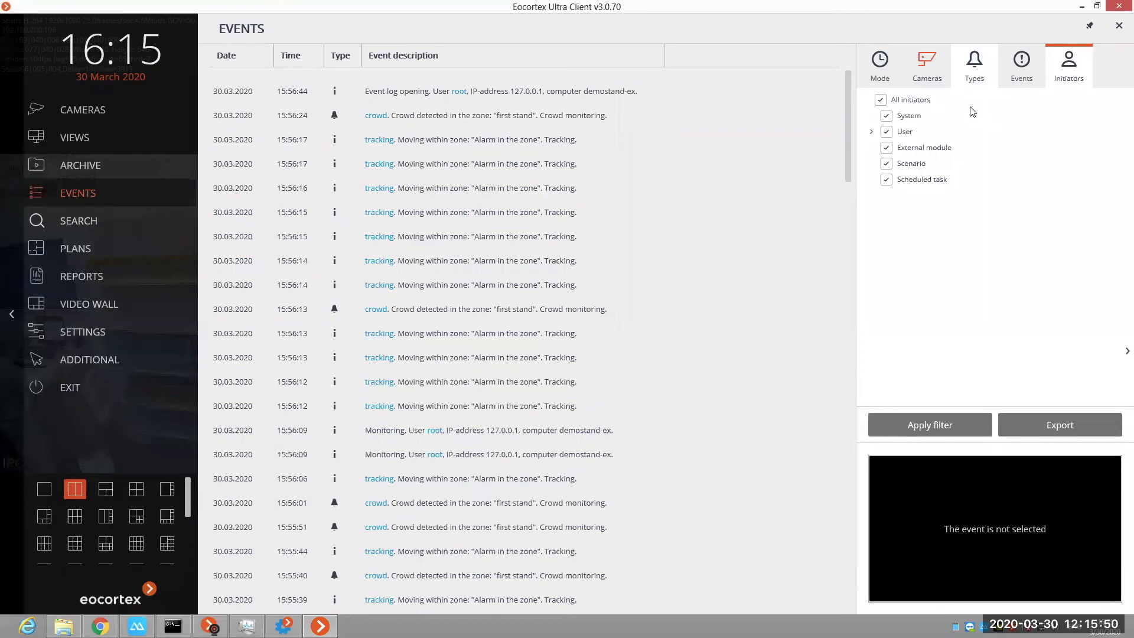
{"action": "left_click", "coordinate": [975, 68]}
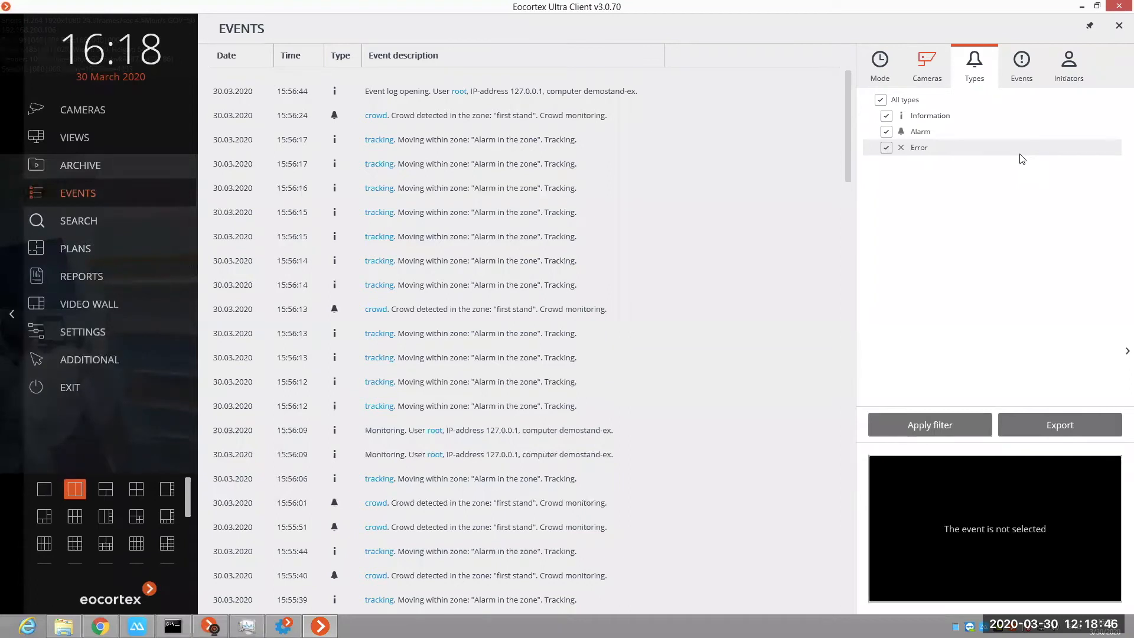
{"action": "left_click", "coordinate": [365, 210]}
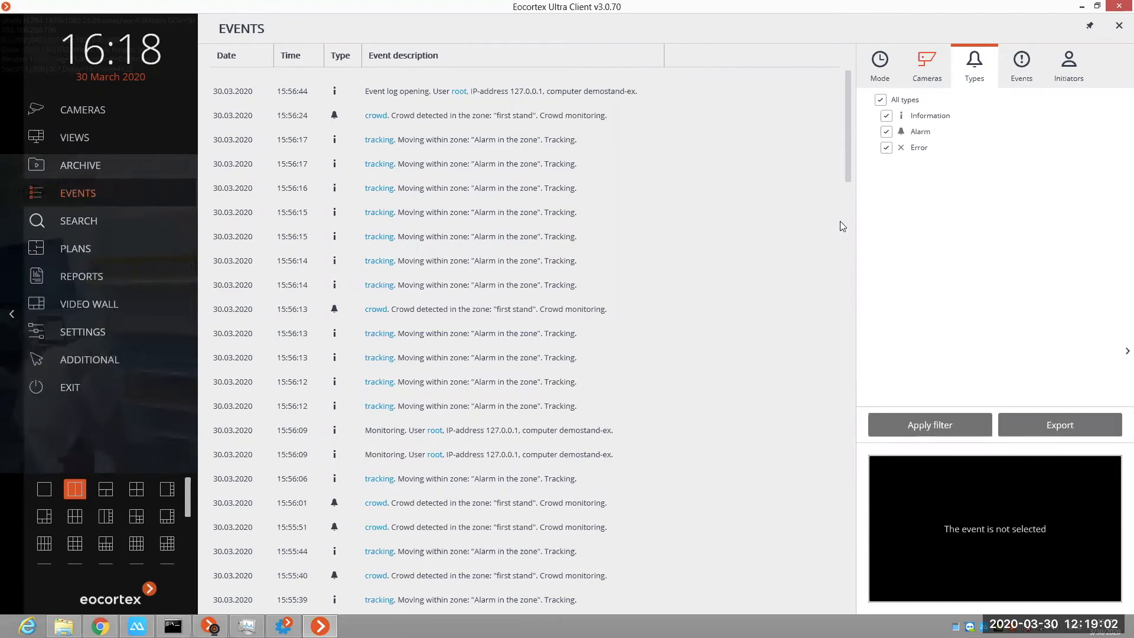
{"action": "left_click", "coordinate": [1040, 440]}
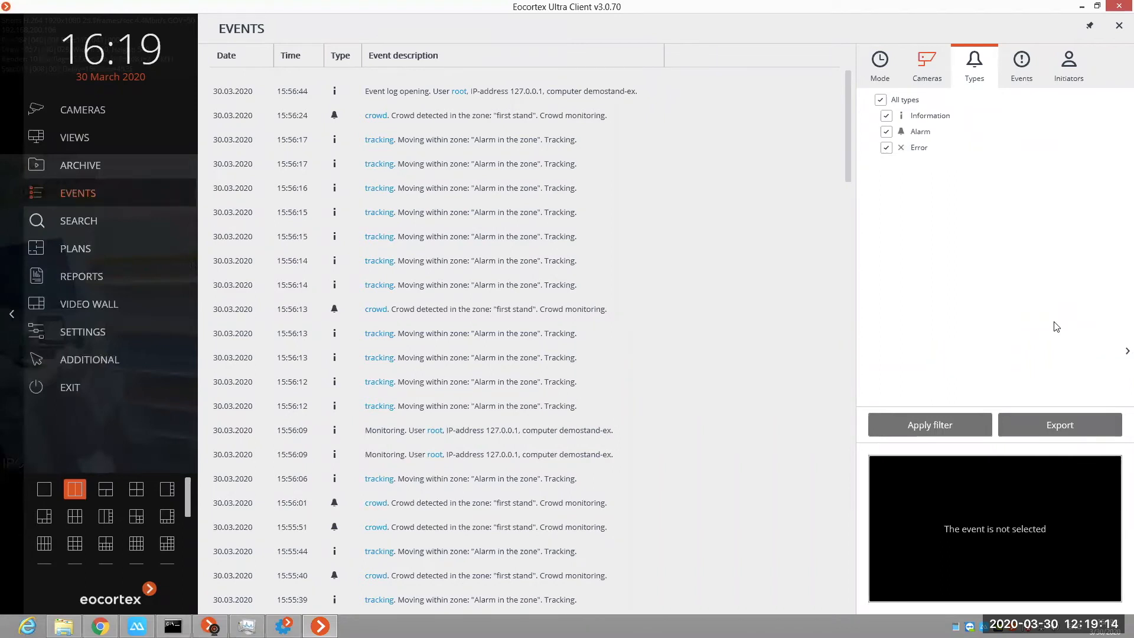
{"action": "left_click", "coordinate": [3, 312]}
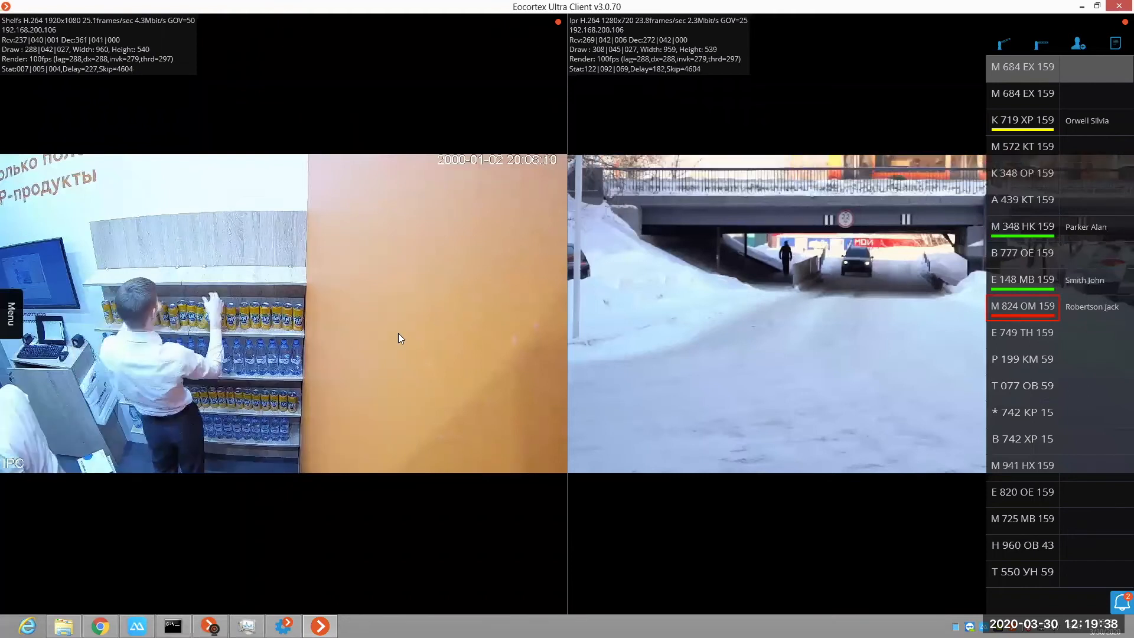
Step: Show the Shelf Fullness Check overlay on the Shelfs camera and expand the camera to full screen
{"action": "right_click", "coordinate": [507, 466]}
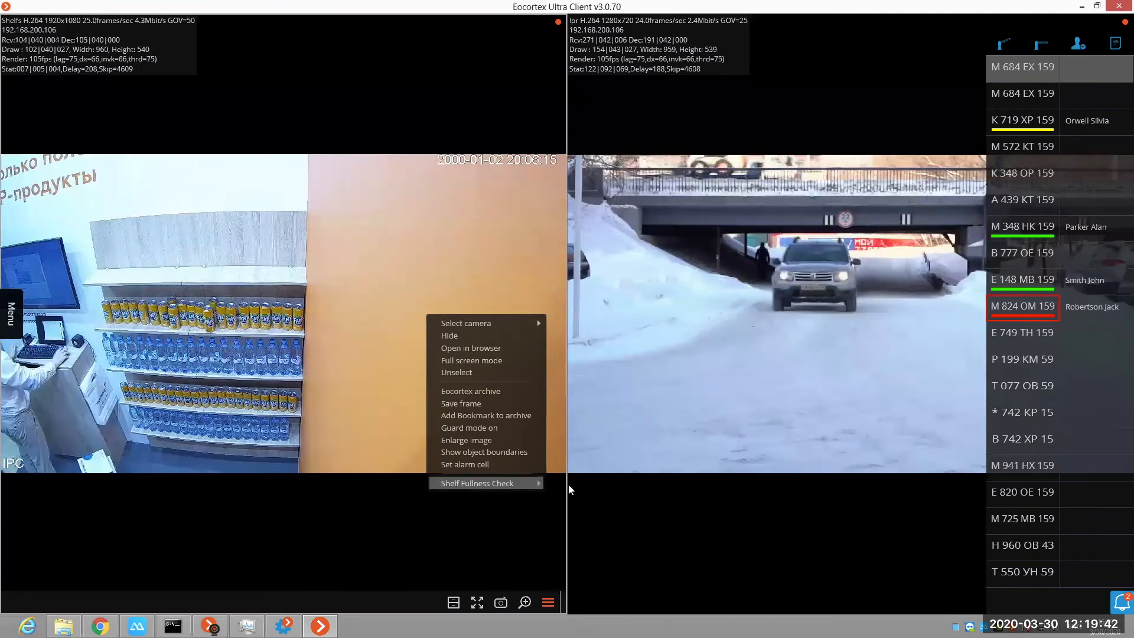
{"action": "left_click", "coordinate": [591, 483]}
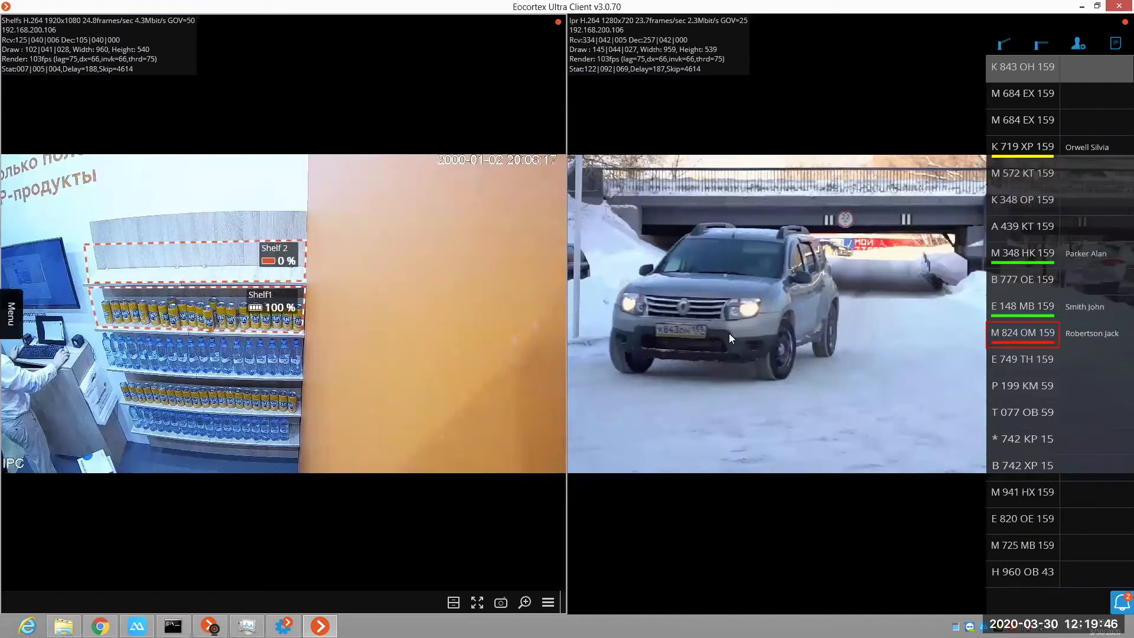
{"action": "key", "text": "Return"}
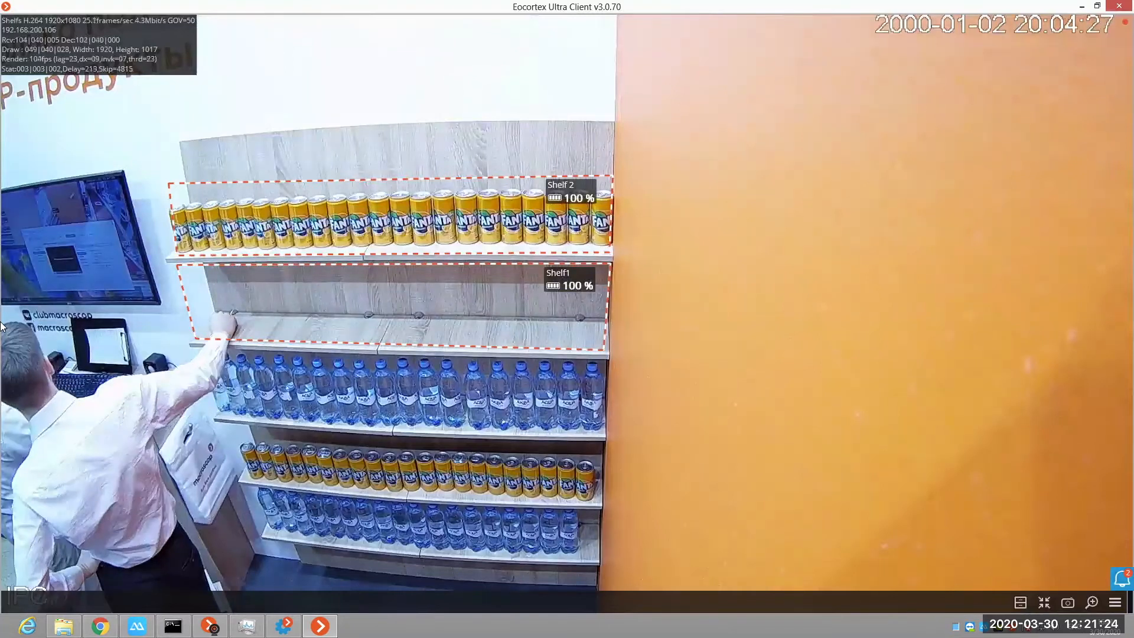
Step: Filter the archive event log by camera so that, within the demo folder, only Shelfs is included
{"action": "left_click", "coordinate": [11, 320]}
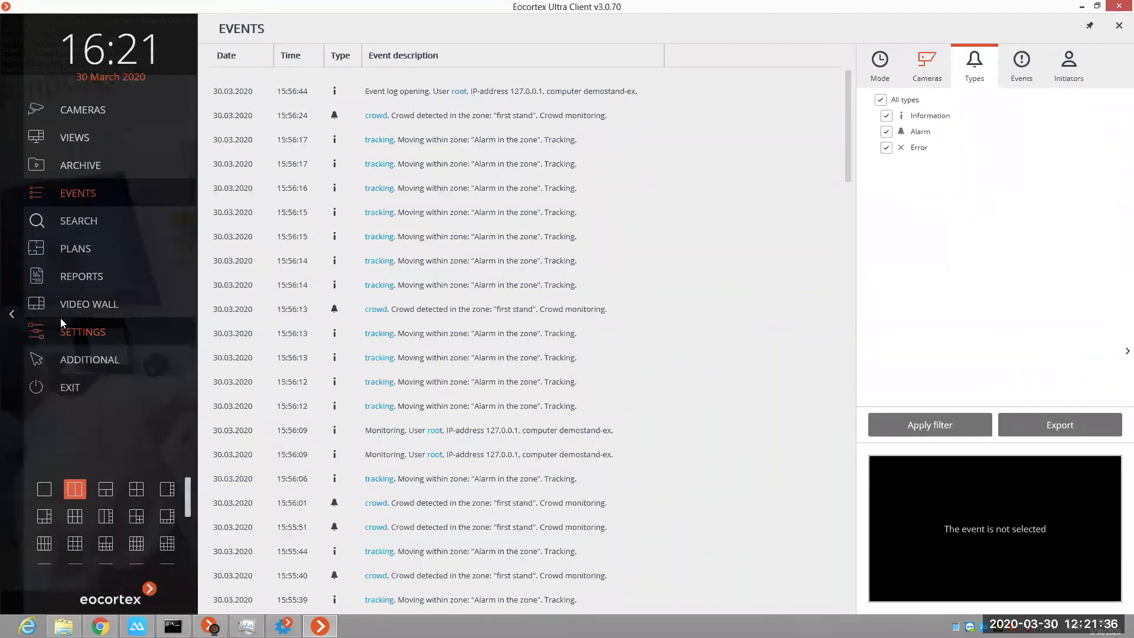
{"action": "left_click", "coordinate": [881, 66]}
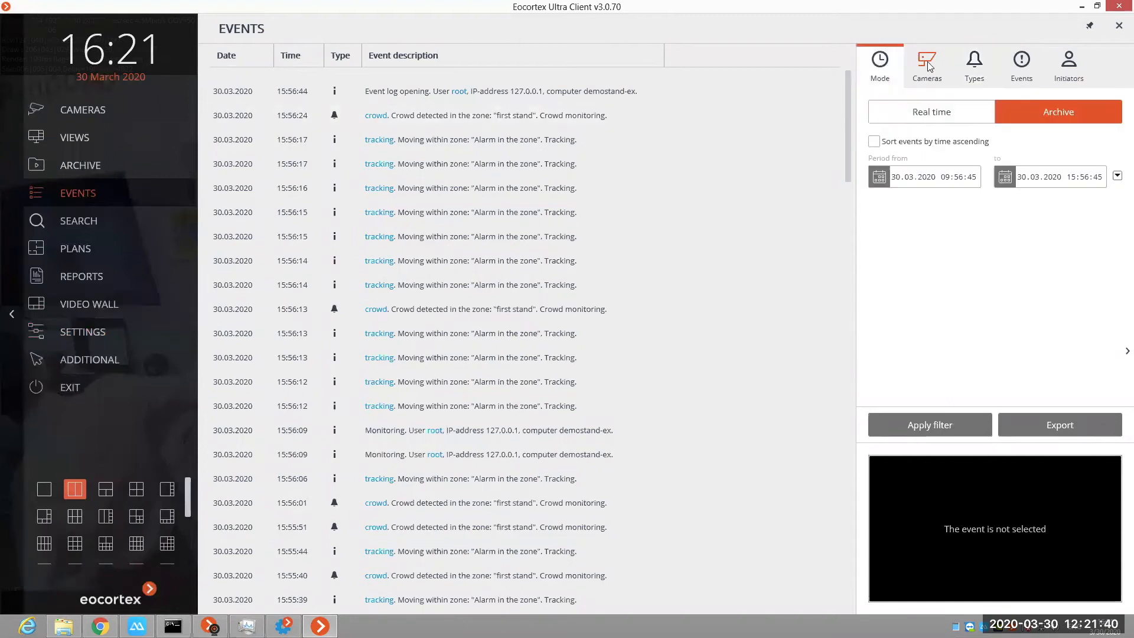
{"action": "left_click", "coordinate": [927, 66]}
{"action": "left_click", "coordinate": [898, 278]}
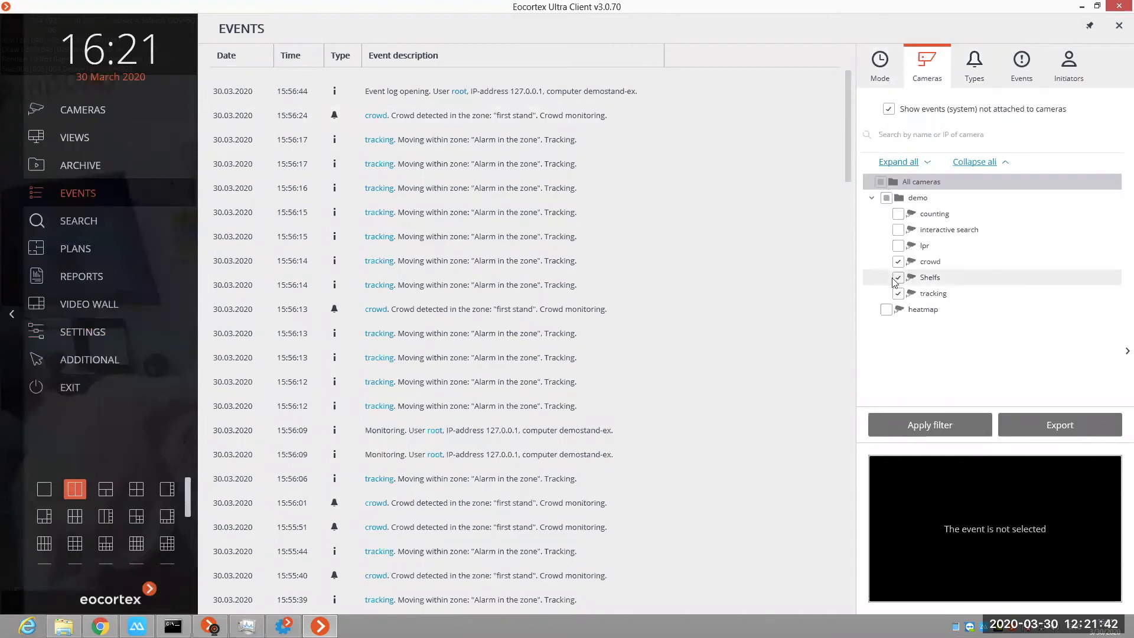
{"action": "left_click", "coordinate": [897, 279]}
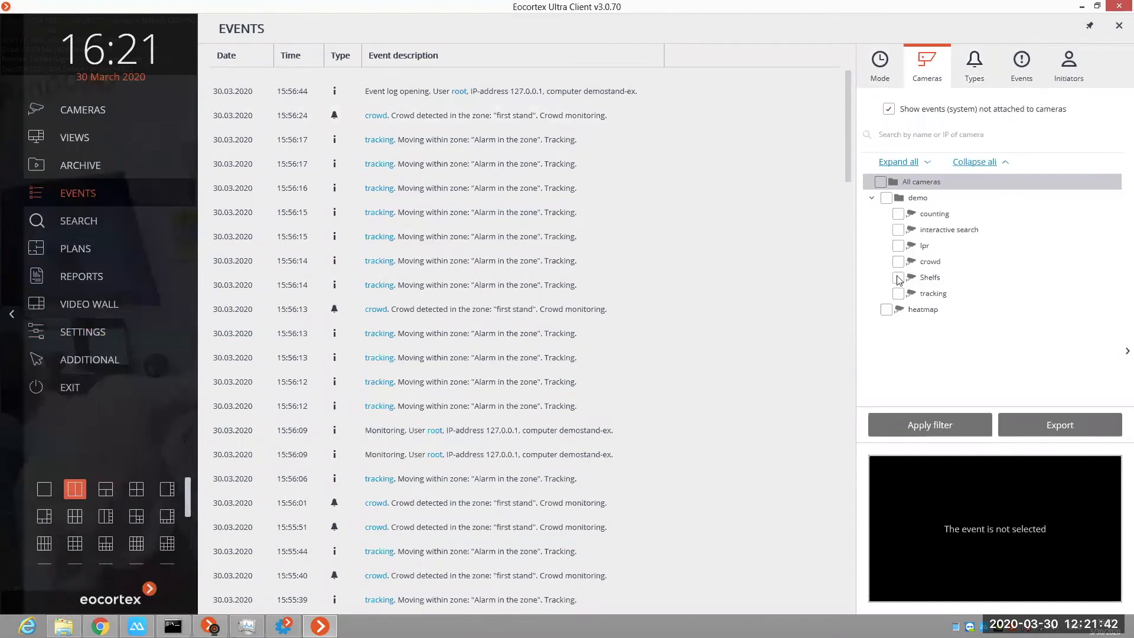
{"action": "left_click", "coordinate": [945, 424]}
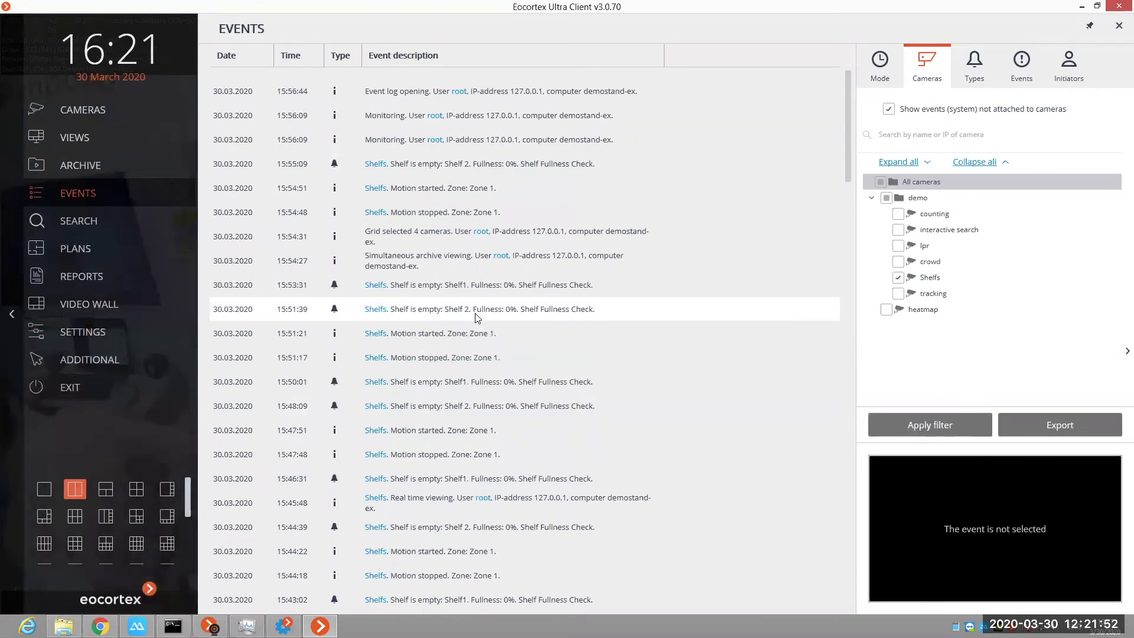
Step: View the archive footage of the 15:51:39 empty Shelf 2 event enlarged, and return to the live view
{"action": "left_click", "coordinate": [478, 318]}
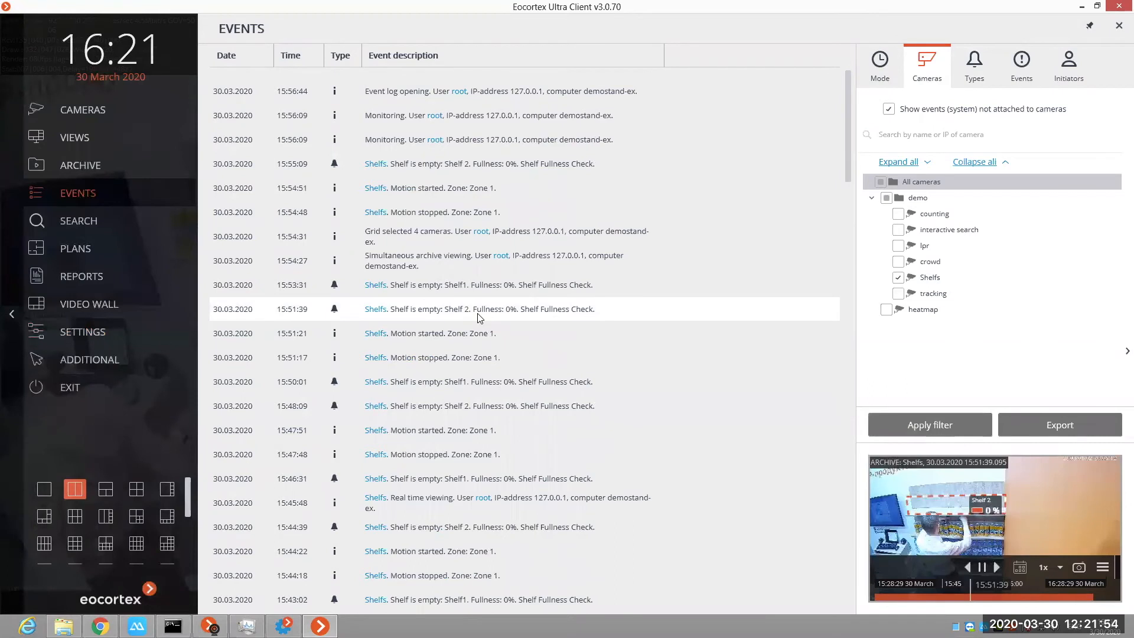
{"action": "double_click", "coordinate": [478, 318]}
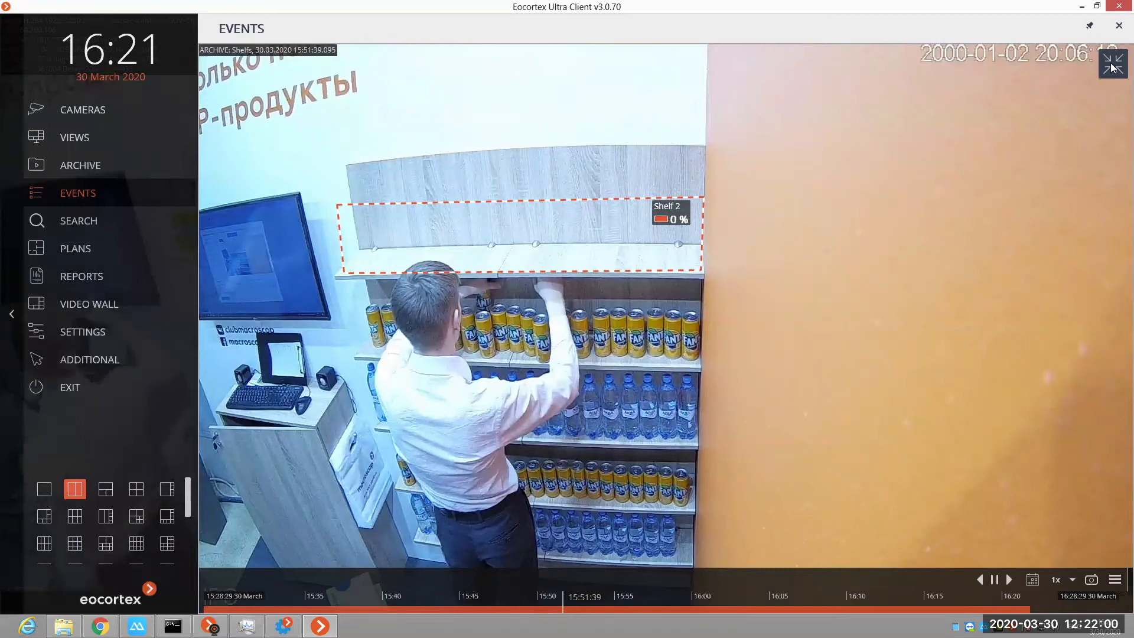
{"action": "key", "text": "Escape"}
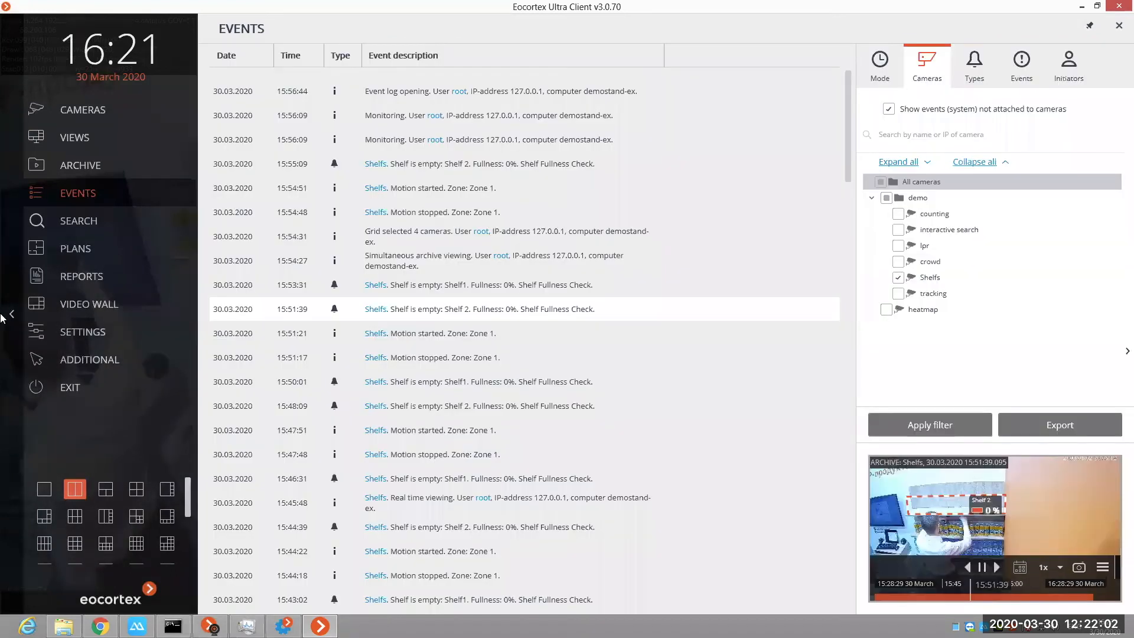
{"action": "key", "text": "Escape"}
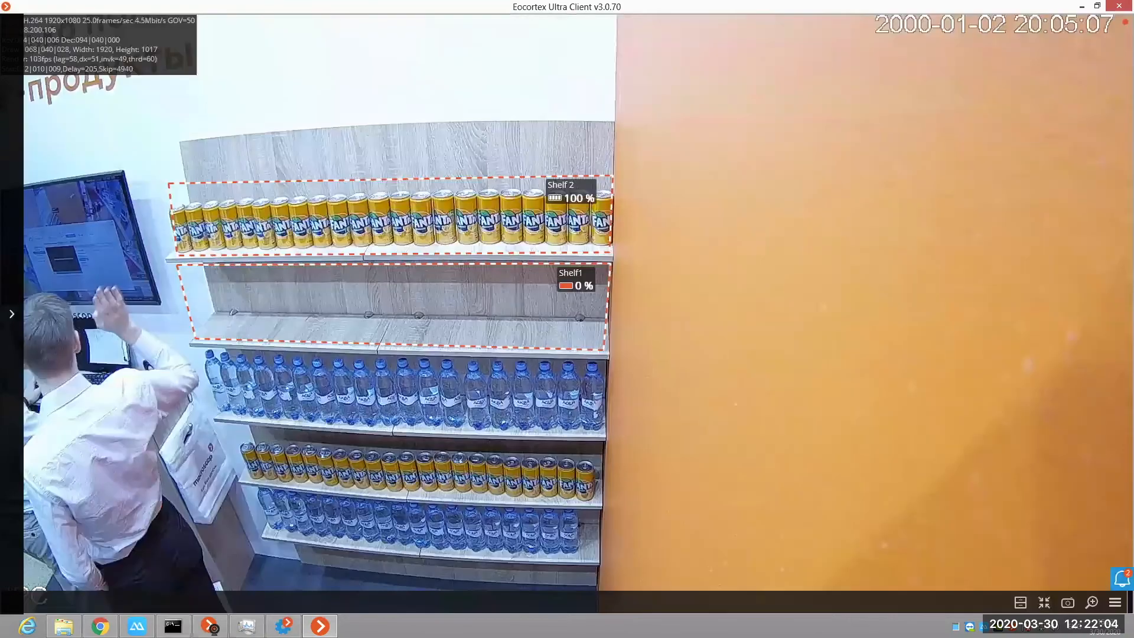
Step: Switch to Eocortex Configurator and review the analytics modules and motion detector settings of the Shelfs camera in the demo folder
{"action": "left_click", "coordinate": [283, 626]}
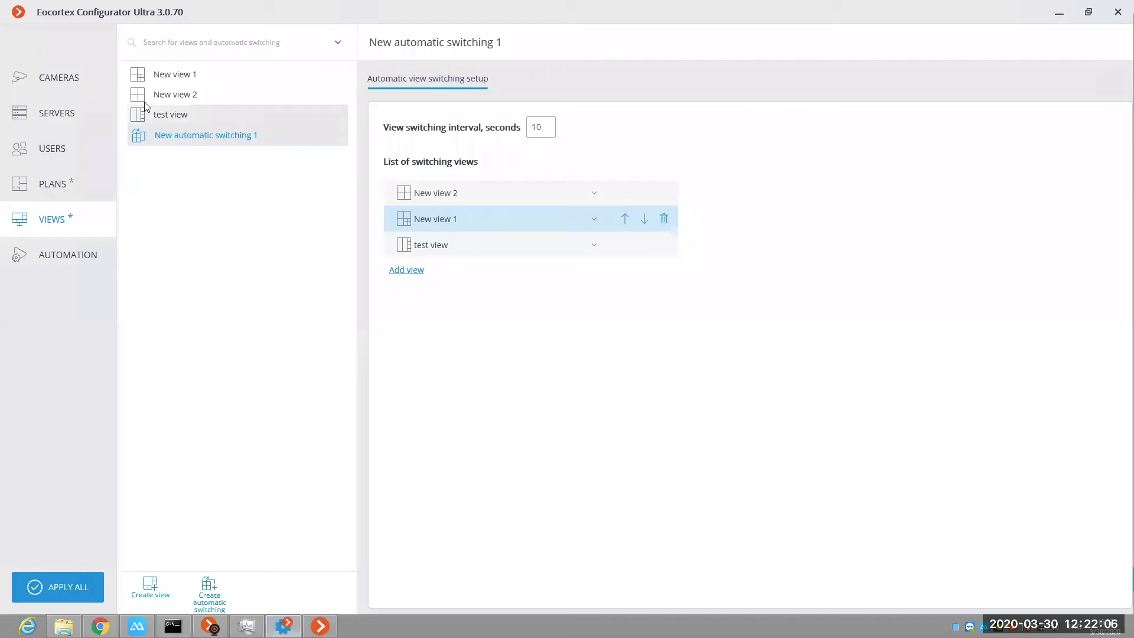
{"action": "left_click", "coordinate": [60, 78]}
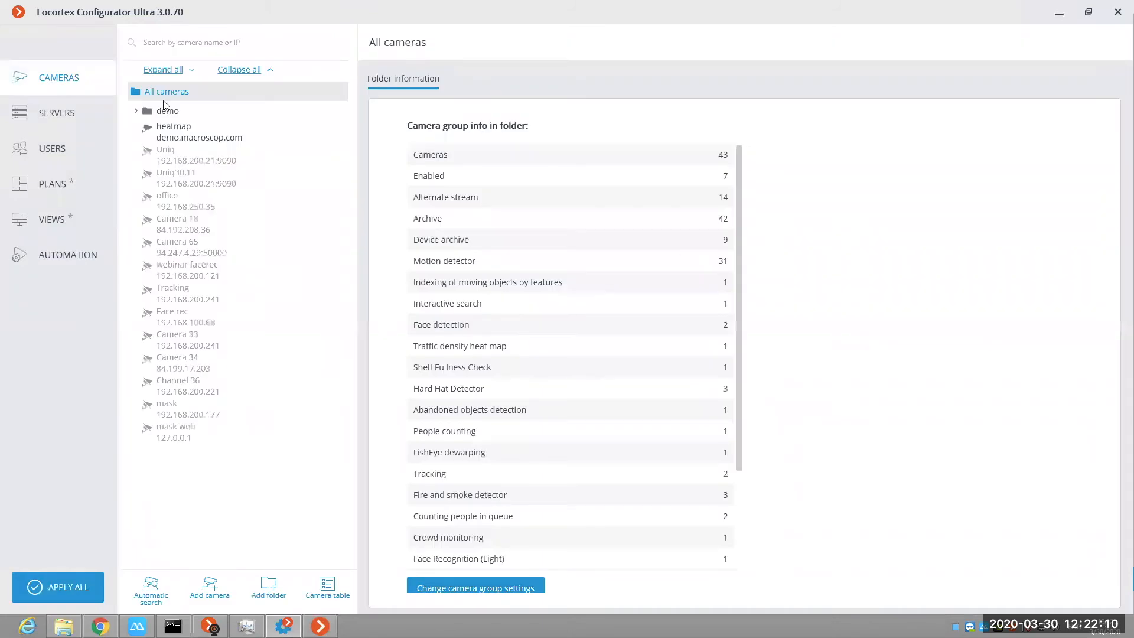
{"action": "left_click", "coordinate": [137, 112]}
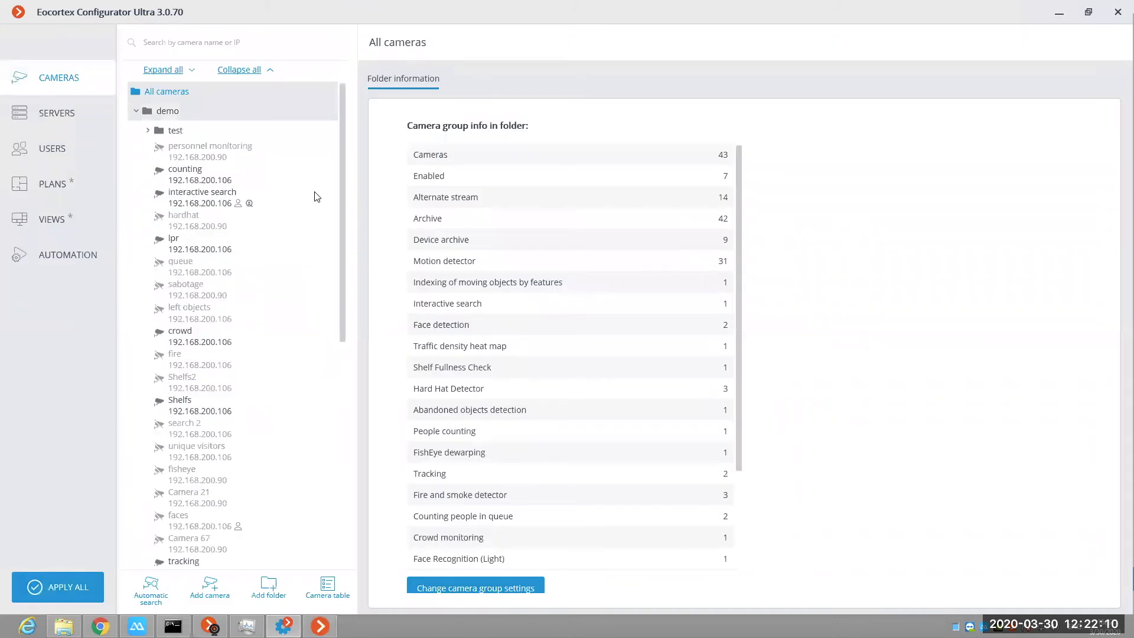
{"action": "left_click", "coordinate": [206, 412]}
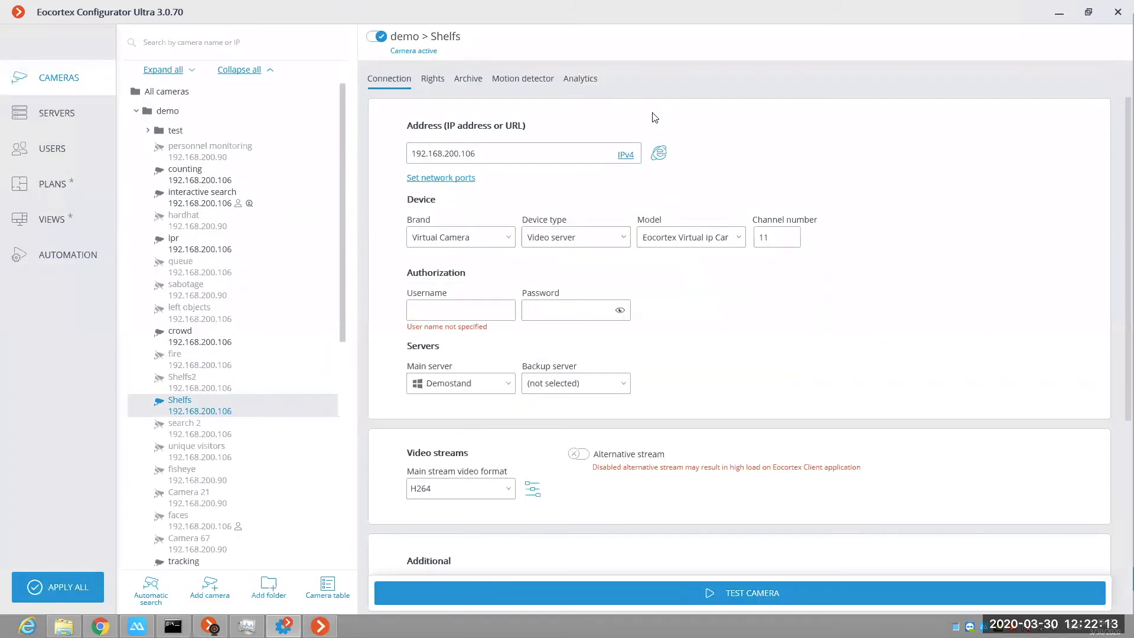
{"action": "left_click", "coordinate": [580, 79]}
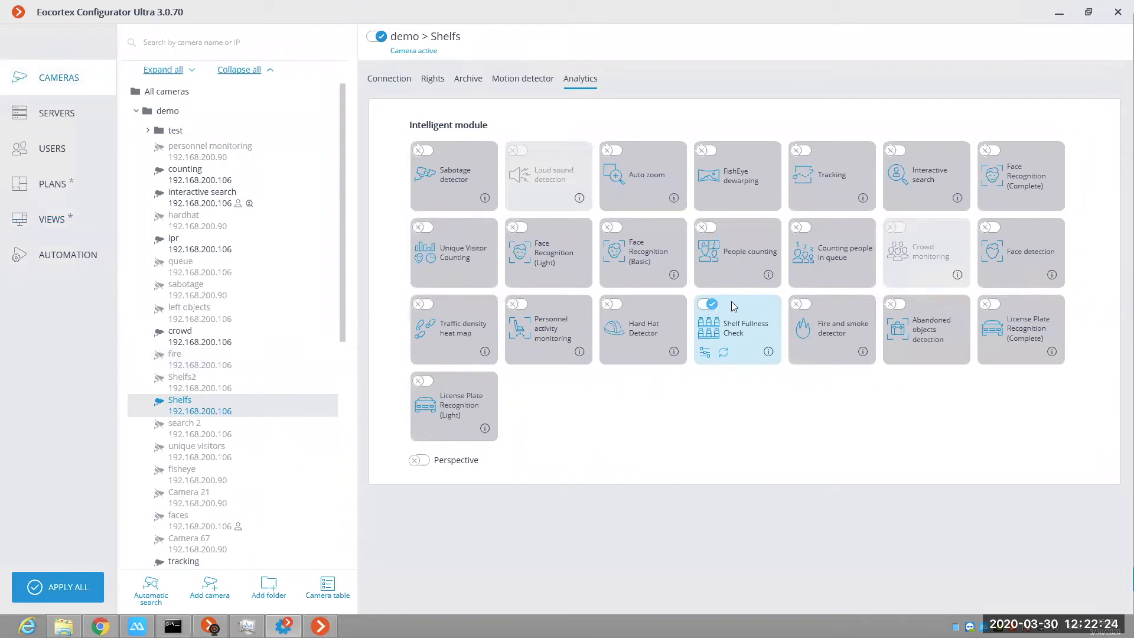
{"action": "left_click", "coordinate": [530, 83]}
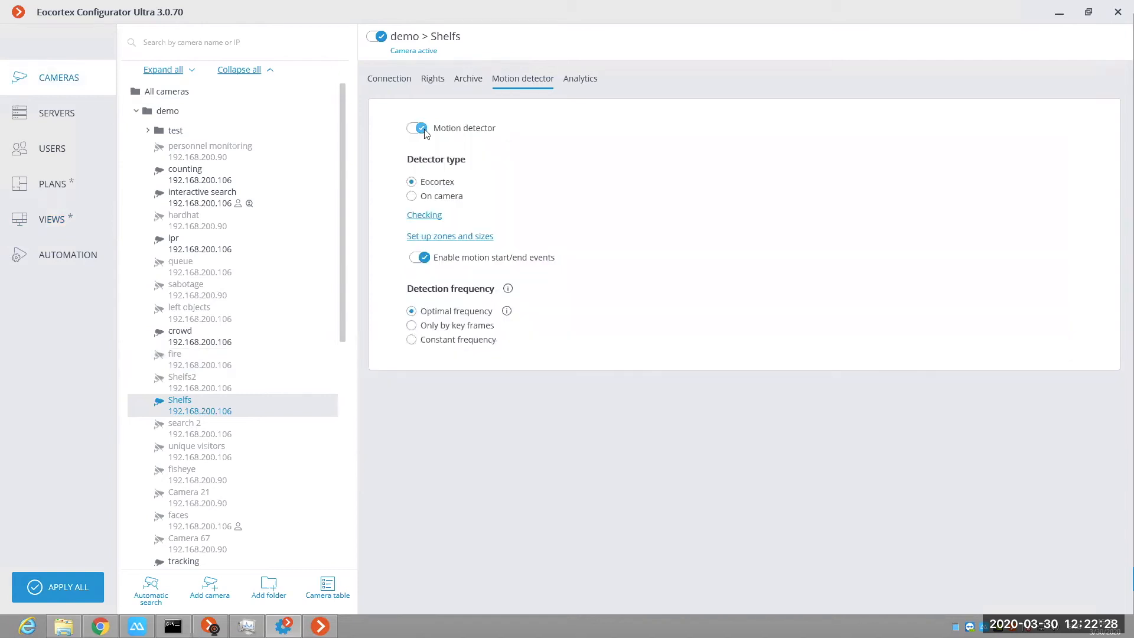
{"action": "left_click", "coordinate": [572, 81]}
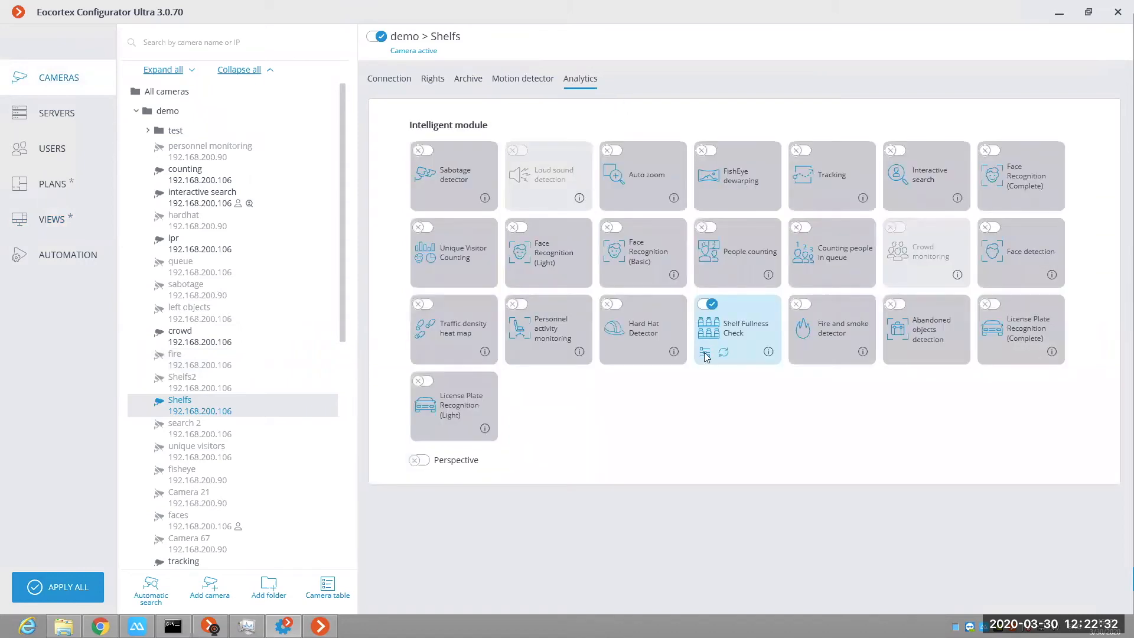
Step: Review the Shelf Fullness Check settings for Shelf 2, including the threshold and refresh interval options, and close them without saving
{"action": "left_click", "coordinate": [712, 357]}
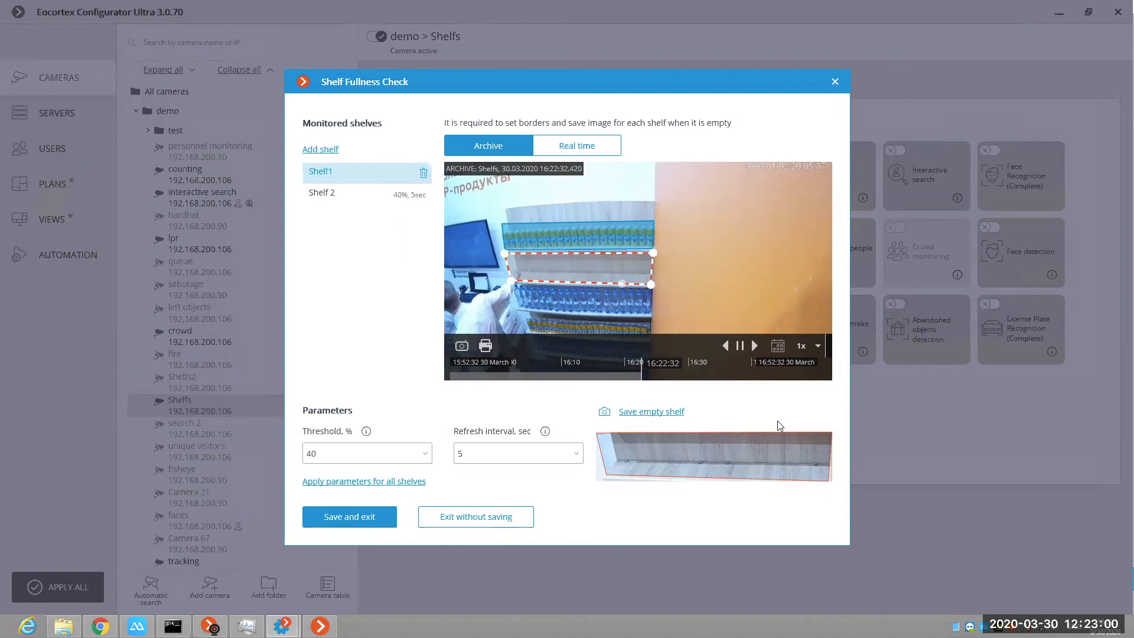
{"action": "left_click", "coordinate": [336, 195]}
{"action": "left_click", "coordinate": [335, 195]}
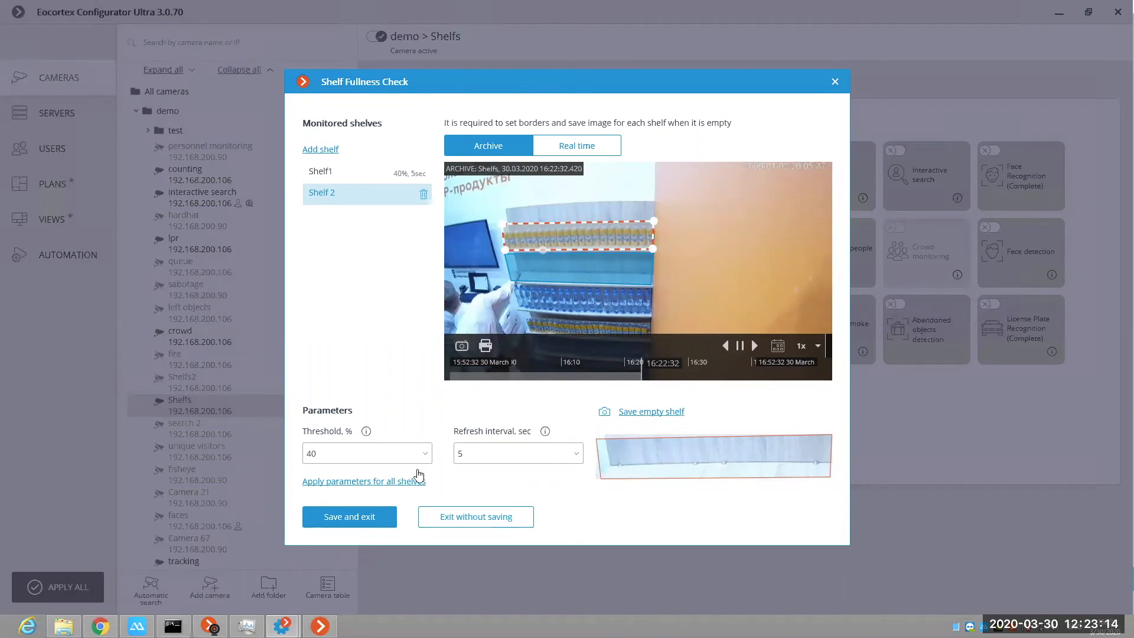
{"action": "left_click", "coordinate": [344, 456]}
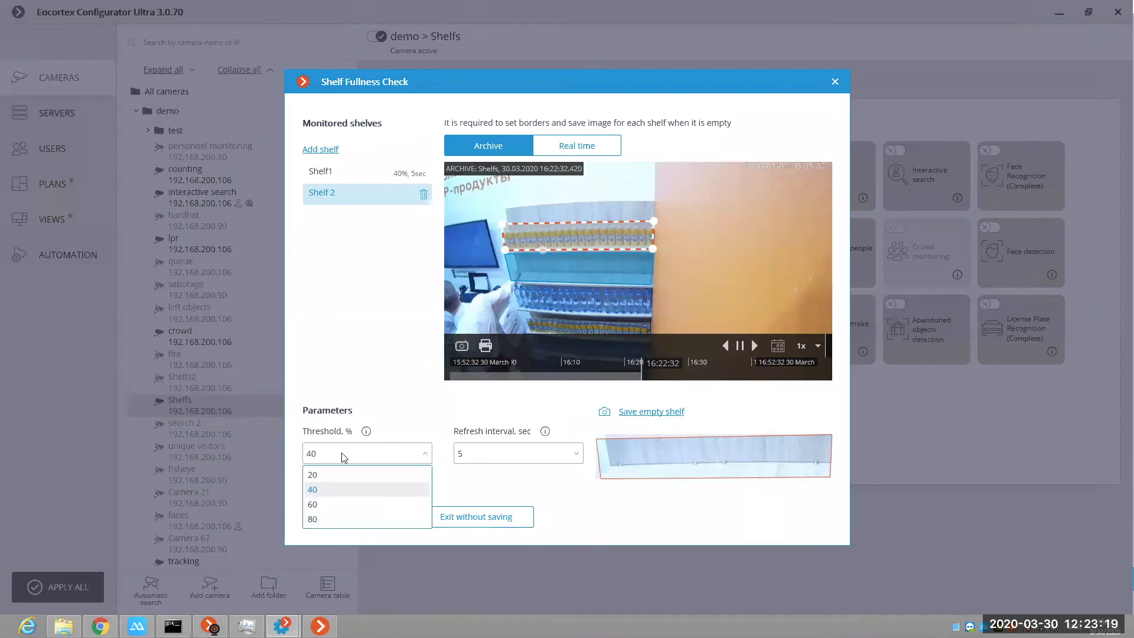
{"action": "left_click", "coordinate": [420, 427]}
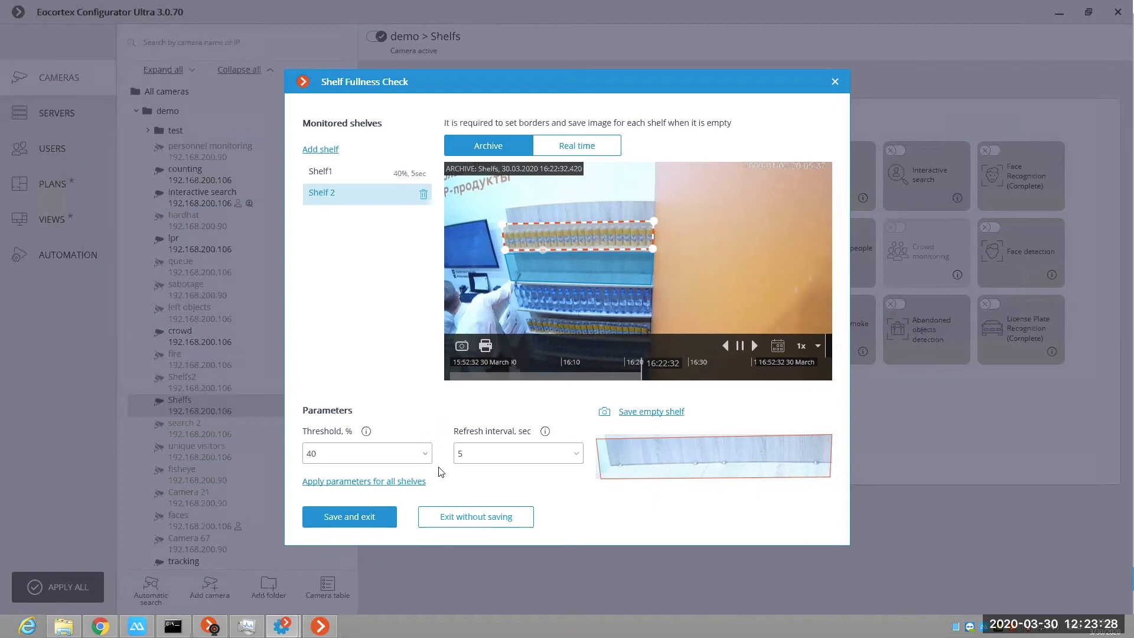
{"action": "left_click", "coordinate": [576, 459]}
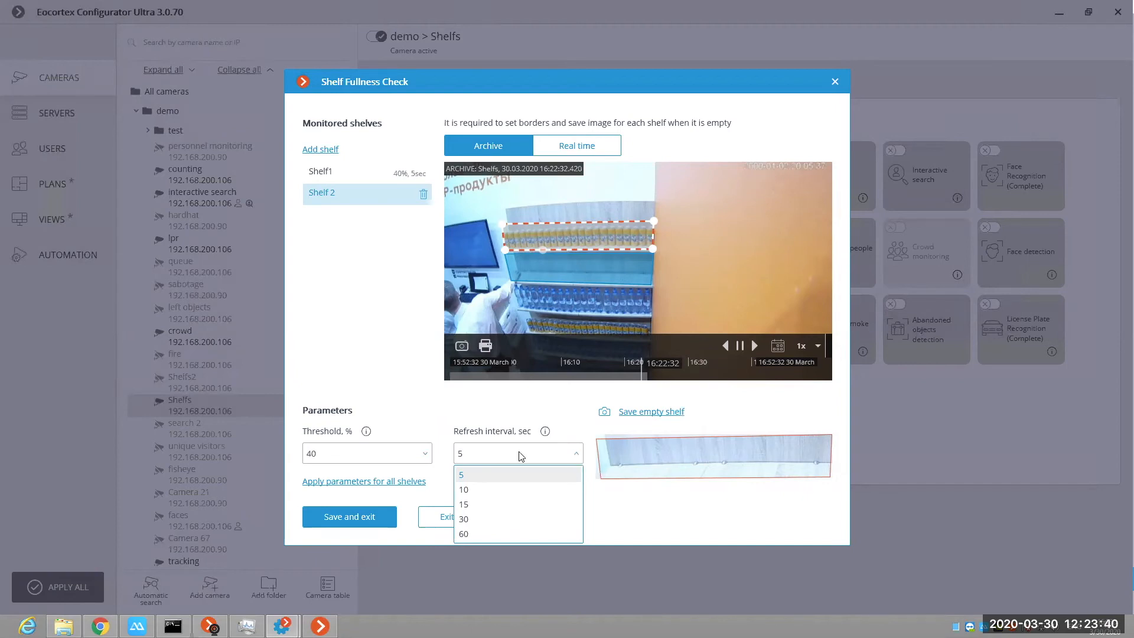
{"action": "left_click", "coordinate": [615, 536]}
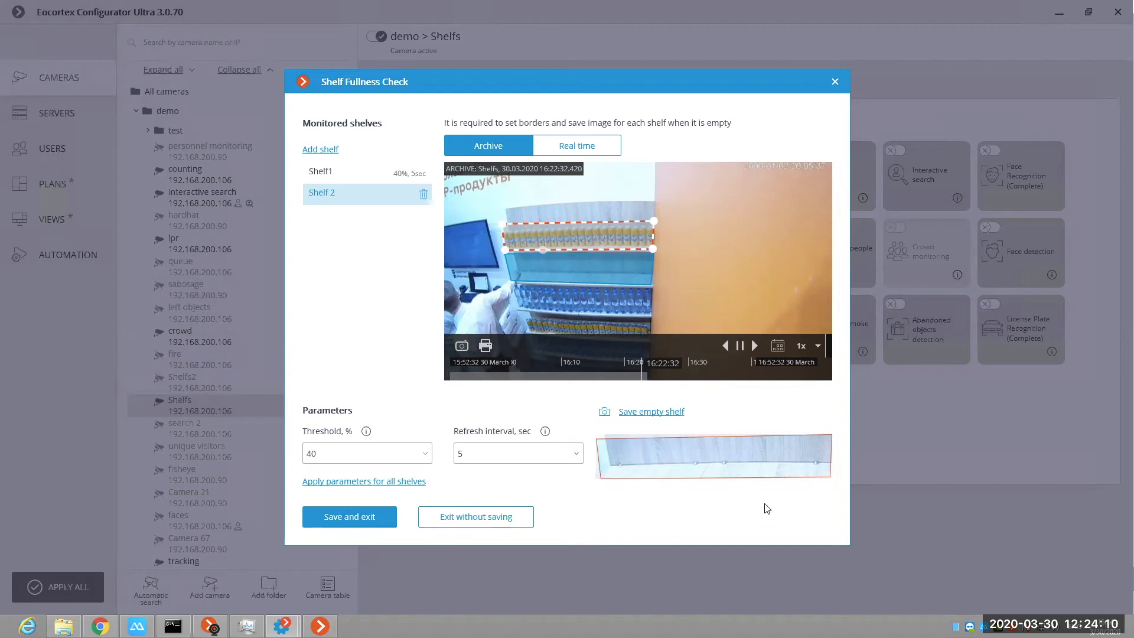
{"action": "left_click", "coordinate": [837, 83]}
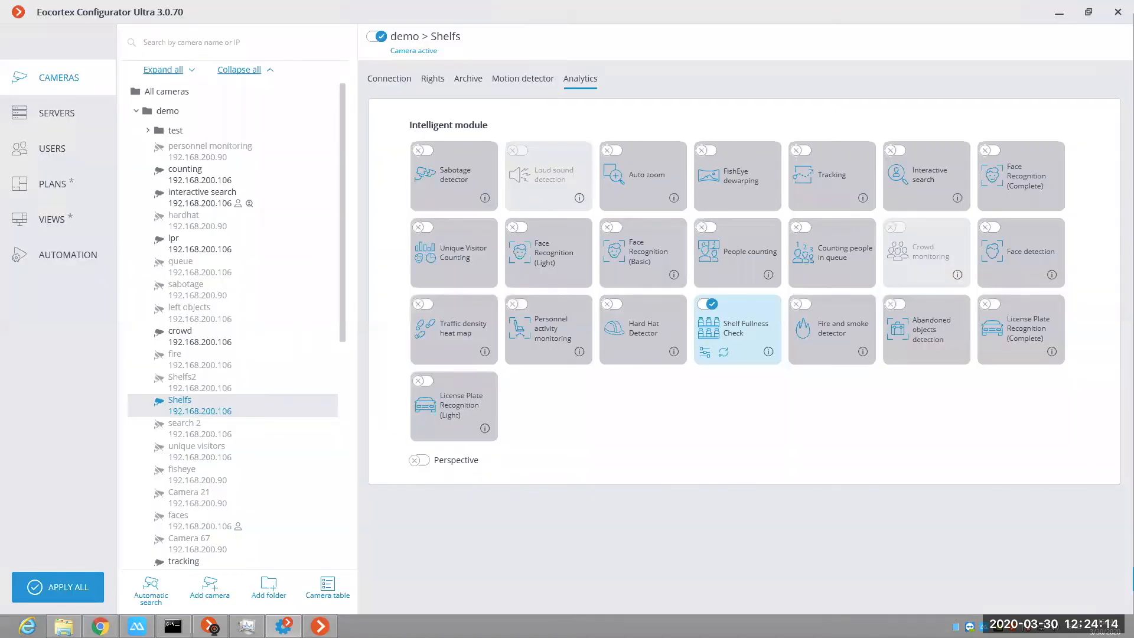
Step: Switch to Eocortex Client, build the Shelf Fullness Check report for both shelves from 29.03.2020 16:00 to 30.03.2020 16:00, and open its CSV export
{"action": "key", "text": "alt+Tab"}
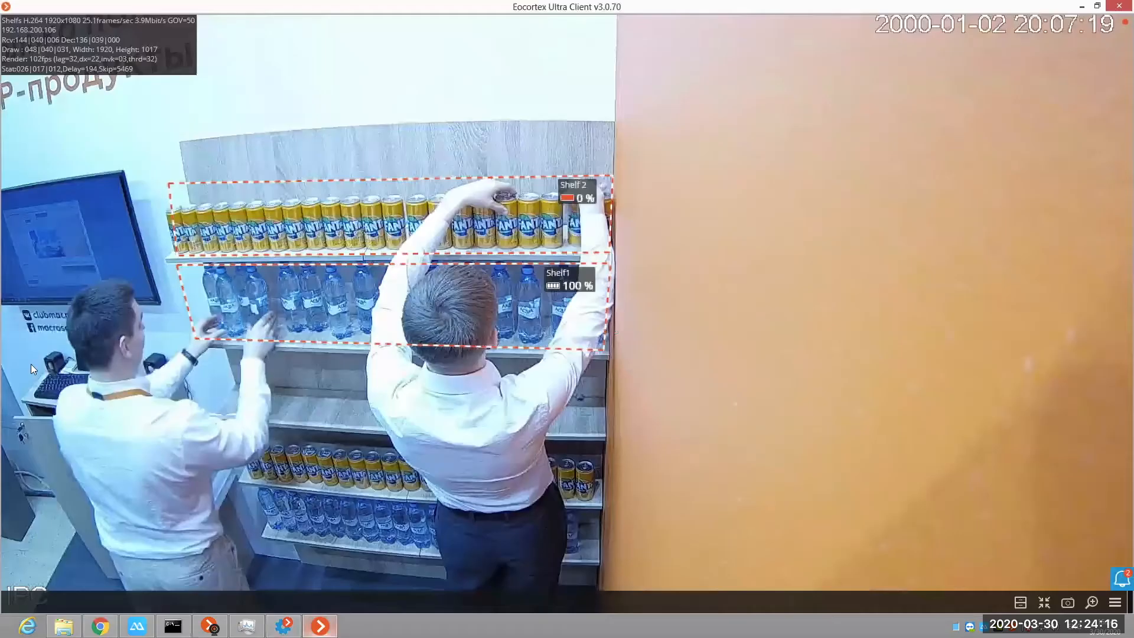
{"action": "right_click", "coordinate": [38, 335]}
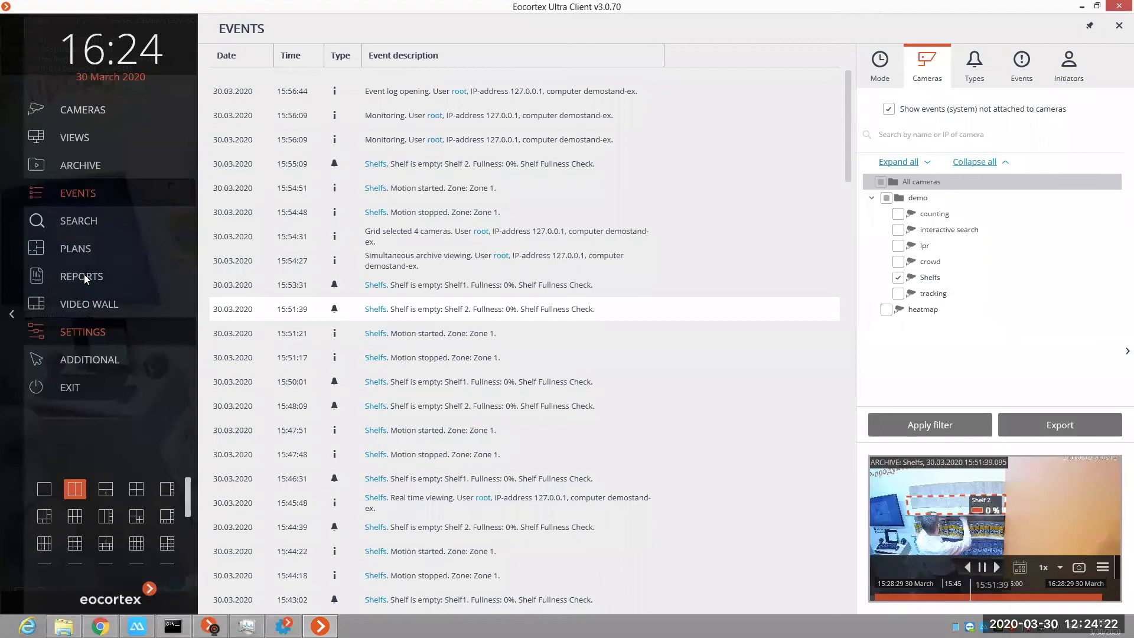
{"action": "left_click", "coordinate": [119, 273]}
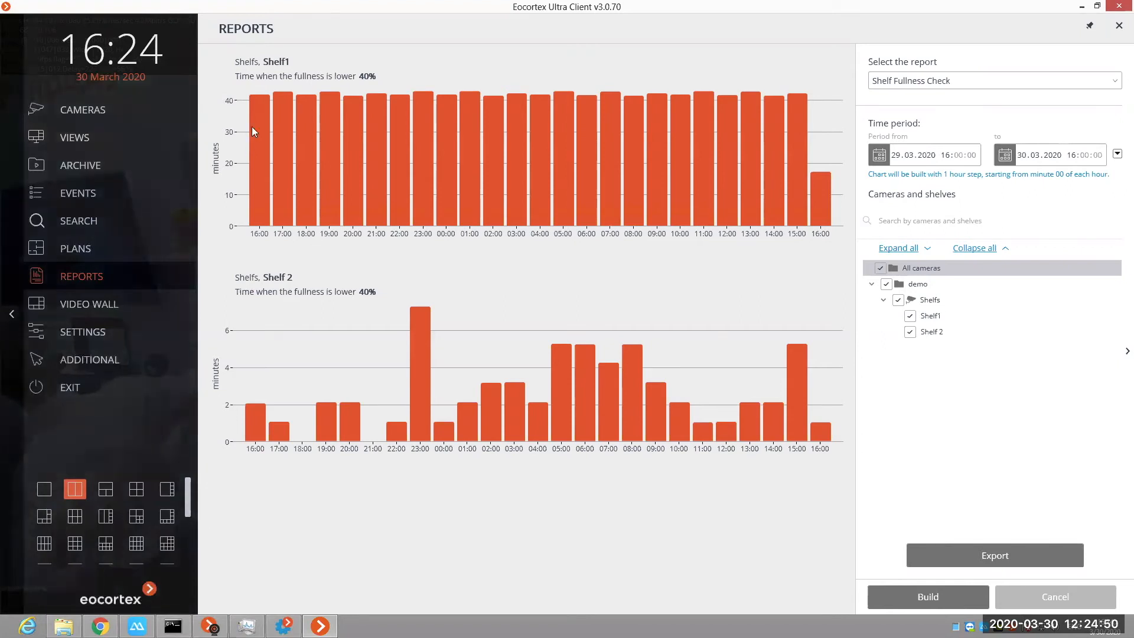
{"action": "mouse_move", "coordinate": [258, 150]}
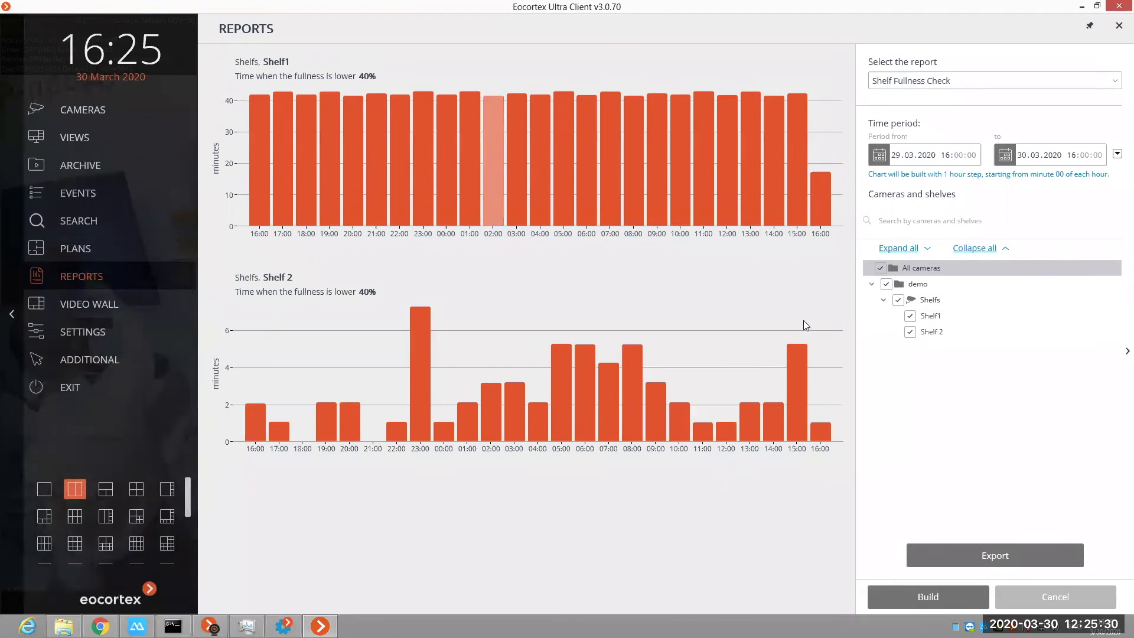
{"action": "left_click", "coordinate": [1004, 556]}
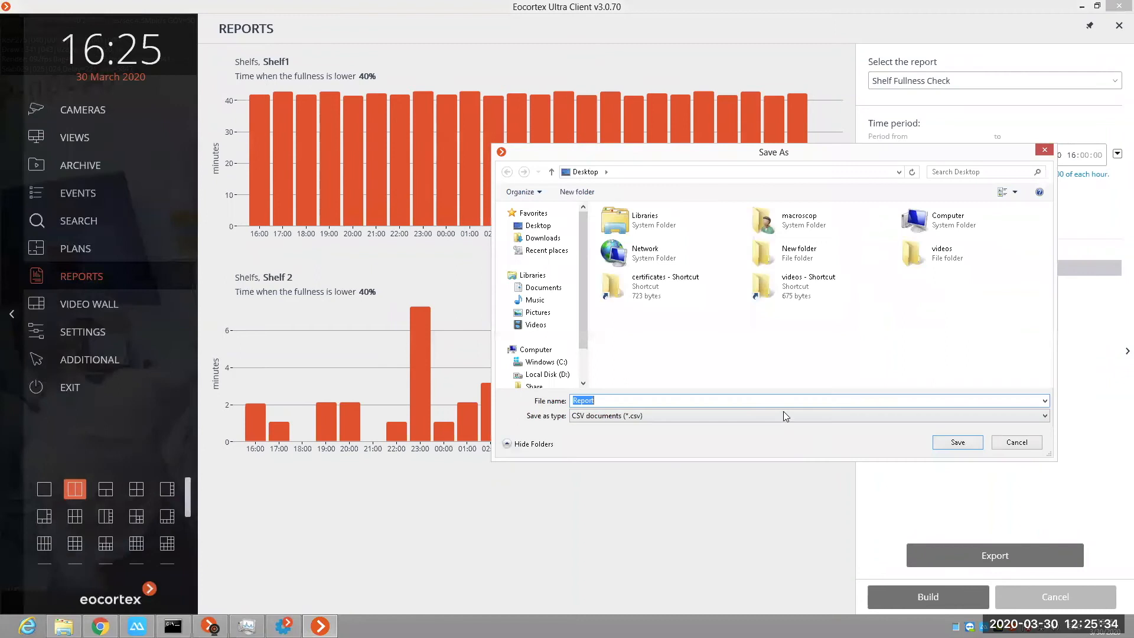
{"action": "left_click", "coordinate": [1013, 444]}
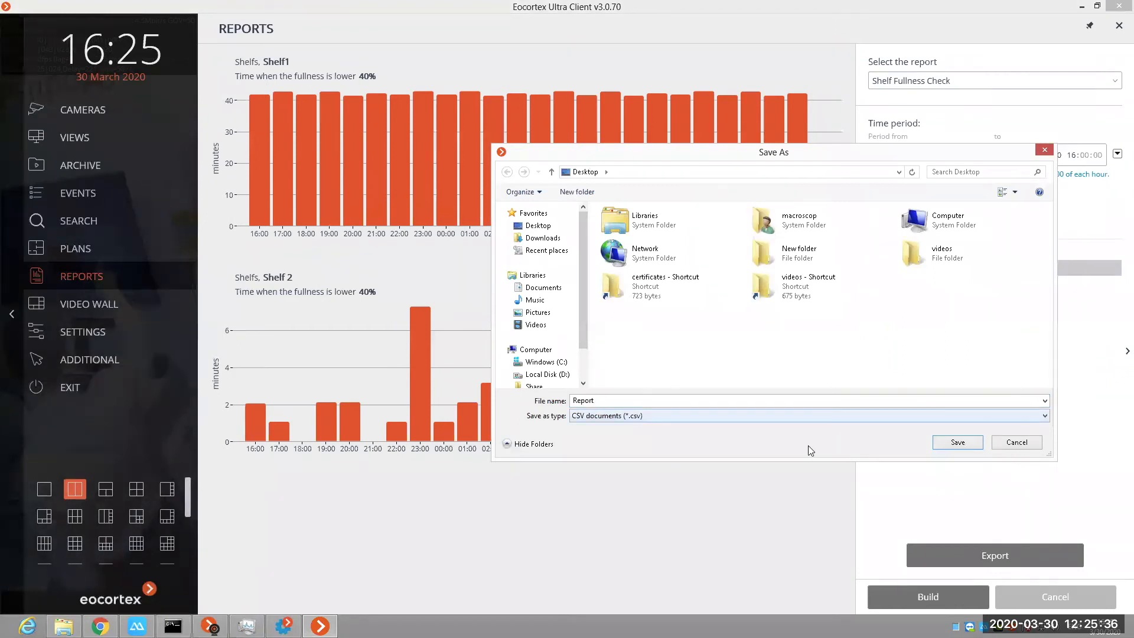
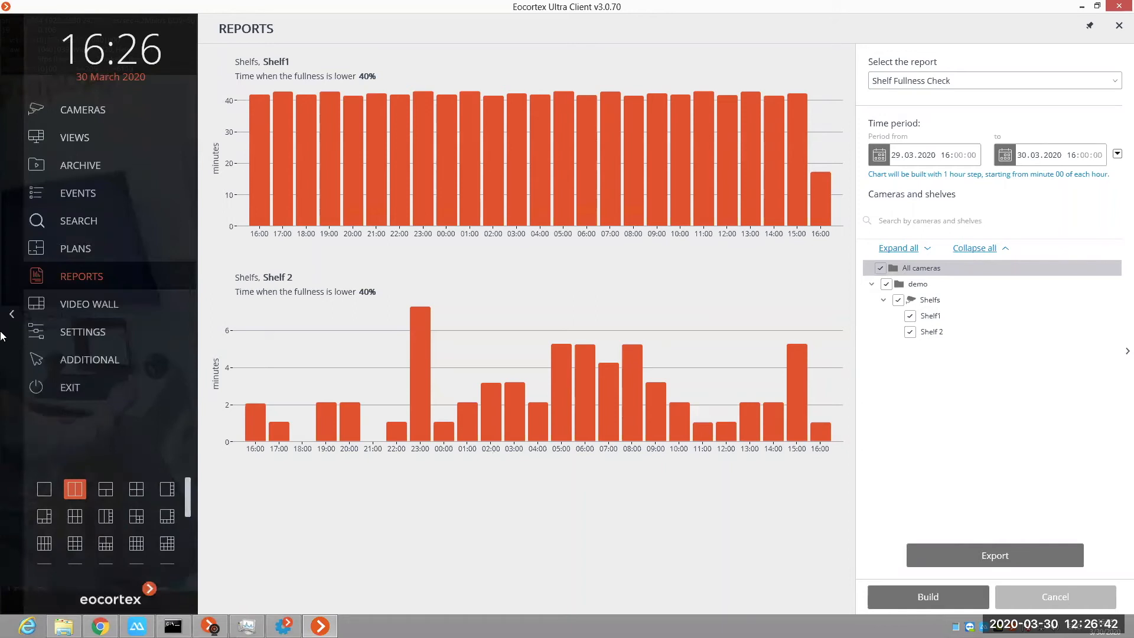
Step: Return to the live view and display the heatmap camera in place of the Shelfs camera
{"action": "left_click", "coordinate": [438, 321]}
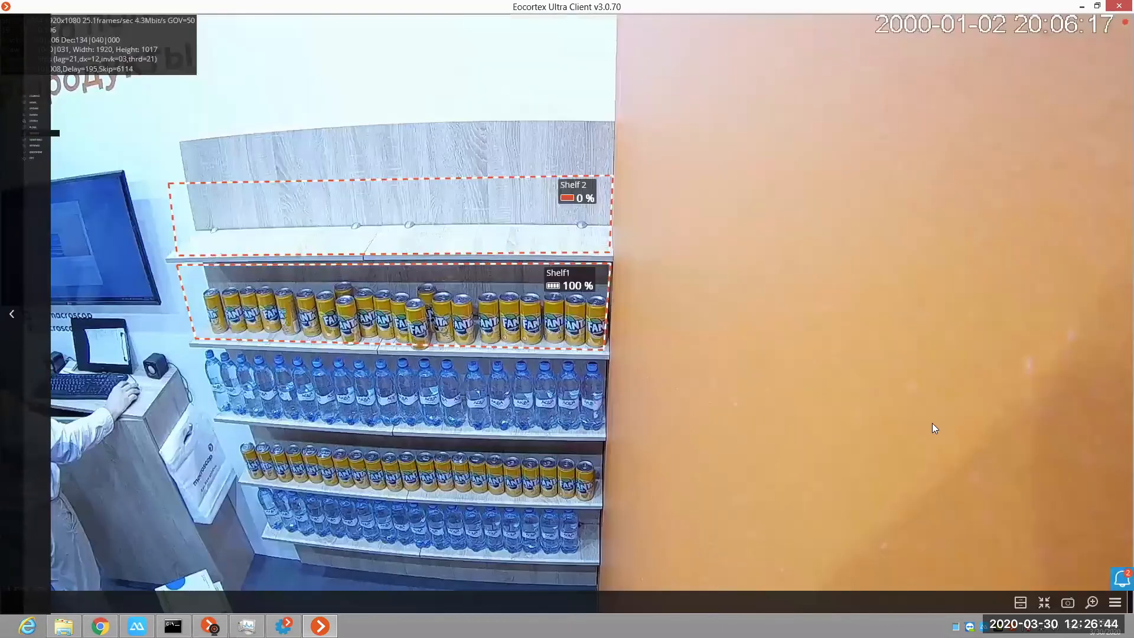
{"action": "right_click", "coordinate": [861, 341]}
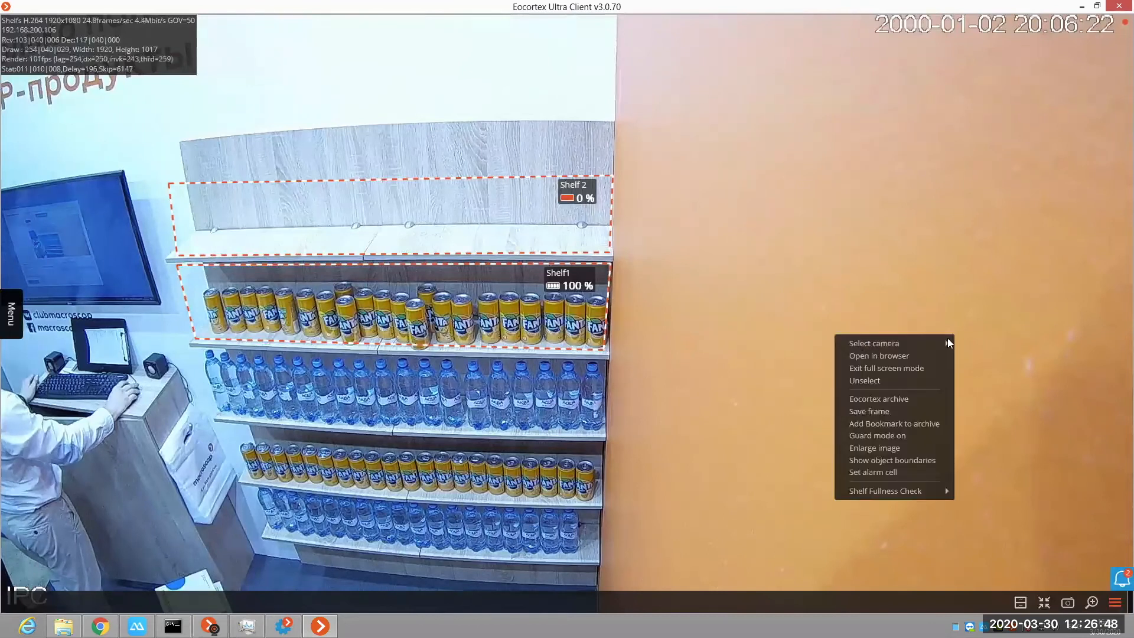
{"action": "mouse_move", "coordinate": [945, 342]}
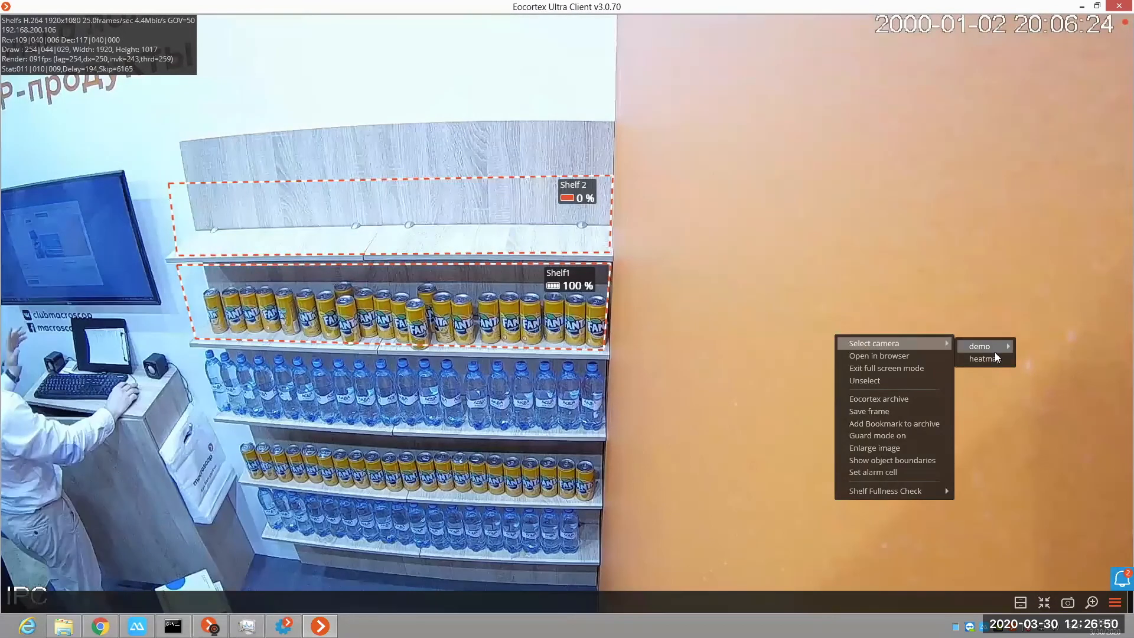
{"action": "left_click", "coordinate": [995, 357]}
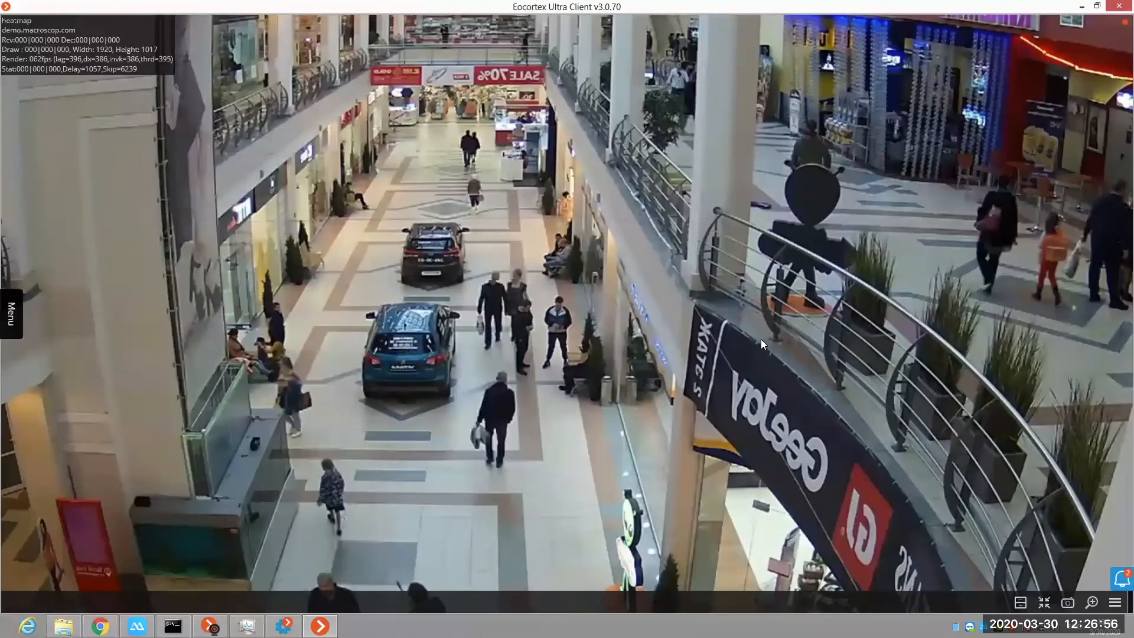
Step: Show the heat map over the heatmap camera's live image and apply the Blue-Green-Yellow-Red color scheme
{"action": "right_click", "coordinate": [865, 500]}
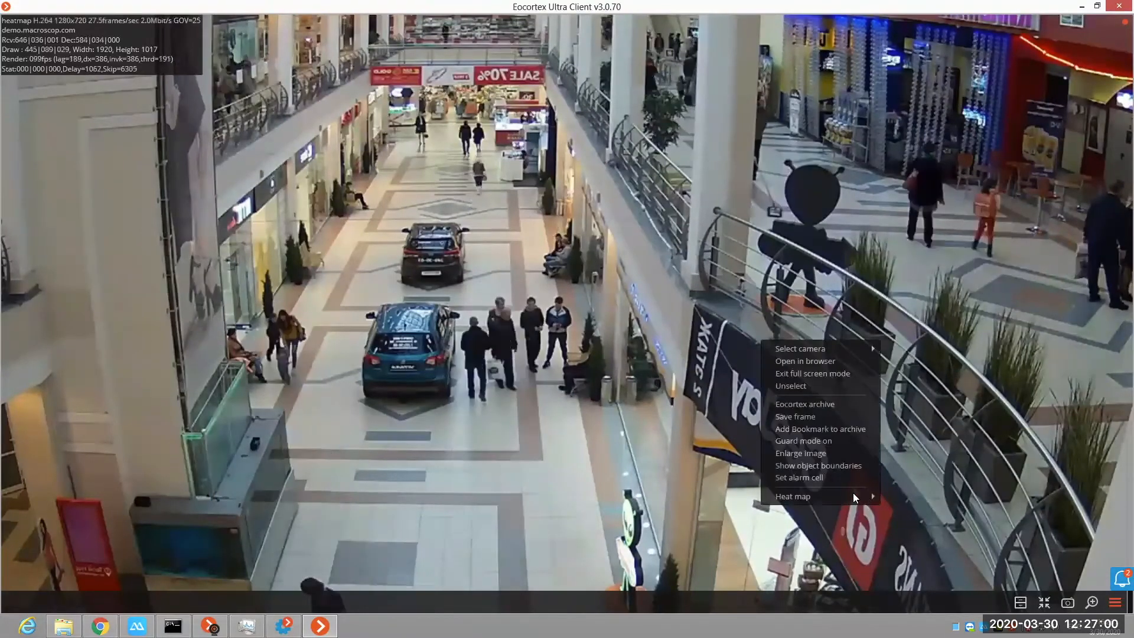
{"action": "left_click", "coordinate": [870, 495]}
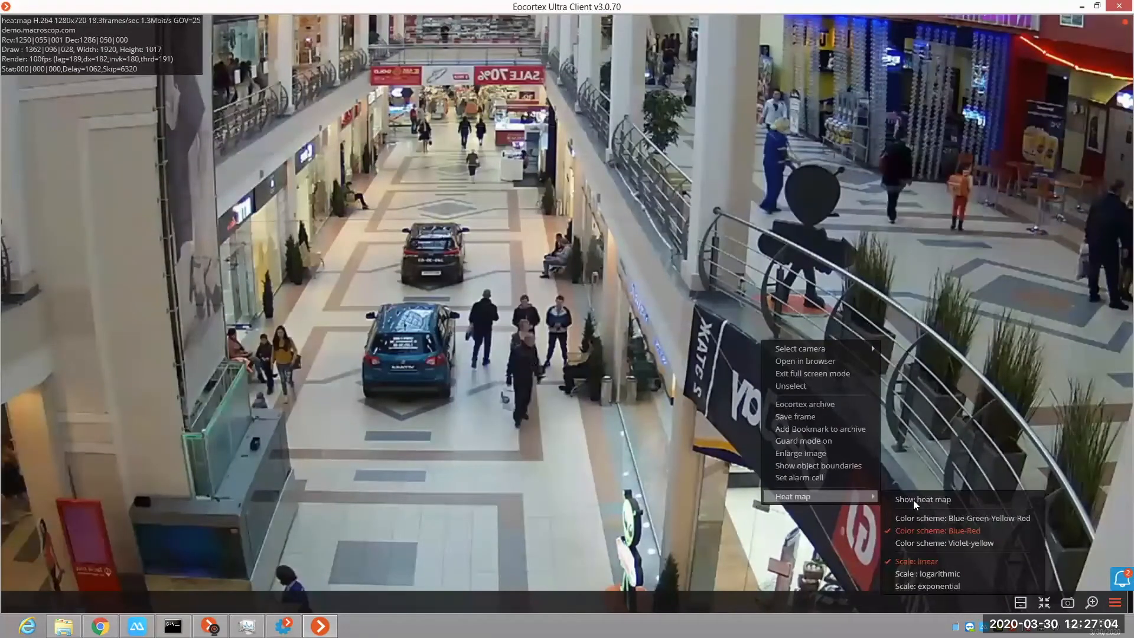
{"action": "left_click", "coordinate": [913, 500]}
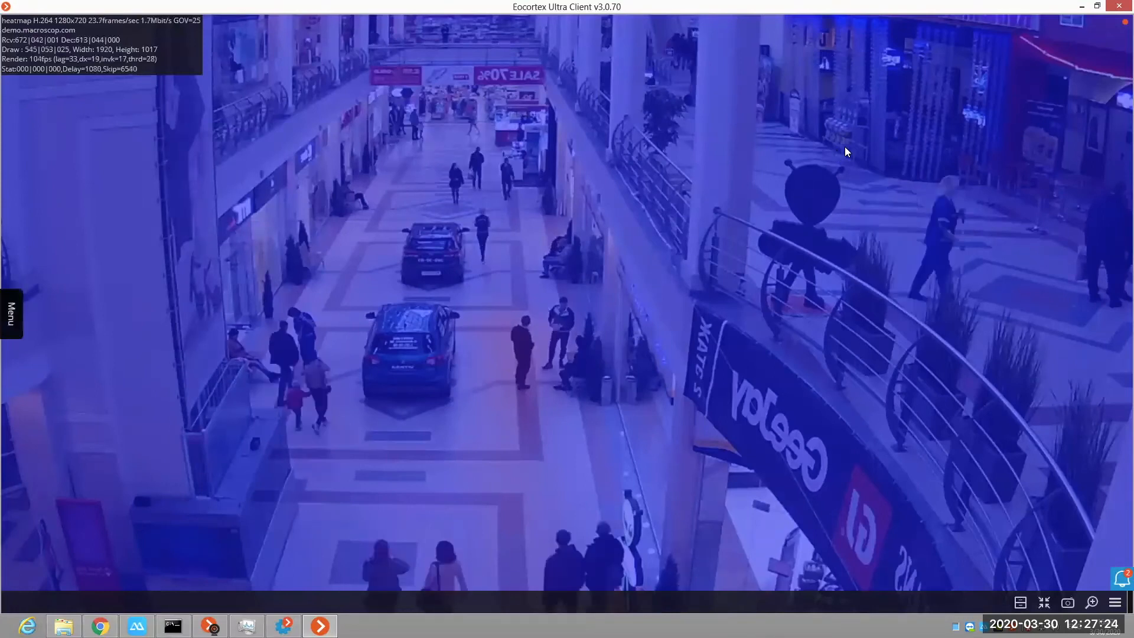
{"action": "right_click", "coordinate": [894, 306]}
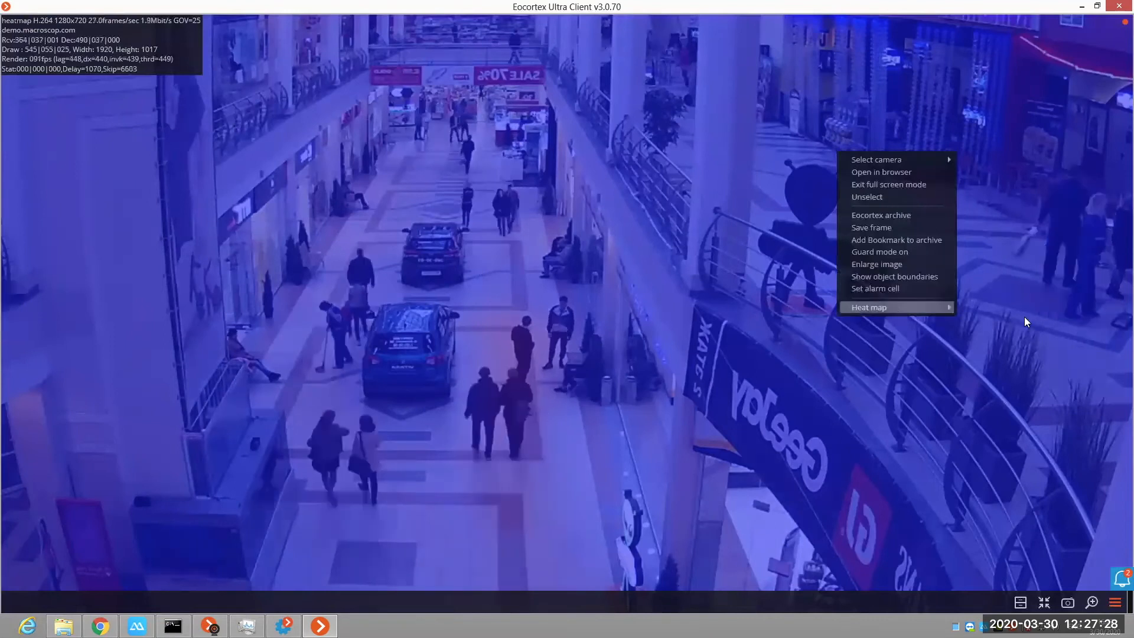
{"action": "mouse_move", "coordinate": [897, 307]}
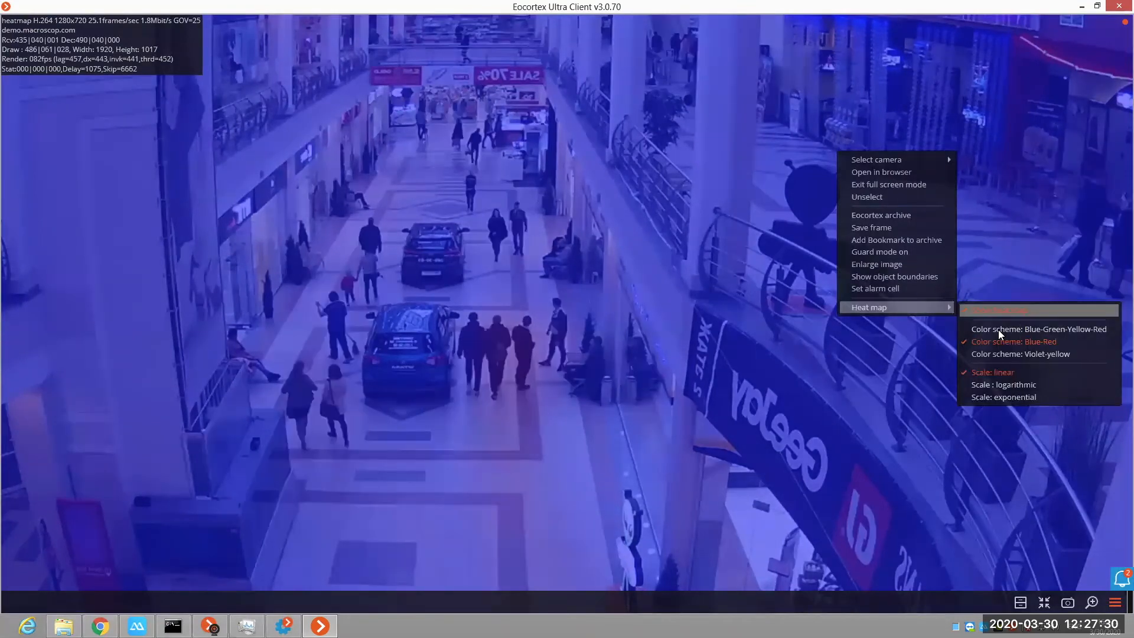
{"action": "left_click", "coordinate": [1031, 329]}
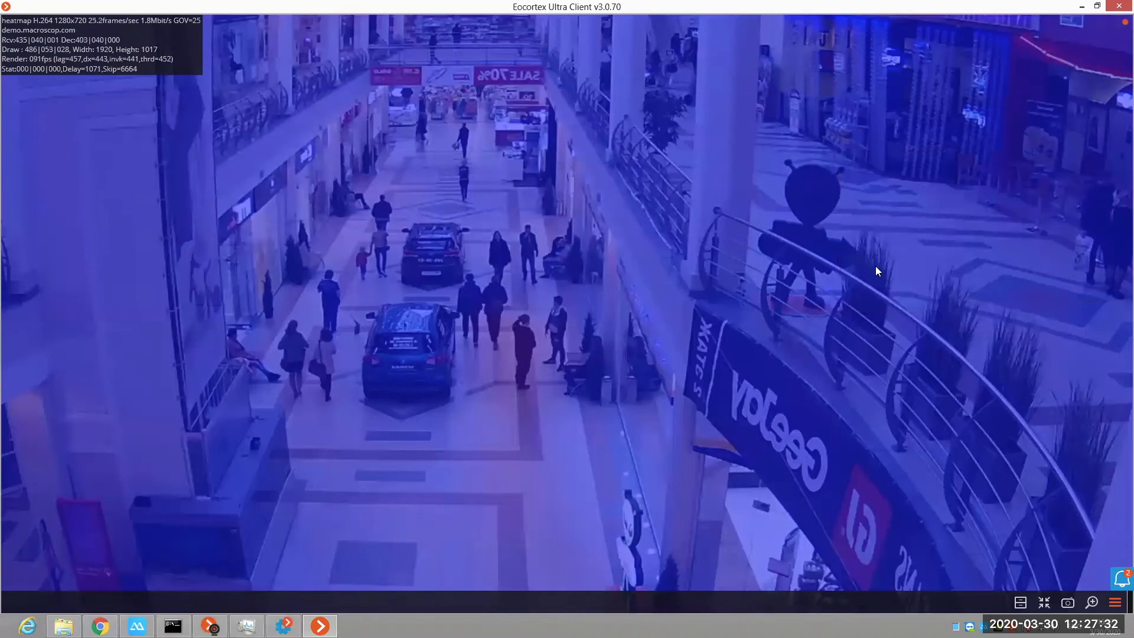
Step: Set the scale of the live heat map to logarithmic
{"action": "right_click", "coordinate": [931, 295]}
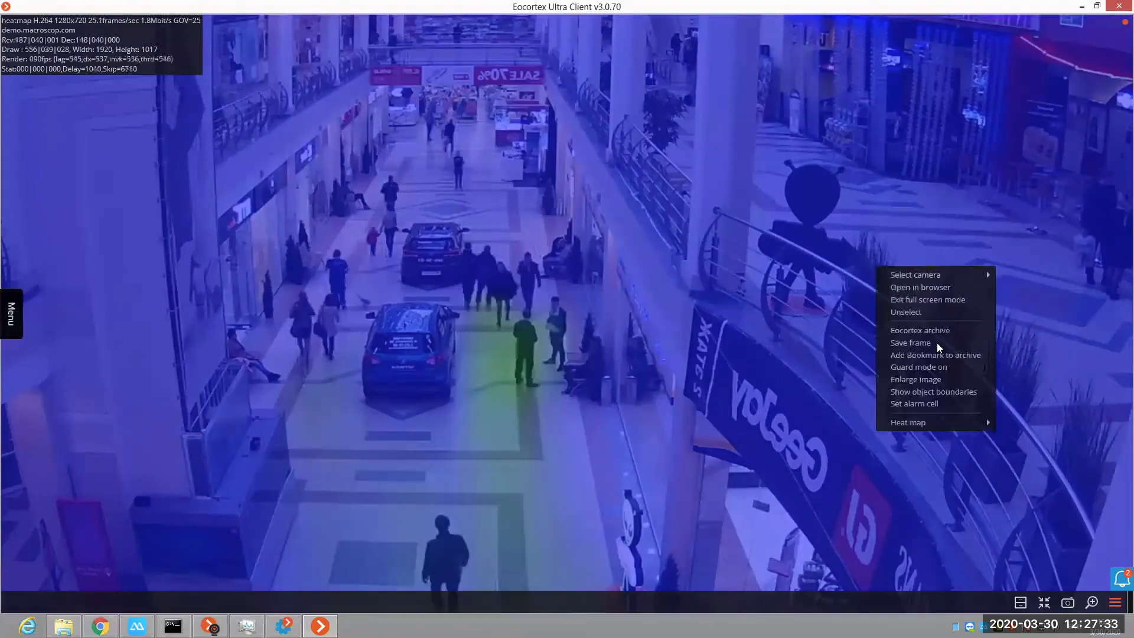
{"action": "left_click", "coordinate": [944, 421]}
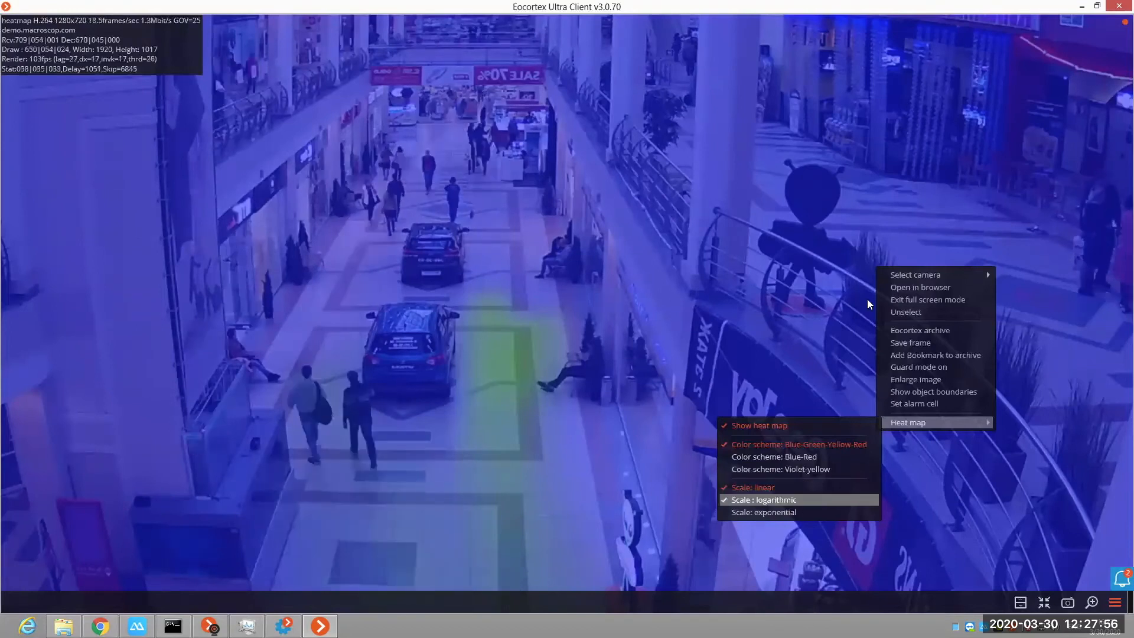
{"action": "key", "text": "Return"}
Step: Try the exponential scale on the live heat map, and switch back to the logarithmic scale
{"action": "right_click", "coordinate": [834, 275]}
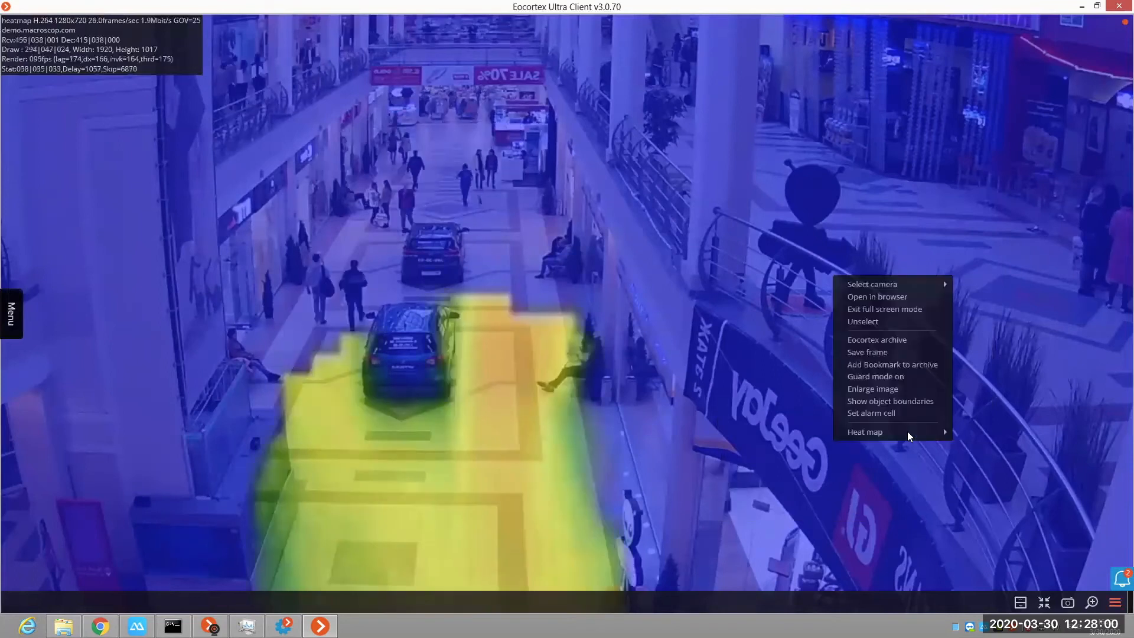
{"action": "mouse_move", "coordinate": [908, 433]}
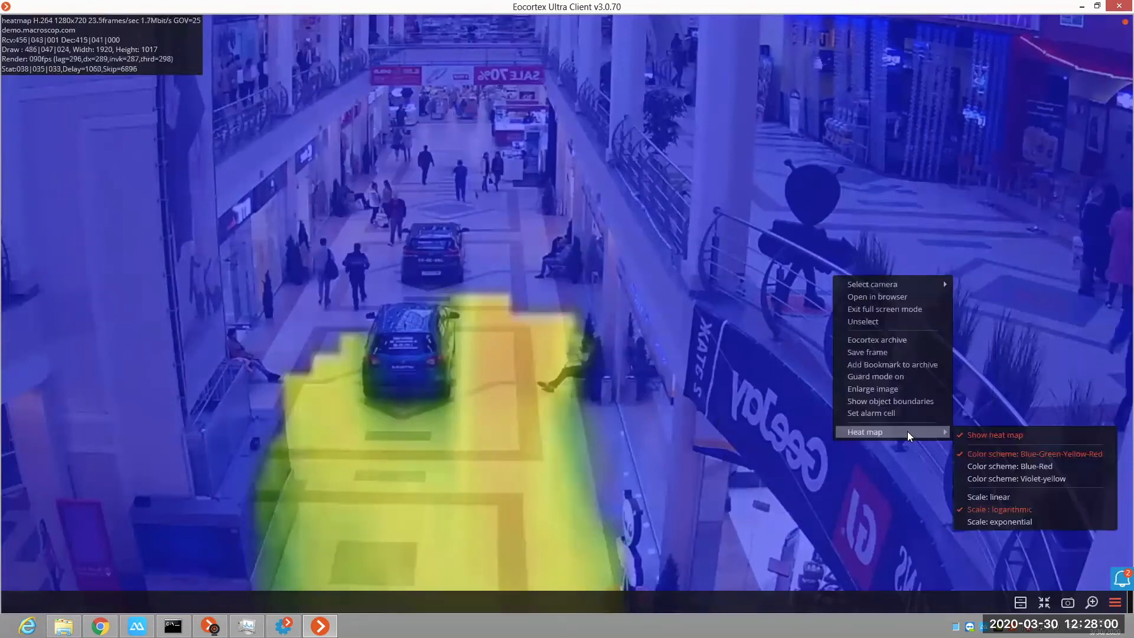
{"action": "left_click", "coordinate": [1028, 520]}
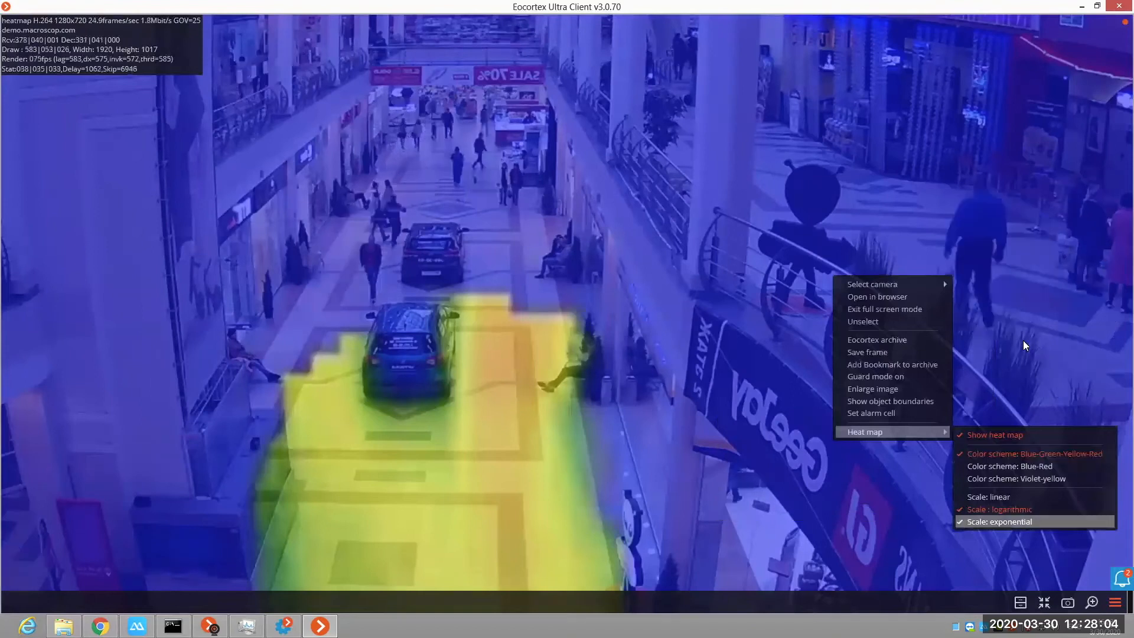
{"action": "left_click", "coordinate": [1024, 341]}
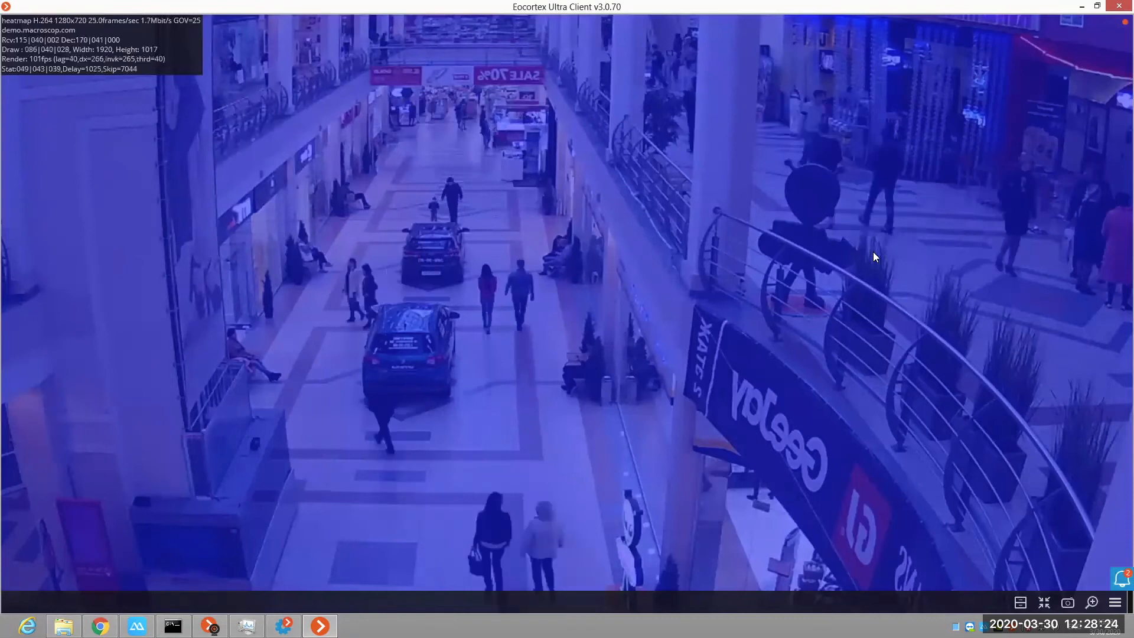
{"action": "right_click", "coordinate": [912, 388]}
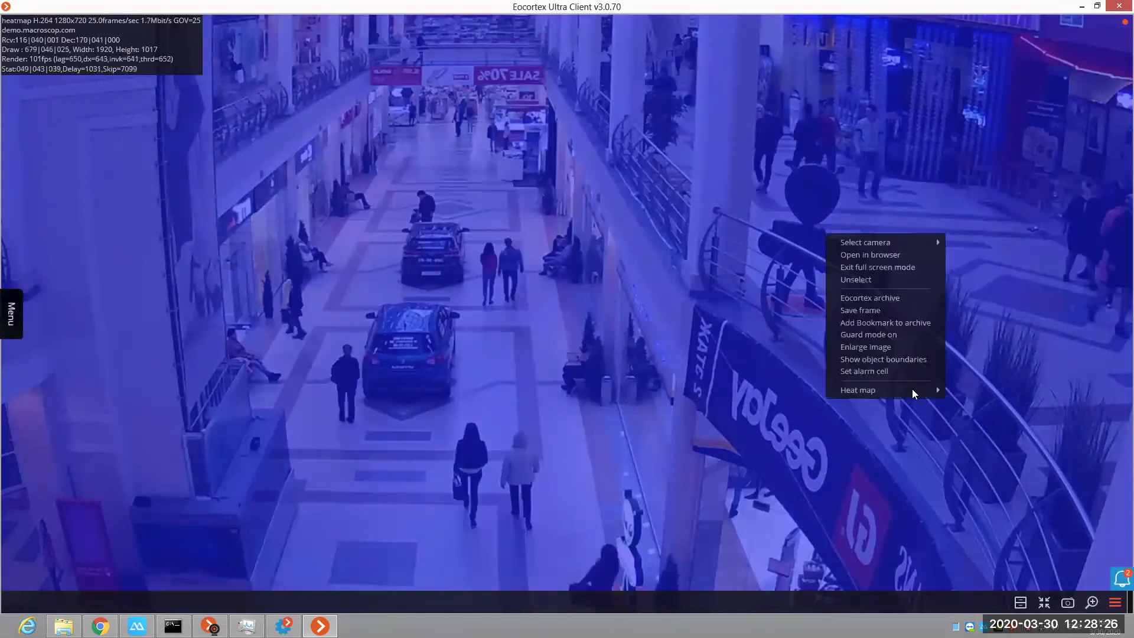
{"action": "mouse_move", "coordinate": [922, 390]}
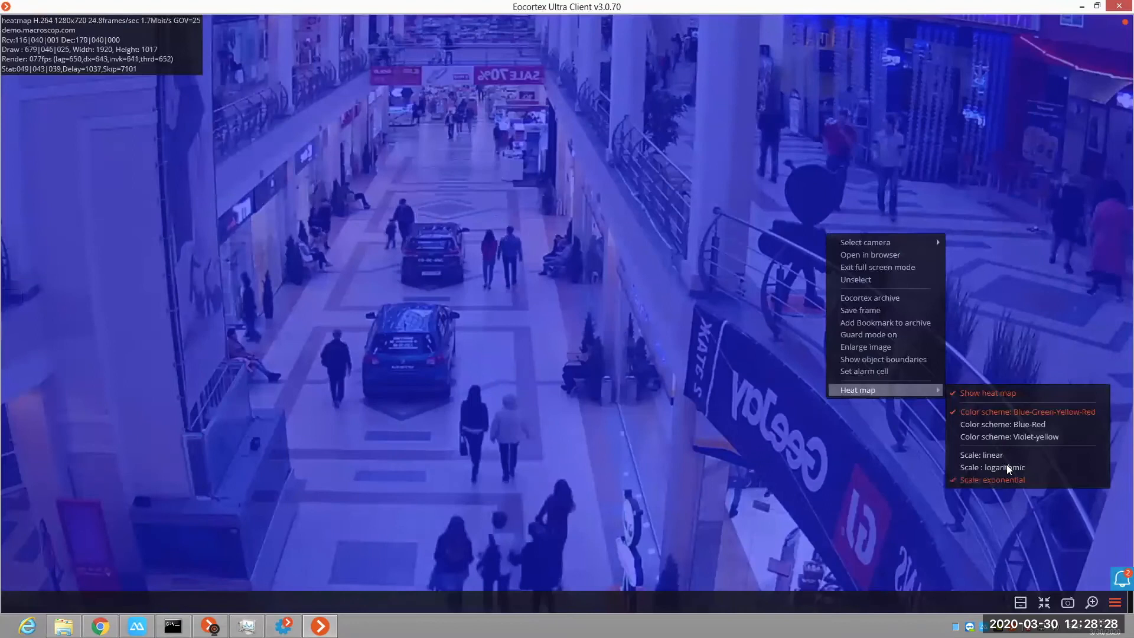
{"action": "left_click", "coordinate": [1006, 465]}
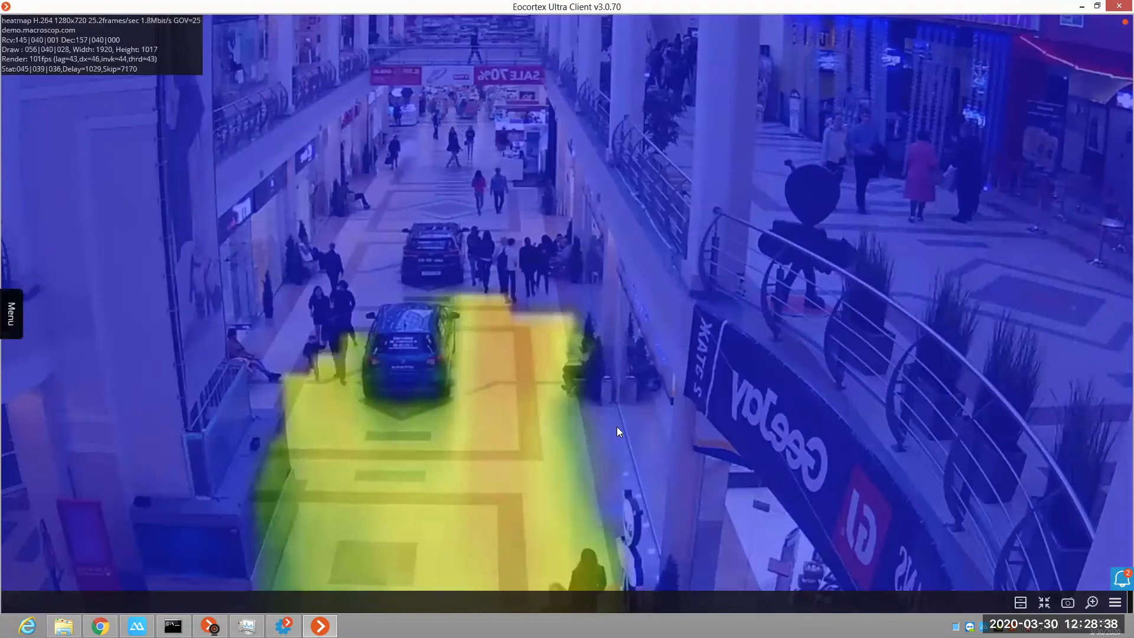
Step: Build a Heat map report for the heatmap camera for 30.03.2020, 00:00 to 23:59, with the linear scale
{"action": "left_click", "coordinate": [3, 320]}
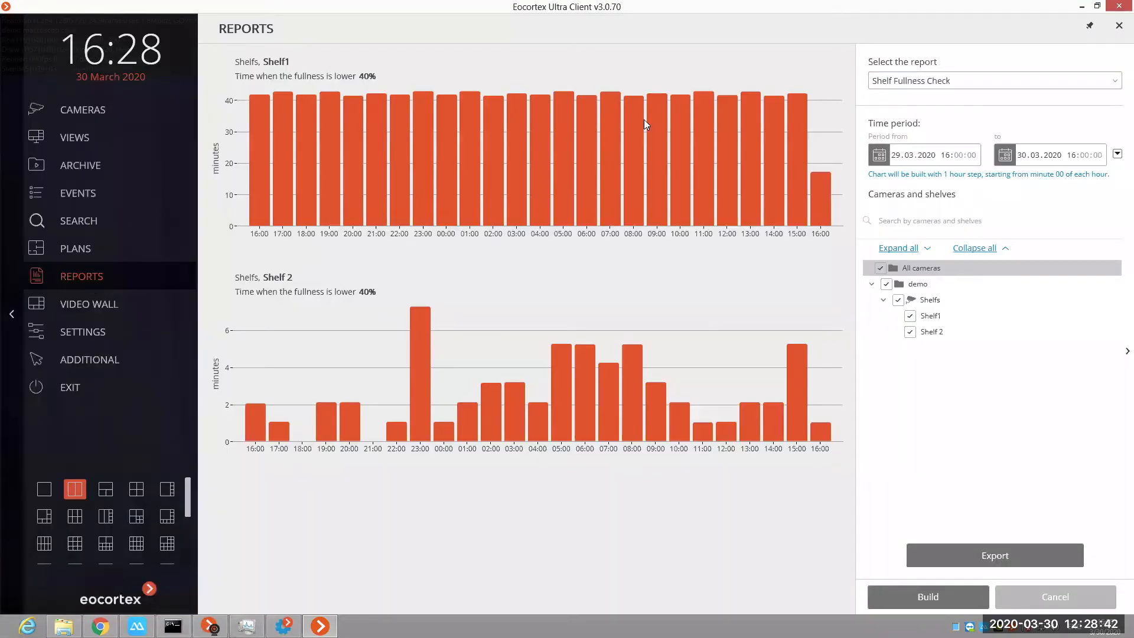
{"action": "left_click", "coordinate": [904, 80]}
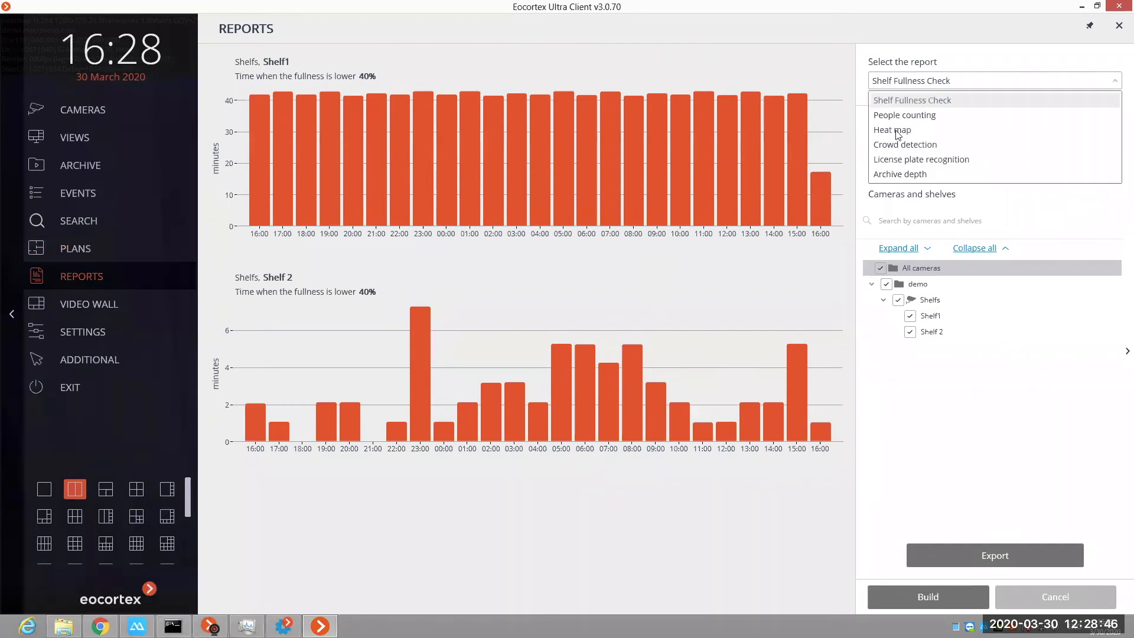
{"action": "left_click", "coordinate": [897, 131]}
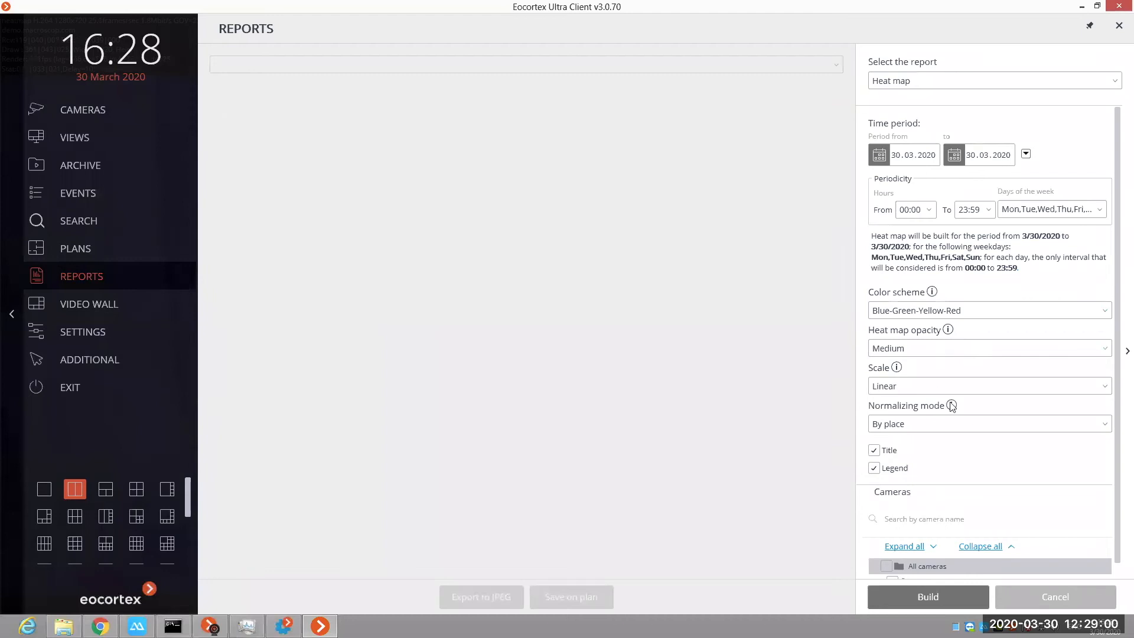
{"action": "scroll", "coordinate": [957, 492], "scroll_direction": "down", "scroll_amount": 1}
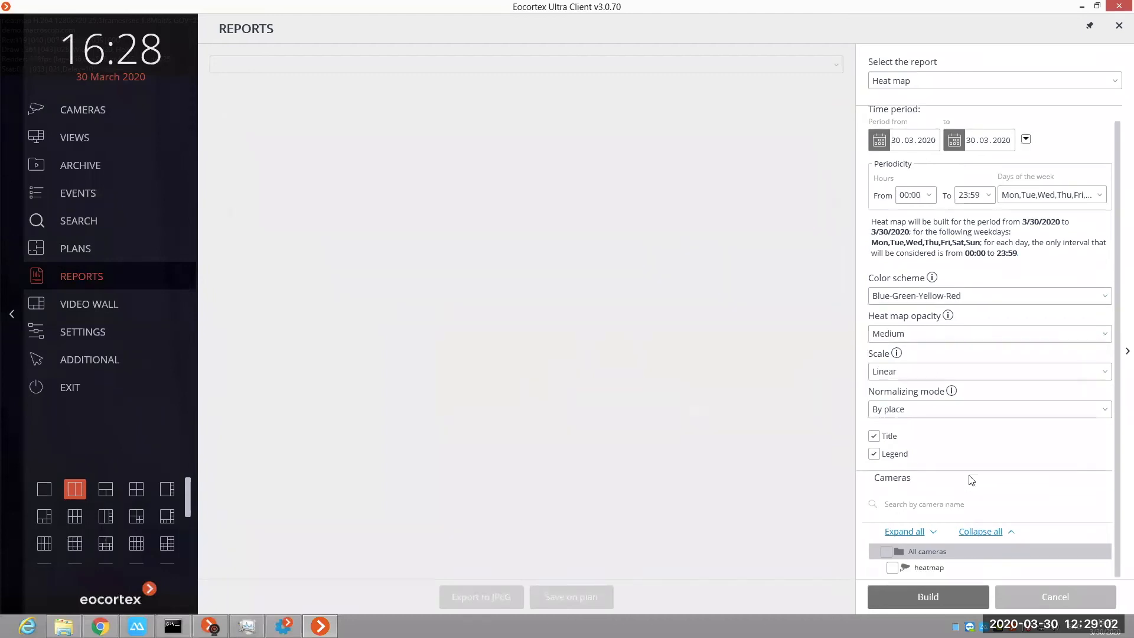
{"action": "left_click", "coordinate": [931, 598]}
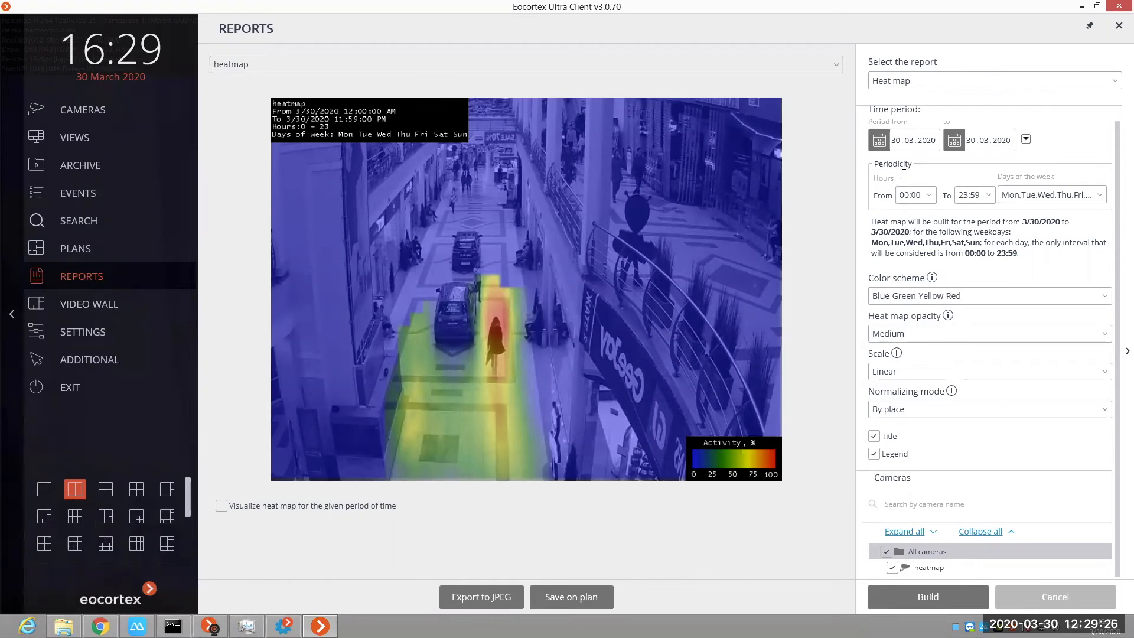
Step: Rebuild the heat map report with the start date 29.03.2020 and change its scale to Logarithmic
{"action": "left_click", "coordinate": [883, 143]}
{"action": "left_click", "coordinate": [885, 143]}
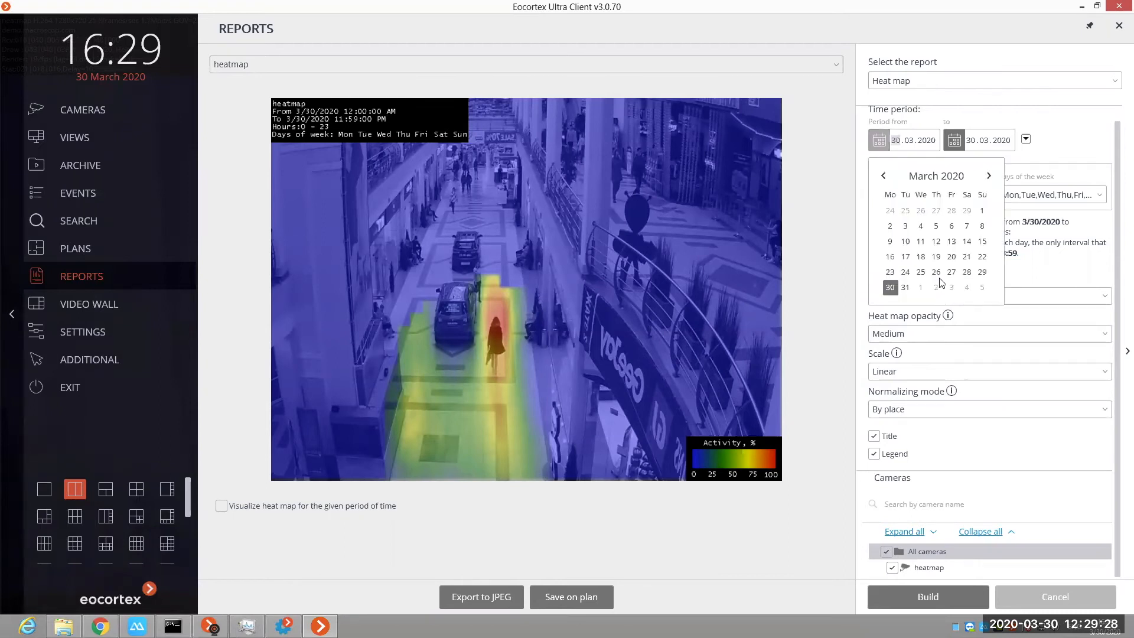
{"action": "left_click", "coordinate": [982, 273]}
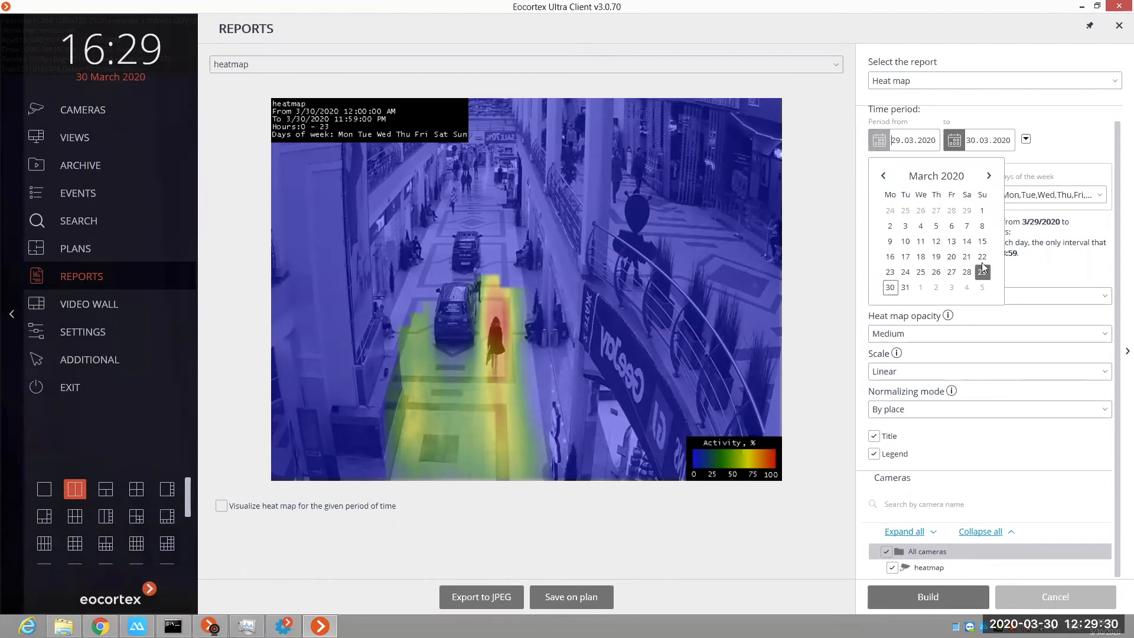
{"action": "left_click", "coordinate": [1064, 148]}
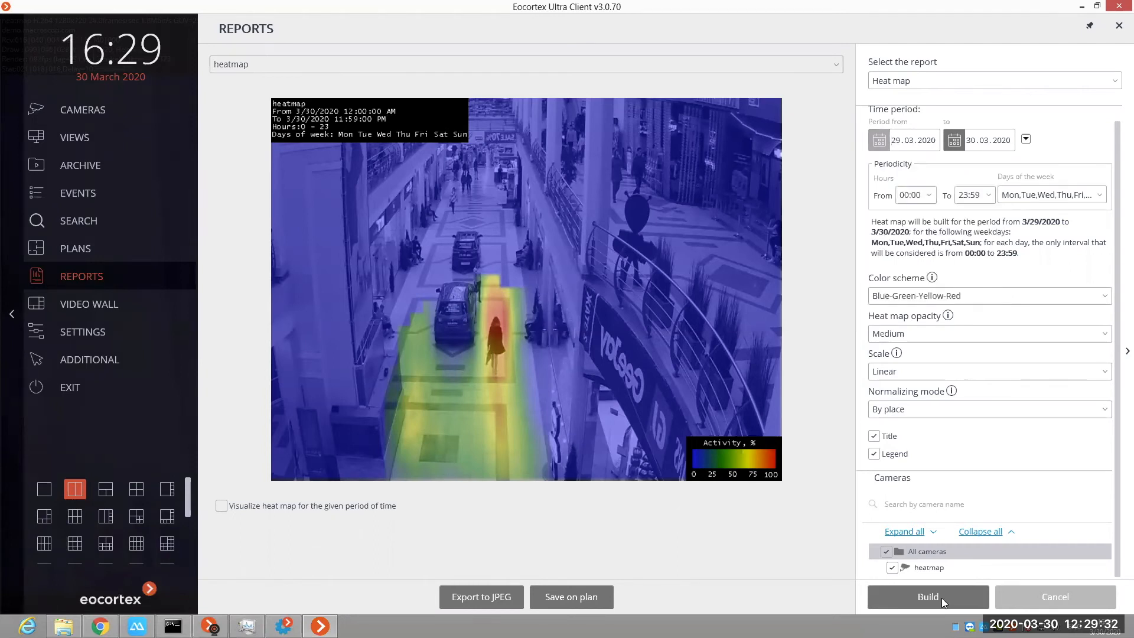
{"action": "left_click", "coordinate": [940, 600]}
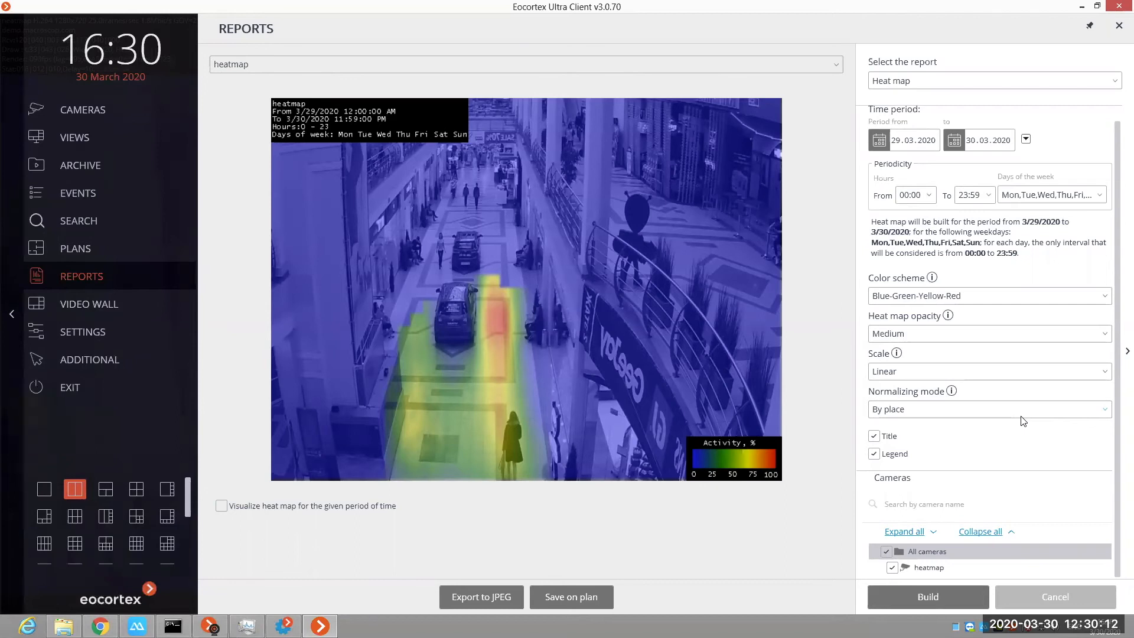
{"action": "left_click", "coordinate": [972, 373]}
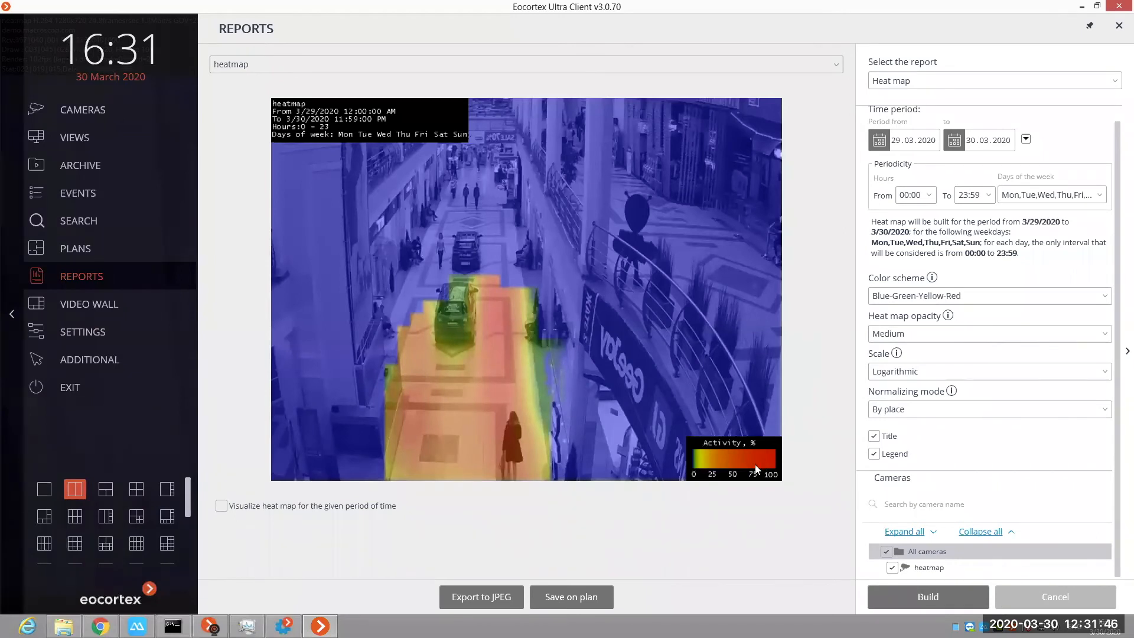
{"action": "left_click", "coordinate": [516, 600]}
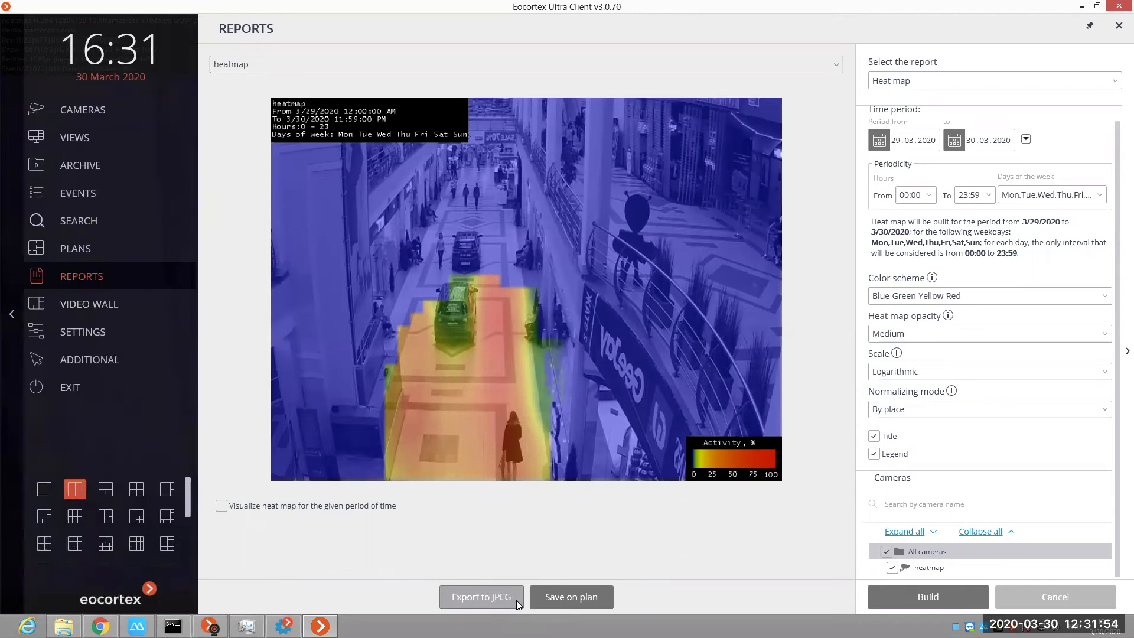
Step: Switch to Eocortex Configurator and open the Traffic density heat map settings of the heatmap camera
{"action": "left_click", "coordinate": [284, 626]}
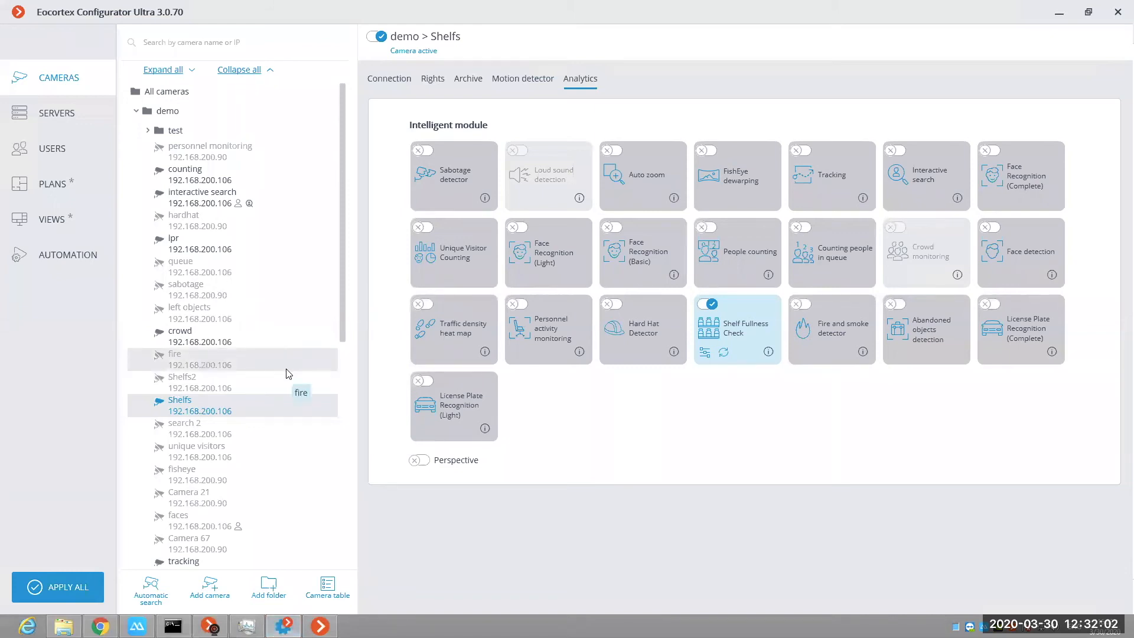
{"action": "scroll", "coordinate": [202, 401], "scroll_direction": "down", "scroll_amount": 4}
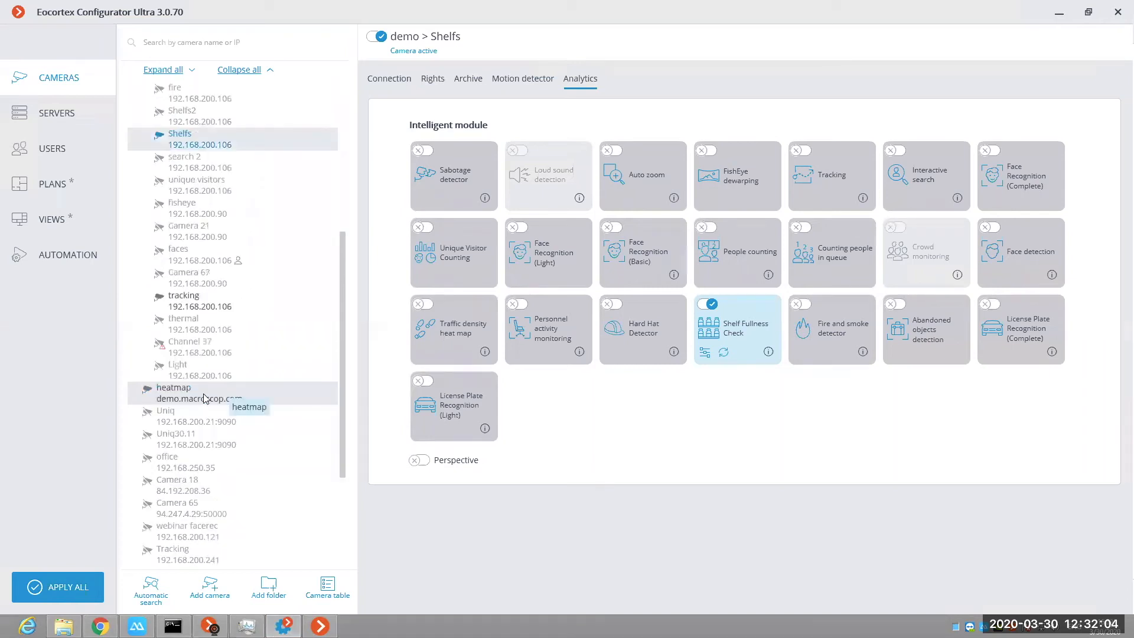
{"action": "left_click", "coordinate": [202, 401]}
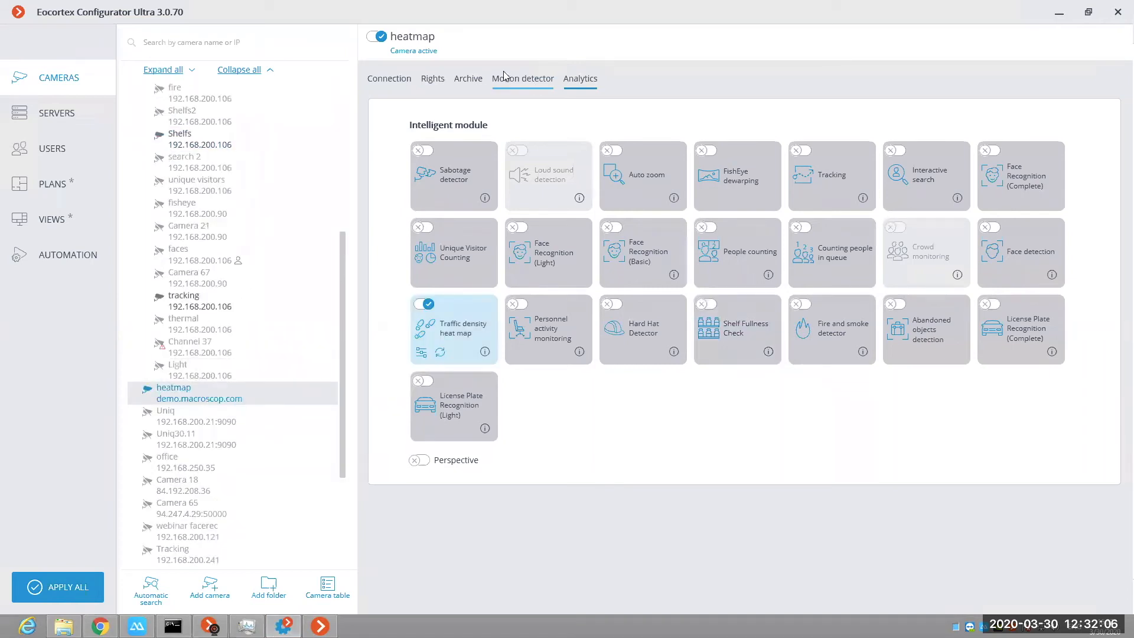
{"action": "left_click", "coordinate": [423, 353]}
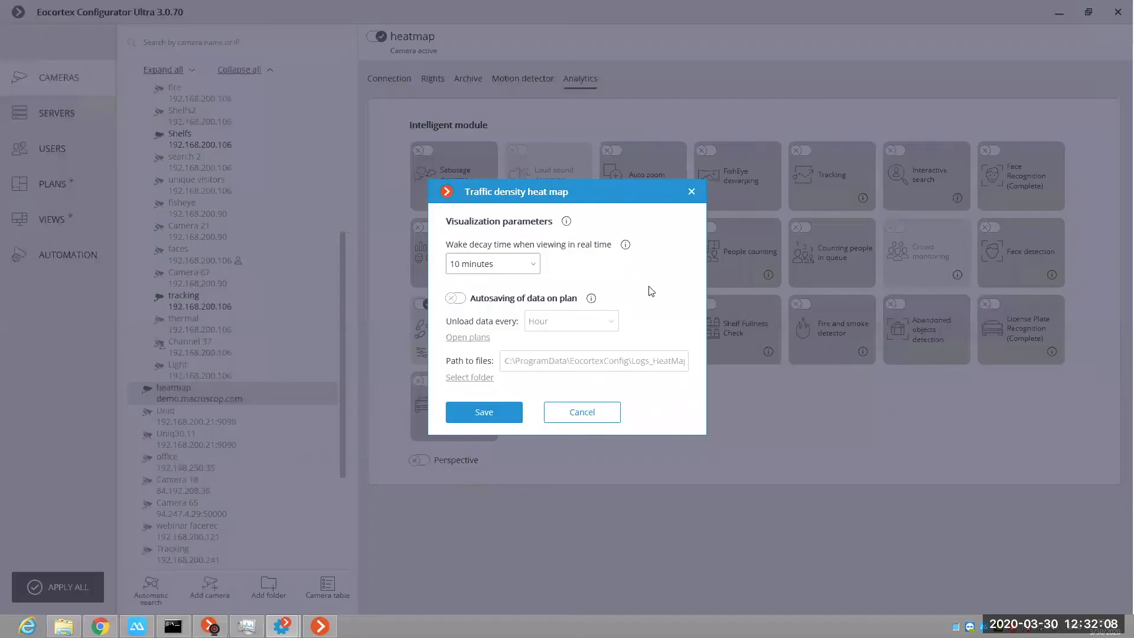
Step: Check the wake decay time options and try autosaving of data on plan in the heat map settings, without saving
{"action": "left_click", "coordinate": [531, 264]}
{"action": "left_click", "coordinate": [625, 245]}
{"action": "left_click", "coordinate": [519, 304]}
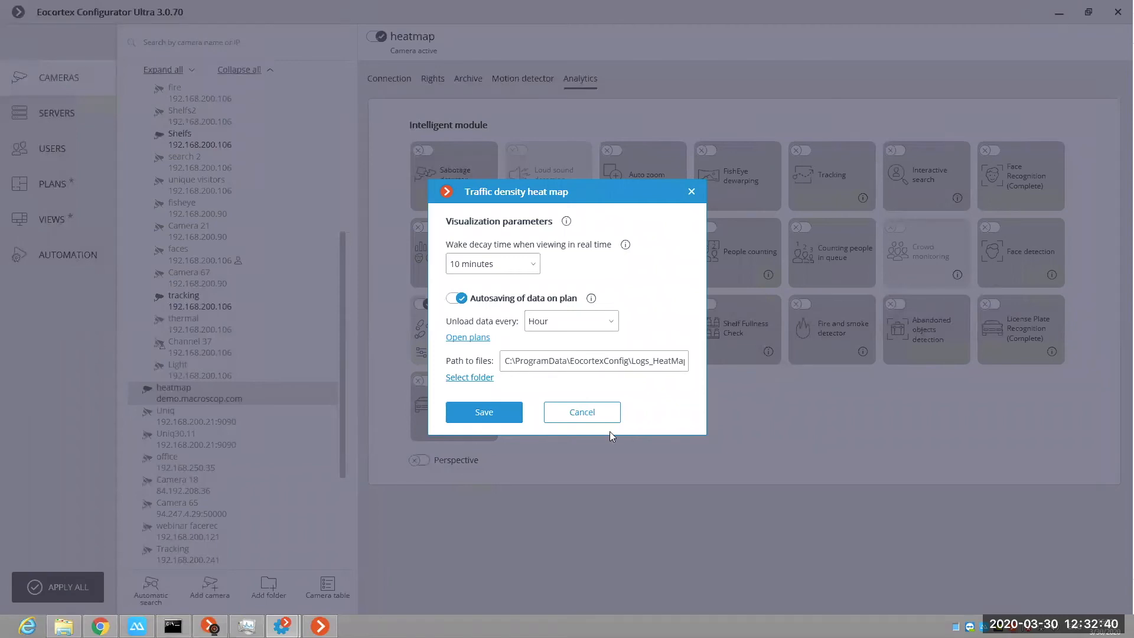
{"action": "left_click", "coordinate": [710, 583]}
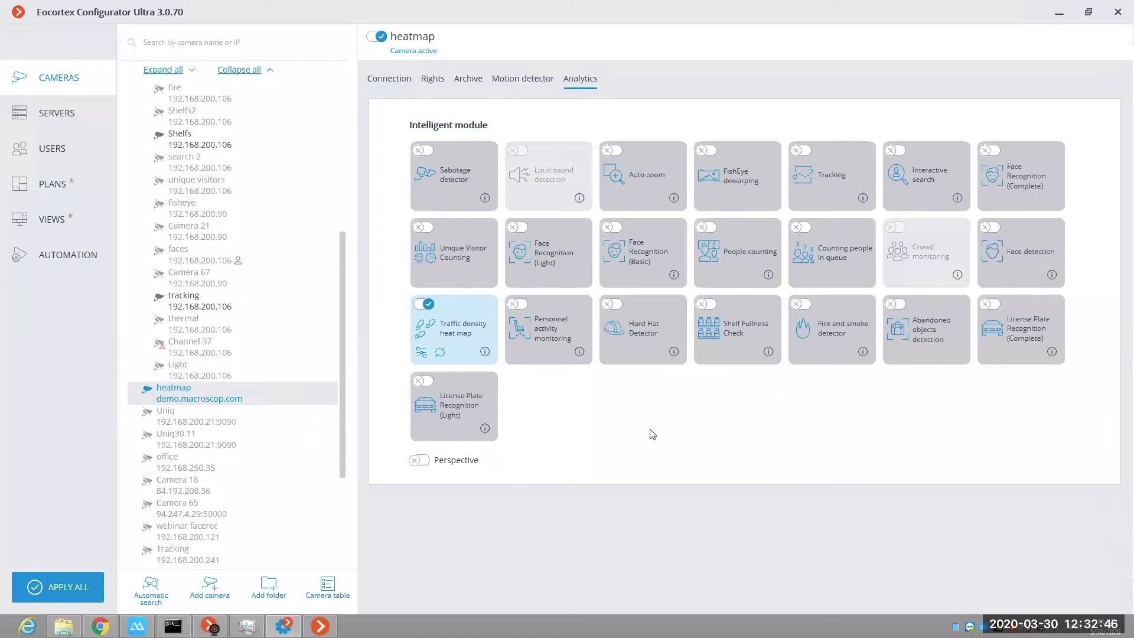
Step: Switch back to Eocortex Client and display the counting camera from the demo folder in the full-screen cell
{"action": "left_click", "coordinate": [320, 626]}
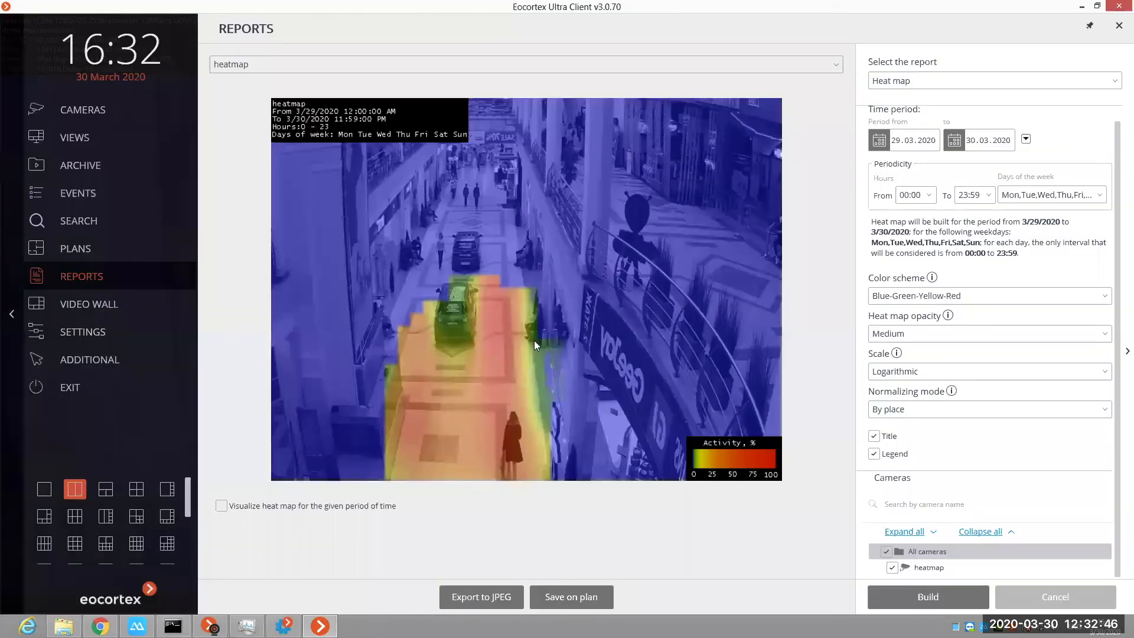
{"action": "left_click", "coordinate": [93, 336]}
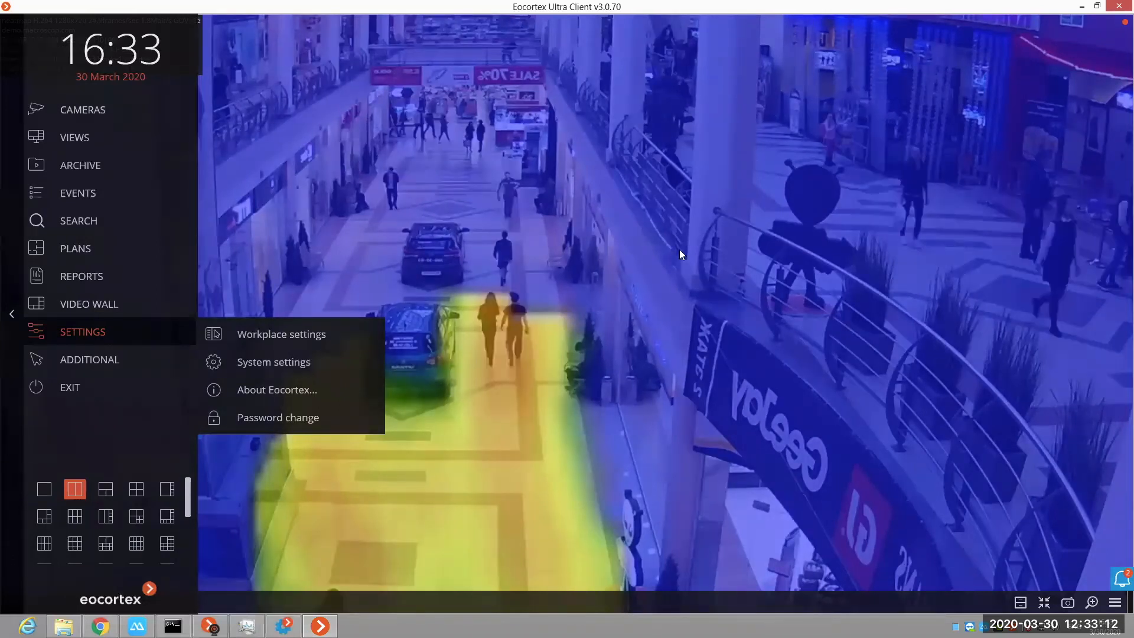
{"action": "right_click", "coordinate": [747, 275]}
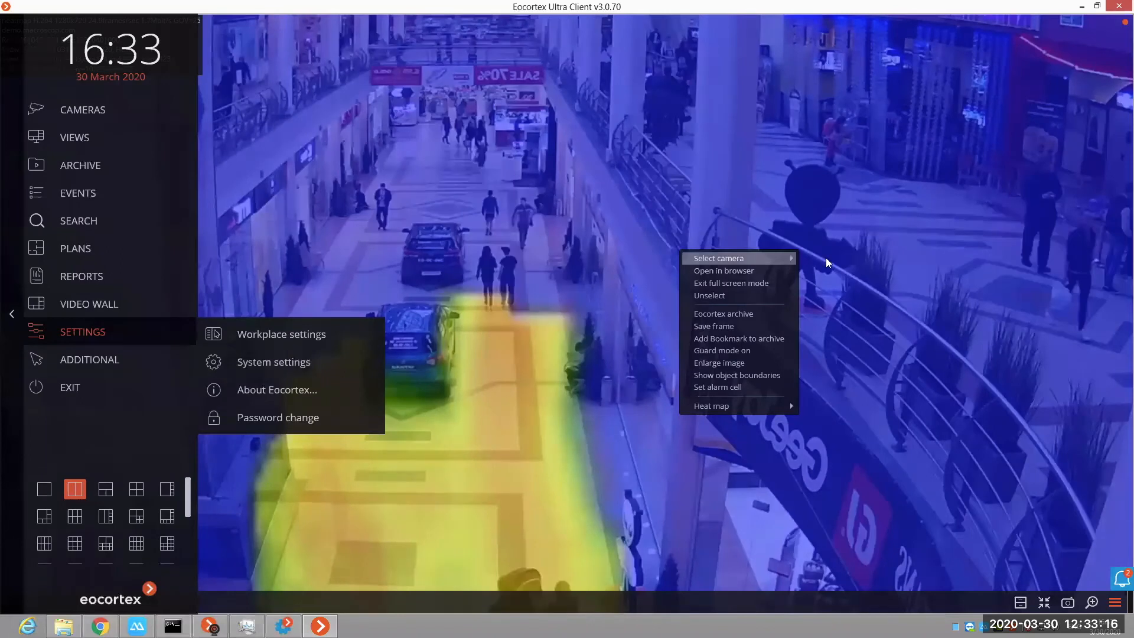
{"action": "mouse_move", "coordinate": [790, 258]}
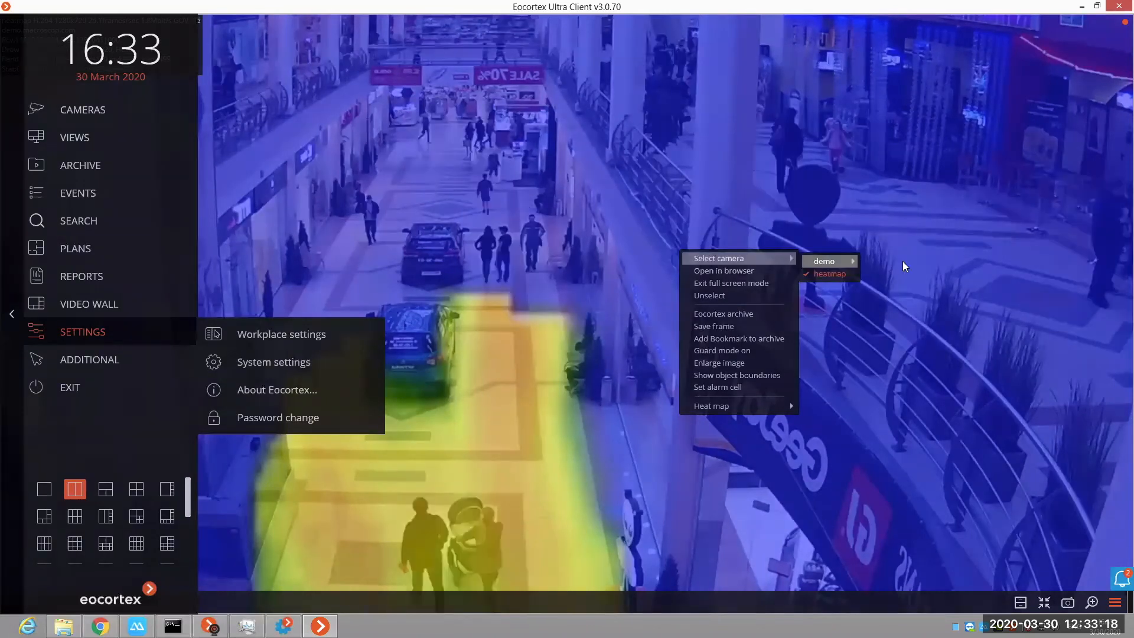
{"action": "mouse_move", "coordinate": [909, 264]}
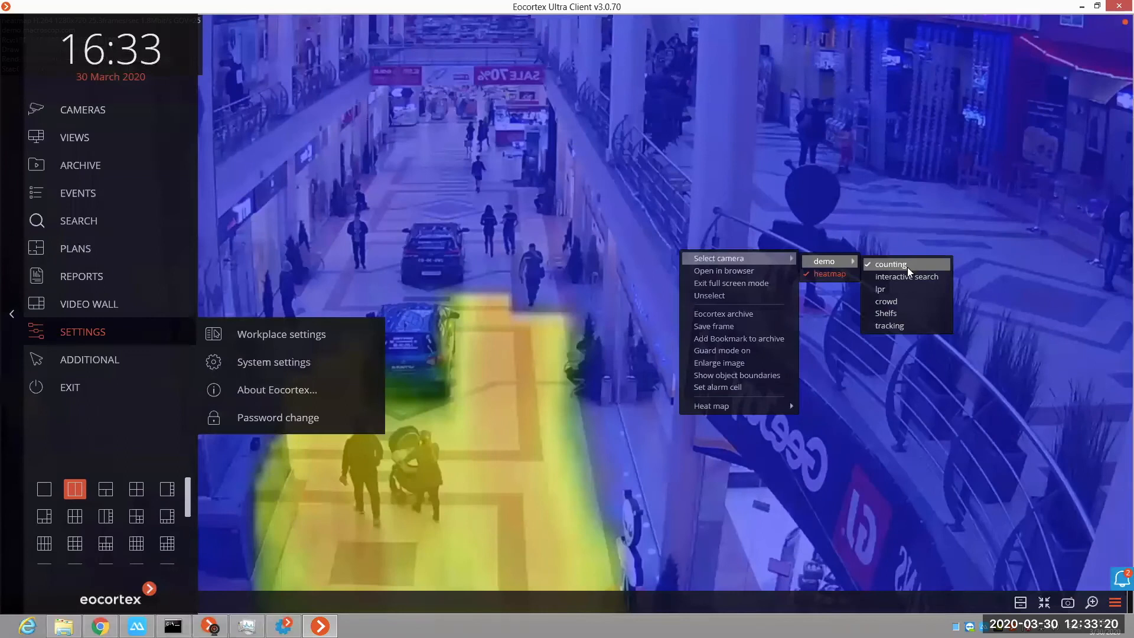
{"action": "left_click", "coordinate": [908, 268]}
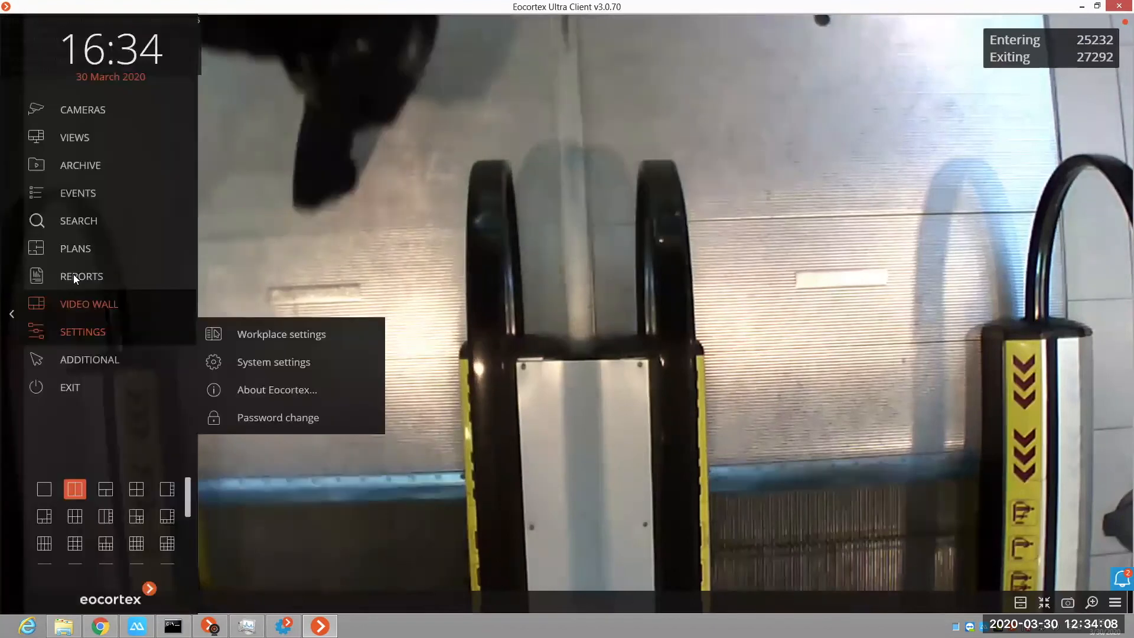
Step: Start a People counting report and set its period start to 29.03.2020 at 00:00
{"action": "left_click", "coordinate": [74, 274]}
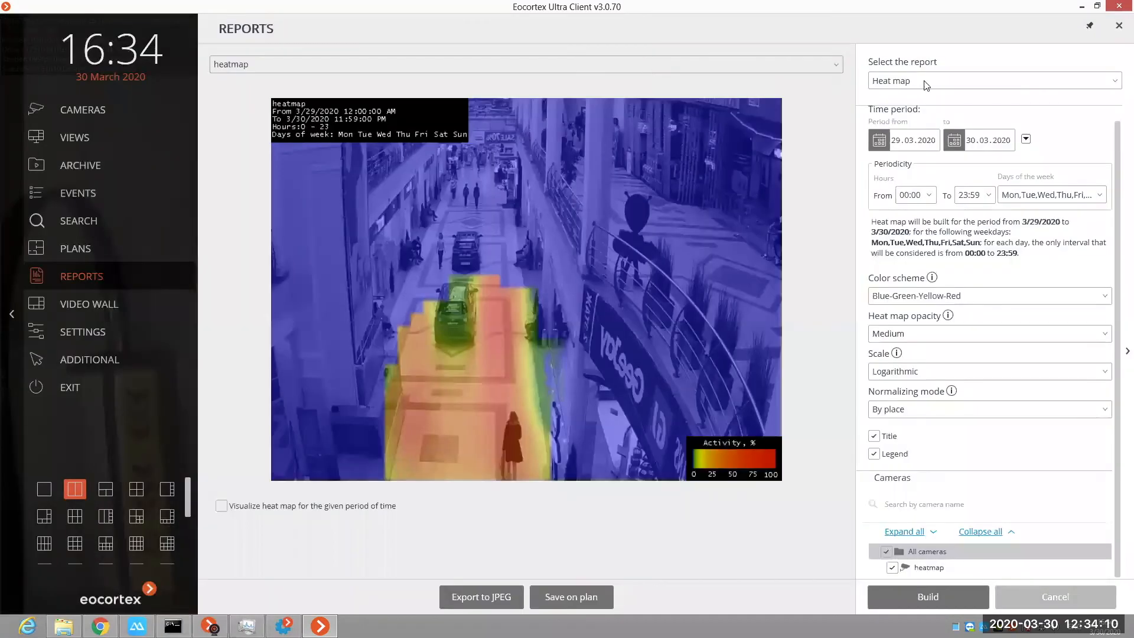
{"action": "left_click", "coordinate": [903, 84]}
{"action": "left_click", "coordinate": [908, 123]}
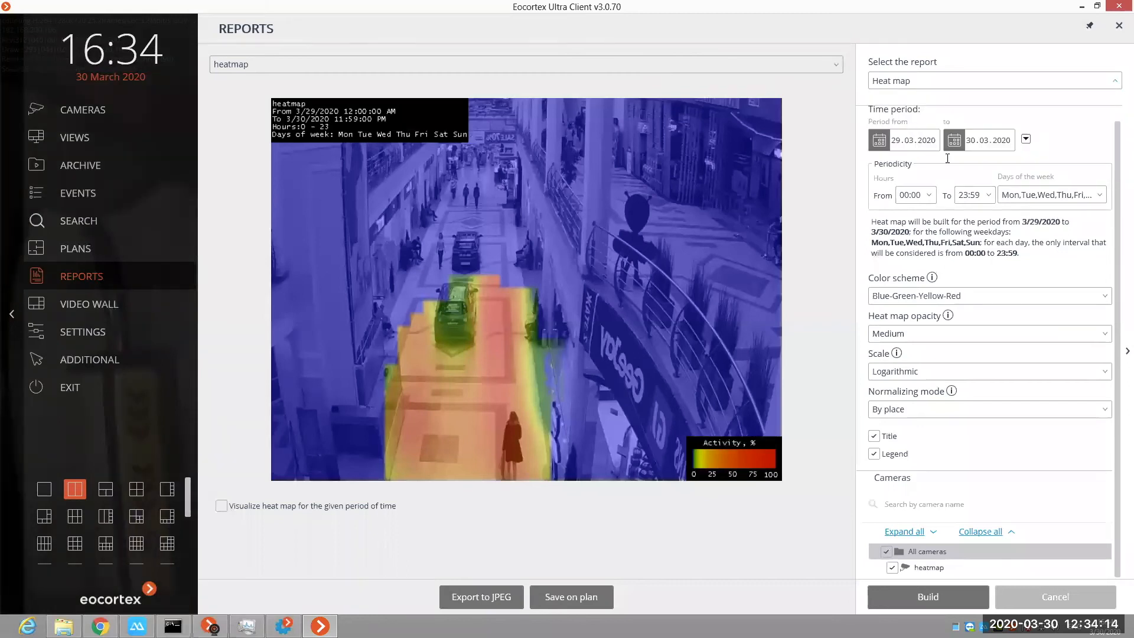
{"action": "left_click", "coordinate": [897, 154]}
{"action": "type", "text": "29.03.2020 15:24:22"}
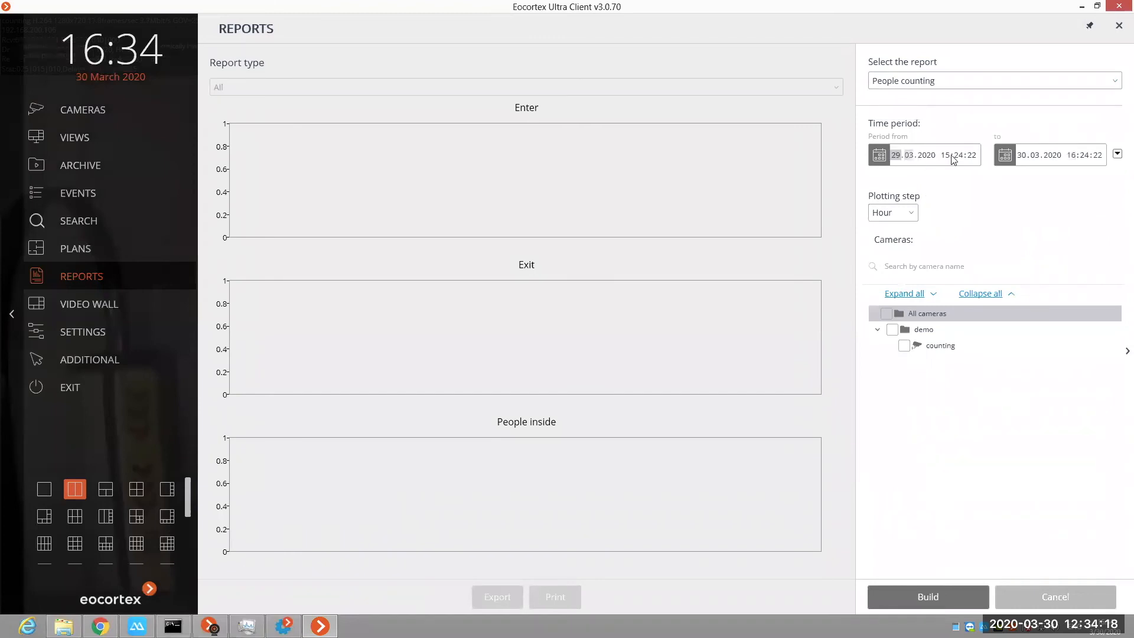
{"action": "left_click", "coordinate": [948, 155]}
{"action": "type", "text": "00:00"}
Step: Set the report's period end to 29.03.2020 at 23:59 and build it for all cameras
{"action": "left_click", "coordinate": [1024, 154]}
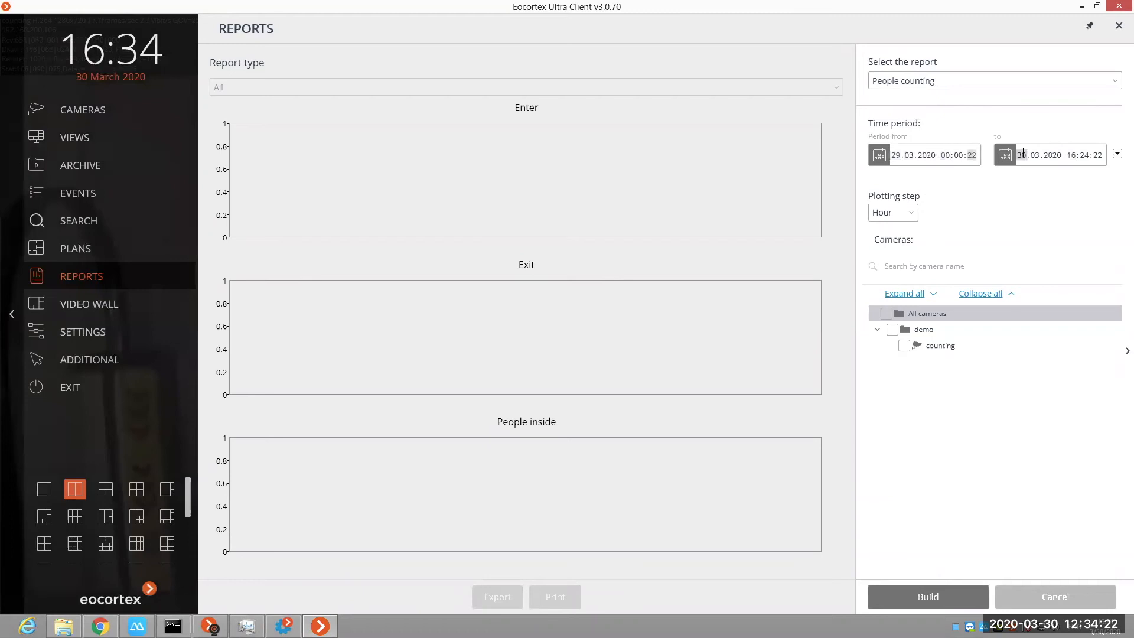
{"action": "type", "text": "29"}
{"action": "left_click", "coordinate": [1064, 157]}
{"action": "type", "text": "2359"}
{"action": "left_click", "coordinate": [955, 598]}
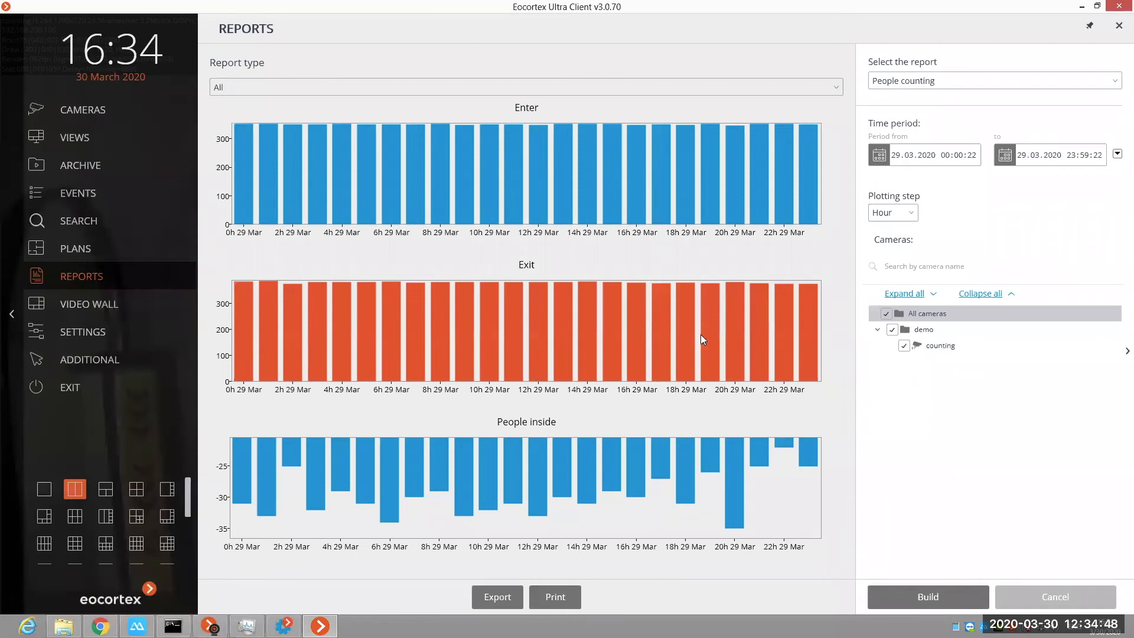
Step: Review the file formats available for exporting the People counting report, and cancel the export
{"action": "mouse_move", "coordinate": [802, 358]}
{"action": "left_click", "coordinate": [510, 598]}
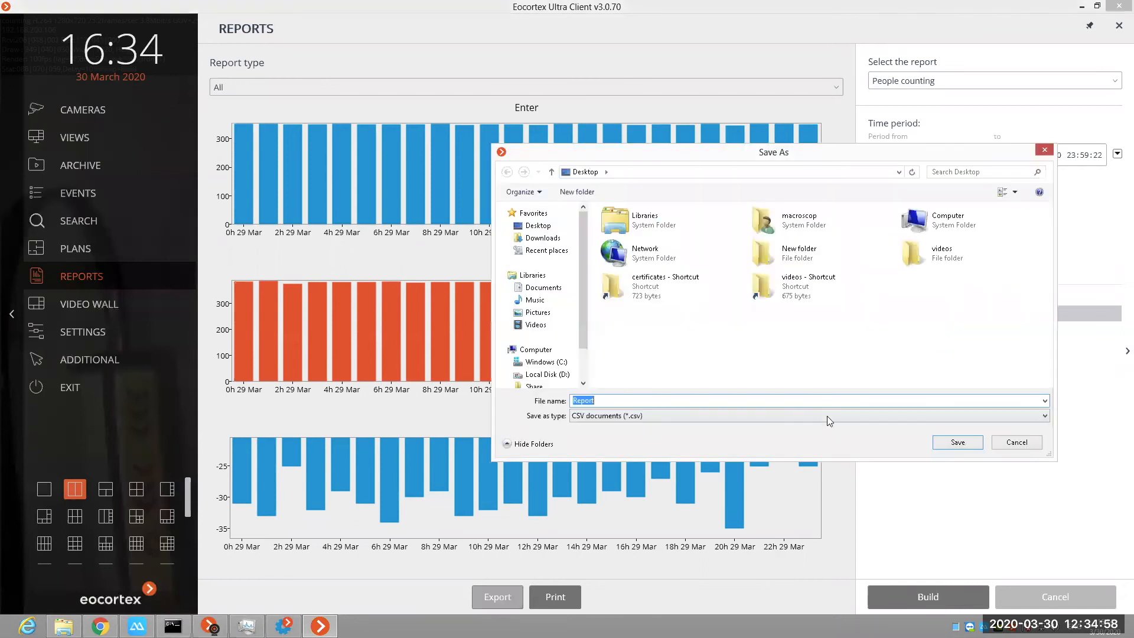
{"action": "left_click", "coordinate": [814, 416]}
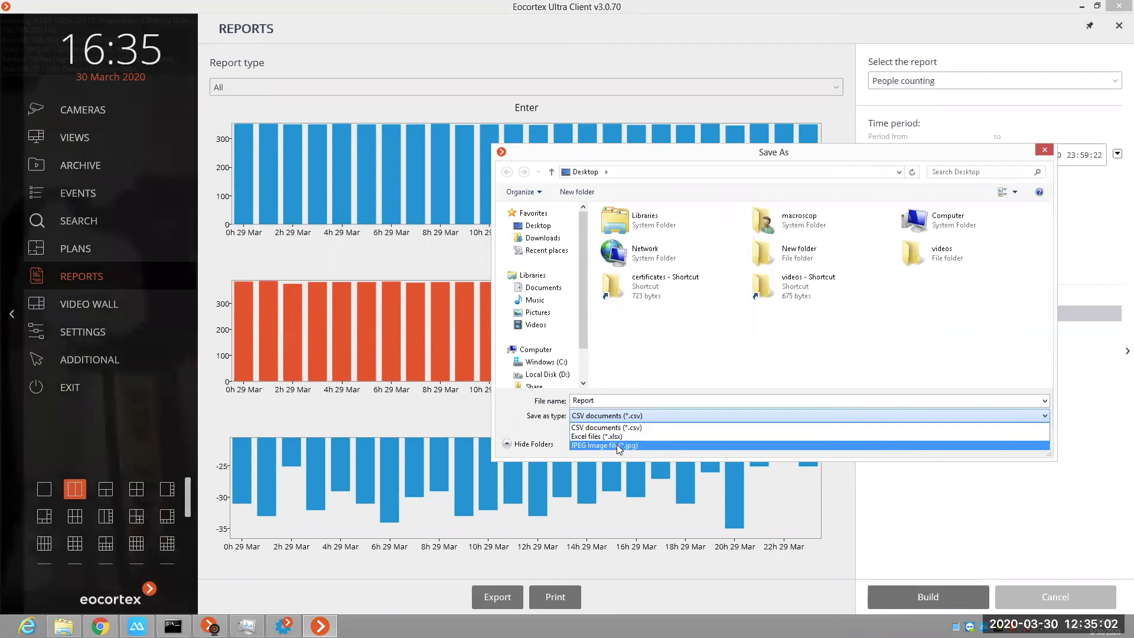
{"action": "left_click", "coordinate": [838, 359]}
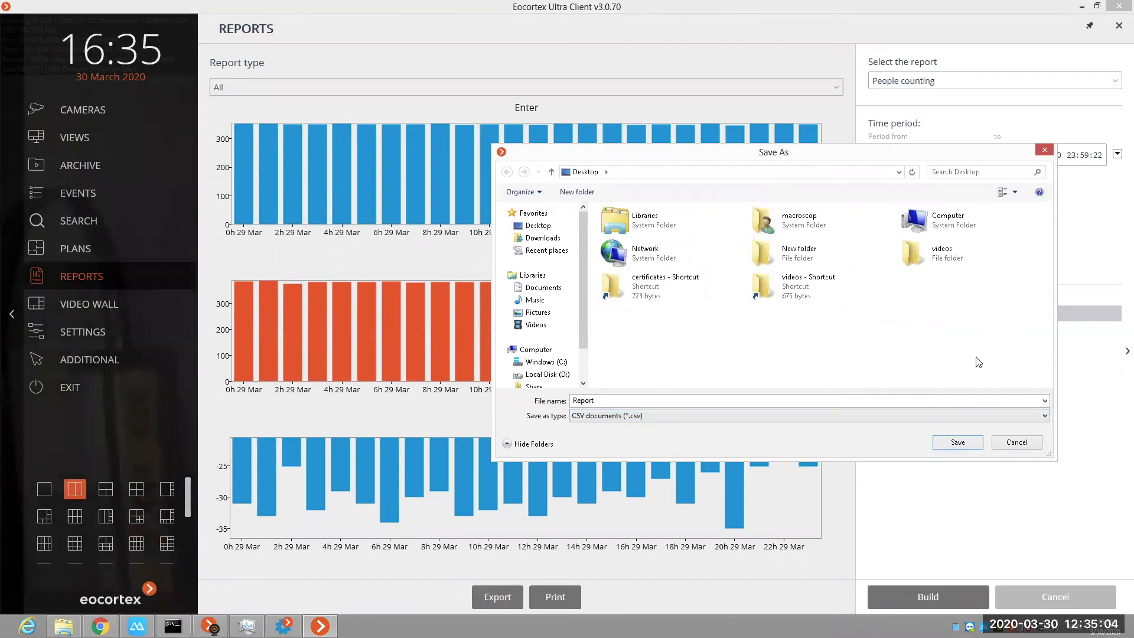
{"action": "key", "text": "Escape"}
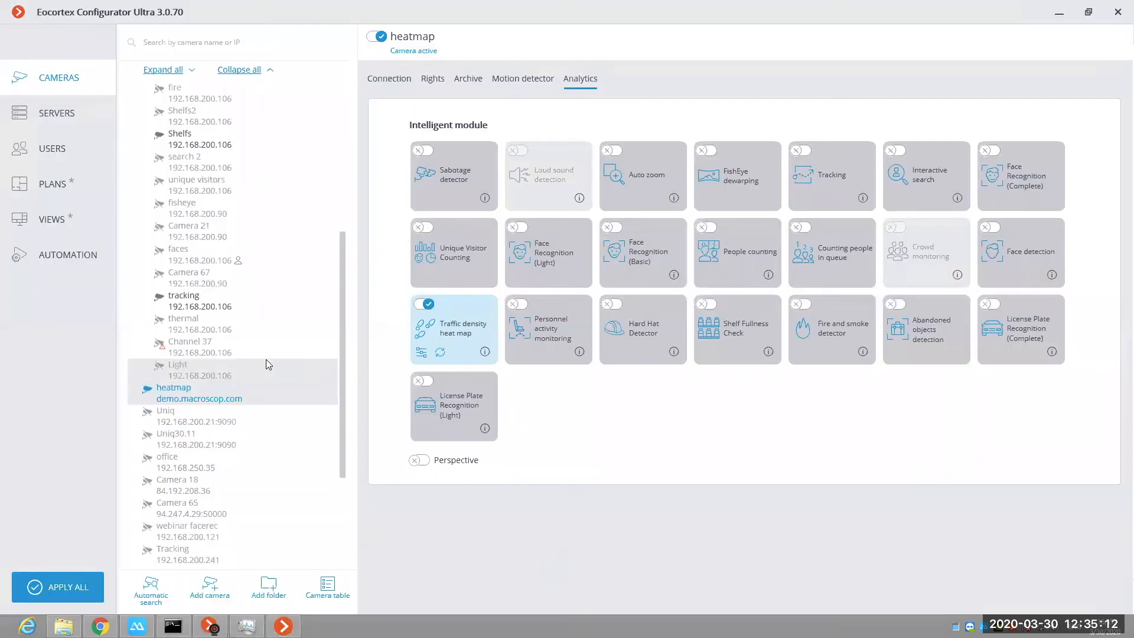
Step: In Eocortex Configurator, select the counting camera and open its People counting settings
{"action": "scroll", "coordinate": [266, 359], "scroll_direction": "up", "scroll_amount": 5}
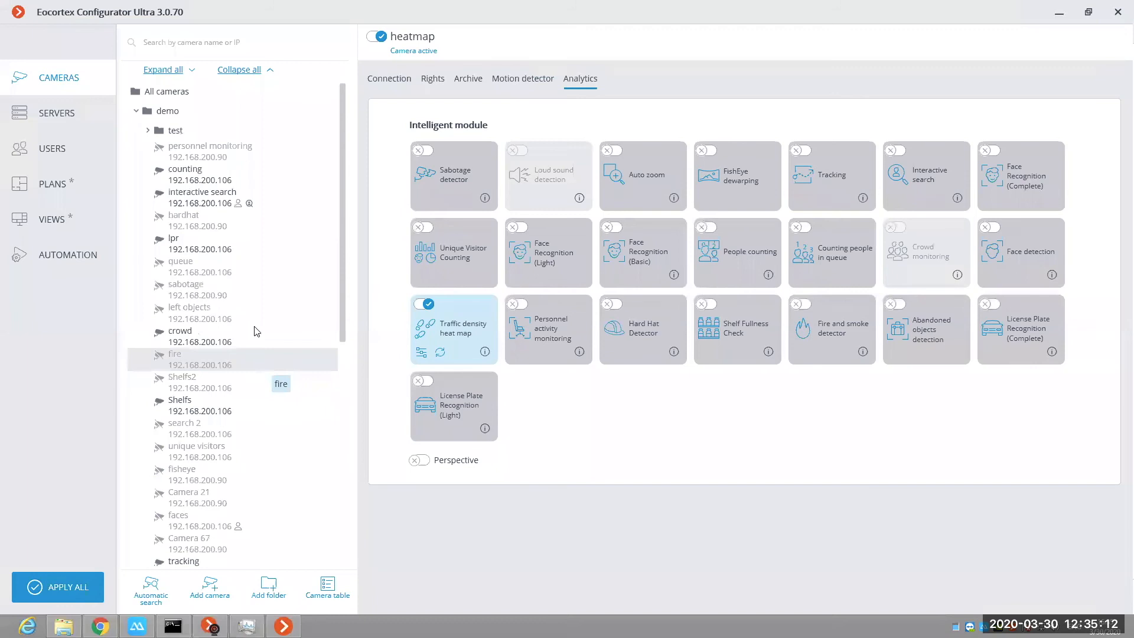
{"action": "left_click", "coordinate": [293, 178]}
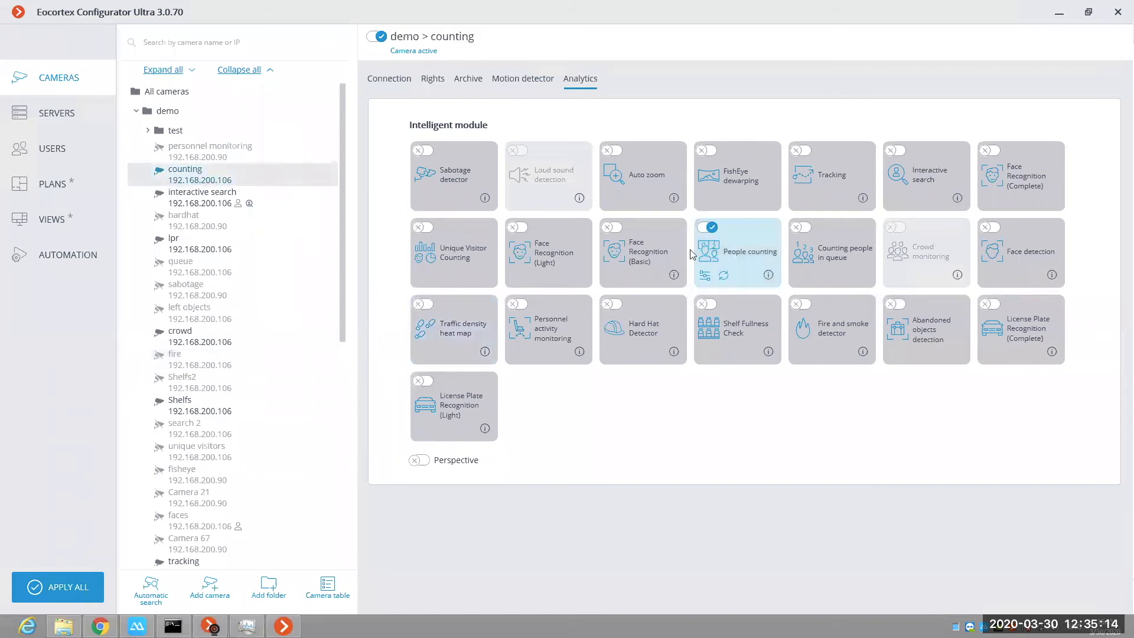
{"action": "left_click", "coordinate": [706, 276]}
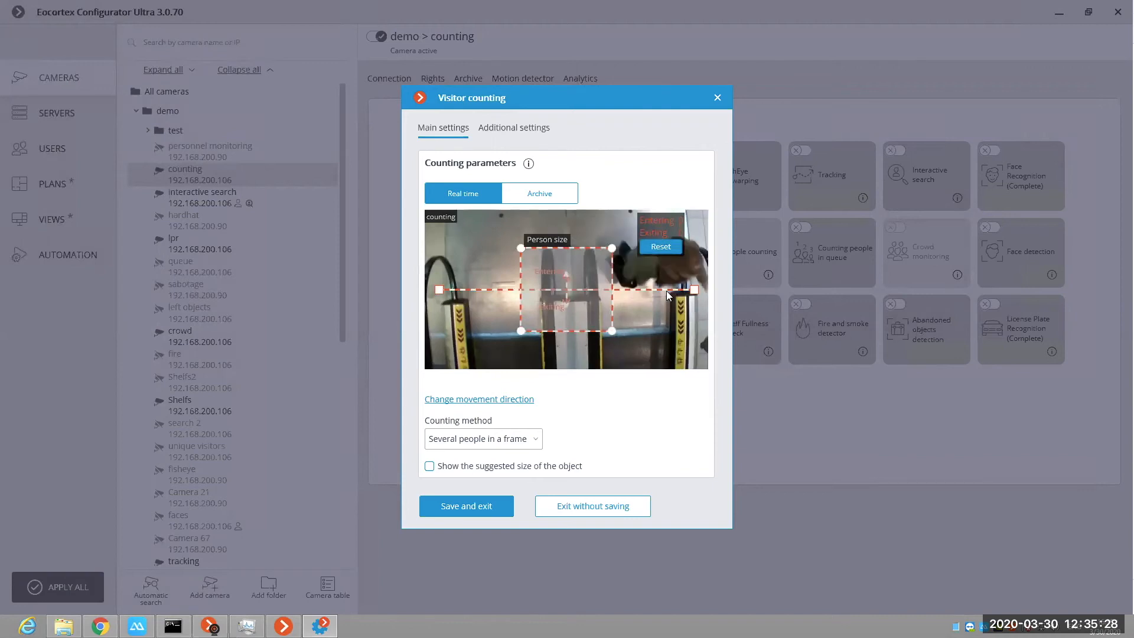
Step: Try the suggested object size display and the "Separately moving people in a frame" counting method, check the additional settings, and discard the changes
{"action": "left_click", "coordinate": [429, 466]}
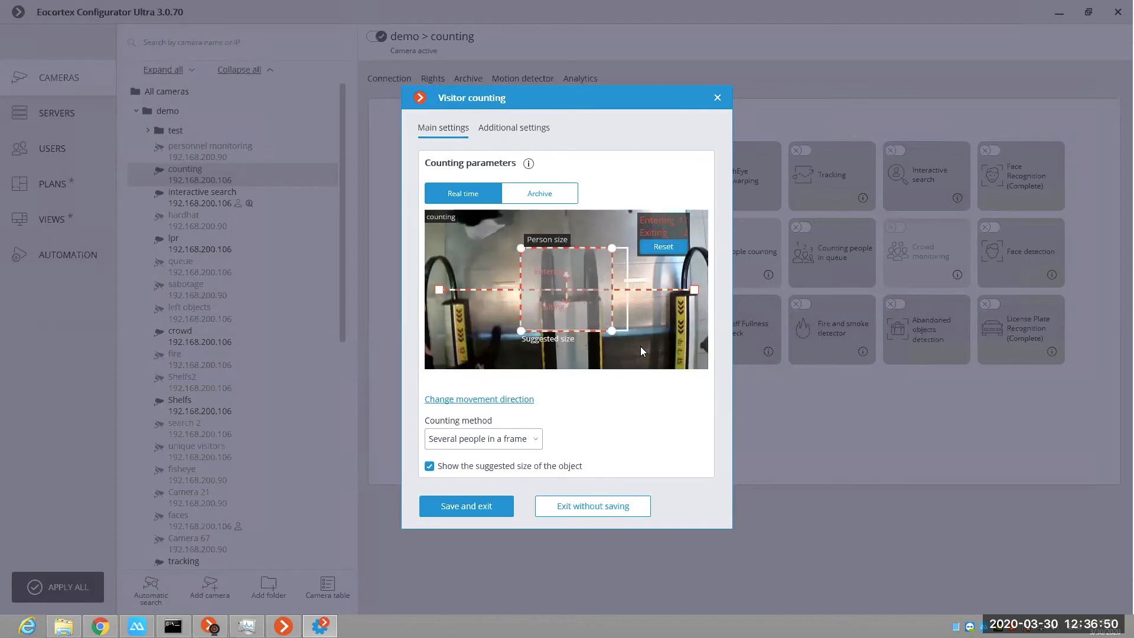
{"action": "left_click", "coordinate": [502, 447]}
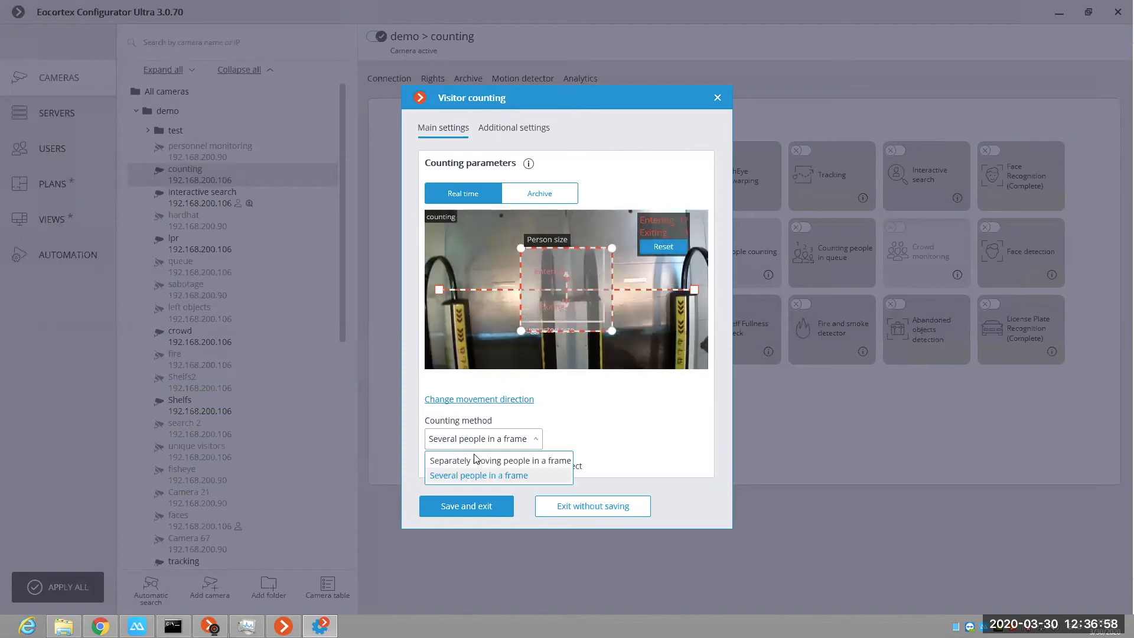
{"action": "left_click", "coordinate": [476, 462]}
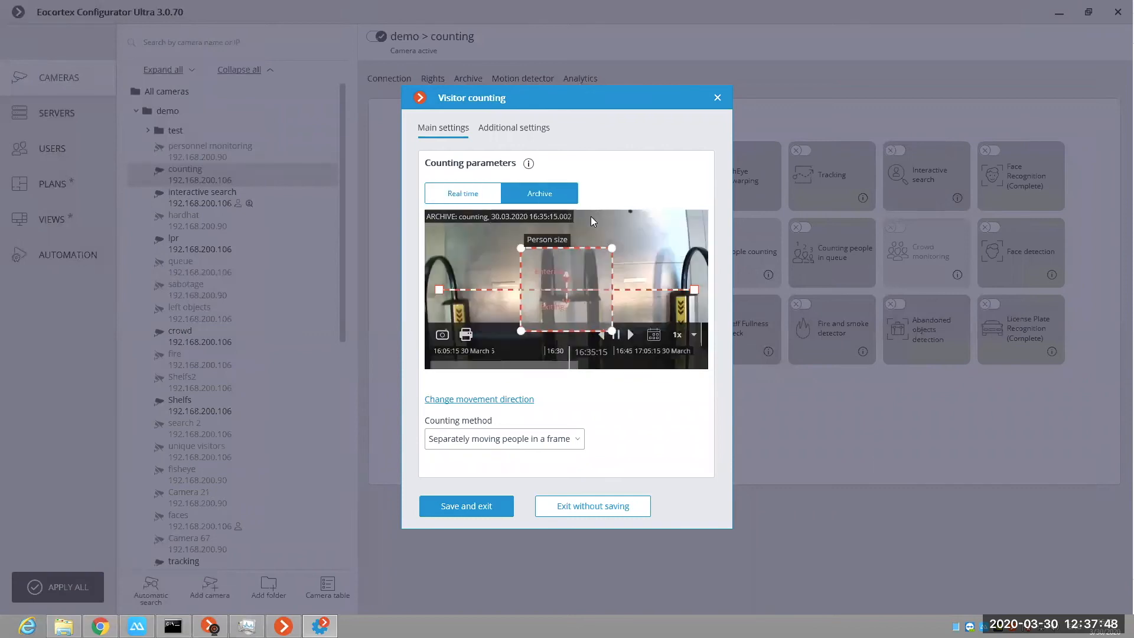
{"action": "left_click", "coordinate": [524, 121]}
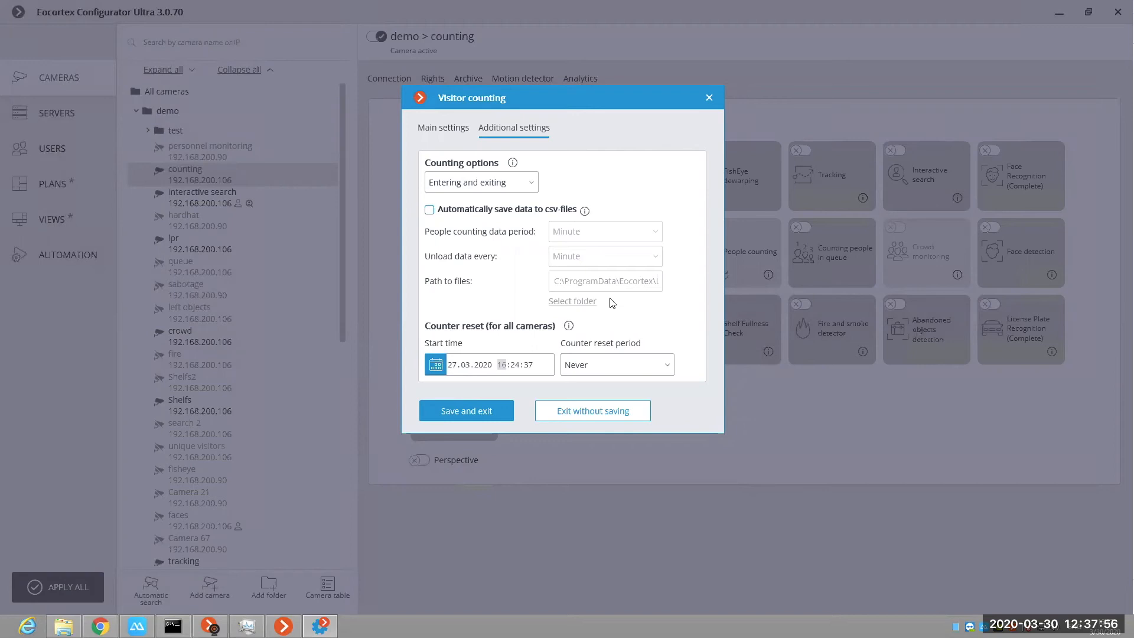
{"action": "left_click", "coordinate": [709, 99]}
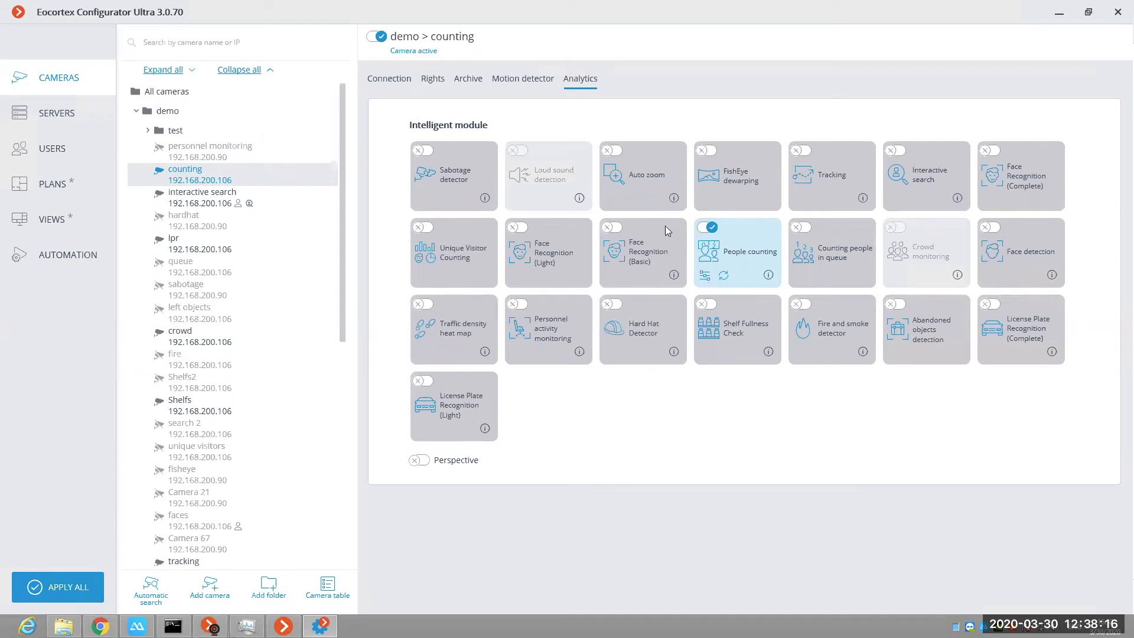
Step: Reopen the Visitor counting additional settings, review the counter reset start time and period options, and close them without saving
{"action": "left_click", "coordinate": [705, 275]}
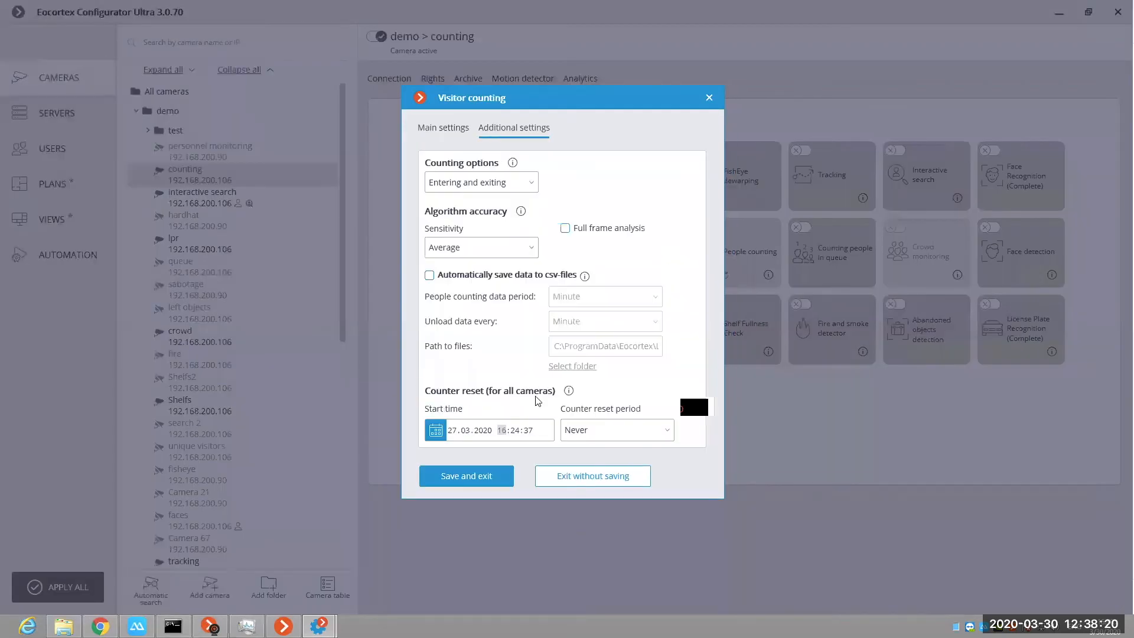
{"action": "left_click", "coordinate": [514, 430]}
{"action": "left_click", "coordinate": [615, 431]}
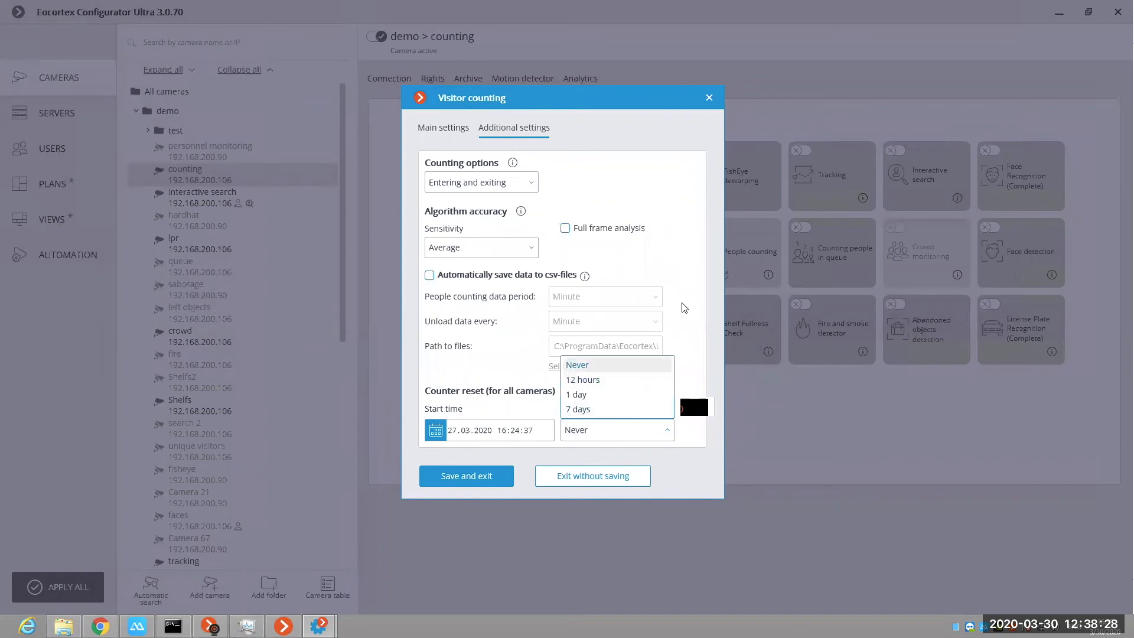
{"action": "left_click", "coordinate": [696, 280]}
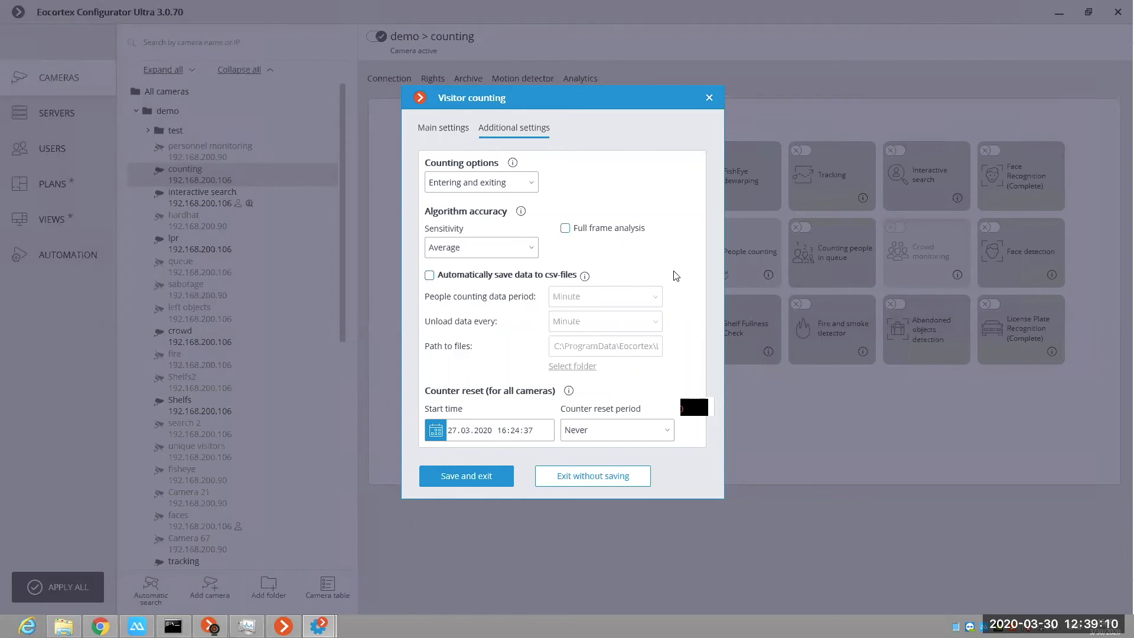
{"action": "left_click", "coordinate": [712, 99]}
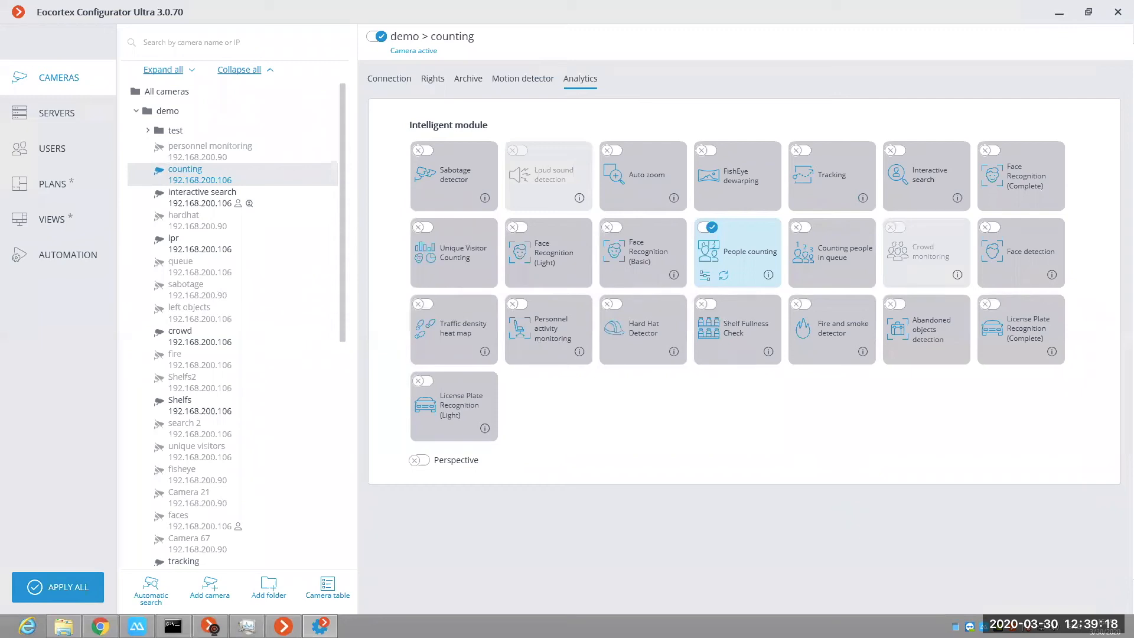
Step: Switch to Eocortex Client and display the tracking camera from the demo folder in the full-screen cell
{"action": "mouse_move", "coordinate": [320, 625]}
{"action": "key", "text": "alt+Tab"}
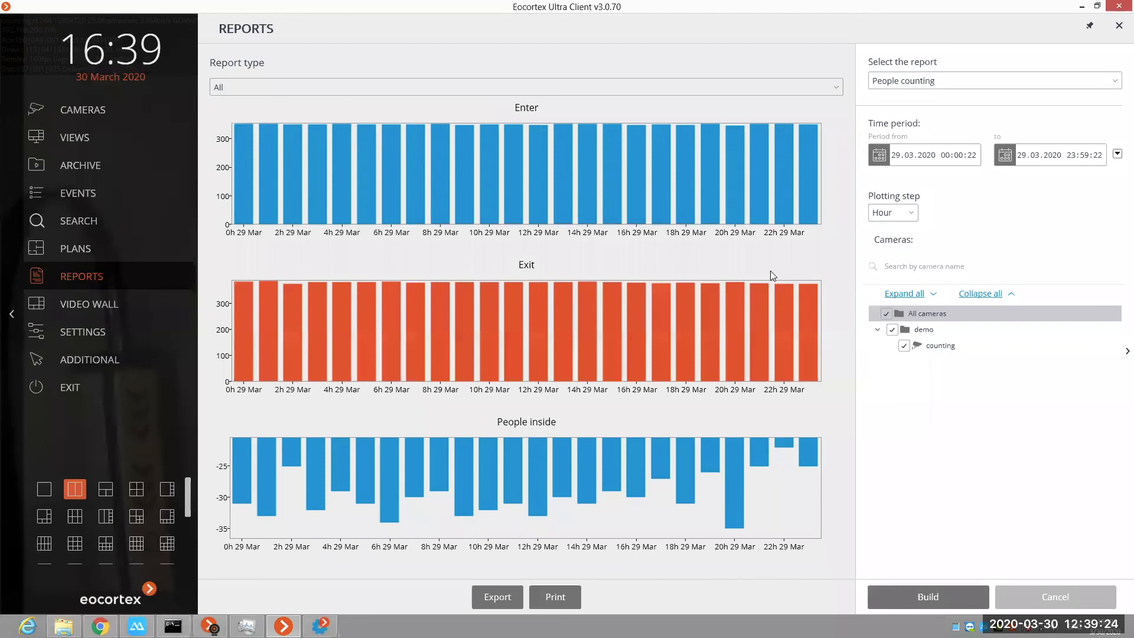
{"action": "right_click", "coordinate": [803, 277]}
{"action": "mouse_move", "coordinate": [802, 279]}
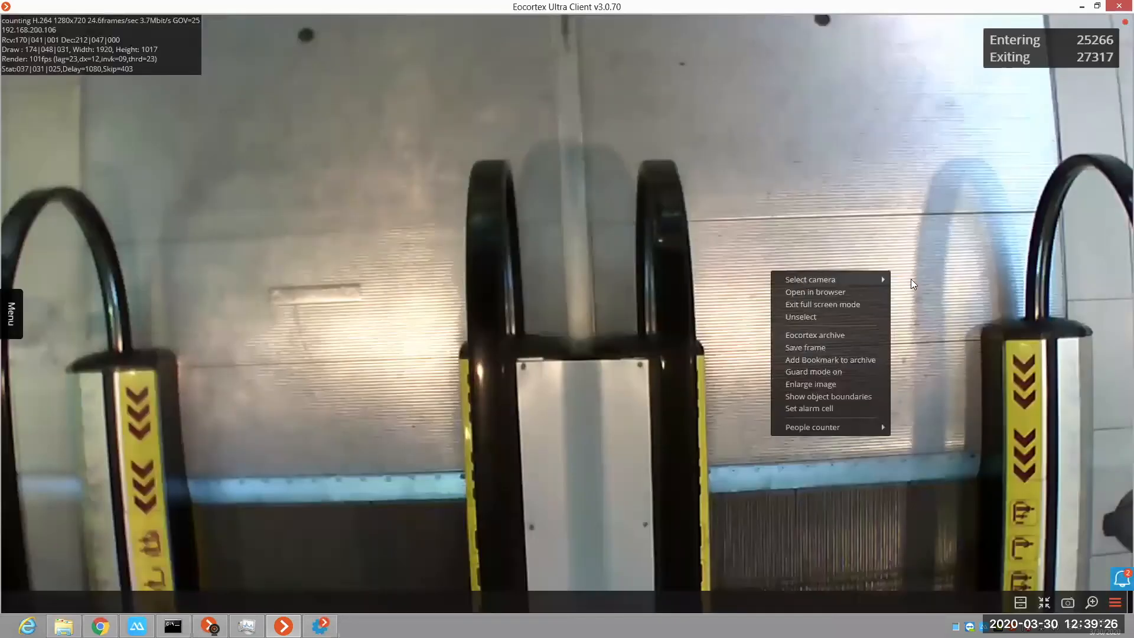
{"action": "mouse_move", "coordinate": [933, 280]}
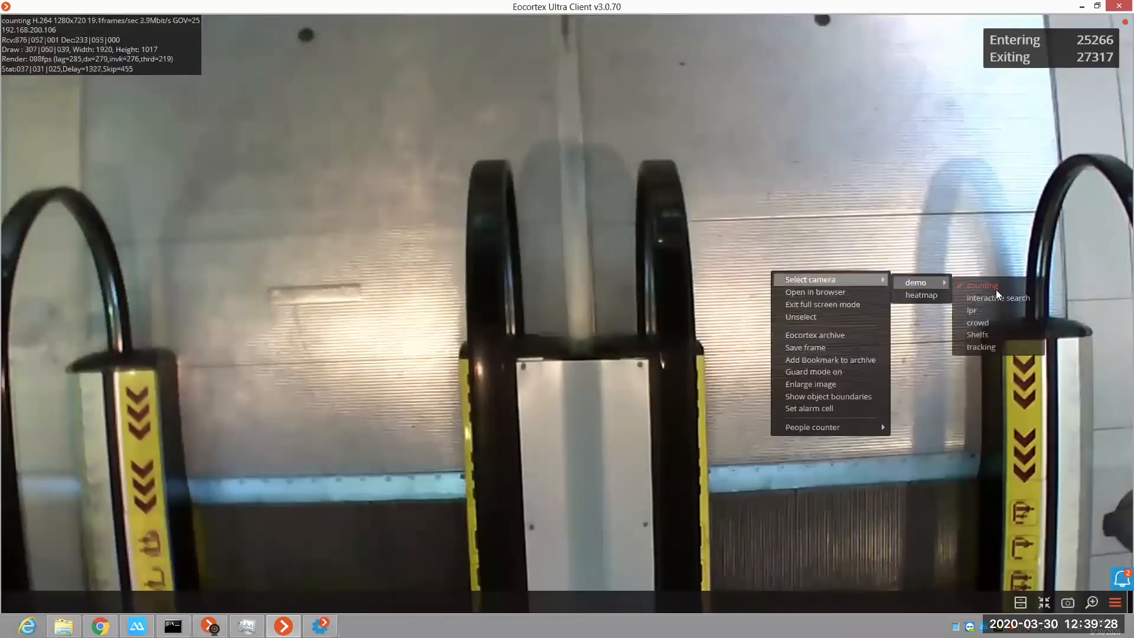
{"action": "left_click", "coordinate": [988, 345]}
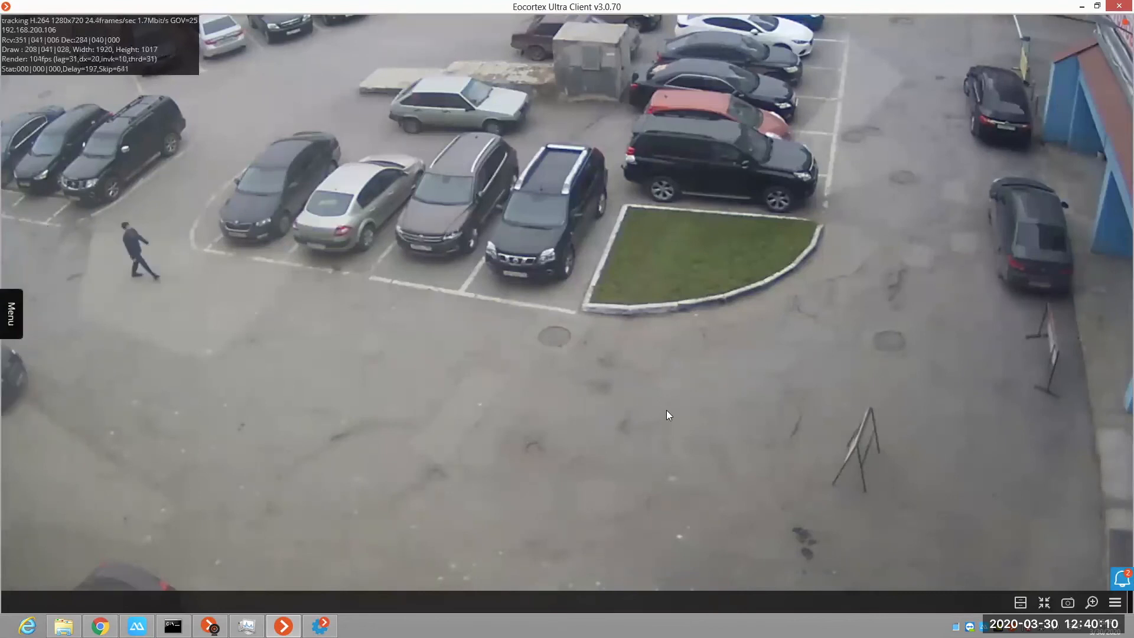
Step: Turn on the display of tracking alert zones for the tracking camera
{"action": "right_click", "coordinate": [725, 570]}
{"action": "mouse_move", "coordinate": [728, 572]}
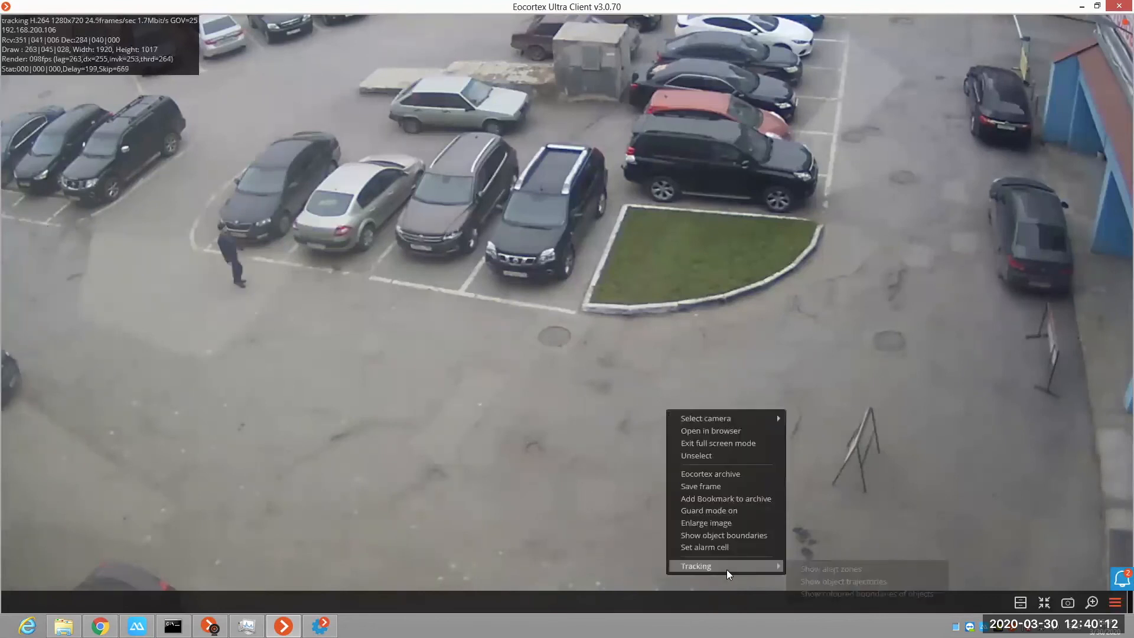
{"action": "left_click", "coordinate": [828, 571]}
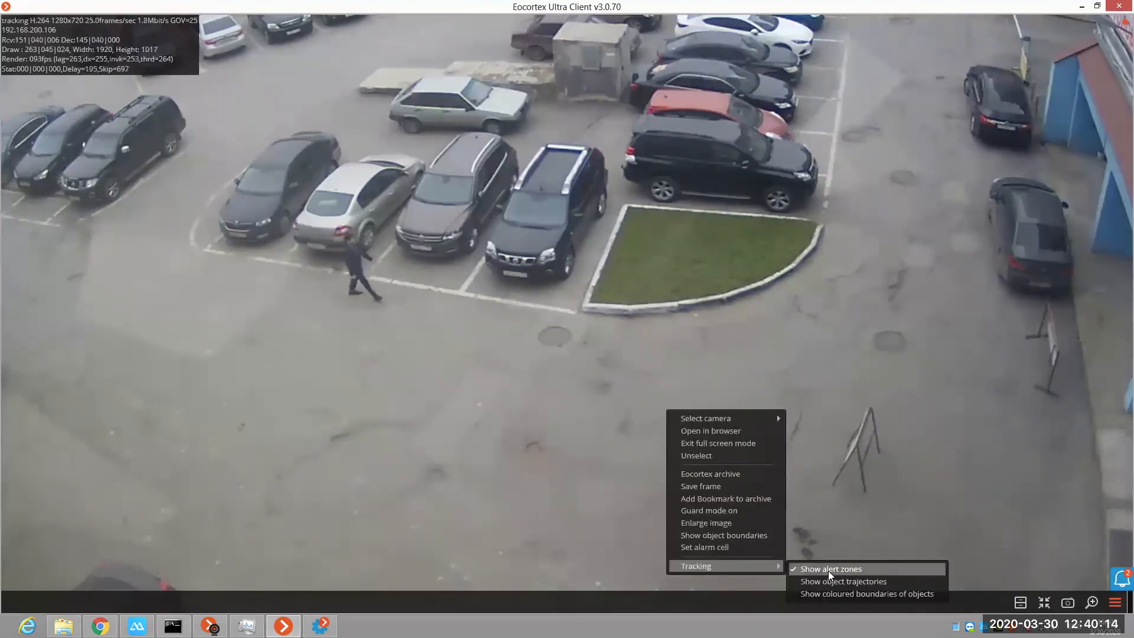
Step: Turn on the display of coloured object boundaries and object trajectories for the tracking camera
{"action": "left_click", "coordinate": [836, 522]}
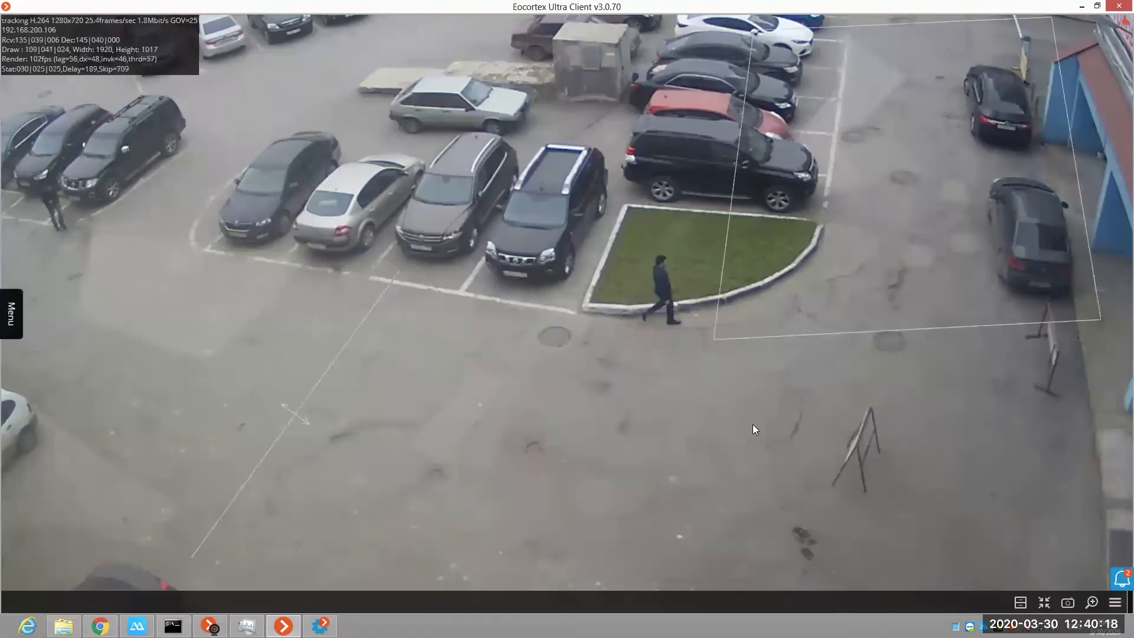
{"action": "right_click", "coordinate": [694, 370]}
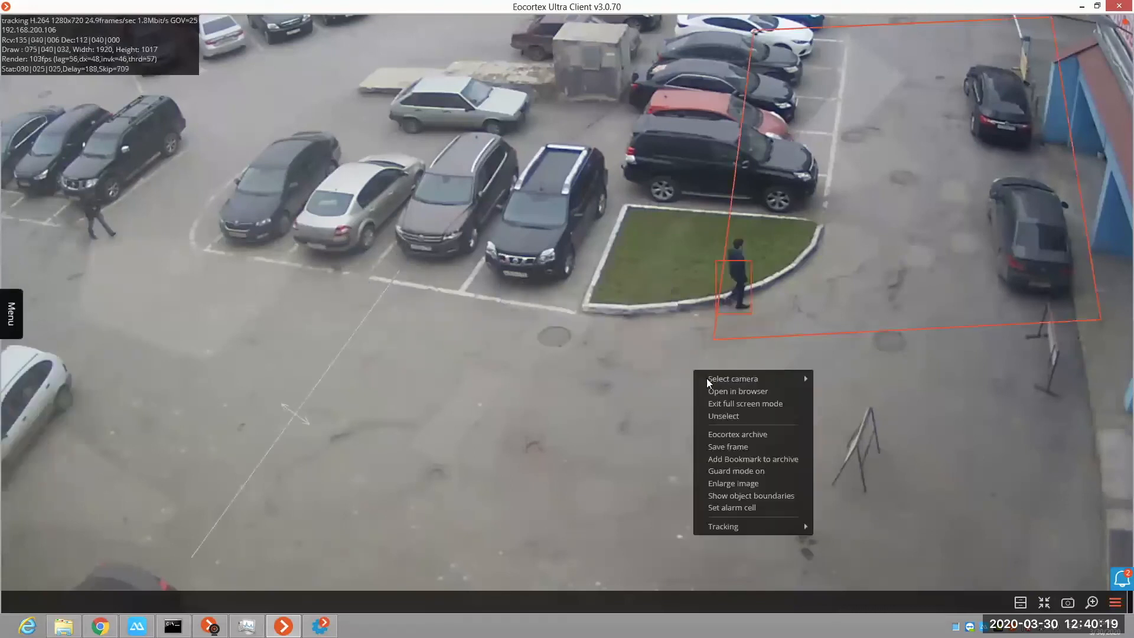
{"action": "left_click", "coordinate": [725, 527]}
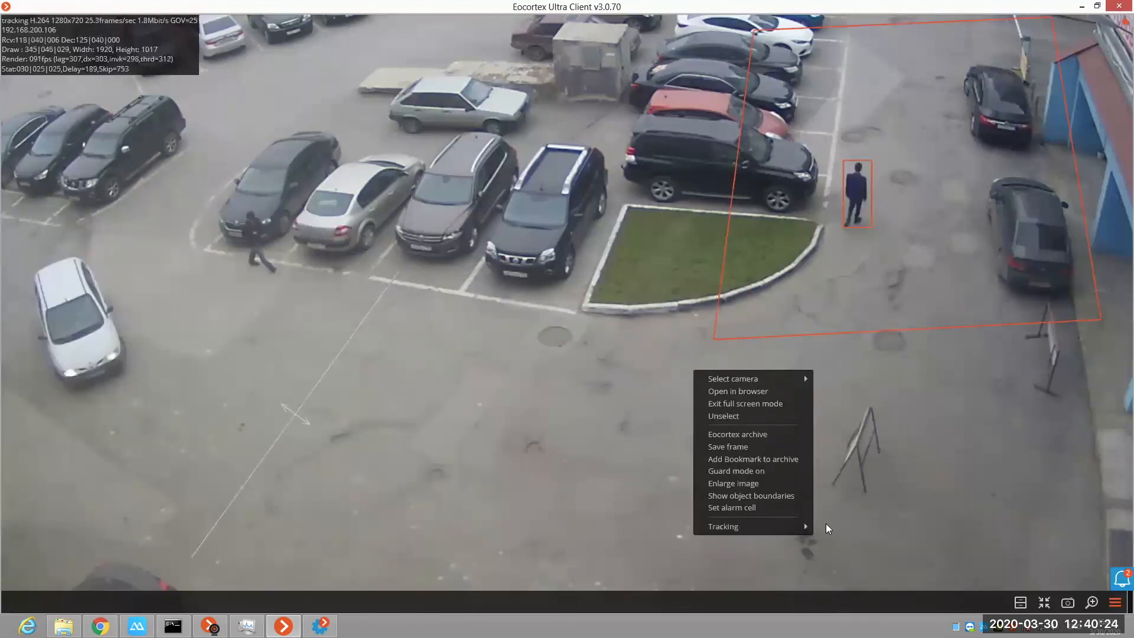
{"action": "left_click", "coordinate": [869, 561]}
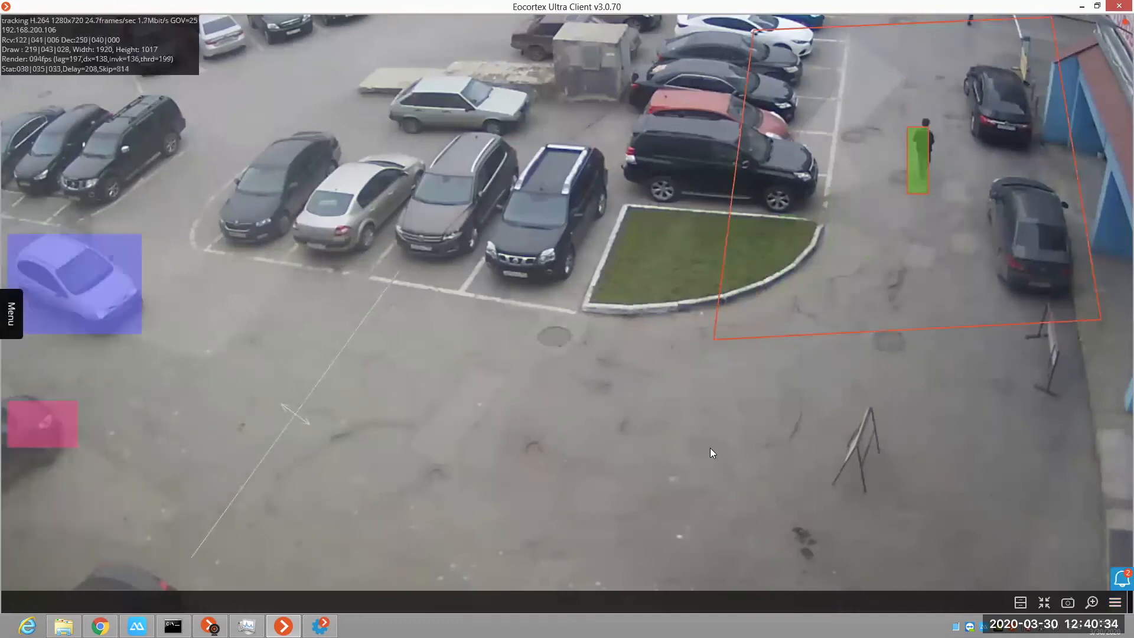
{"action": "right_click", "coordinate": [670, 417]}
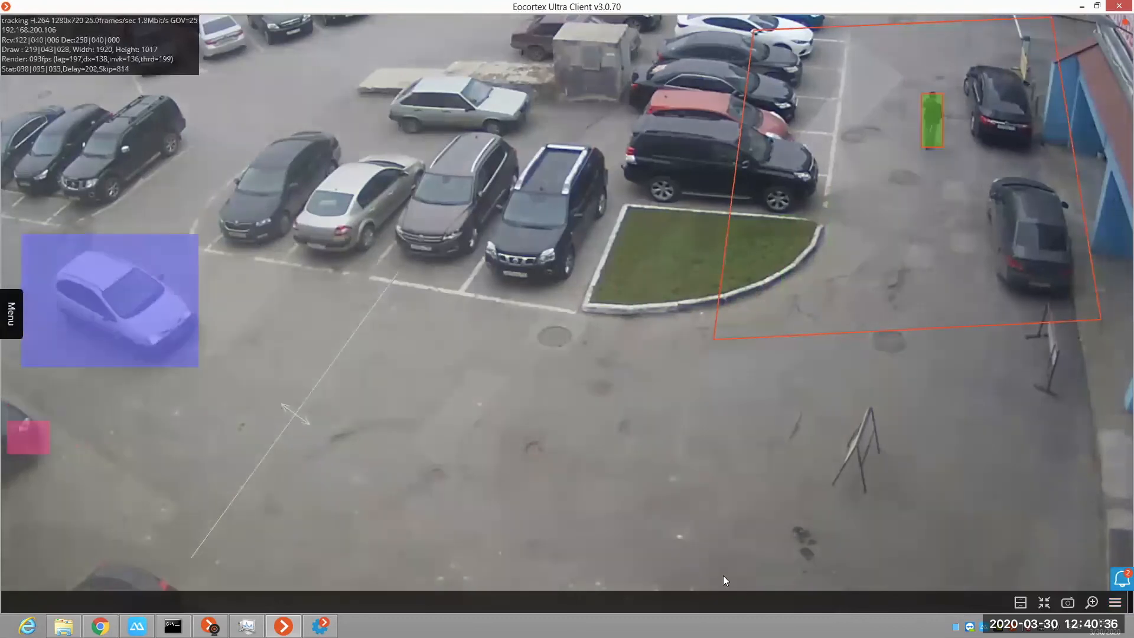
{"action": "left_click", "coordinate": [823, 588]}
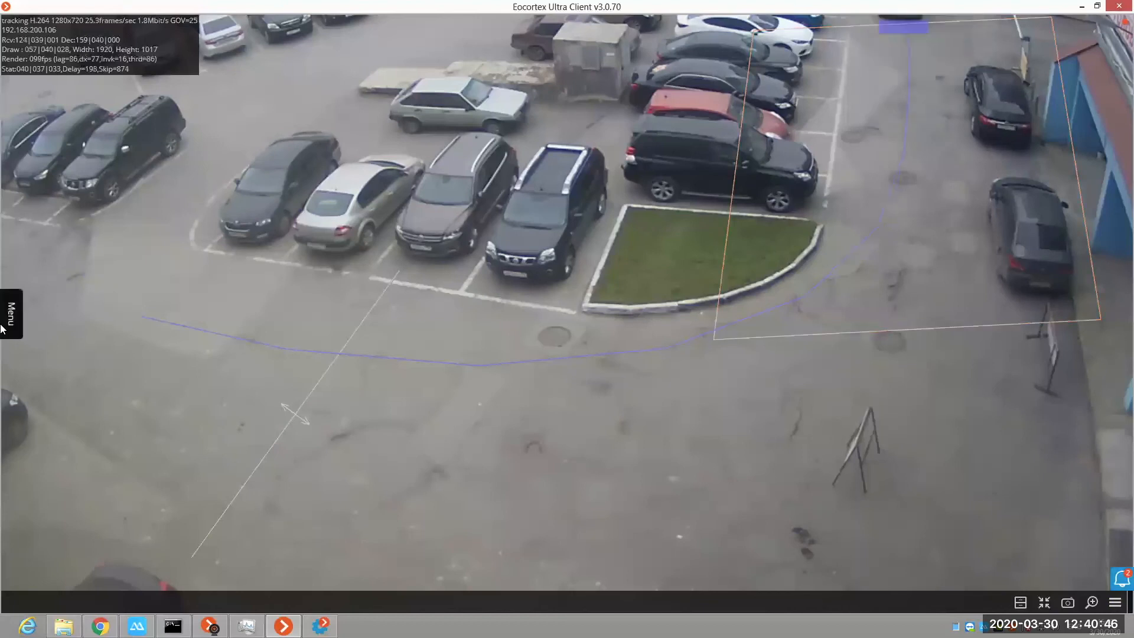
Step: Open the event log and filter it to the tracking camera instead of the Shelfs camera
{"action": "left_click", "coordinate": [8, 328]}
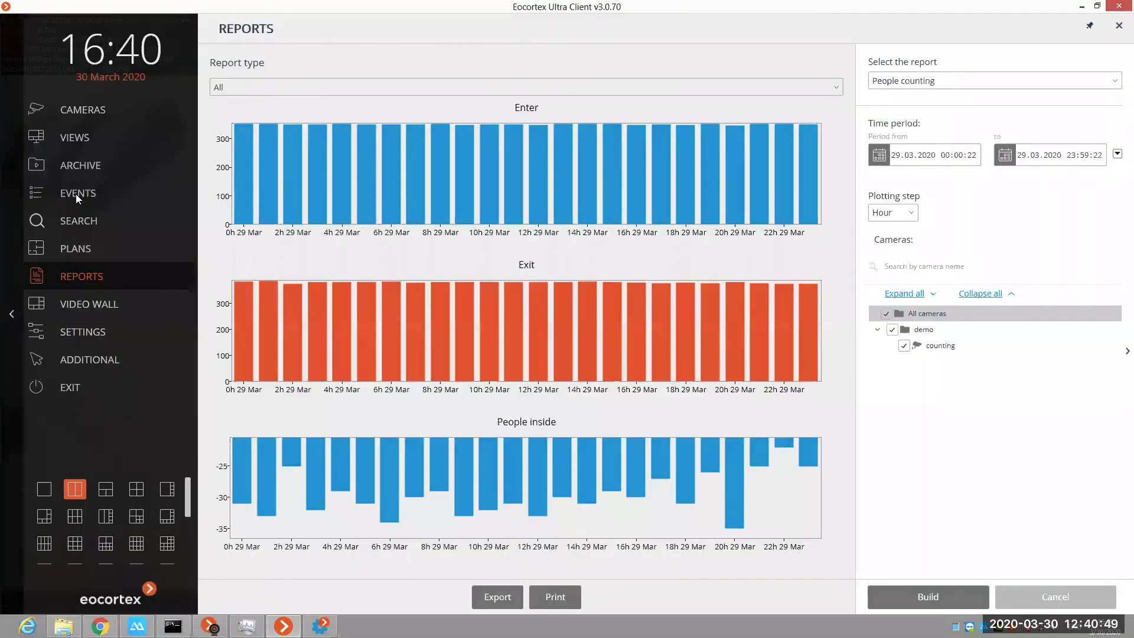
{"action": "left_click", "coordinate": [75, 194]}
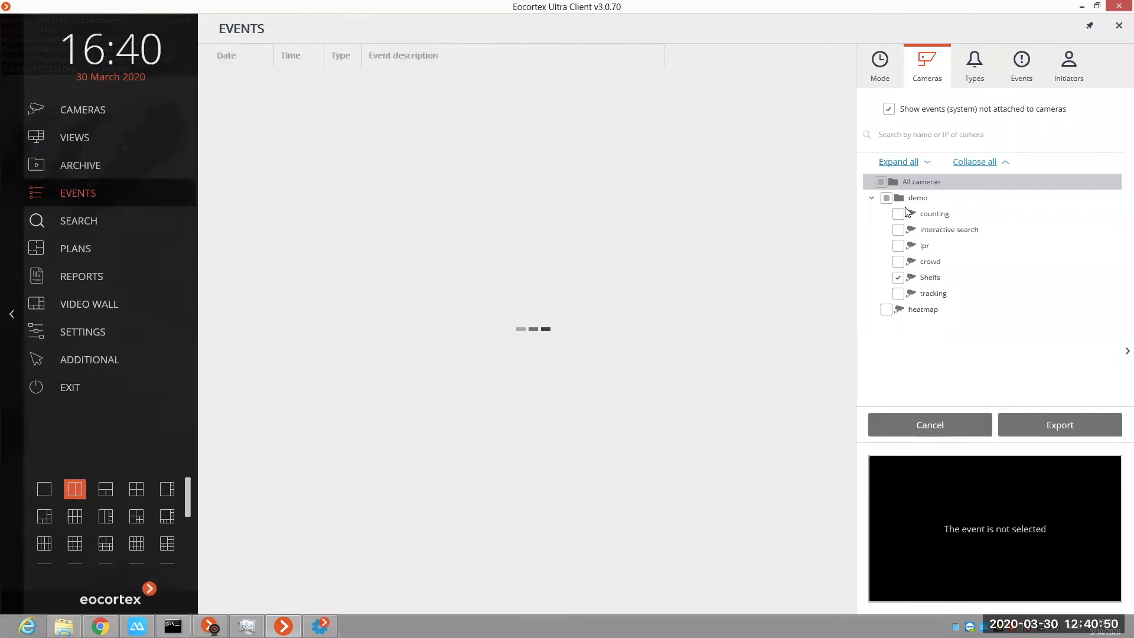
{"action": "left_click", "coordinate": [899, 278]}
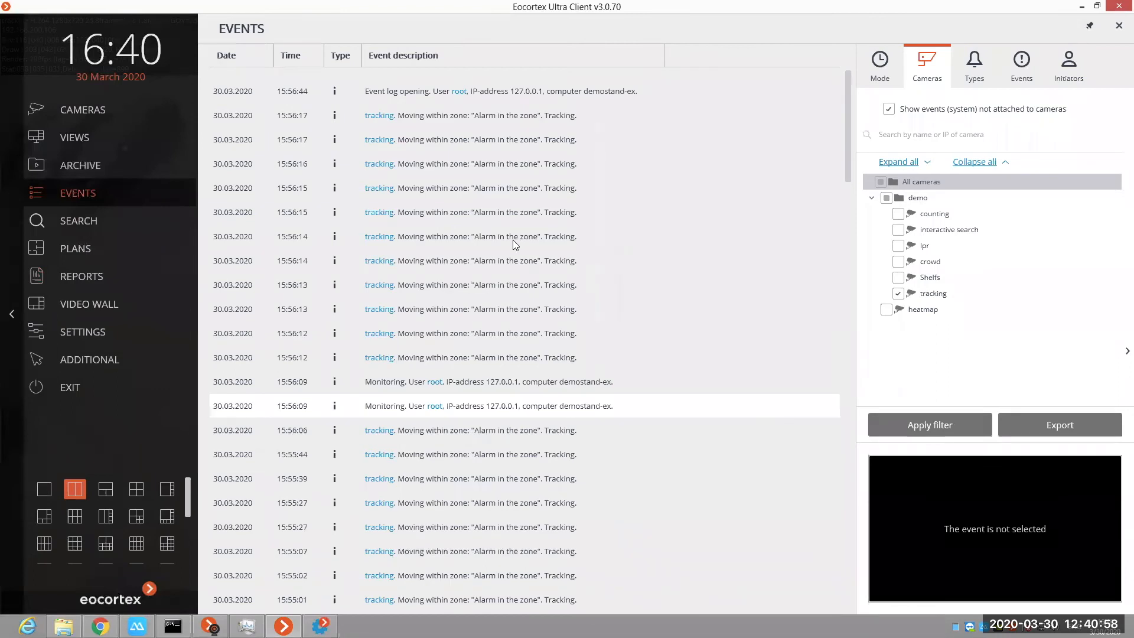
Step: View the enlarged archive frame of the 15:56:14 "Alarm in the zone" event twice, returning to the event list each time
{"action": "double_click", "coordinate": [513, 240]}
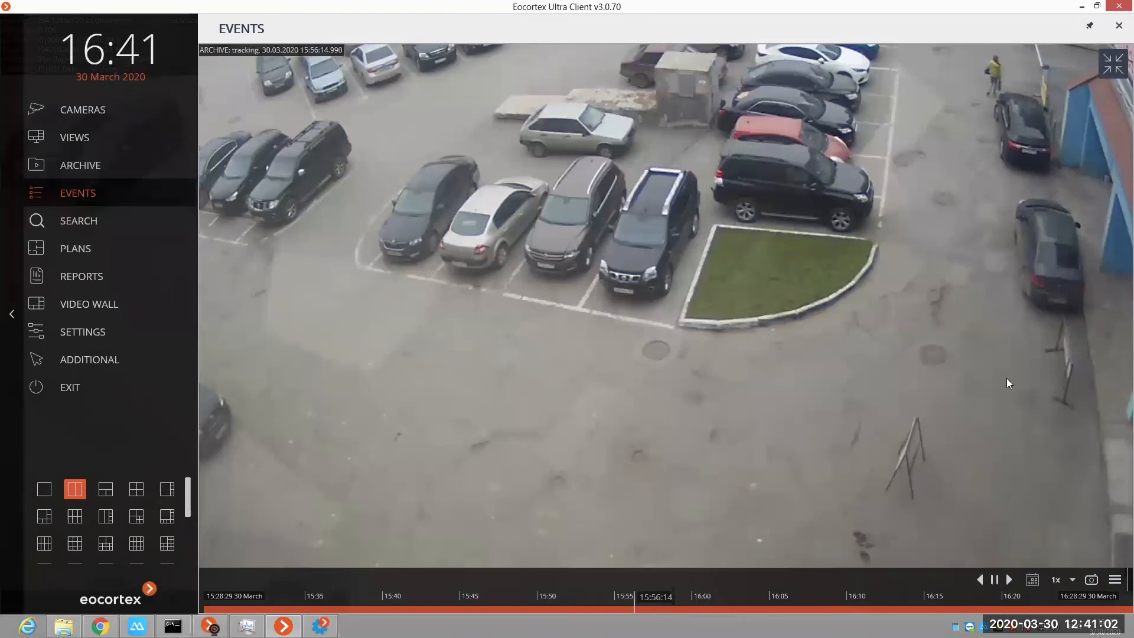
{"action": "left_click", "coordinate": [1113, 64]}
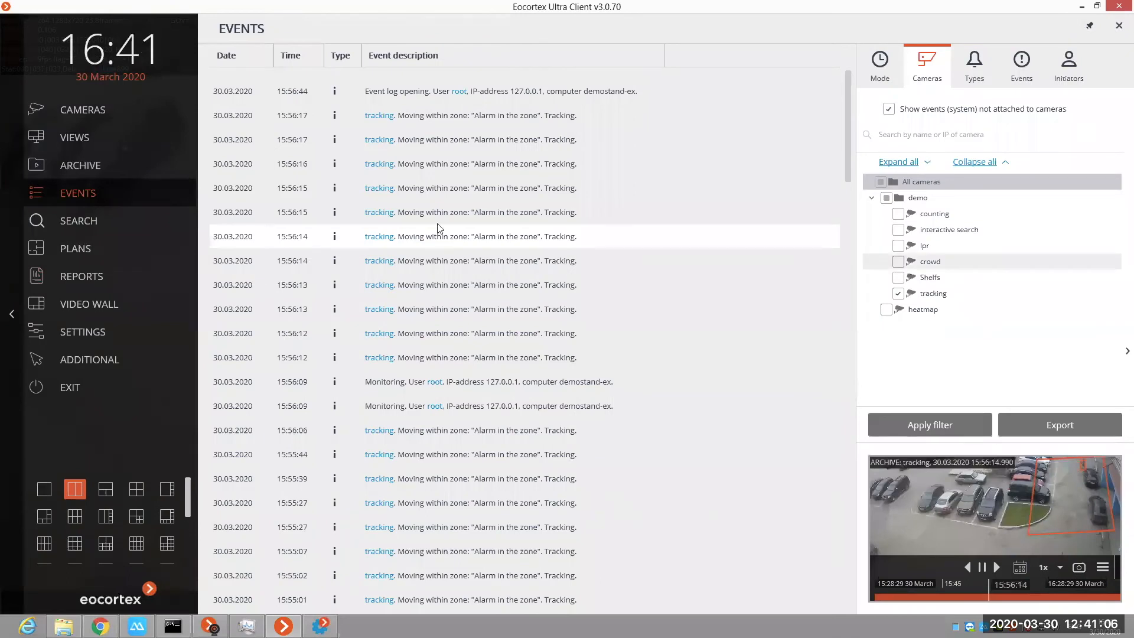
{"action": "double_click", "coordinate": [443, 238]}
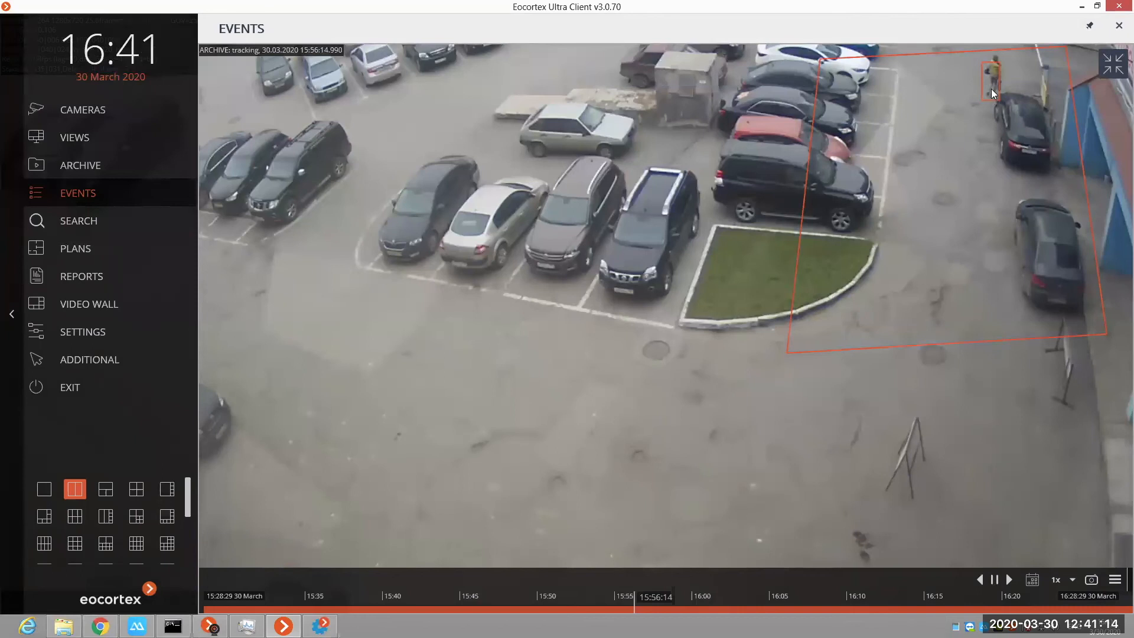
{"action": "left_click", "coordinate": [1114, 69]}
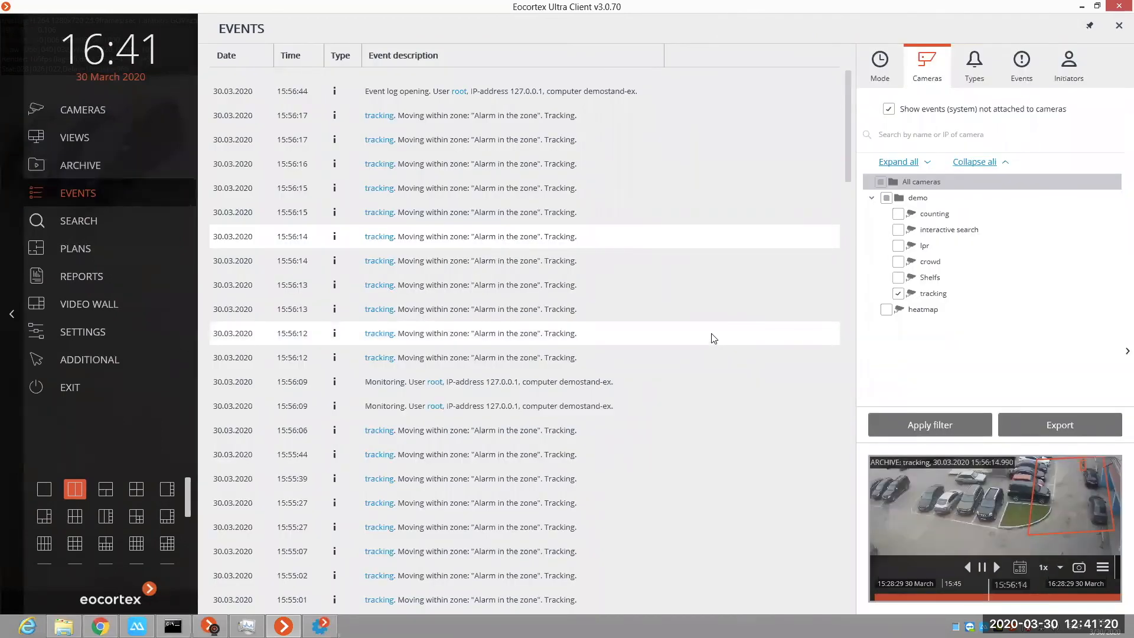
Step: Find the "Line intersection" event, play its archive video enlarged, and return to the event list
{"action": "scroll", "coordinate": [656, 335], "scroll_direction": "down", "scroll_amount": 2}
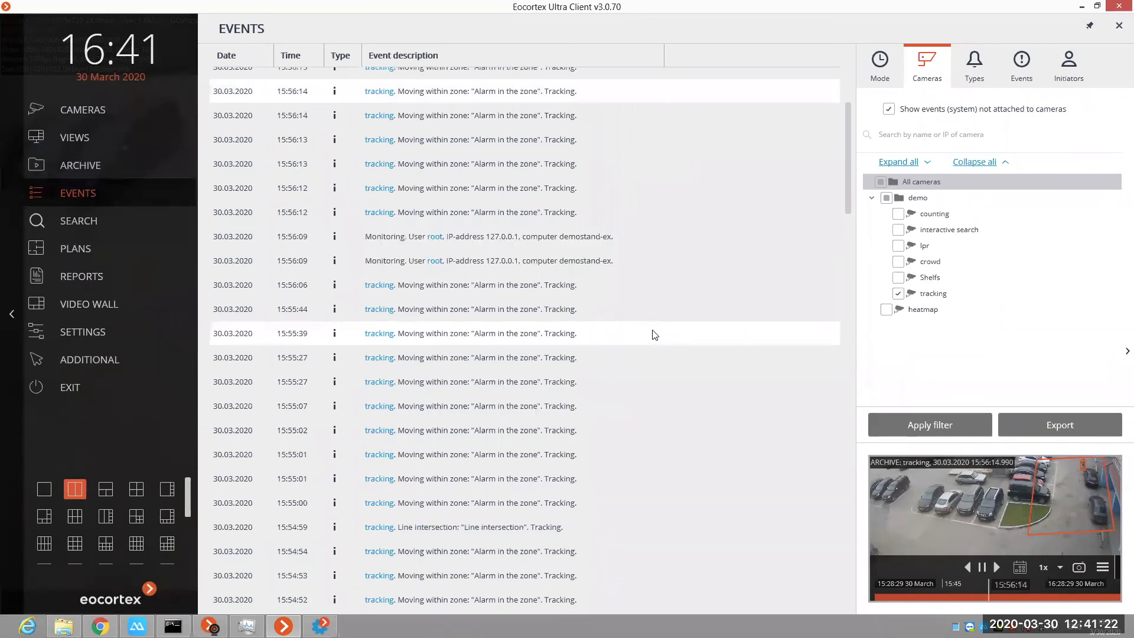
{"action": "left_click", "coordinate": [528, 532]}
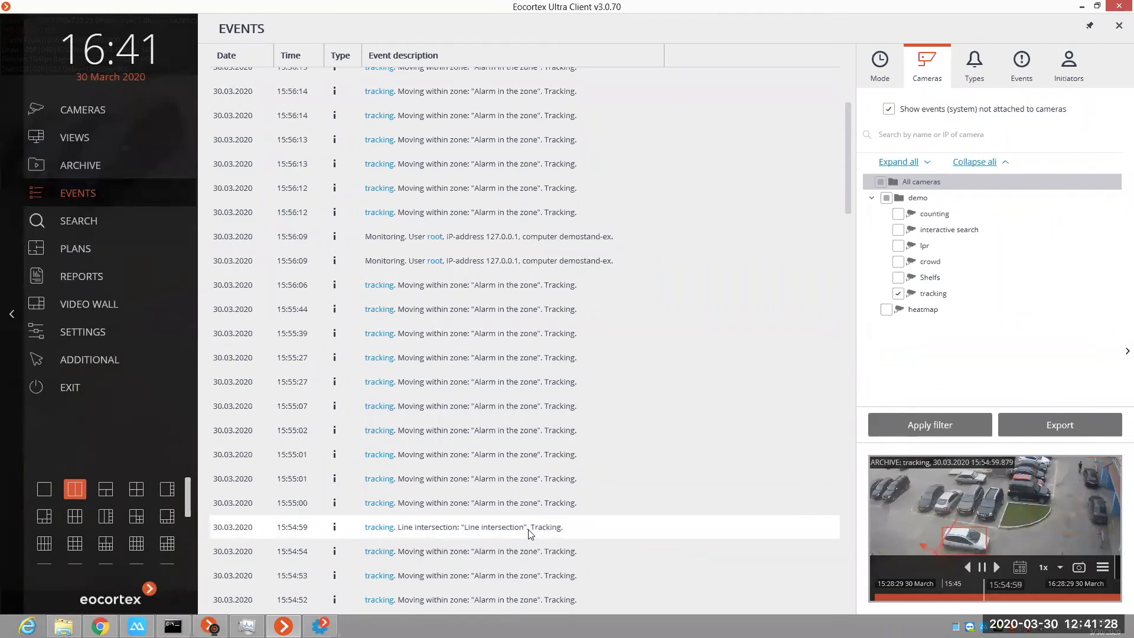
{"action": "double_click", "coordinate": [529, 531]}
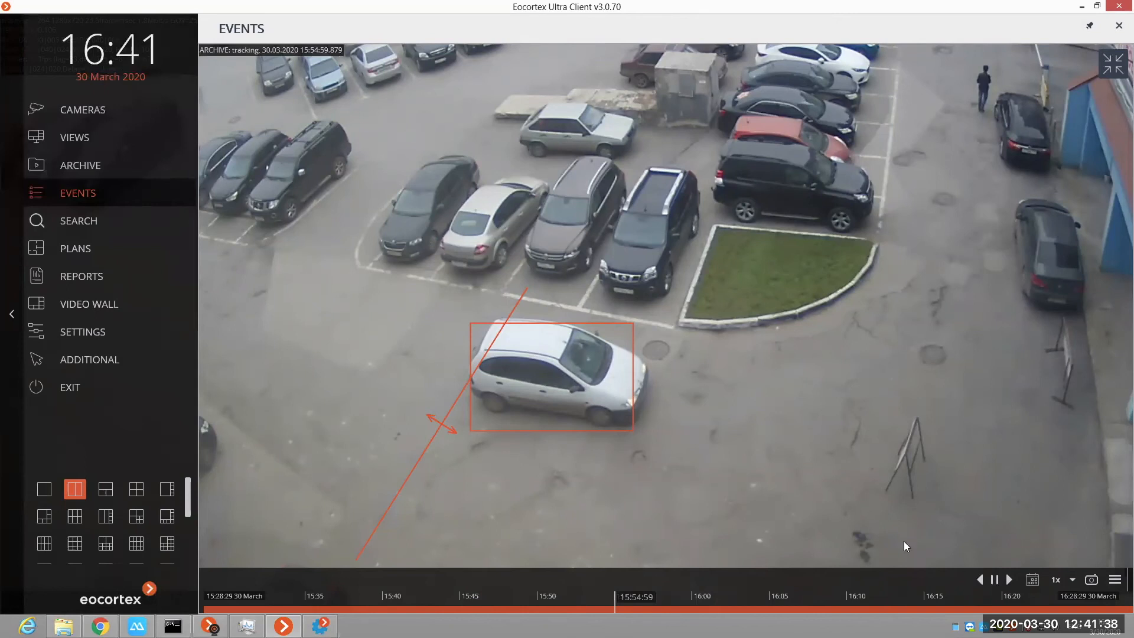
{"action": "left_click", "coordinate": [1018, 570]}
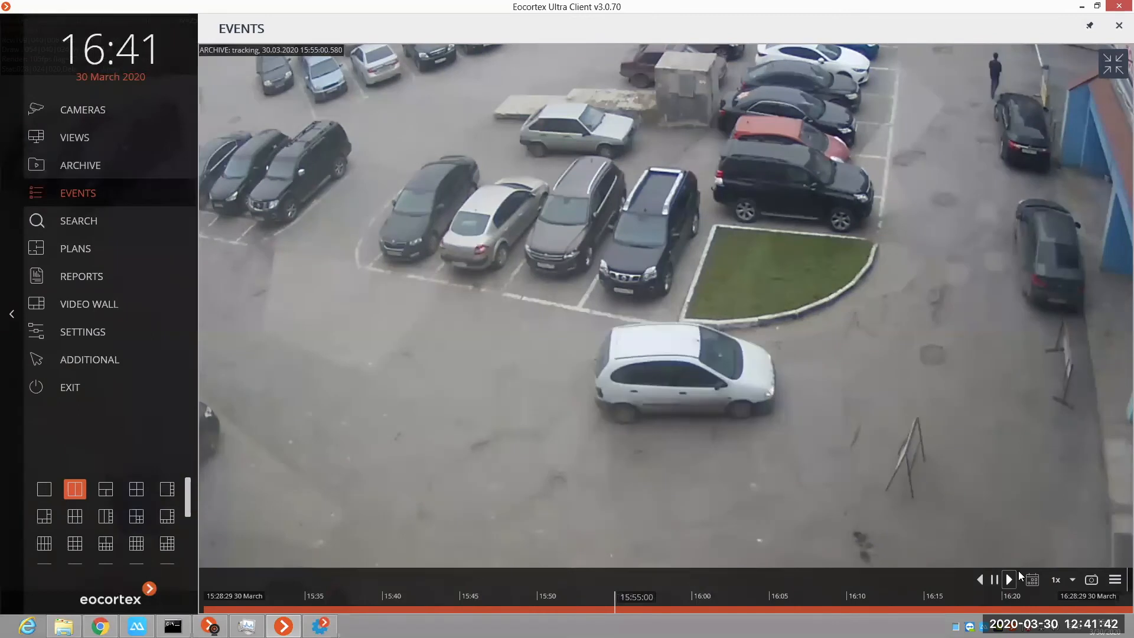
{"action": "double_click", "coordinate": [838, 430]}
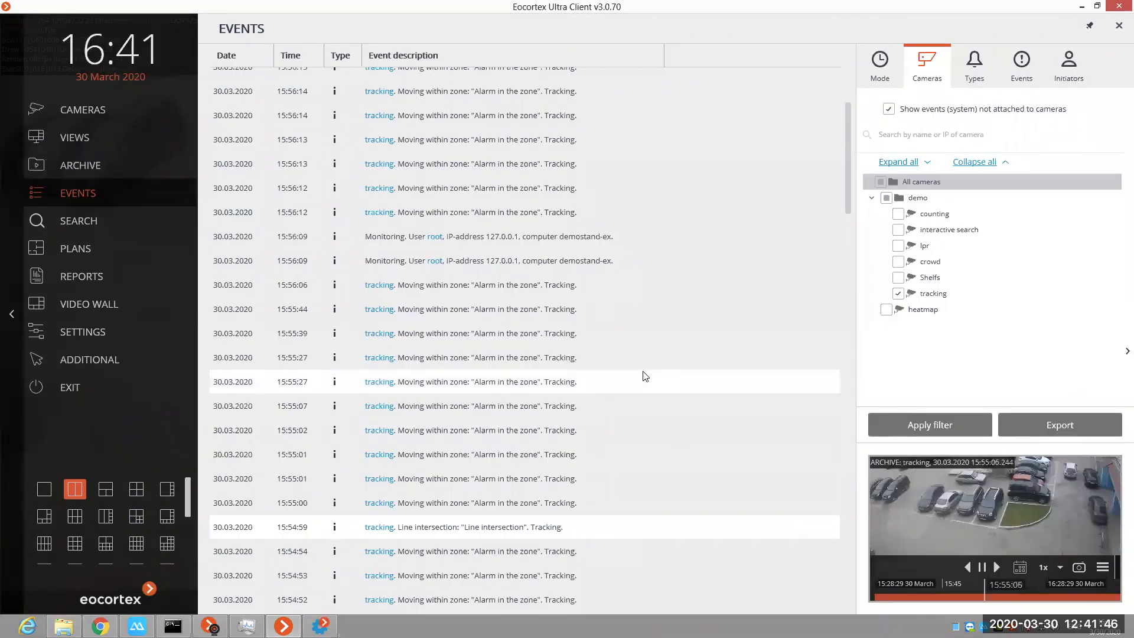
{"action": "mouse_move", "coordinate": [646, 376]}
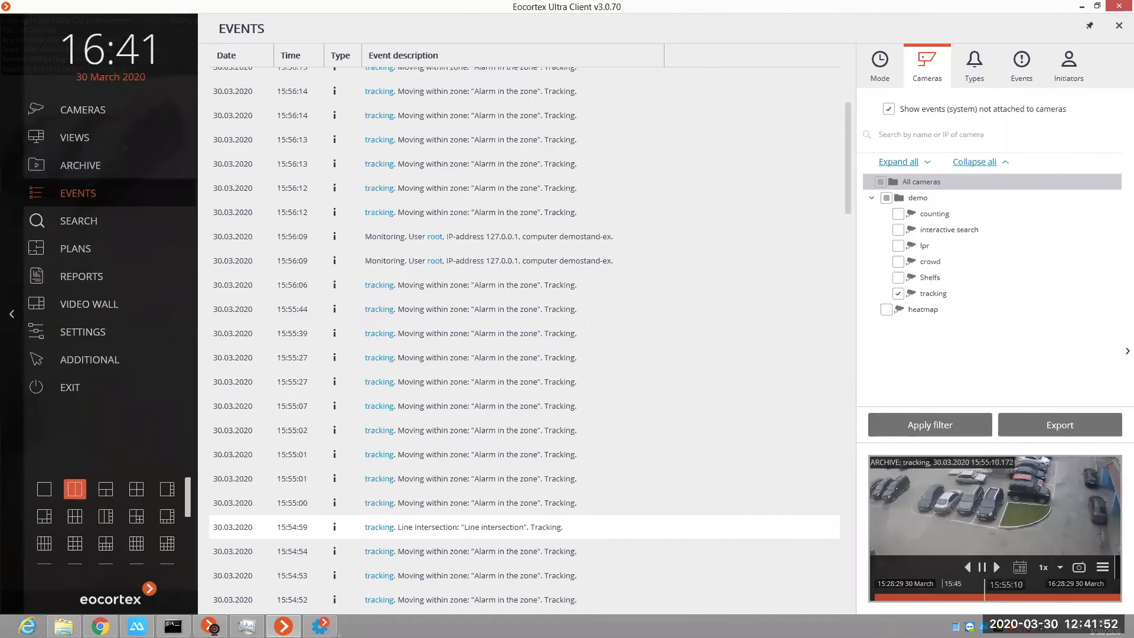
Step: Switch to Eocortex Configurator and open the Tracking module settings of the tracking camera
{"action": "left_click", "coordinate": [320, 627]}
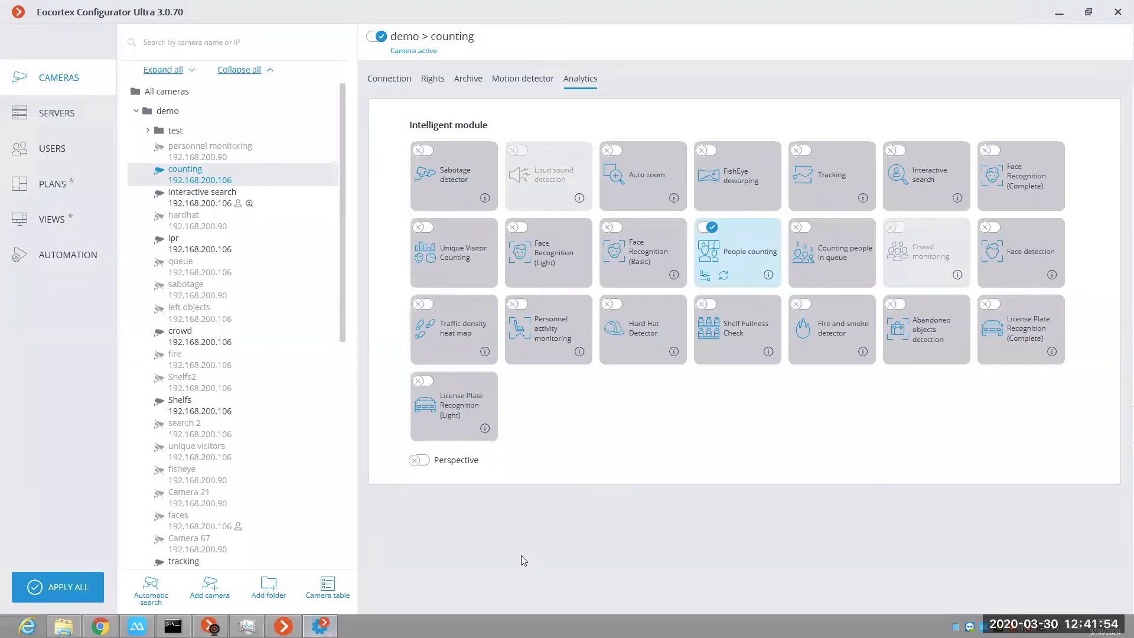
{"action": "scroll", "coordinate": [207, 453], "scroll_direction": "down", "scroll_amount": 2}
{"action": "left_click", "coordinate": [208, 441]}
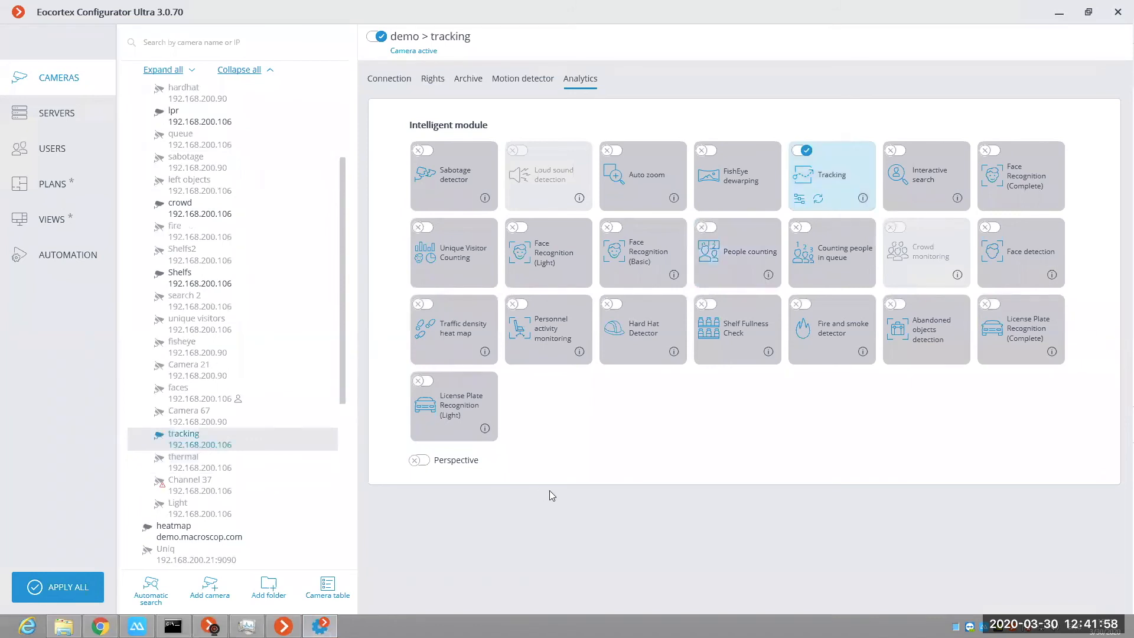
{"action": "left_click", "coordinate": [800, 201]}
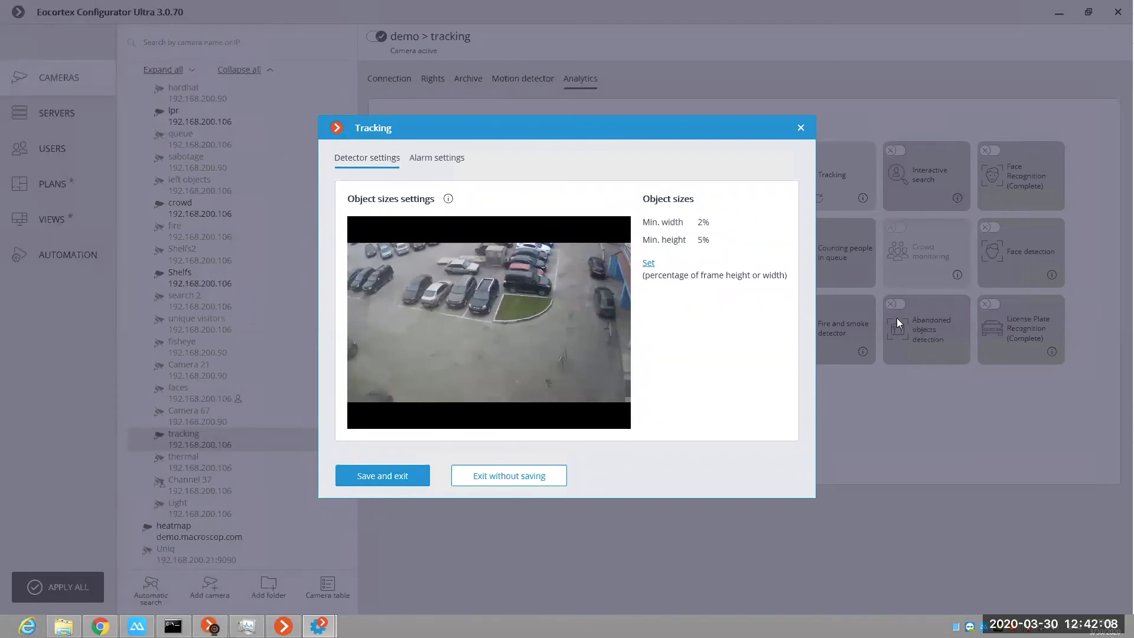
Step: View the detector's object size setting, and reposition the lower end of the Line intersection line in the alarm settings
{"action": "left_click", "coordinate": [649, 263]}
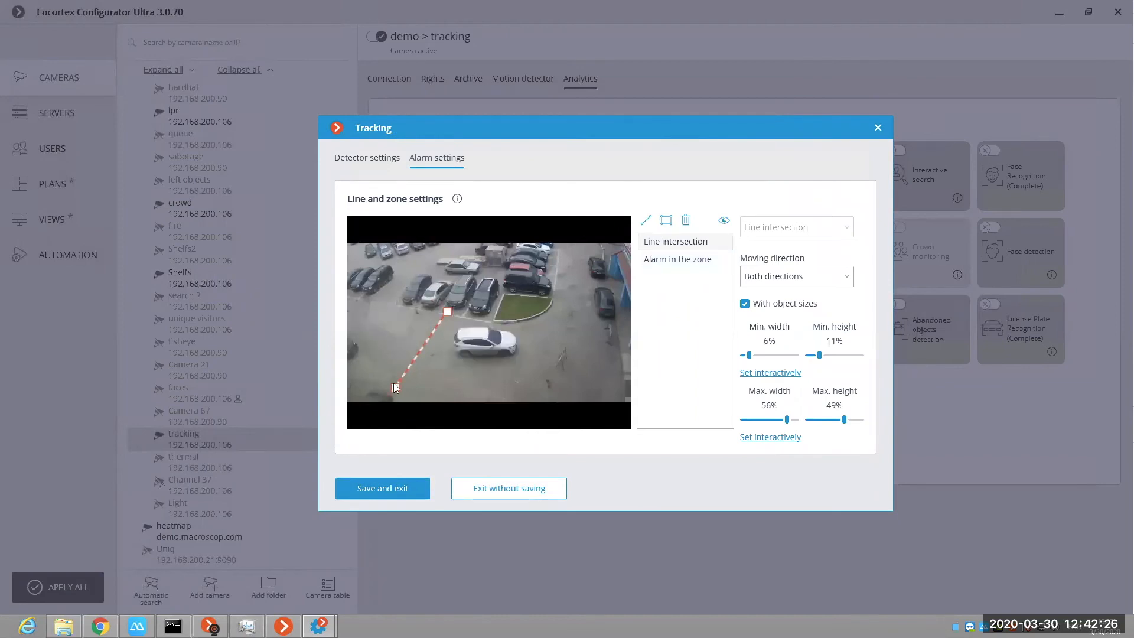
{"action": "left_click", "coordinate": [358, 379]}
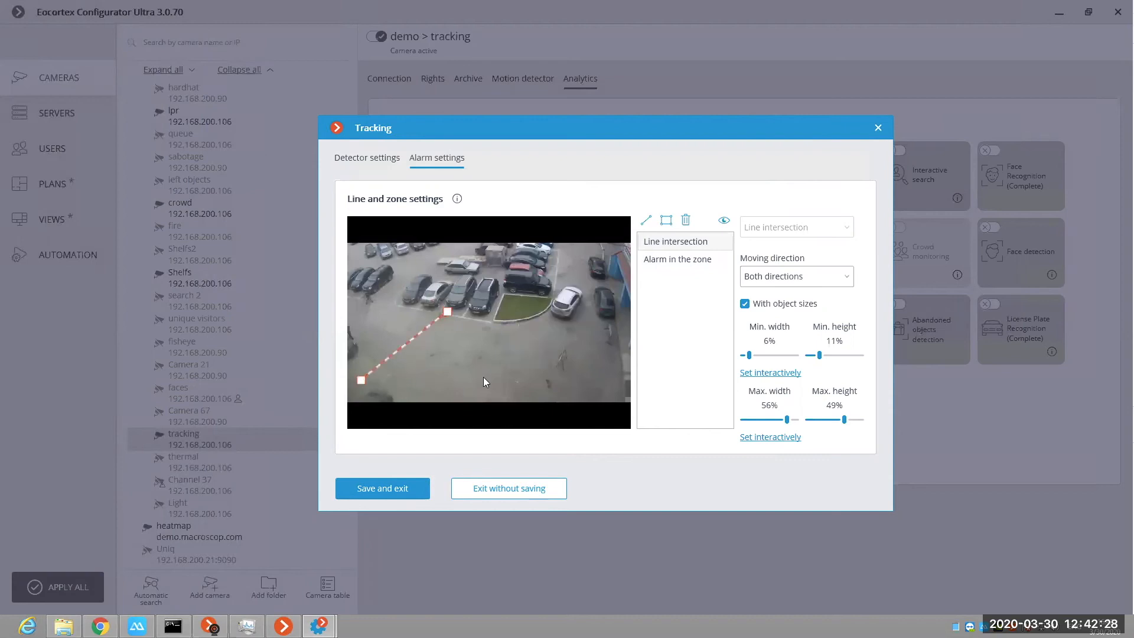
{"action": "left_click_drag", "start_coordinate": [386, 390], "coordinate": [387, 389]}
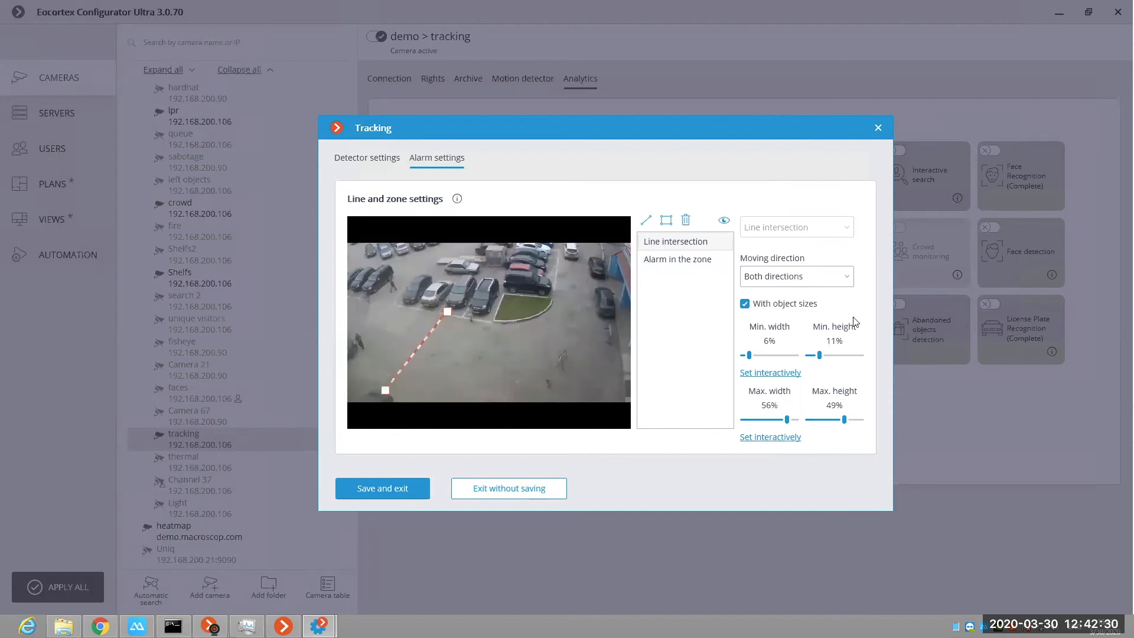
Step: Try the First direction option for the Line intersection's moving direction, and restore Both directions
{"action": "left_click", "coordinate": [833, 287]}
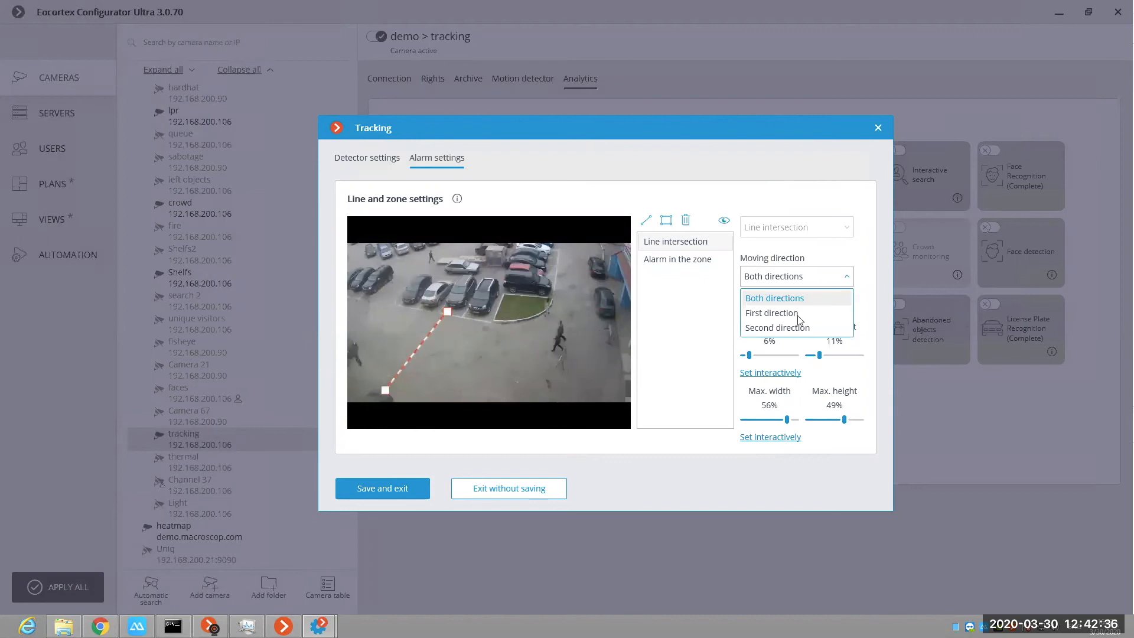
{"action": "left_click", "coordinate": [771, 314]}
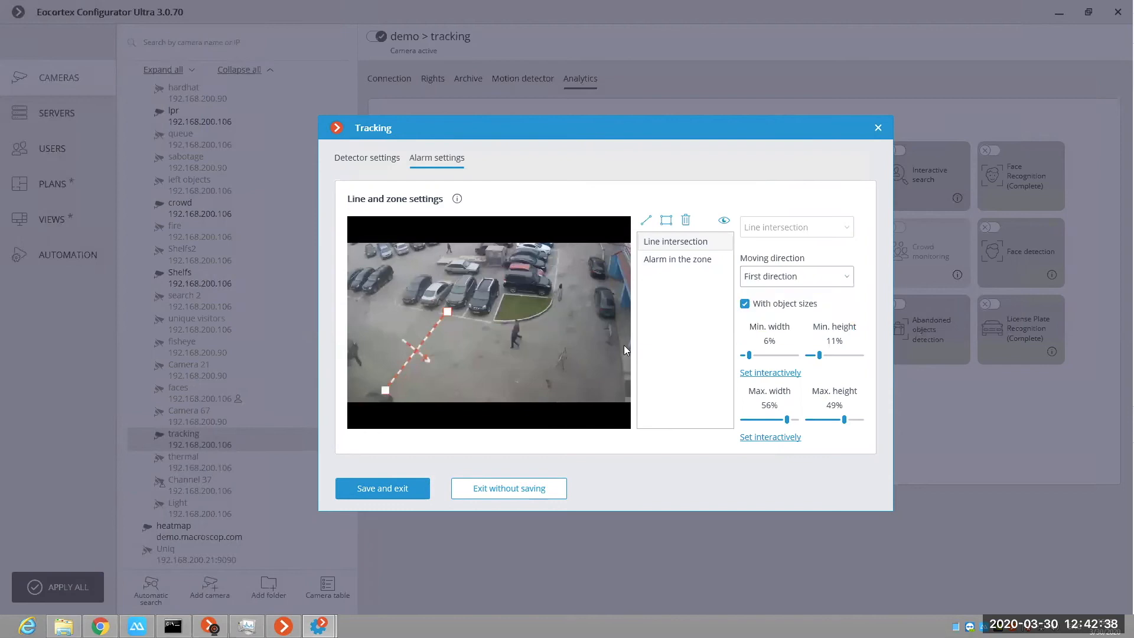
{"action": "left_click", "coordinate": [797, 286]}
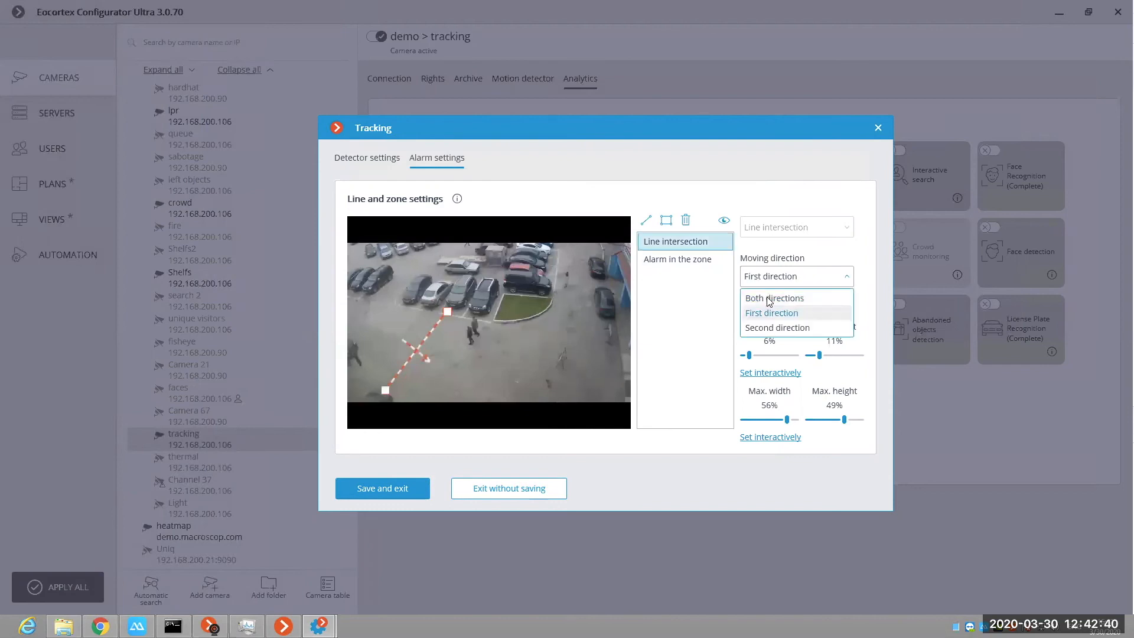
{"action": "left_click", "coordinate": [768, 295]}
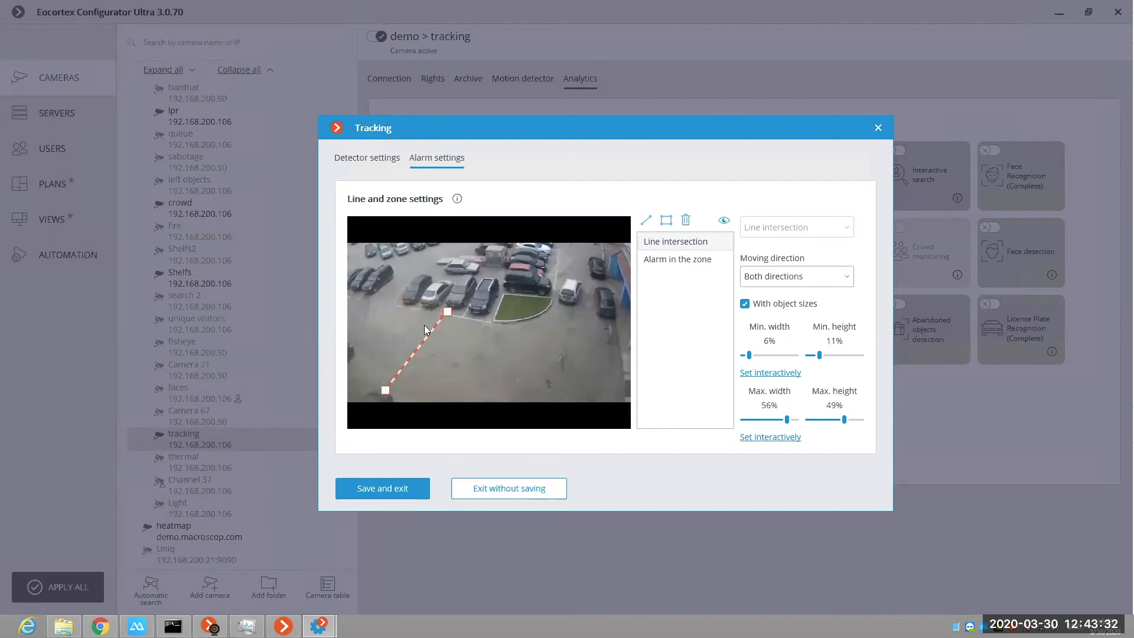
Step: Set the Line intersection's minimum object size interactively to 11% width and 18% height, and save its maximum size at 56% by 49%
{"action": "left_click", "coordinate": [746, 373]}
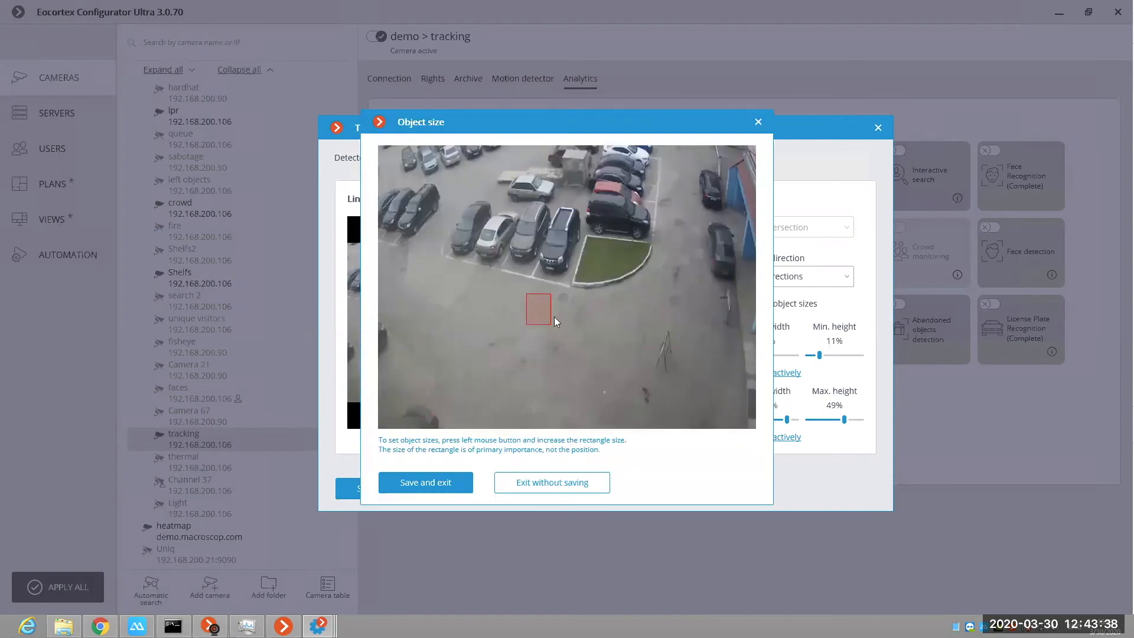
{"action": "left_click_drag", "start_coordinate": [564, 332], "coordinate": [570, 338]}
{"action": "left_click", "coordinate": [433, 480]}
{"action": "left_click", "coordinate": [765, 440]}
{"action": "left_click", "coordinate": [434, 489]}
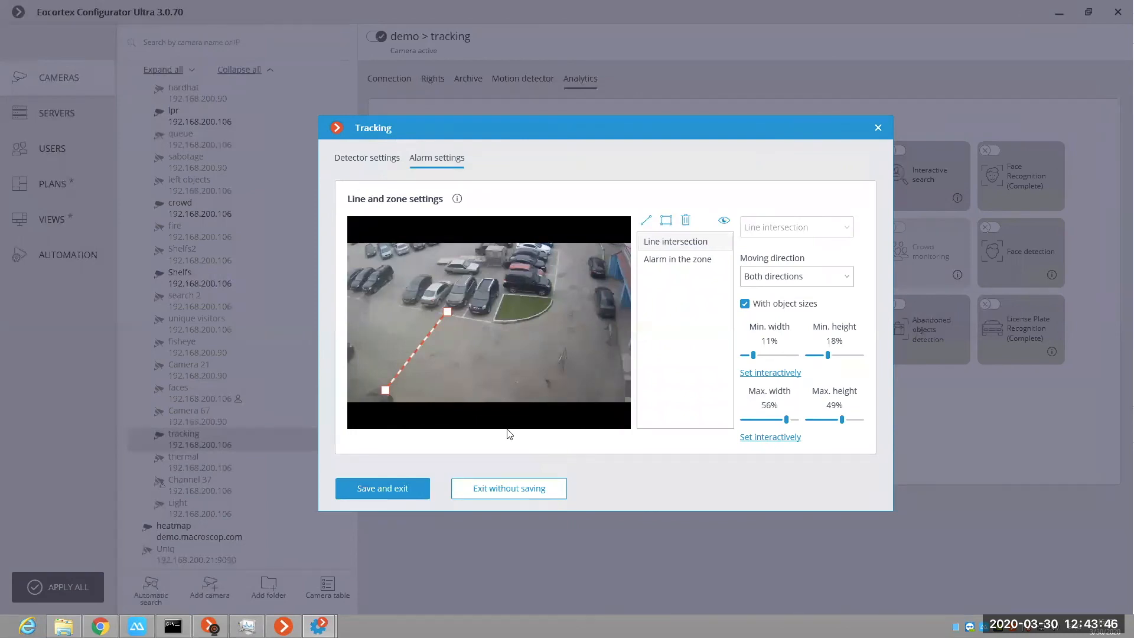
Step: Select the Alarm in the zone entry, review its maximum object size interactively, and save it
{"action": "left_click", "coordinate": [690, 261]}
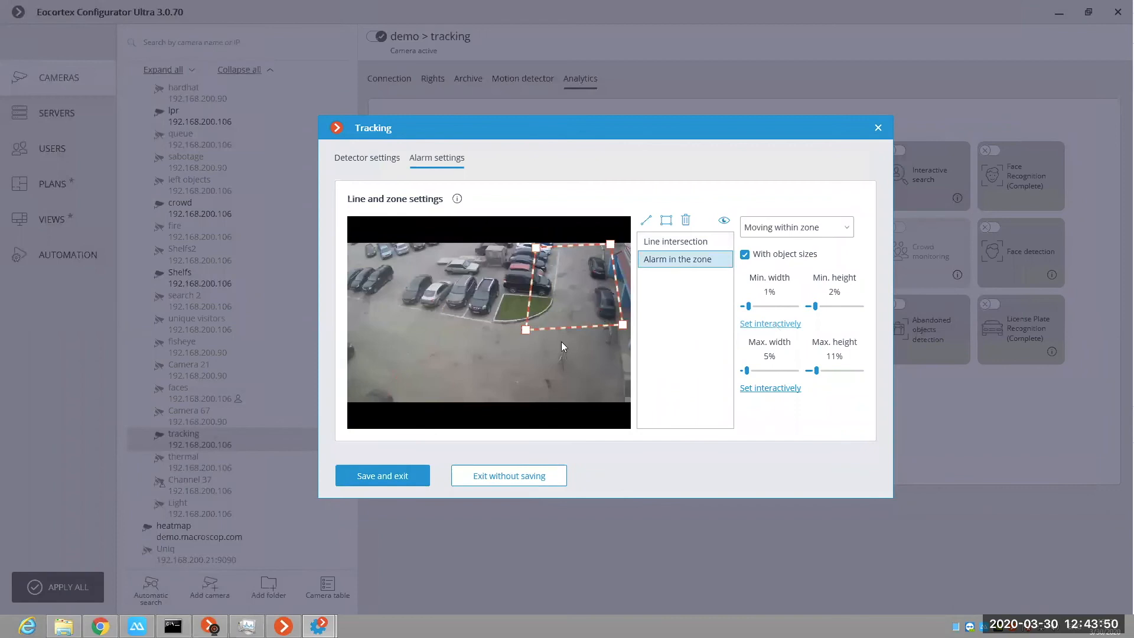
{"action": "left_click", "coordinate": [447, 484]}
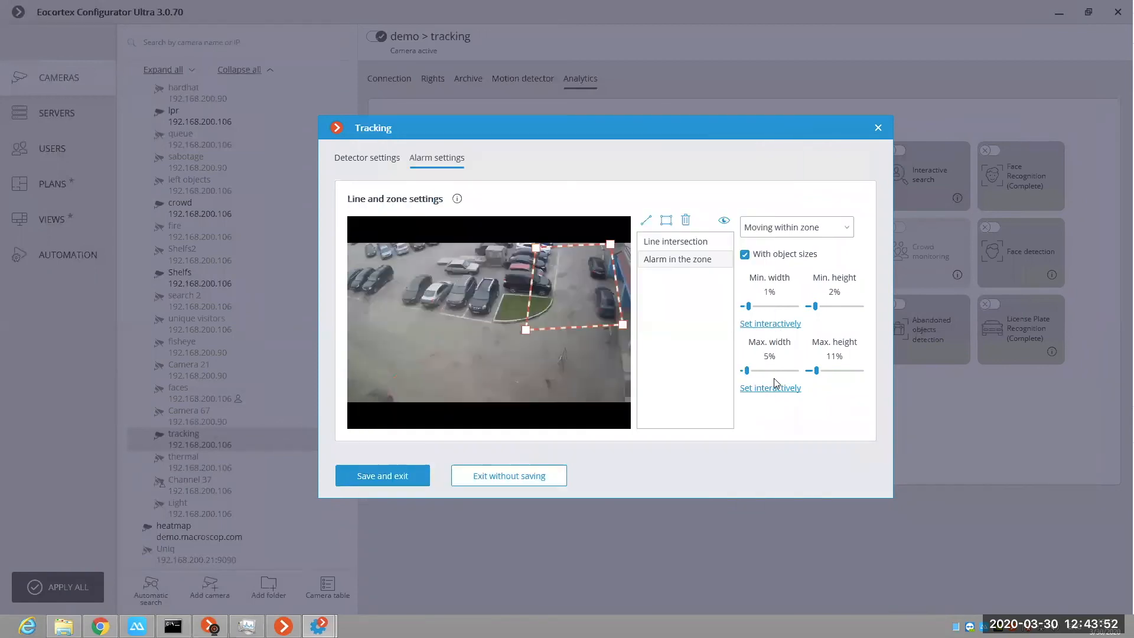
{"action": "left_click", "coordinate": [777, 389]}
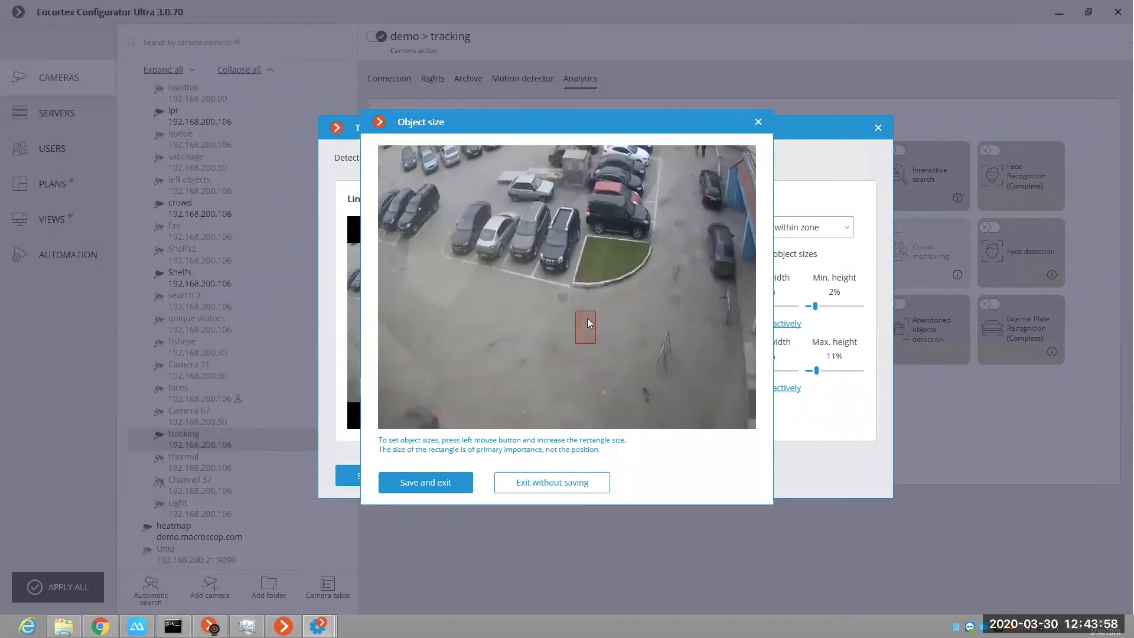
{"action": "left_click", "coordinate": [455, 480]}
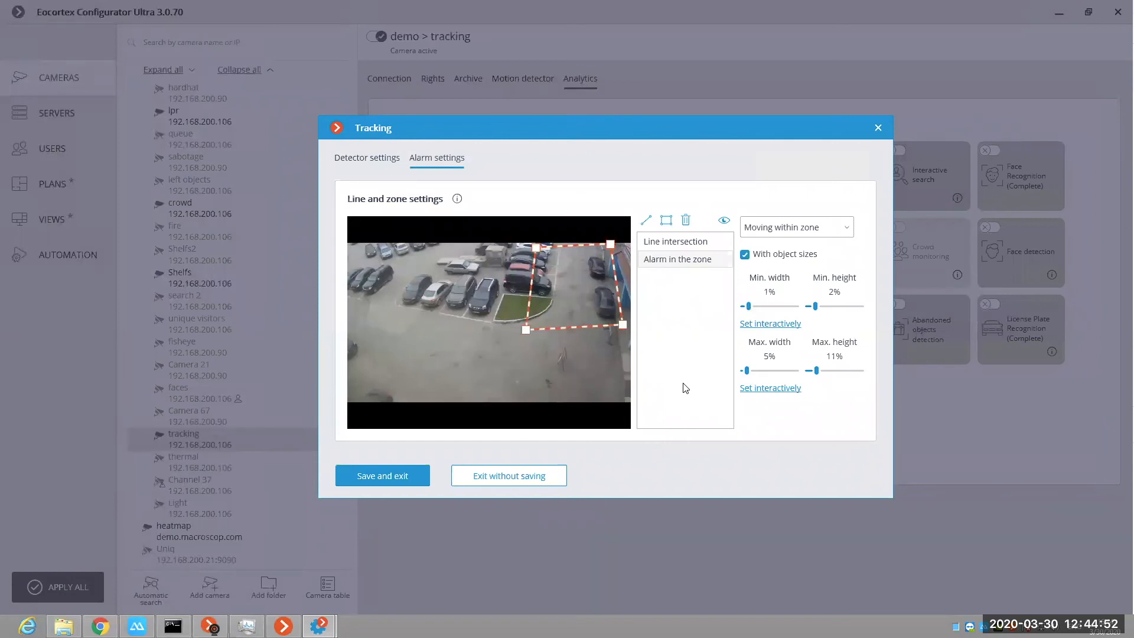
Step: Review the Line intersection and Alarm in the zone settings, and exit the Tracking settings without saving
{"action": "left_click", "coordinate": [679, 243]}
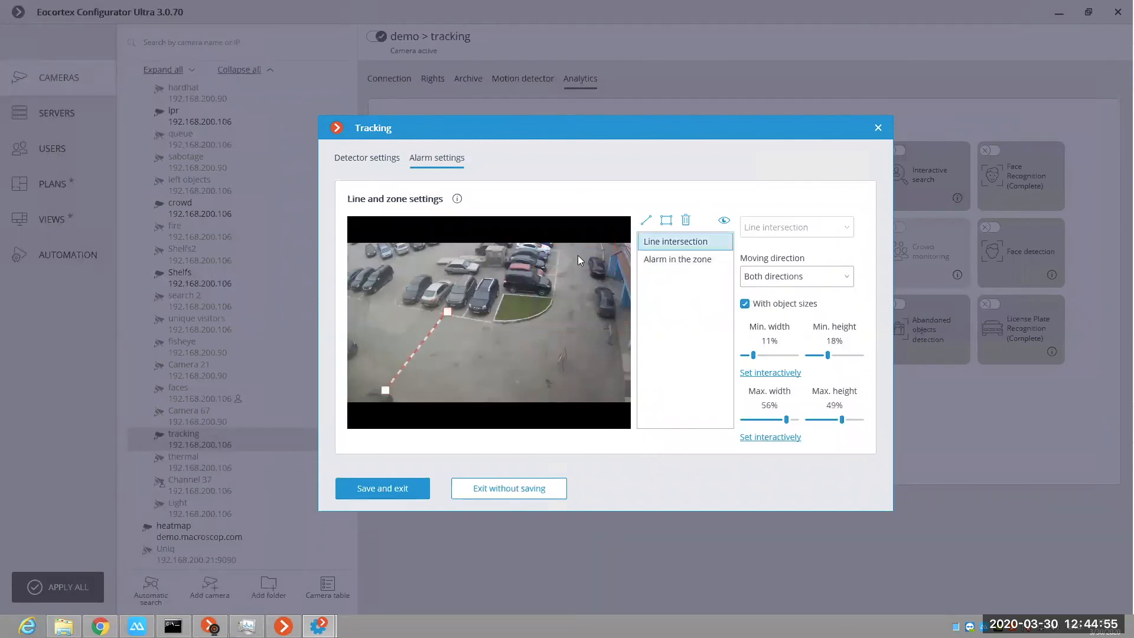
{"action": "left_click", "coordinate": [684, 258]}
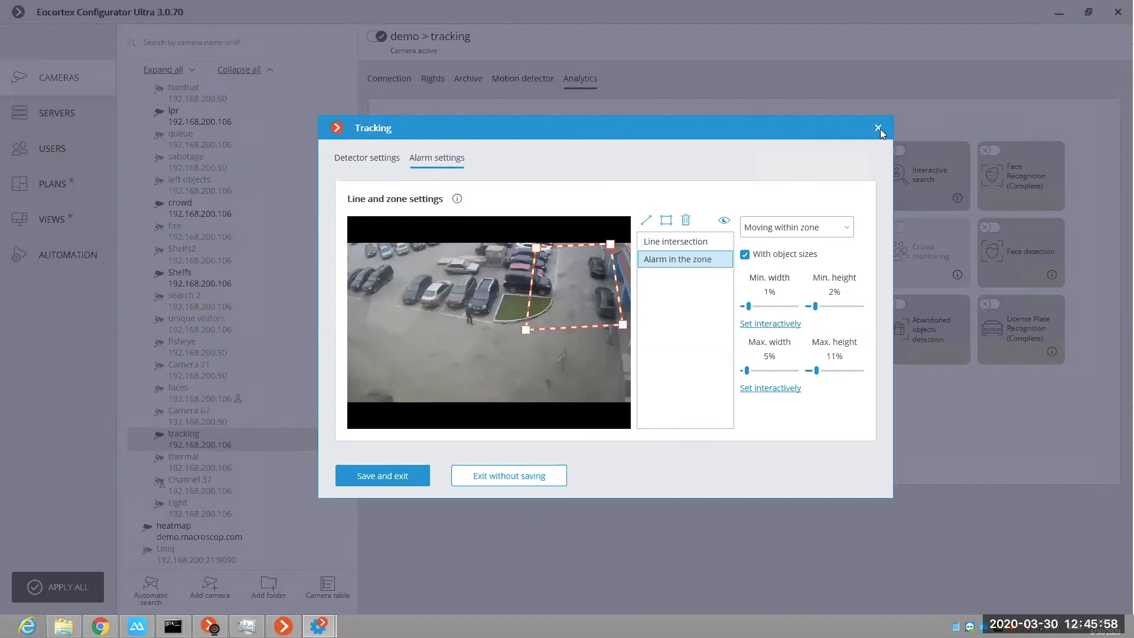
{"action": "left_click", "coordinate": [502, 476]}
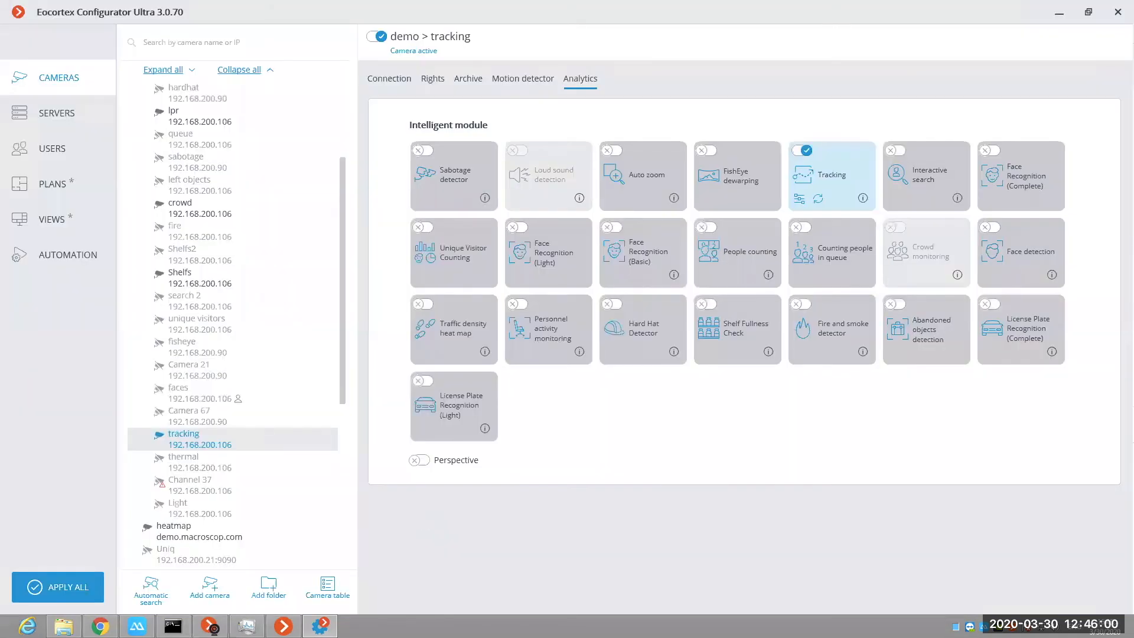
Step: Switch to the Eocortex Client and display the demo group's crowd camera in the full-screen cell in place of the tracking camera
{"action": "left_click", "coordinate": [284, 626]}
{"action": "key", "text": "Escape"}
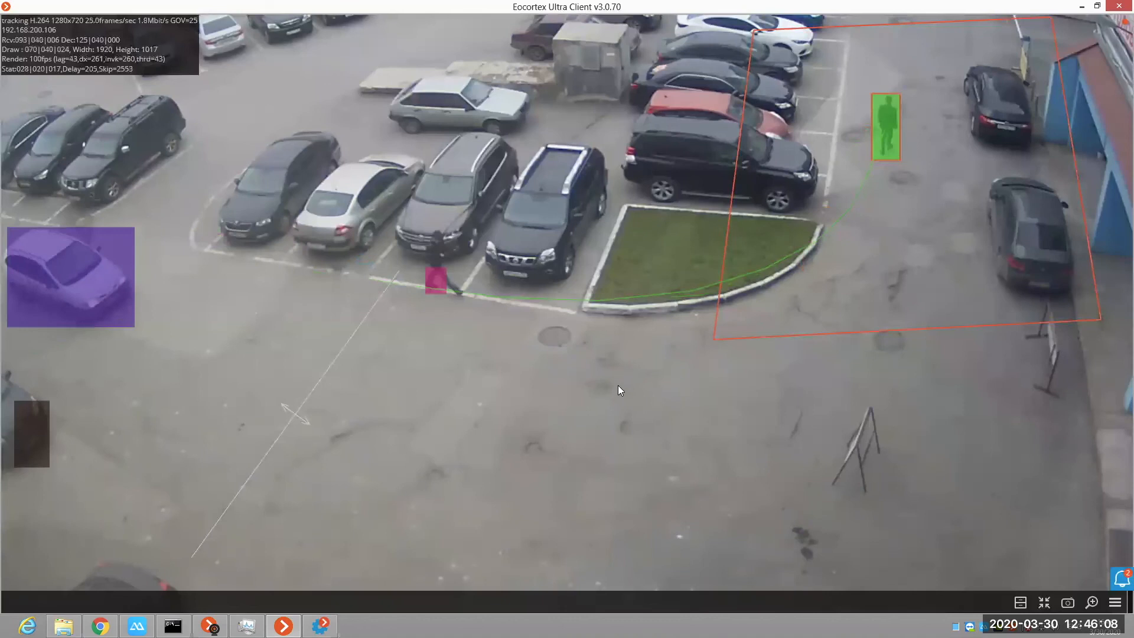
{"action": "right_click", "coordinate": [646, 326]}
{"action": "mouse_move", "coordinate": [709, 329]}
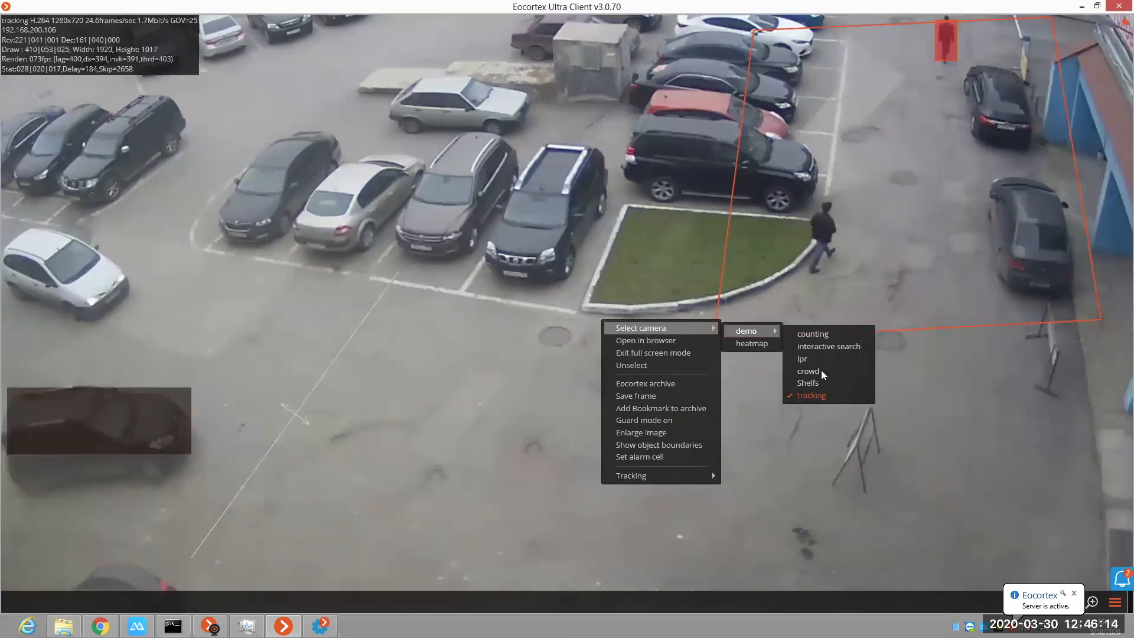
{"action": "left_click", "coordinate": [822, 372]}
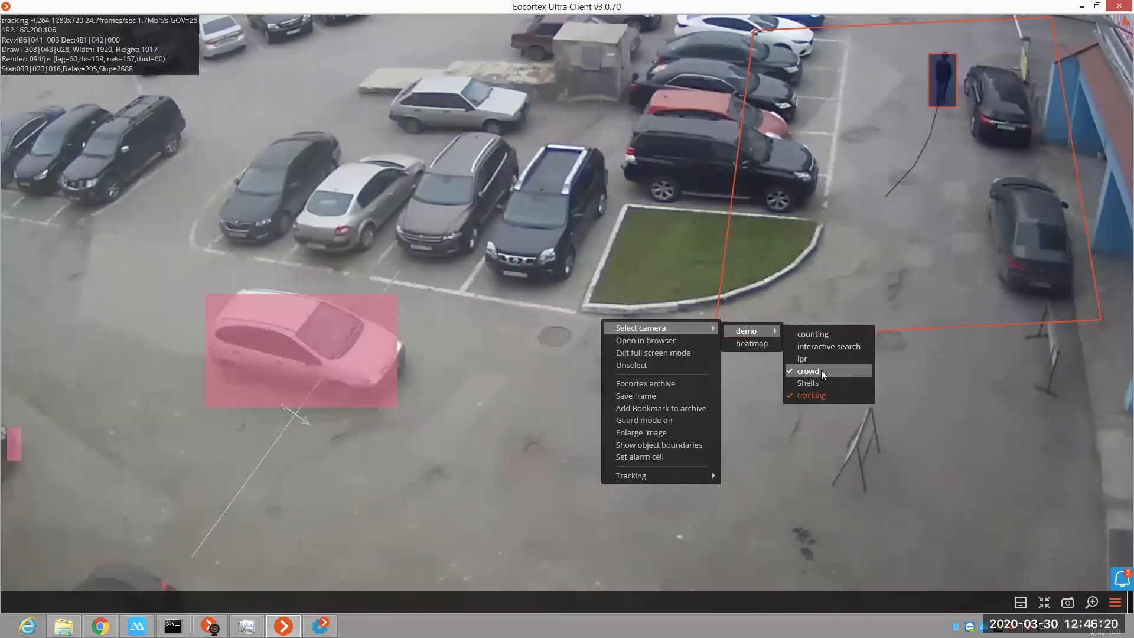
{"action": "left_click", "coordinate": [822, 371]}
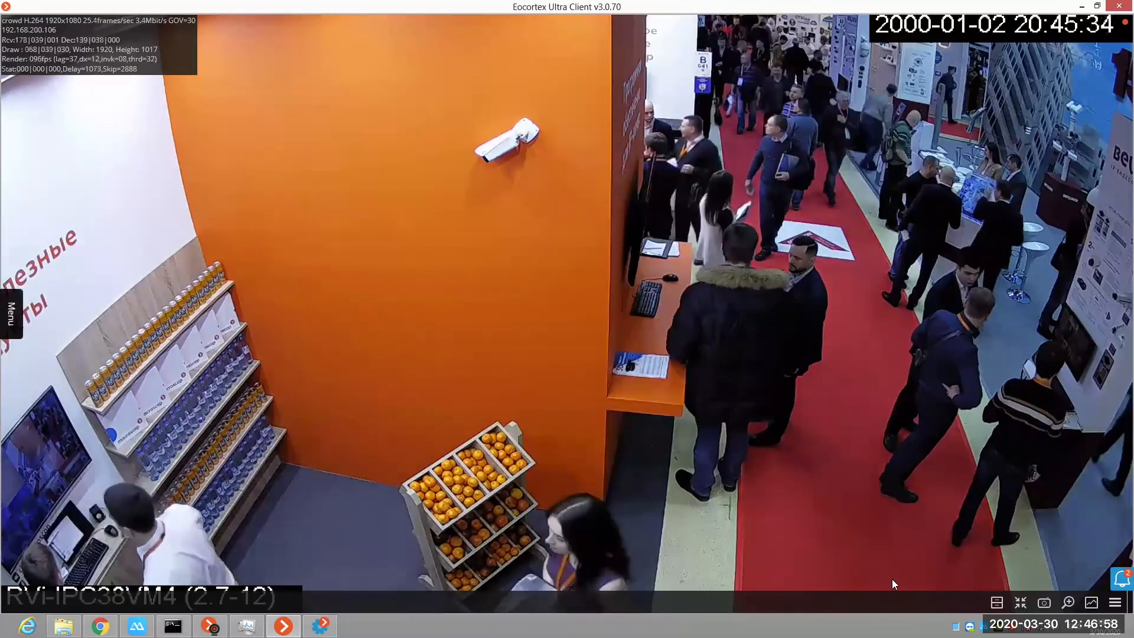
{"action": "right_click", "coordinate": [892, 578]}
{"action": "left_click", "coordinate": [889, 568]}
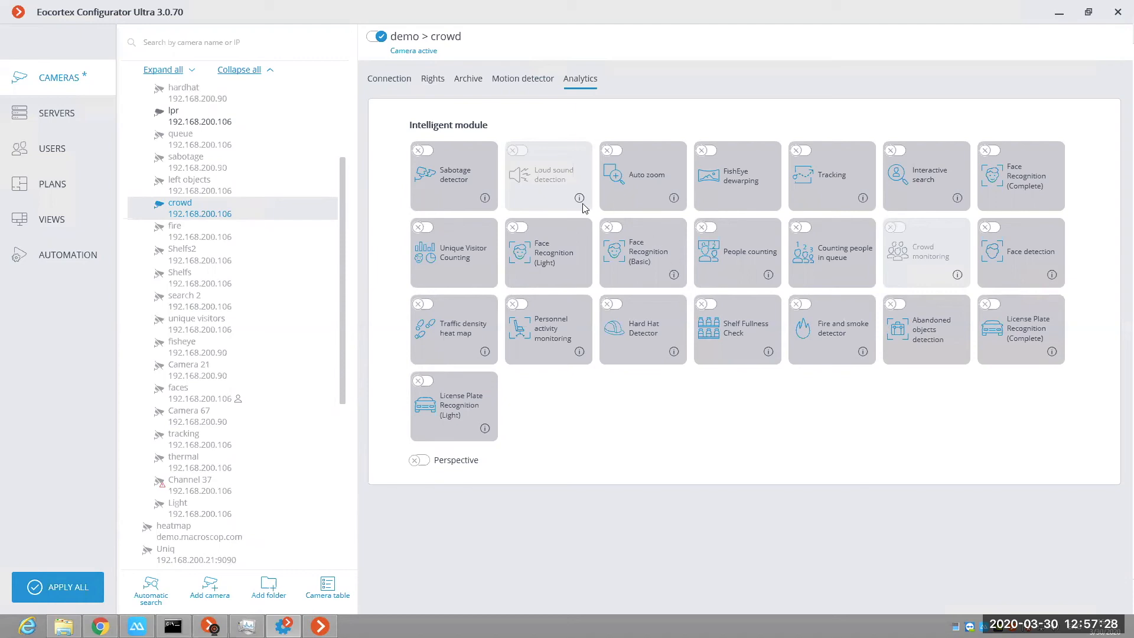
Step: Enable Perspective for the crowd camera, and match its two human figures to people in the far and middle parts of the red aisle
{"action": "mouse_move", "coordinate": [582, 202]}
{"action": "mouse_move", "coordinate": [958, 277]}
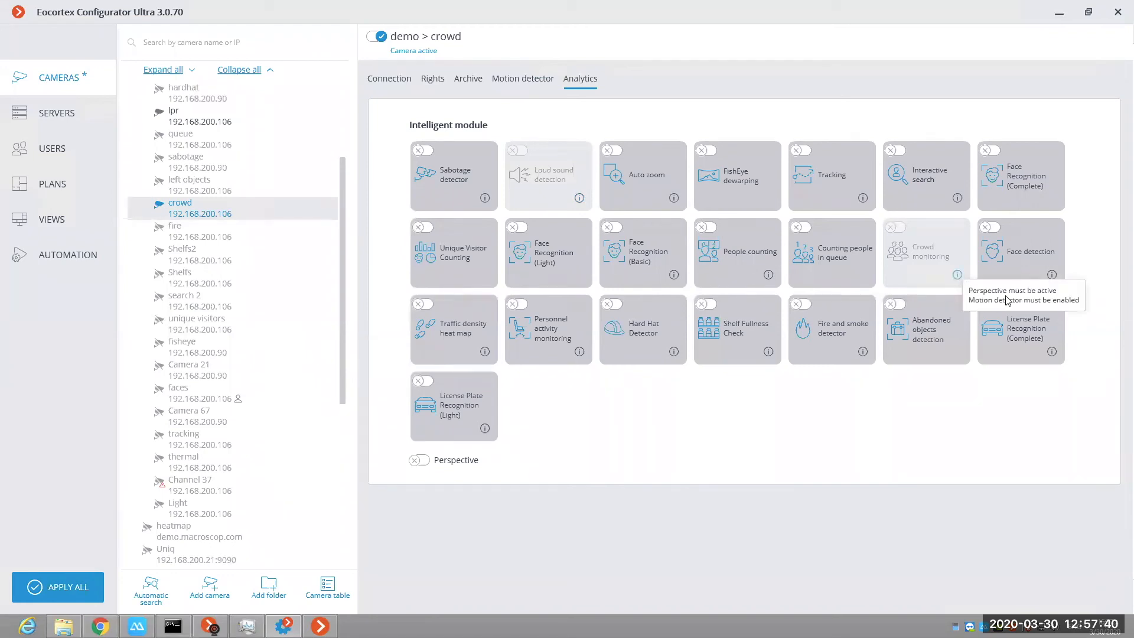
{"action": "left_click", "coordinate": [421, 461]}
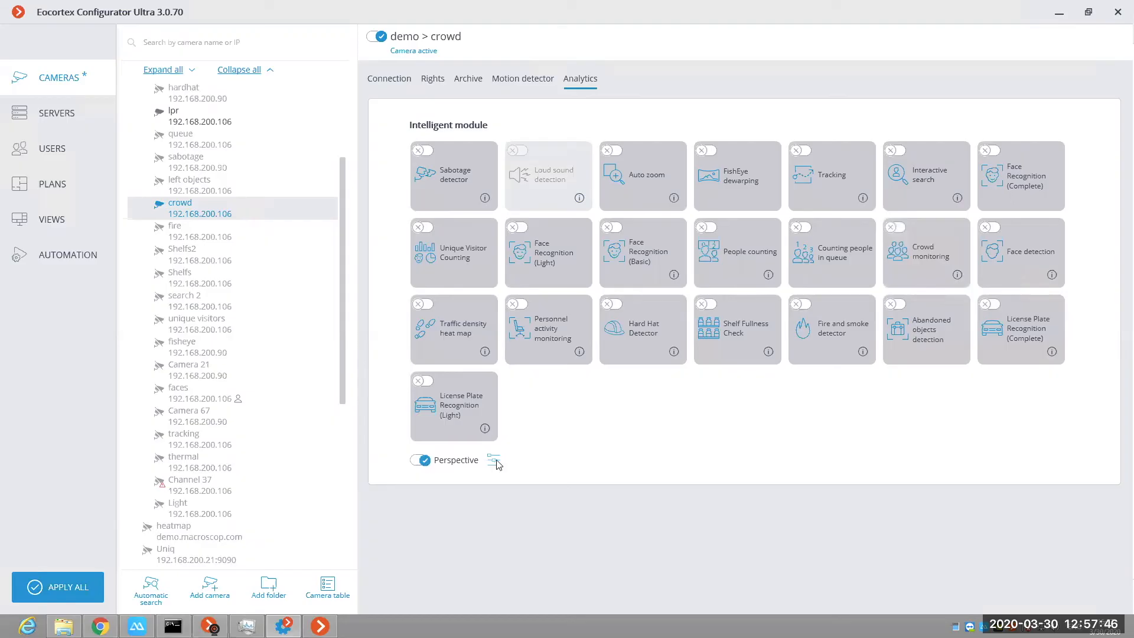
{"action": "left_click", "coordinate": [494, 465]}
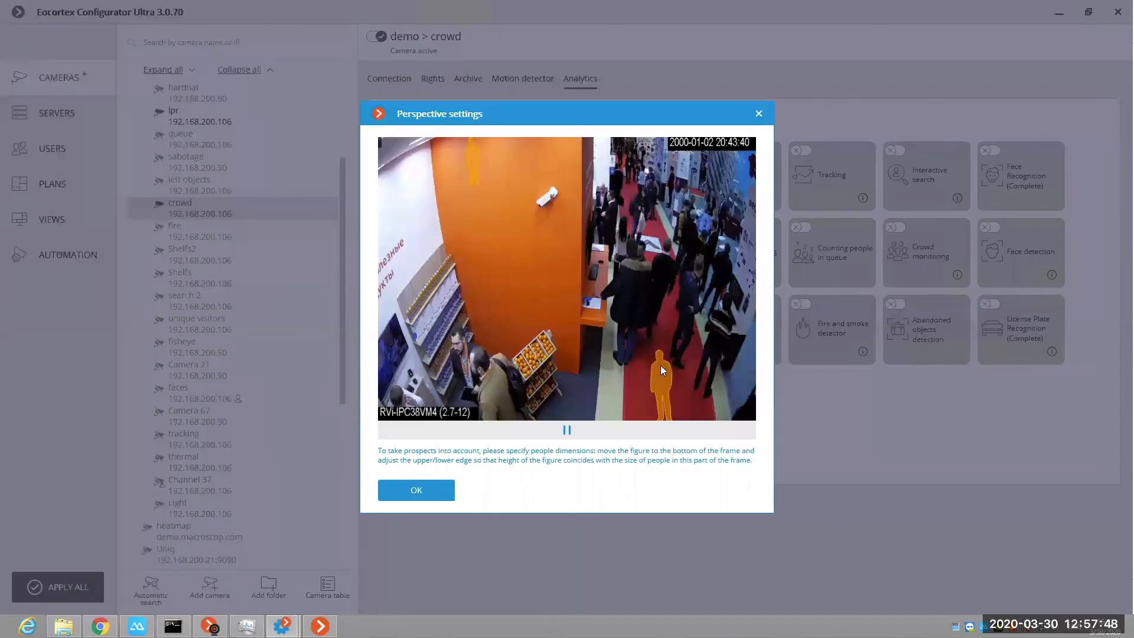
{"action": "left_click_drag", "start_coordinate": [473, 161], "coordinate": [654, 185]}
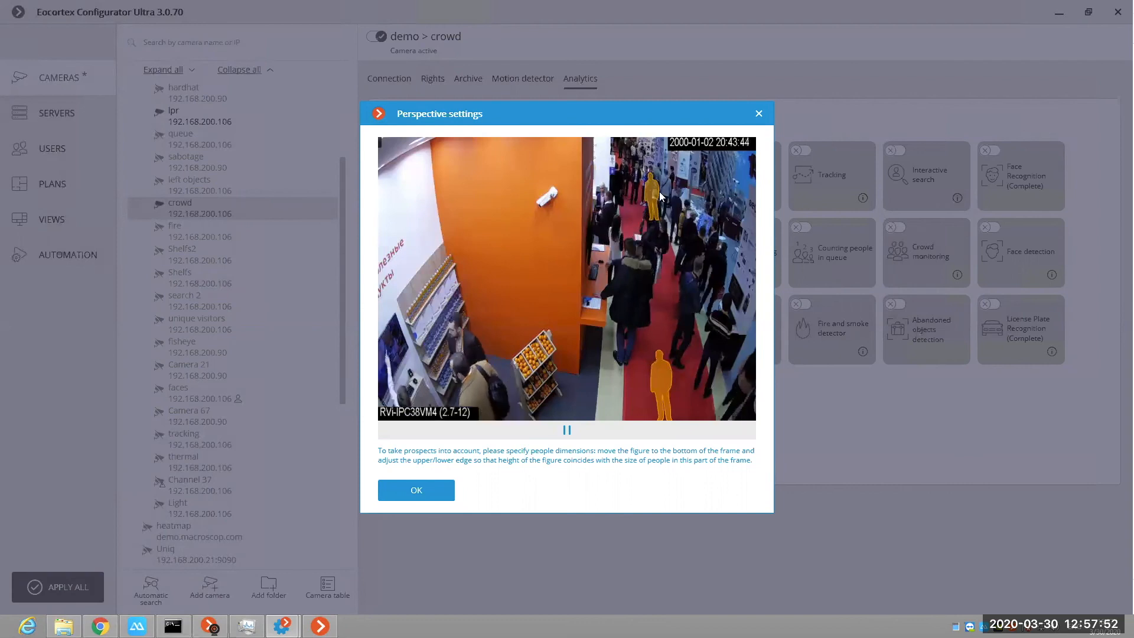
{"action": "left_click_drag", "start_coordinate": [661, 387], "coordinate": [683, 287]}
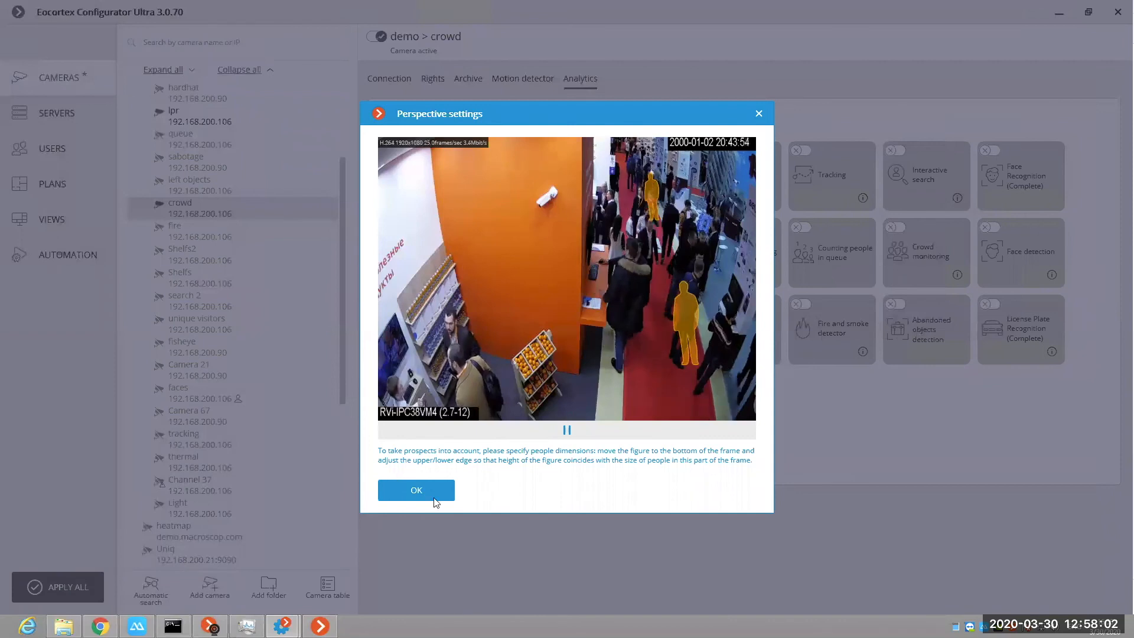
{"action": "left_click", "coordinate": [436, 491]}
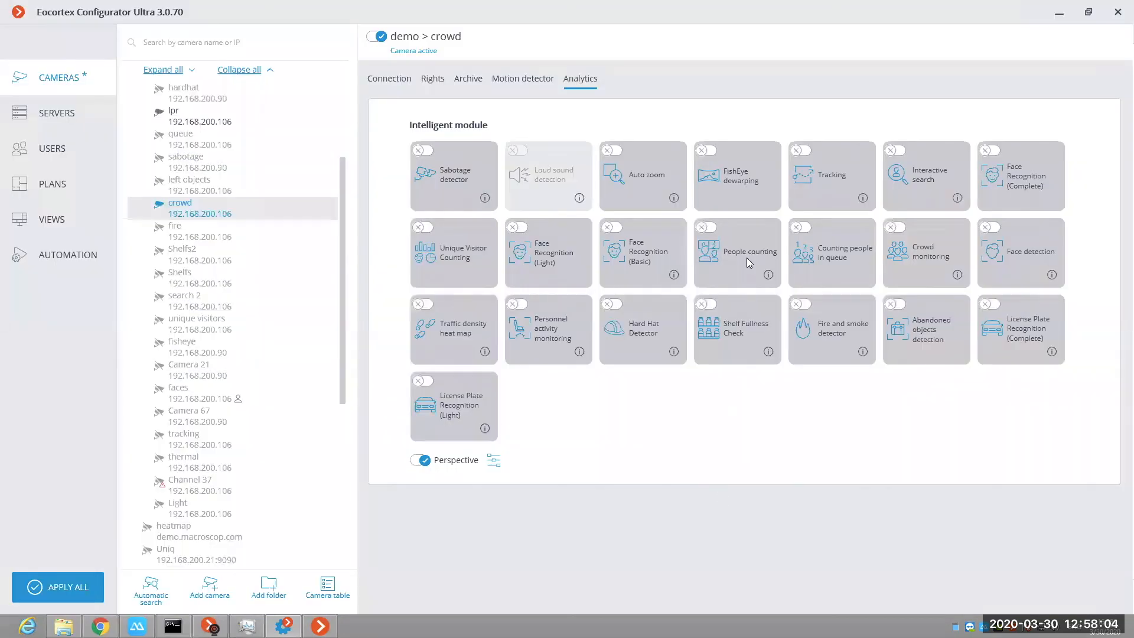
Step: Enable Crowd monitoring for the crowd camera, review its first stand zone and people limits, and save the settings
{"action": "left_click", "coordinate": [899, 227]}
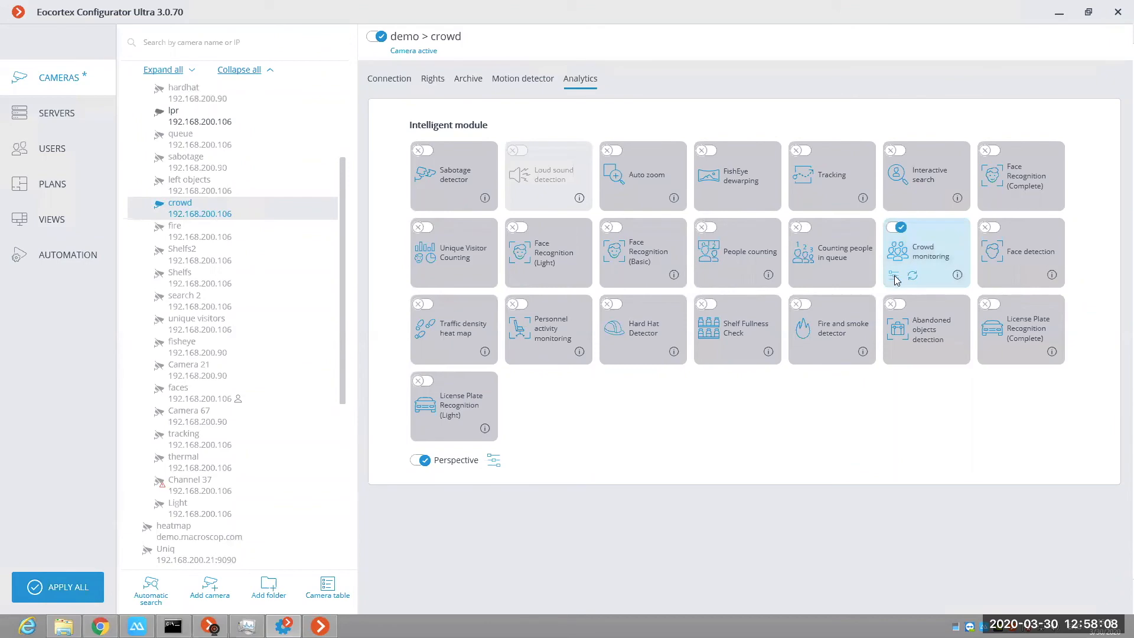
{"action": "left_click", "coordinate": [893, 277]}
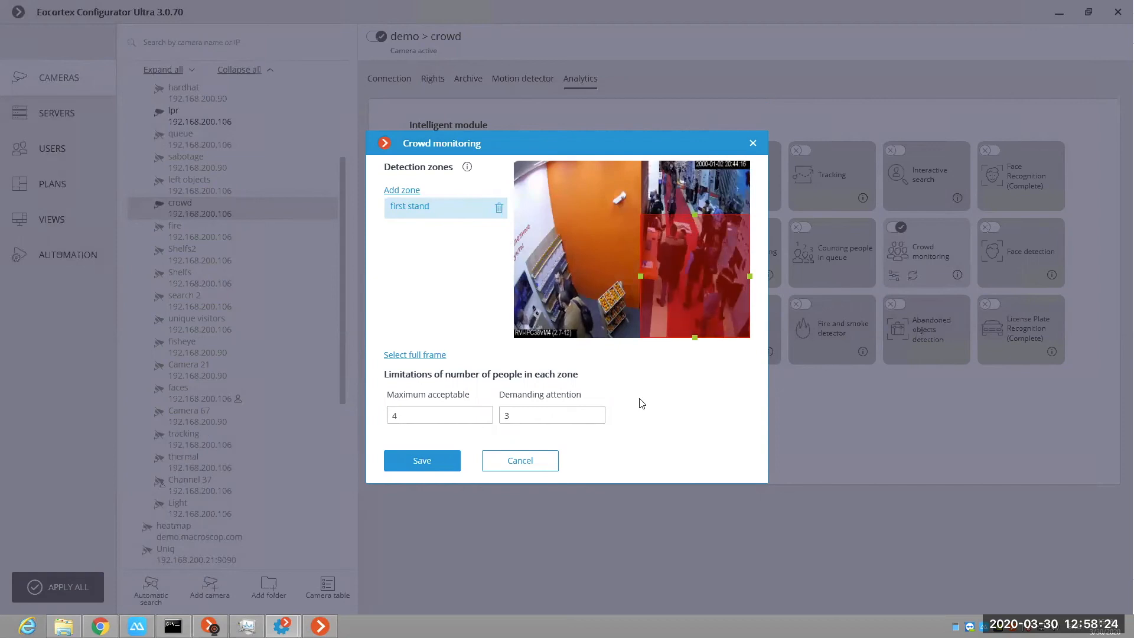
{"action": "left_click", "coordinate": [440, 464]}
Step: Switch to the Eocortex Client, examine the Crowd detection report for first stand, and view the cameras selectable for the crowd cell
{"action": "left_click", "coordinate": [320, 626]}
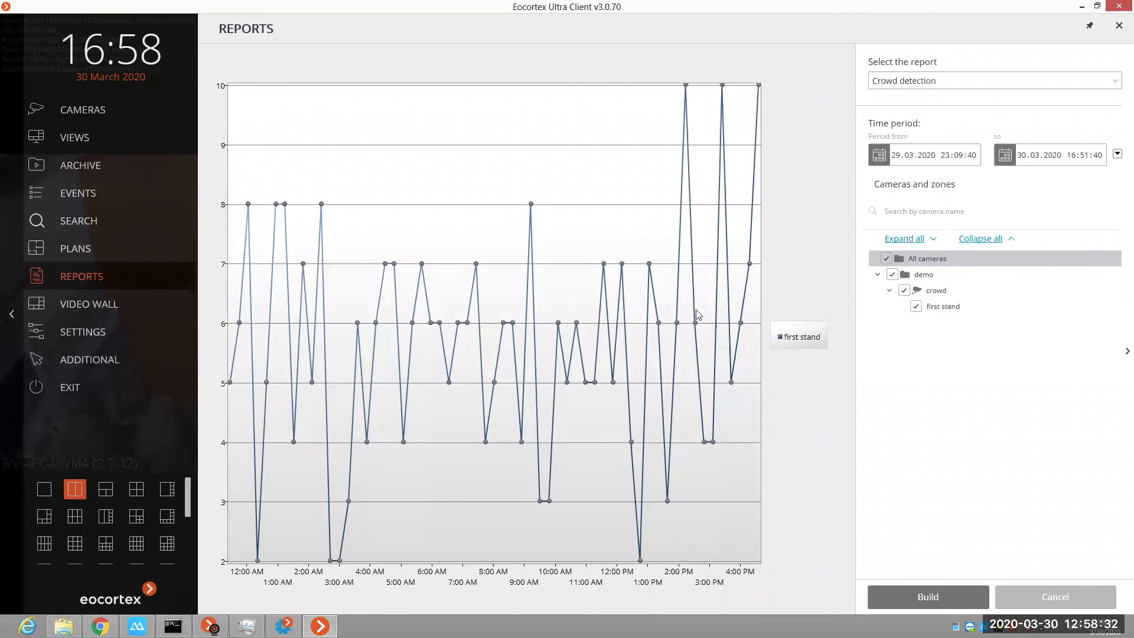
{"action": "mouse_move", "coordinate": [249, 207]}
{"action": "right_click", "coordinate": [190, 359]}
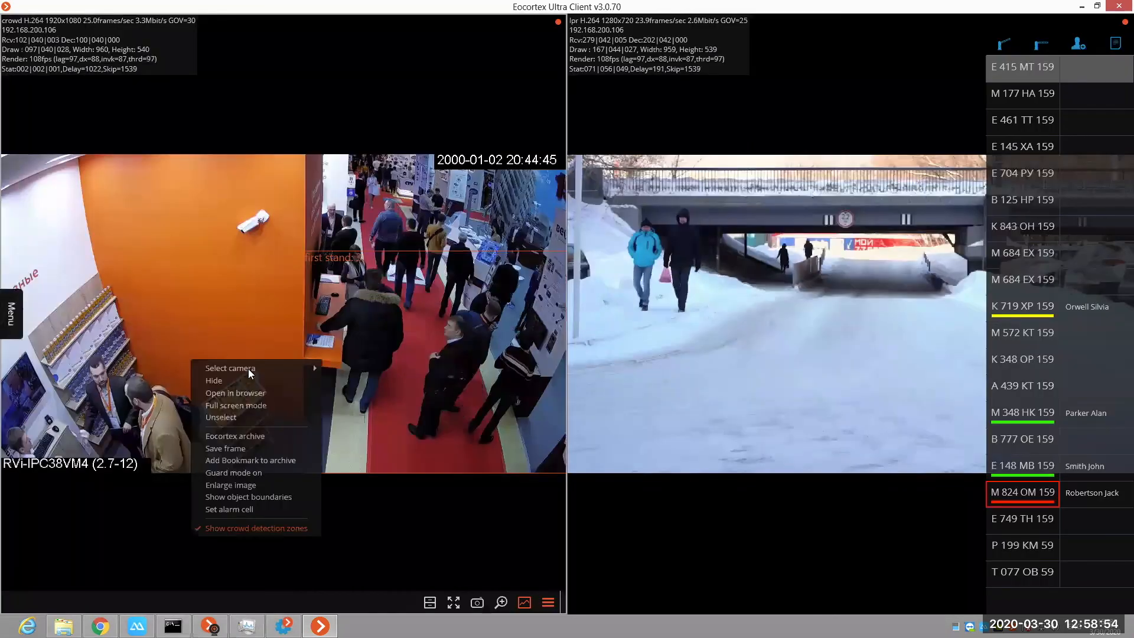
{"action": "mouse_move", "coordinate": [248, 369]}
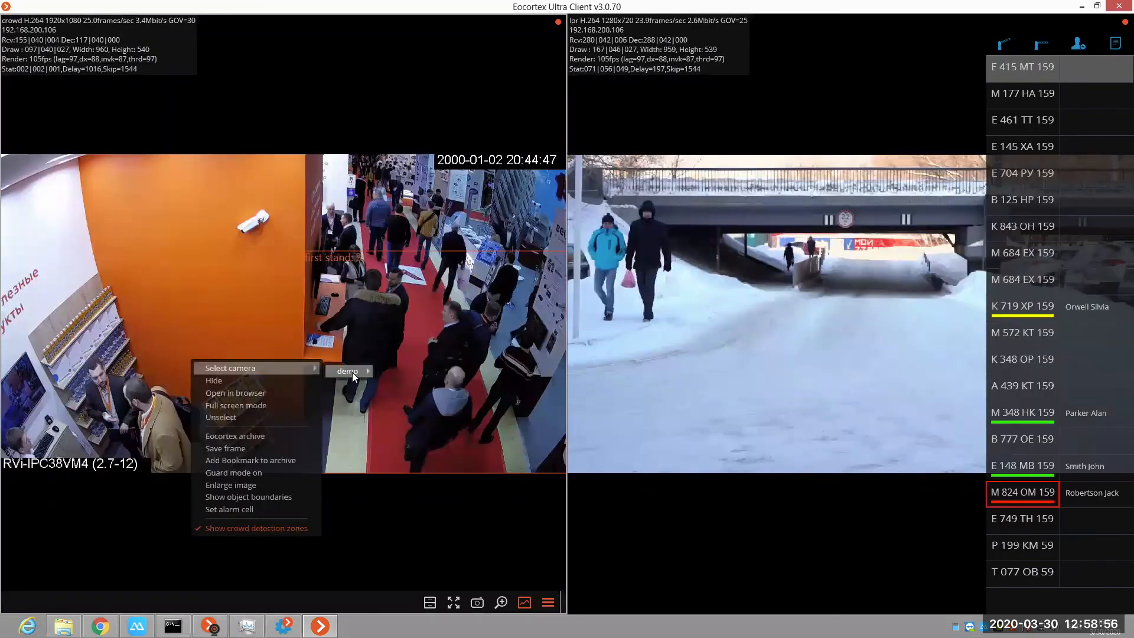
{"action": "mouse_move", "coordinate": [352, 372]}
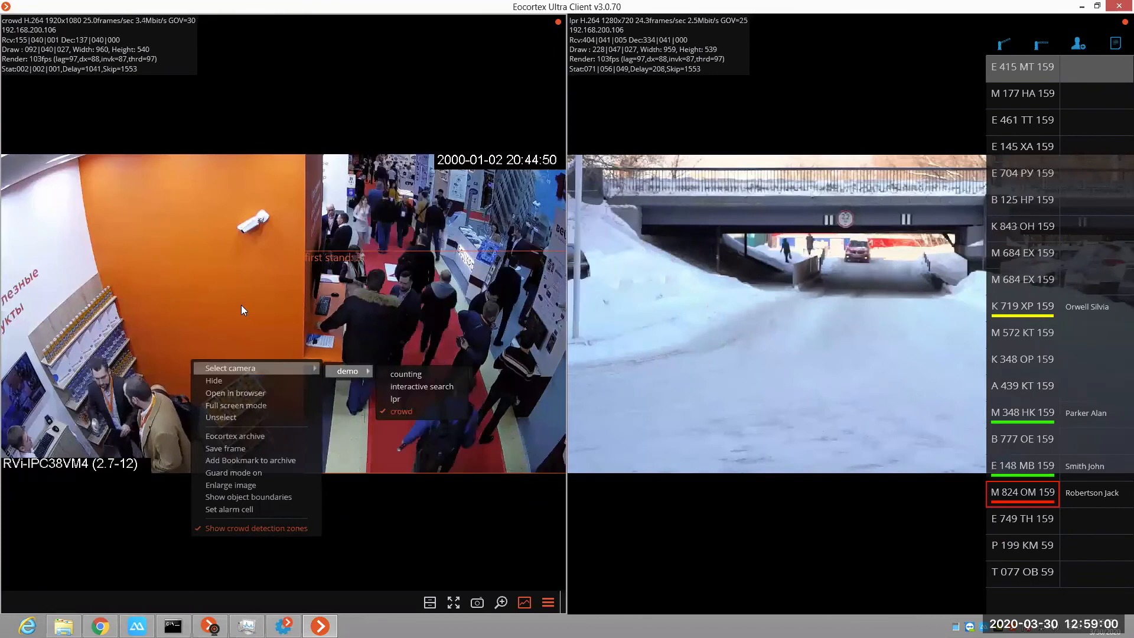
{"action": "left_click", "coordinate": [5, 299]}
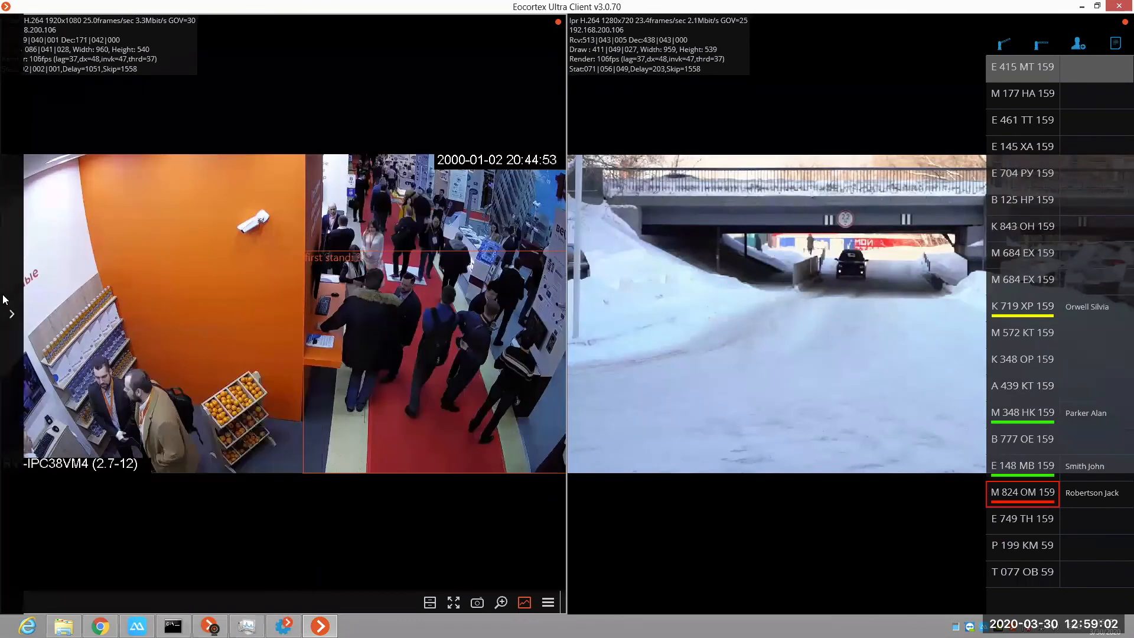
{"action": "left_click", "coordinate": [3, 300]}
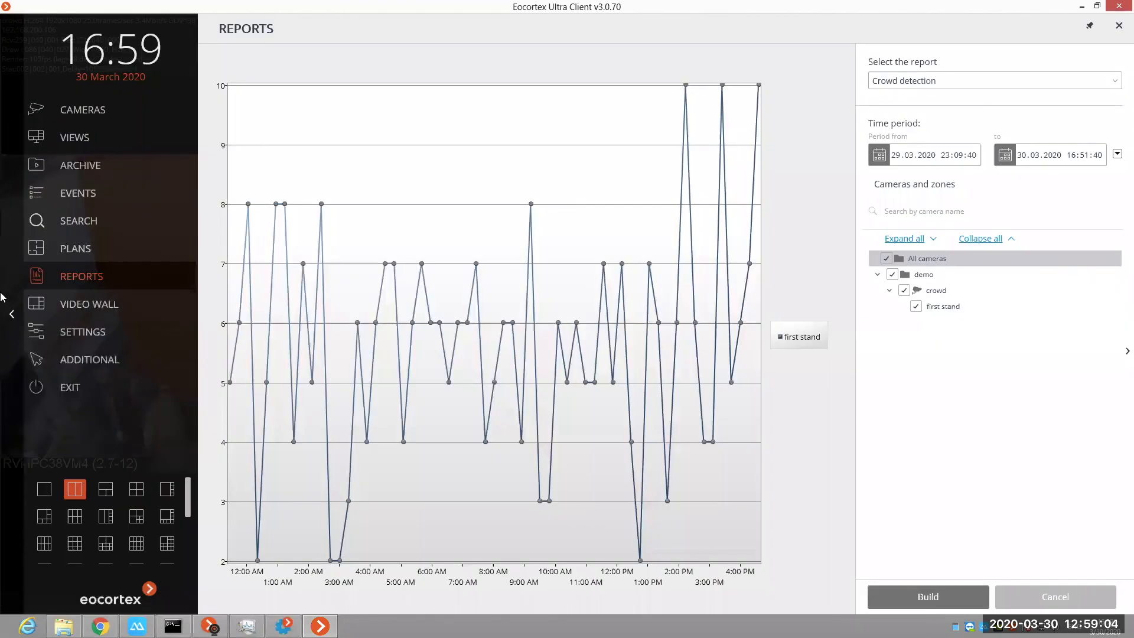
Step: Open the archive object search, include all cameras, and set the start of the time period to 16:45:14
{"action": "left_click", "coordinate": [74, 225]}
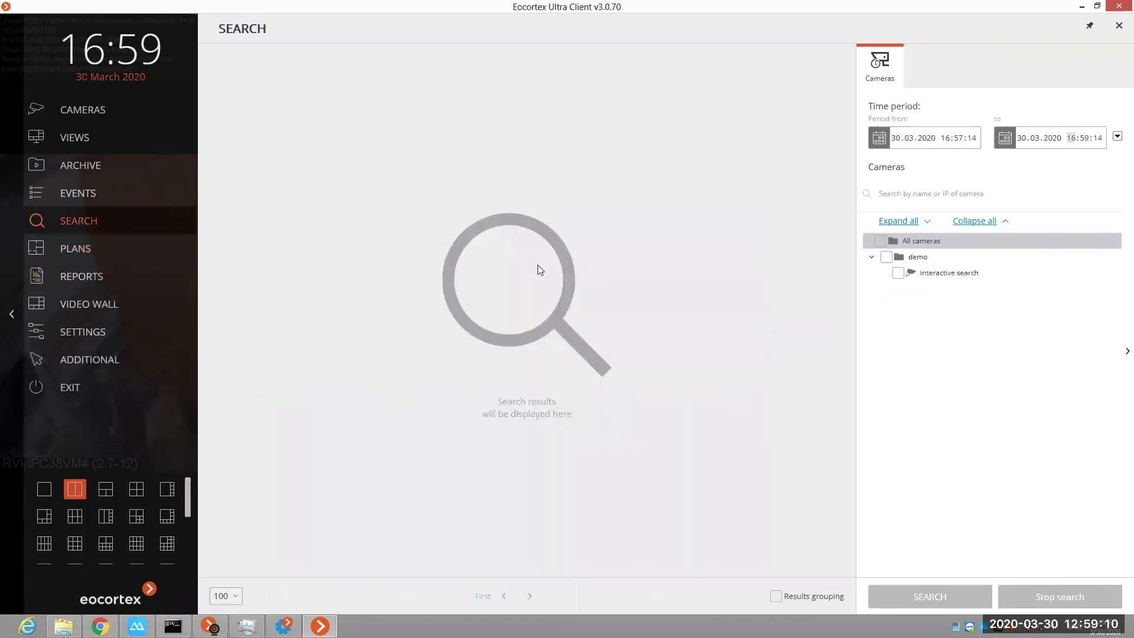
{"action": "left_click", "coordinate": [879, 242]}
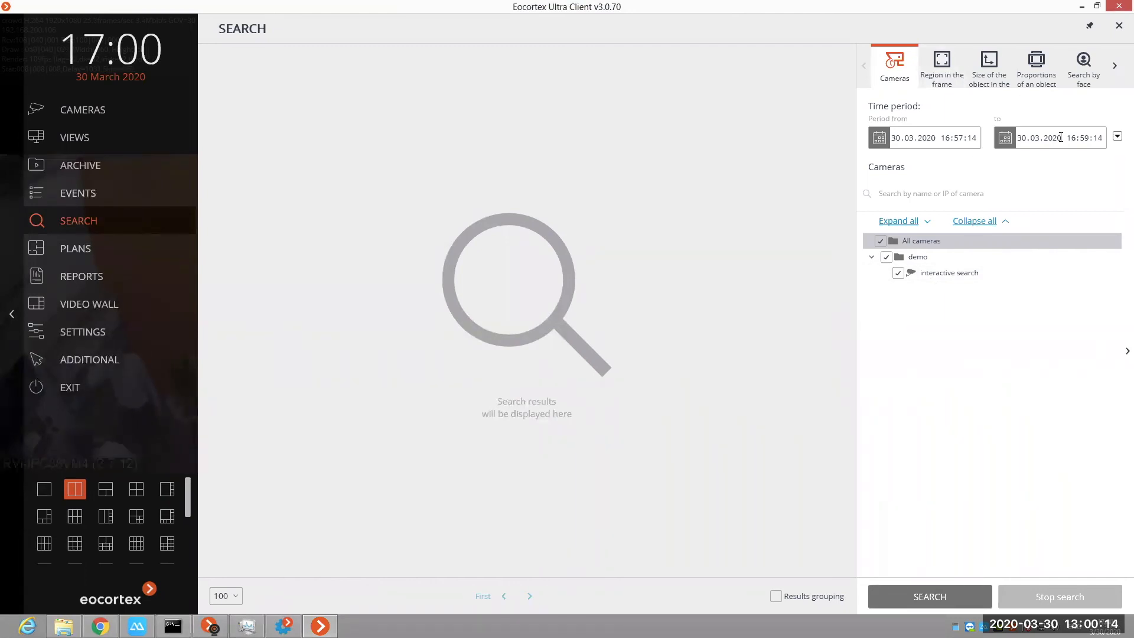
{"action": "left_click", "coordinate": [957, 145]}
{"action": "type", "text": "45"}
Step: Narrow the search region in the frame to the doorway area at the far end of the corridor
{"action": "left_click", "coordinate": [941, 69]}
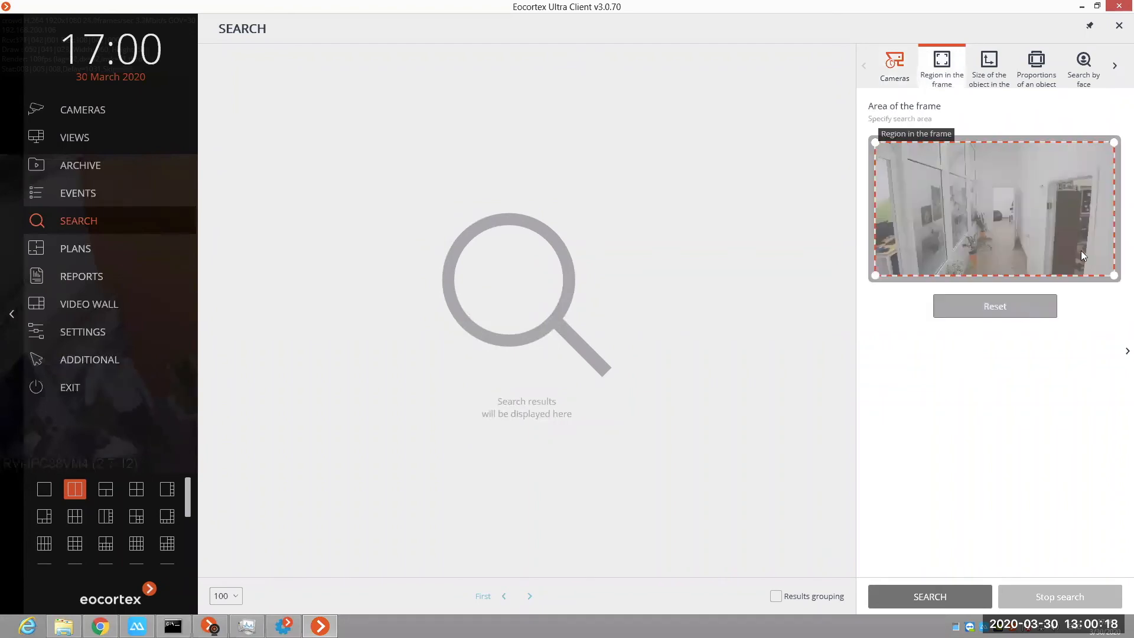
{"action": "left_click_drag", "start_coordinate": [1021, 245], "coordinate": [1005, 239]}
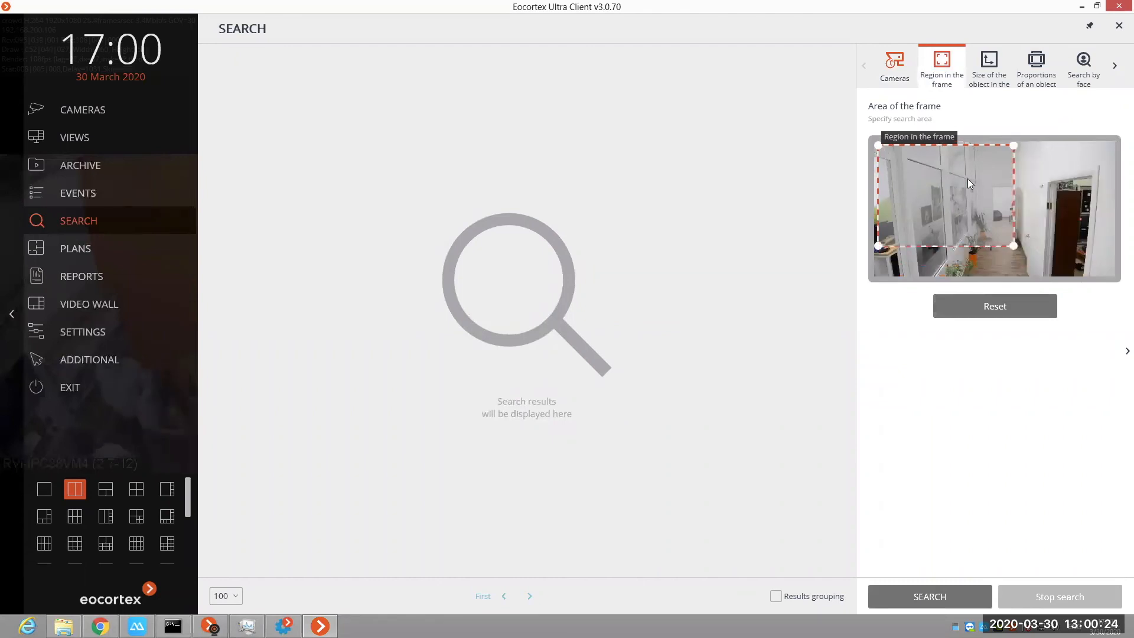
{"action": "left_click_drag", "start_coordinate": [879, 145], "coordinate": [970, 179]}
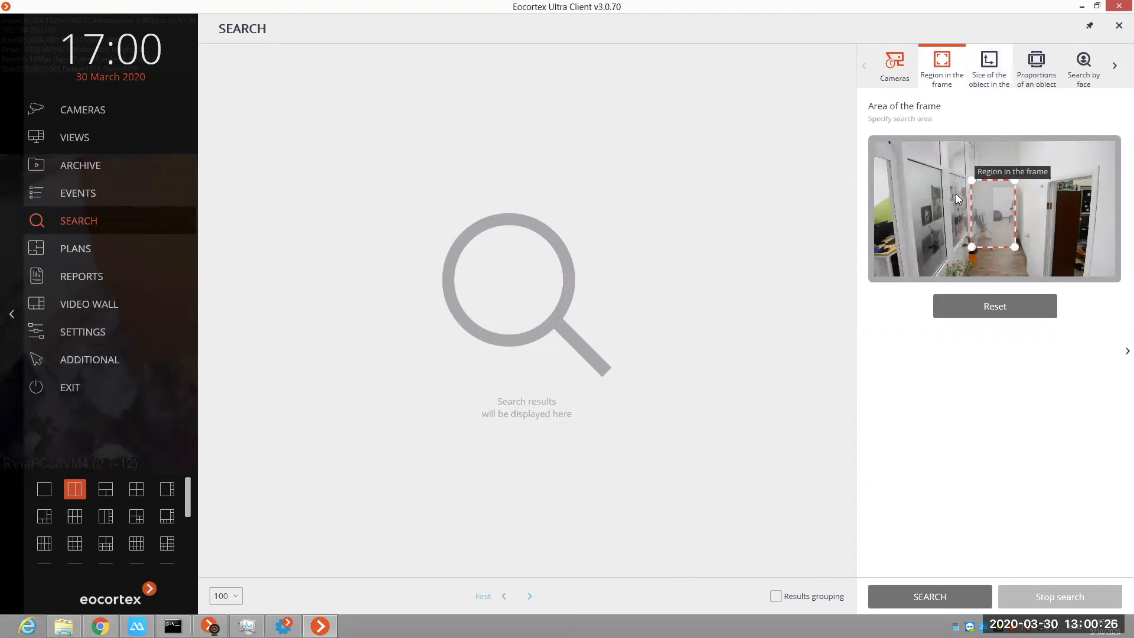
Step: Set the maximum object size frame around the dark doorway nearest the camera, and select the Minimum size frame
{"action": "left_click", "coordinate": [989, 66]}
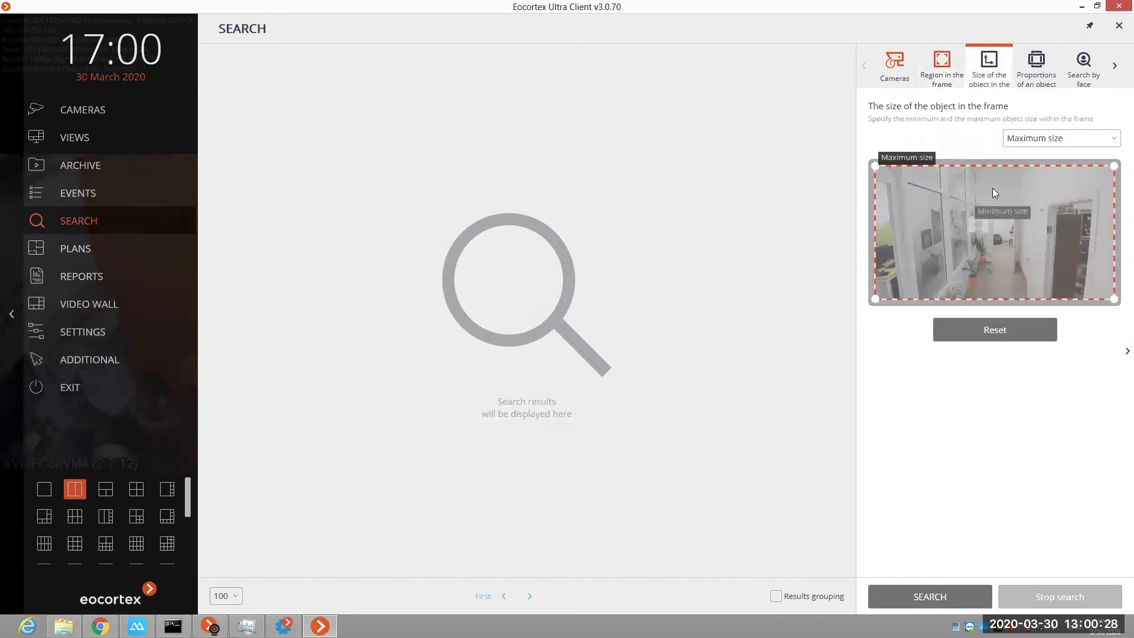
{"action": "left_click_drag", "start_coordinate": [1043, 189], "coordinate": [1113, 299]}
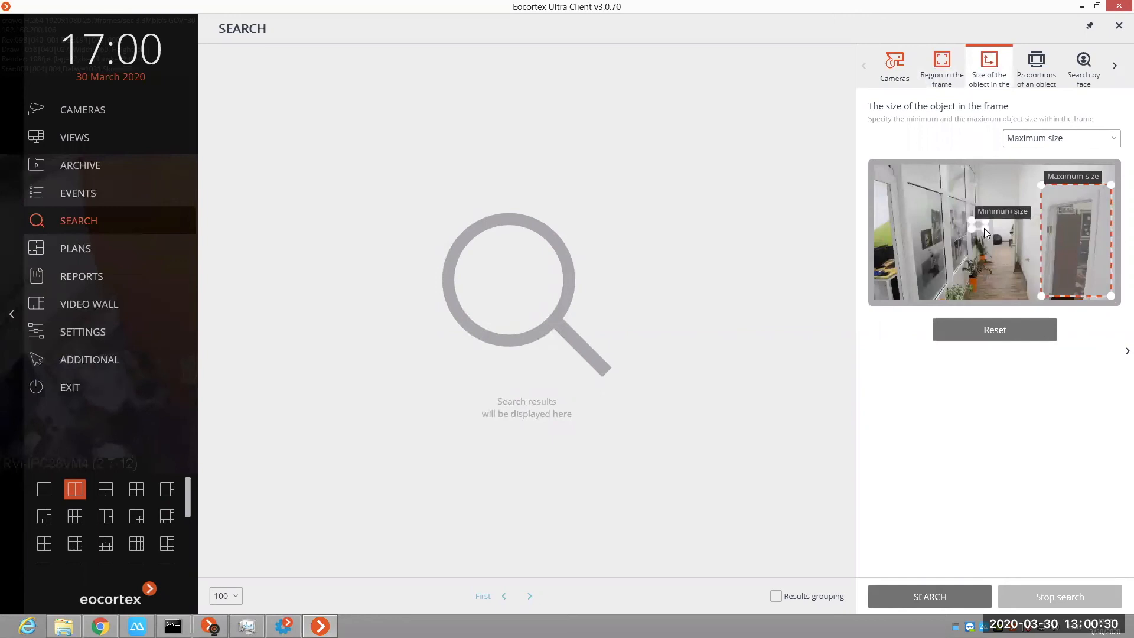
{"action": "left_click", "coordinate": [984, 235]}
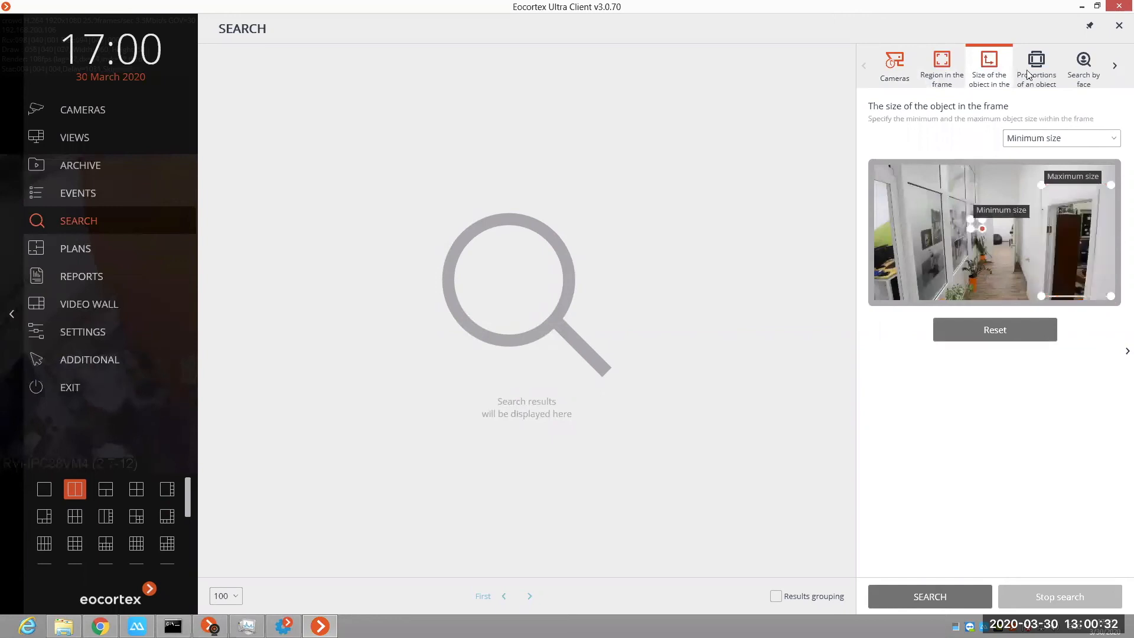
Step: Review the object proportions and search samples filters, and run the search without choosing a sample
{"action": "left_click", "coordinate": [1036, 66]}
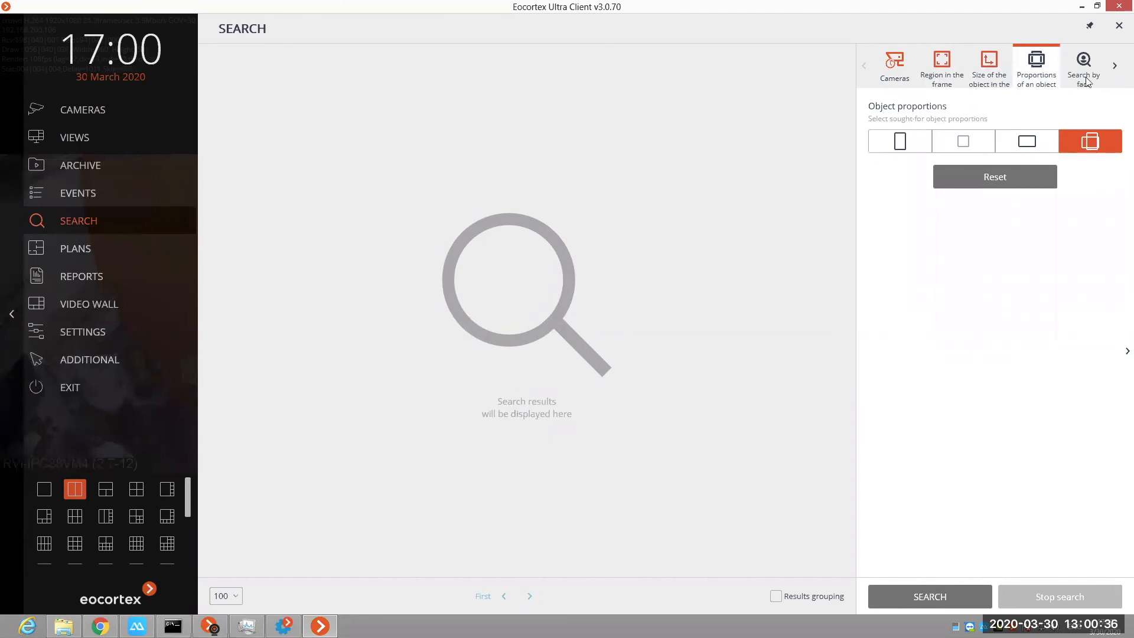
{"action": "left_click", "coordinate": [1115, 65]}
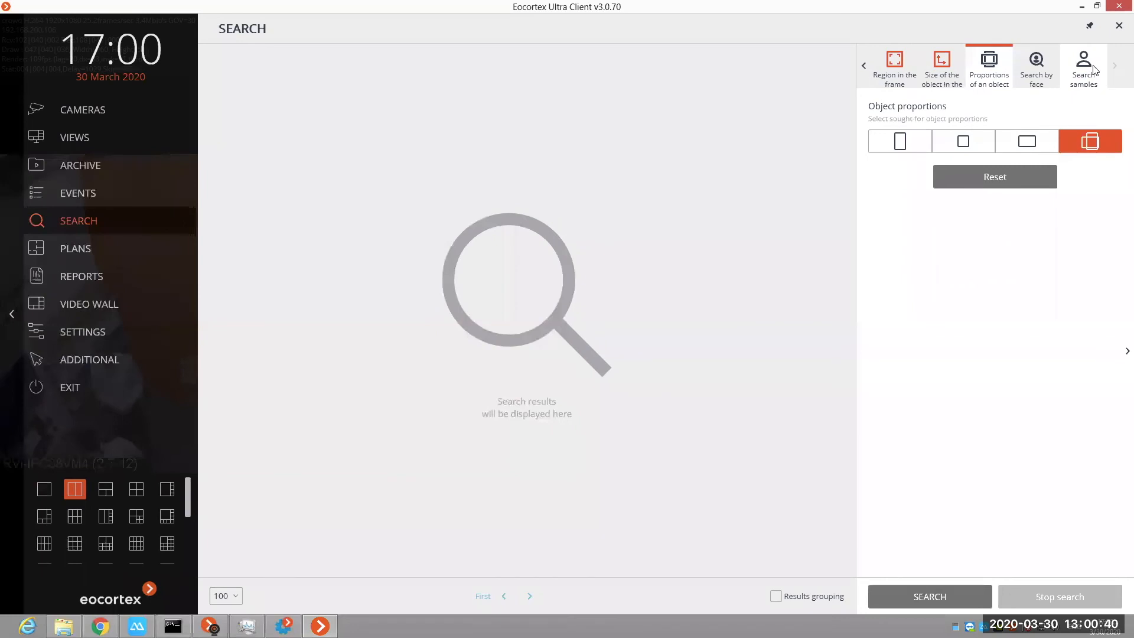
{"action": "left_click", "coordinate": [1085, 65]}
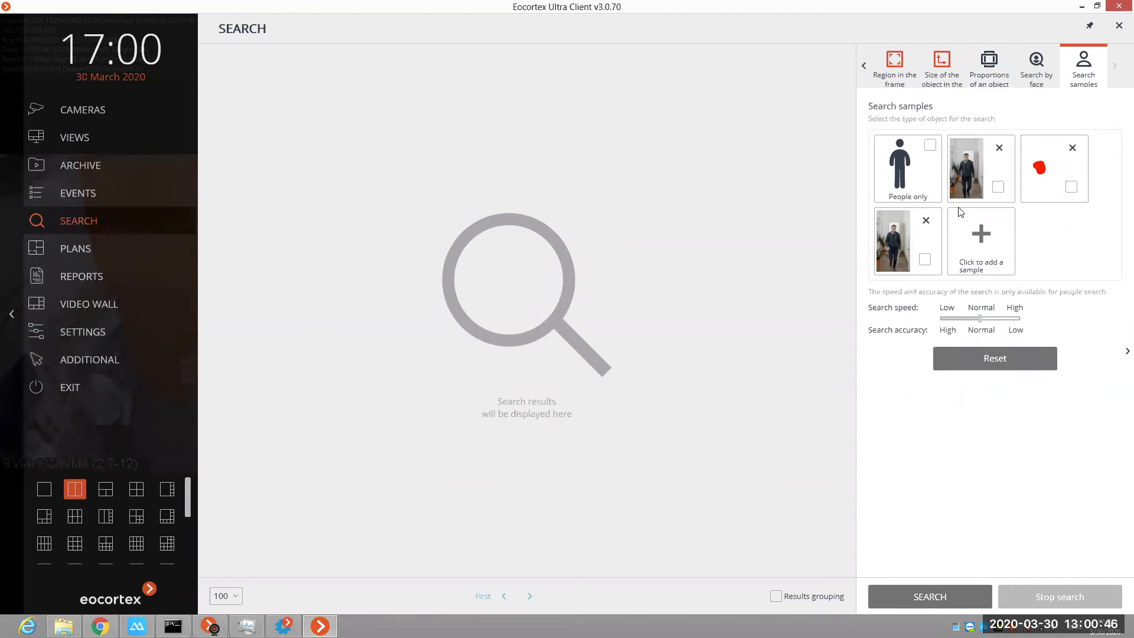
{"action": "left_click", "coordinate": [925, 599]}
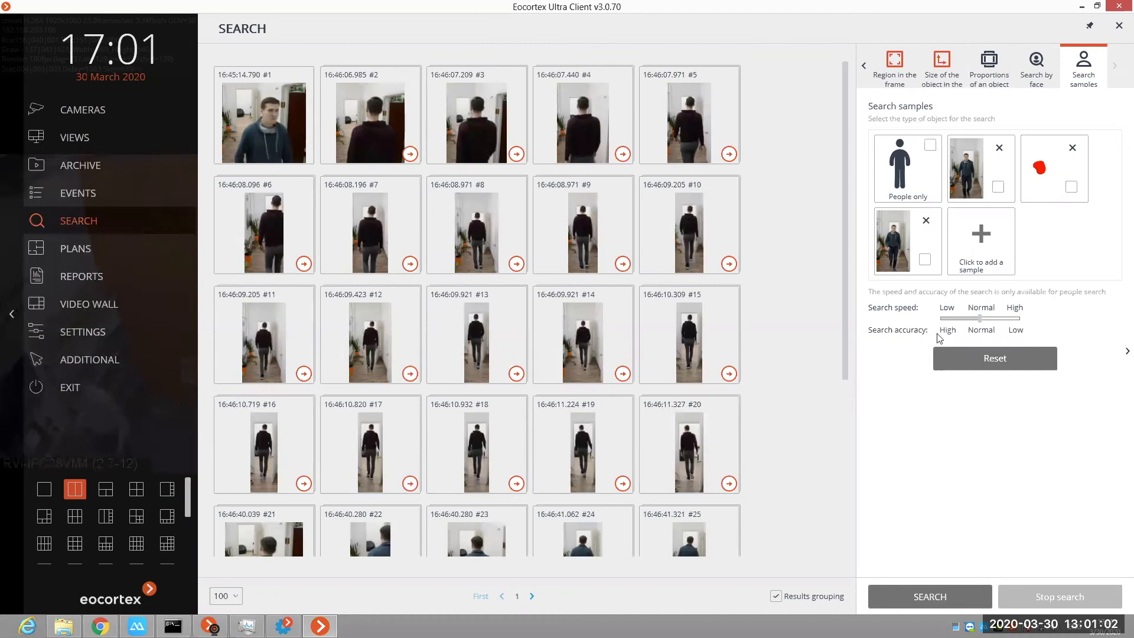
Step: Limit the search to People only, run it again, and look through the found images
{"action": "left_click", "coordinate": [930, 145]}
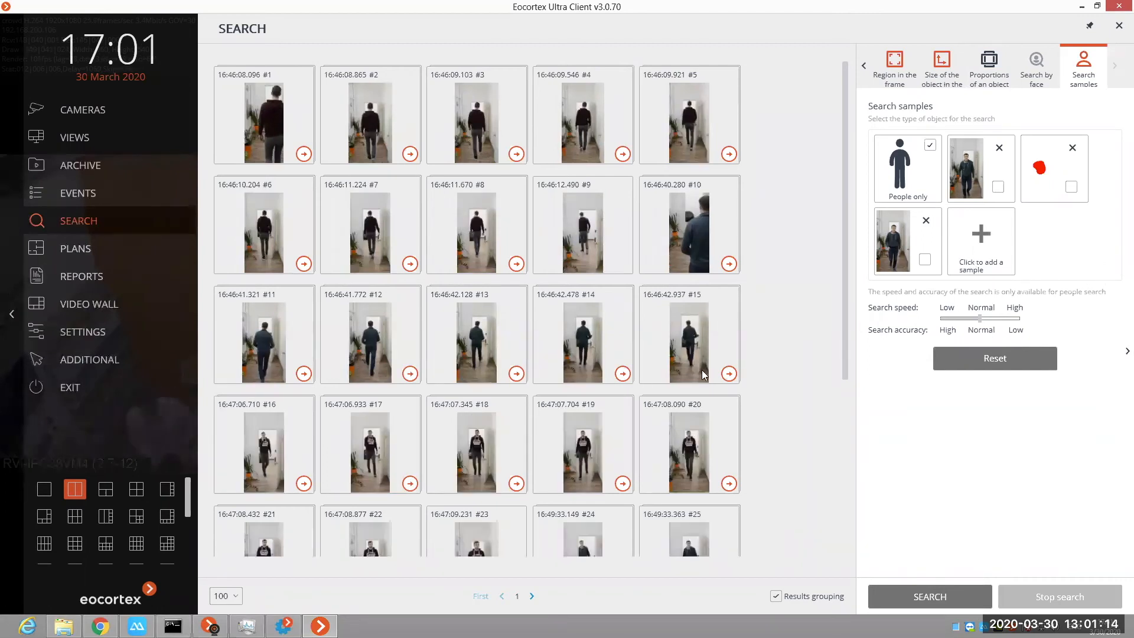
{"action": "scroll", "coordinate": [703, 375], "scroll_direction": "down", "scroll_amount": 1}
{"action": "scroll", "coordinate": [700, 371], "scroll_direction": "down", "scroll_amount": 4}
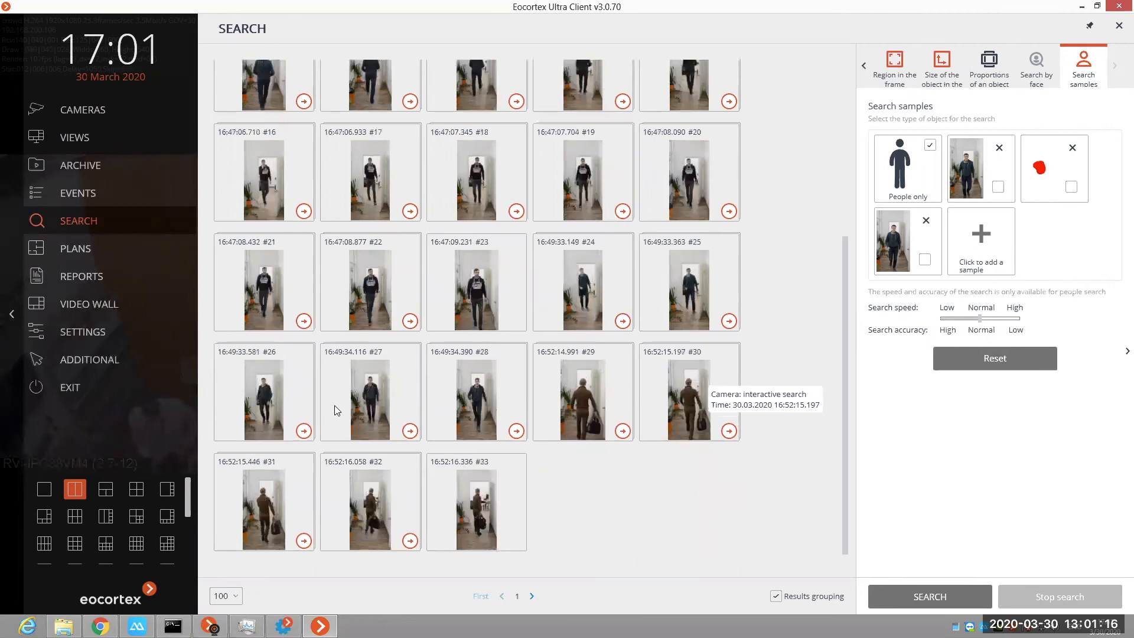
Step: Search using found image #27 of the man in the corridor as the sample, and delete that sample
{"action": "right_click", "coordinate": [390, 386]}
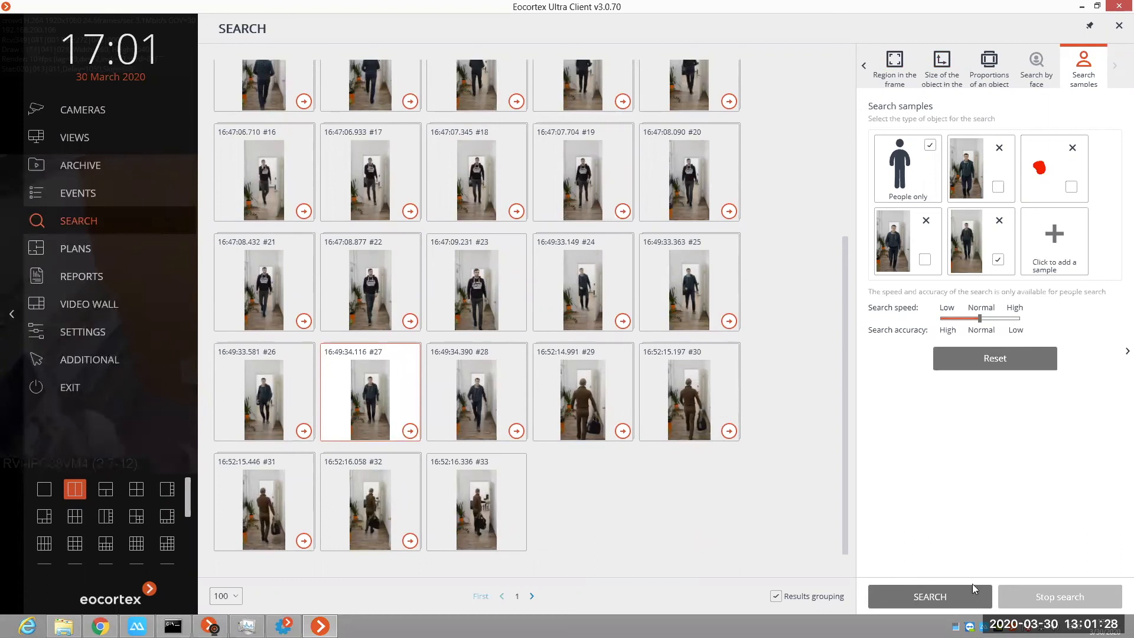
{"action": "left_click", "coordinate": [947, 596]}
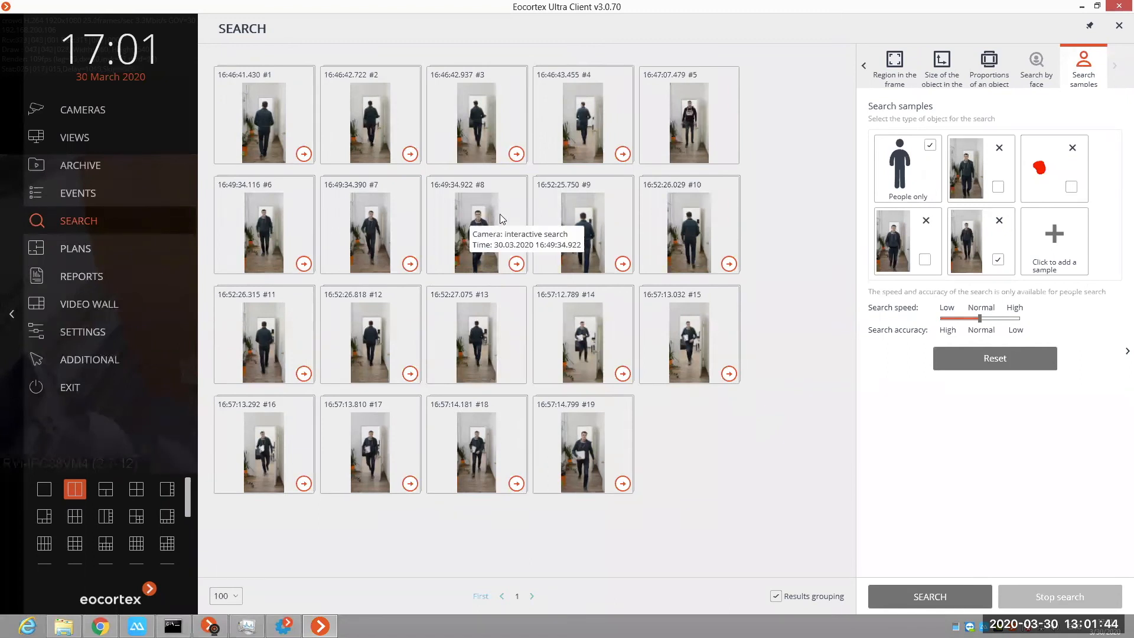
{"action": "left_click", "coordinate": [999, 220]}
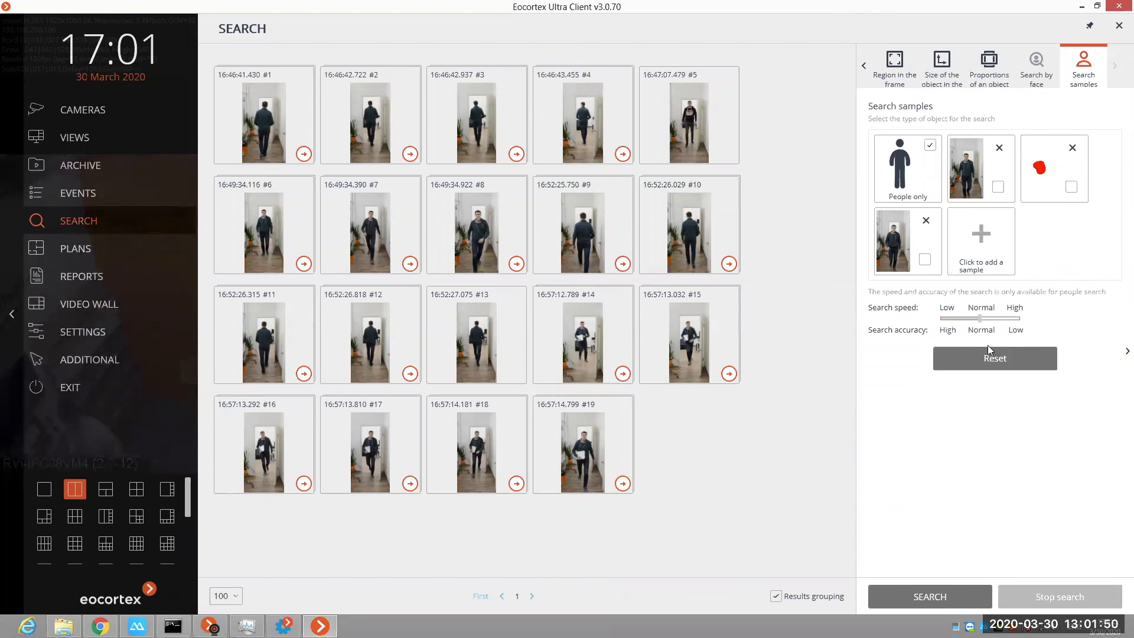
Step: Add a person pattern with a dark blue top and dark grey trousers as a sample, and run the search with it
{"action": "left_click", "coordinate": [981, 241]}
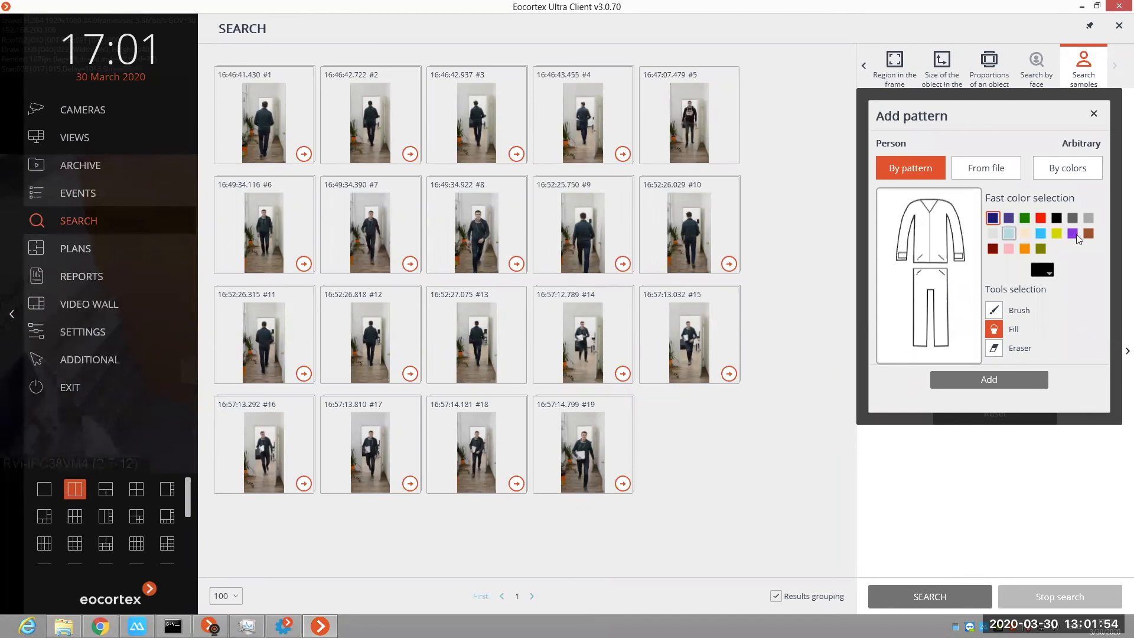
{"action": "left_click", "coordinate": [1043, 271]}
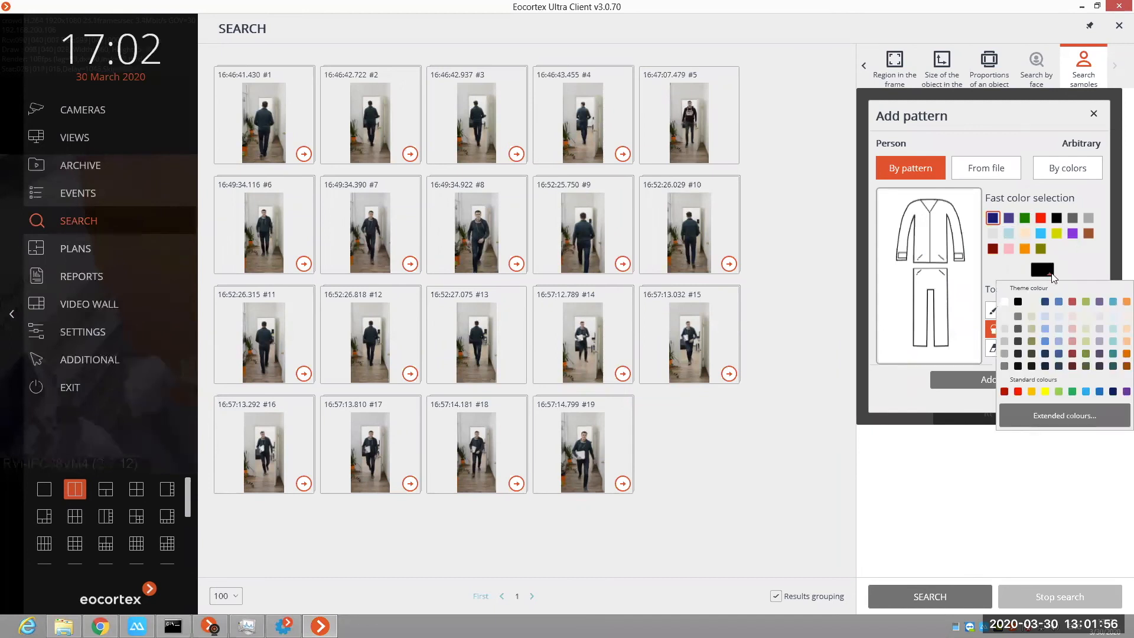
{"action": "left_click", "coordinate": [1046, 354]}
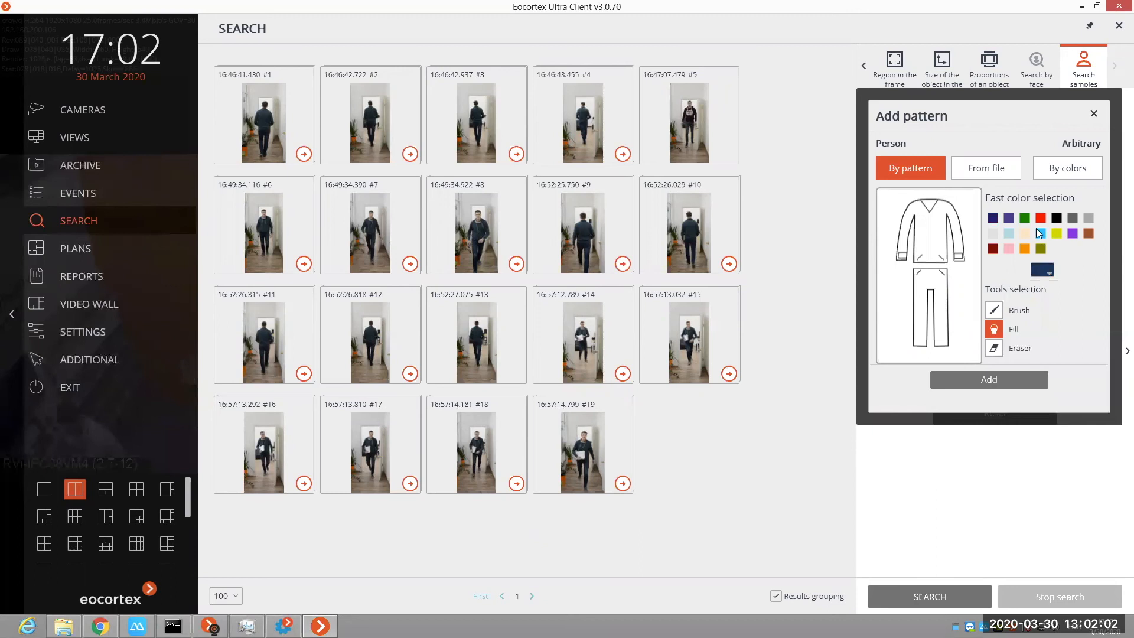
{"action": "left_click", "coordinate": [969, 223]}
{"action": "left_click", "coordinate": [1043, 218]}
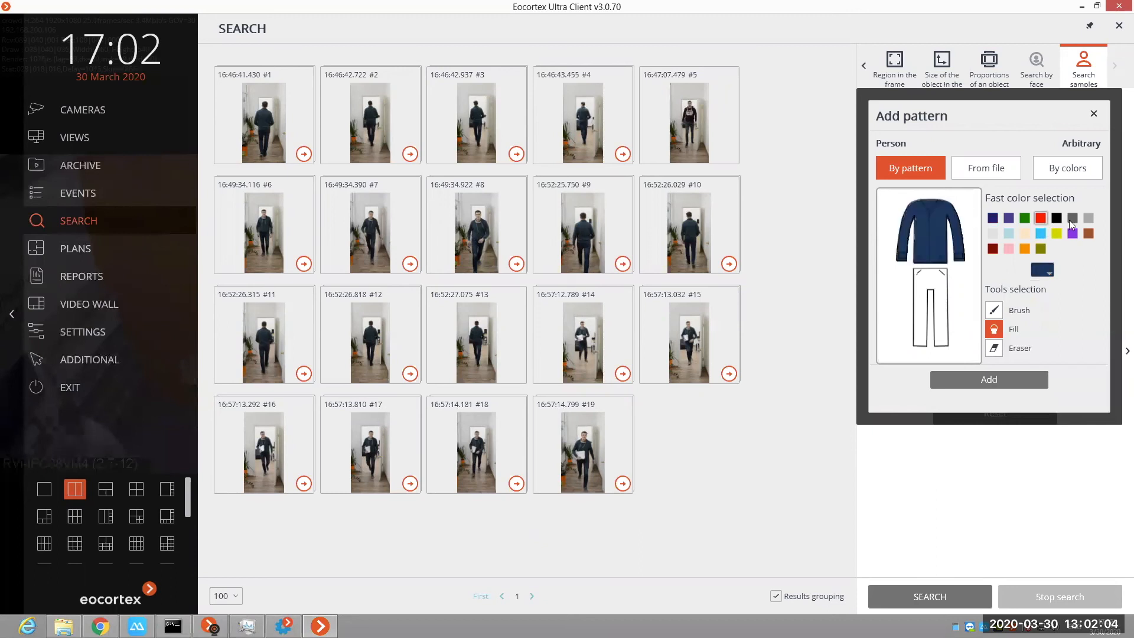
{"action": "left_click", "coordinate": [927, 283]}
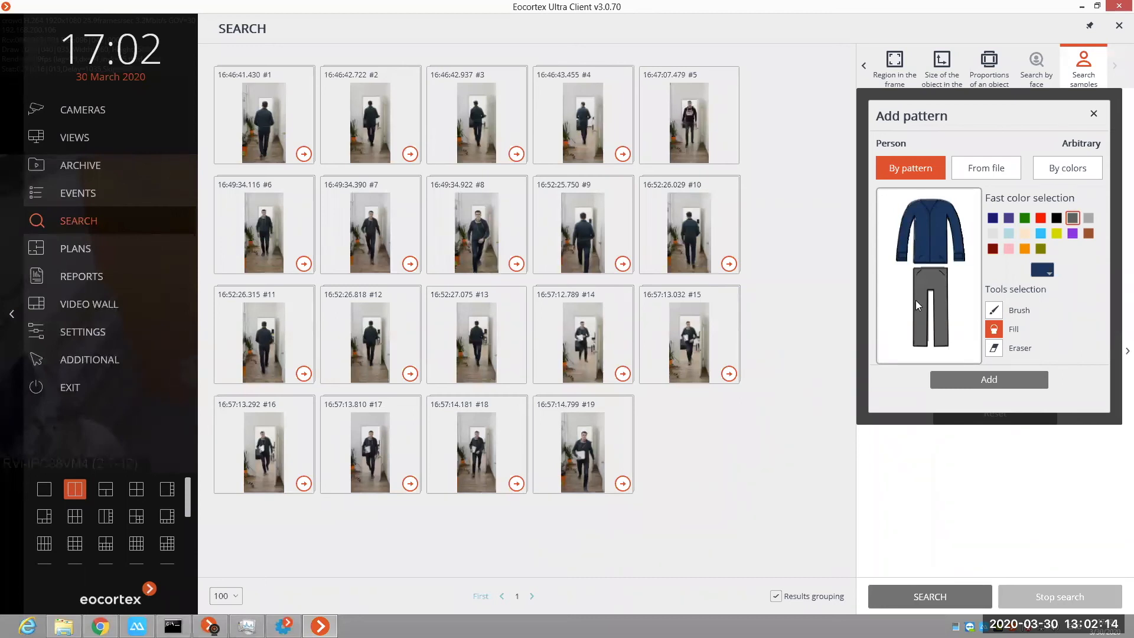
{"action": "left_click", "coordinate": [998, 382]}
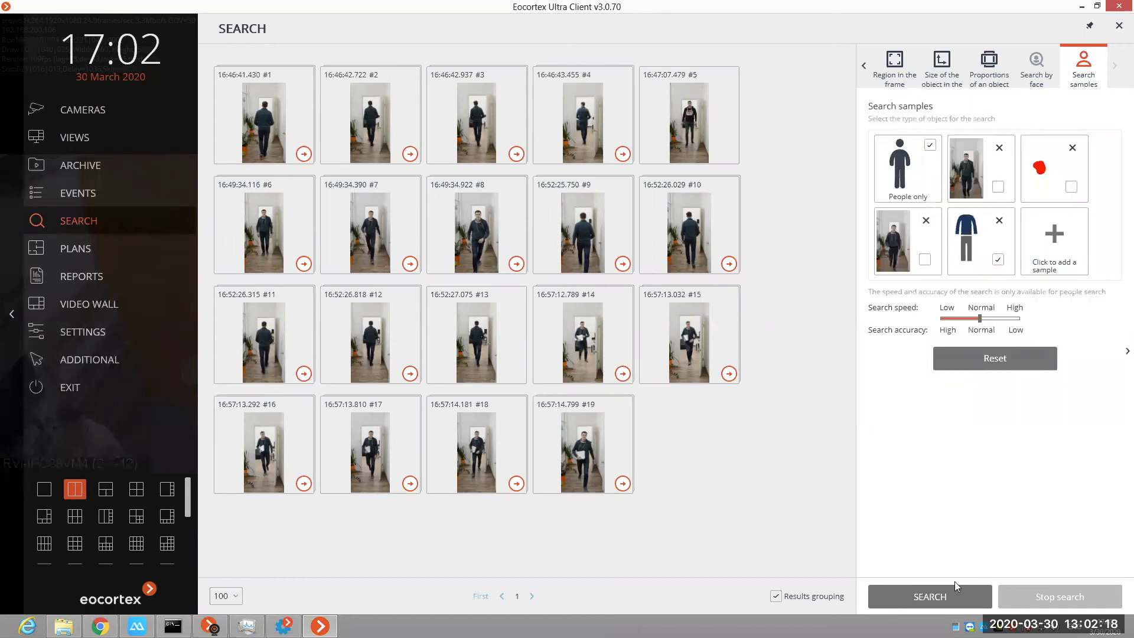
{"action": "left_click", "coordinate": [947, 597]}
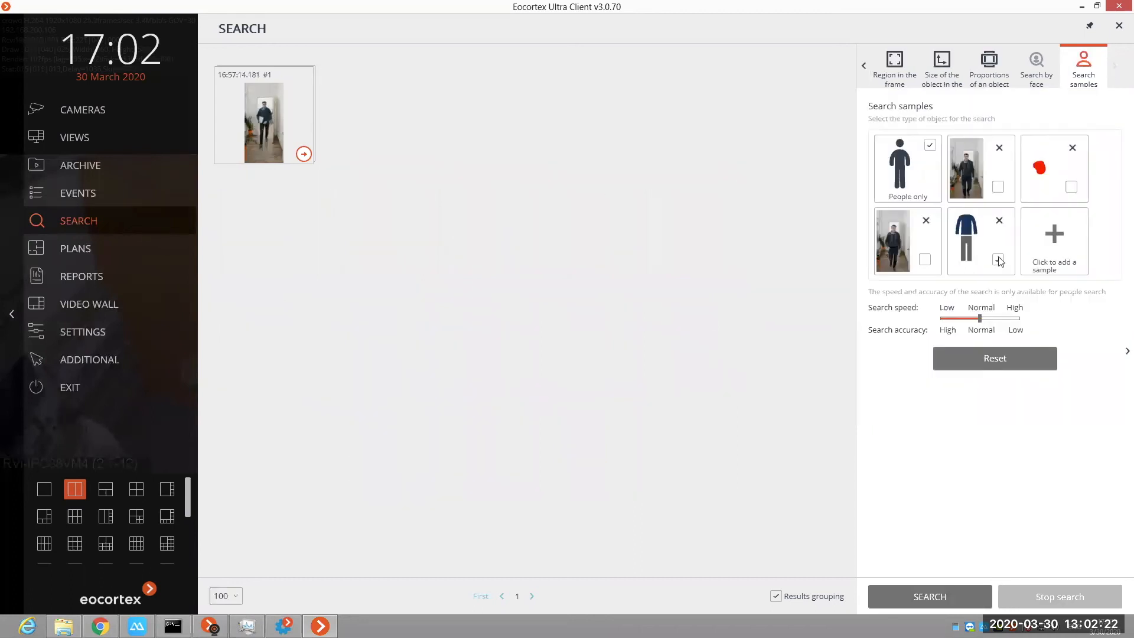
Step: Add a By colors sample with a brushed dark grey spot, and search with only that sample, without the People only limit
{"action": "left_click", "coordinate": [998, 260]}
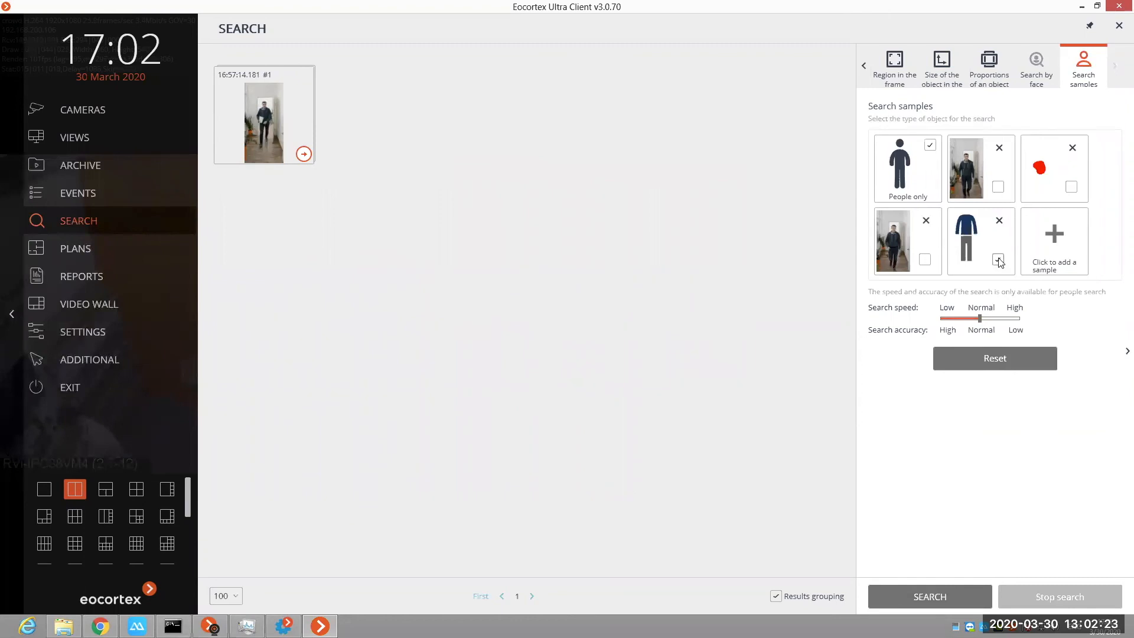
{"action": "left_click", "coordinate": [1044, 242]}
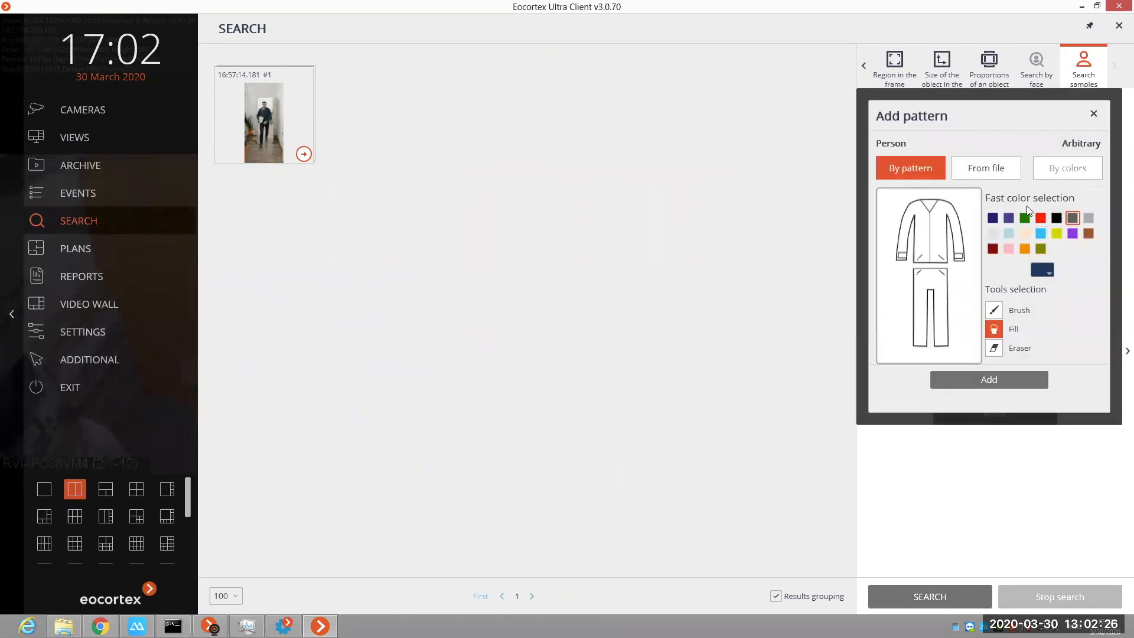
{"action": "left_click", "coordinate": [1067, 169]}
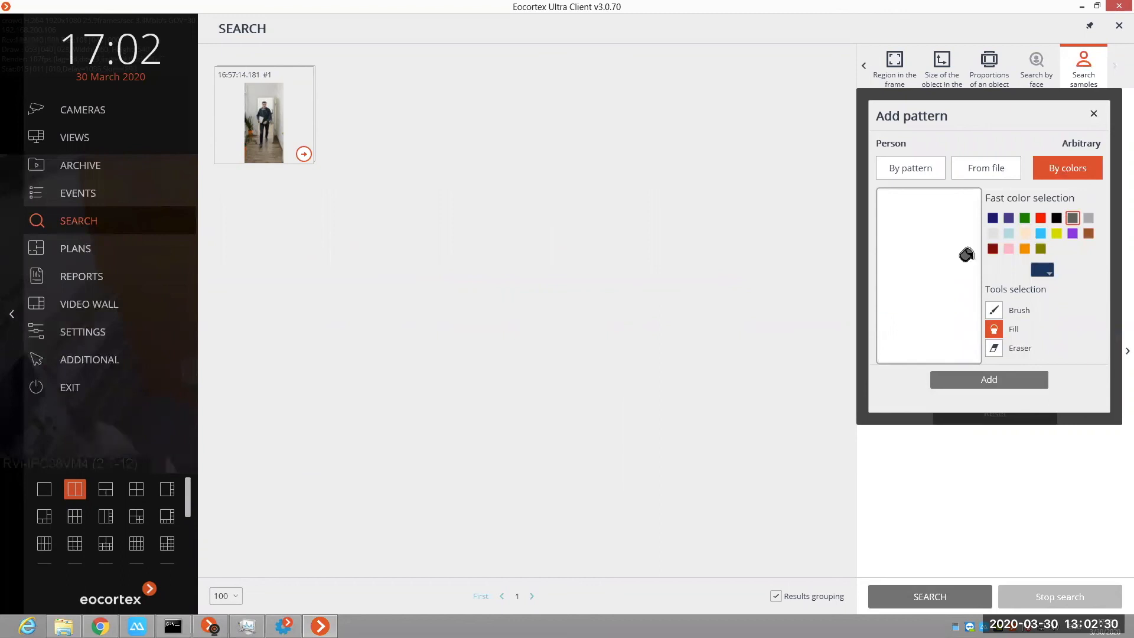
{"action": "left_click", "coordinate": [994, 310]}
{"action": "left_click_drag", "start_coordinate": [932, 269], "coordinate": [941, 271]}
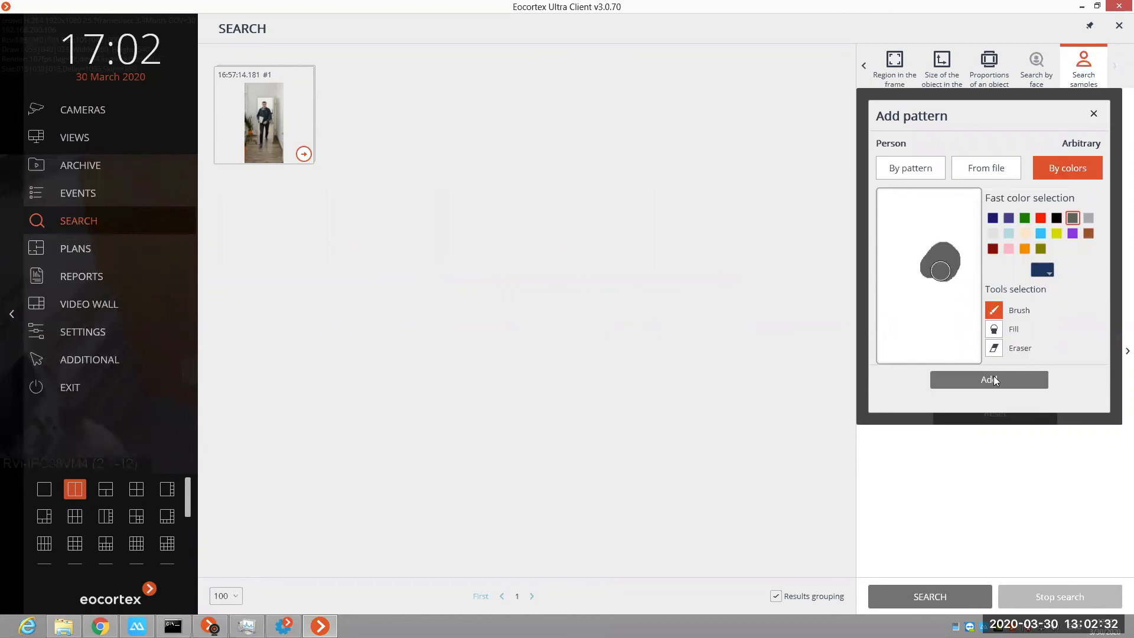
{"action": "left_click", "coordinate": [993, 378]}
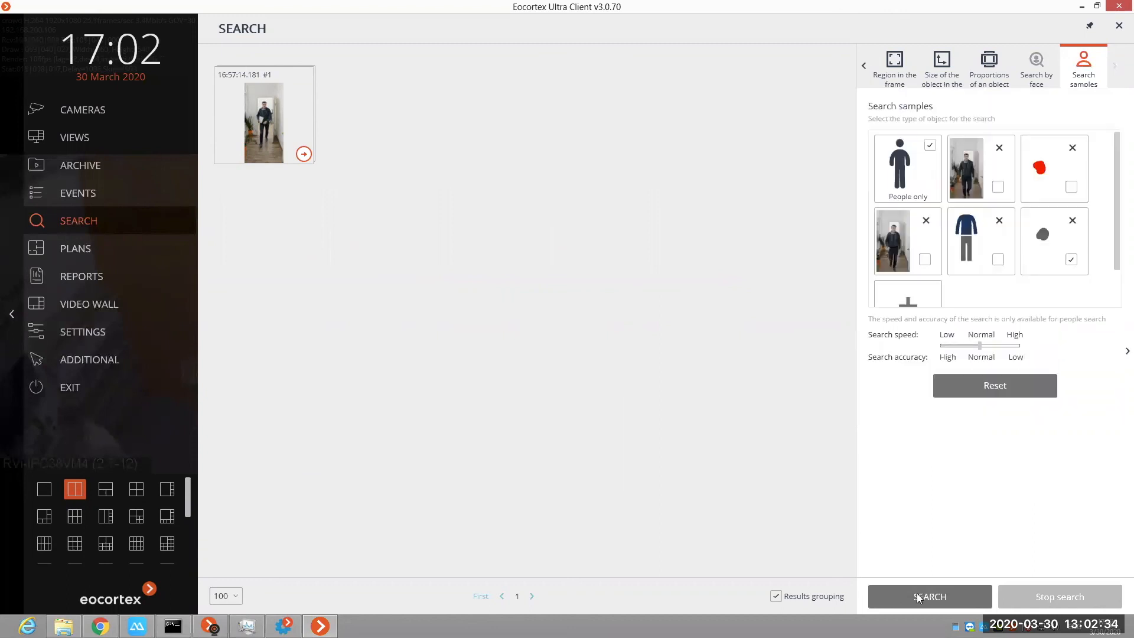
{"action": "left_click", "coordinate": [930, 145]}
{"action": "left_click", "coordinate": [957, 593]}
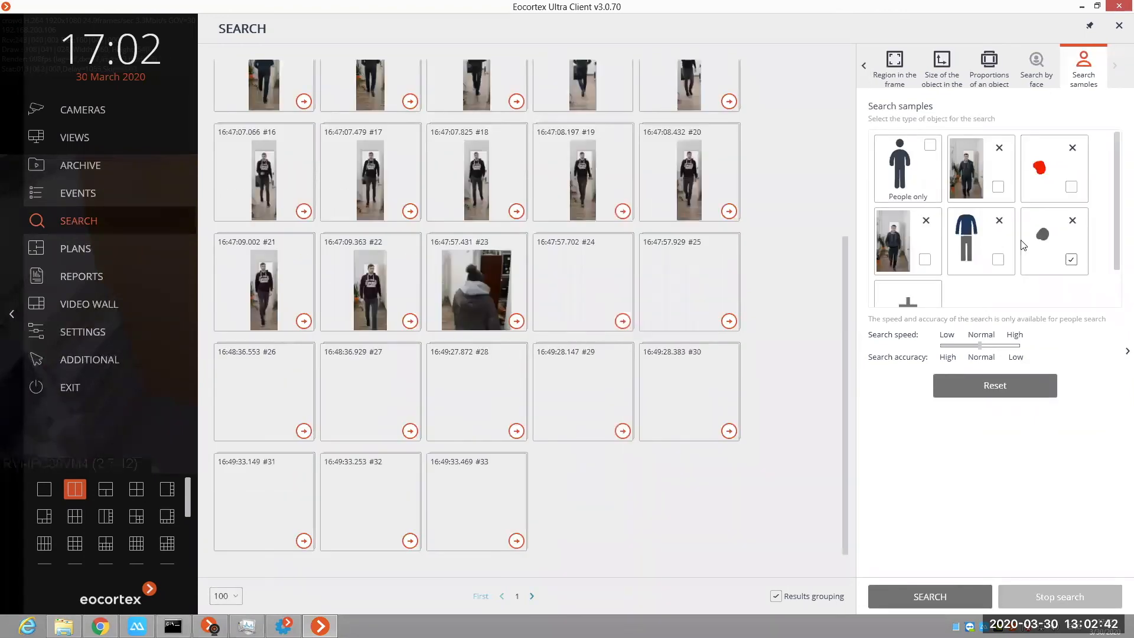
Step: Load the desktop image "interactive search 30_03_2020 09.44.32.162" for a new From file sample
{"action": "scroll", "coordinate": [923, 268], "scroll_direction": "down", "scroll_amount": 1}
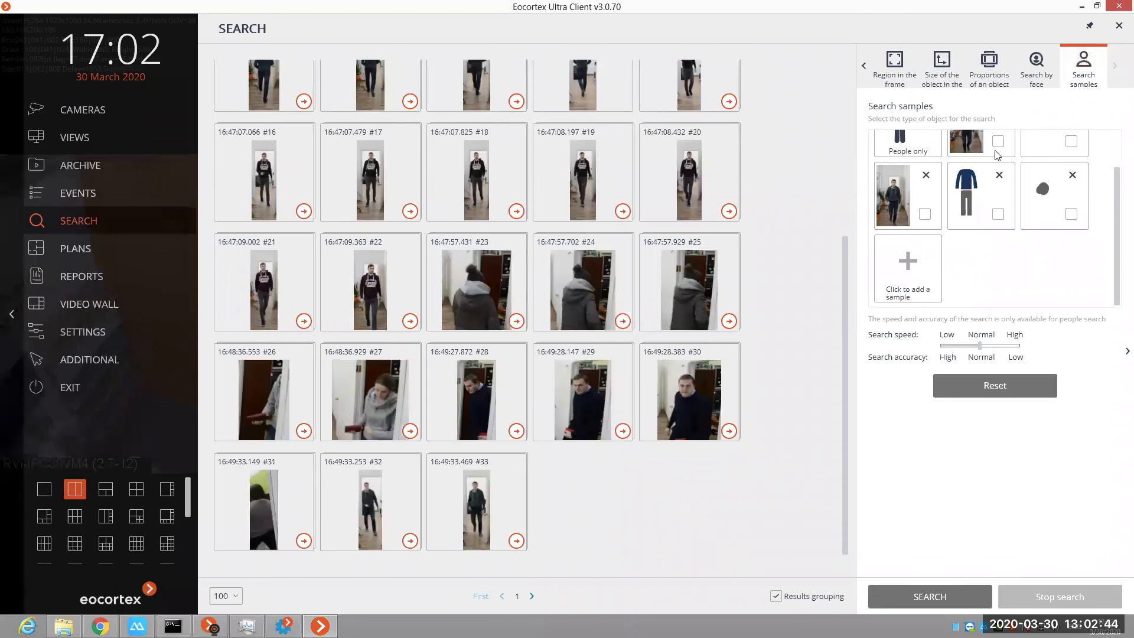
{"action": "left_click", "coordinate": [908, 268]}
{"action": "left_click", "coordinate": [987, 168]}
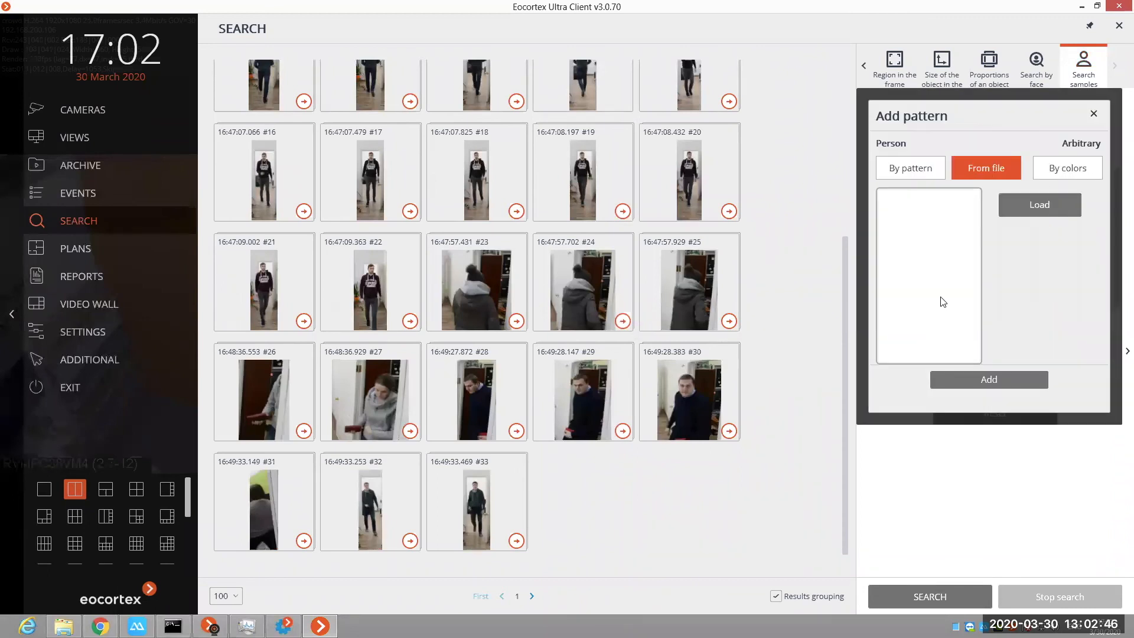
{"action": "left_click", "coordinate": [959, 307]}
{"action": "left_click", "coordinate": [961, 290]}
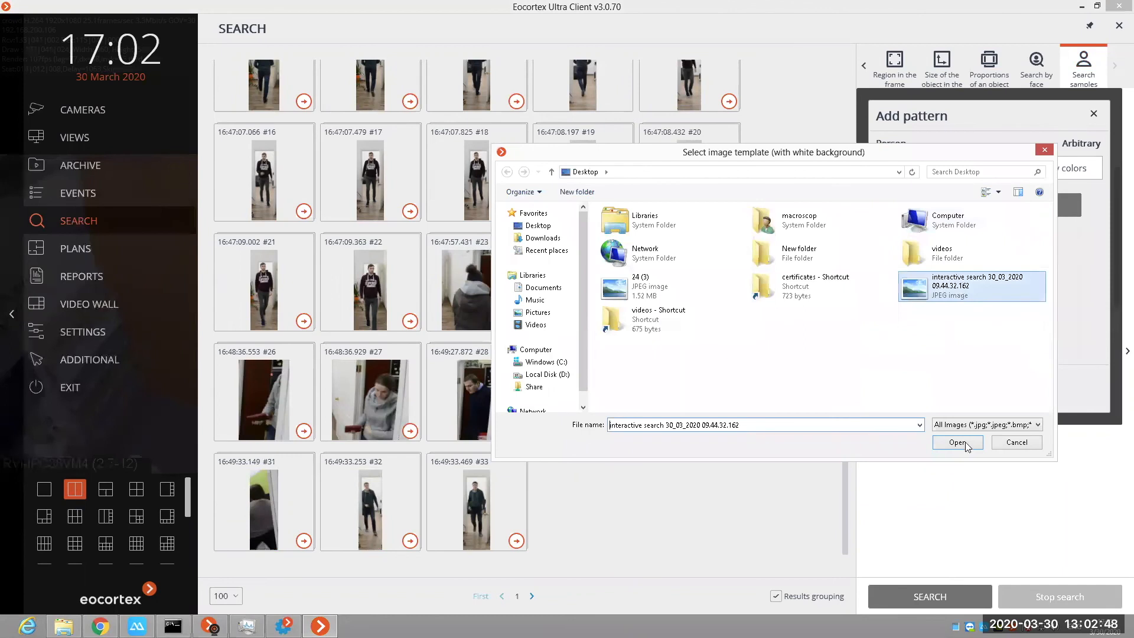
{"action": "left_click", "coordinate": [957, 442]}
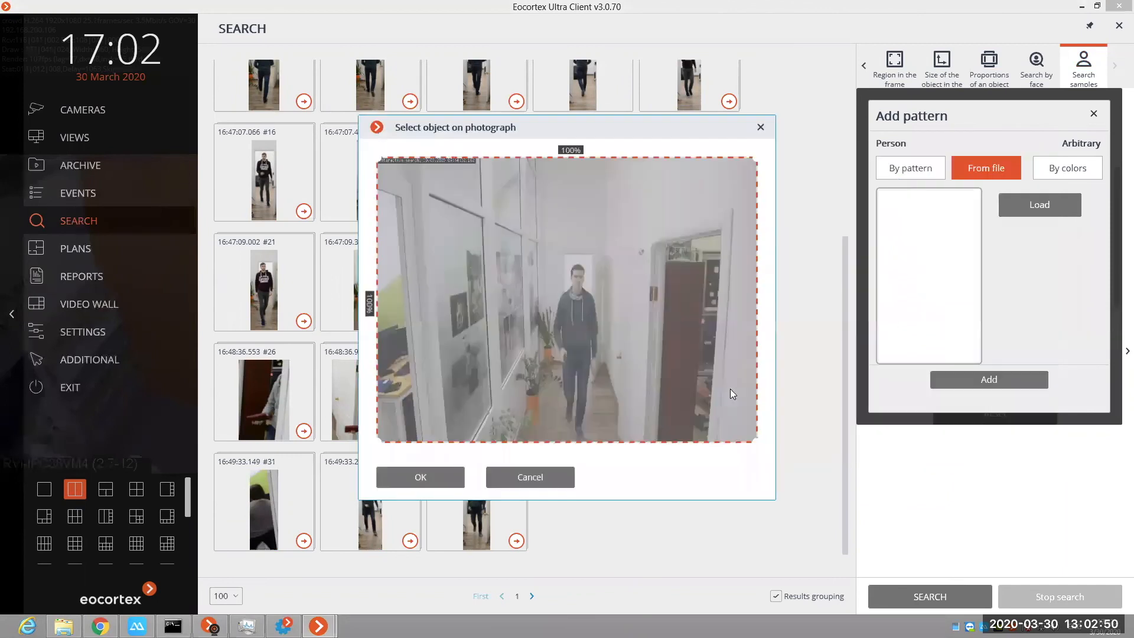
Step: Frame the walking man in the photograph with a selection about 16% wide and 64% high, and accept it
{"action": "left_click_drag", "start_coordinate": [755, 443], "coordinate": [627, 449]}
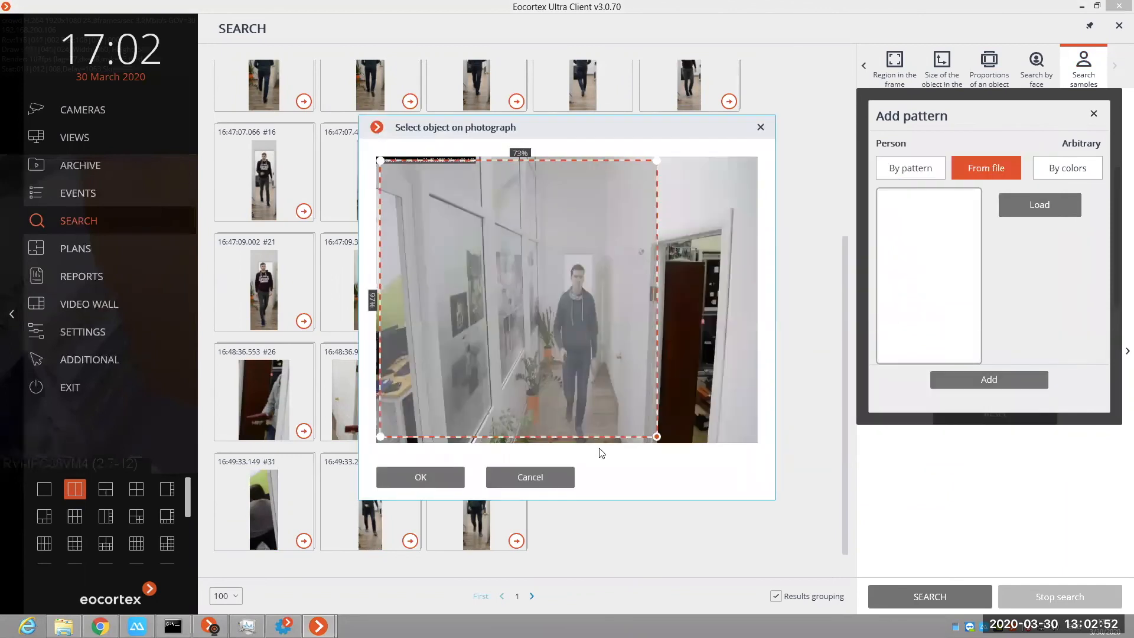
{"action": "left_click_drag", "start_coordinate": [383, 163], "coordinate": [555, 268]}
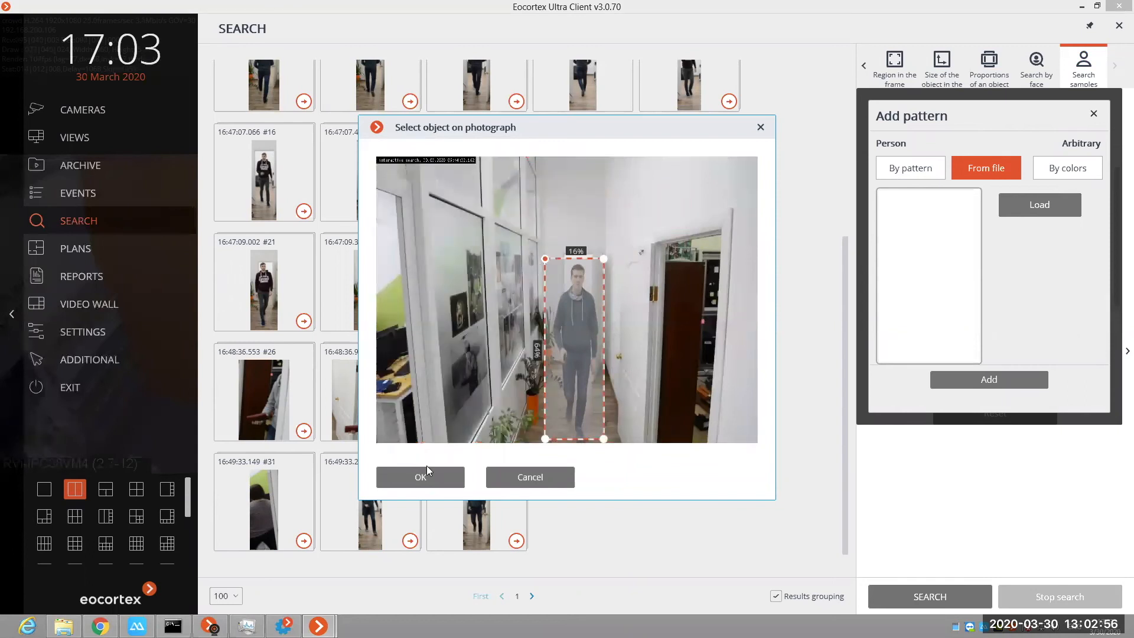
{"action": "left_click", "coordinate": [430, 477]}
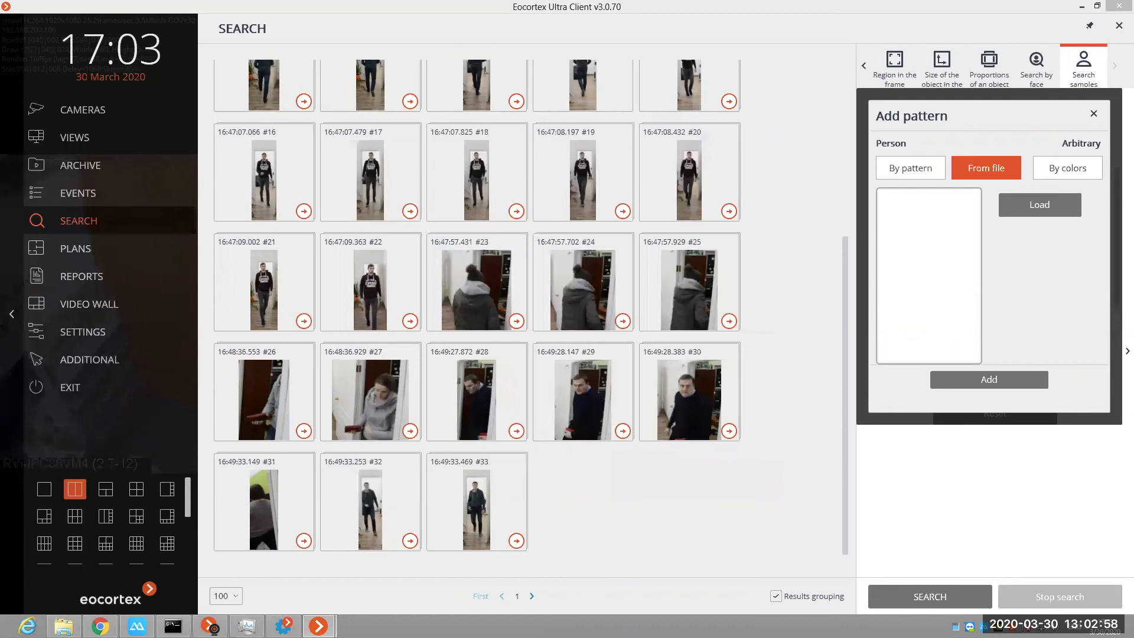
Step: Erase the background around the man with the Large brush, and run the search with the cutout as the sample
{"action": "mouse_move", "coordinate": [492, 296]}
{"action": "left_mouse_down"}
{"action": "mouse_move", "coordinate": [500, 311]}
{"action": "mouse_move", "coordinate": [489, 281]}
{"action": "left_mouse_up"}
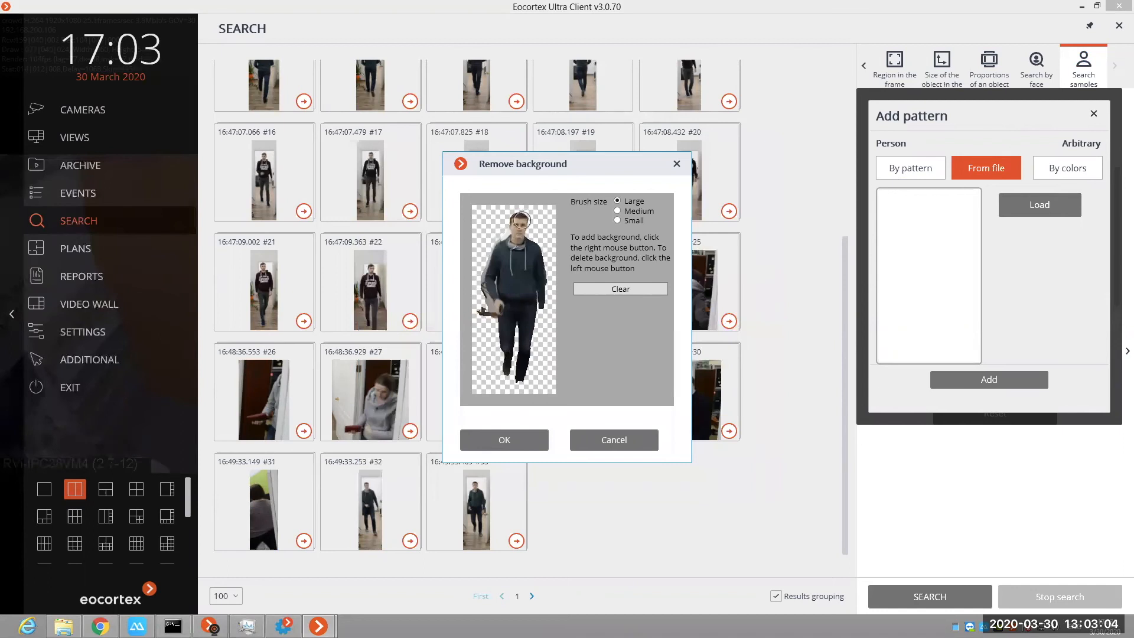
{"action": "left_click_drag", "start_coordinate": [518, 371], "coordinate": [515, 377]}
{"action": "left_click", "coordinate": [505, 437]}
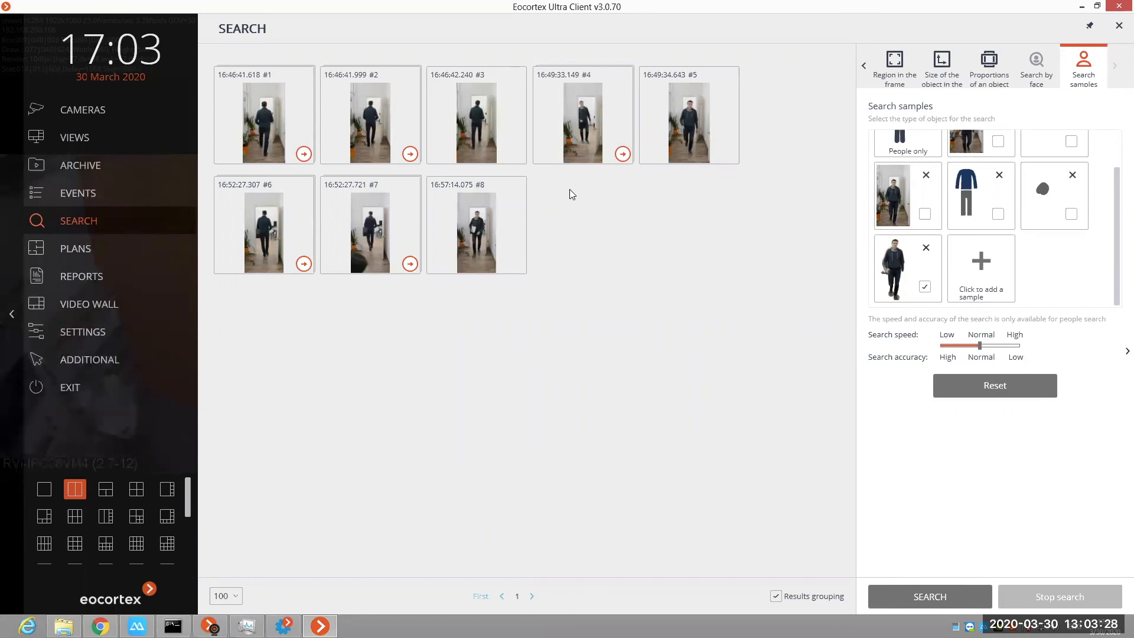
Step: Open found image #2 in the archive, play the recording briefly, and return to the found images
{"action": "left_click", "coordinate": [406, 109]}
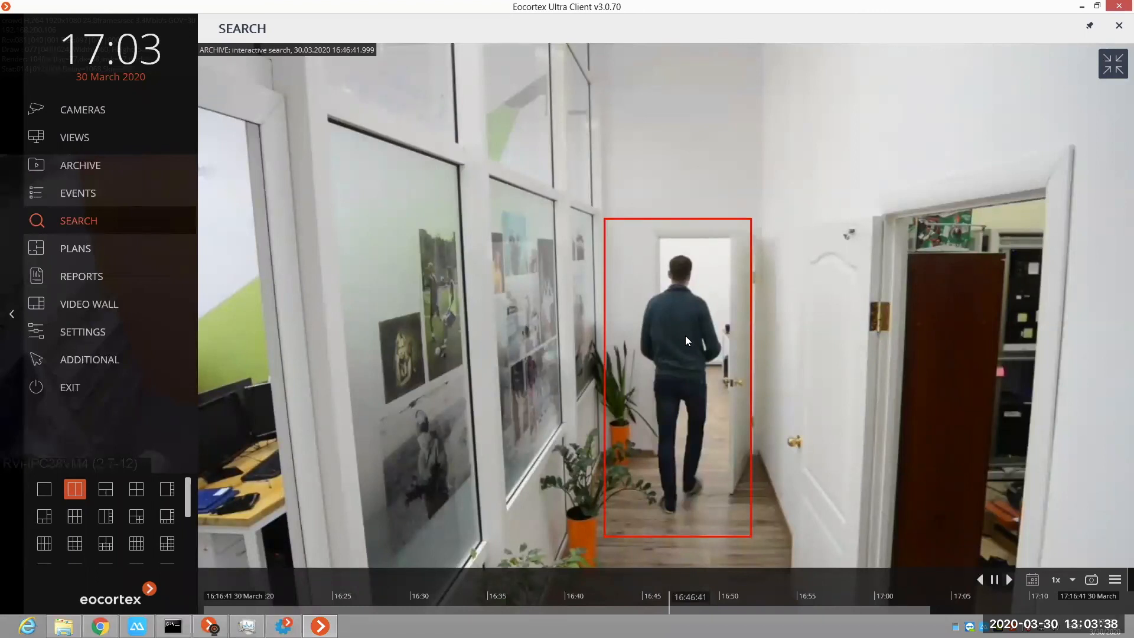
{"action": "left_click", "coordinate": [1010, 580]}
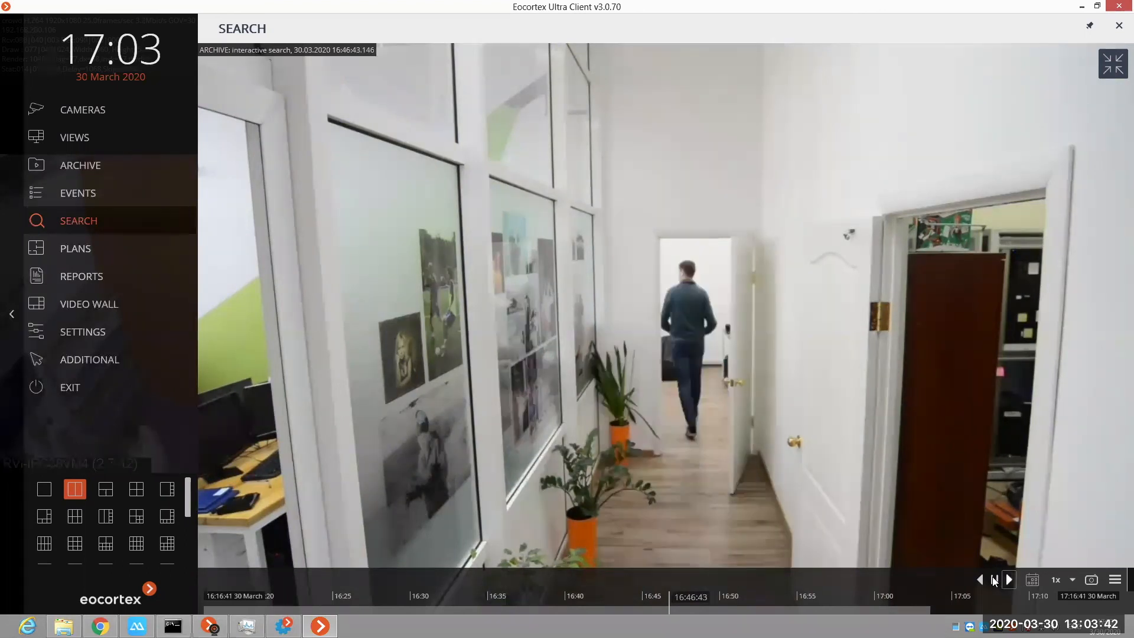
{"action": "left_click", "coordinate": [1113, 66]}
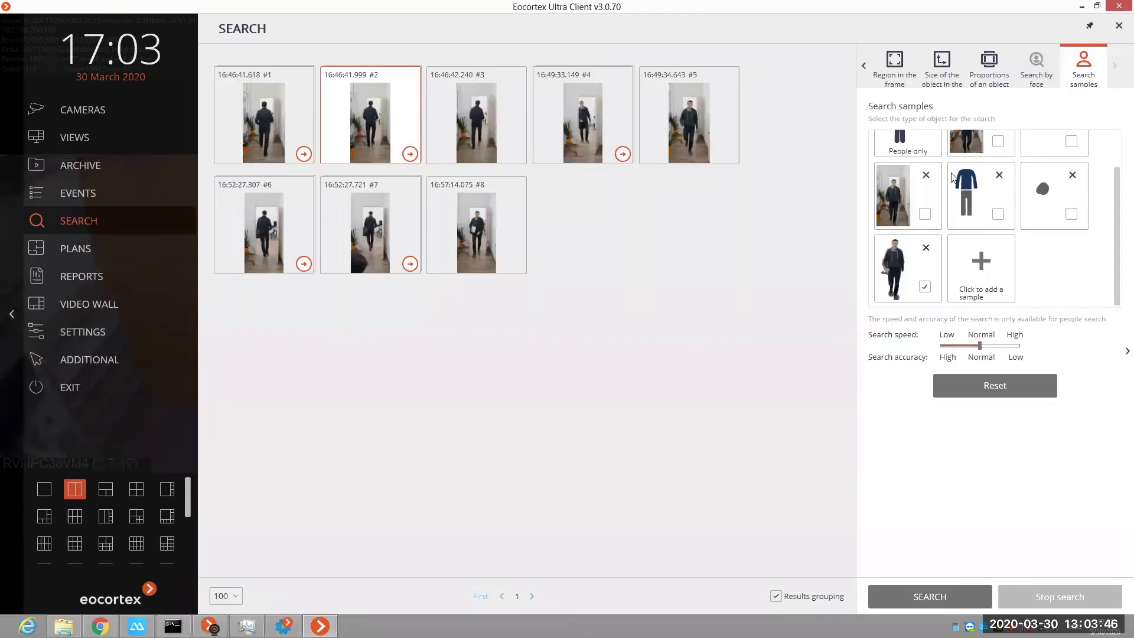
Step: Deselect the man's cutout sample, and run the search with Search by face enabled
{"action": "scroll", "coordinate": [935, 146], "scroll_direction": "up", "scroll_amount": 1}
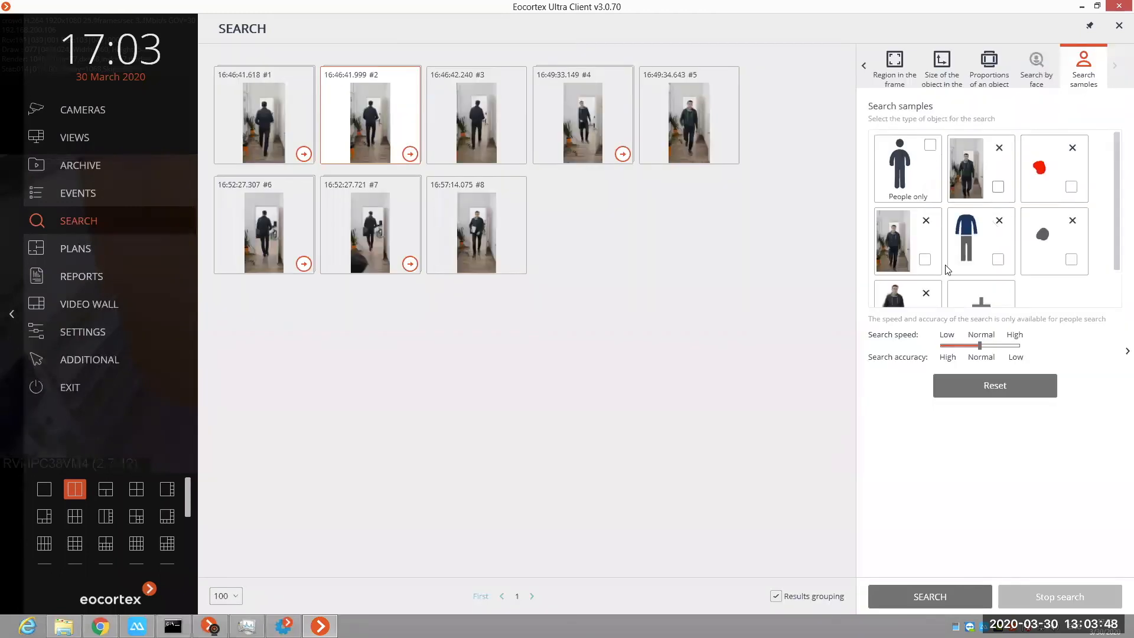
{"action": "scroll", "coordinate": [951, 269], "scroll_direction": "down", "scroll_amount": 1}
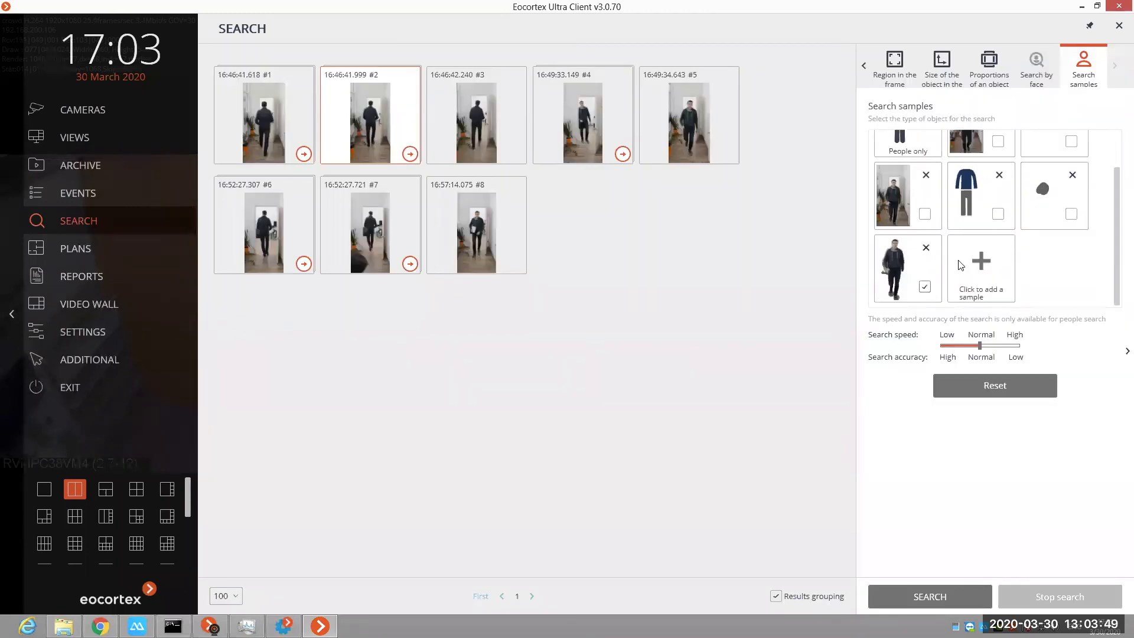
{"action": "left_click", "coordinate": [1041, 77]}
{"action": "left_click", "coordinate": [1090, 136]}
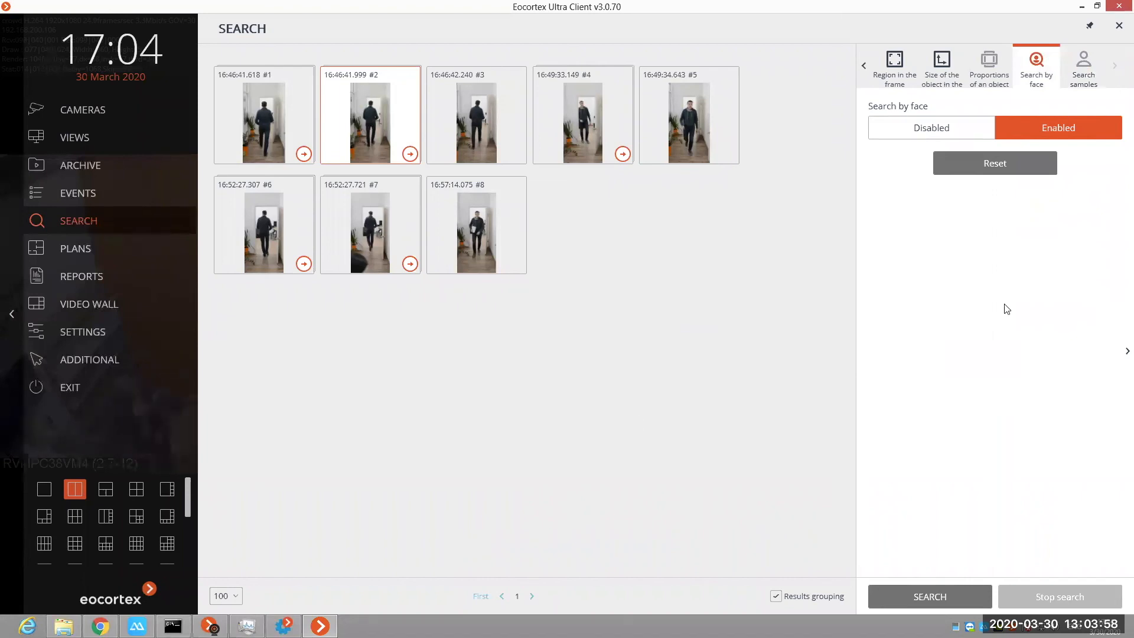
{"action": "left_click", "coordinate": [942, 596]}
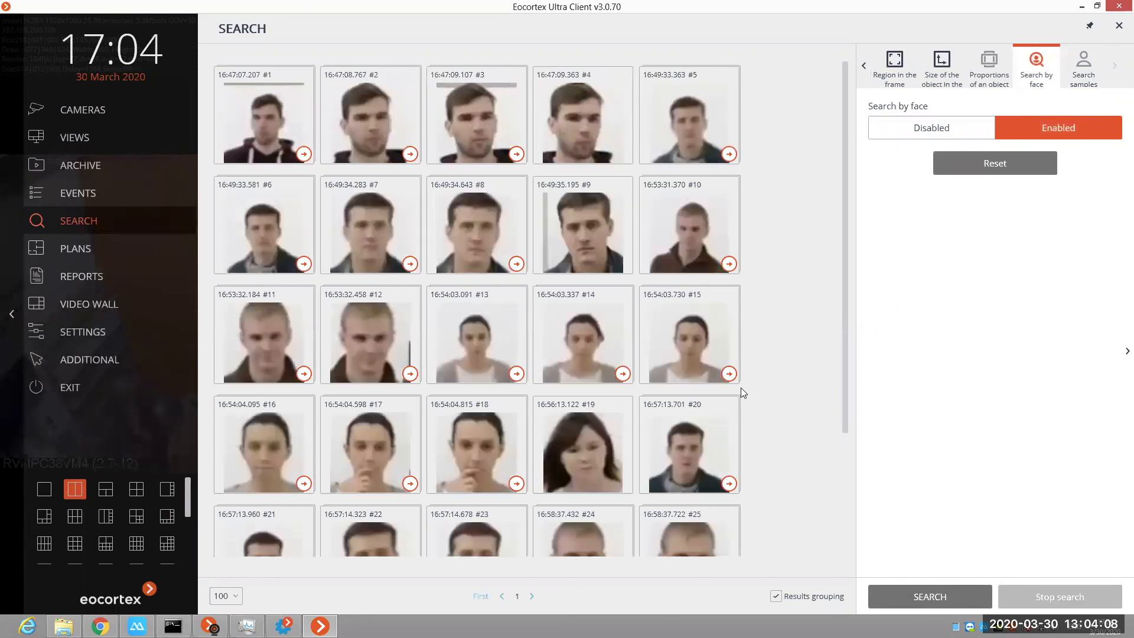
Step: Look through the found faces, view the archive frame of face #18, and return to the list
{"action": "scroll", "coordinate": [472, 295], "scroll_direction": "down", "scroll_amount": 3}
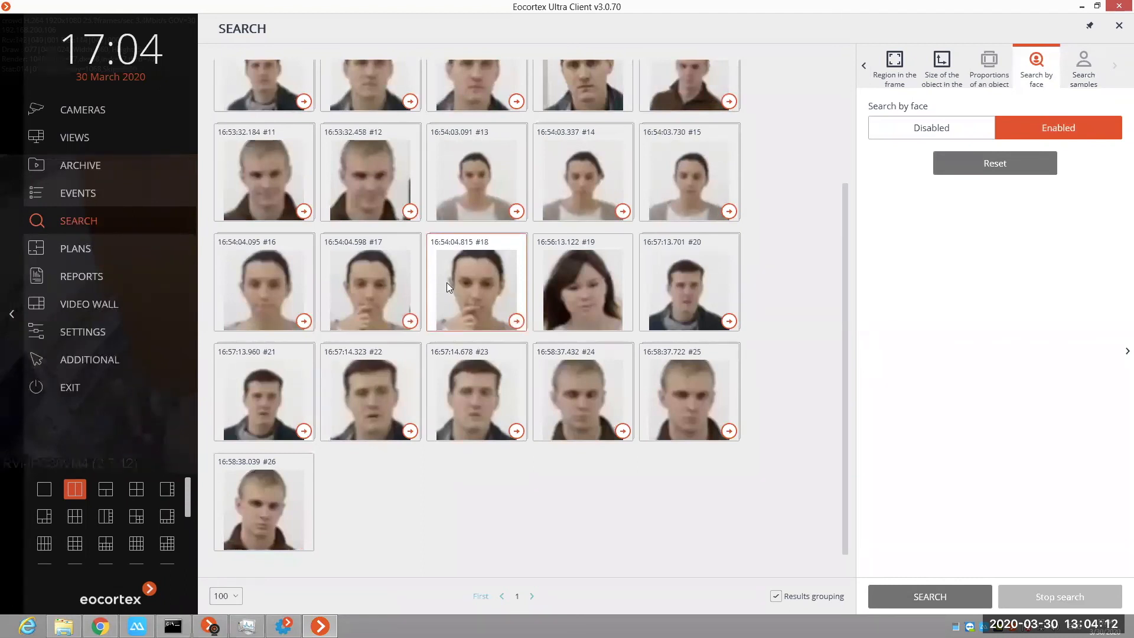
{"action": "double_click", "coordinate": [447, 288]}
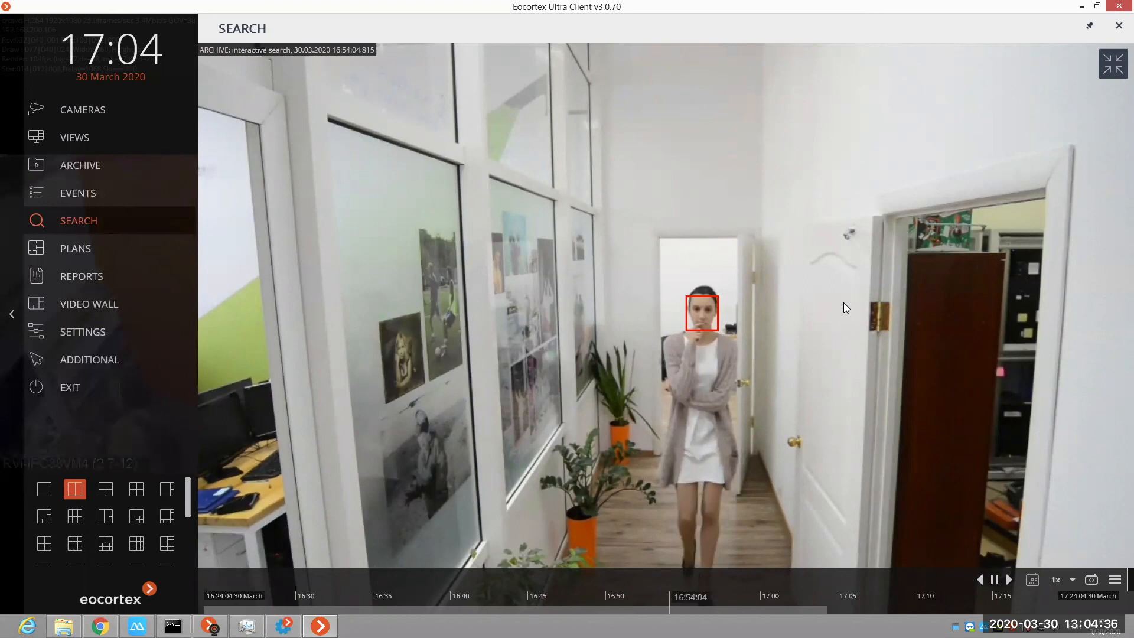
{"action": "double_click", "coordinate": [973, 283]}
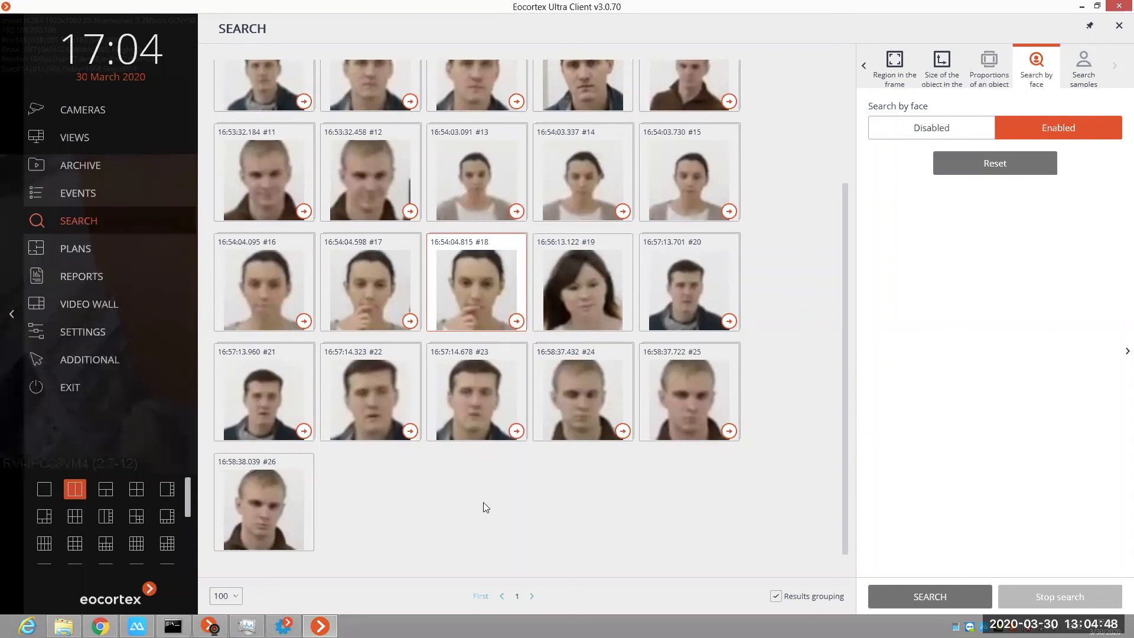
Step: Switch to Eocortex Configurator and open the Face detection settings of the interactive search camera
{"action": "key", "text": "alt+Tab"}
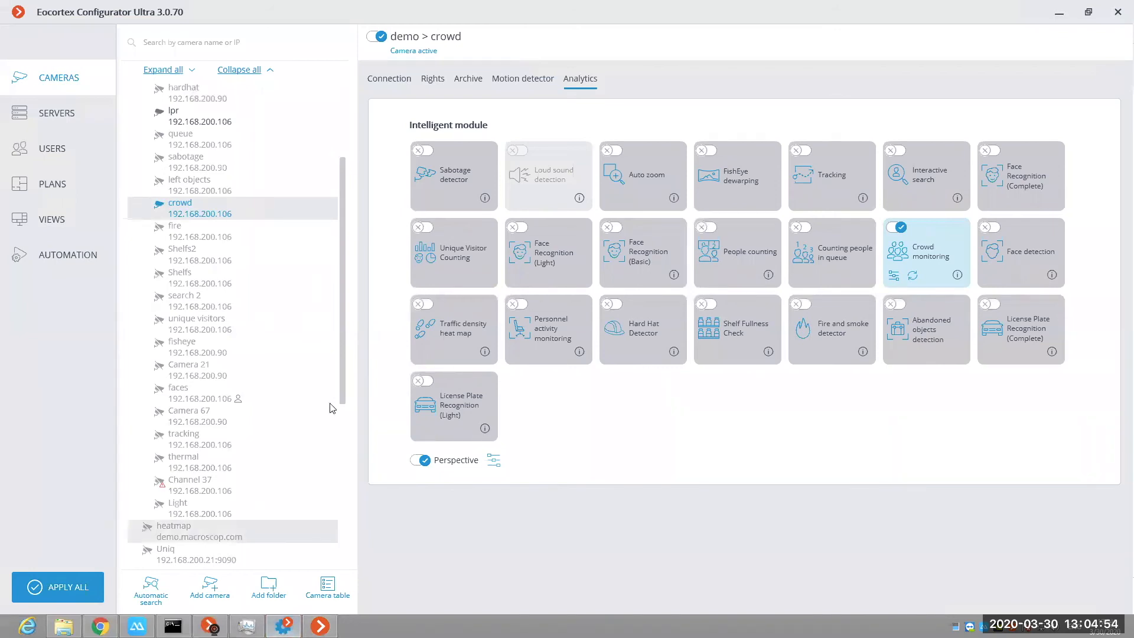
{"action": "scroll", "coordinate": [319, 319], "scroll_direction": "up", "scroll_amount": 3}
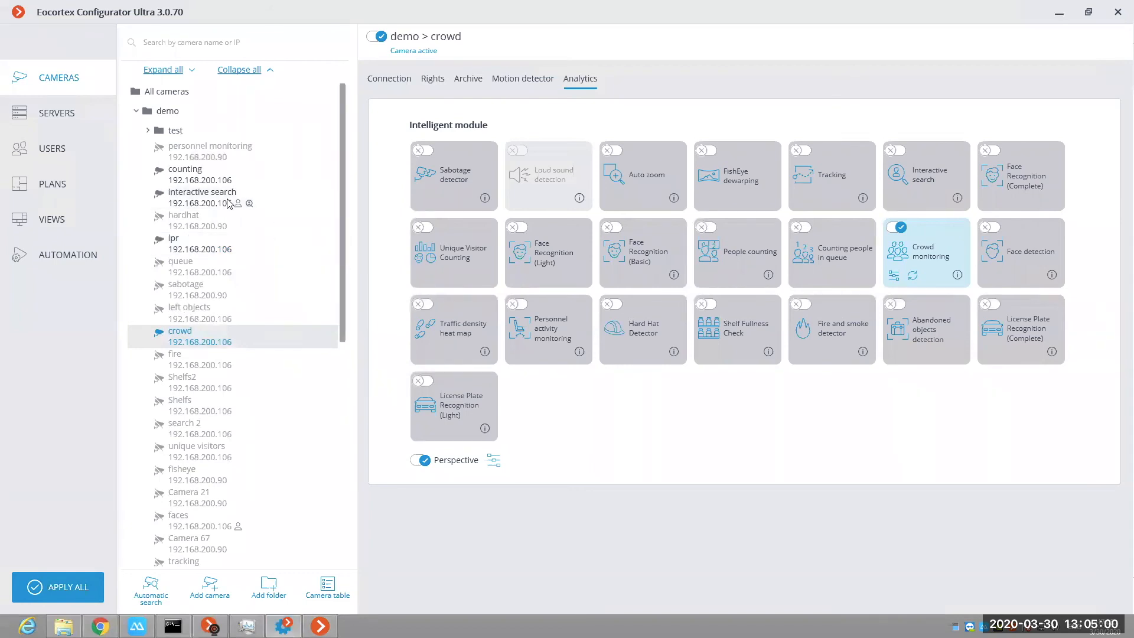
{"action": "left_click", "coordinate": [182, 202]}
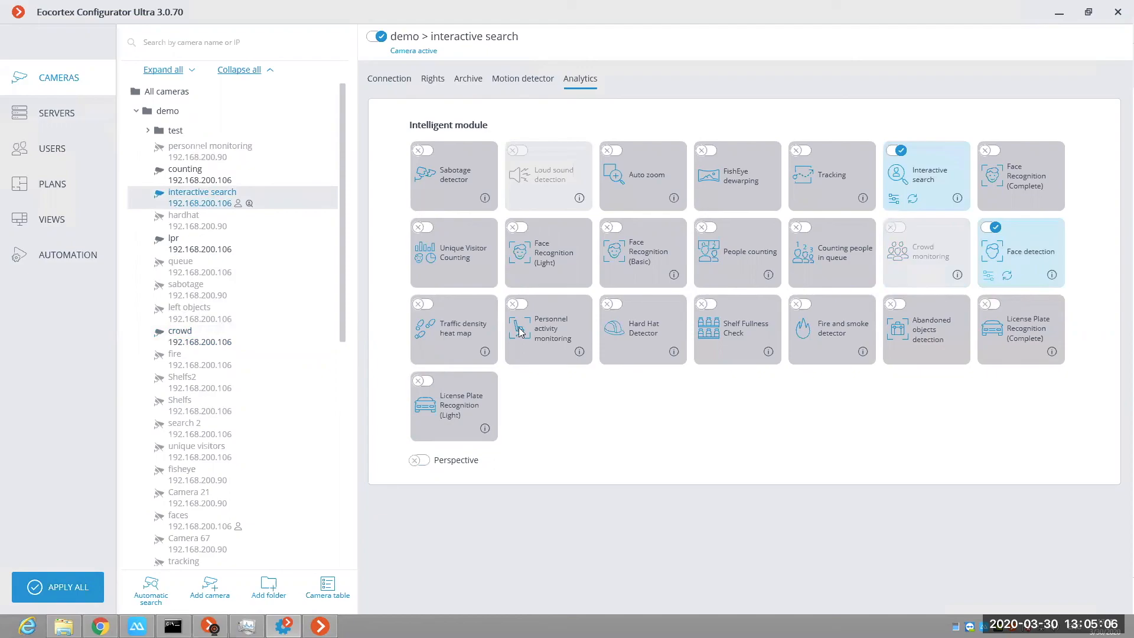
{"action": "left_click", "coordinate": [518, 306]}
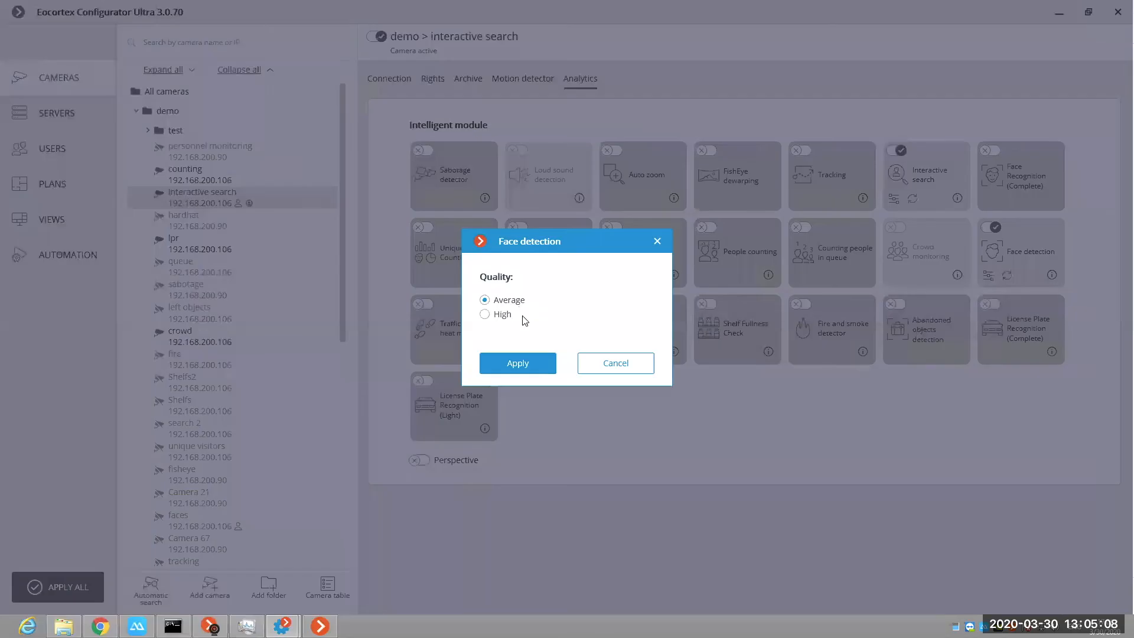
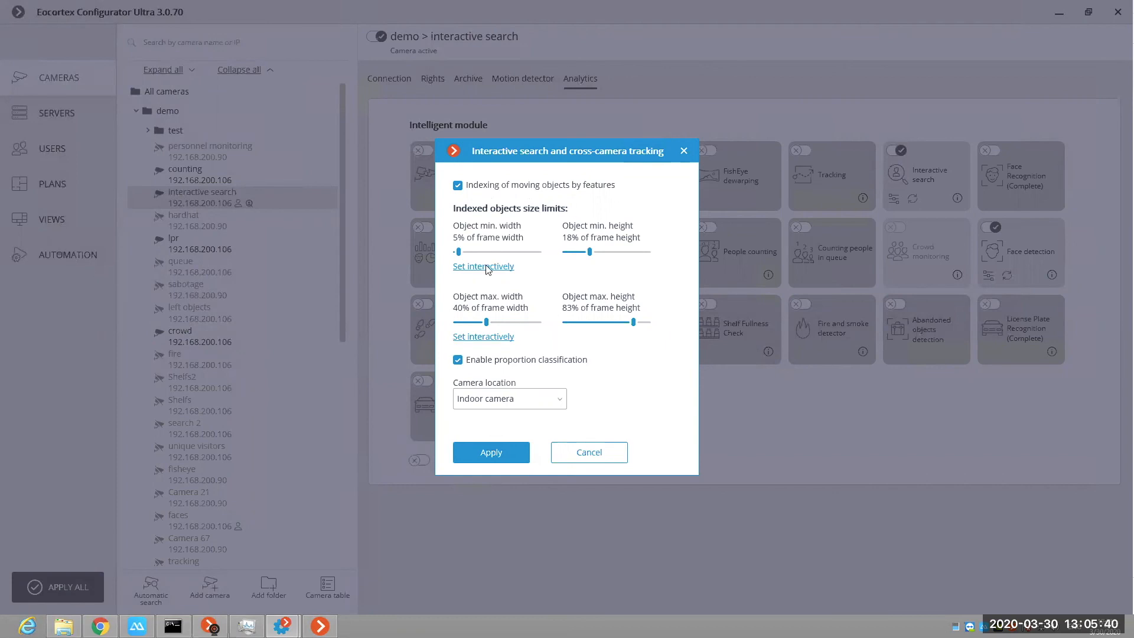
Step: Review the interactive minimum and maximum object size frames and the camera location options of interactive search, closing the settings without applying changes
{"action": "left_click", "coordinate": [512, 264]}
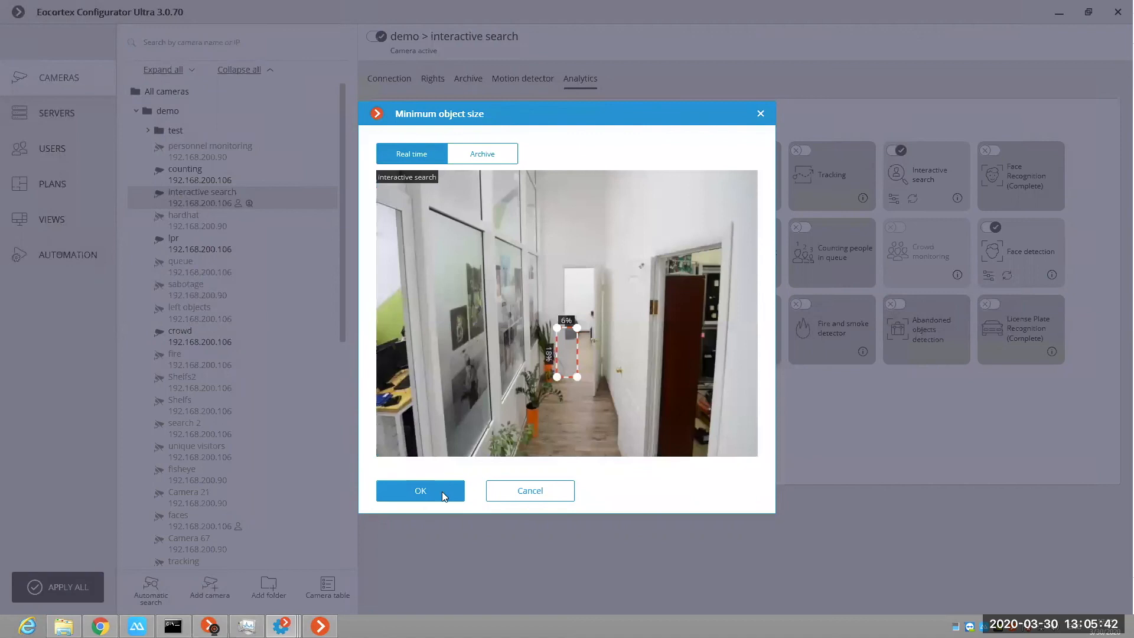
{"action": "left_click", "coordinate": [442, 491]}
{"action": "left_click", "coordinate": [489, 338]}
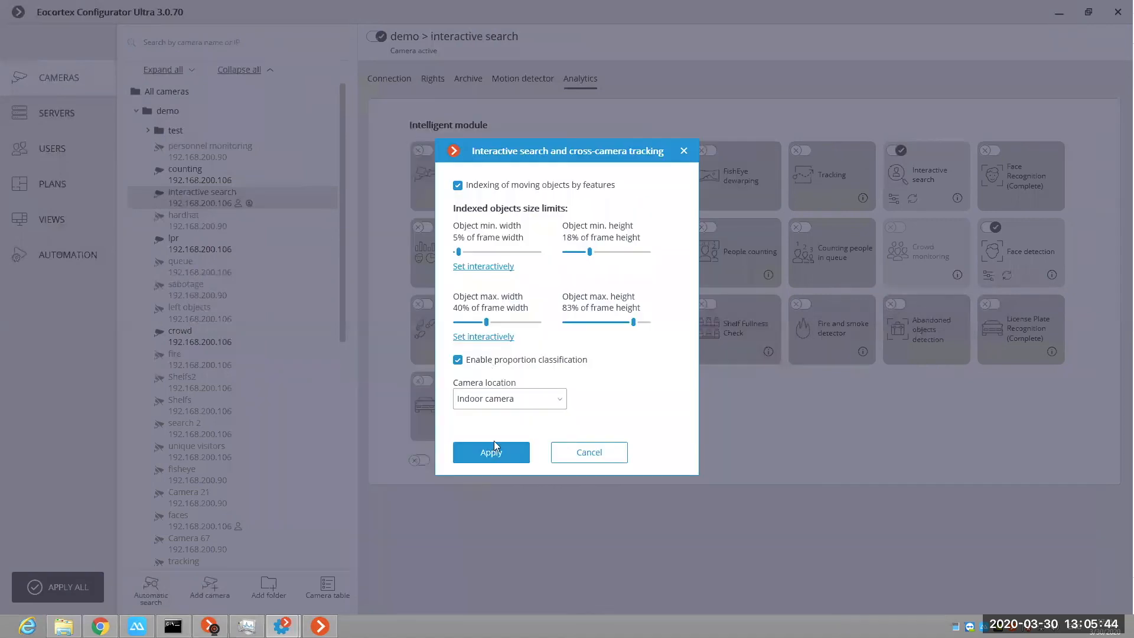
{"action": "left_click", "coordinate": [531, 495]}
{"action": "left_click", "coordinate": [531, 405]}
{"action": "left_click", "coordinate": [534, 422]}
{"action": "left_click", "coordinate": [575, 454]}
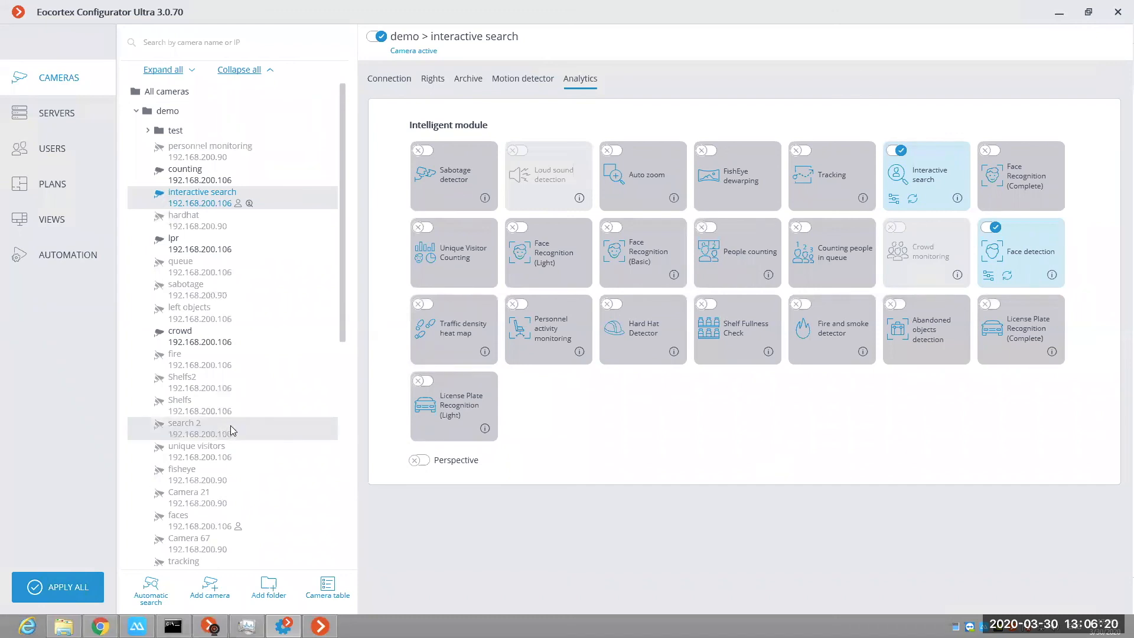
Step: Activate the search 2 camera, turn on its motion detector and Interactive search with indexing of moving objects by features, and test the camera
{"action": "left_click", "coordinate": [232, 431]}
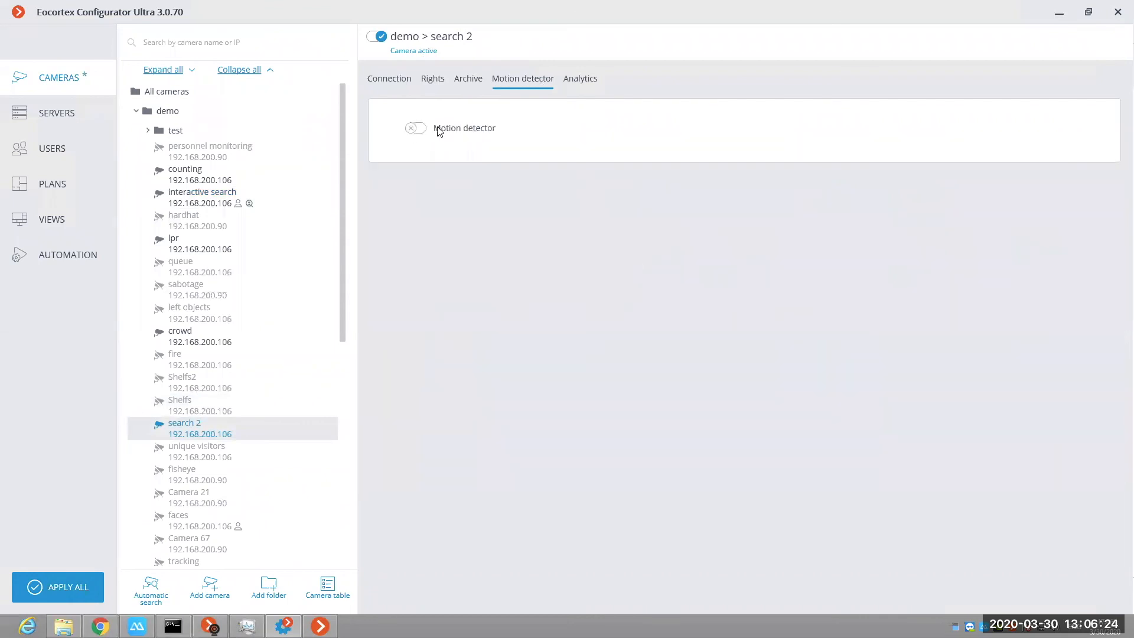
{"action": "left_click", "coordinate": [437, 128]}
{"action": "left_click", "coordinate": [589, 80]}
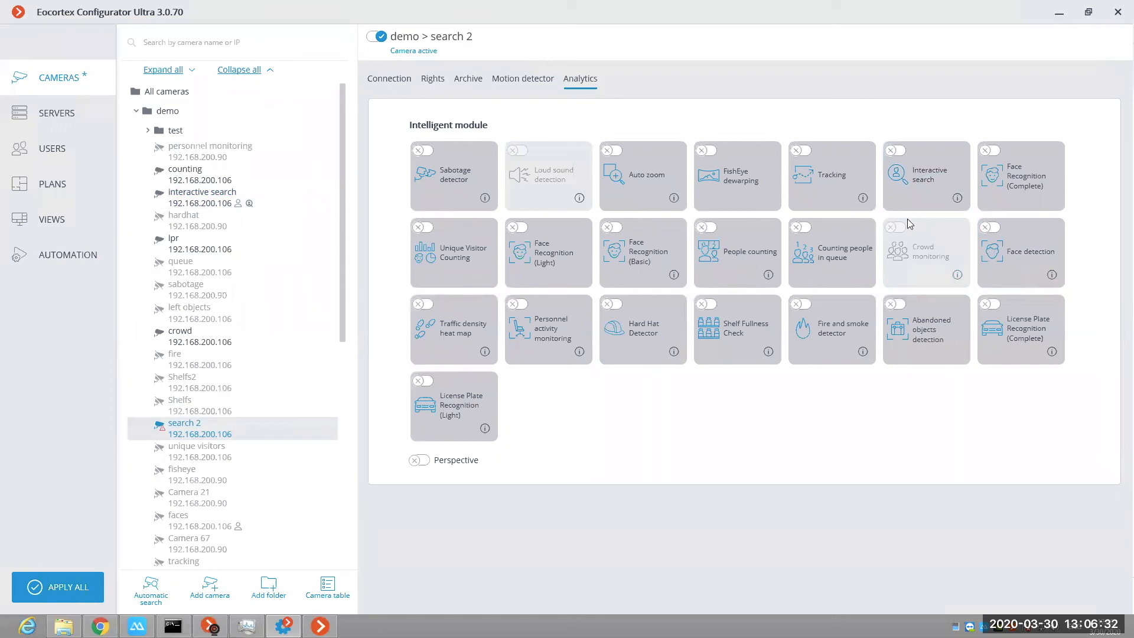
{"action": "left_click", "coordinate": [902, 200]}
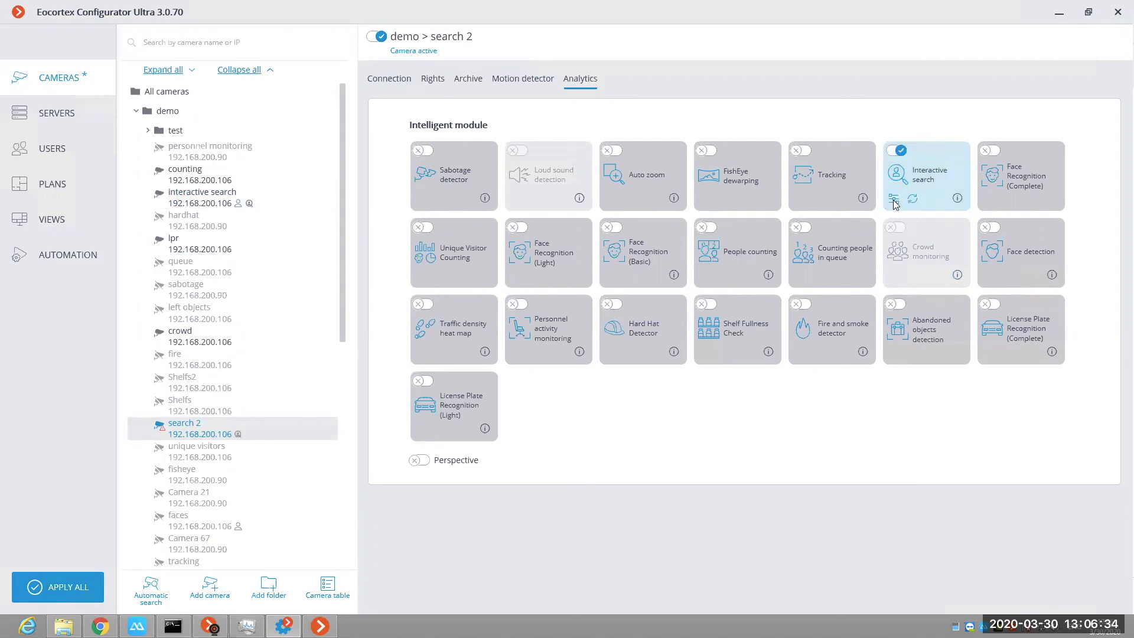
{"action": "left_click", "coordinate": [458, 185]}
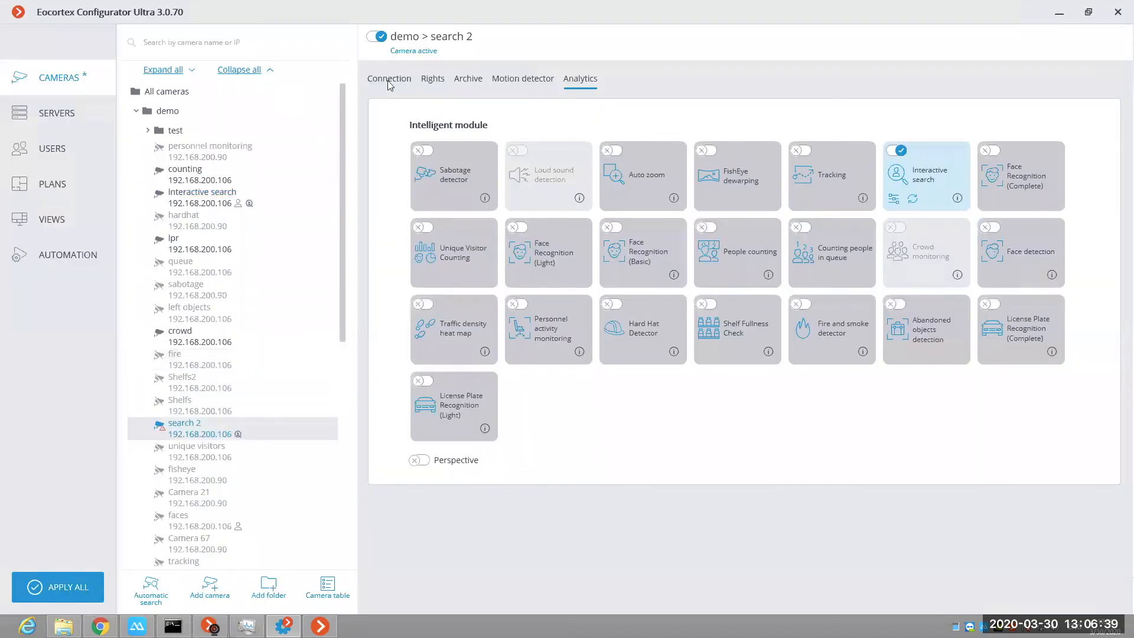
{"action": "left_click", "coordinate": [388, 81]}
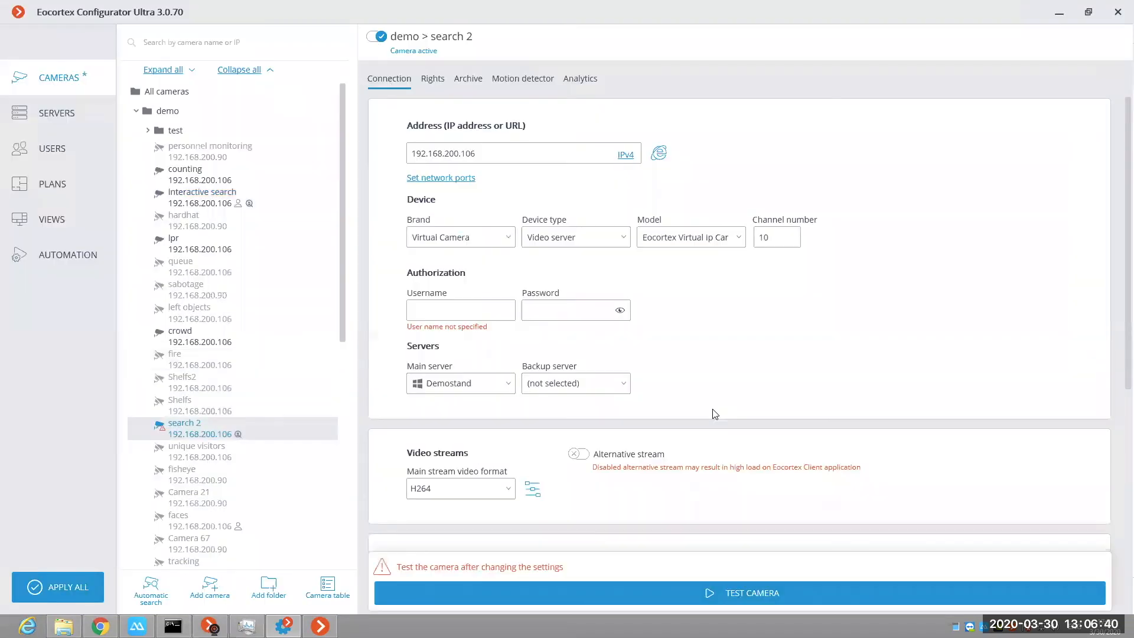
{"action": "left_click", "coordinate": [770, 595]}
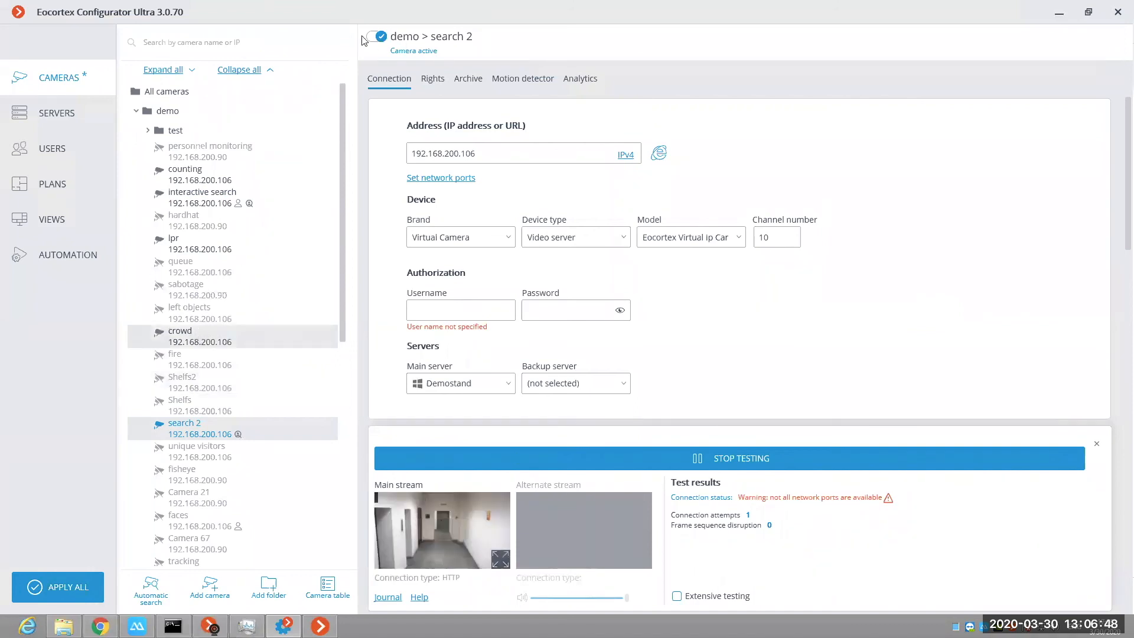
Step: Disable the crowd and counting cameras, and turn off Face detection on the interactive search camera
{"action": "left_click", "coordinate": [181, 334]}
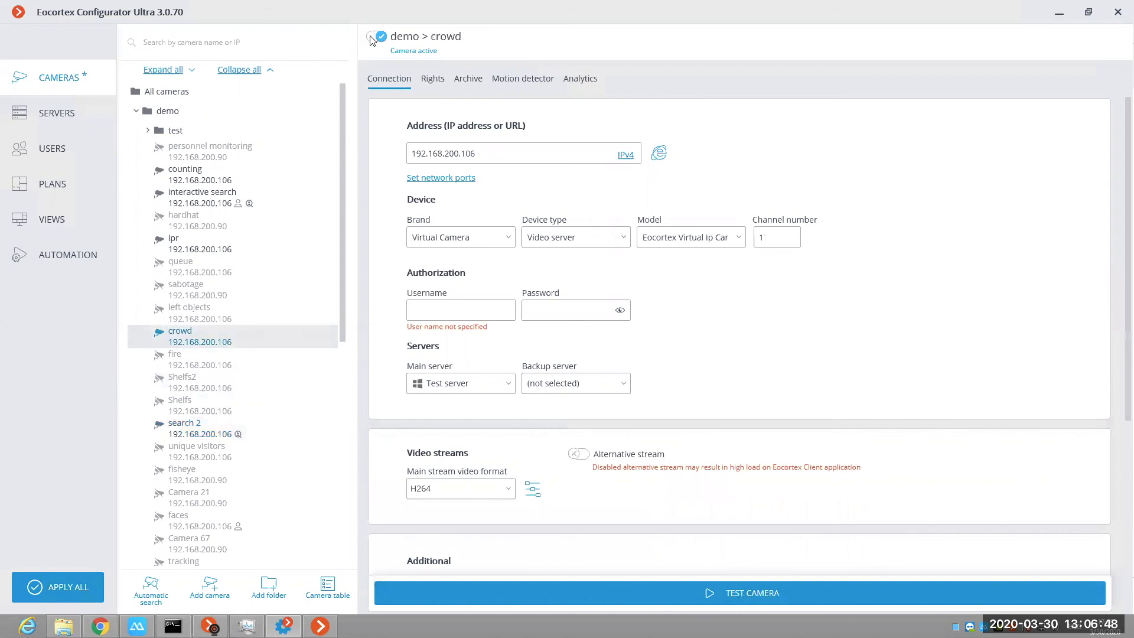
{"action": "left_click", "coordinate": [225, 199]}
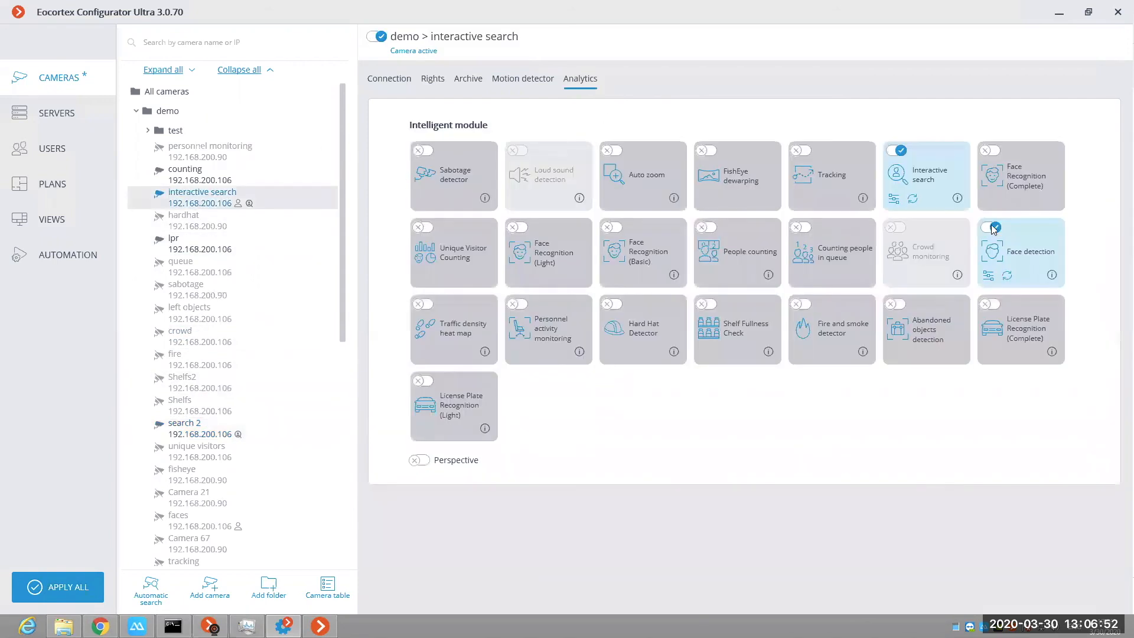
{"action": "left_click", "coordinate": [210, 177]}
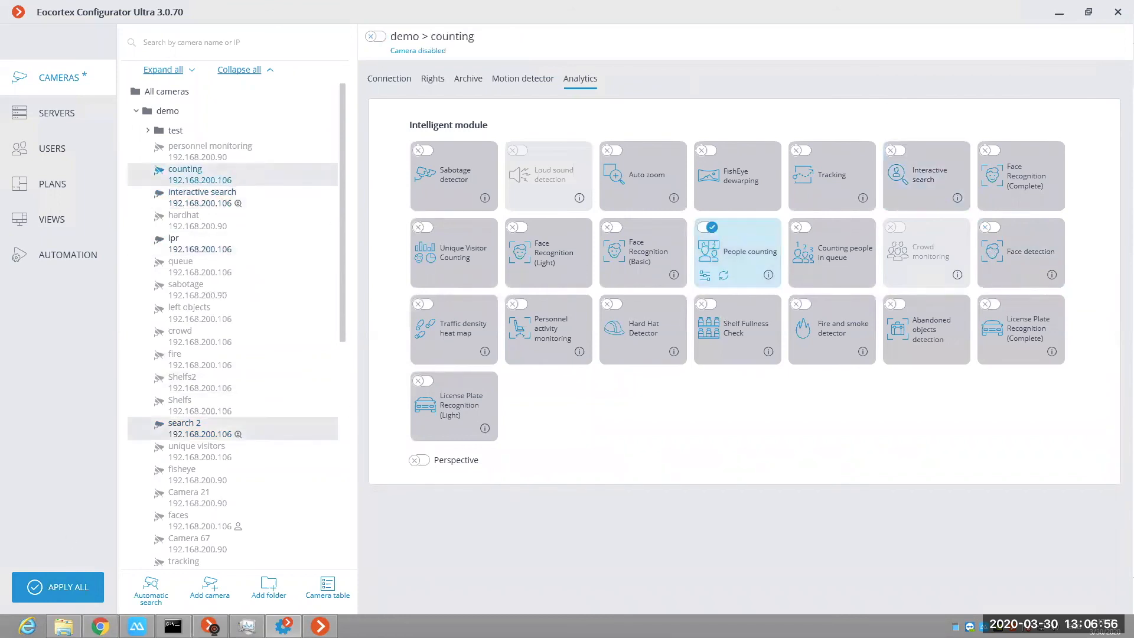
Step: Apply all configuration changes and decline closing the application for viewing mode
{"action": "left_click", "coordinate": [59, 587]}
{"action": "left_click", "coordinate": [351, 492]}
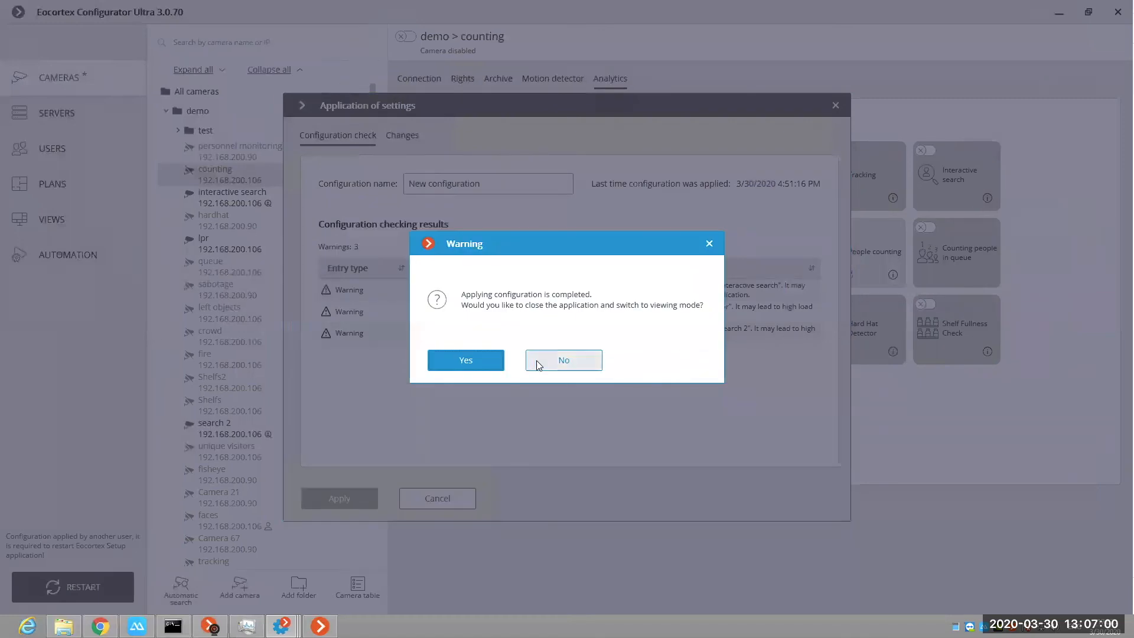
{"action": "left_click", "coordinate": [539, 361]}
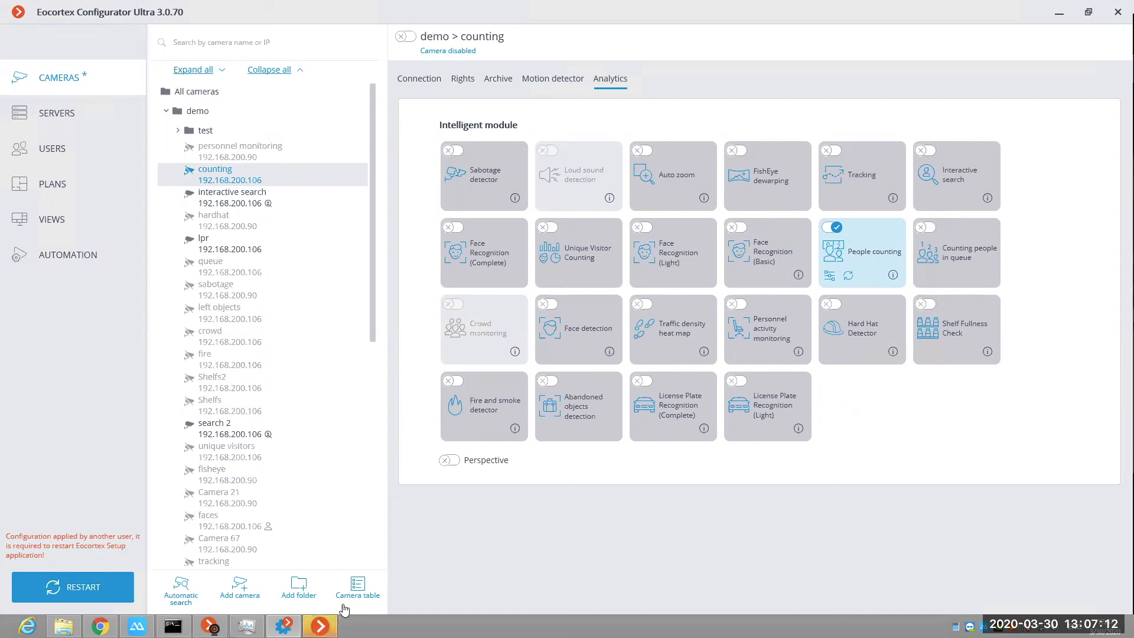
Step: Switch to Eocortex Client, enlarge the lpr camera, and inspect the recognized plates' details, including the archive frame of the 17:06:19 recognition
{"action": "left_click", "coordinate": [320, 626]}
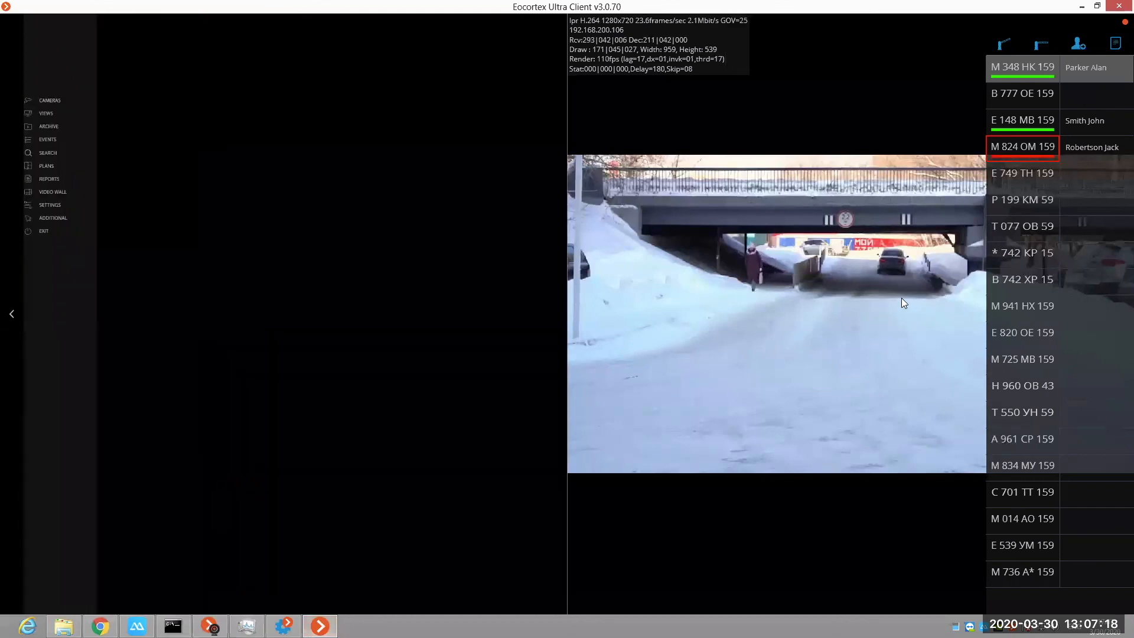
{"action": "double_click", "coordinate": [829, 316]}
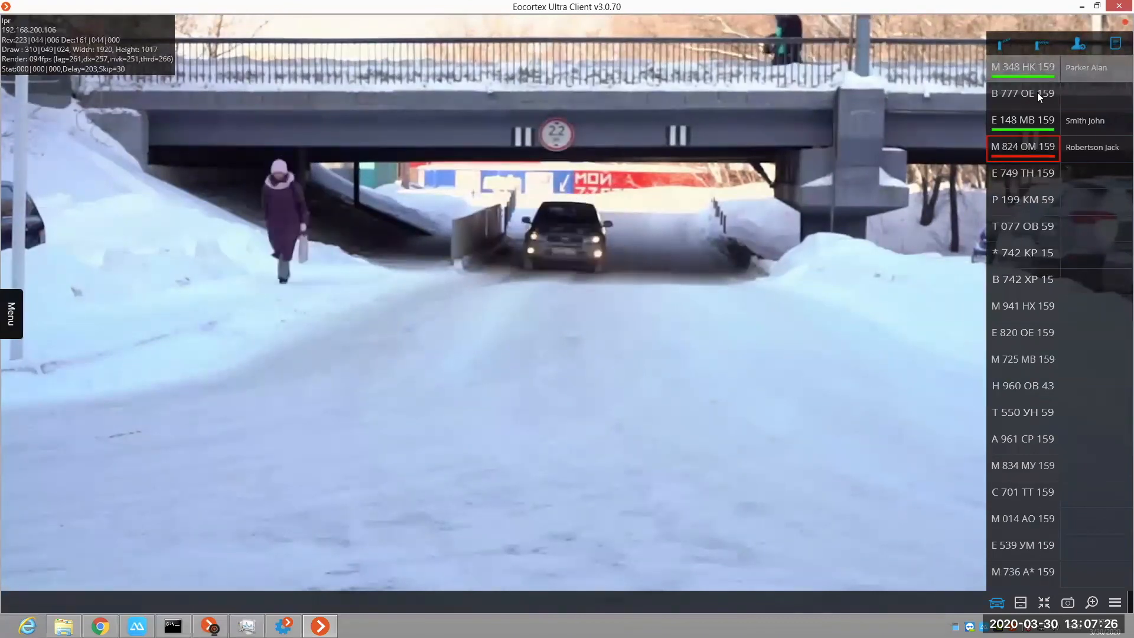
{"action": "mouse_move", "coordinate": [1094, 297]}
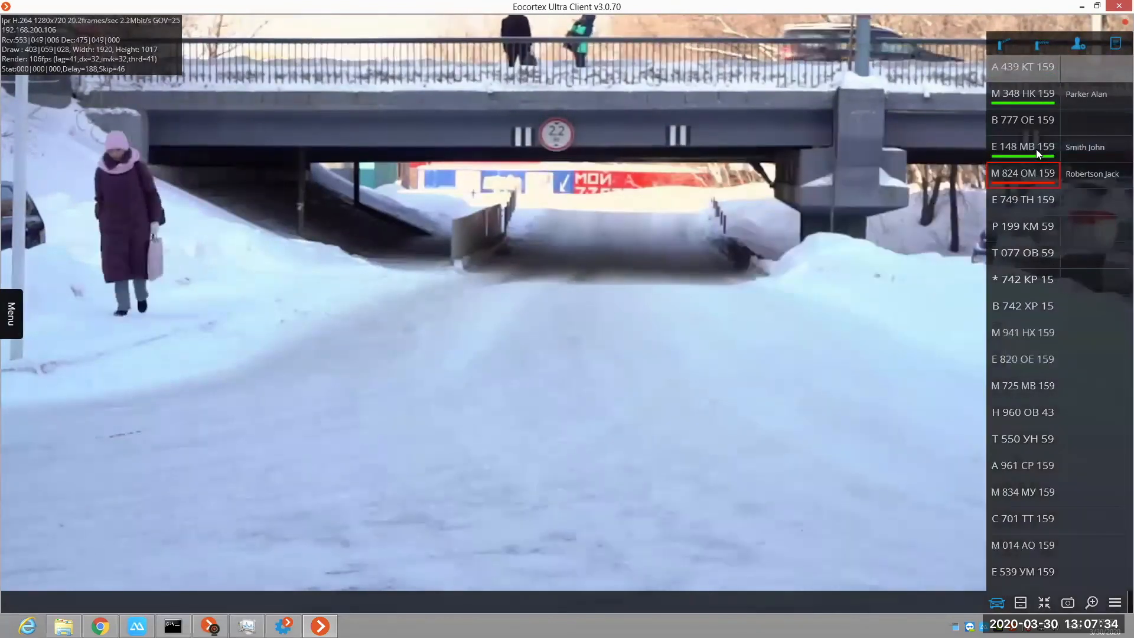
{"action": "mouse_move", "coordinate": [1086, 97]}
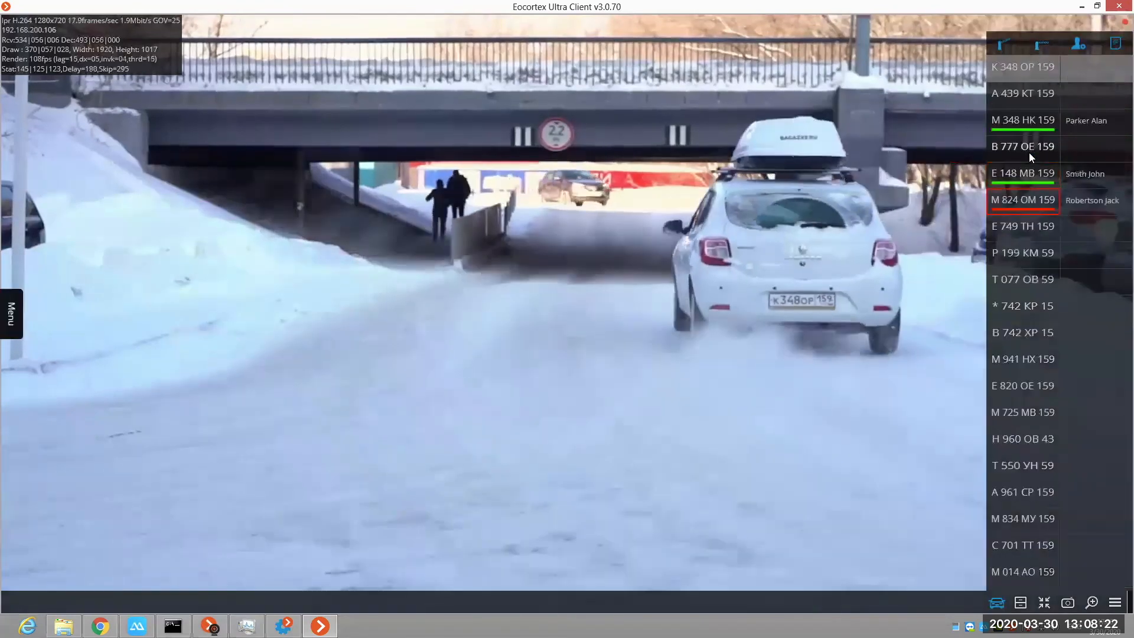
{"action": "mouse_move", "coordinate": [1029, 153]}
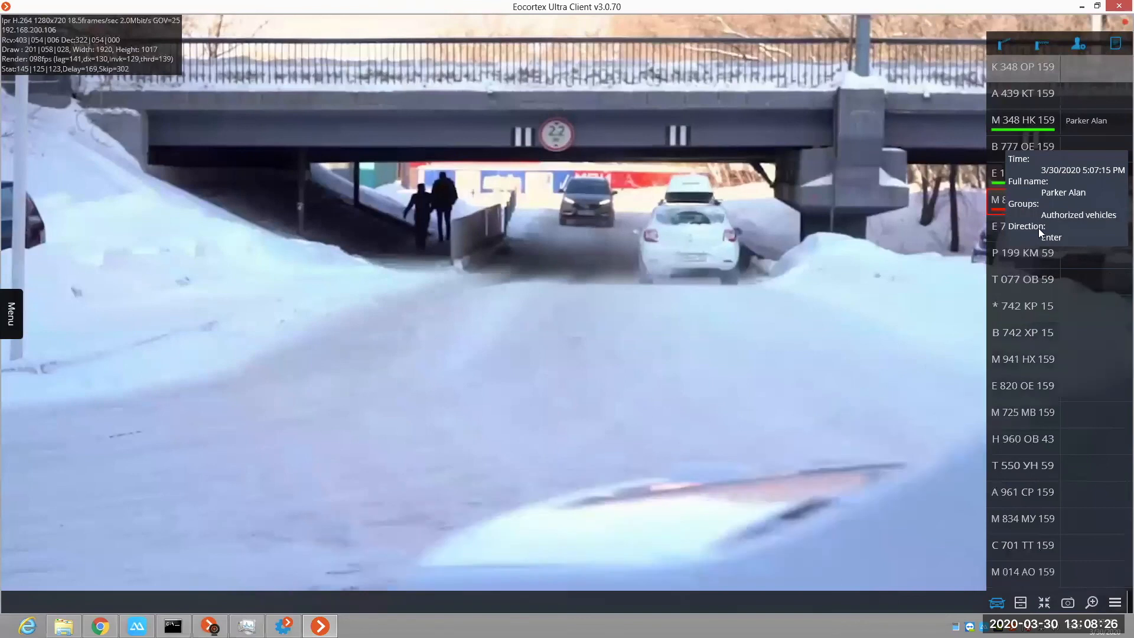
{"action": "left_click", "coordinate": [1022, 280]}
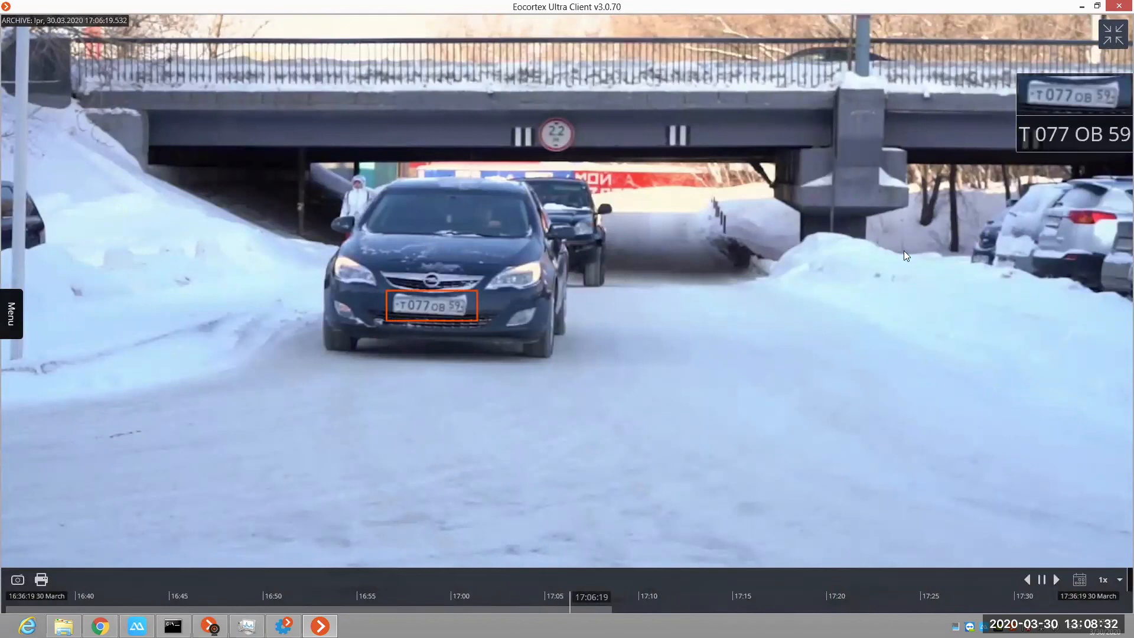
{"action": "left_click", "coordinate": [1116, 35]}
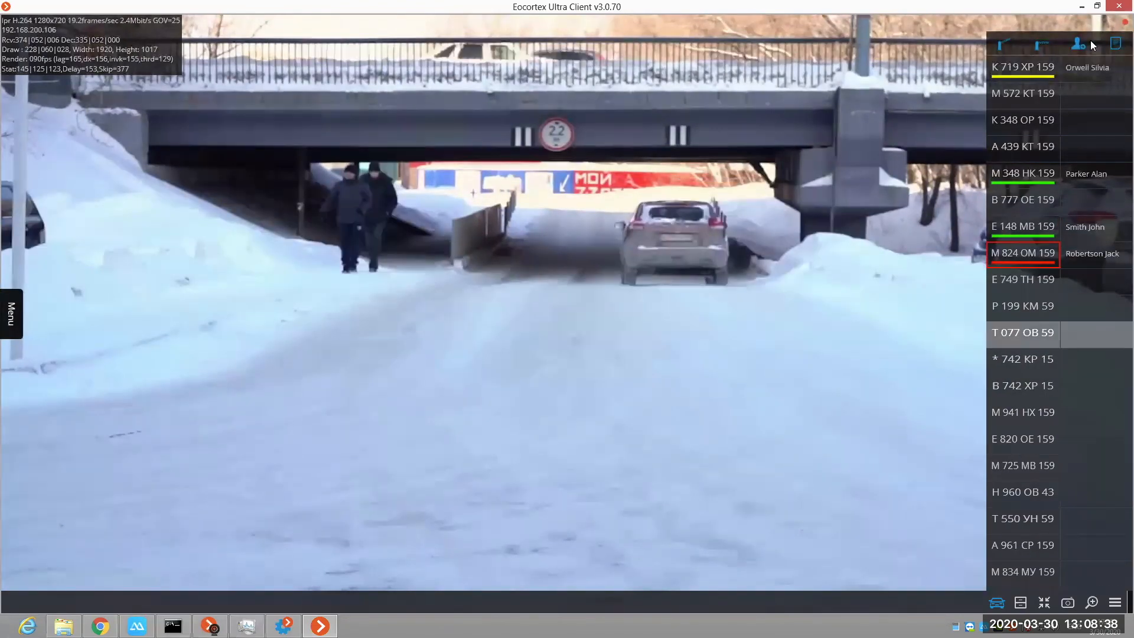
Step: Add the selected license plate to the license plates database in the Authorized vehicles group, and close the database
{"action": "left_click", "coordinate": [1078, 45]}
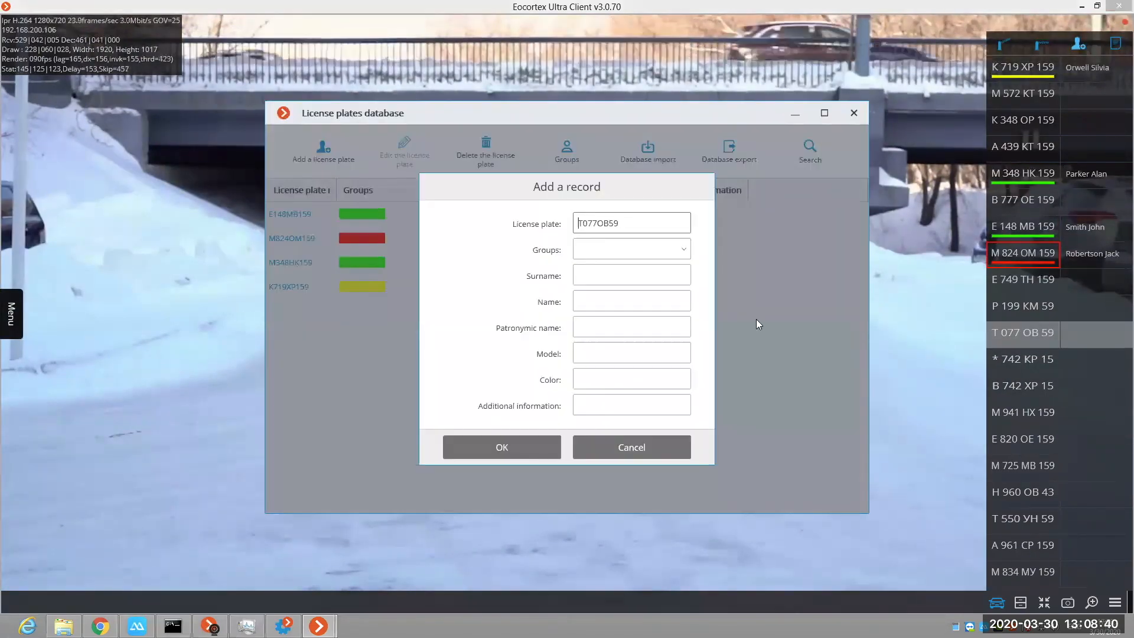
{"action": "left_click", "coordinate": [648, 253]}
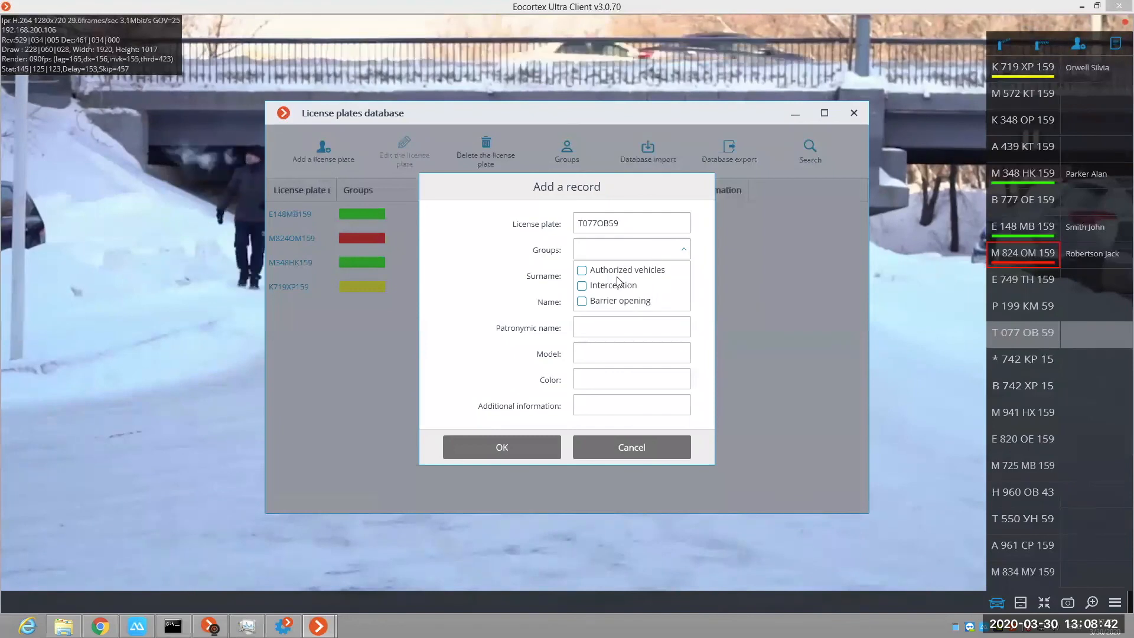
{"action": "left_click", "coordinate": [591, 270]}
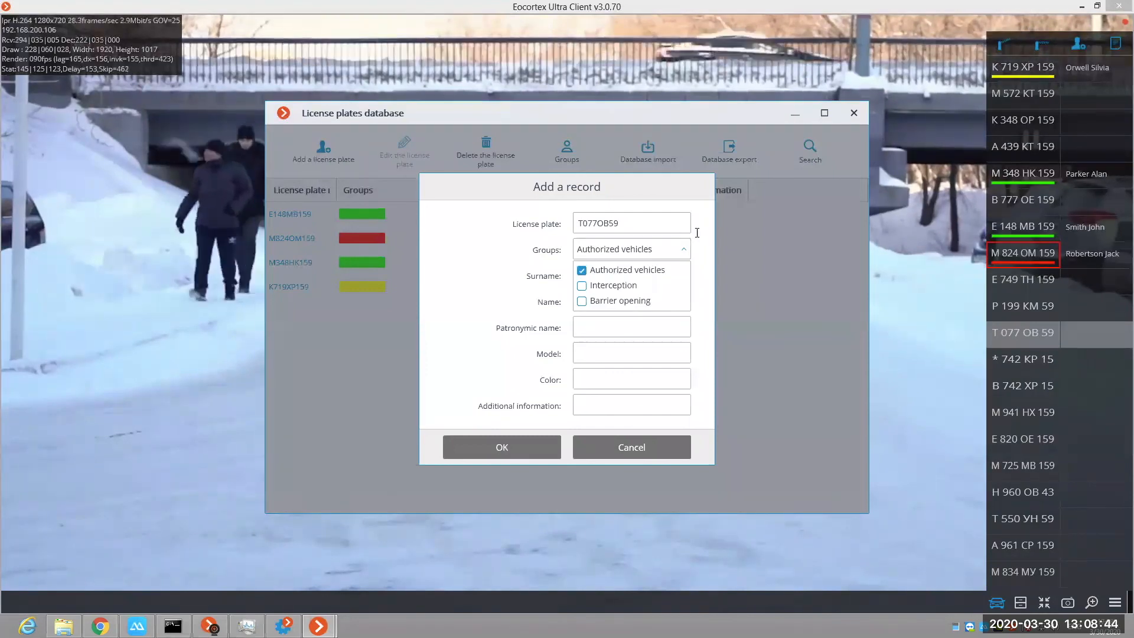
{"action": "left_click", "coordinate": [609, 276]}
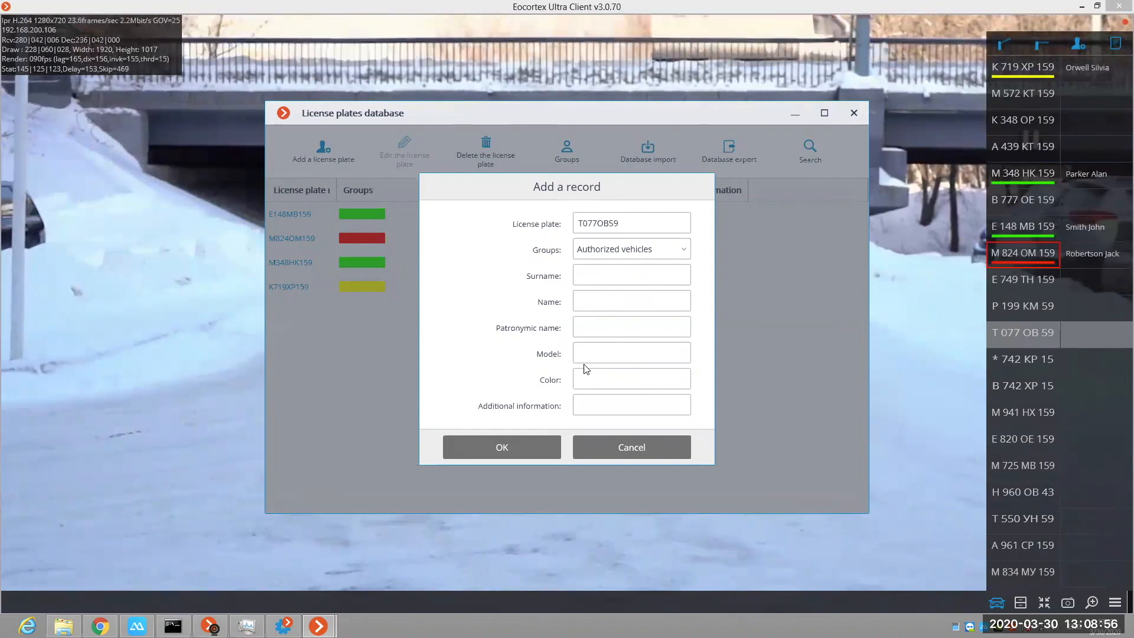
{"action": "left_click", "coordinate": [514, 448]}
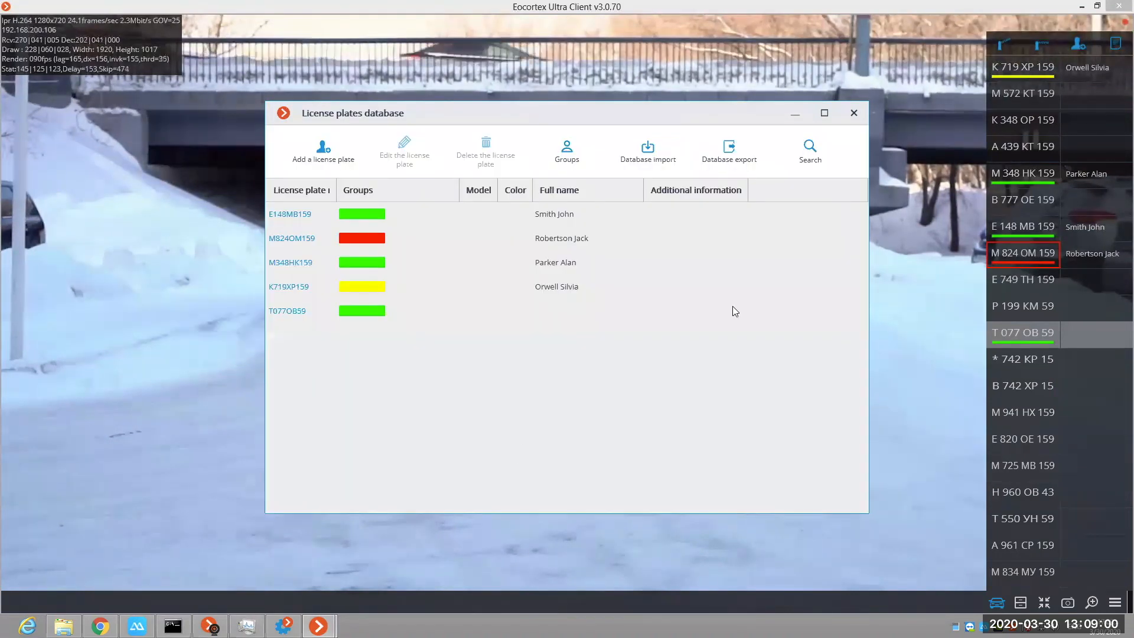
{"action": "left_click", "coordinate": [854, 114]}
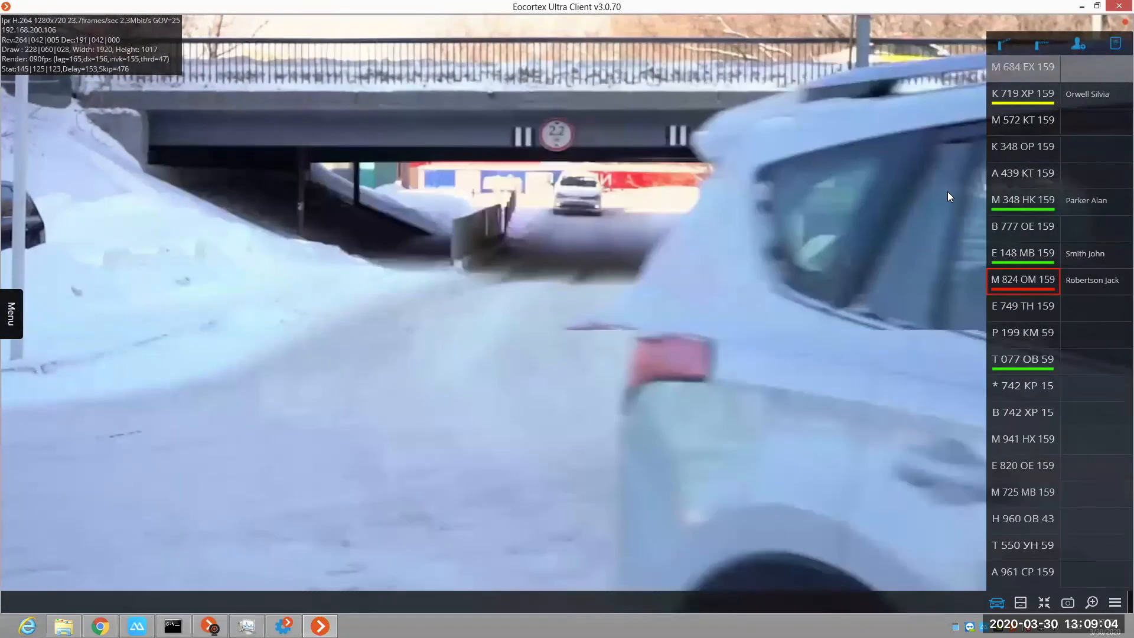
Step: Open the License plate recognition report, examine all its columns through Interception, and return to the camera view
{"action": "left_click", "coordinate": [9, 310]}
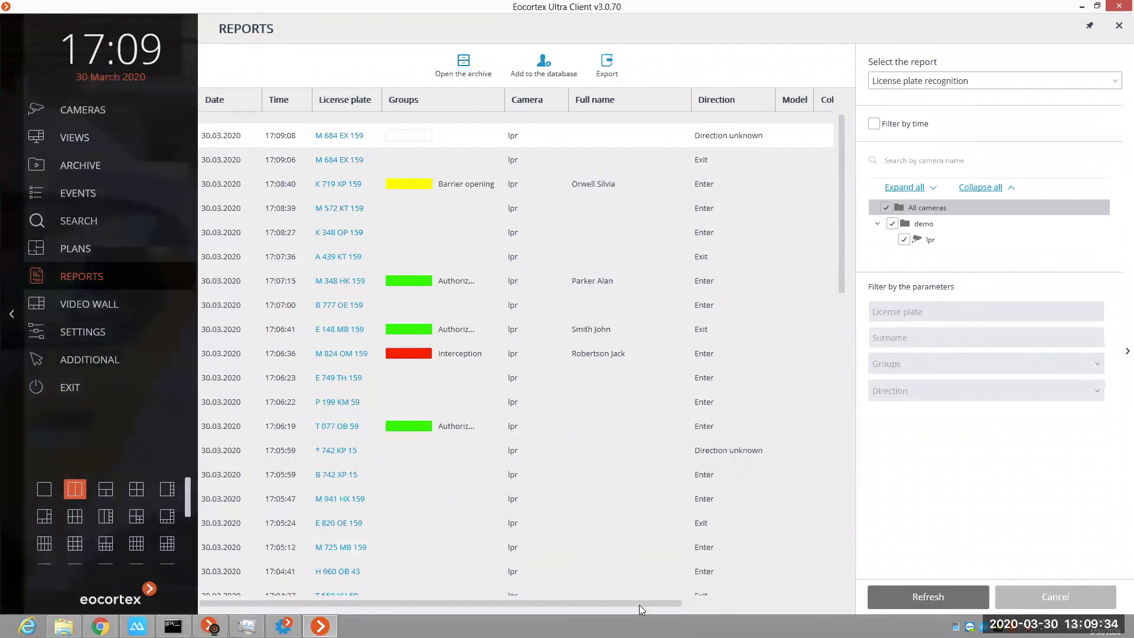
{"action": "left_click", "coordinate": [803, 602]}
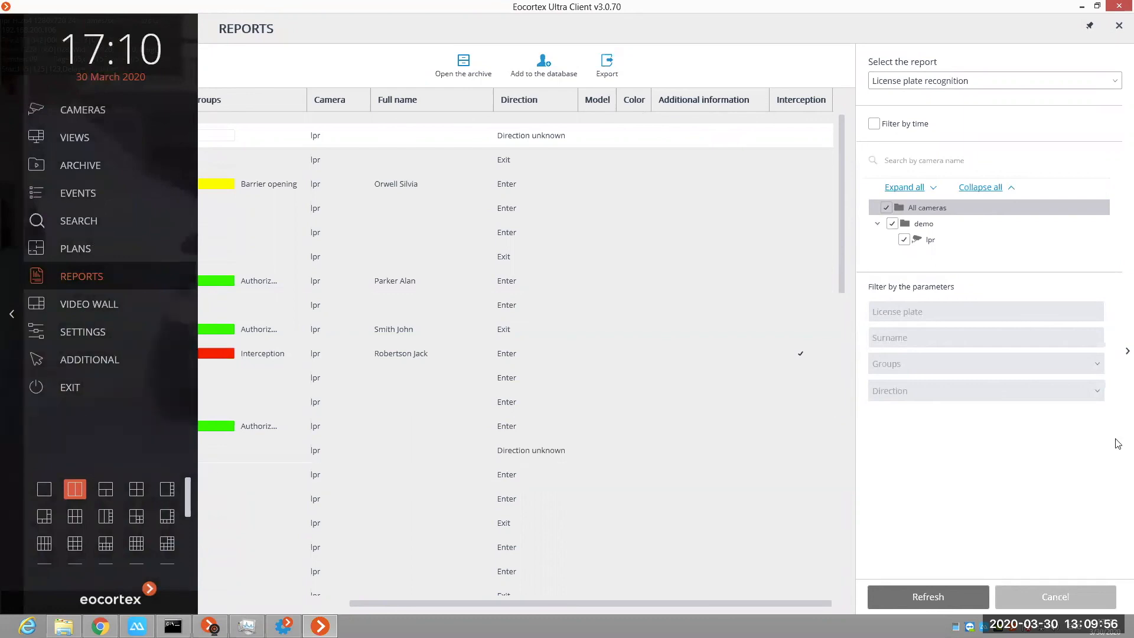
{"action": "left_click_drag", "start_coordinate": [629, 607], "coordinate": [330, 588]}
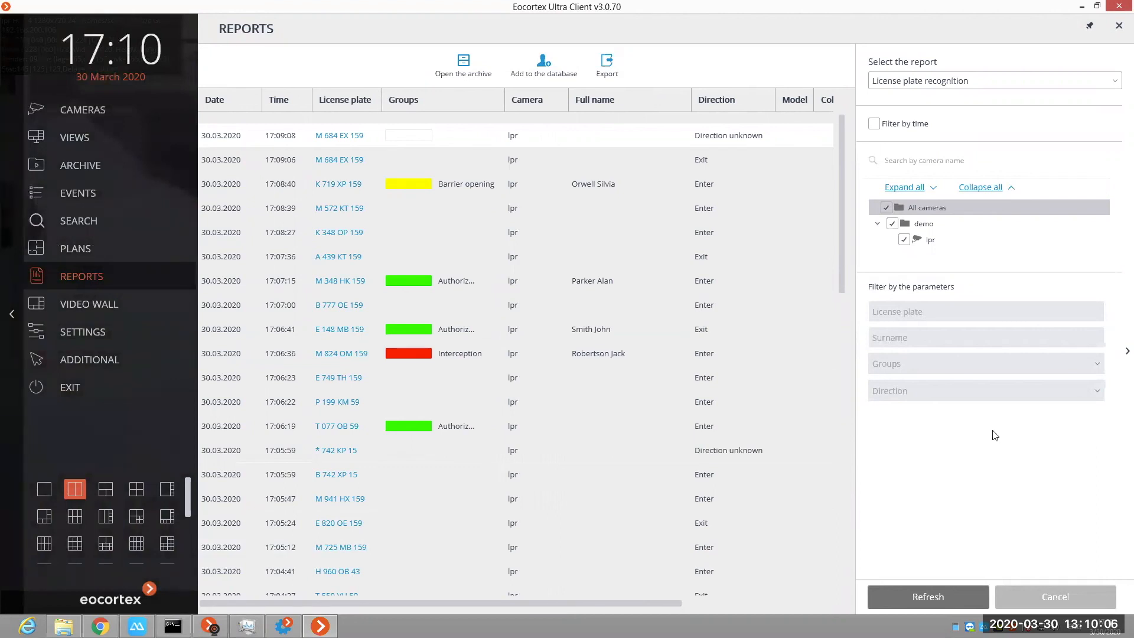
{"action": "left_click", "coordinate": [4, 273]}
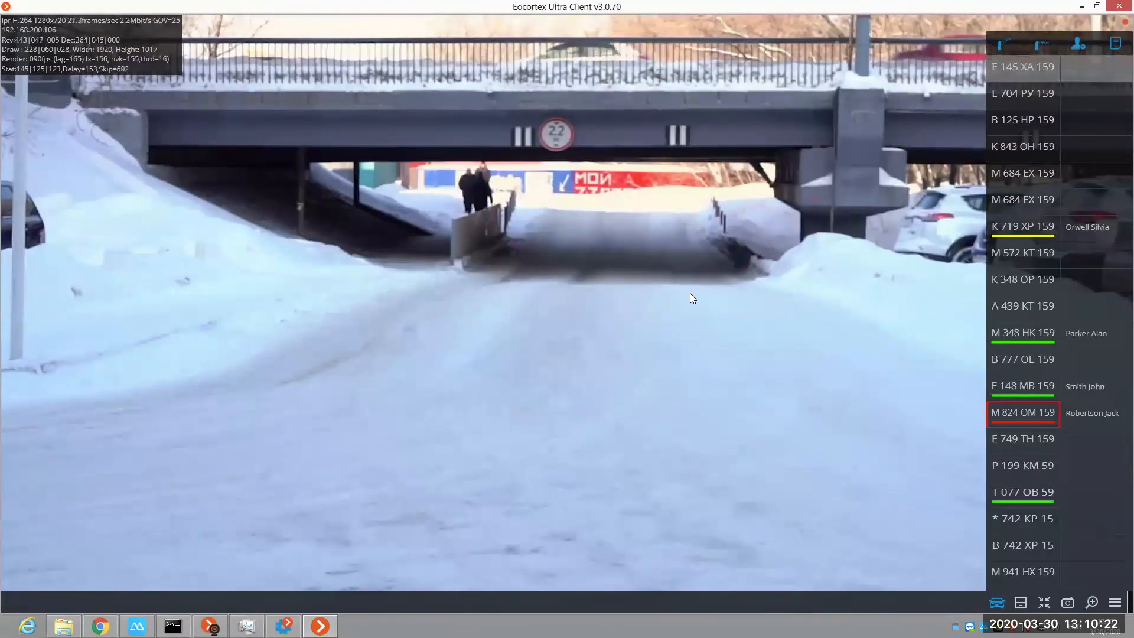
Step: Filter the License plate recognition report by plate text 749, view the archive frame of the 15:39:07 record, and return to the report
{"action": "left_click", "coordinate": [4, 320]}
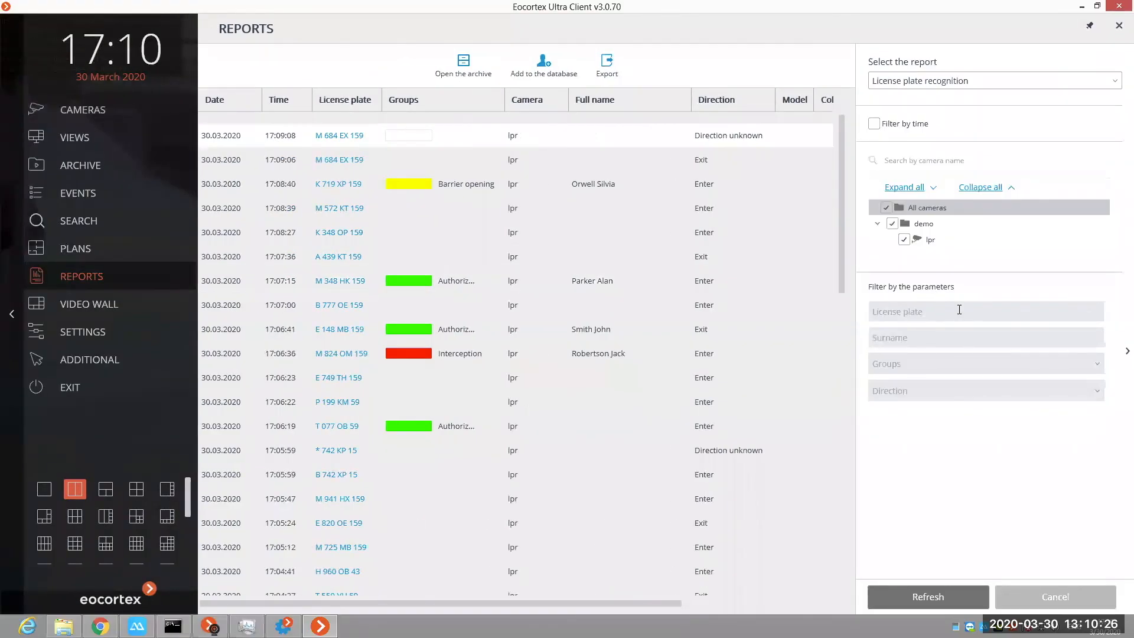
{"action": "left_click", "coordinate": [961, 309]}
{"action": "type", "text": "749"}
{"action": "left_click", "coordinate": [959, 598]}
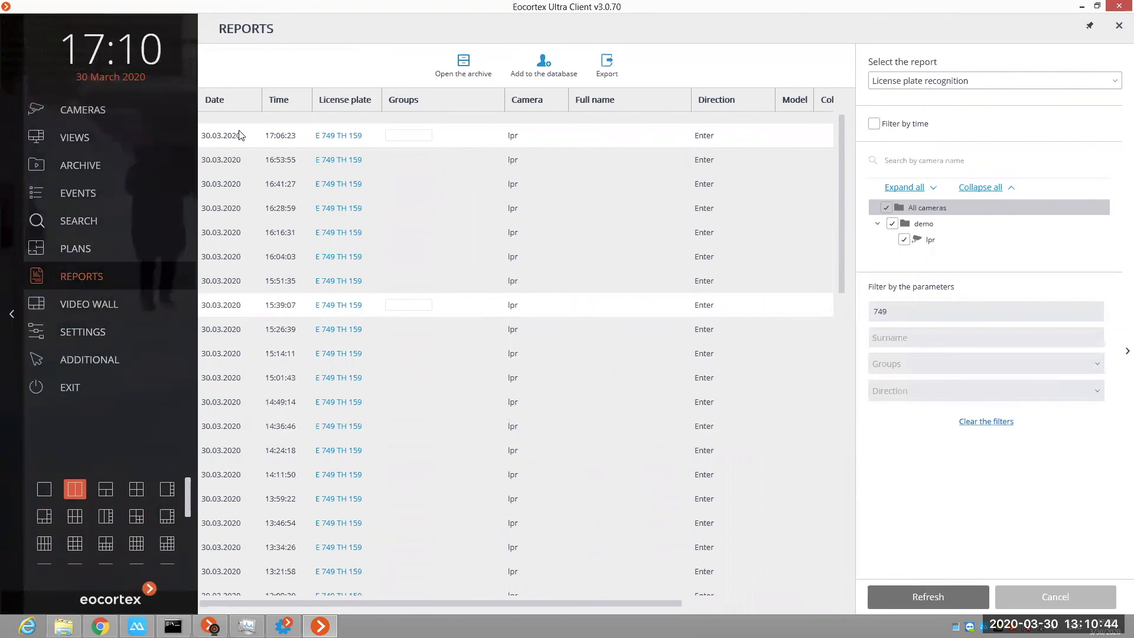
{"action": "double_click", "coordinate": [332, 315]}
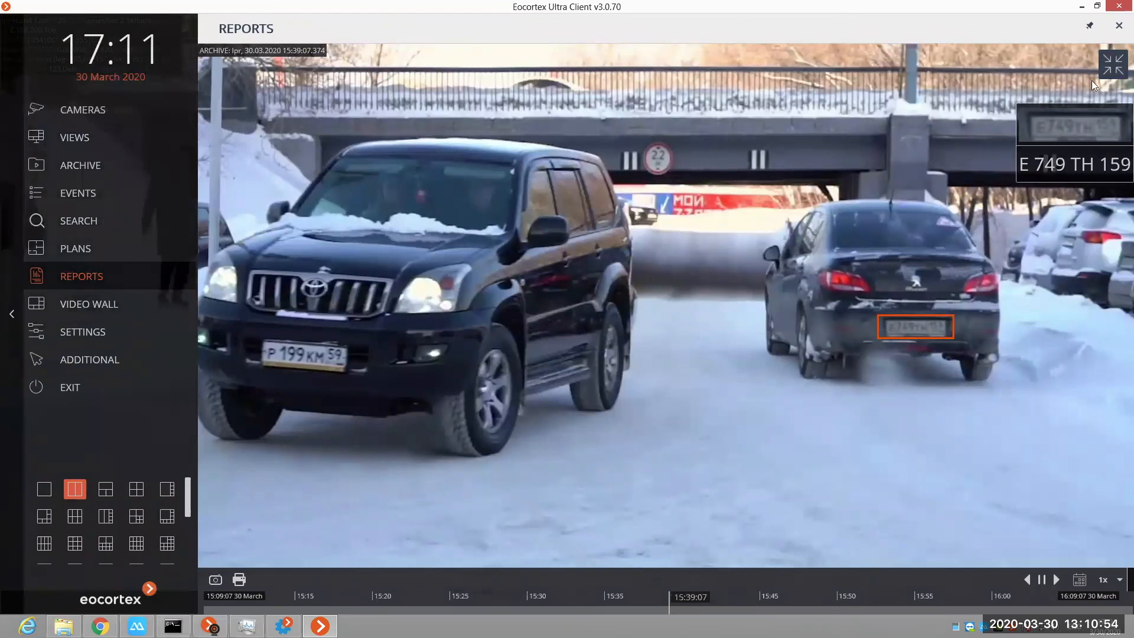
{"action": "left_click", "coordinate": [1101, 67]}
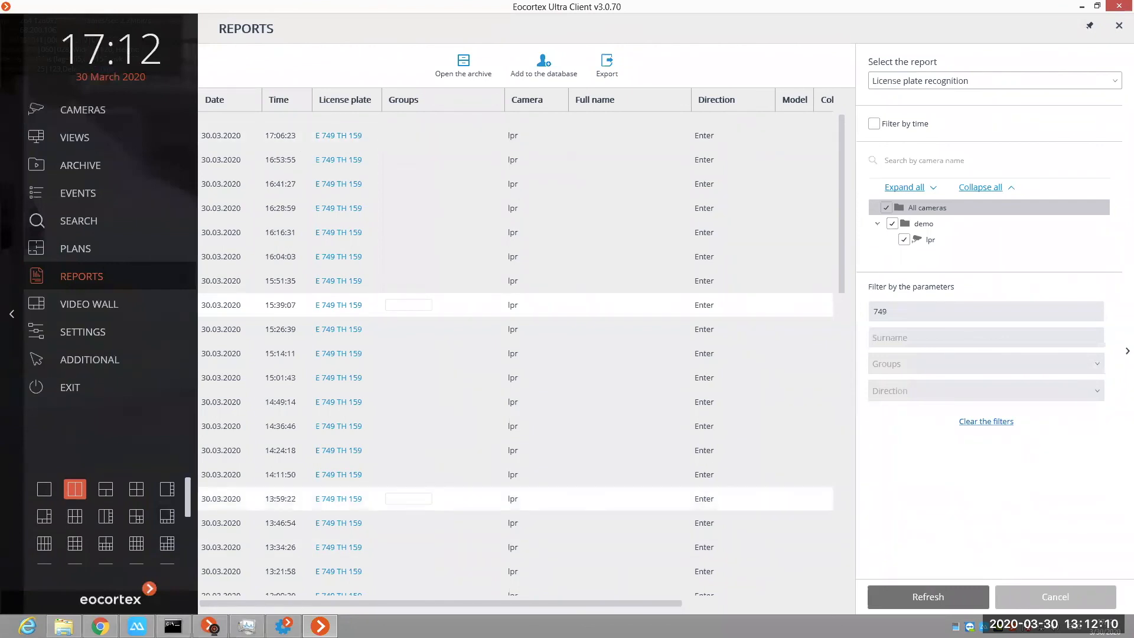
Step: Switch to Eocortex Configurator and open the License Plate Recognition (Complete) settings of the lpr camera
{"action": "left_click", "coordinate": [284, 626]}
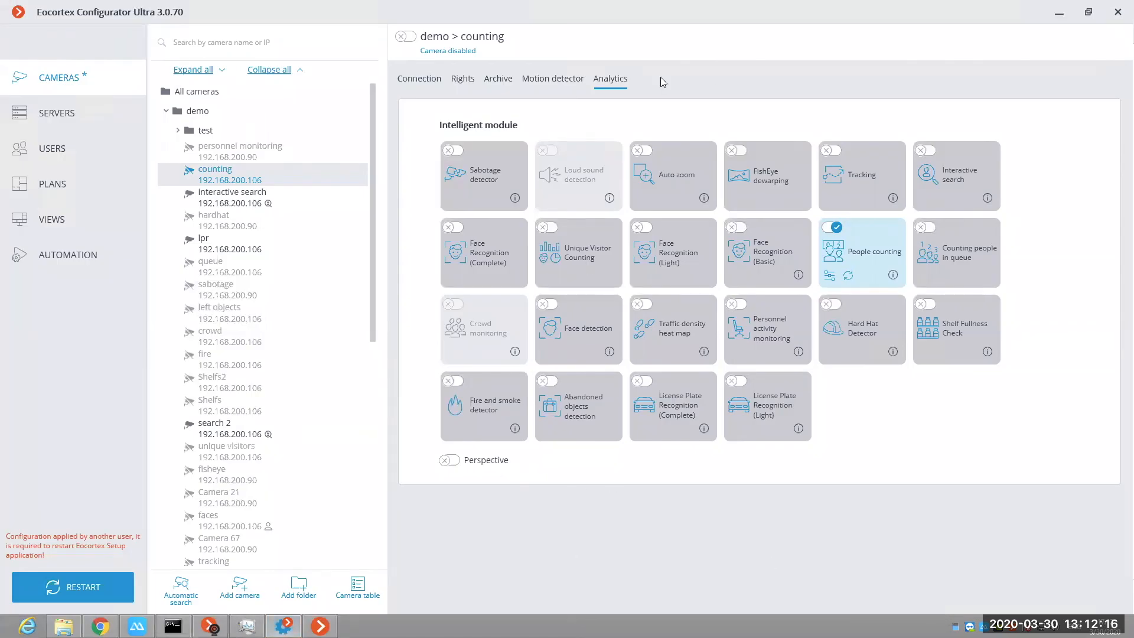
{"action": "left_click", "coordinate": [223, 255]}
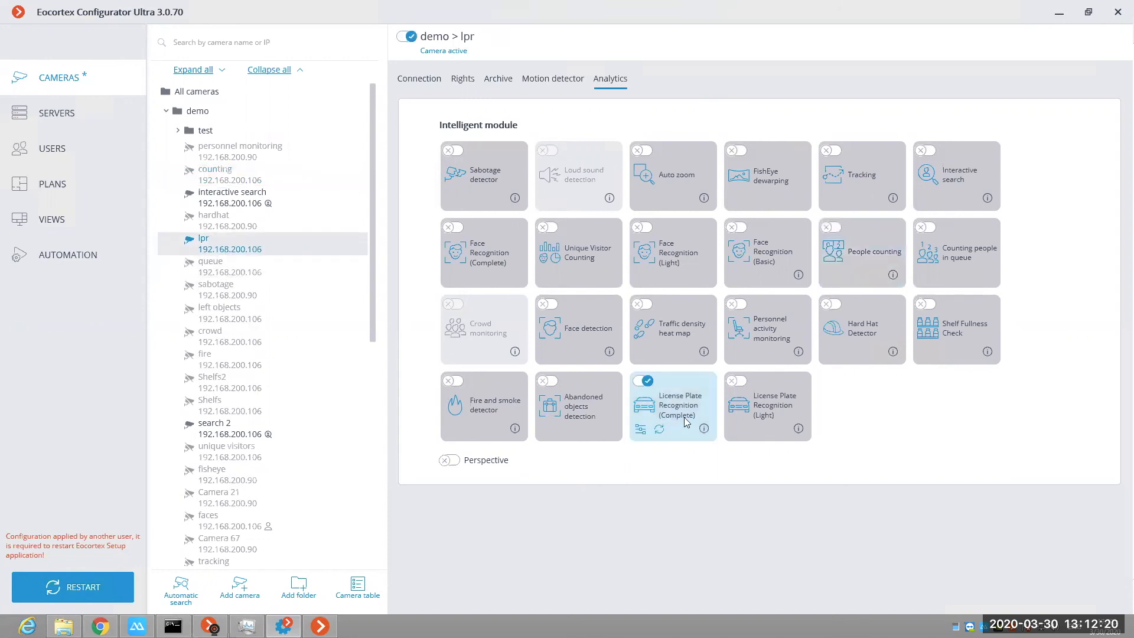
{"action": "left_click", "coordinate": [640, 429]}
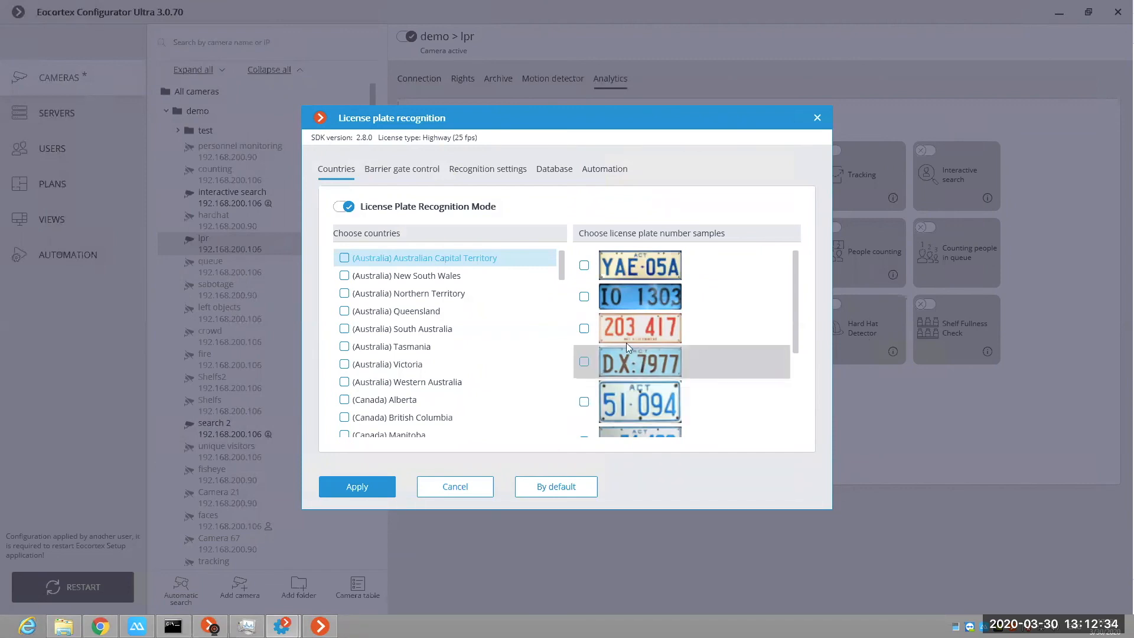
Step: Choose Germany as a recognition country, select its first three license plate samples, and look through the rest of the country list
{"action": "left_click_drag", "start_coordinate": [565, 273], "coordinate": [565, 363]}
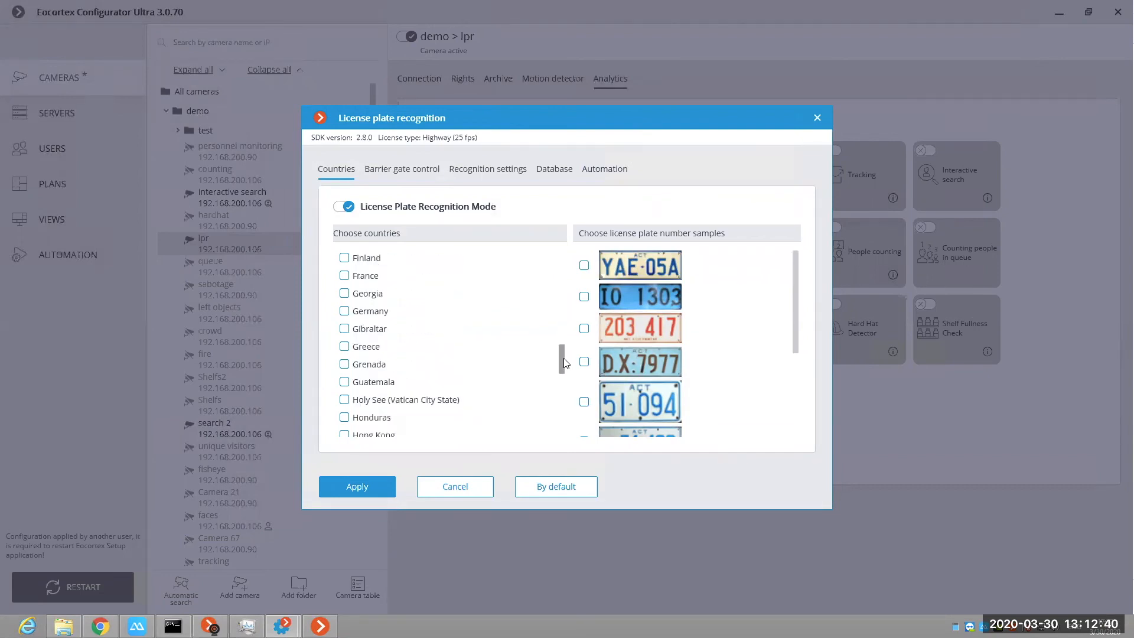
{"action": "left_click", "coordinate": [356, 313]}
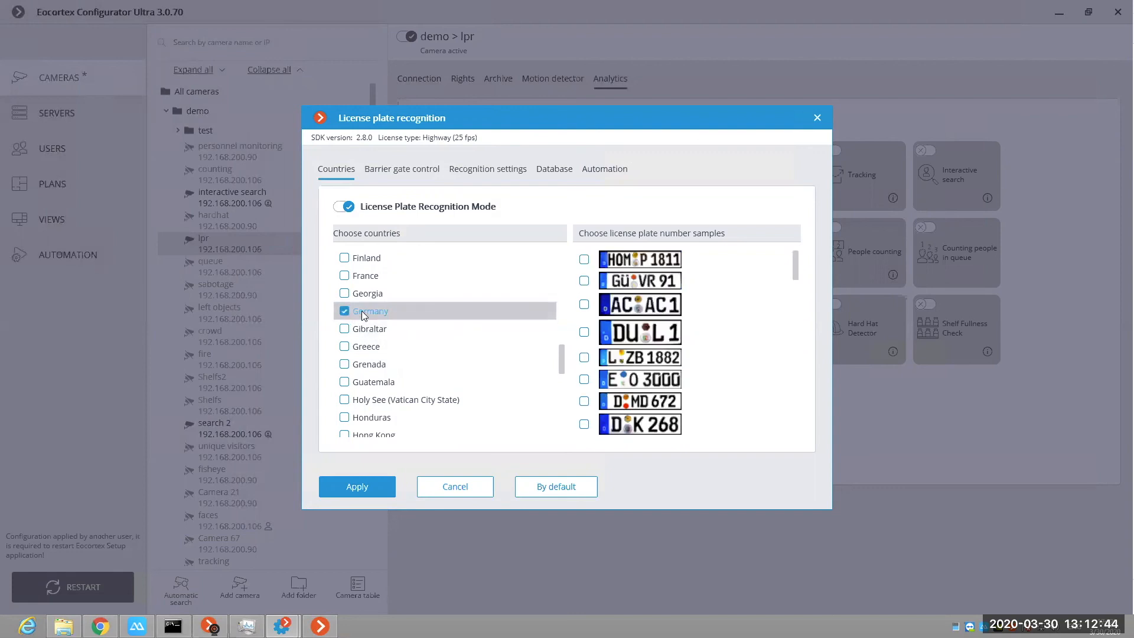
{"action": "scroll", "coordinate": [796, 283], "scroll_direction": "down", "scroll_amount": 2}
{"action": "left_click_drag", "start_coordinate": [797, 296], "coordinate": [694, 252]}
{"action": "left_click", "coordinate": [585, 259]}
{"action": "left_click", "coordinate": [584, 280]}
{"action": "left_click", "coordinate": [584, 305]}
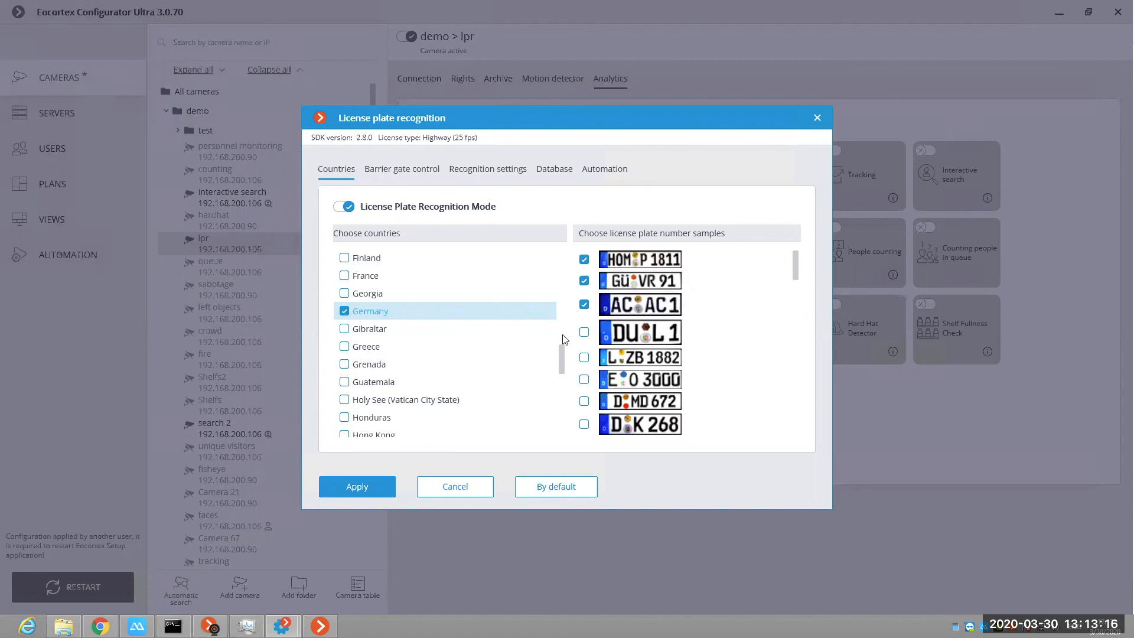
{"action": "left_click_drag", "start_coordinate": [562, 362], "coordinate": [558, 420]}
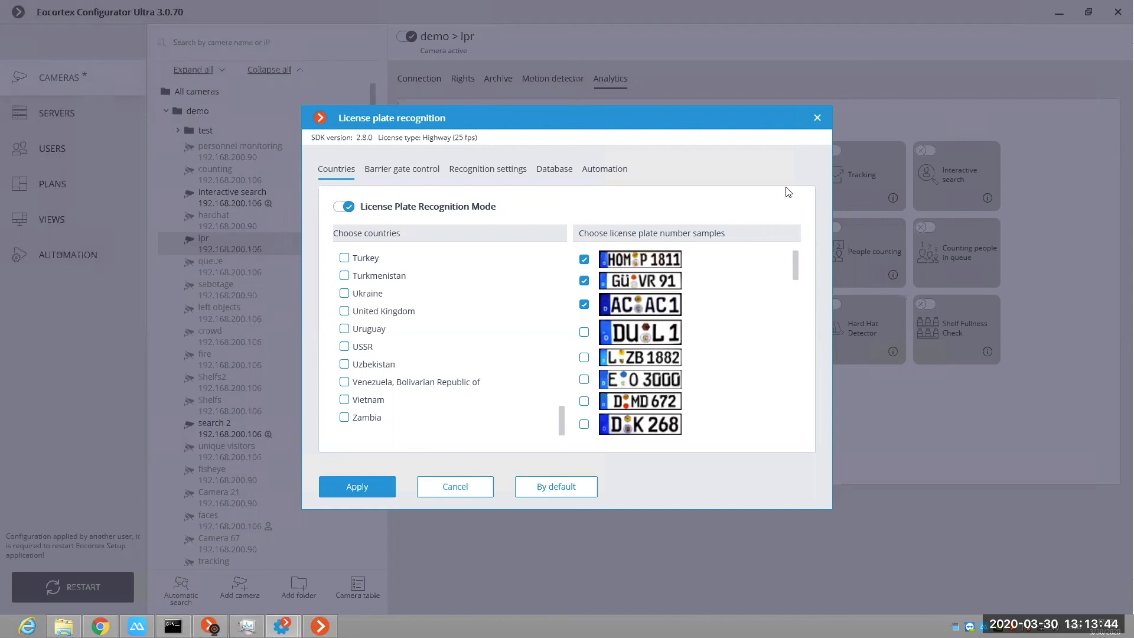
Step: View the barrier gate control settings, and try moving the minimum and maximum license plate size markers onto the road in the camera image
{"action": "left_click", "coordinate": [413, 168]}
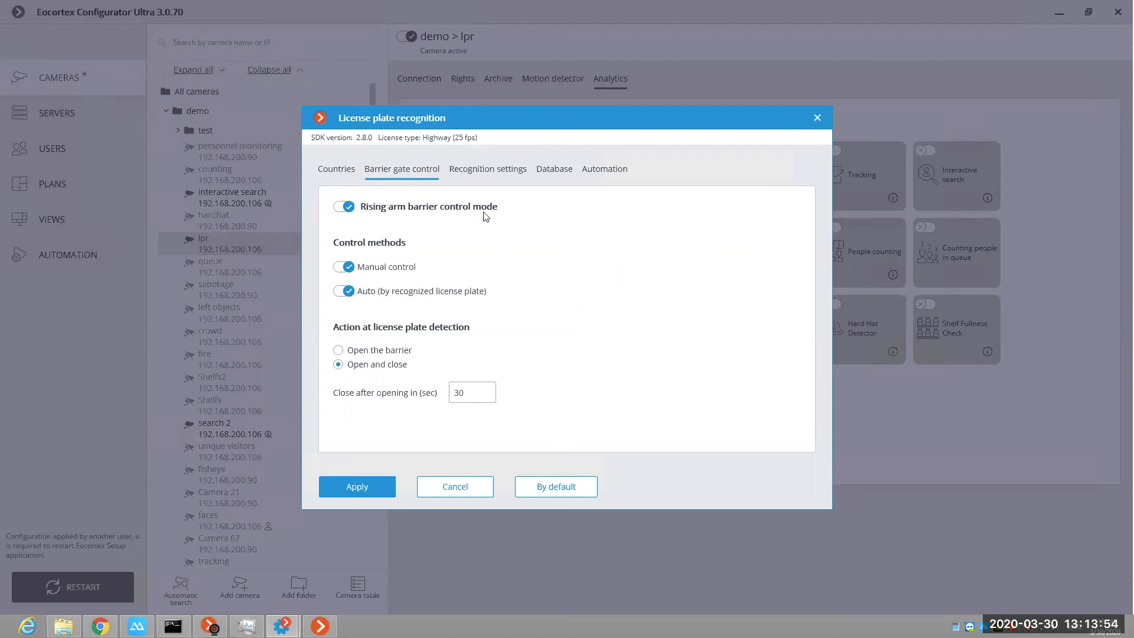
{"action": "left_click", "coordinate": [488, 170]}
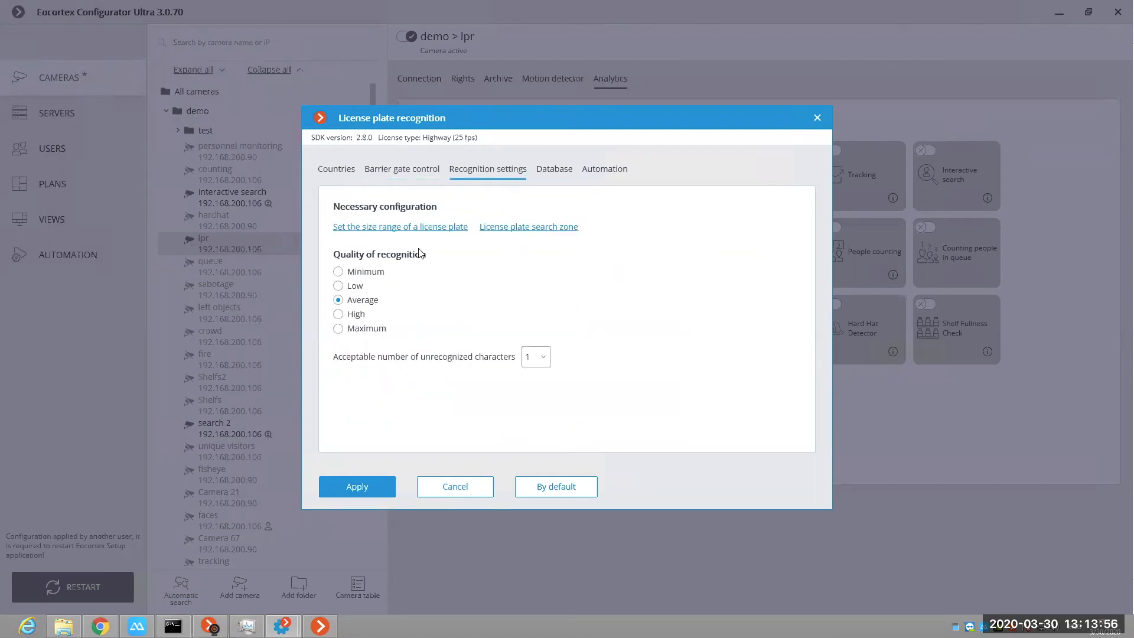
{"action": "left_click", "coordinate": [424, 230]}
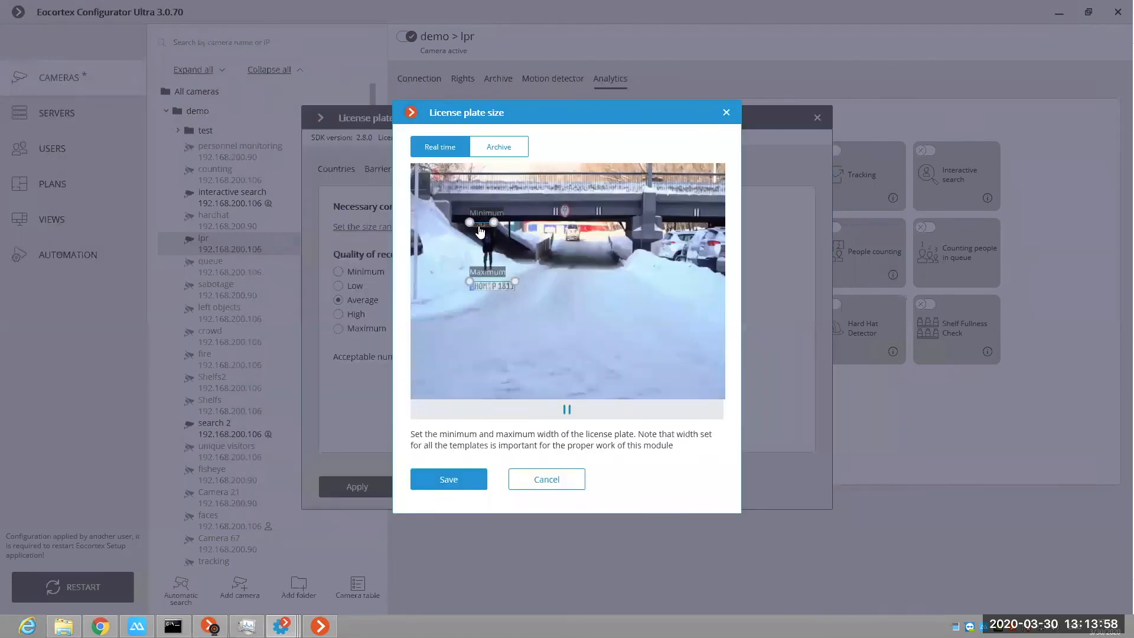
{"action": "left_click_drag", "start_coordinate": [472, 227], "coordinate": [563, 263]}
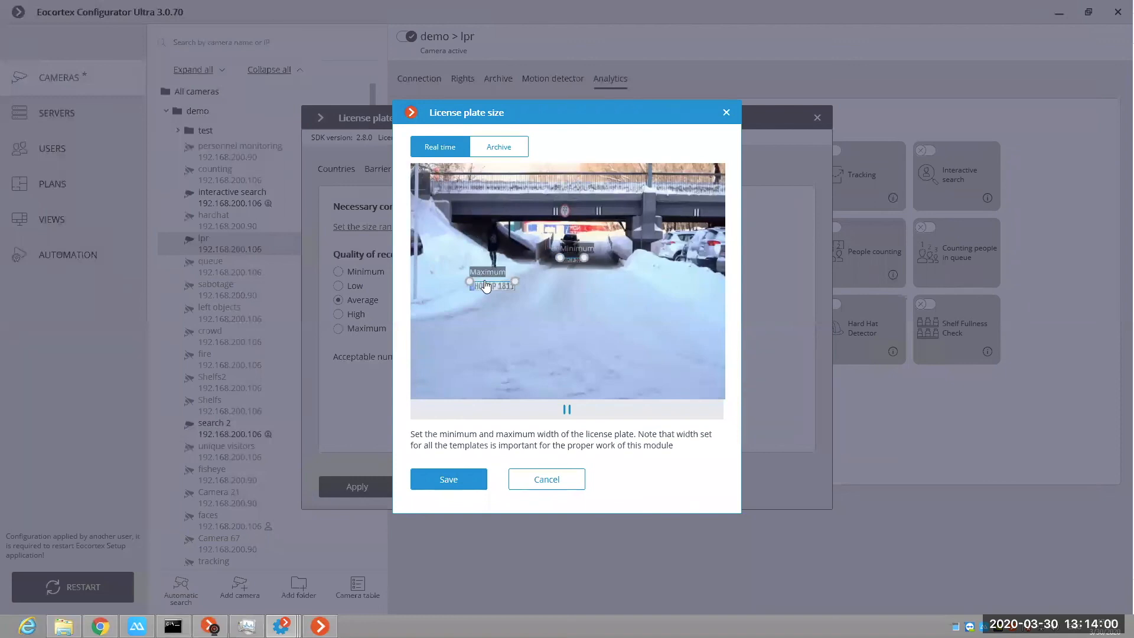
{"action": "left_click_drag", "start_coordinate": [476, 288], "coordinate": [614, 339]}
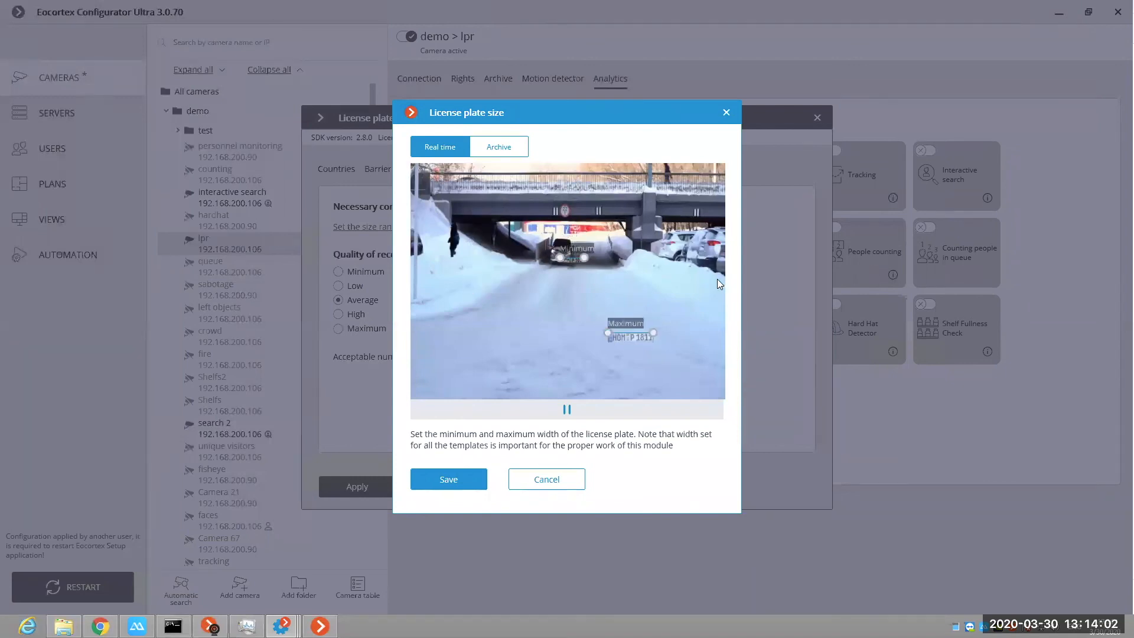
{"action": "left_click", "coordinate": [523, 481]}
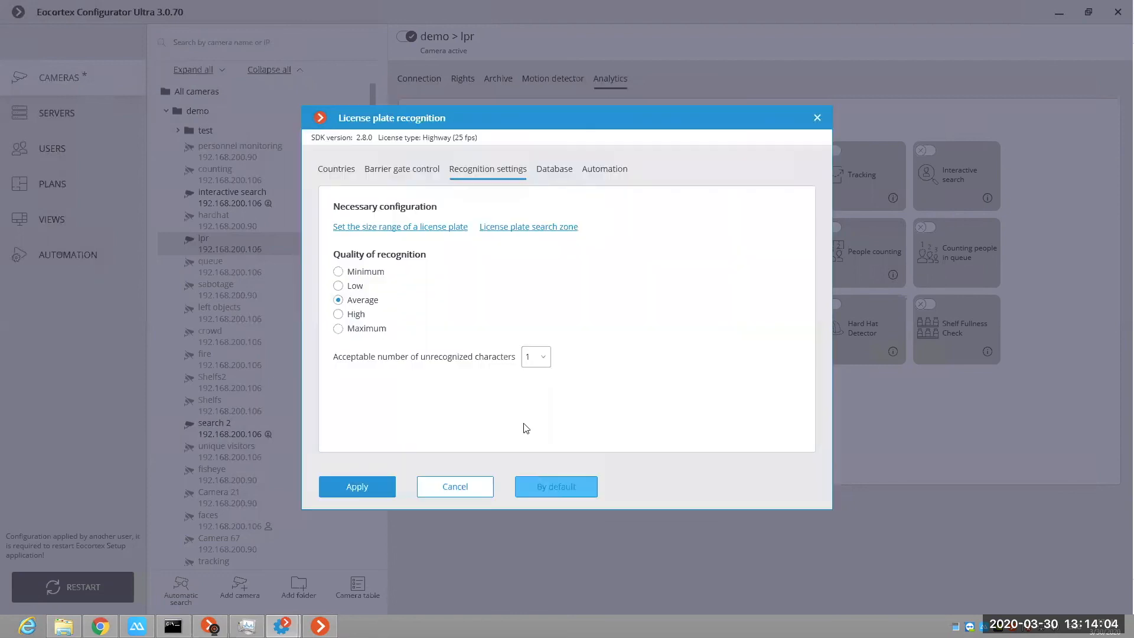
Step: View the license plate search zone and the Remote database connection settings, and close the recognition settings without applying them
{"action": "left_click", "coordinate": [528, 227]}
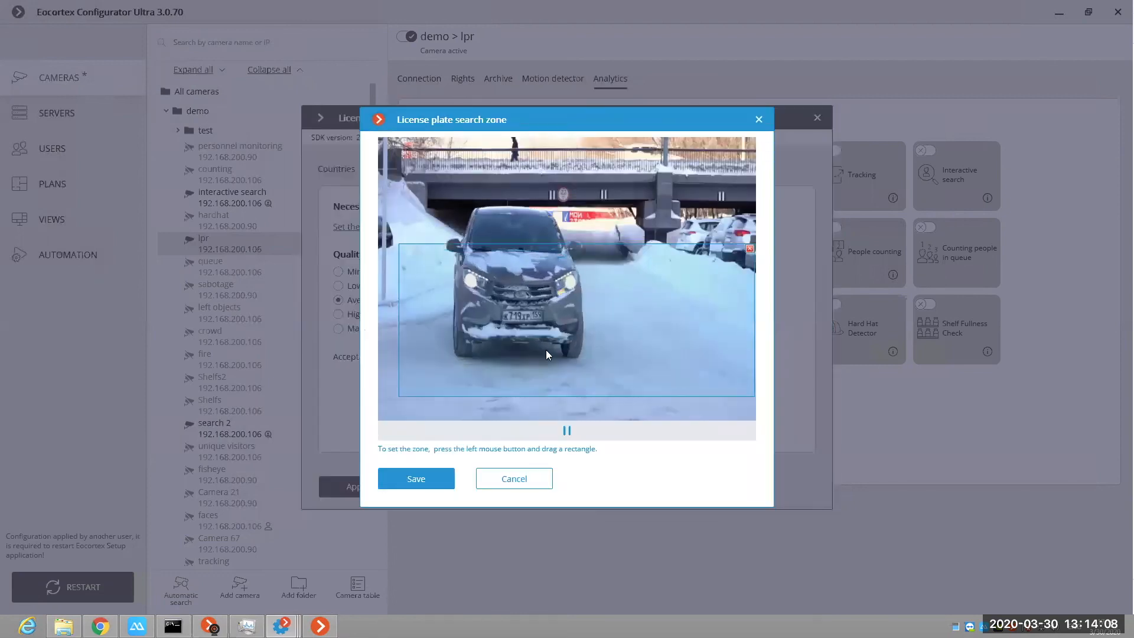
{"action": "left_click", "coordinate": [497, 478]}
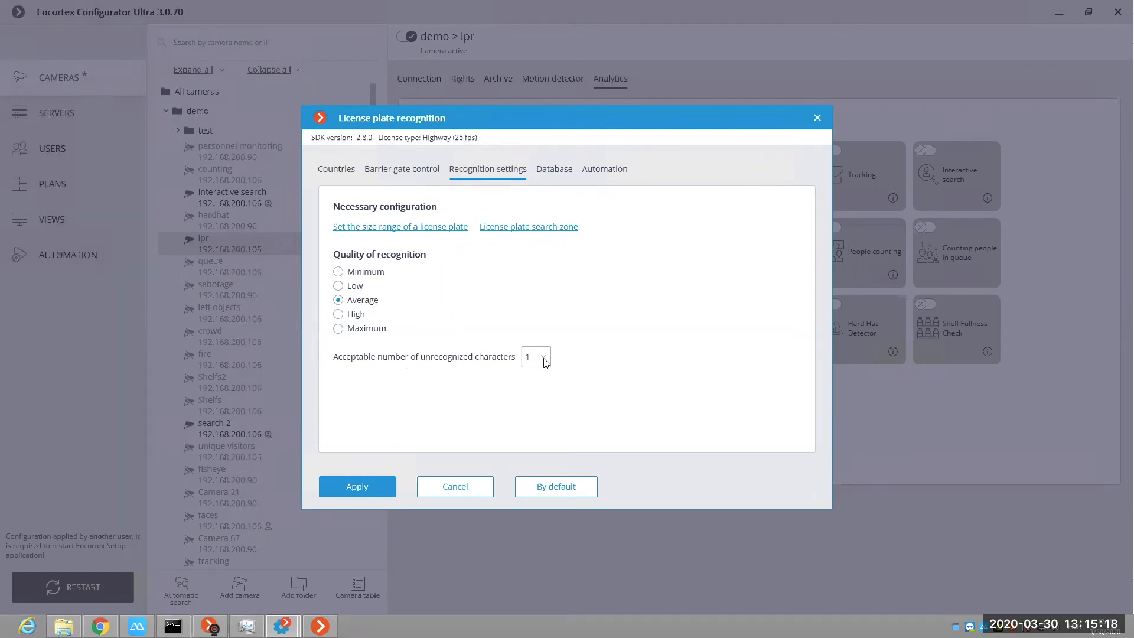
{"action": "left_click", "coordinate": [558, 169]}
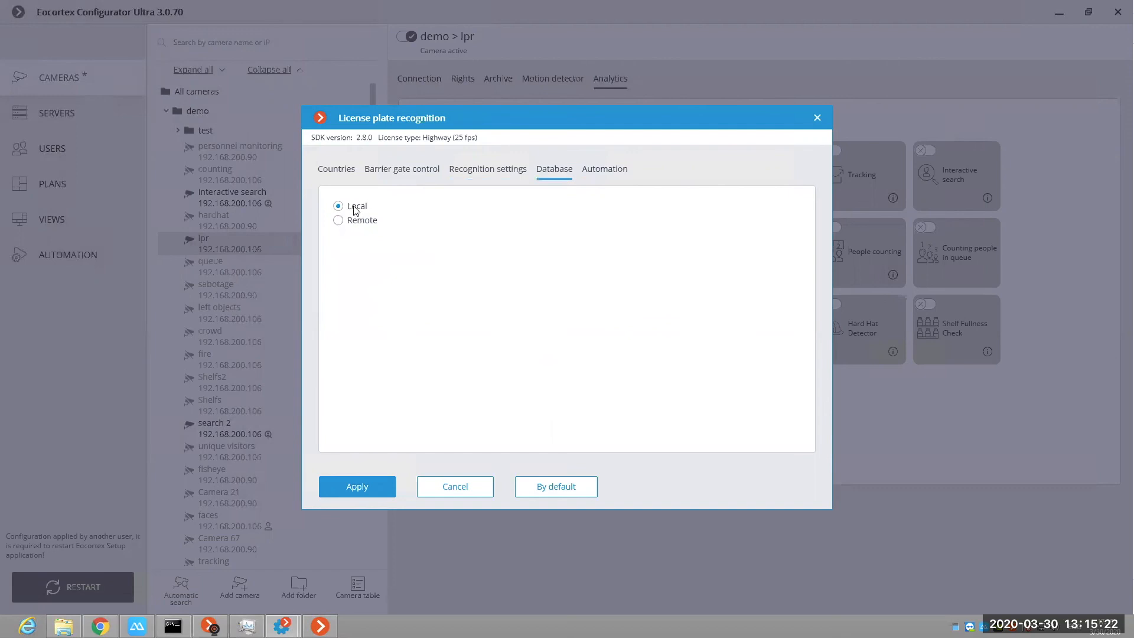
{"action": "left_click", "coordinate": [338, 220]}
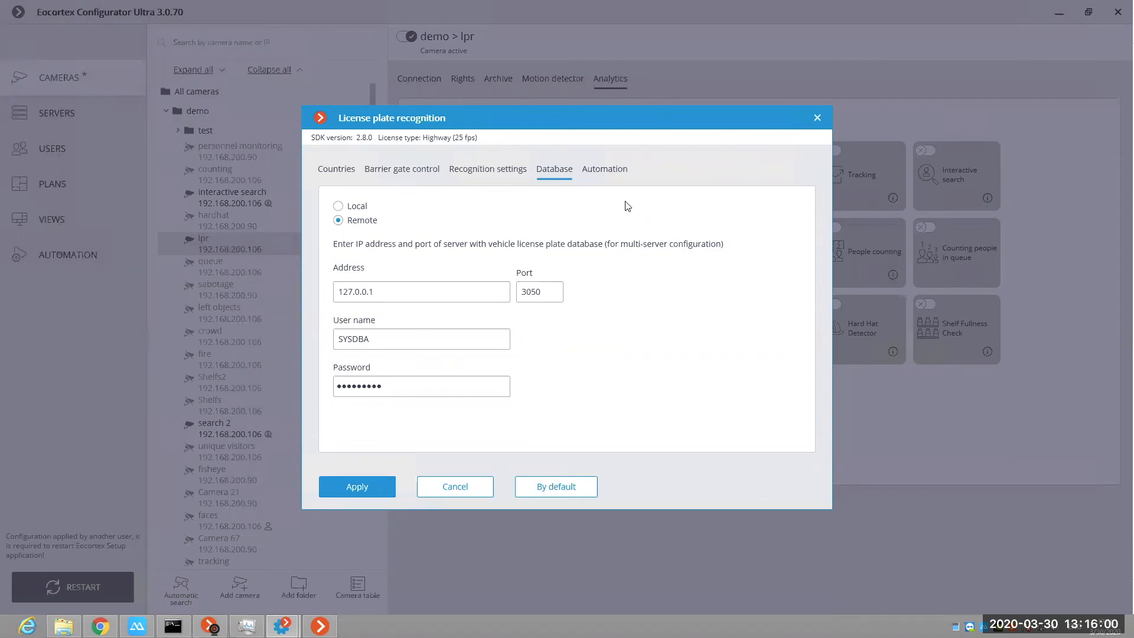
{"action": "left_click", "coordinate": [818, 117]}
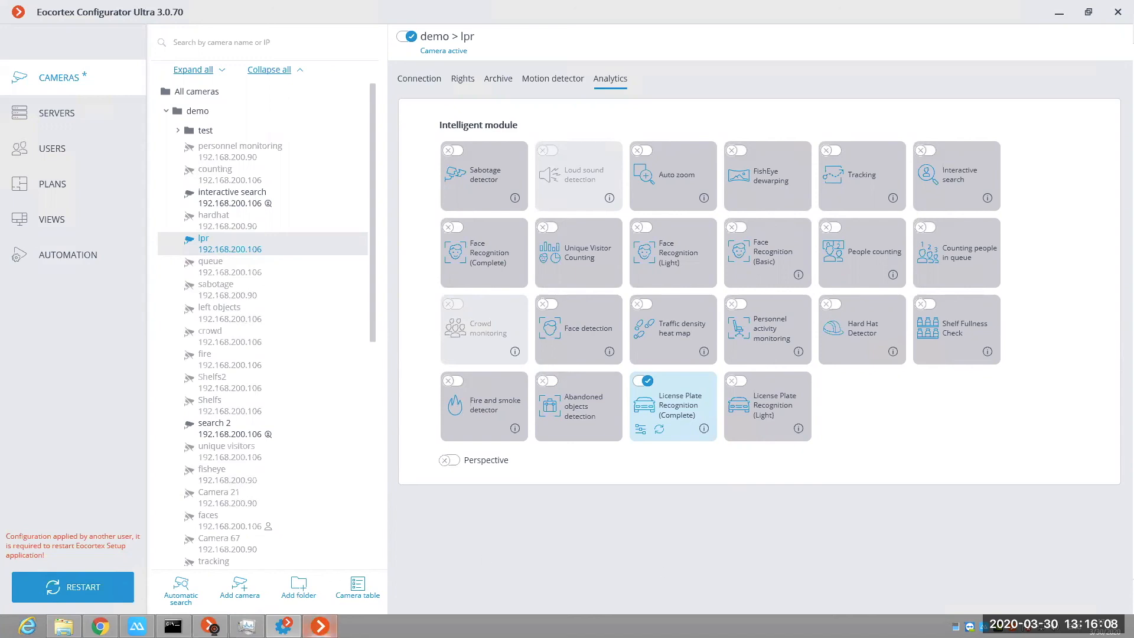
Step: Switch to Eocortex Client, start an interactive search on all cameras with the period beginning at 17:12:17, and stop it
{"action": "left_click", "coordinate": [320, 627]}
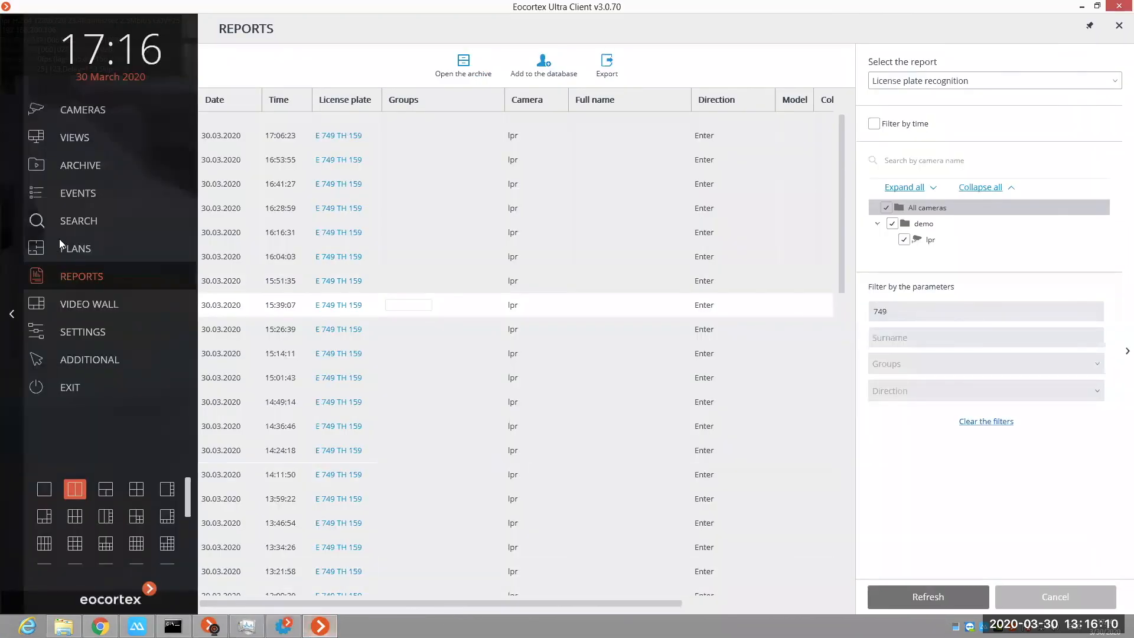
{"action": "left_click", "coordinate": [68, 221]}
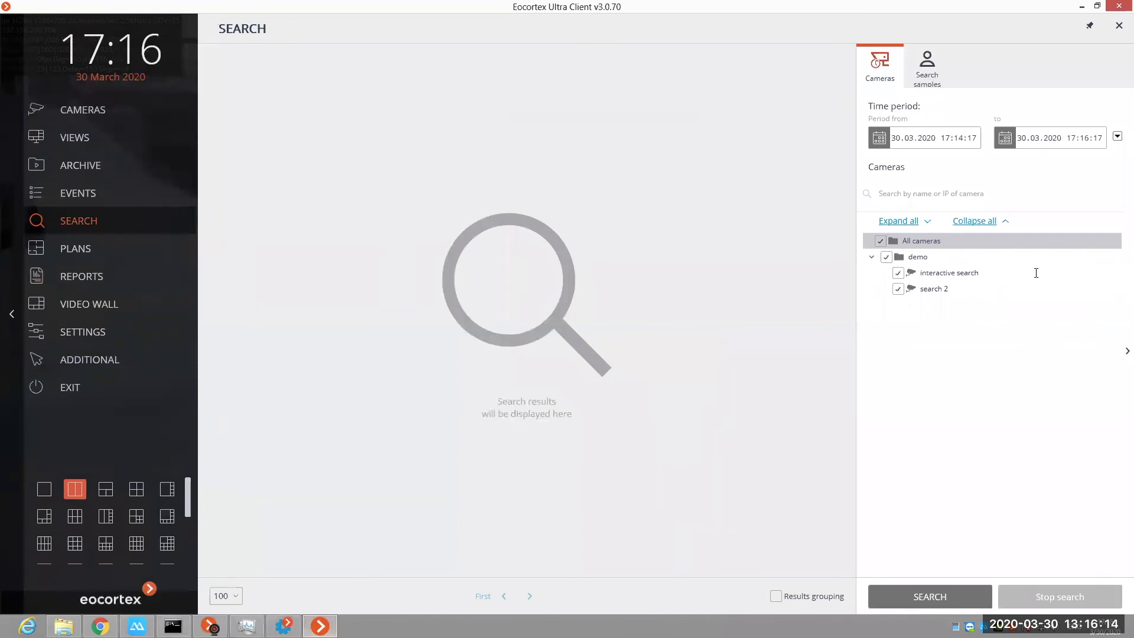
{"action": "left_click", "coordinate": [961, 139]}
{"action": "key", "text": "Right"}
{"action": "left_click", "coordinate": [957, 598]}
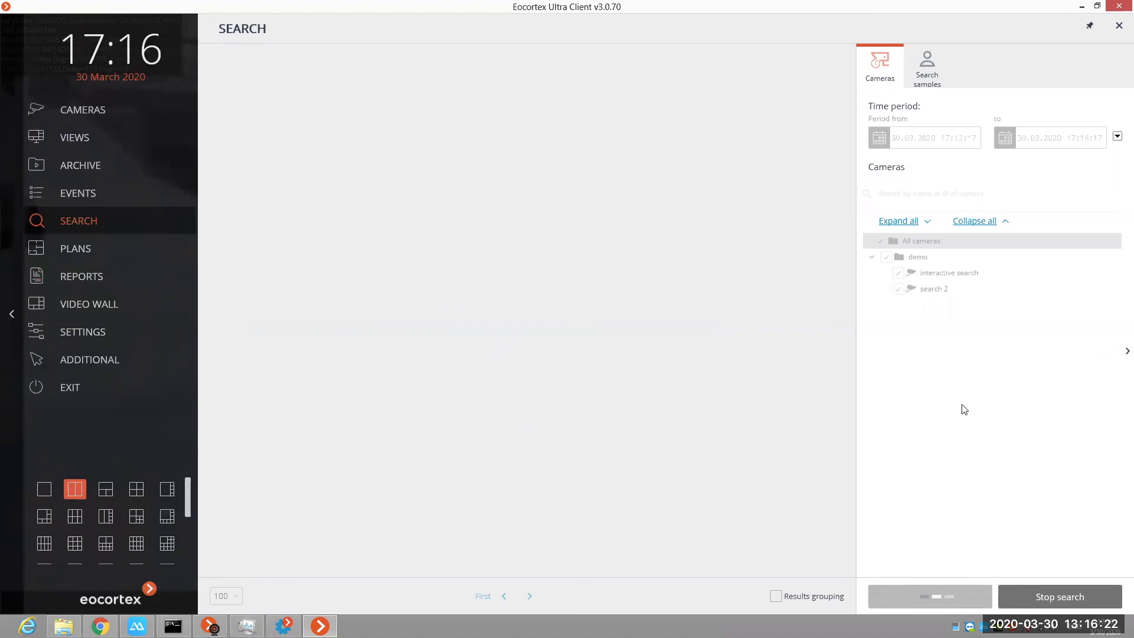
{"action": "left_click", "coordinate": [1026, 601]}
Step: Run the search for people matching the photo sample of the man in dark clothing in the second row of search samples
{"action": "left_click", "coordinate": [927, 66]}
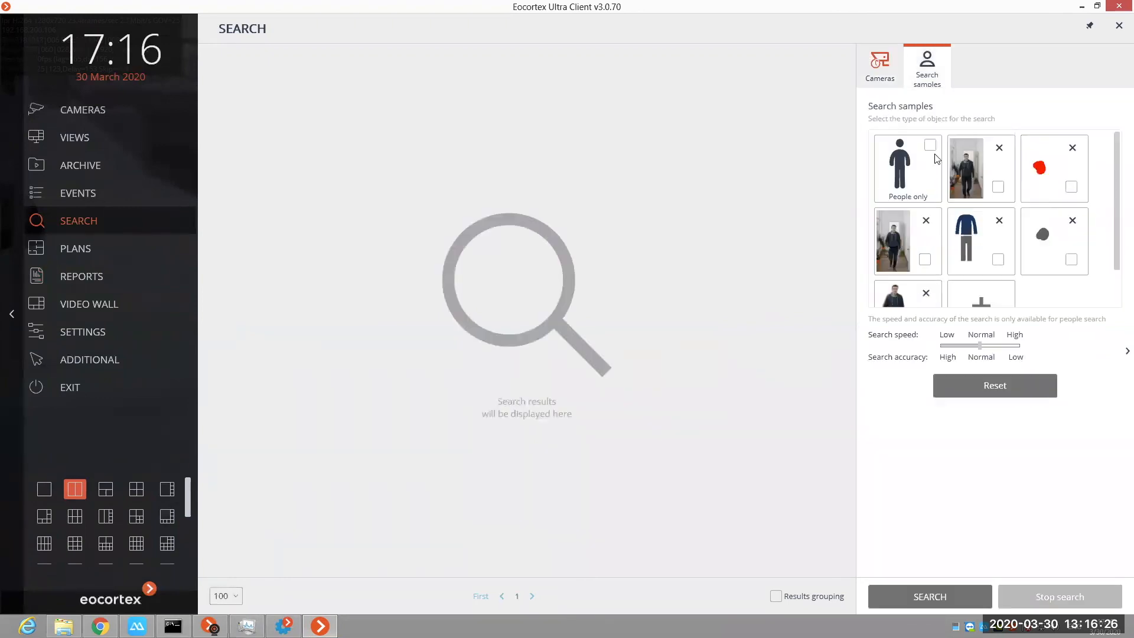
{"action": "scroll", "coordinate": [939, 207], "scroll_direction": "down", "scroll_amount": 2}
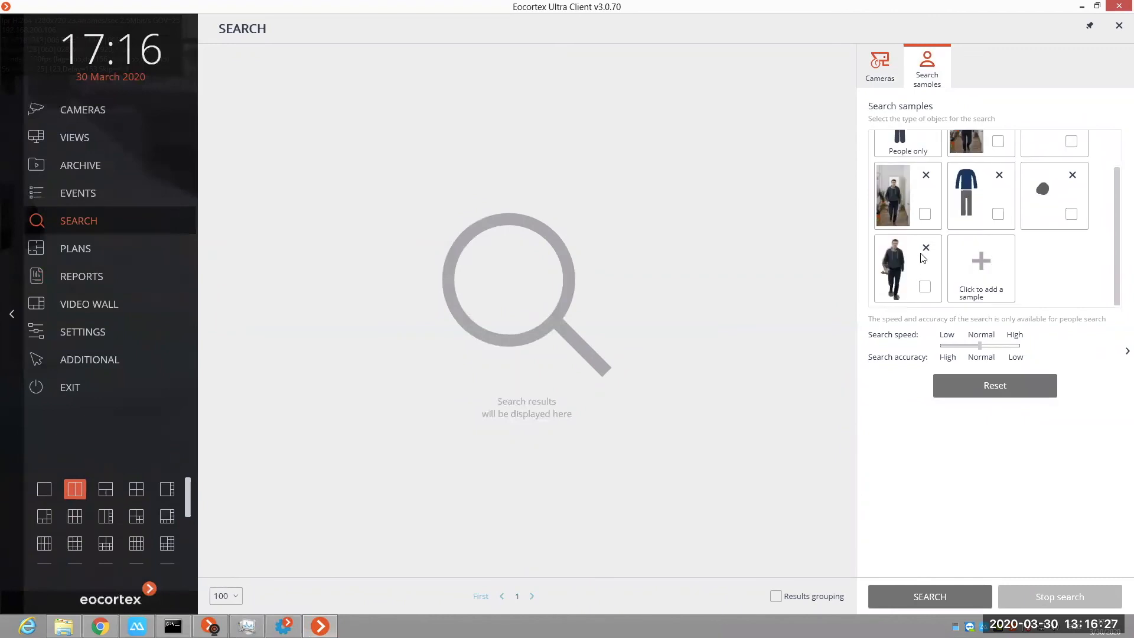
{"action": "left_click", "coordinate": [925, 215]}
{"action": "scroll", "coordinate": [928, 213], "scroll_direction": "up", "scroll_amount": 2}
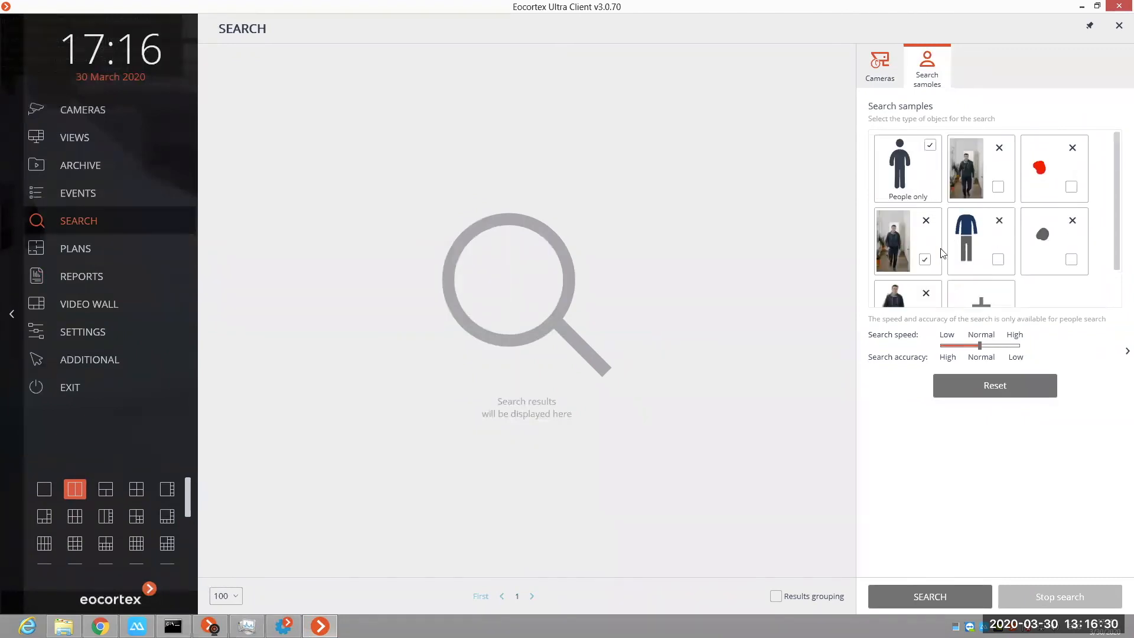
{"action": "left_click", "coordinate": [948, 598]}
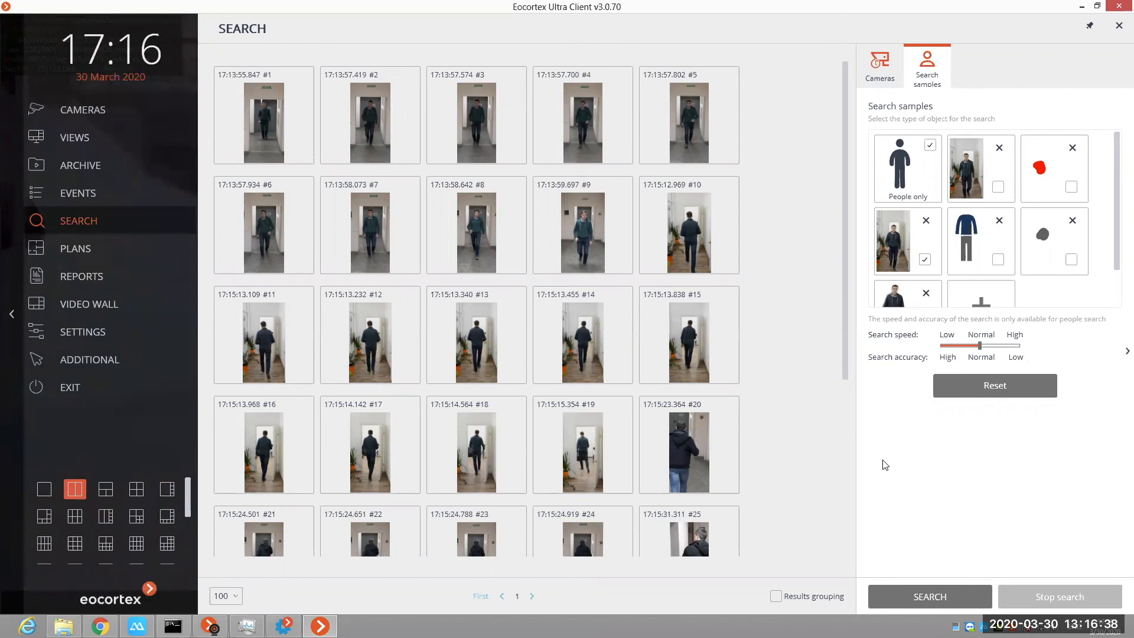
Step: Start suspect tracking from search result #1 across all cameras and confirm both matches from the search 2 camera
{"action": "right_click", "coordinate": [234, 126]}
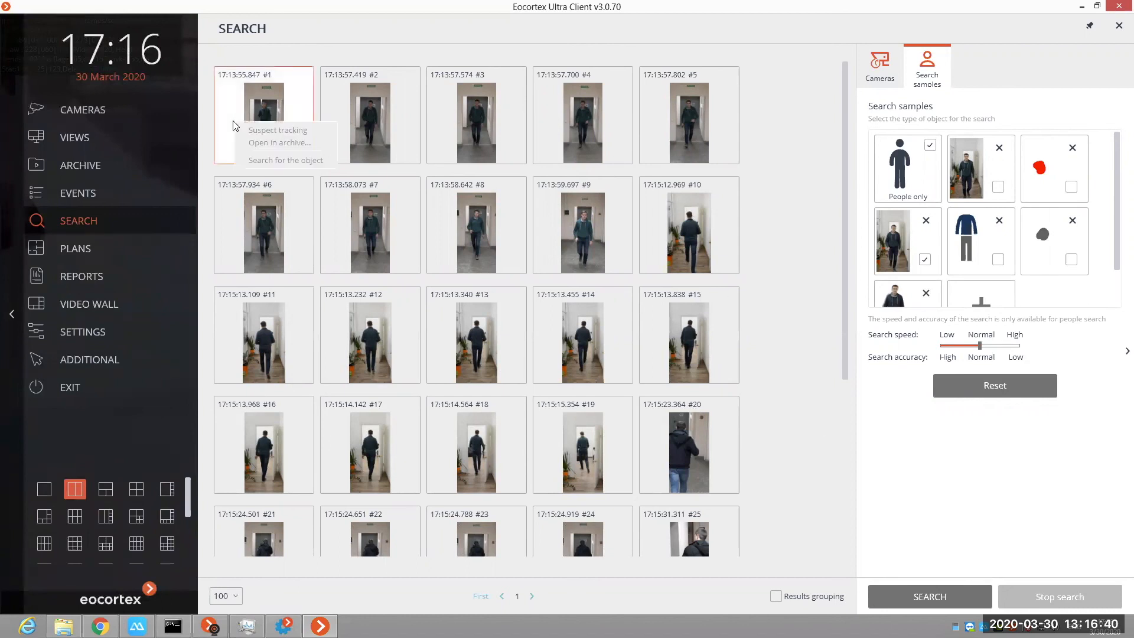
{"action": "left_click", "coordinate": [271, 142]}
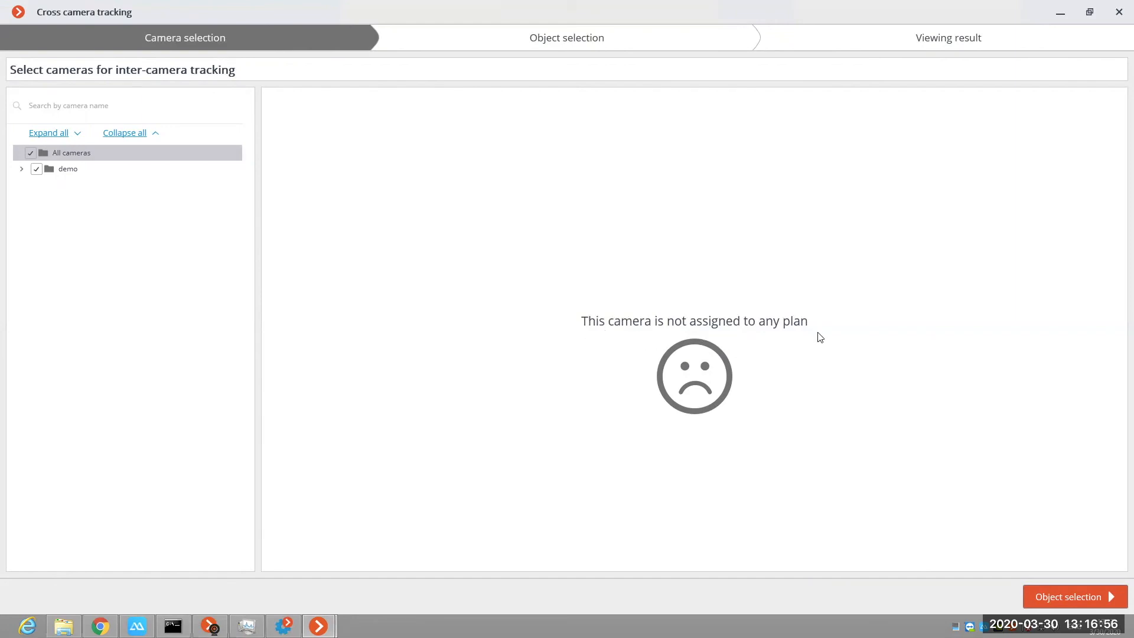
{"action": "left_click", "coordinate": [1065, 594]}
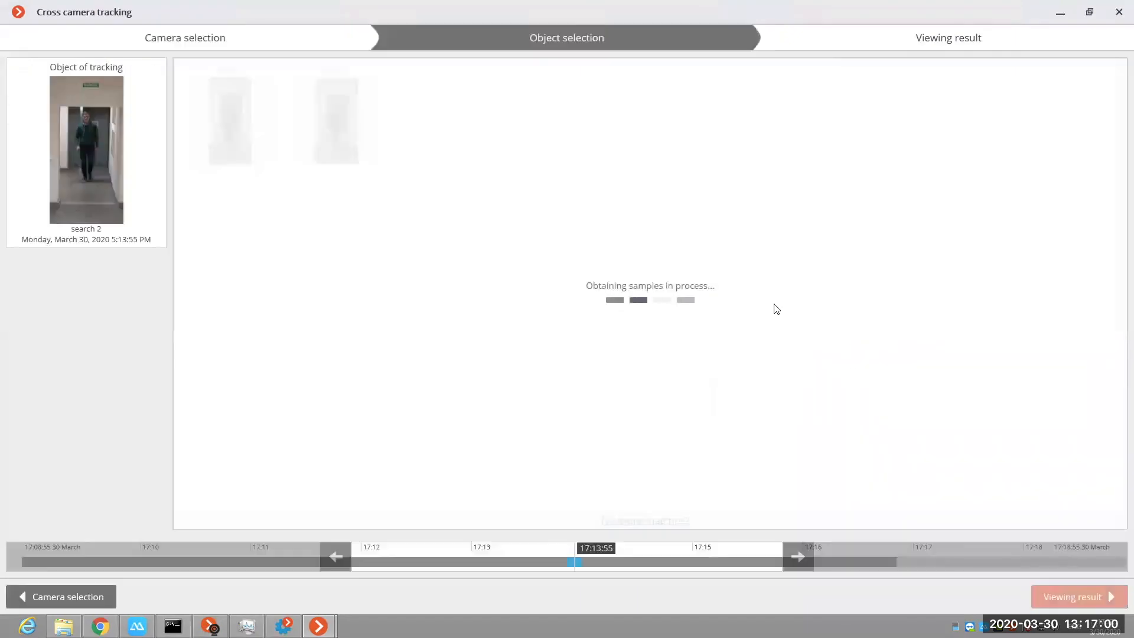
{"action": "left_click", "coordinate": [197, 89]}
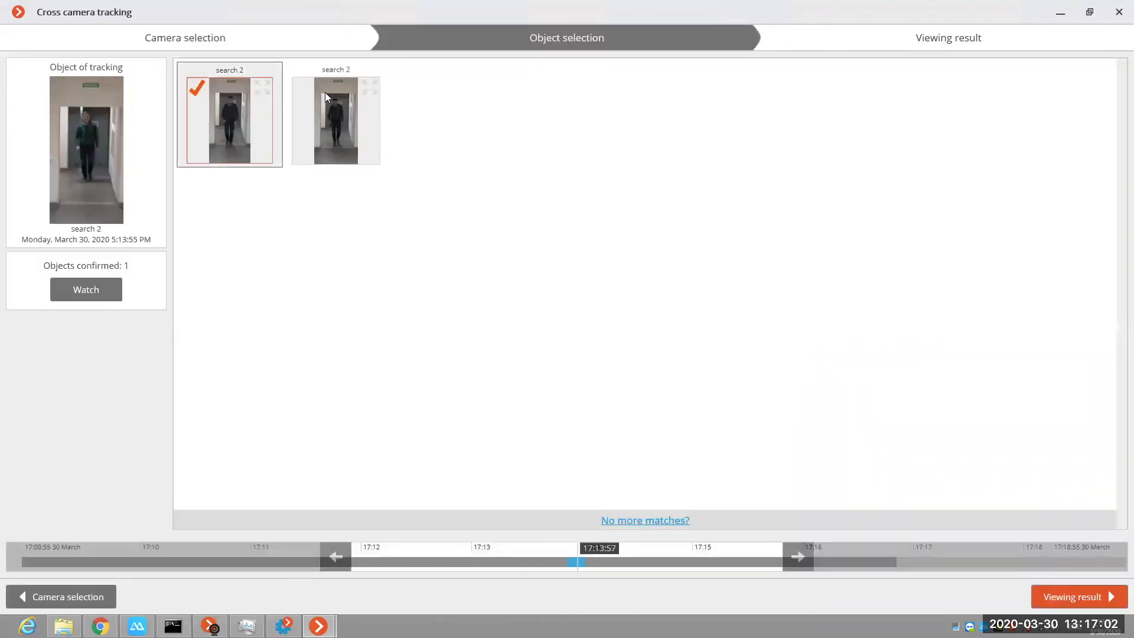
{"action": "left_click", "coordinate": [305, 87]}
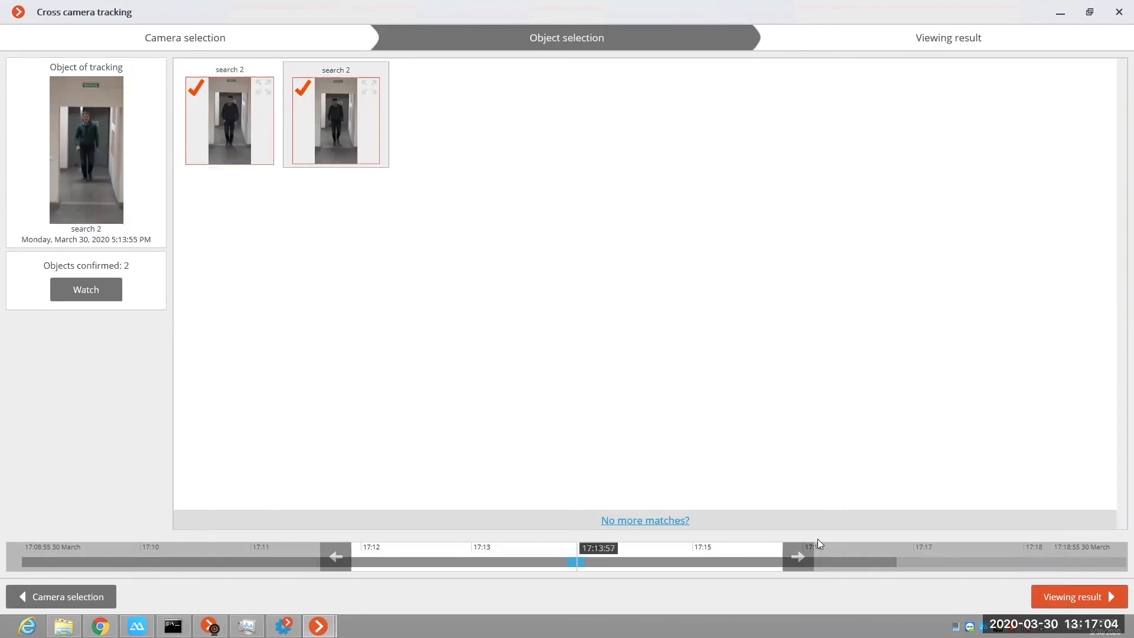
Step: Confirm all four interactive search camera matches in the following time interval, view the tracking result, and return to object selection
{"action": "left_click", "coordinate": [802, 566]}
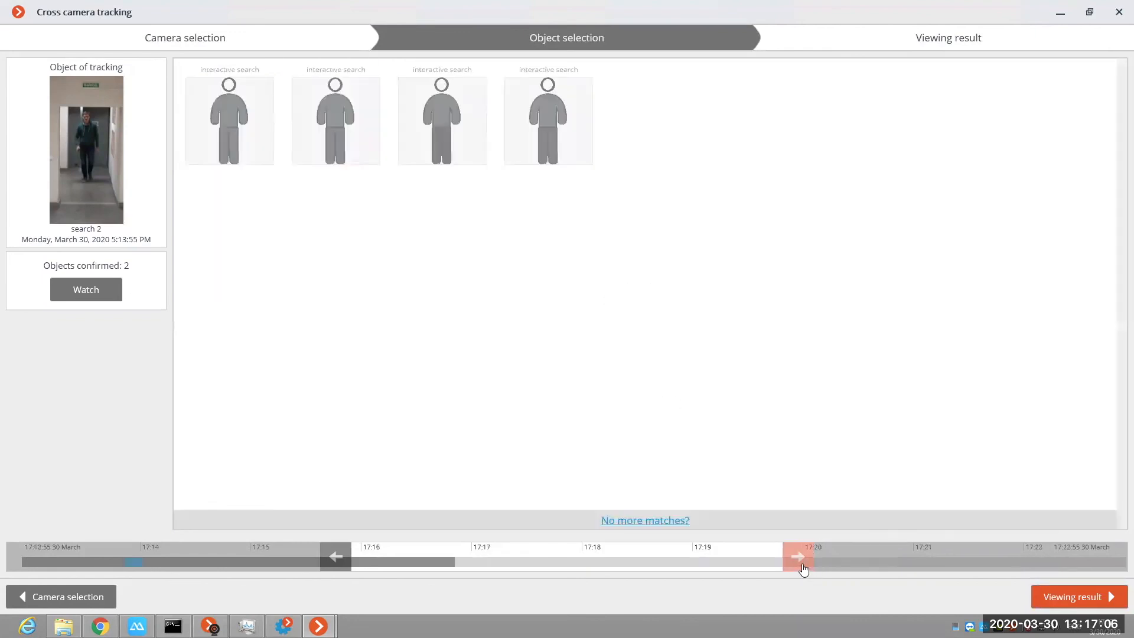
{"action": "left_click", "coordinate": [200, 89]}
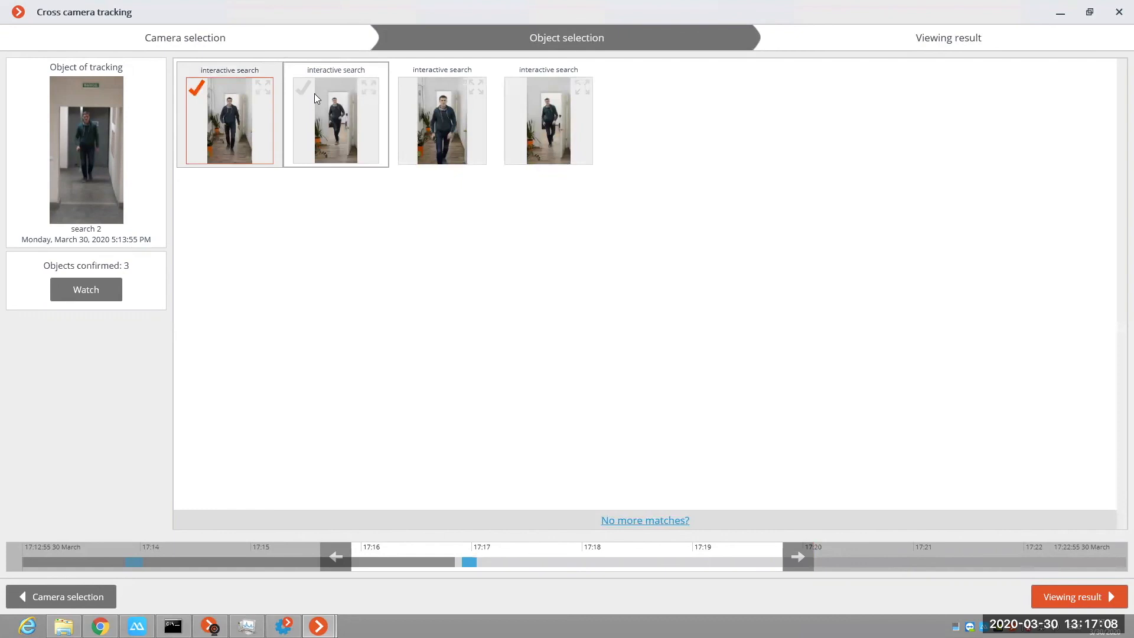
{"action": "left_click", "coordinate": [304, 90]}
{"action": "left_click", "coordinate": [408, 87]}
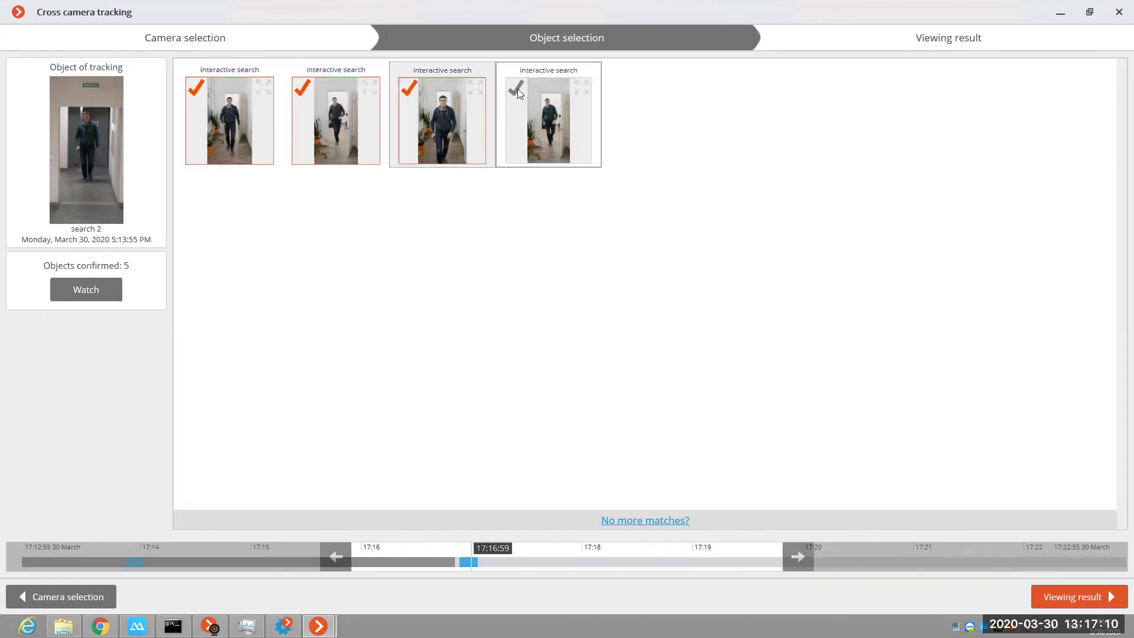
{"action": "left_click", "coordinate": [518, 89]}
{"action": "left_click", "coordinate": [1069, 598]}
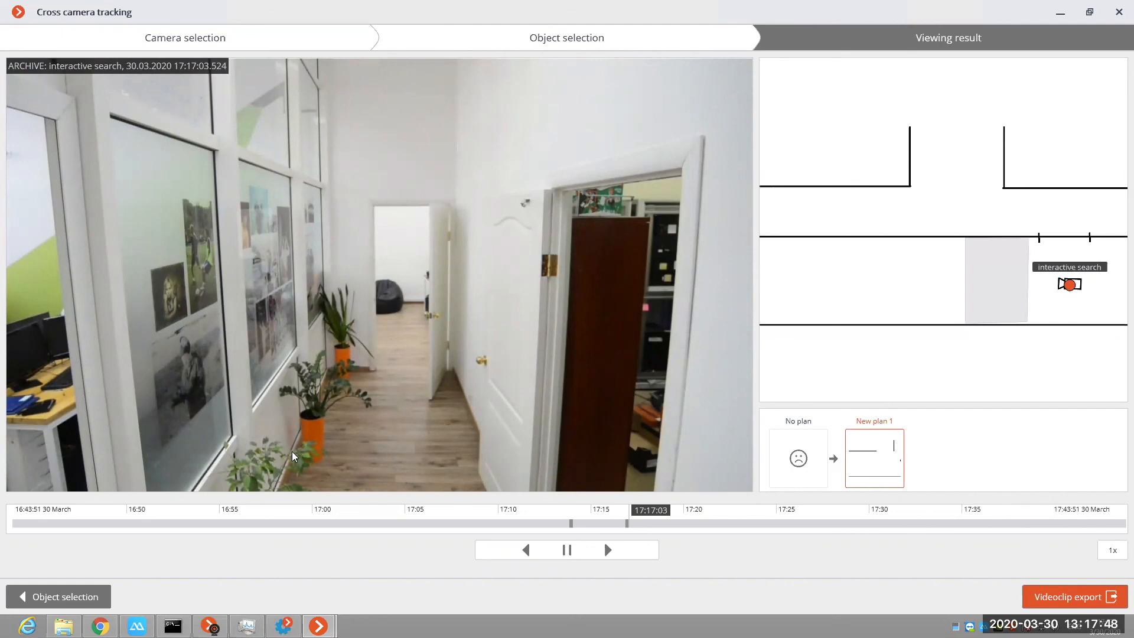
{"action": "left_click", "coordinate": [67, 593]}
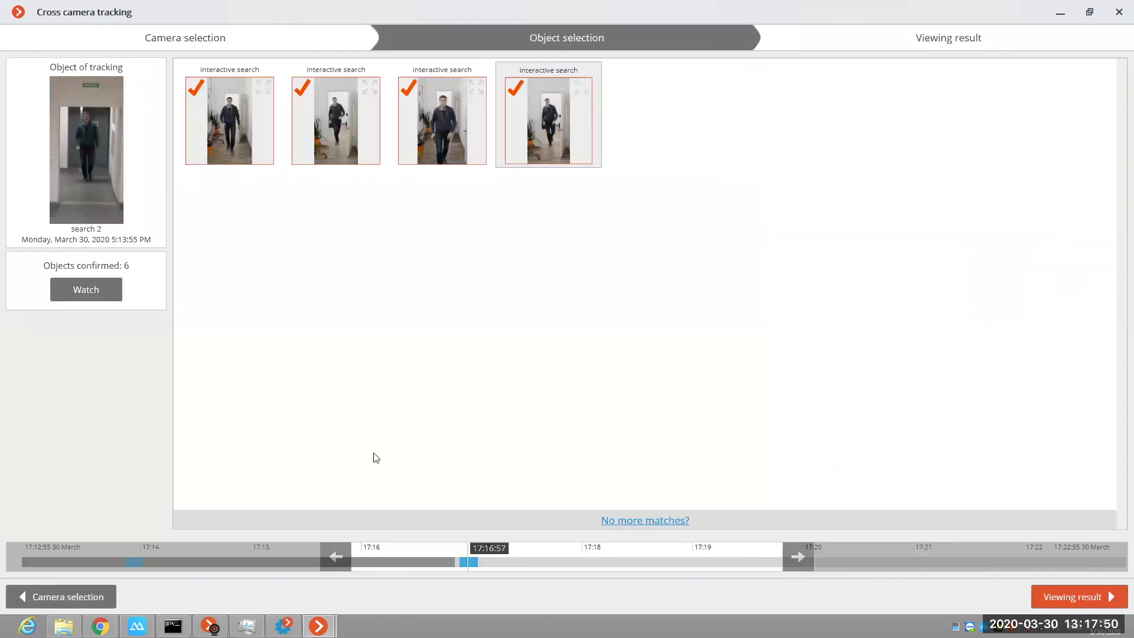
Step: Go back two time intervals to 17:08–17:12 and confirm the first five matches from the interactive search and search 2 cameras
{"action": "left_click", "coordinate": [336, 558]}
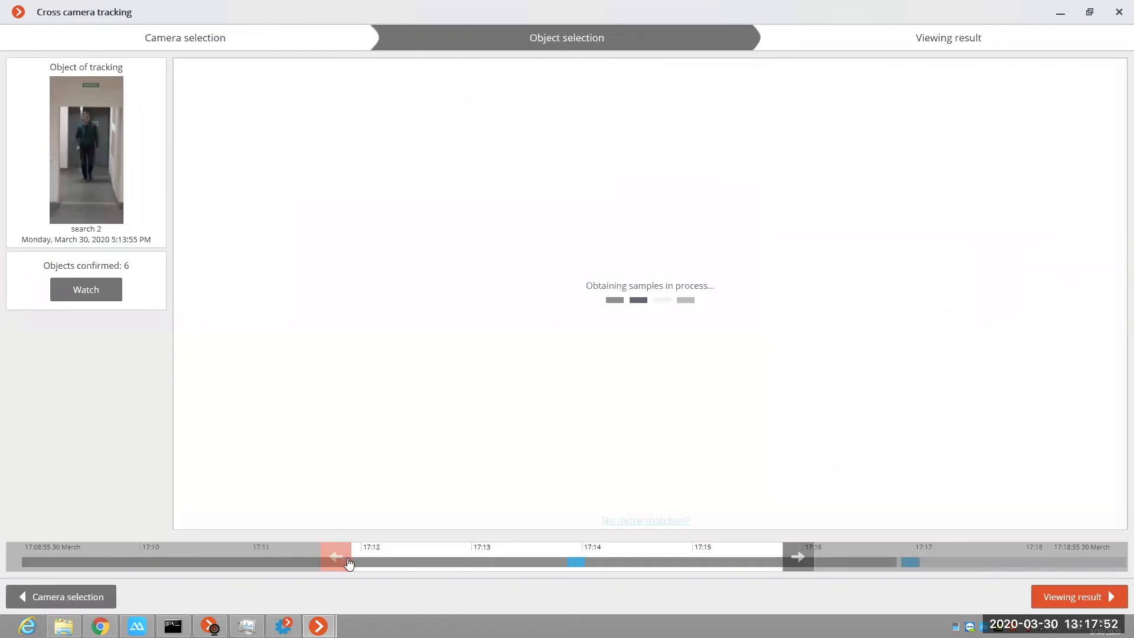
{"action": "left_click", "coordinate": [343, 561]}
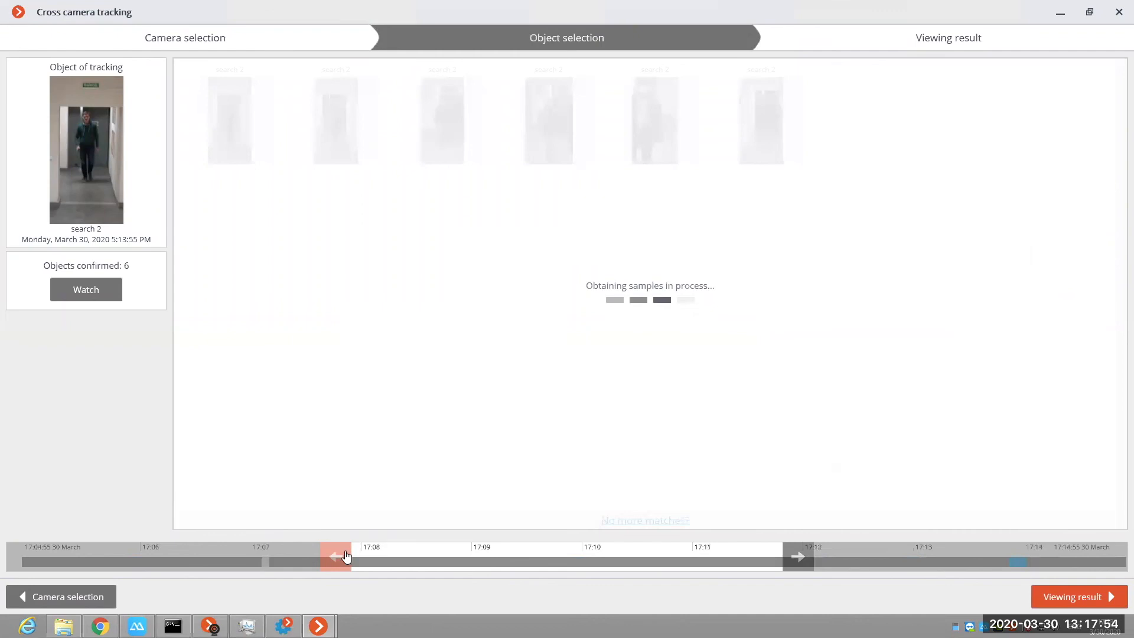
{"action": "left_click", "coordinate": [621, 88]}
{"action": "left_click", "coordinate": [515, 88]}
{"action": "left_click", "coordinate": [409, 88]}
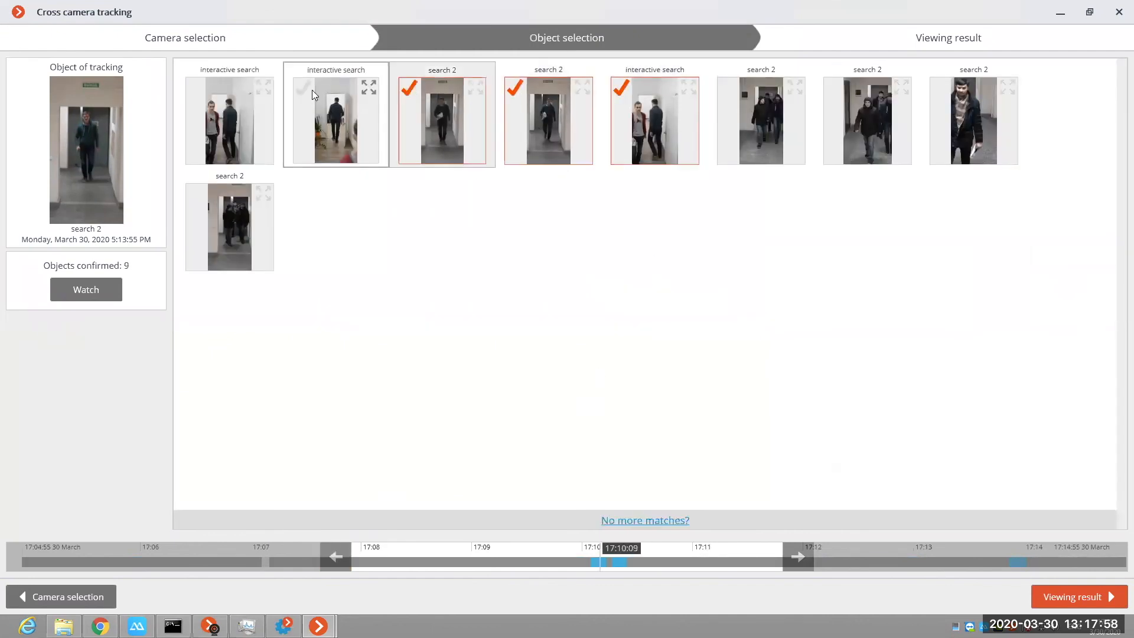
{"action": "left_click", "coordinate": [305, 89]}
{"action": "left_click", "coordinate": [198, 86]}
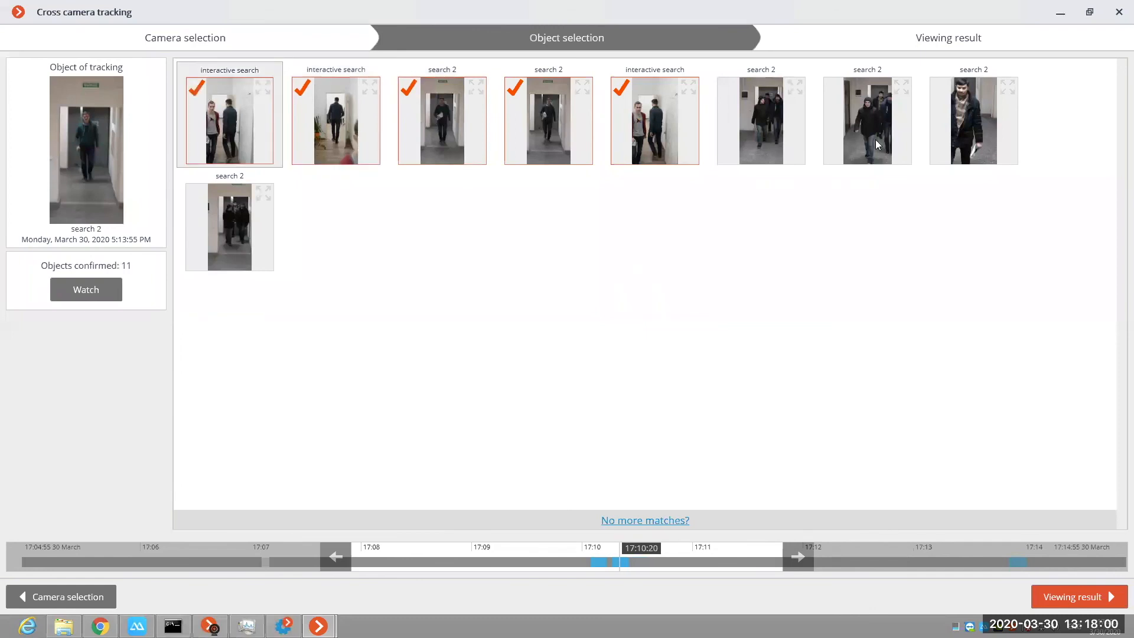
Step: Confirm both interactive search camera matches in the preceding time interval and view the tracking result
{"action": "left_click", "coordinate": [342, 558]}
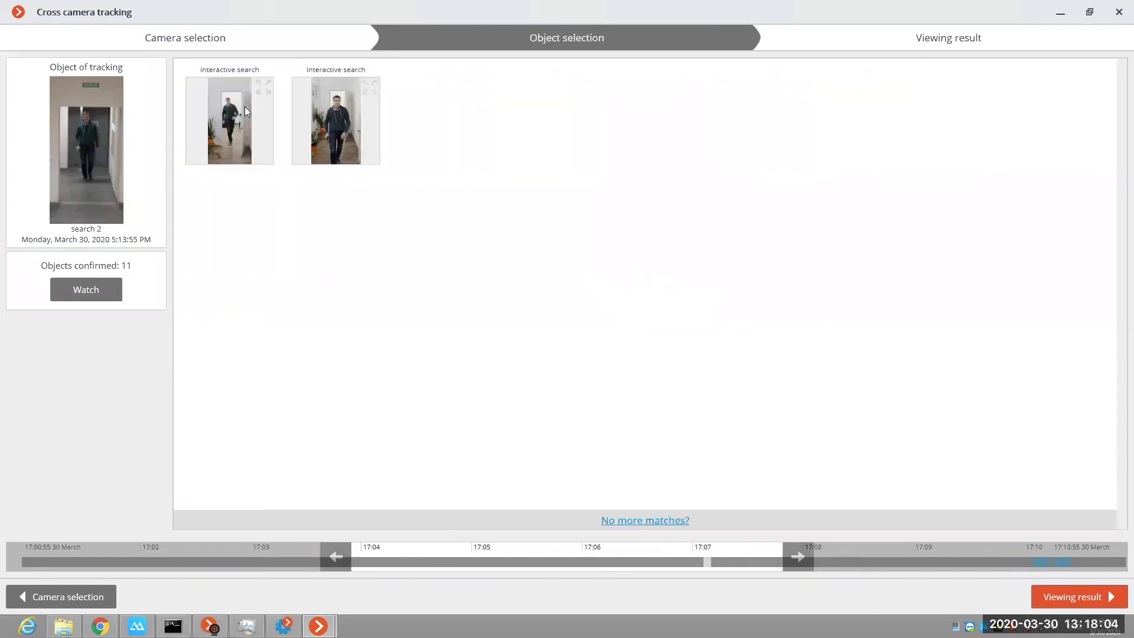
{"action": "left_click", "coordinate": [305, 87]}
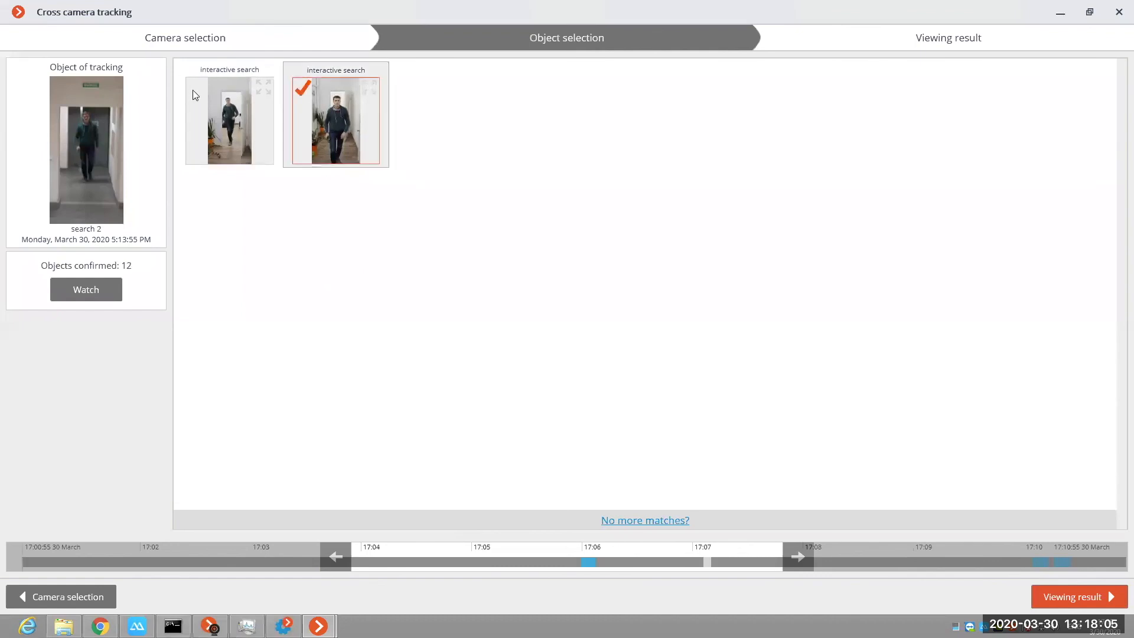
{"action": "left_click", "coordinate": [226, 105]}
{"action": "left_click", "coordinate": [1090, 596]}
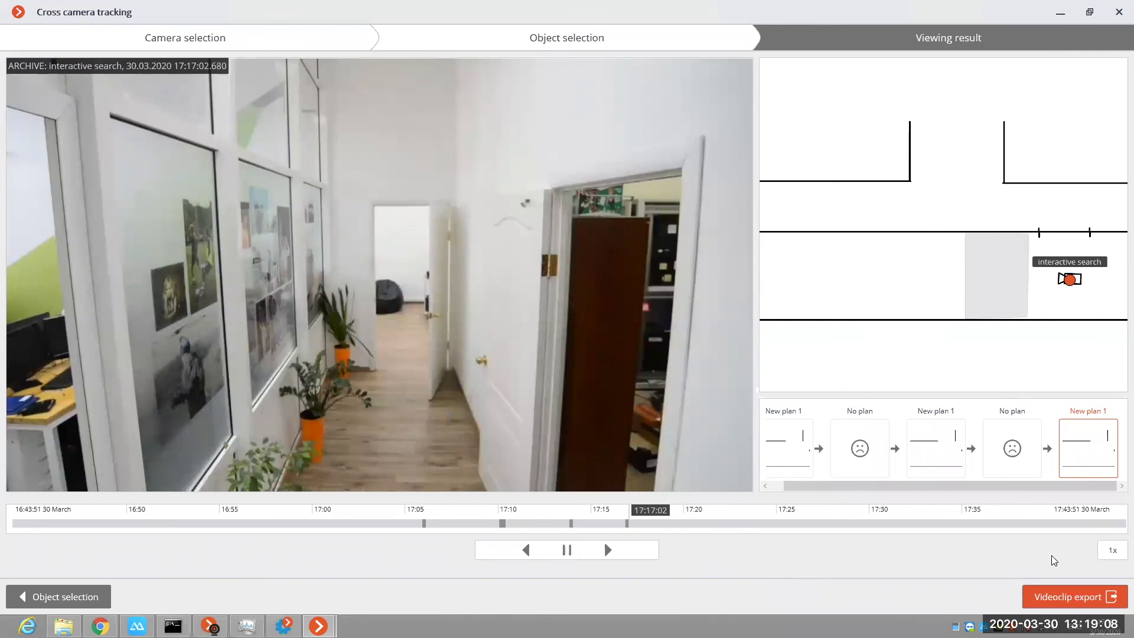
Step: Export the tracking videoclip to the Desktop as Cross camera tracking 30_03_2020 in MCM (Eocortex Media), maximum speed format
{"action": "left_click", "coordinate": [1070, 600]}
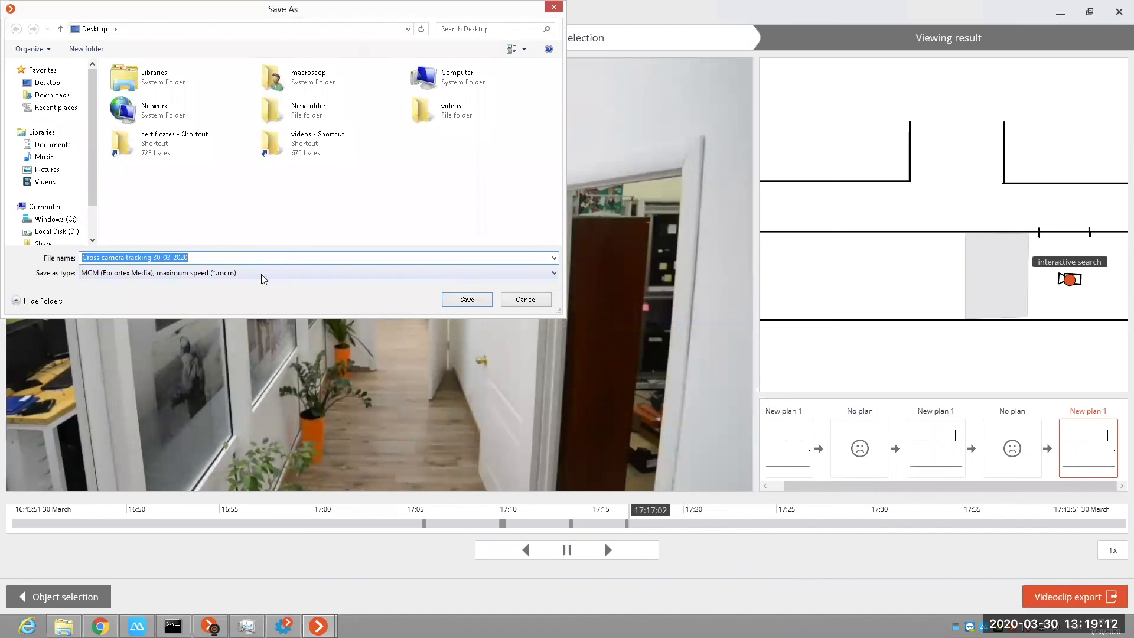
{"action": "left_click", "coordinate": [264, 276]}
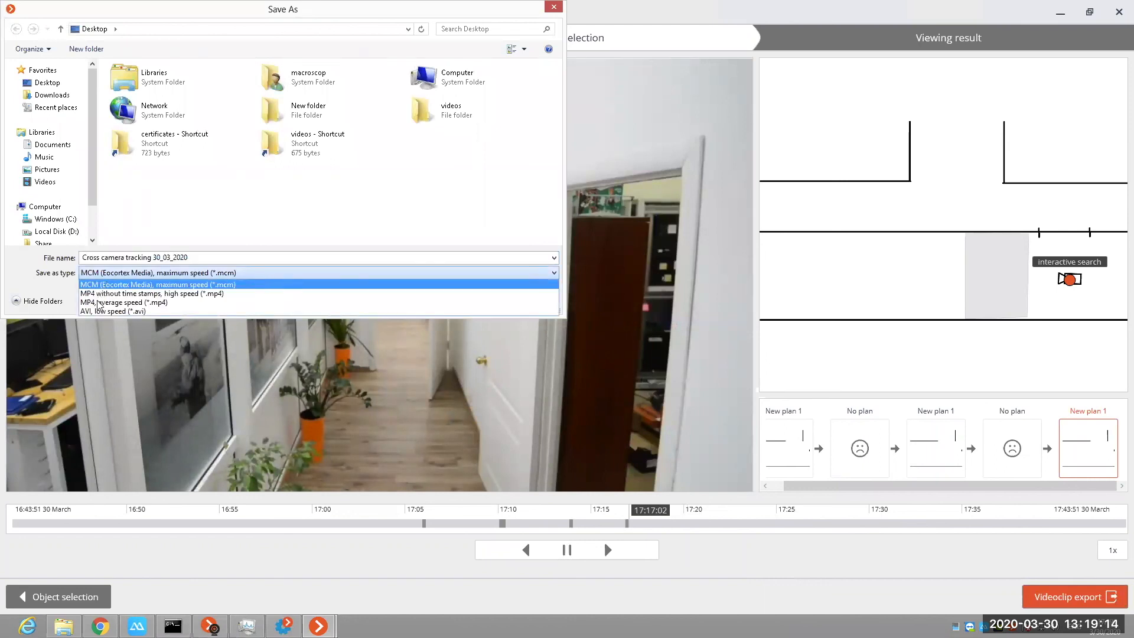
{"action": "left_click", "coordinate": [134, 285]}
{"action": "left_click", "coordinate": [489, 299]}
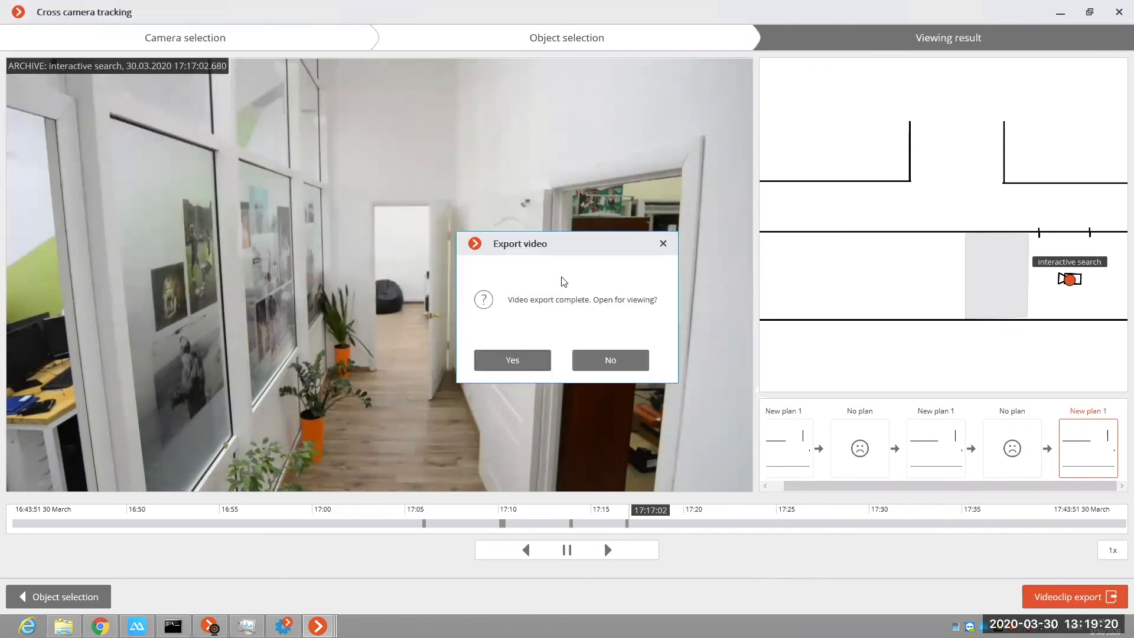
Step: Open the exported video in Eocortex Player, minimize the client covering it, watch the recording, and close the player
{"action": "left_click", "coordinate": [529, 363]}
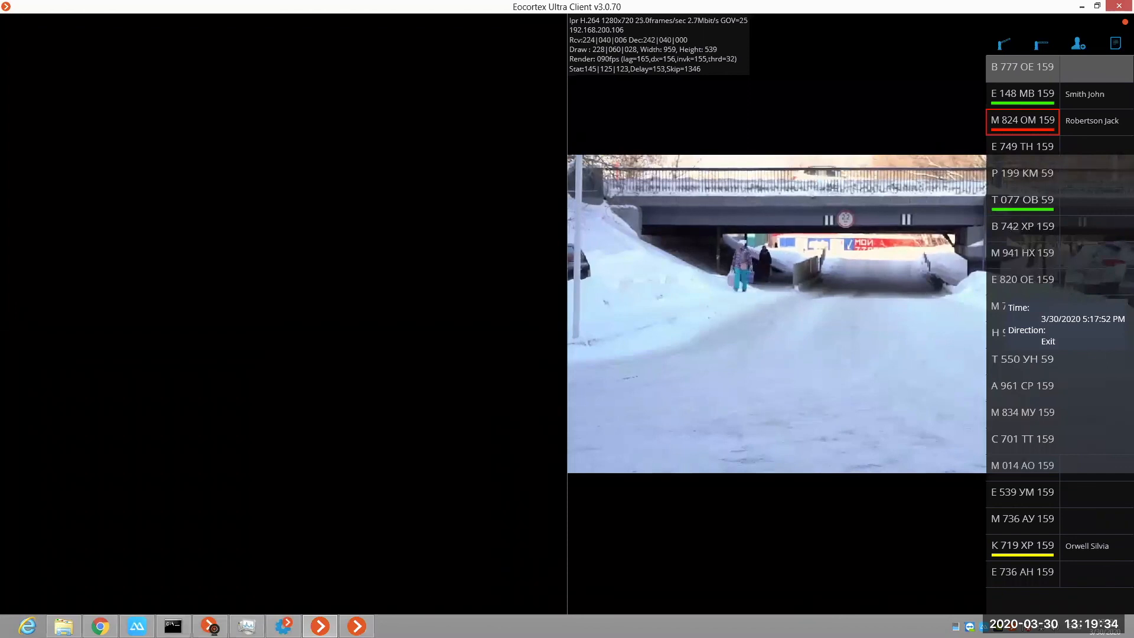
{"action": "left_click", "coordinate": [1083, 8]}
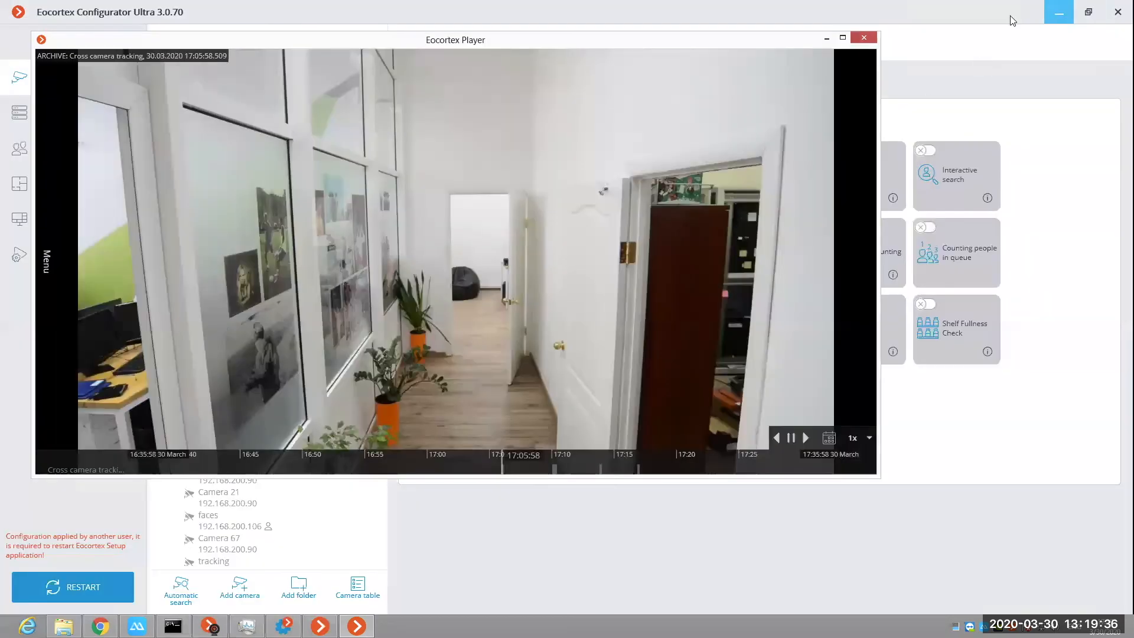
{"action": "left_click", "coordinate": [793, 439]}
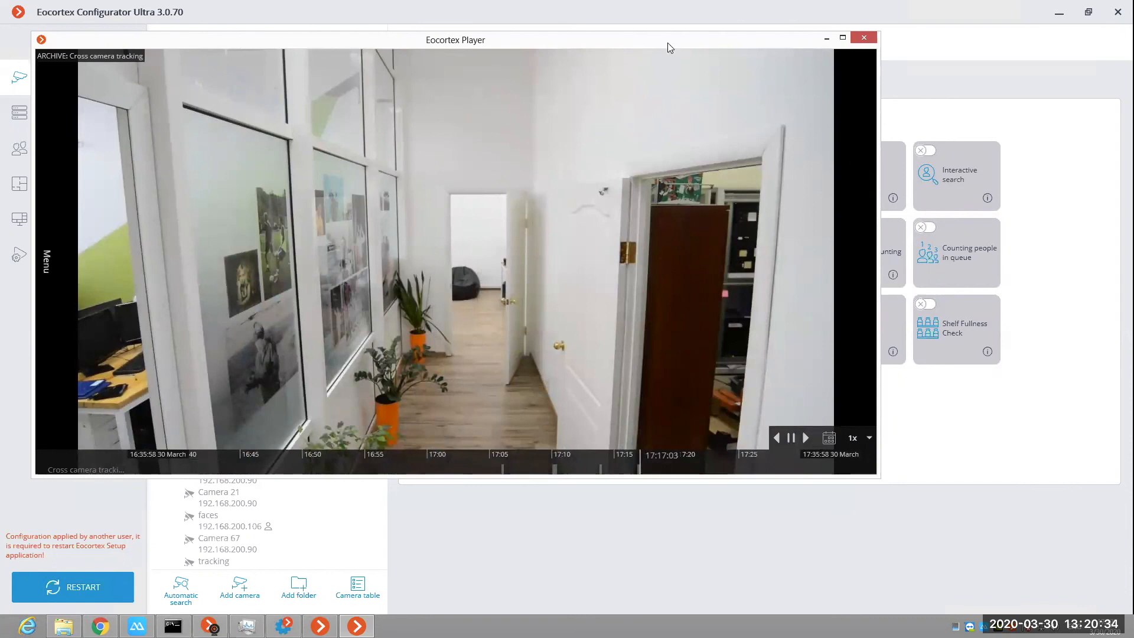
{"action": "left_click", "coordinate": [865, 39]}
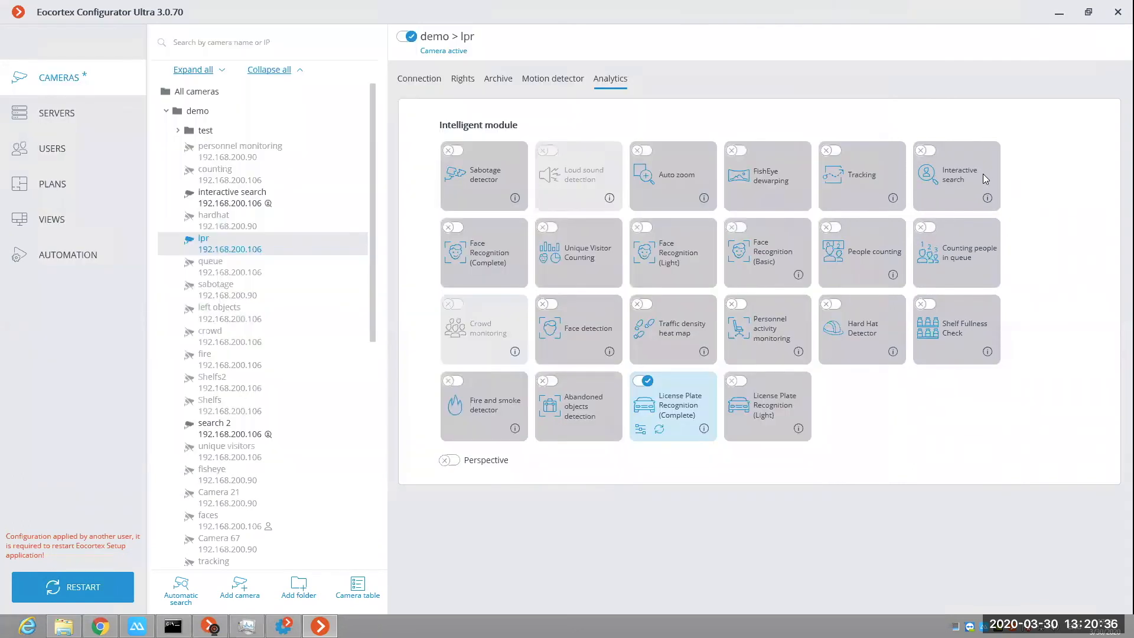